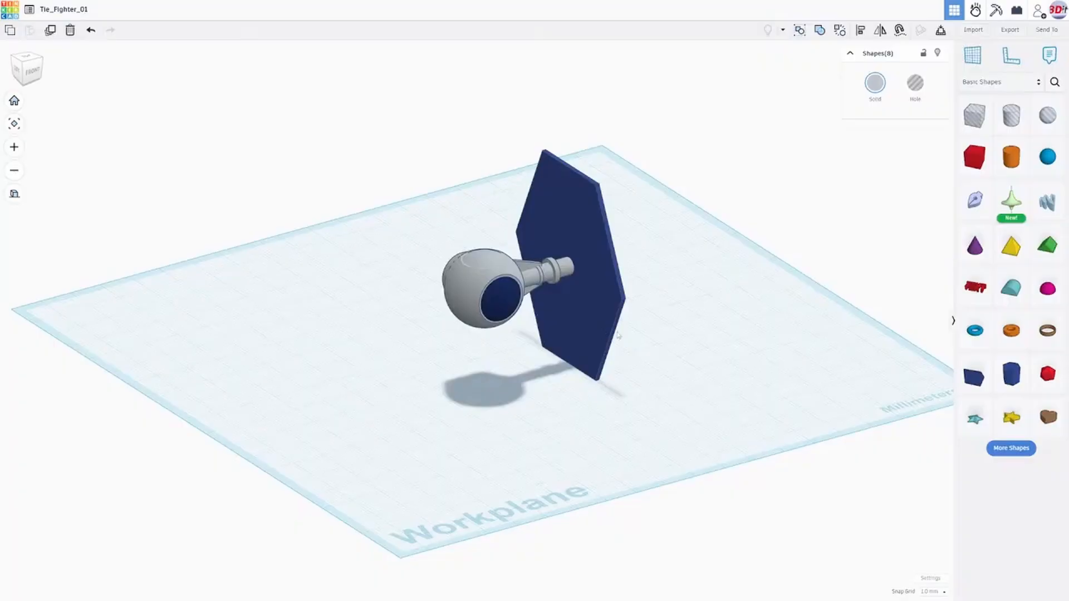
- Examine the TIE fighter's round cockpit, connecting pylon and hexagonal wing from several angles
{"action": "right_click_drag", "start_coordinate": [618, 334], "coordinate": [582, 342]}
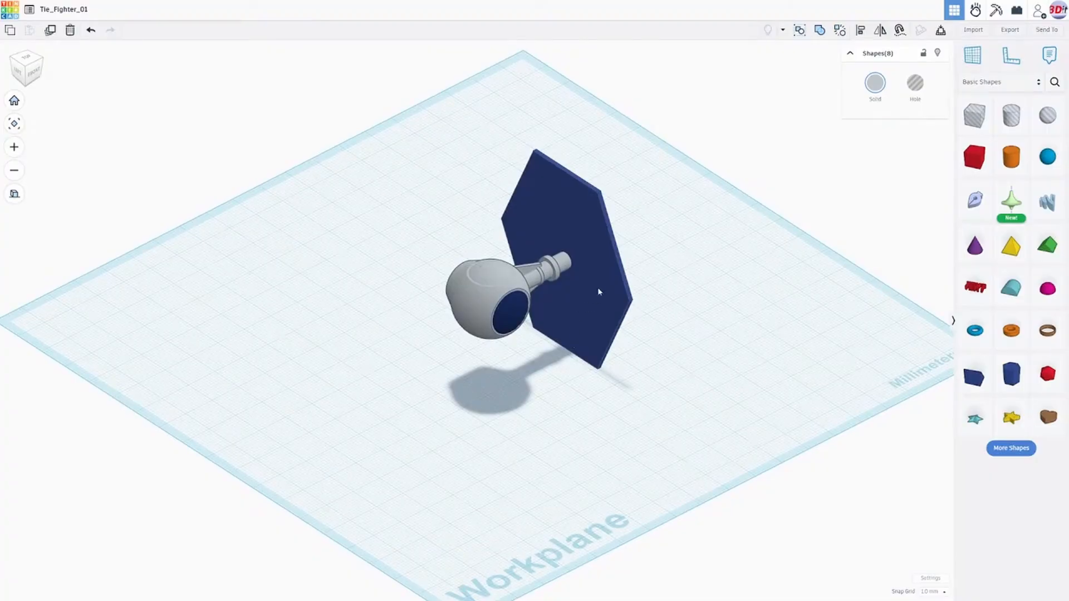
{"action": "right_click_drag", "start_coordinate": [611, 295], "coordinate": [597, 338]}
{"action": "scroll", "coordinate": [584, 367], "scroll_direction": "up", "scroll_amount": 4}
{"action": "scroll", "coordinate": [601, 350], "scroll_direction": "down", "scroll_amount": 3}
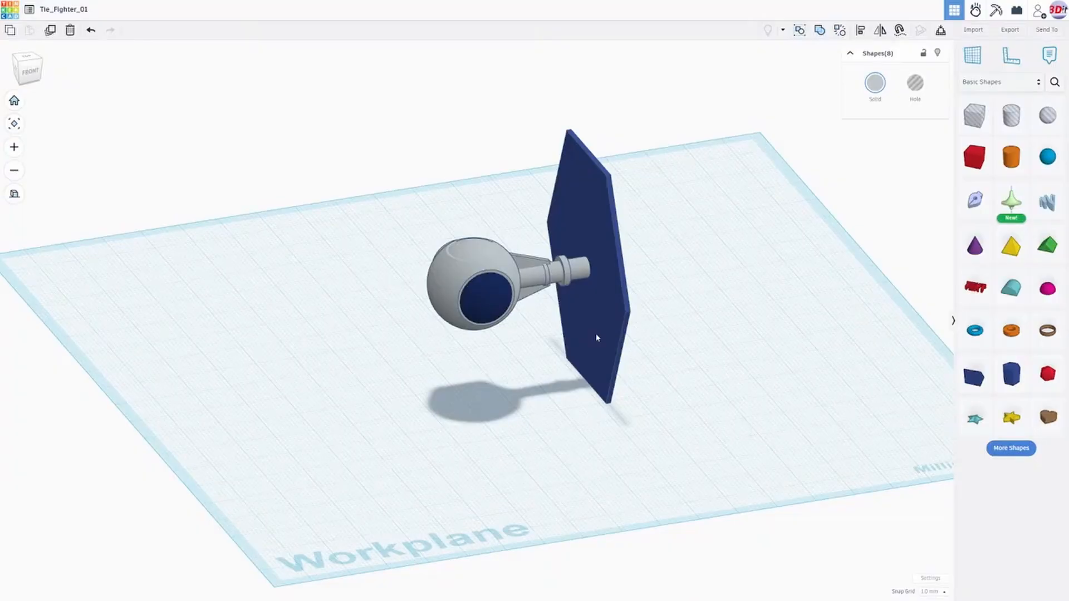
{"action": "right_click_drag", "start_coordinate": [571, 370], "coordinate": [586, 372]}
{"action": "right_click_drag", "start_coordinate": [645, 356], "coordinate": [557, 370]}
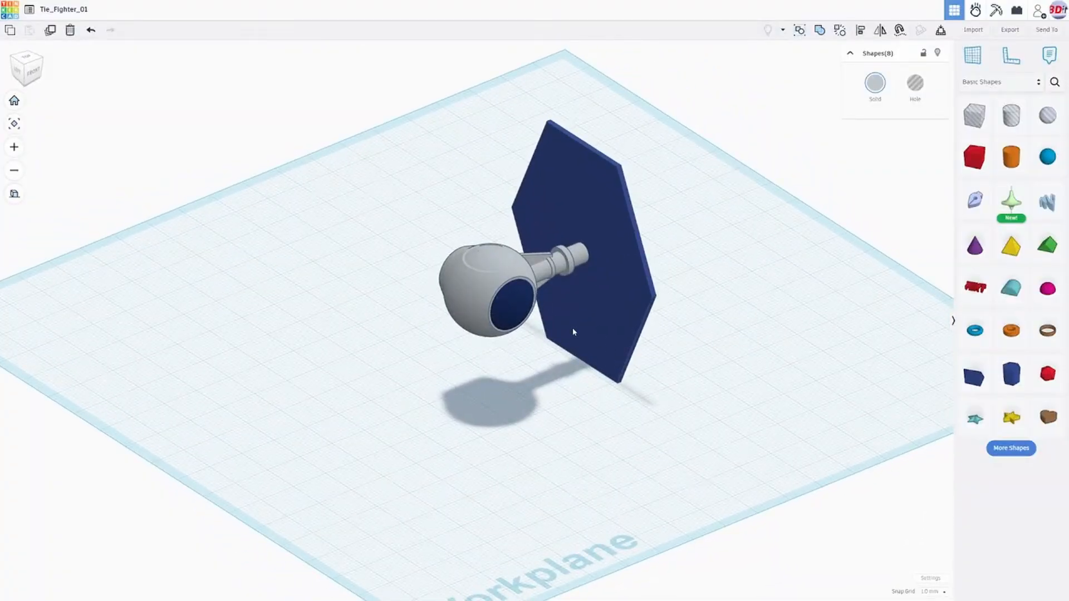
{"action": "mouse_move", "coordinate": [596, 333]}
{"action": "right_mouse_down"}
{"action": "mouse_move", "coordinate": [406, 336]}
{"action": "mouse_move", "coordinate": [606, 333]}
{"action": "right_mouse_up"}
{"action": "right_click_drag", "start_coordinate": [673, 362], "coordinate": [571, 357]}
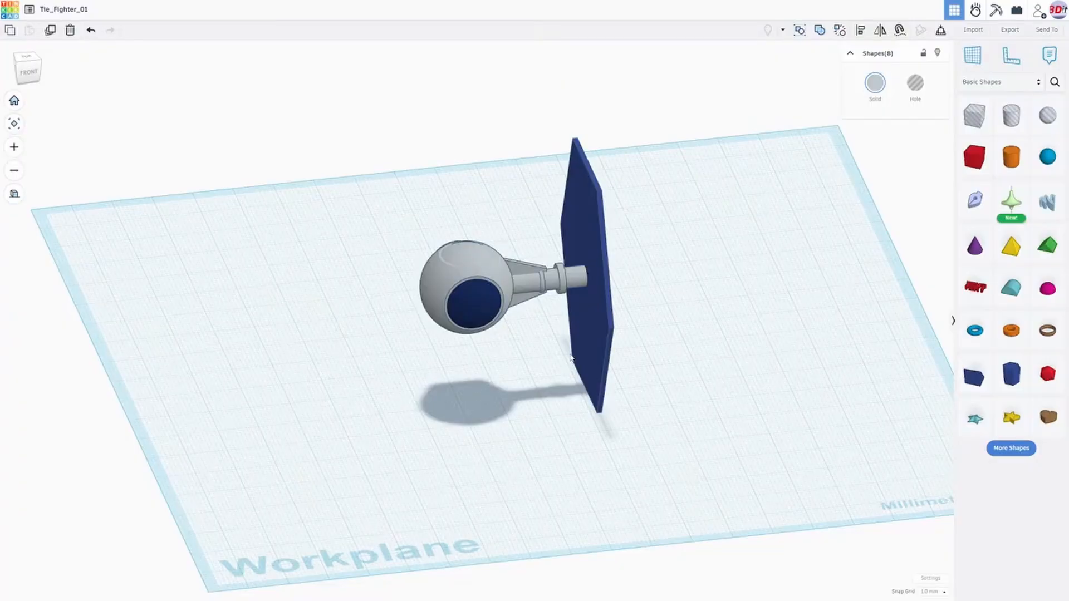
{"action": "mouse_move", "coordinate": [570, 337]}
{"action": "middle_mouse_down"}
{"action": "mouse_move", "coordinate": [538, 332]}
{"action": "mouse_move", "coordinate": [557, 328]}
{"action": "middle_mouse_up"}
{"action": "mouse_move", "coordinate": [557, 328]}
{"action": "right_mouse_down"}
{"action": "mouse_move", "coordinate": [609, 327]}
{"action": "mouse_move", "coordinate": [497, 388]}
{"action": "mouse_move", "coordinate": [679, 312]}
{"action": "mouse_move", "coordinate": [701, 336]}
{"action": "mouse_move", "coordinate": [564, 330]}
{"action": "right_mouse_up"}
{"action": "right_click_drag", "start_coordinate": [462, 372], "coordinate": [682, 354]}
{"action": "right_click_drag", "start_coordinate": [580, 358], "coordinate": [527, 364]}
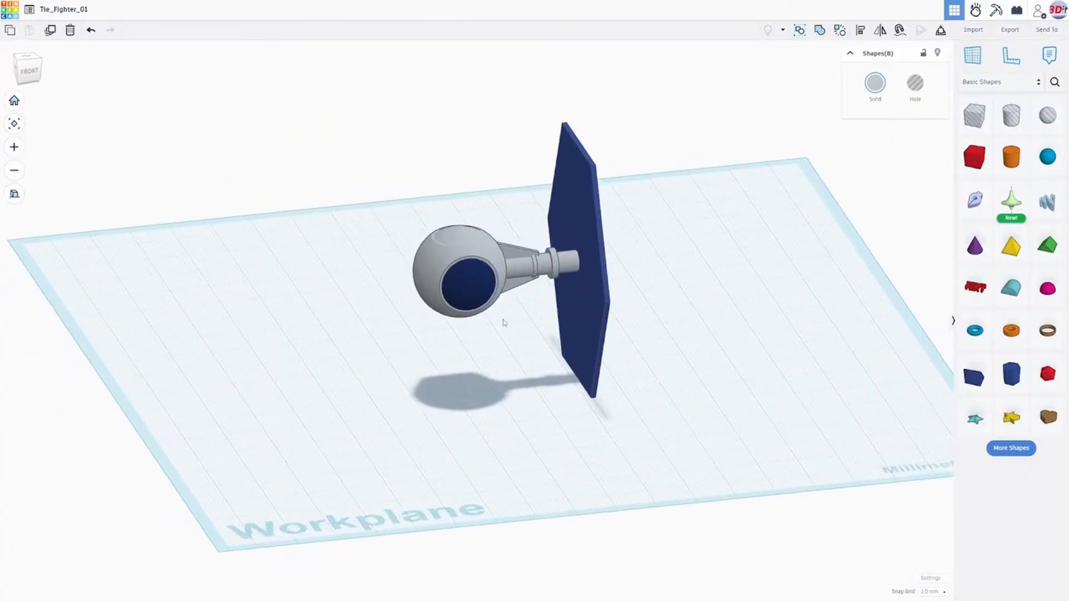
{"action": "right_click_drag", "start_coordinate": [535, 336], "coordinate": [627, 332]}
{"action": "scroll", "coordinate": [605, 357], "scroll_direction": "up", "scroll_amount": 3}
{"action": "scroll", "coordinate": [673, 360], "scroll_direction": "down", "scroll_amount": 3}
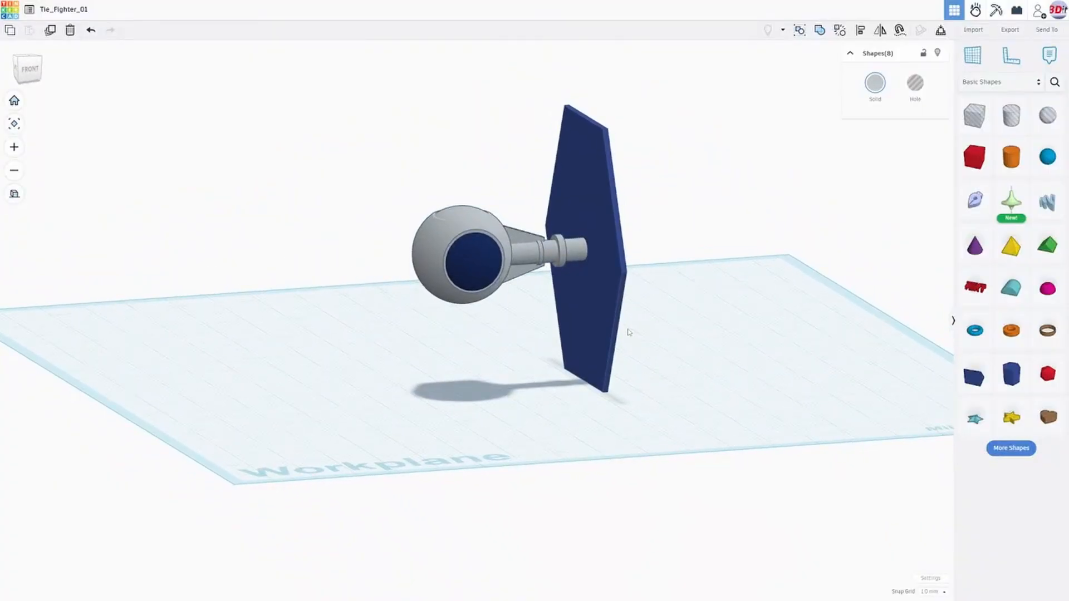
{"action": "right_click_drag", "start_coordinate": [612, 333], "coordinate": [666, 348]}
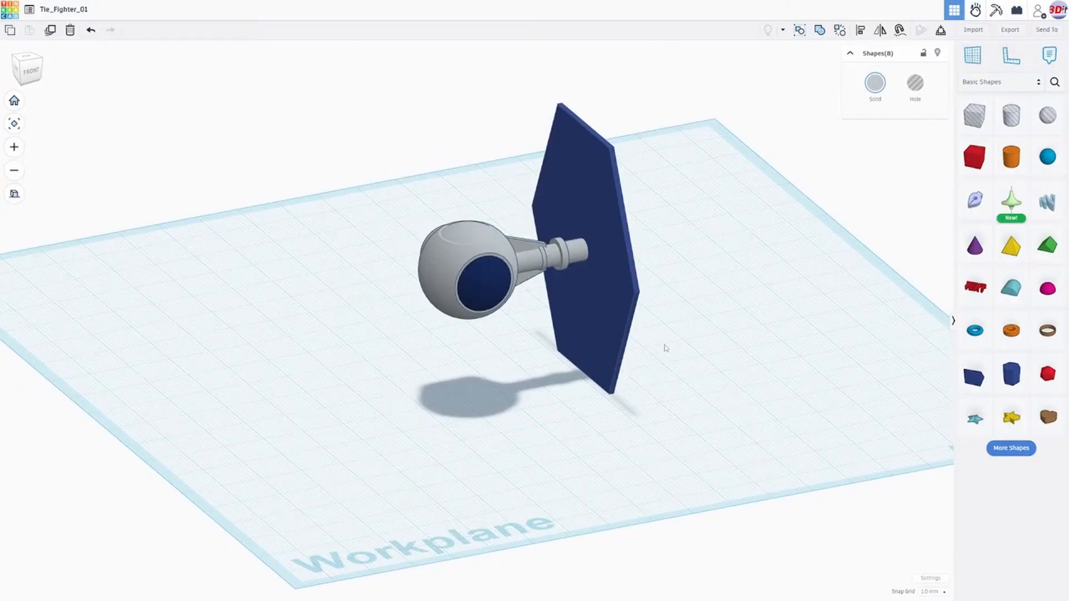
{"action": "mouse_move", "coordinate": [665, 348]}
{"action": "right_mouse_down"}
{"action": "mouse_move", "coordinate": [637, 353]}
{"action": "mouse_move", "coordinate": [675, 348]}
{"action": "mouse_move", "coordinate": [622, 346]}
{"action": "mouse_move", "coordinate": [658, 348]}
{"action": "right_mouse_up"}
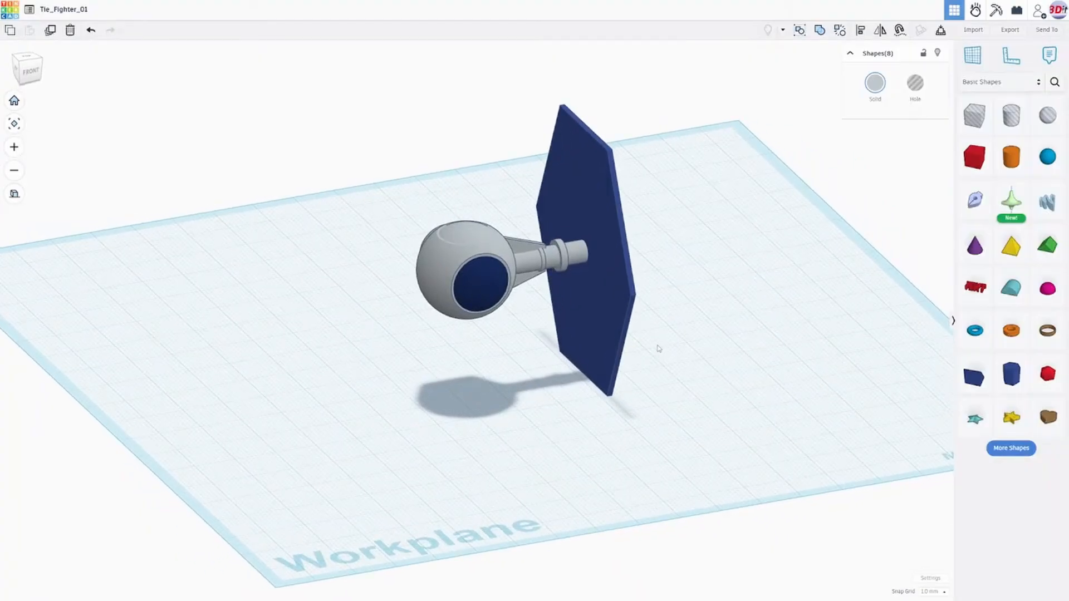
{"action": "mouse_move", "coordinate": [658, 348]}
{"action": "right_mouse_down"}
{"action": "mouse_move", "coordinate": [641, 351]}
{"action": "mouse_move", "coordinate": [655, 352]}
{"action": "right_mouse_up"}
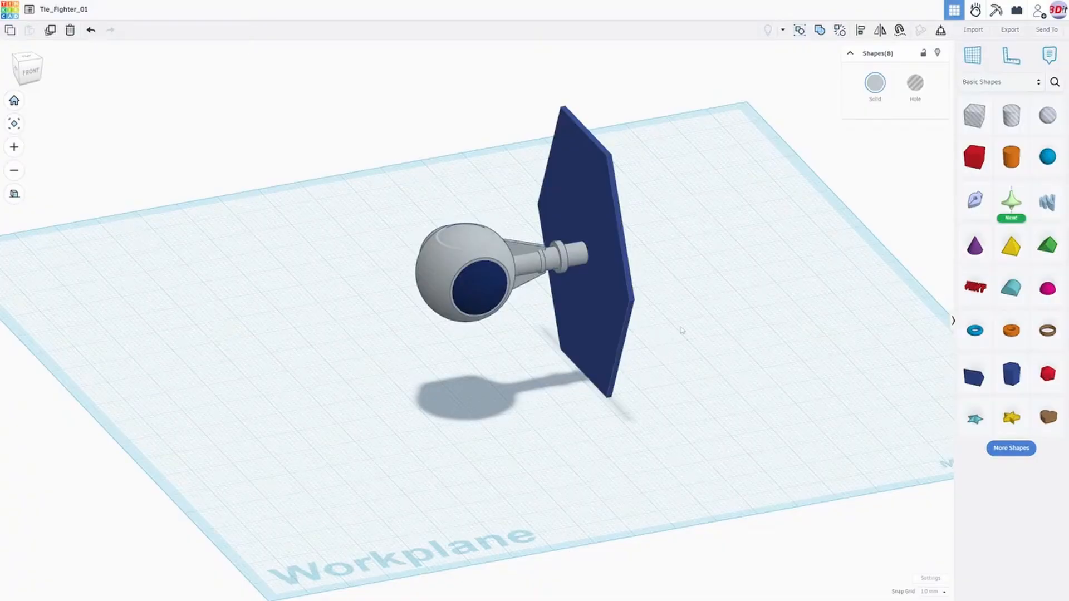
{"action": "right_click_drag", "start_coordinate": [580, 303], "coordinate": [554, 308]}
{"action": "right_click_drag", "start_coordinate": [554, 308], "coordinate": [696, 306]}
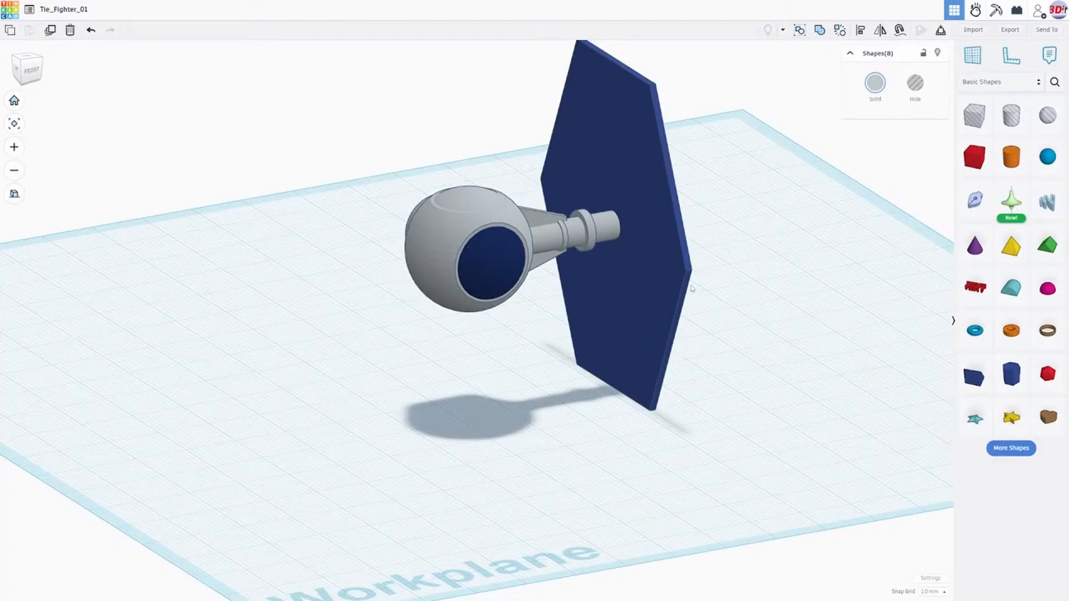
{"action": "mouse_move", "coordinate": [668, 275]}
{"action": "right_mouse_down"}
{"action": "mouse_move", "coordinate": [625, 277]}
{"action": "mouse_move", "coordinate": [651, 285]}
{"action": "mouse_move", "coordinate": [657, 261]}
{"action": "right_mouse_up"}
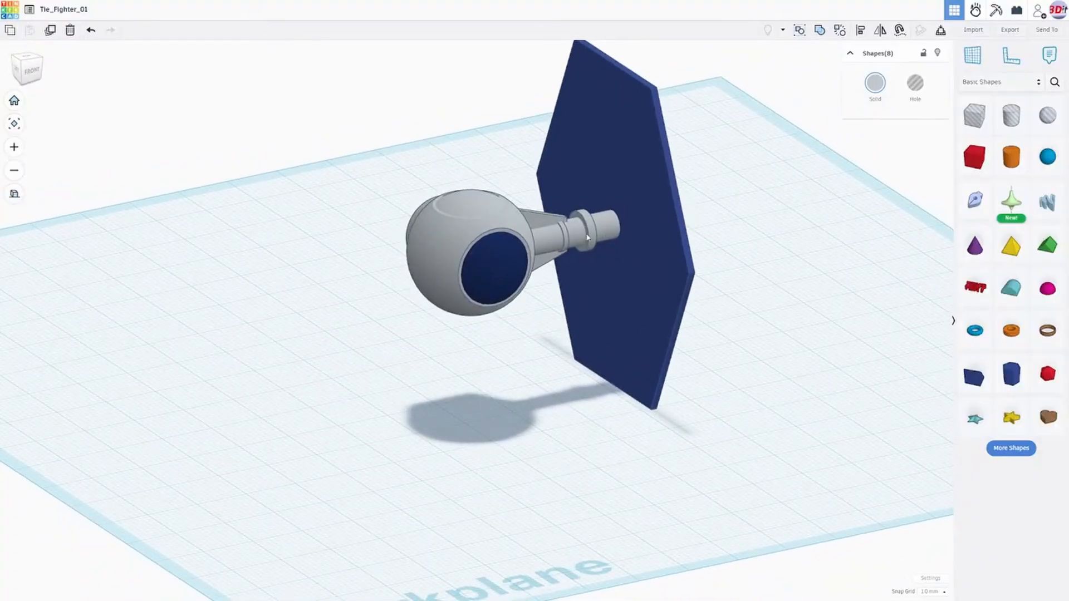
{"action": "right_click_drag", "start_coordinate": [607, 232], "coordinate": [520, 140]}
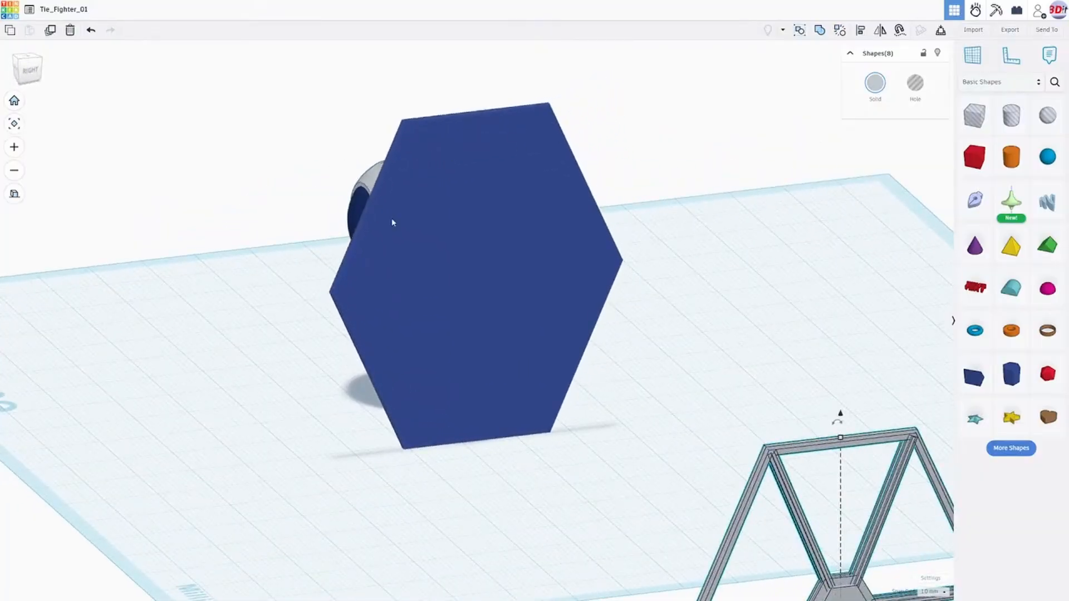
{"action": "right_click_drag", "start_coordinate": [425, 302], "coordinate": [556, 396]}
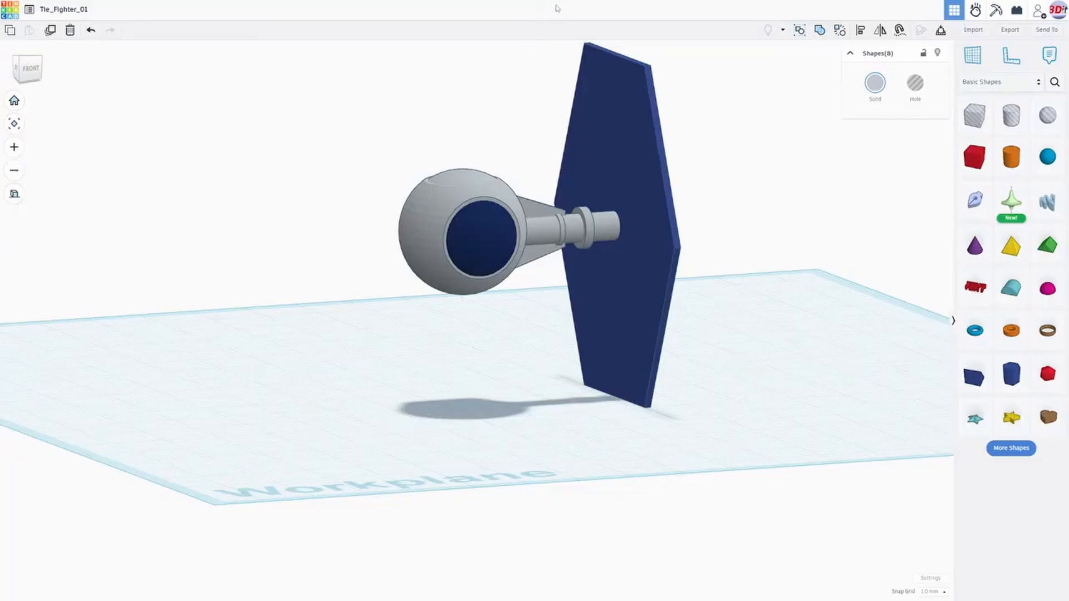
- Leave full-screen view, open the TIE fighter reference images in the photo viewer and advance to the wing hub close-up
{"action": "key", "text": "F11"}
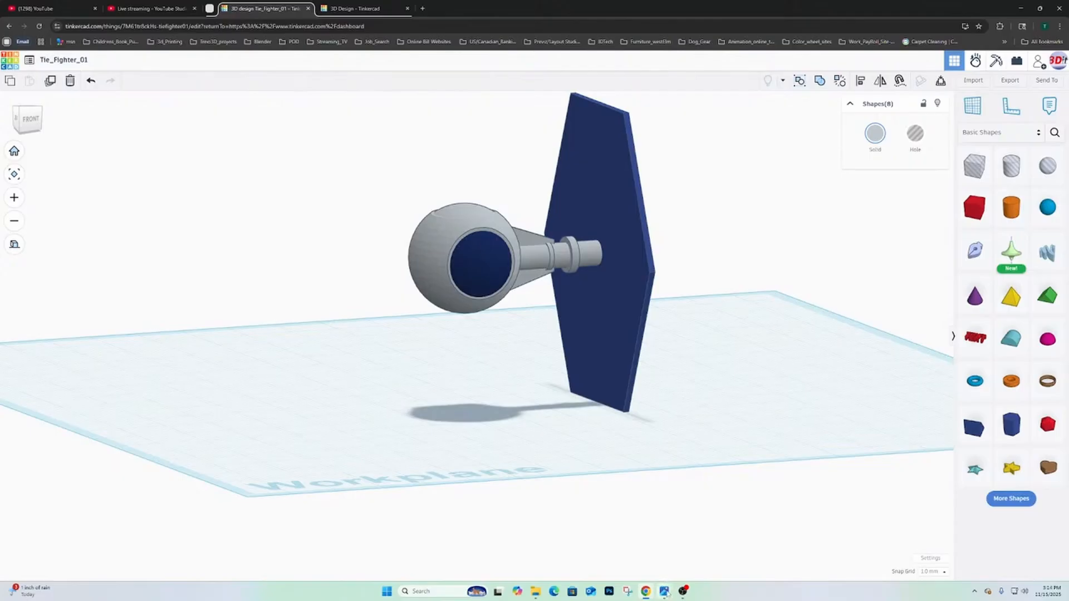
{"action": "mouse_move", "coordinate": [665, 592]}
{"action": "mouse_move", "coordinate": [693, 559]}
{"action": "left_click", "coordinate": [619, 548]}
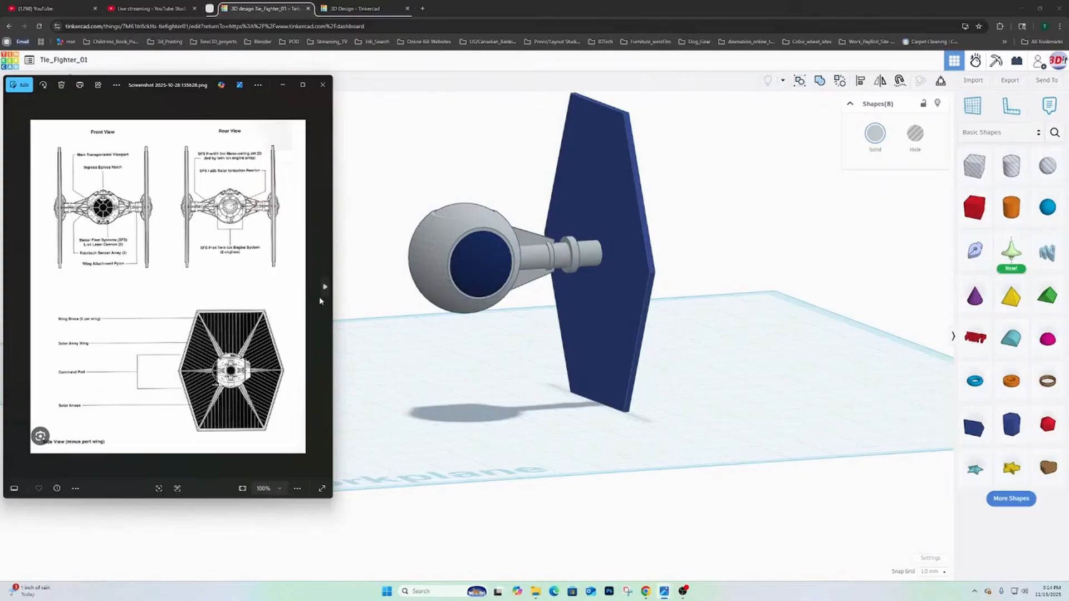
{"action": "left_click", "coordinate": [325, 287]}
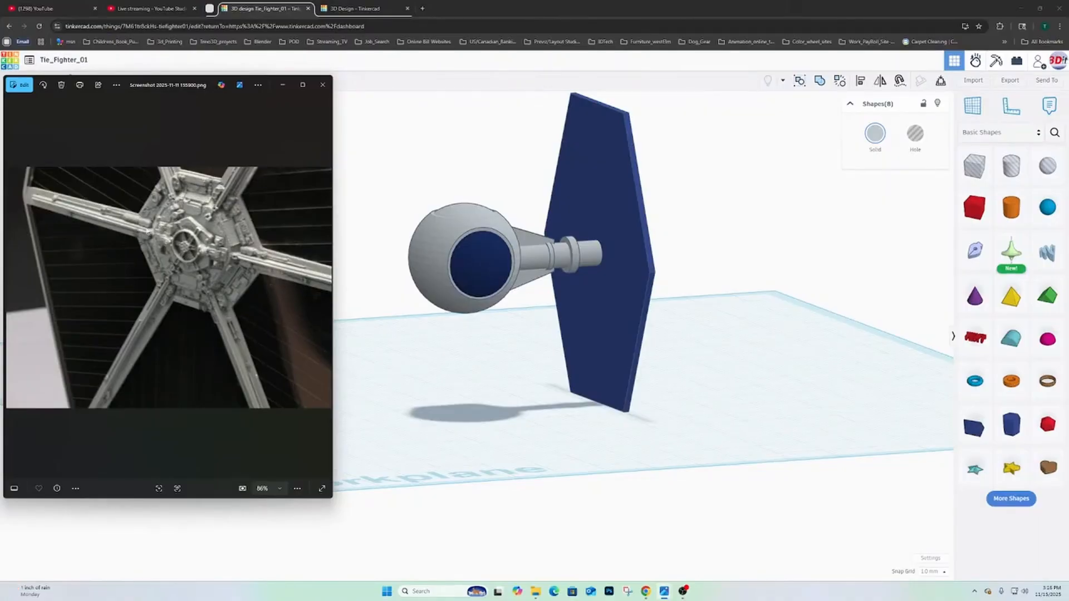
- Examine the hexagonal wing's outer face and the pylon joint between the wing and the cockpit
{"action": "right_click_drag", "start_coordinate": [682, 224], "coordinate": [623, 275]}
{"action": "right_click_drag", "start_coordinate": [525, 296], "coordinate": [358, 243]}
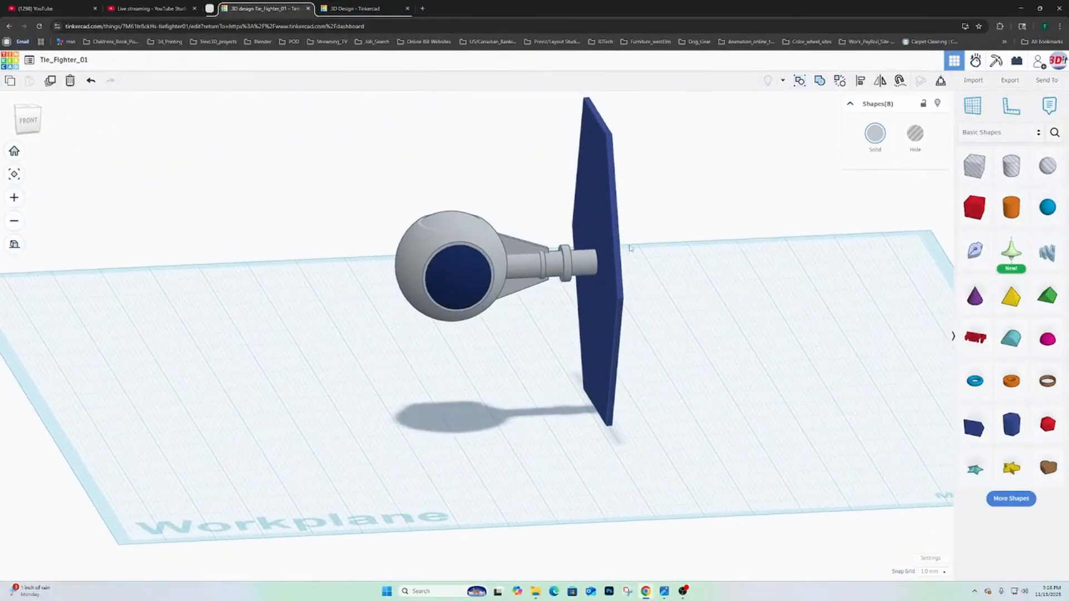
{"action": "right_click_drag", "start_coordinate": [630, 248], "coordinate": [478, 312]}
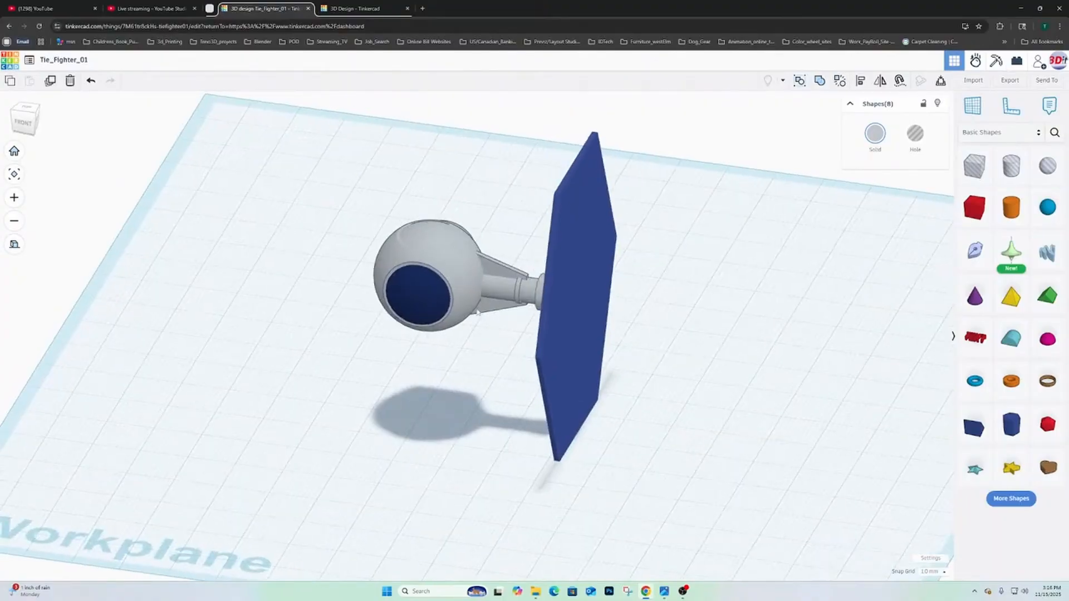
{"action": "right_click_drag", "start_coordinate": [378, 278], "coordinate": [437, 277]}
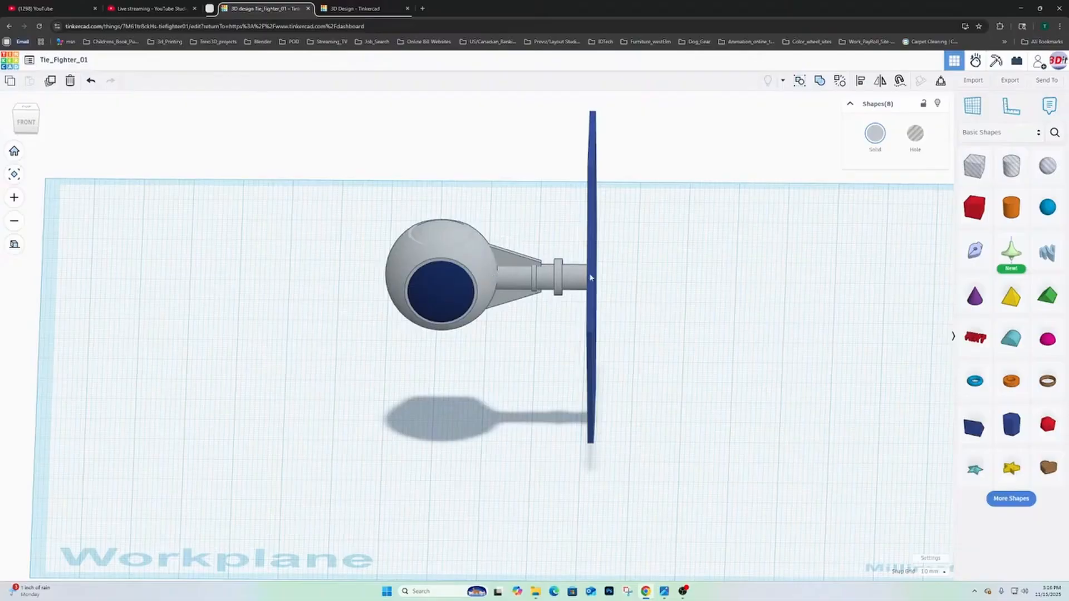
{"action": "right_click_drag", "start_coordinate": [556, 281], "coordinate": [585, 244]}
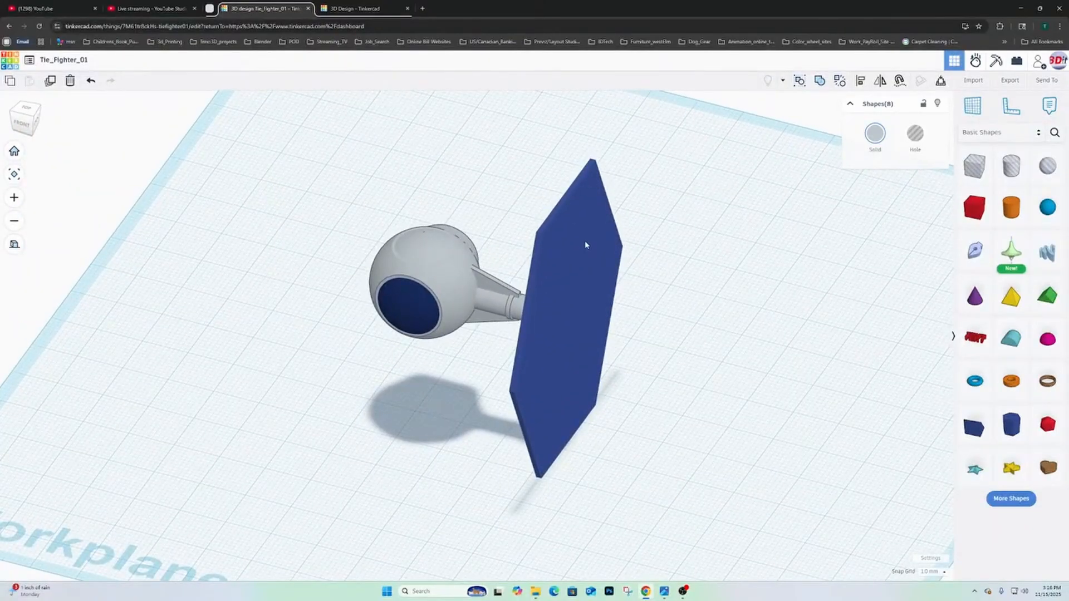
{"action": "right_click_drag", "start_coordinate": [585, 245], "coordinate": [607, 251]}
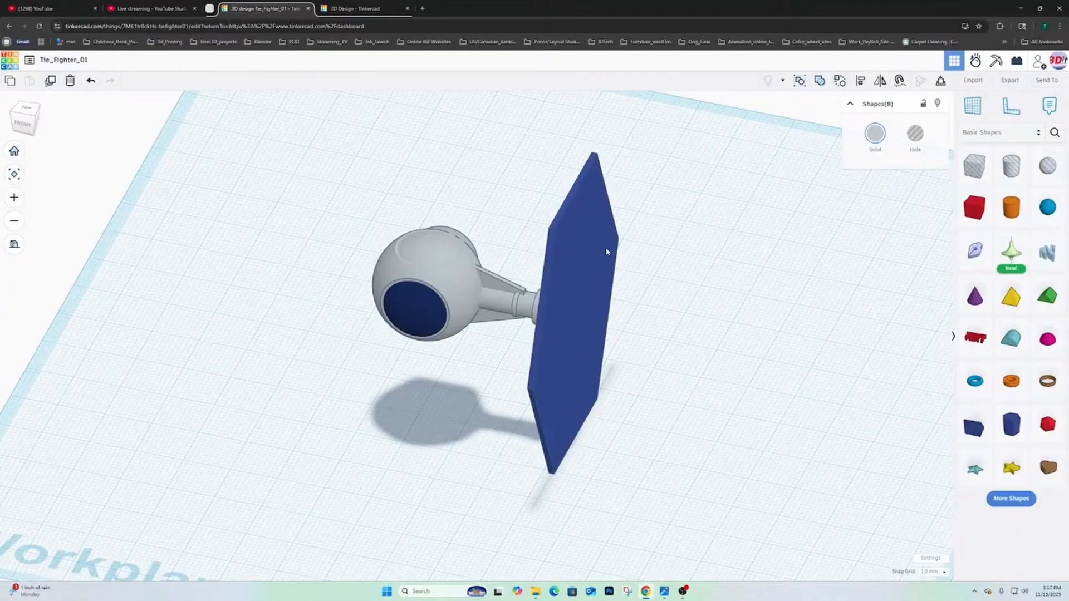
{"action": "right_click_drag", "start_coordinate": [591, 294], "coordinate": [533, 178]}
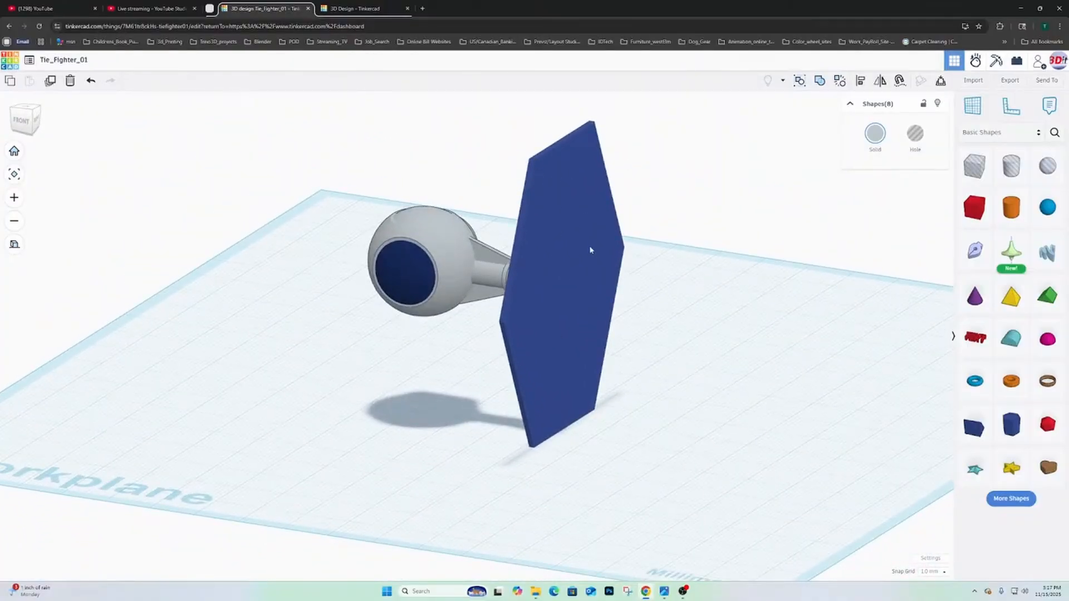
{"action": "right_click_drag", "start_coordinate": [590, 248], "coordinate": [615, 259]}
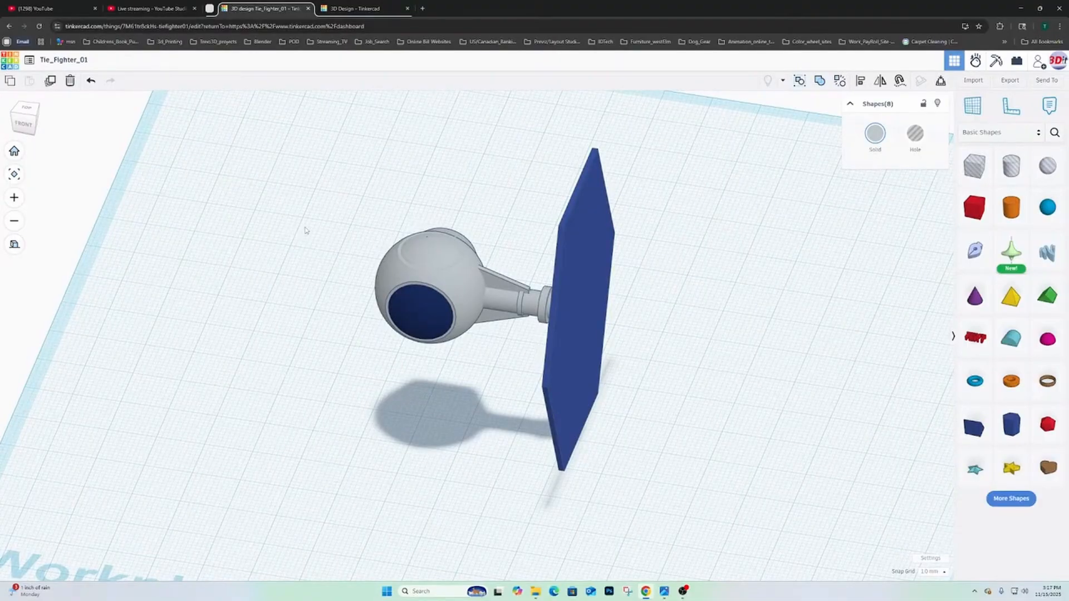
{"action": "right_click_drag", "start_coordinate": [429, 263], "coordinate": [645, 318]}
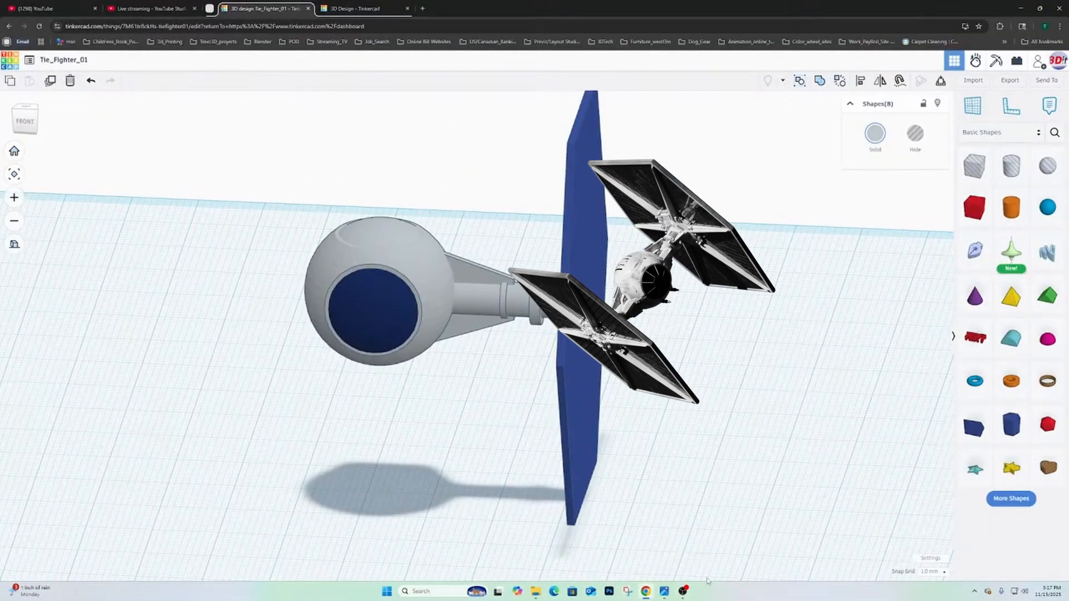
- Reopen the reference images in the photo viewer and browse through them to the full side view of the wing
{"action": "mouse_move", "coordinate": [664, 590]}
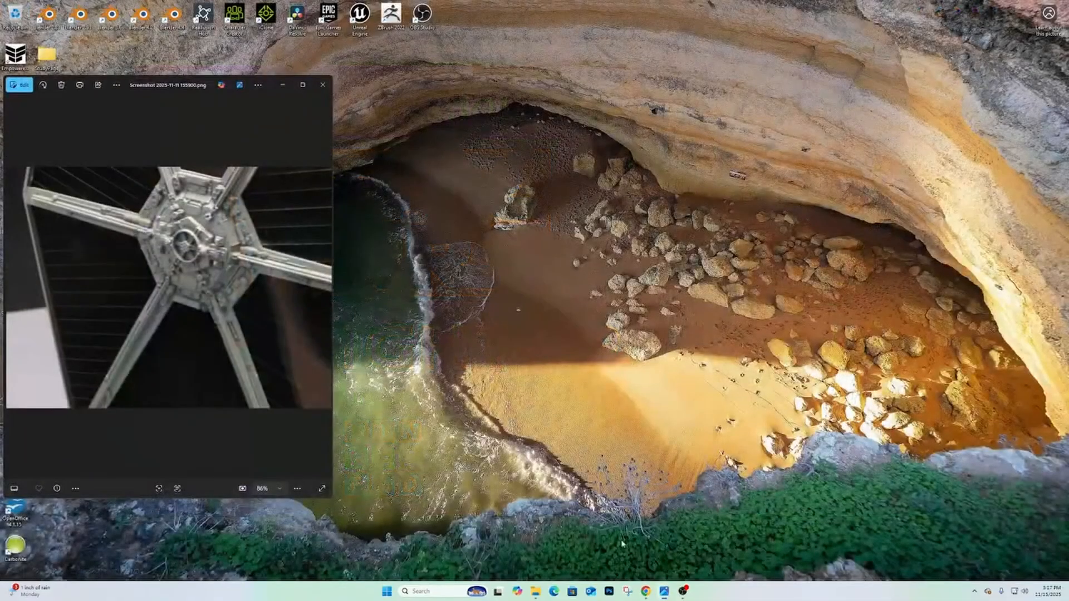
{"action": "left_click", "coordinate": [619, 549]}
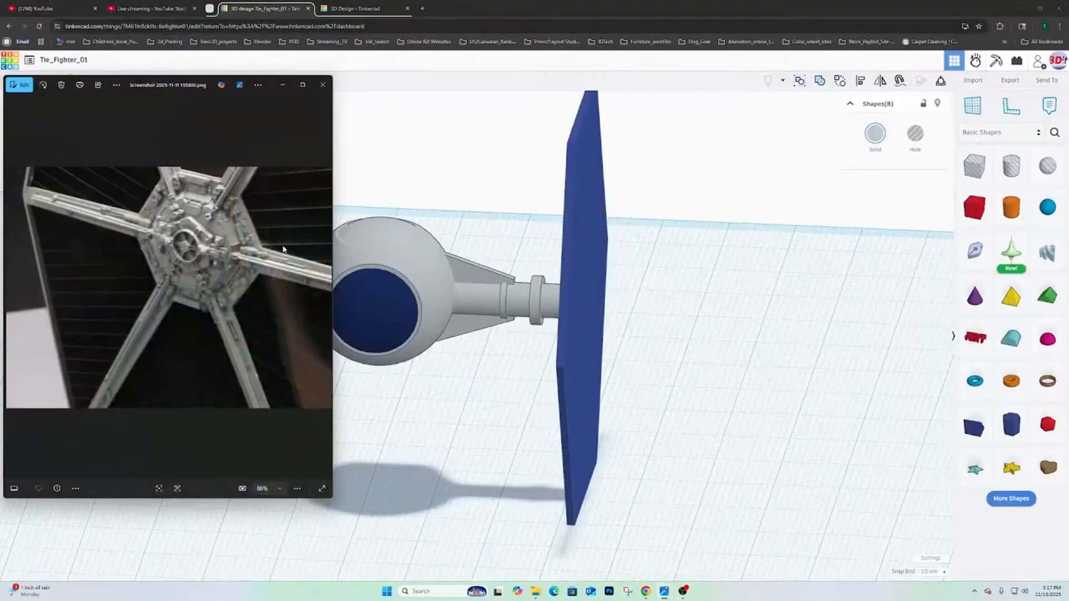
{"action": "left_click", "coordinate": [326, 285]}
{"action": "left_click", "coordinate": [326, 286]}
{"action": "left_click", "coordinate": [326, 287]}
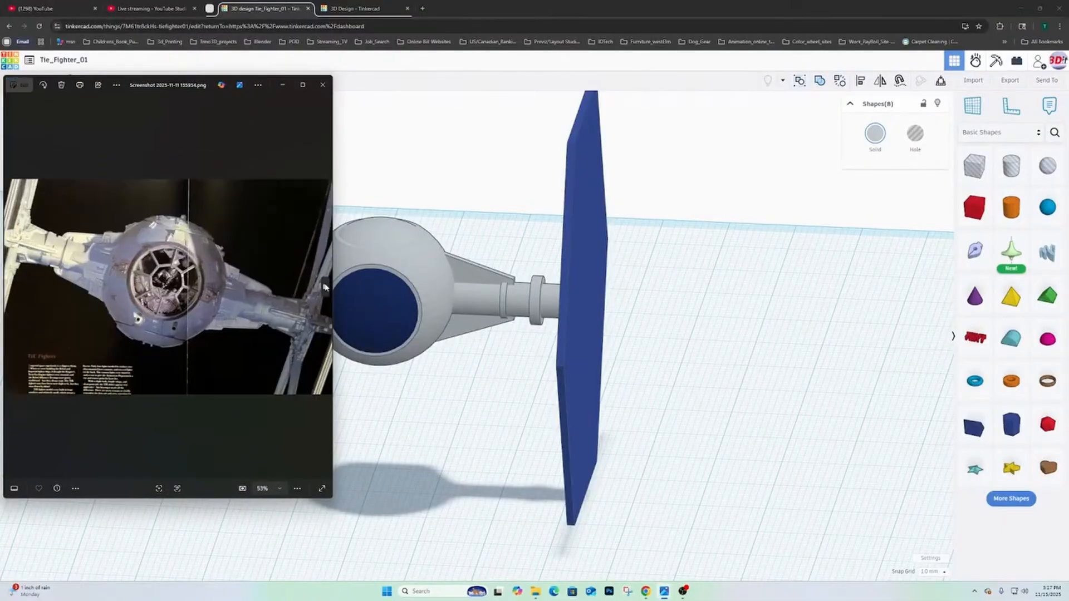
{"action": "left_click", "coordinate": [326, 287]}
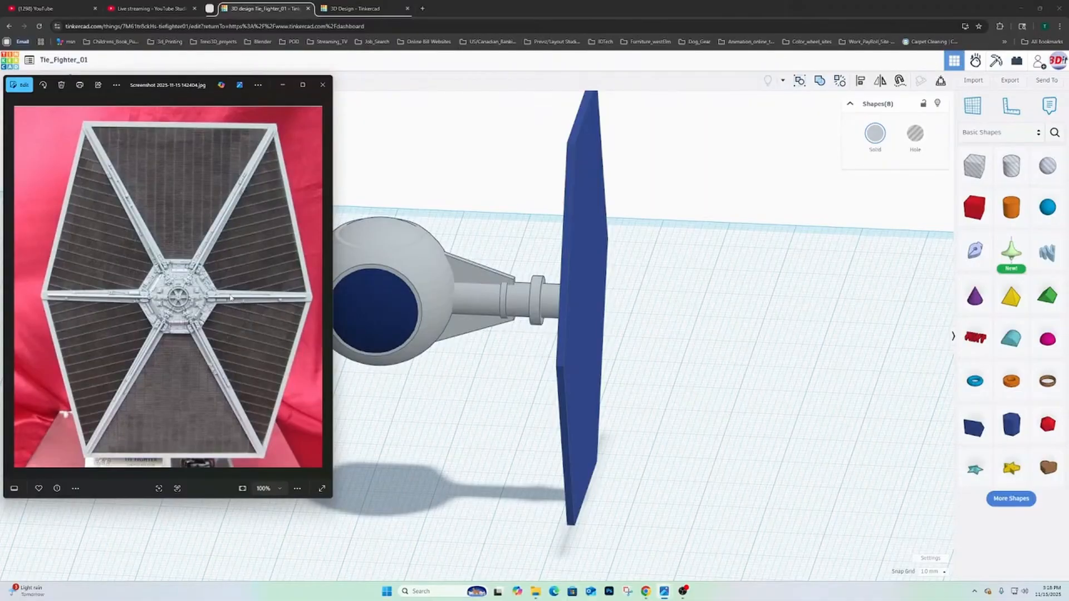
- Place a solid box on the workplane beside the outer face of the hexagonal wing
{"action": "right_click_drag", "start_coordinate": [574, 322], "coordinate": [607, 256]}
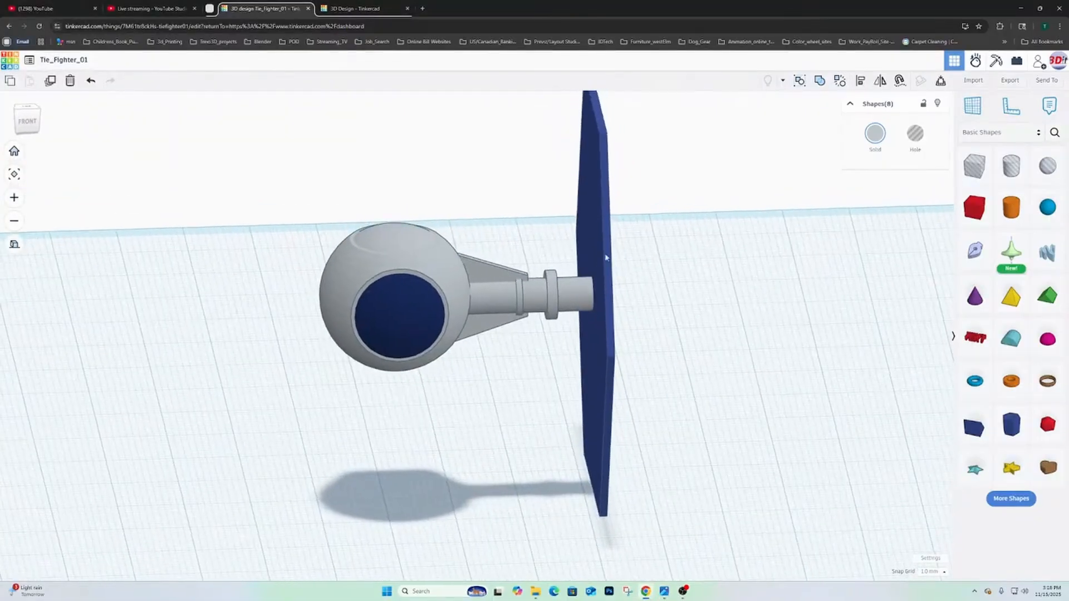
{"action": "mouse_move", "coordinate": [627, 186]}
{"action": "right_mouse_down"}
{"action": "mouse_move", "coordinate": [464, 194]}
{"action": "mouse_move", "coordinate": [403, 184]}
{"action": "mouse_move", "coordinate": [634, 195]}
{"action": "right_mouse_up"}
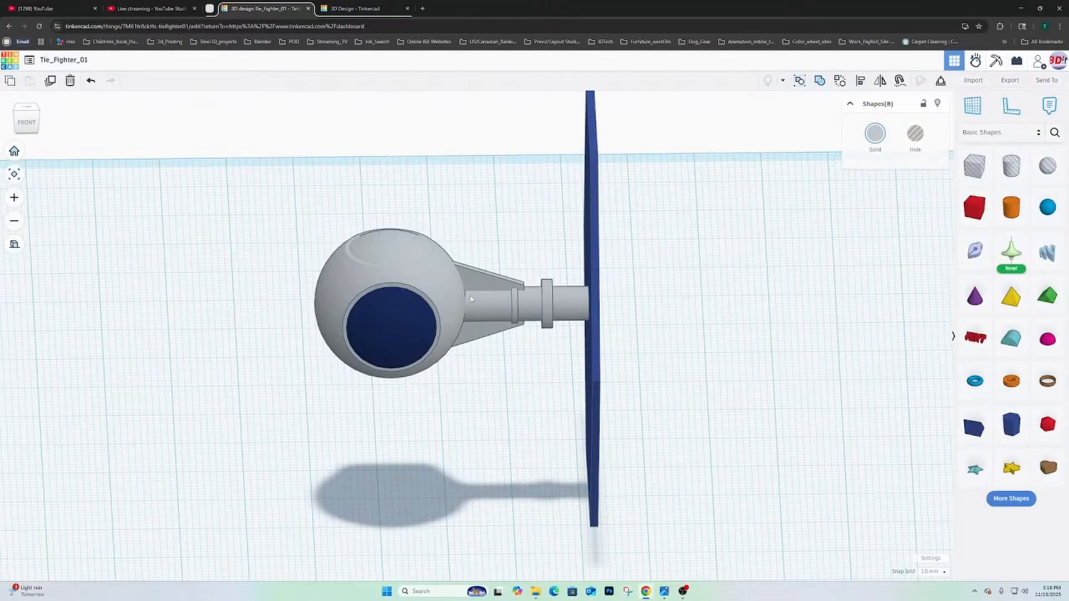
{"action": "right_click_drag", "start_coordinate": [470, 299], "coordinate": [803, 178]}
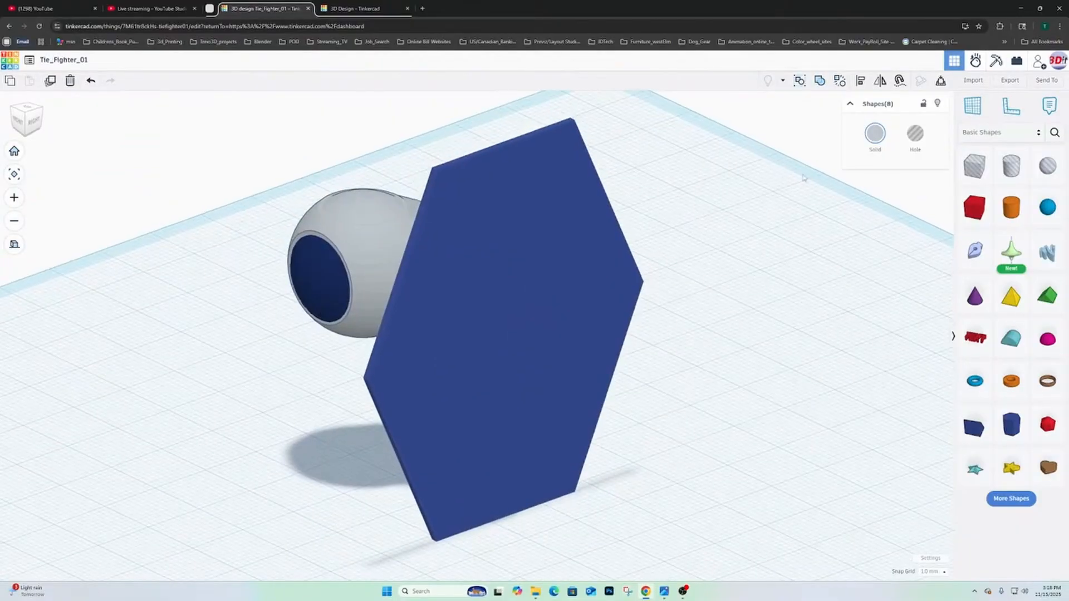
{"action": "mouse_move", "coordinate": [755, 228]}
{"action": "right_mouse_down"}
{"action": "mouse_move", "coordinate": [679, 265]}
{"action": "mouse_move", "coordinate": [699, 277]}
{"action": "mouse_move", "coordinate": [757, 209]}
{"action": "right_mouse_up"}
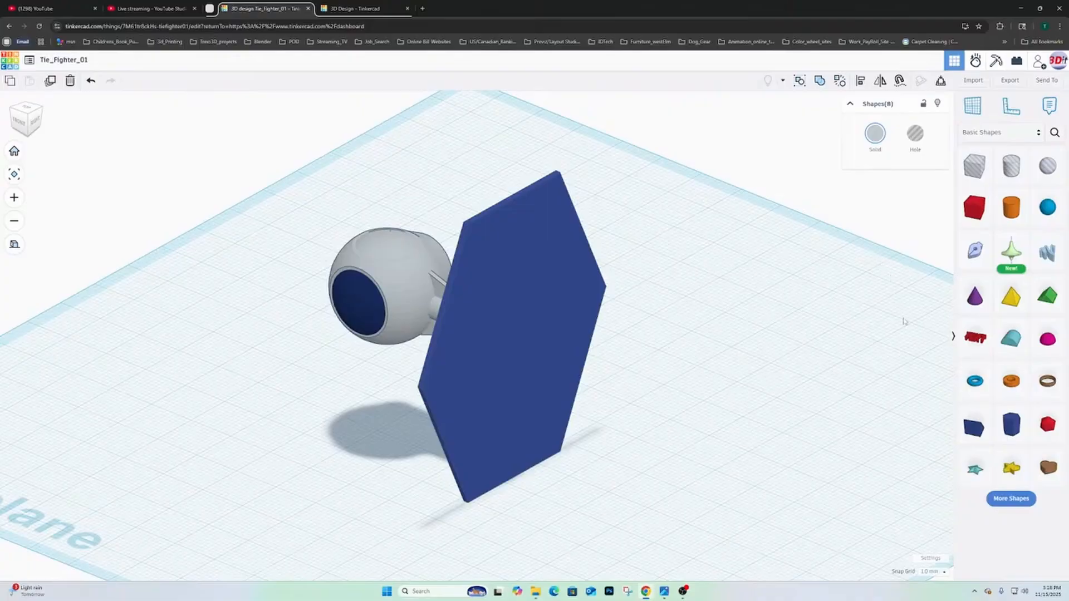
{"action": "left_click", "coordinate": [354, 15]}
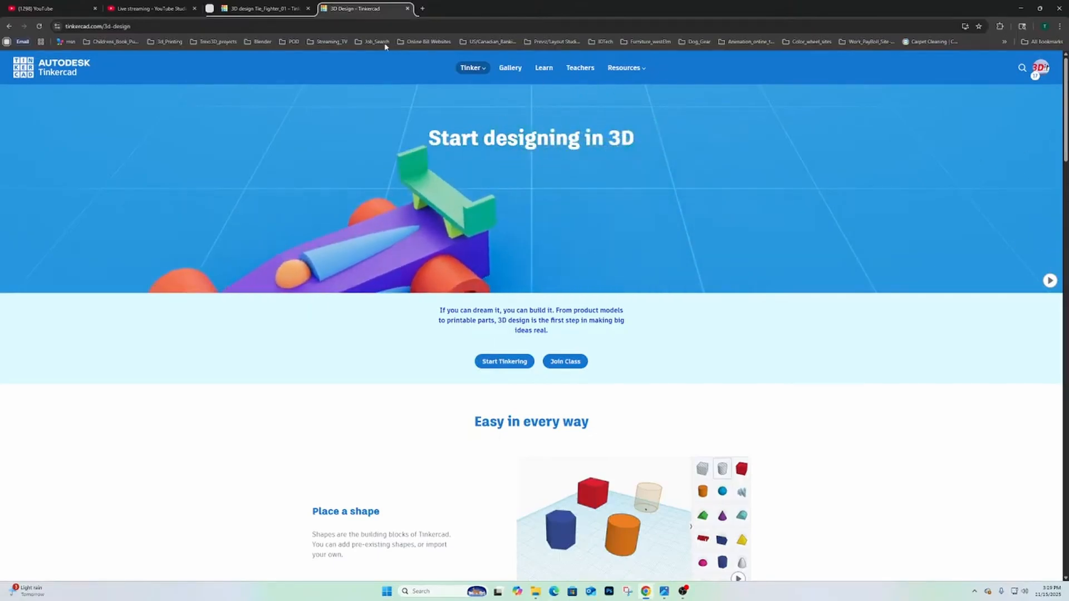
{"action": "left_click", "coordinate": [270, 8]}
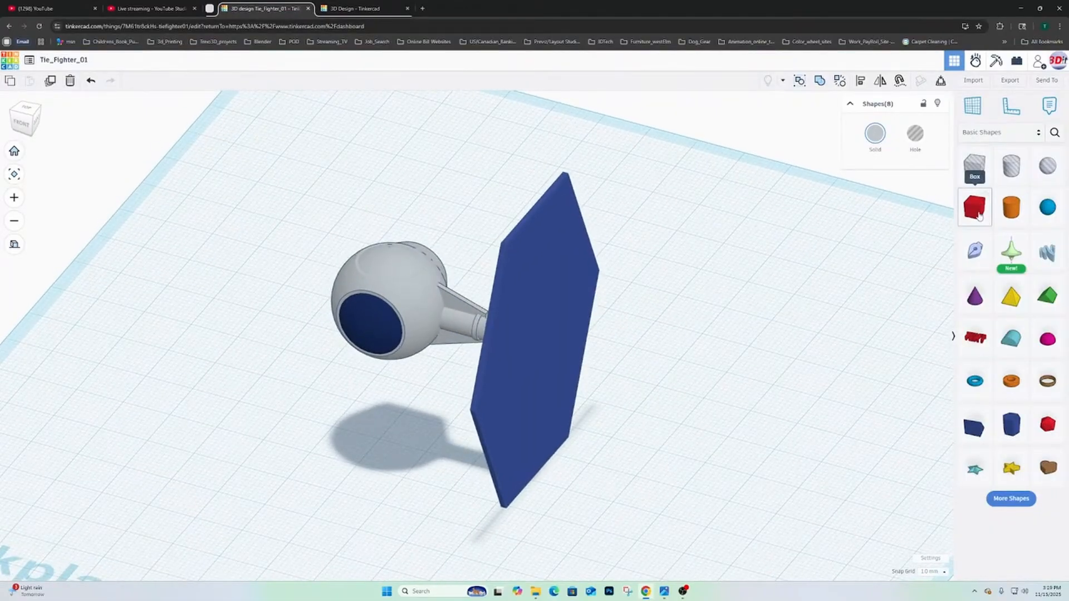
{"action": "left_click_drag", "start_coordinate": [979, 216], "coordinate": [776, 359]}
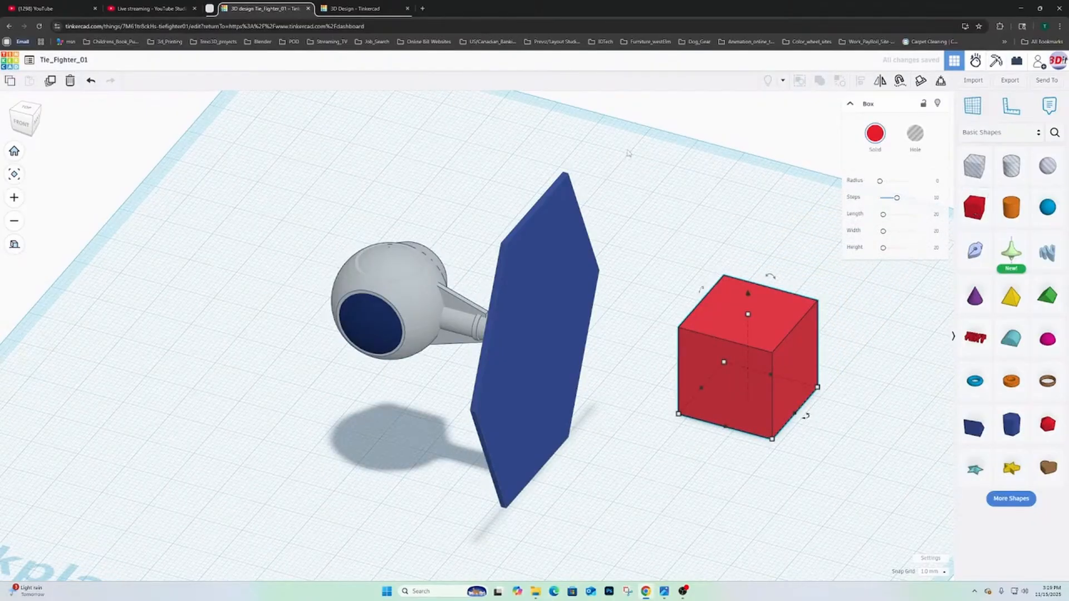
- Check the second open 3D design tab, close it and return to the Tie_Fighter_01 design
{"action": "left_click", "coordinate": [345, 9]}
{"action": "left_click", "coordinate": [266, 9]}
{"action": "left_click", "coordinate": [407, 8]}
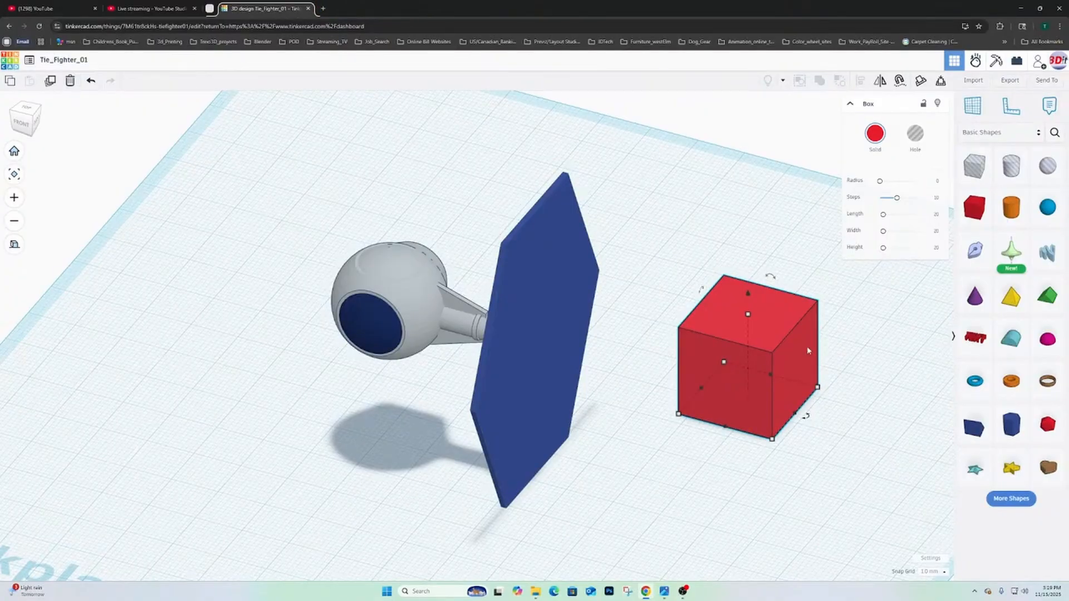
- Place a hole box beside the red box, raise it and move it to overlap the red box's upper corner
{"action": "left_click_drag", "start_coordinate": [809, 351], "coordinate": [774, 354]}
{"action": "scroll", "coordinate": [846, 337], "scroll_direction": "down", "scroll_amount": 5}
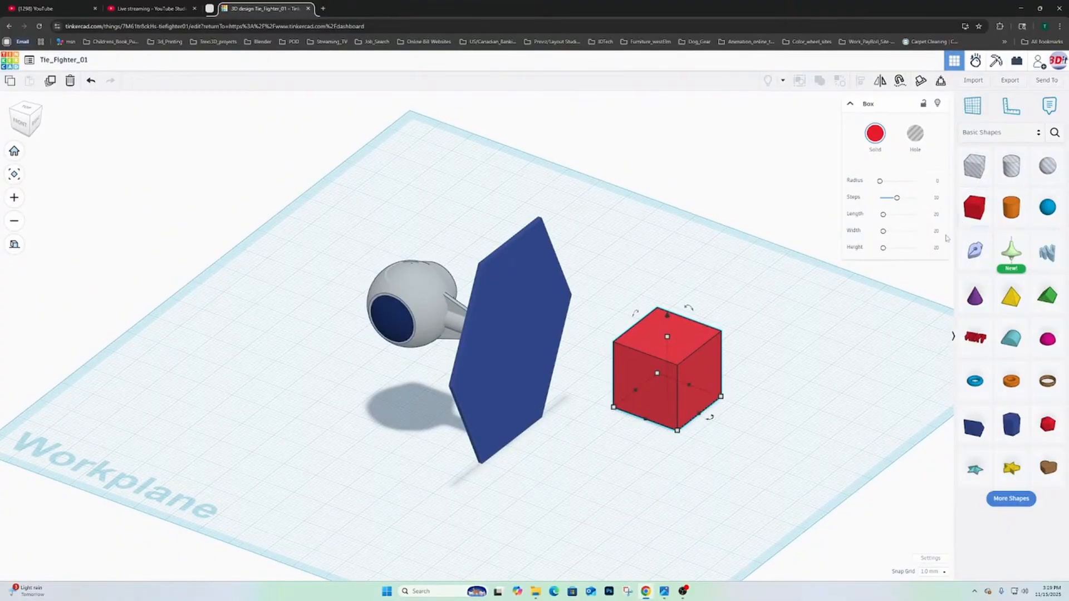
{"action": "left_click", "coordinate": [975, 170]}
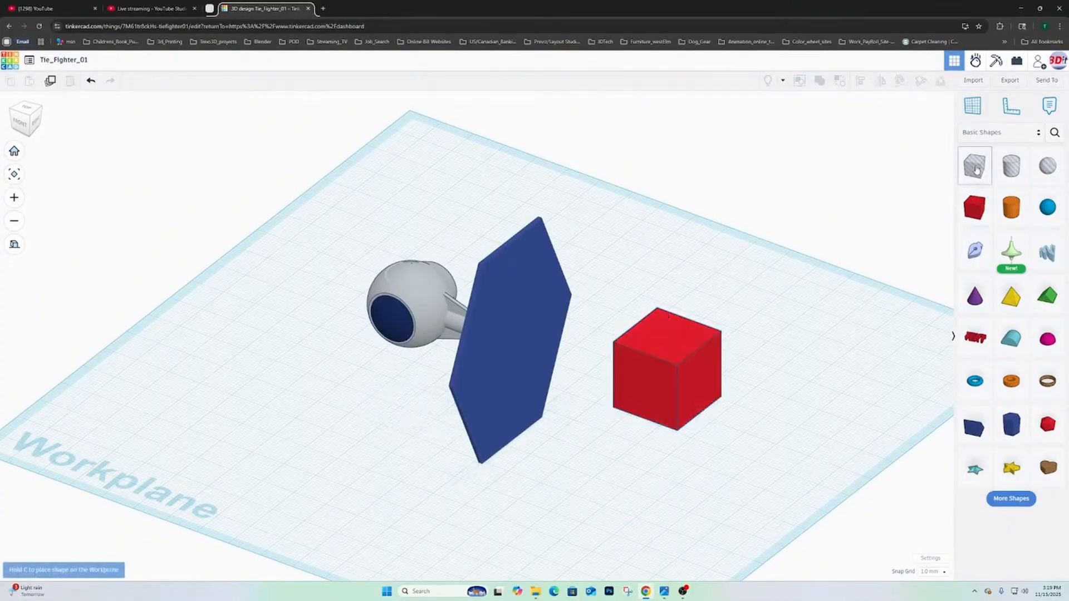
{"action": "left_click", "coordinate": [801, 362]}
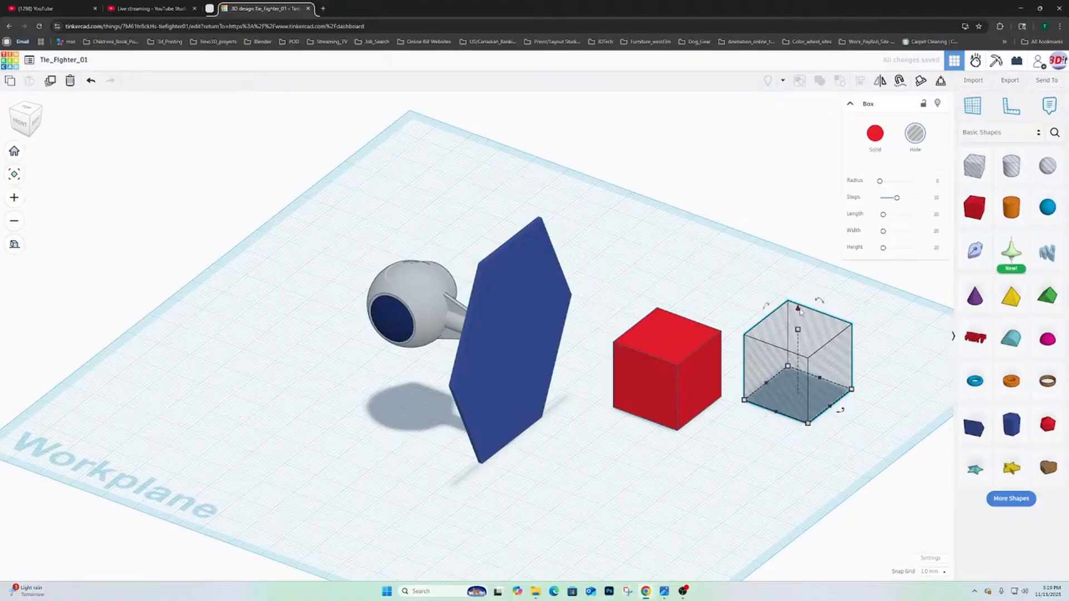
{"action": "left_click_drag", "start_coordinate": [799, 310], "coordinate": [733, 325]}
{"action": "right_click_drag", "start_coordinate": [693, 362], "coordinate": [690, 304]}
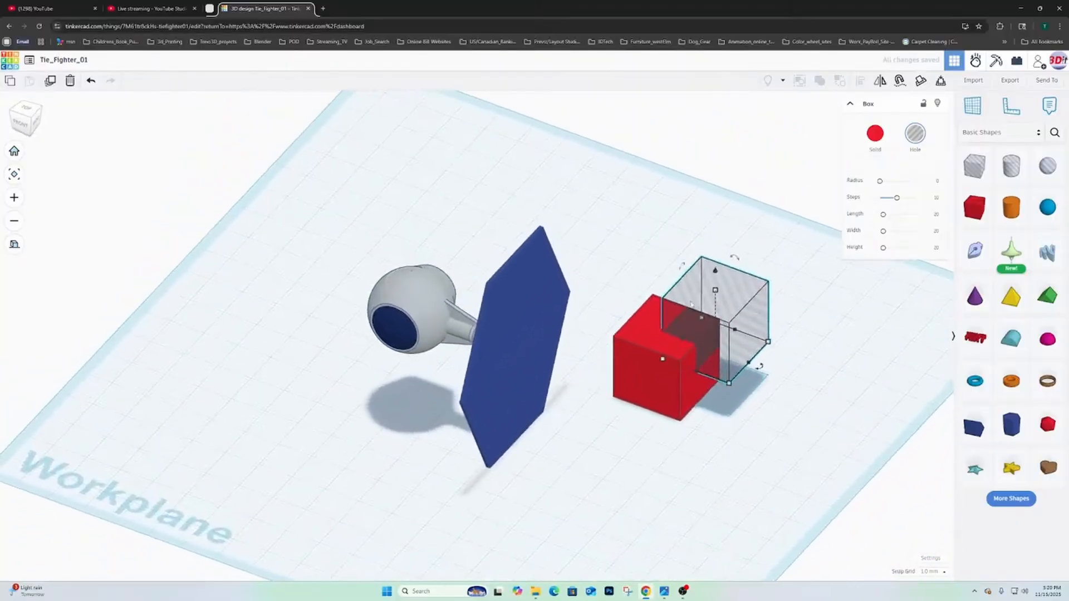
- Select the red box together with the hole box and combine them with Union Group to cut out the corner
{"action": "left_click", "coordinate": [639, 329], "text": "shift"}
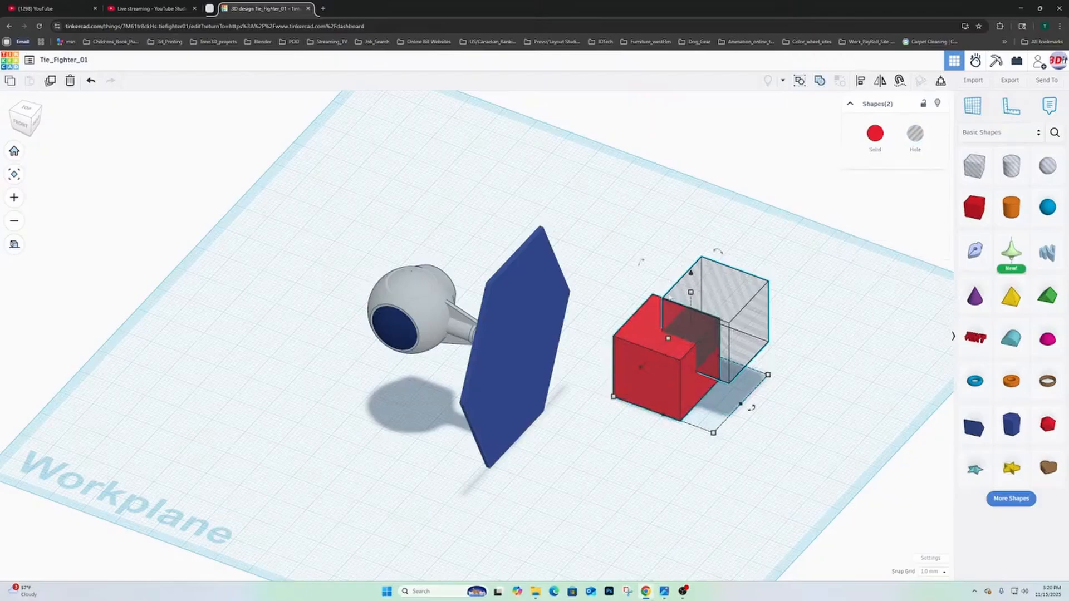
{"action": "left_click", "coordinate": [650, 236]}
{"action": "left_click_drag", "start_coordinate": [619, 234], "coordinate": [751, 352]}
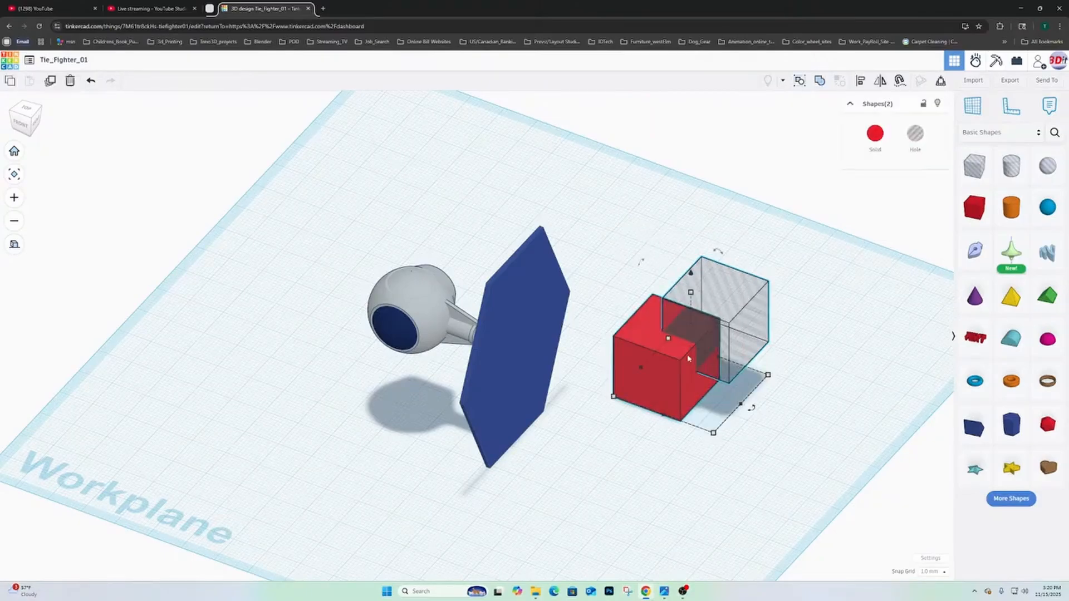
{"action": "left_click", "coordinate": [820, 82]}
- Delete the notched red box from the workplane
{"action": "right_click_drag", "start_coordinate": [626, 356], "coordinate": [670, 398]}
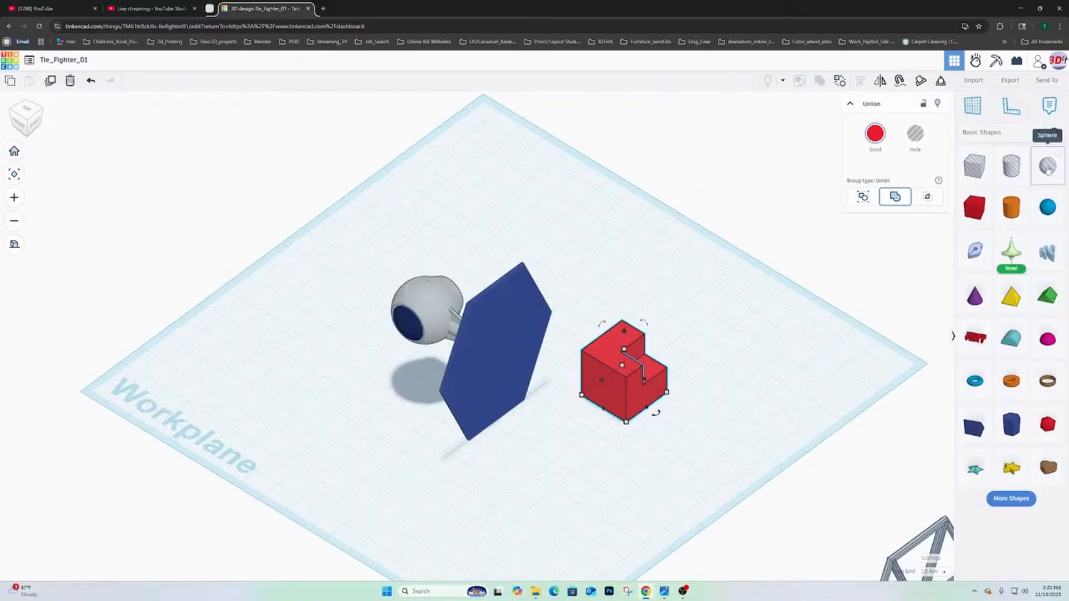
{"action": "right_click_drag", "start_coordinate": [715, 345], "coordinate": [750, 362]}
{"action": "scroll", "coordinate": [638, 393], "scroll_direction": "up", "scroll_amount": 3}
{"action": "right_click_drag", "start_coordinate": [637, 393], "coordinate": [699, 368]}
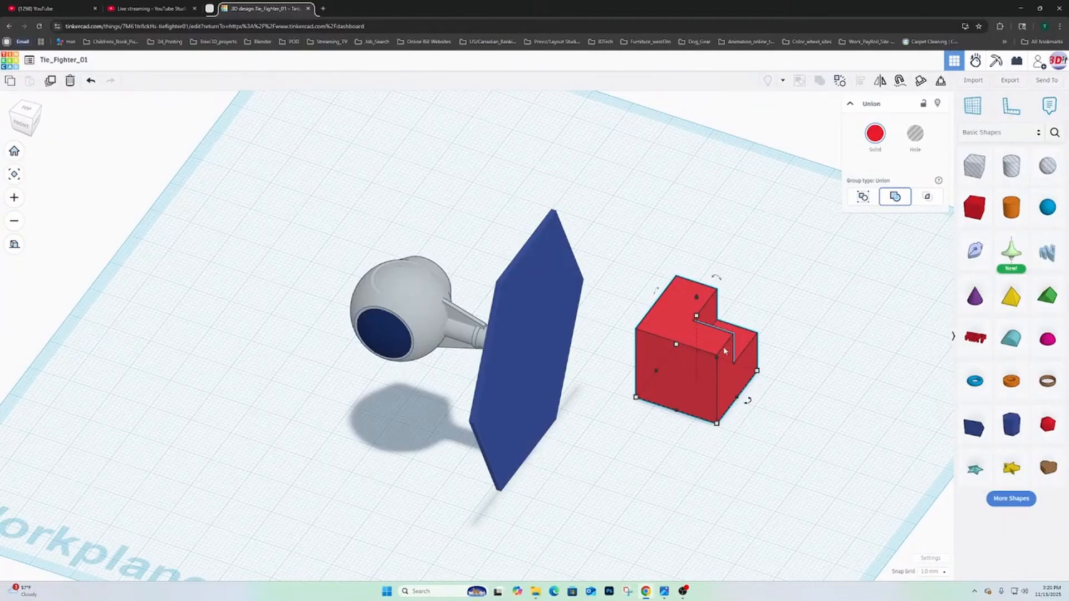
{"action": "key", "text": "Delete"}
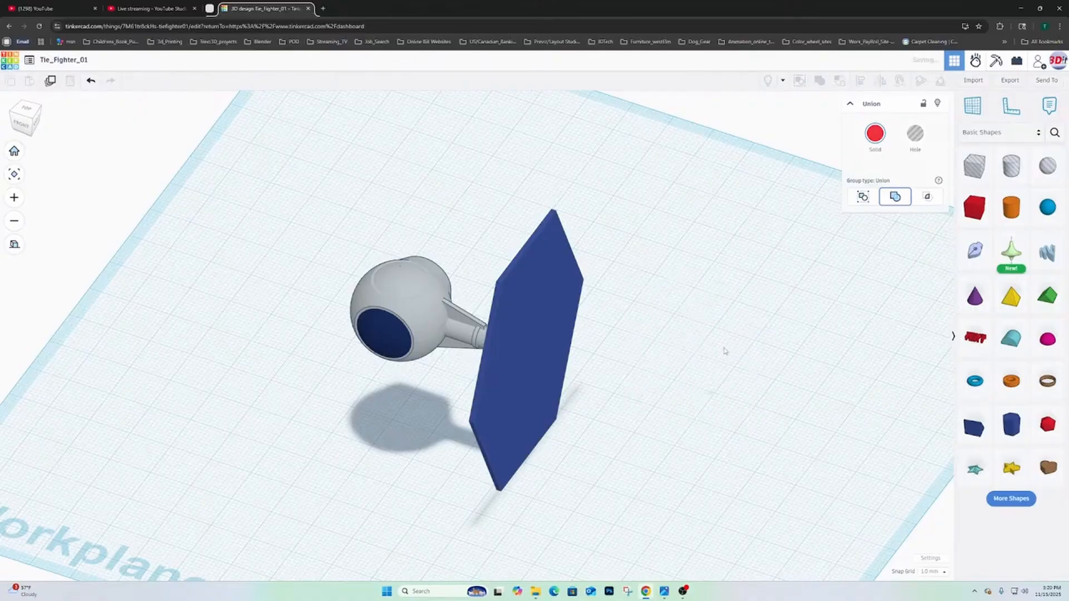
- Place a six-sided polygon on the middle of the wing's outer face and rotate it within the plane of the wing
{"action": "right_click_drag", "start_coordinate": [722, 379], "coordinate": [646, 372]}
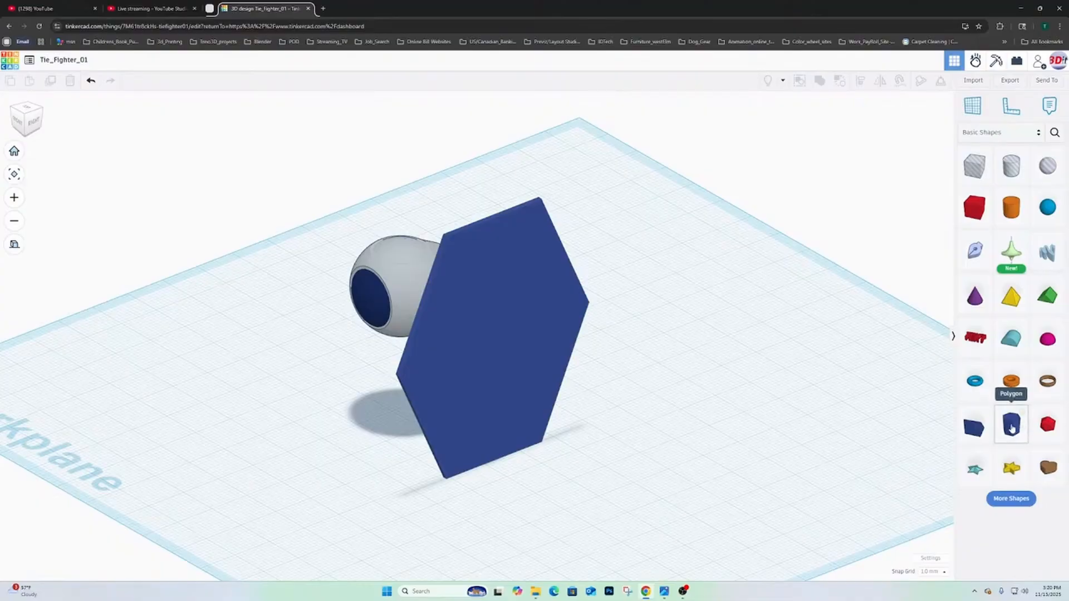
{"action": "left_click_drag", "start_coordinate": [1011, 426], "coordinate": [494, 348]}
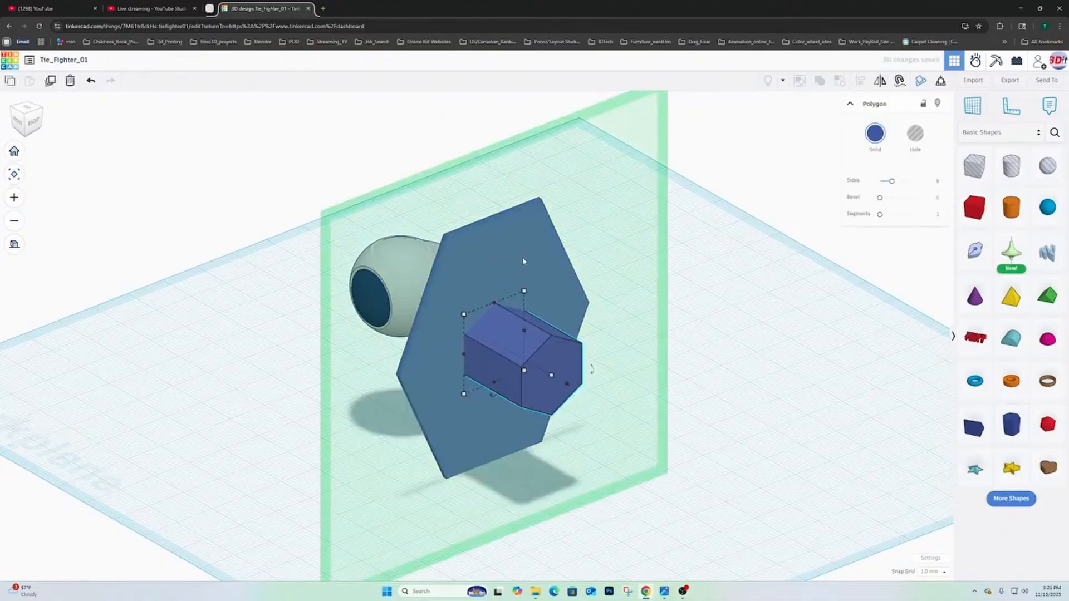
{"action": "right_click_drag", "start_coordinate": [503, 291], "coordinate": [451, 295]}
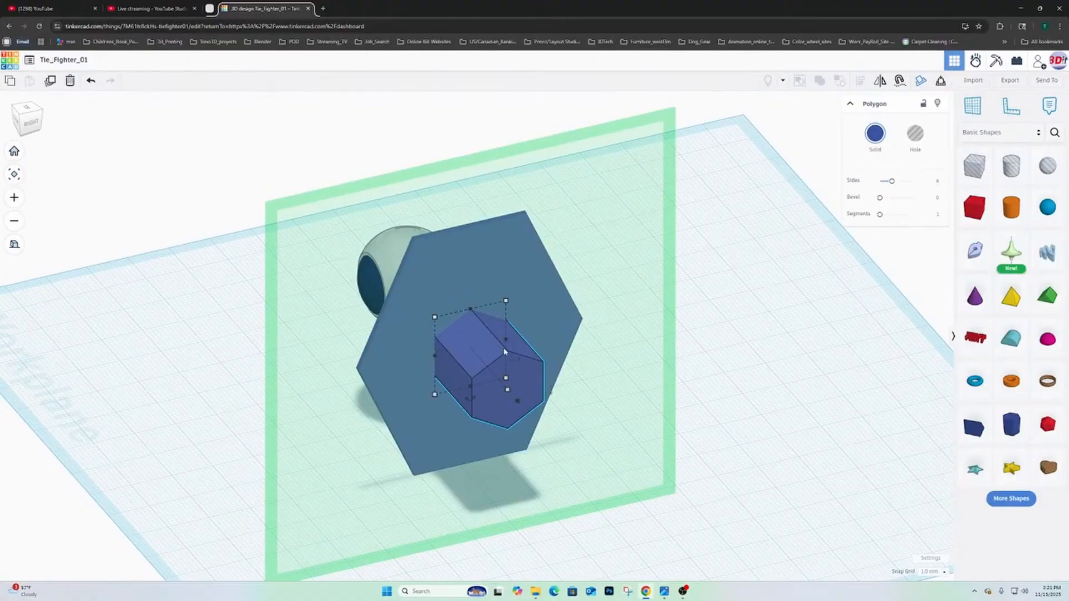
{"action": "right_click_drag", "start_coordinate": [481, 410], "coordinate": [403, 396]}
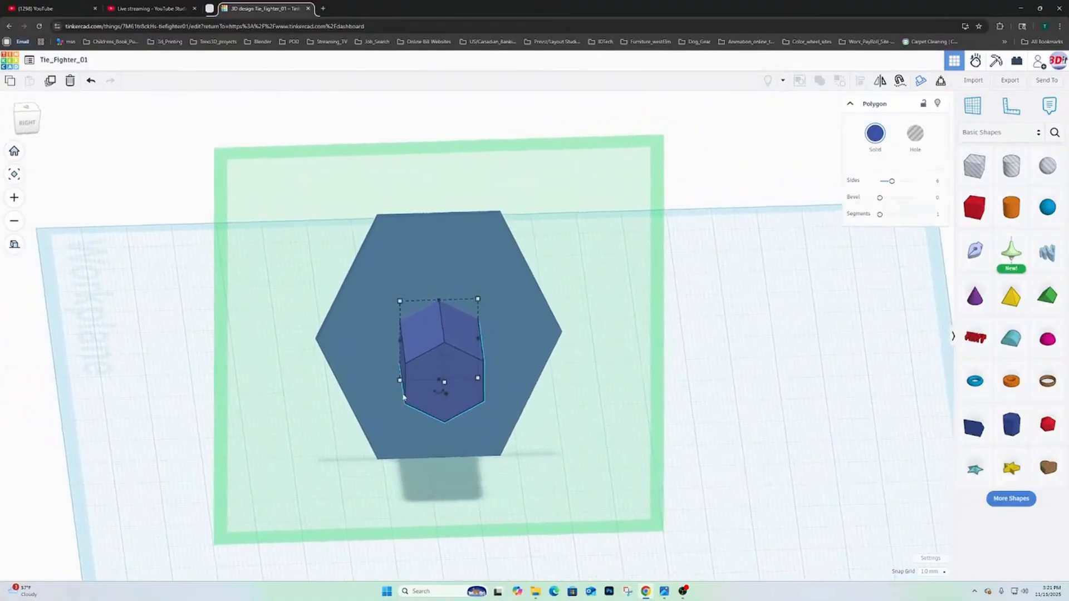
{"action": "left_click_drag", "start_coordinate": [439, 395], "coordinate": [455, 399]}
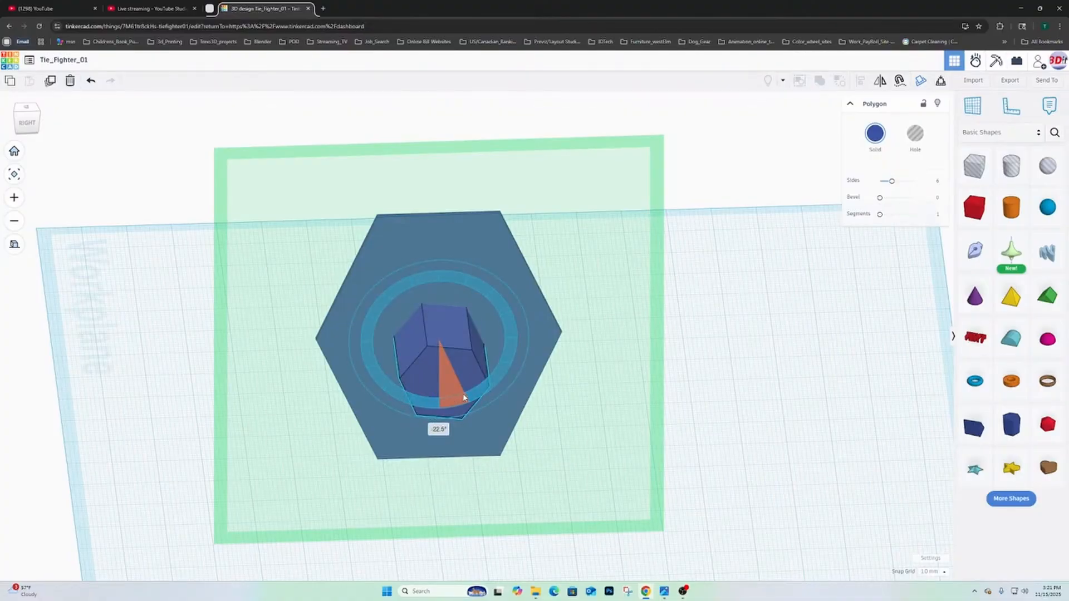
{"action": "left_click_drag", "start_coordinate": [471, 392], "coordinate": [410, 402]}
- Try to move part of the spoked wing frame farther away from the TIE fighter and undo the move
{"action": "right_click_drag", "start_coordinate": [555, 392], "coordinate": [937, 486]}
{"action": "scroll", "coordinate": [534, 368], "scroll_direction": "up", "scroll_amount": 3}
{"action": "scroll", "coordinate": [535, 370], "scroll_direction": "down", "scroll_amount": 2}
{"action": "scroll", "coordinate": [511, 388], "scroll_direction": "down", "scroll_amount": 5}
{"action": "left_click", "coordinate": [908, 474]}
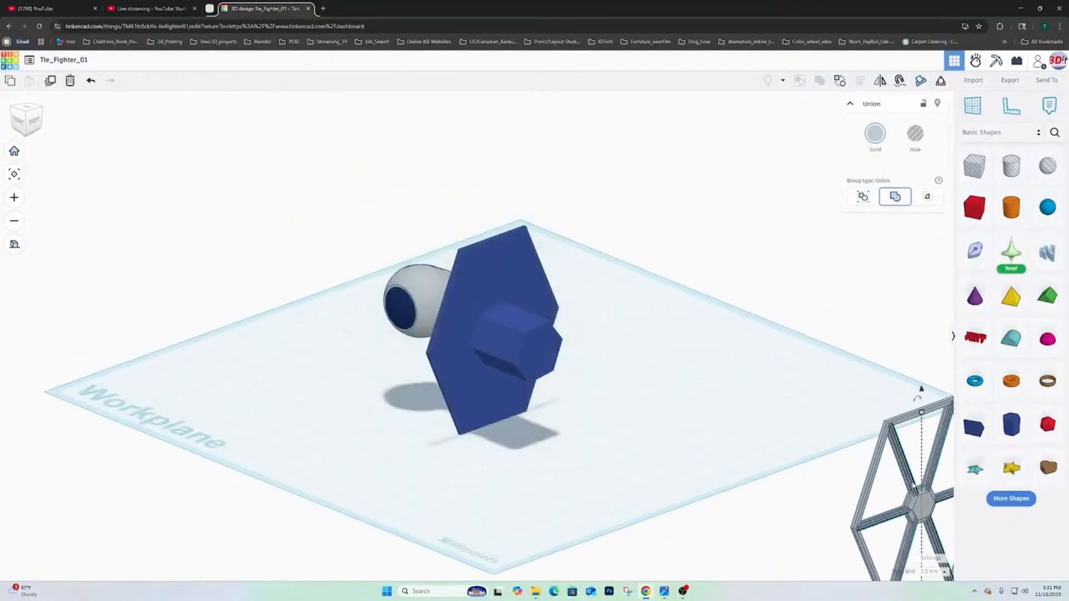
{"action": "scroll", "coordinate": [897, 478], "scroll_direction": "down", "scroll_amount": 3}
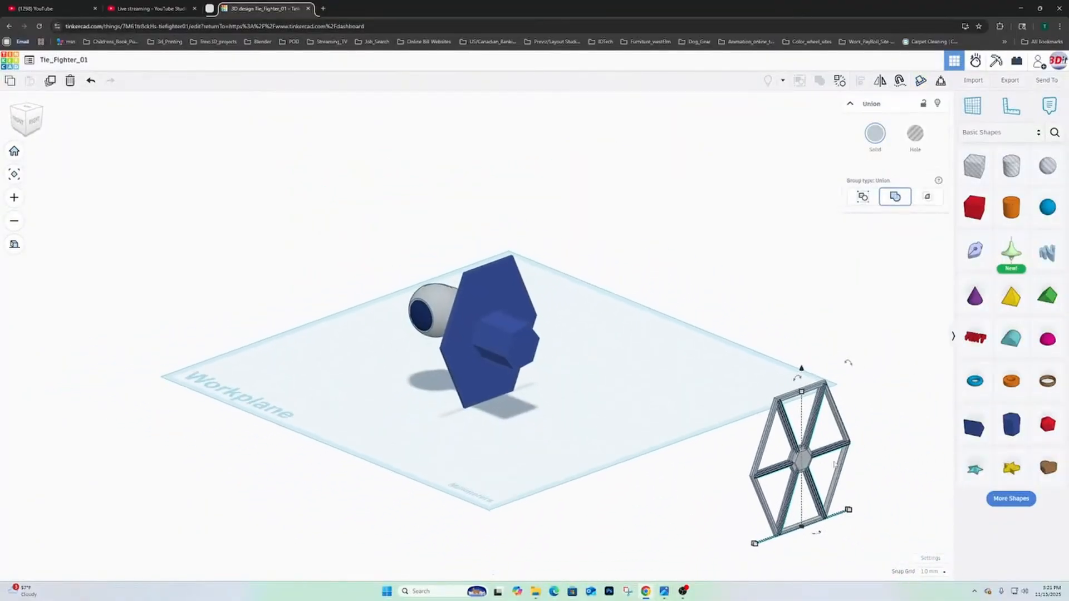
{"action": "right_click_drag", "start_coordinate": [693, 456], "coordinate": [851, 458]}
{"action": "middle_click_drag", "start_coordinate": [843, 459], "coordinate": [652, 474]}
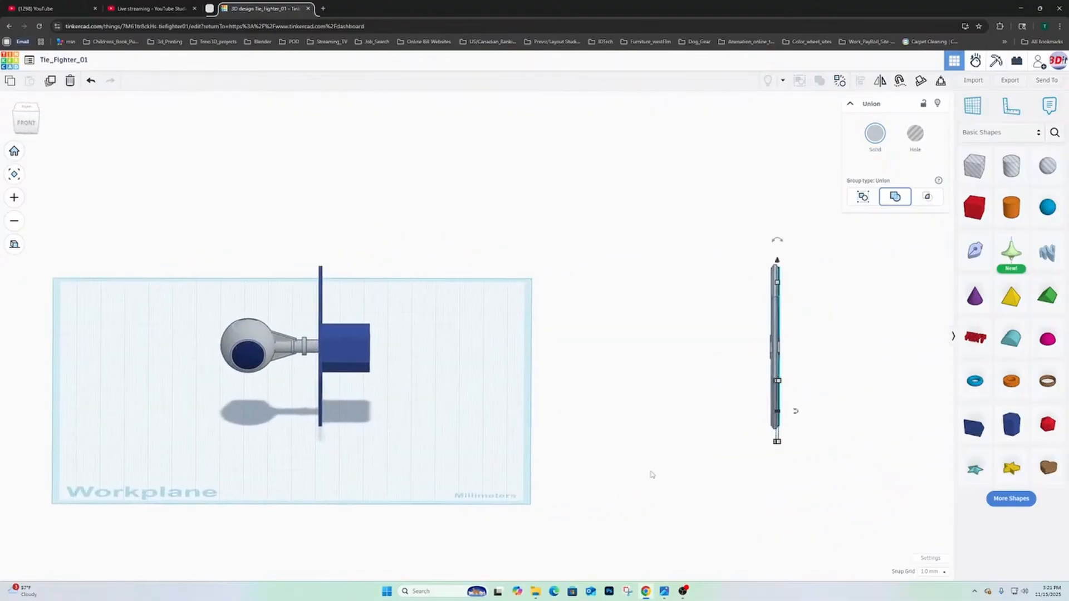
{"action": "key", "text": "Right"}
{"action": "key", "text": "Right"}
{"action": "key", "text": "Right"}
{"action": "key", "text": "Right"}
{"action": "key", "text": "Right"}
{"action": "key", "text": "Right"}
{"action": "key", "text": "Right"}
{"action": "key", "text": "Right"}
{"action": "key", "text": "Right"}
{"action": "key", "text": "Right"}
{"action": "key", "text": "Right"}
{"action": "key", "text": "Right"}
{"action": "key", "text": "Right"}
{"action": "key", "text": "Right"}
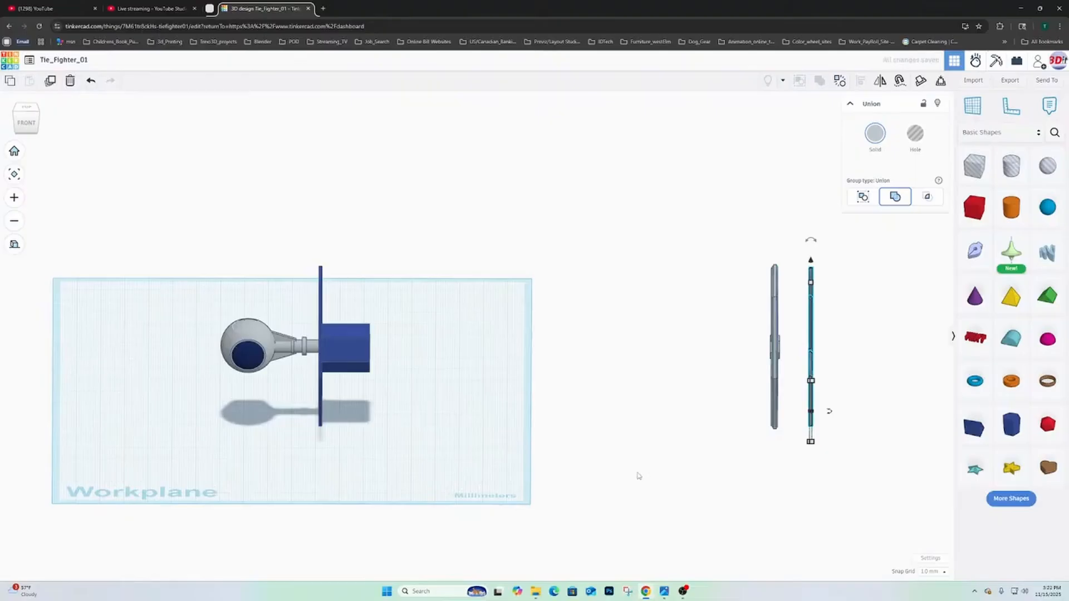
{"action": "key", "text": "ctrl+z"}
- Select all eight shapes of the spoked wing frame and move them together farther outward from the TIE fighter
{"action": "left_click_drag", "start_coordinate": [722, 216], "coordinate": [837, 484]}
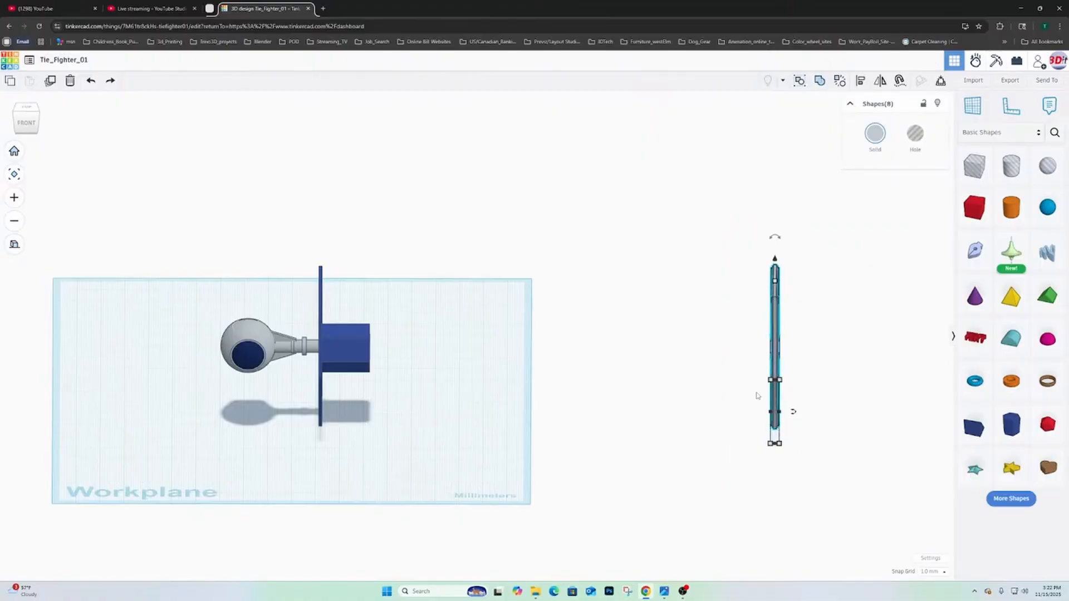
{"action": "key", "text": "Right"}
{"action": "key", "text": "Right"}
{"action": "key", "text": "Right"}
{"action": "key", "text": "Right"}
{"action": "key", "text": "Right"}
{"action": "key", "text": "Right"}
{"action": "key", "text": "Right"}
{"action": "key", "text": "Right"}
{"action": "key", "text": "Right"}
{"action": "key", "text": "Right"}
{"action": "key", "text": "Right"}
{"action": "key", "text": "Right"}
{"action": "key", "text": "Right"}
{"action": "key", "text": "Right"}
{"action": "key", "text": "Right"}
{"action": "key", "text": "Right"}
{"action": "key", "text": "Right"}
{"action": "key", "text": "Right"}
{"action": "key", "text": "Right"}
{"action": "key", "text": "Right"}
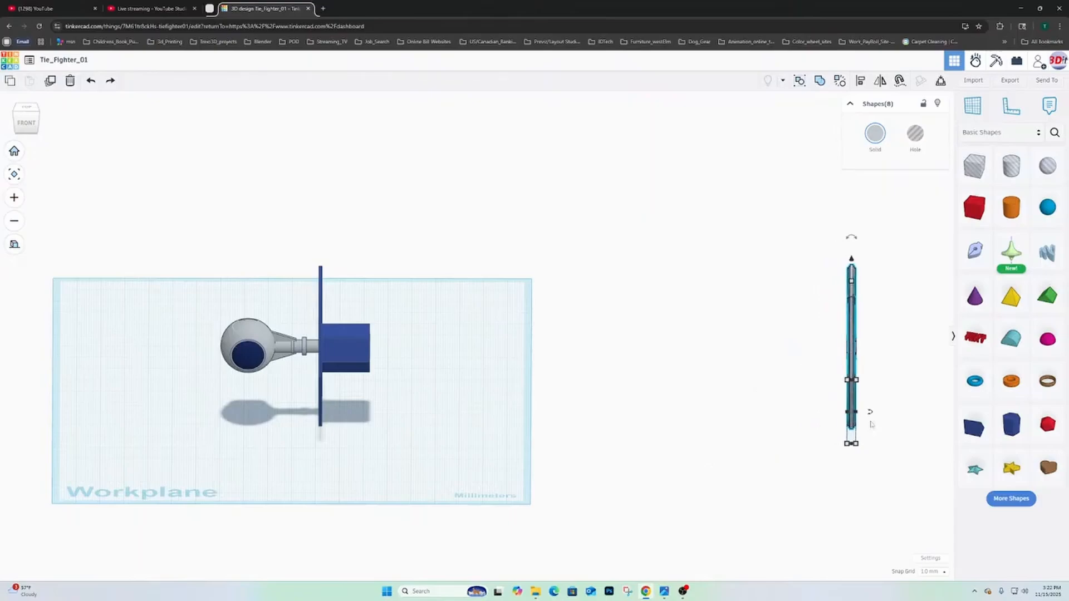
- Shift the whole spoked frame sideways clear of the hexagonal wing and lower it by about 109.5 mm
{"action": "right_click_drag", "start_coordinate": [871, 424], "coordinate": [575, 392]}
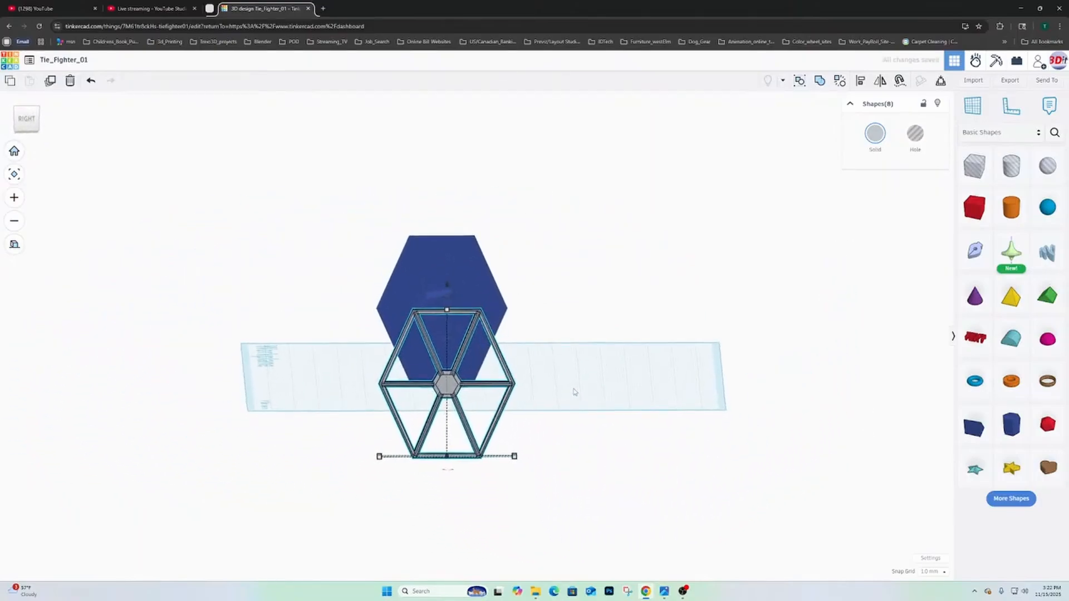
{"action": "key", "text": "Left"}
{"action": "key", "text": "Left"}
{"action": "key", "text": "Left"}
{"action": "key", "text": "Left"}
{"action": "key", "text": "Left"}
{"action": "key", "text": "Left"}
{"action": "key", "text": "Left"}
{"action": "key", "text": "Left"}
{"action": "key", "text": "Left"}
{"action": "key", "text": "Left"}
{"action": "key", "text": "Left"}
{"action": "key", "text": "Left"}
{"action": "key", "text": "Left"}
{"action": "key", "text": "Left"}
{"action": "key", "text": "Left"}
{"action": "key", "text": "Left"}
{"action": "key", "text": "Left"}
{"action": "key", "text": "Left"}
{"action": "key", "text": "Left"}
{"action": "key", "text": "Left"}
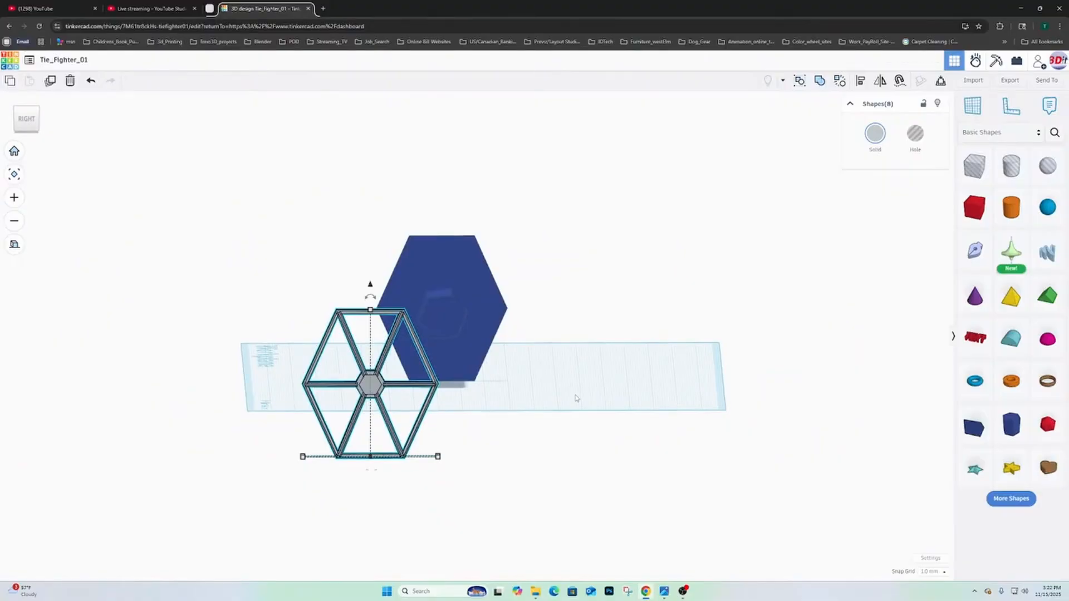
{"action": "key", "text": "Left"}
{"action": "key", "text": "Left"}
{"action": "key", "text": "Left"}
{"action": "key", "text": "Left"}
{"action": "key", "text": "Left"}
{"action": "key", "text": "Left"}
{"action": "key", "text": "Left"}
{"action": "key", "text": "Left"}
{"action": "key", "text": "Left"}
{"action": "key", "text": "Left"}
{"action": "key", "text": "Left"}
{"action": "key", "text": "Left"}
{"action": "key", "text": "Left"}
{"action": "key", "text": "Left"}
{"action": "key", "text": "Left"}
{"action": "key", "text": "Left"}
{"action": "key", "text": "Left"}
{"action": "key", "text": "Left"}
{"action": "key", "text": "Left"}
{"action": "key", "text": "Left"}
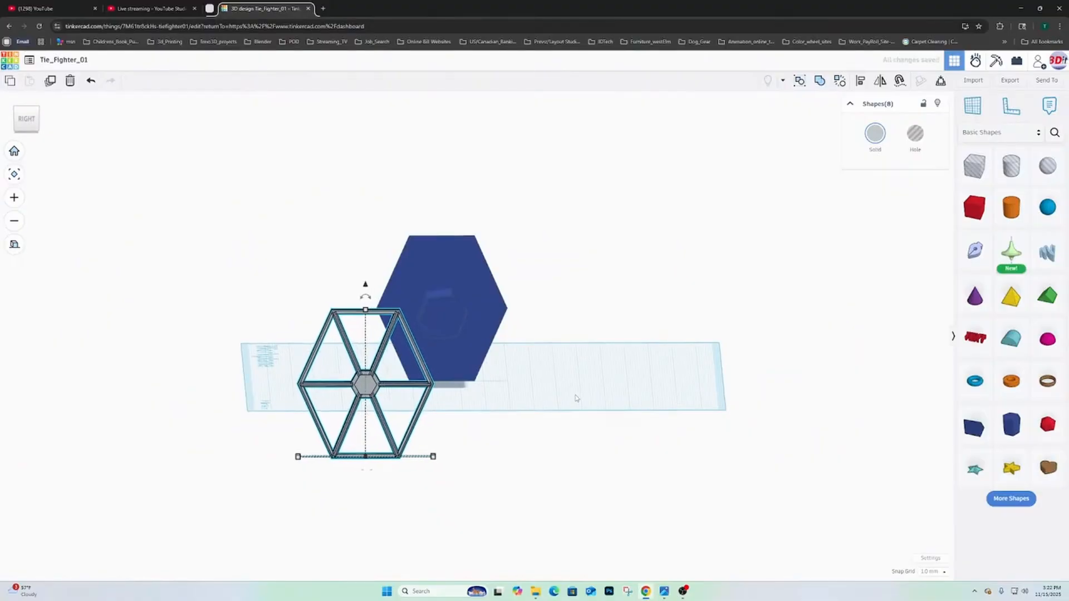
{"action": "key", "text": "Left"}
{"action": "key", "text": "Left"}
{"action": "key", "text": "Left"}
{"action": "key", "text": "Left"}
{"action": "key", "text": "Left"}
{"action": "key", "text": "Left"}
{"action": "key", "text": "Left"}
{"action": "key", "text": "Left"}
{"action": "key", "text": "Left"}
{"action": "key", "text": "Left"}
{"action": "key", "text": "Left"}
{"action": "key", "text": "Left"}
{"action": "key", "text": "Left"}
{"action": "key", "text": "Left"}
{"action": "key", "text": "Left"}
{"action": "key", "text": "Left"}
{"action": "key", "text": "Left"}
{"action": "key", "text": "Left"}
{"action": "key", "text": "Left"}
{"action": "key", "text": "Left"}
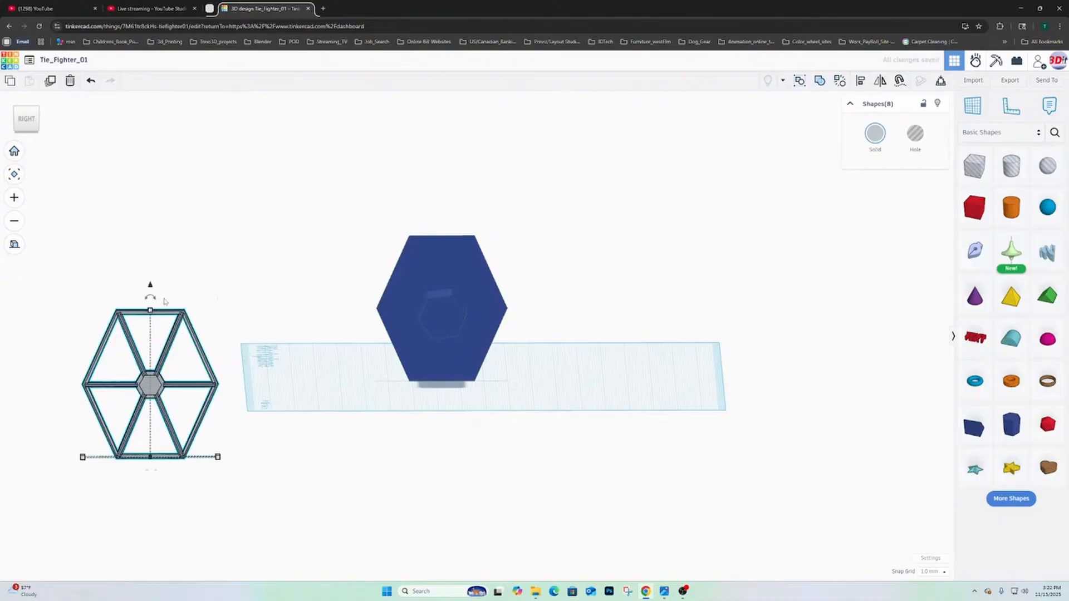
{"action": "left_click_drag", "start_coordinate": [150, 285], "coordinate": [151, 544]}
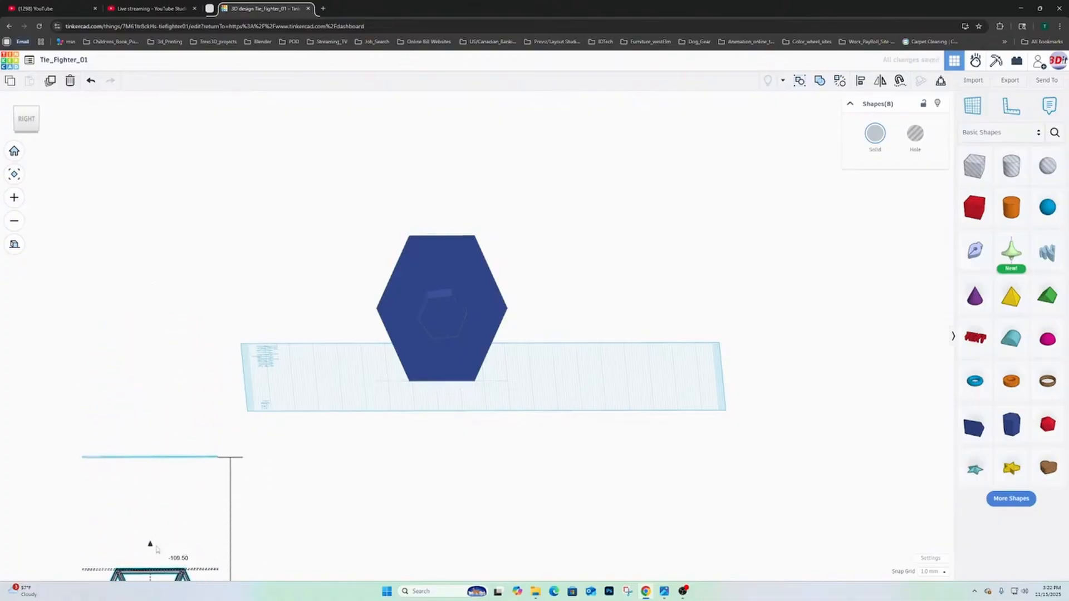
- Inspect the polygon's alignment against the hexagonal wing and delete the polygon
{"action": "right_click_drag", "start_coordinate": [219, 426], "coordinate": [358, 323]}
{"action": "left_click", "coordinate": [355, 318]}
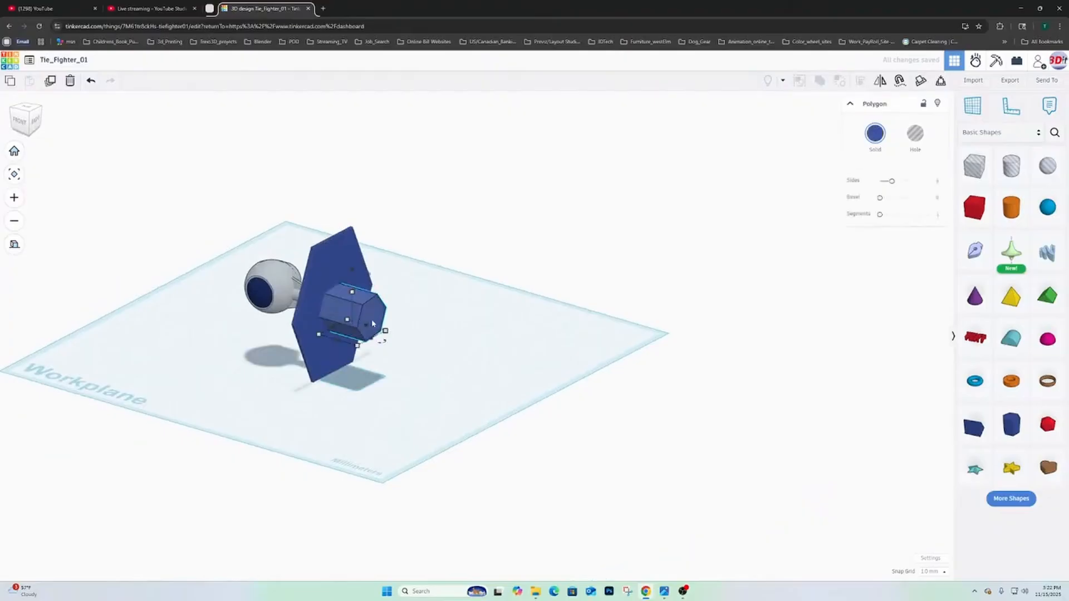
{"action": "left_click_drag", "start_coordinate": [355, 318], "coordinate": [375, 324]}
{"action": "key", "text": "f"}
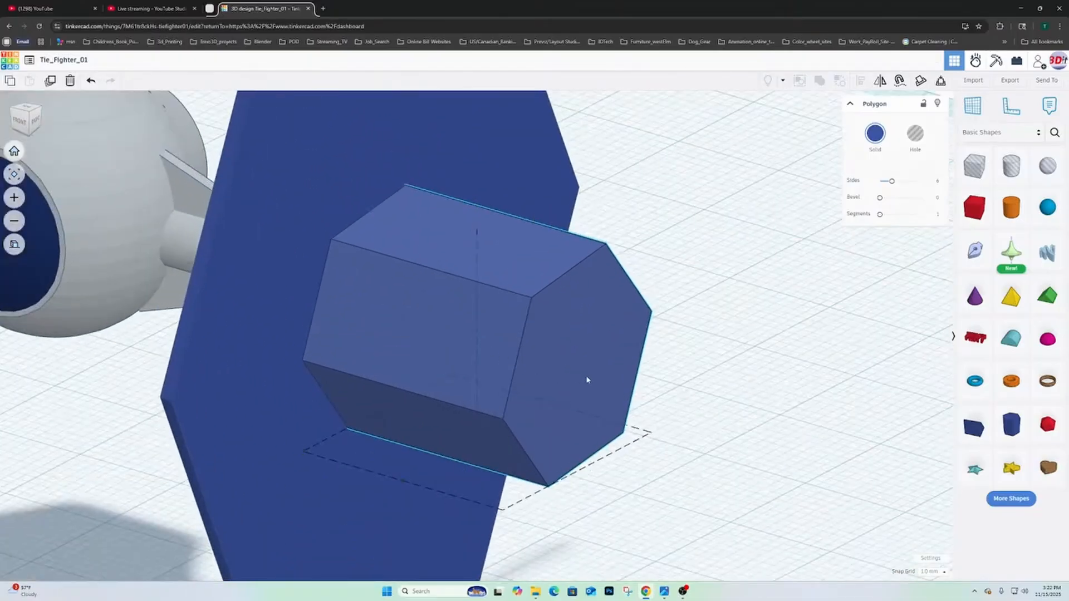
{"action": "right_click_drag", "start_coordinate": [468, 368], "coordinate": [425, 343]}
{"action": "scroll", "coordinate": [451, 344], "scroll_direction": "down", "scroll_amount": 3}
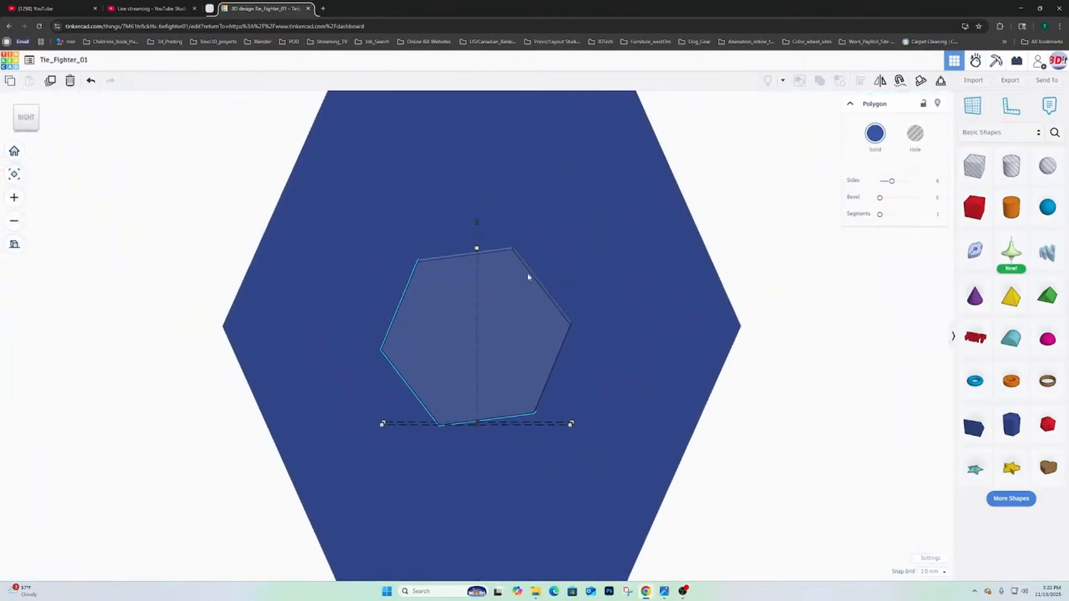
{"action": "scroll", "coordinate": [553, 367], "scroll_direction": "down", "scroll_amount": 3}
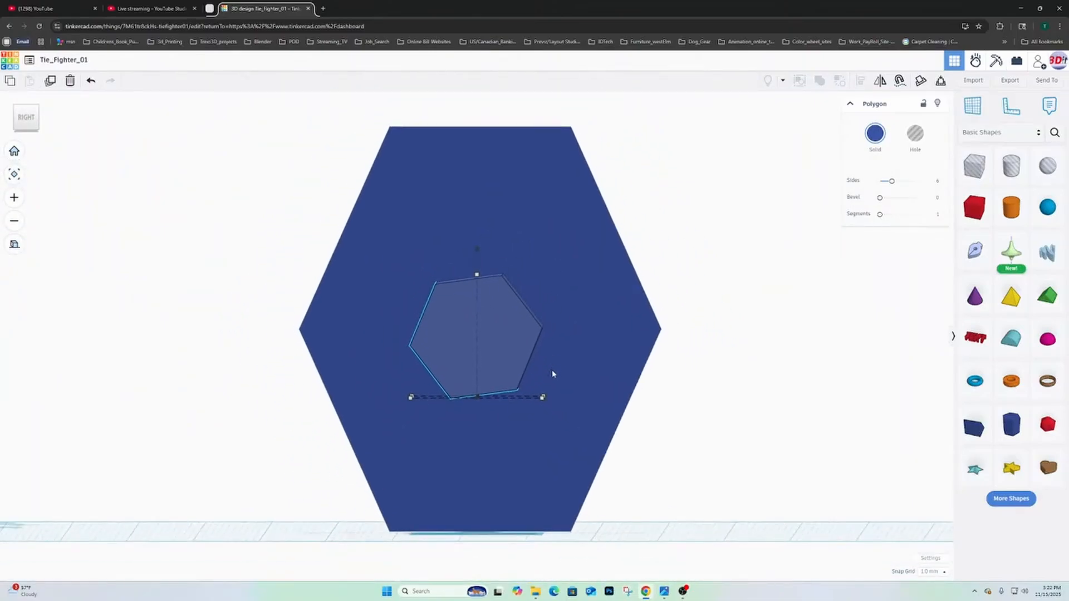
{"action": "right_click_drag", "start_coordinate": [501, 323], "coordinate": [593, 344]}
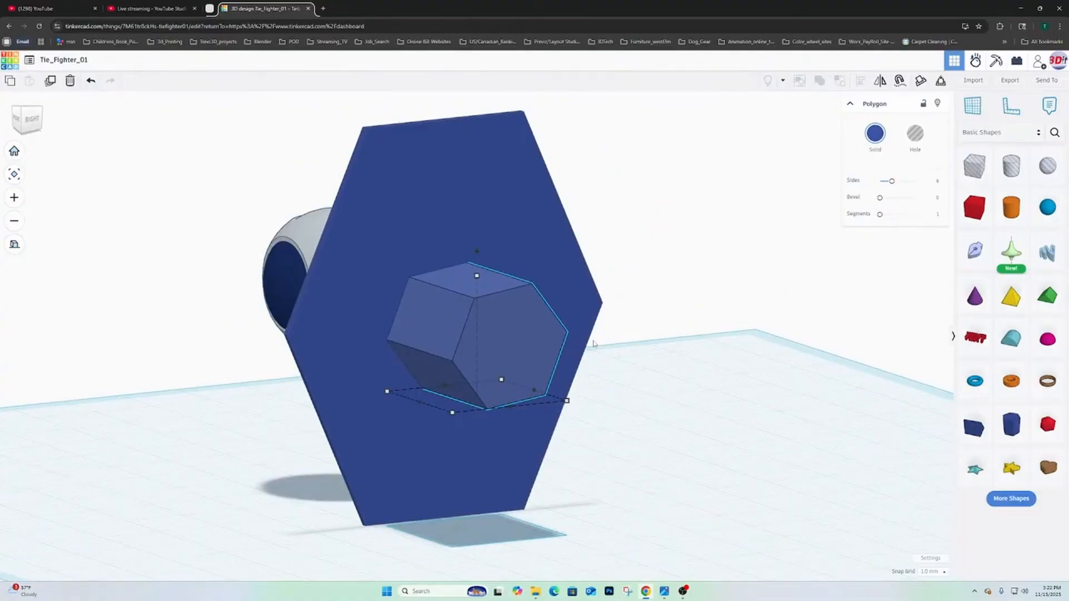
{"action": "key", "text": "Delete"}
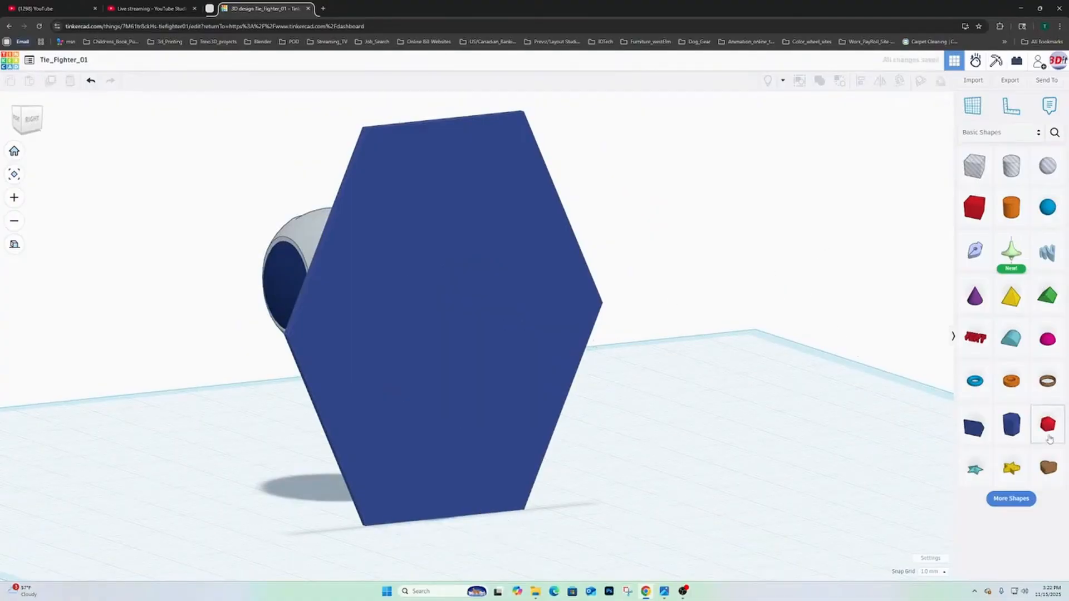
- Place a new six-sided polygon on the workplane beside the wing's outer face
{"action": "left_click_drag", "start_coordinate": [1014, 427], "coordinate": [651, 520]}
{"action": "right_click_drag", "start_coordinate": [729, 442], "coordinate": [675, 470]}
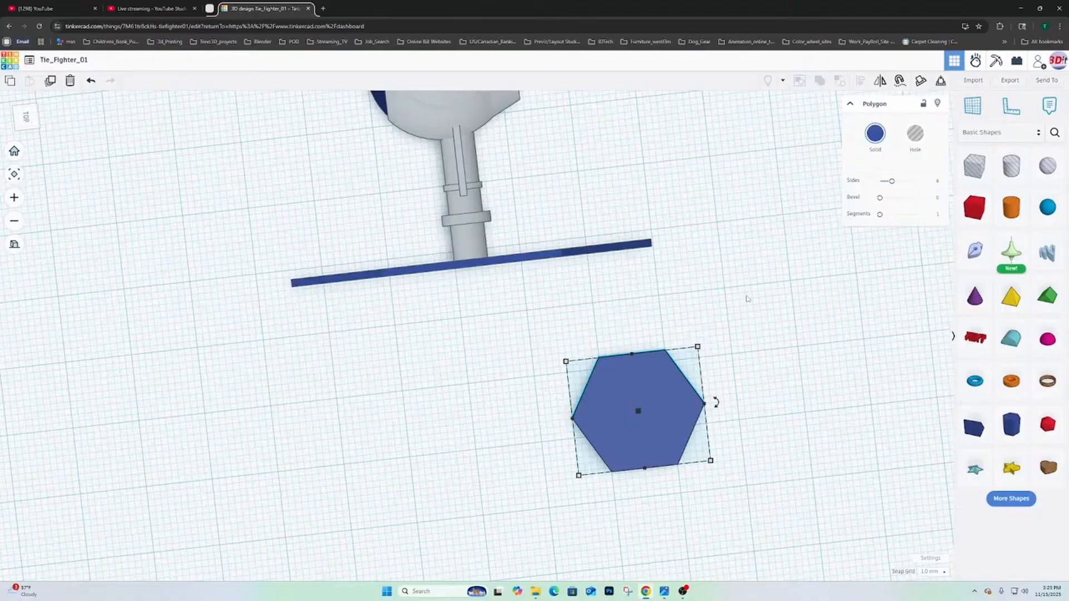
{"action": "right_click_drag", "start_coordinate": [693, 397], "coordinate": [857, 312]}
{"action": "right_click_drag", "start_coordinate": [757, 387], "coordinate": [685, 375]}
{"action": "mouse_move", "coordinate": [616, 361]}
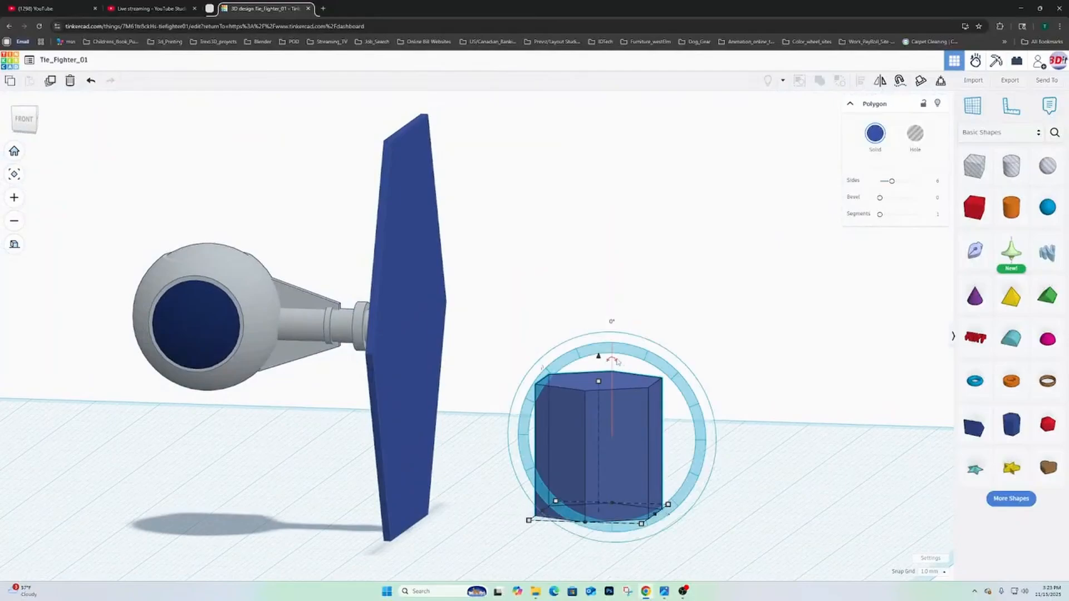
{"action": "right_click_drag", "start_coordinate": [617, 363], "coordinate": [652, 355]}
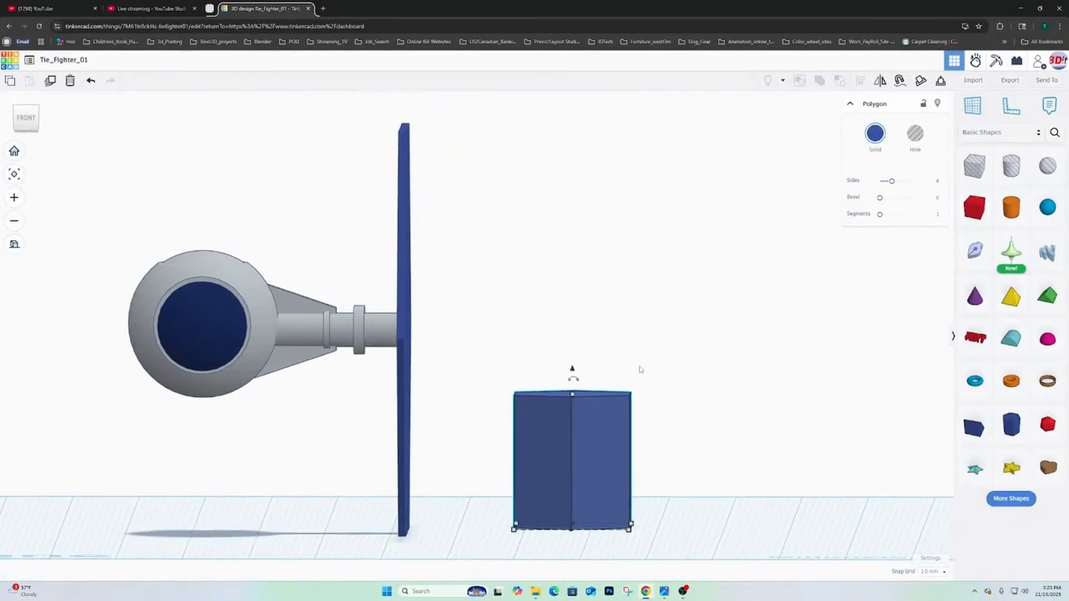
- Rotate the six-sided polygon 90° about its horizontal axis so its hexagonal end faces the wing
{"action": "mouse_move", "coordinate": [577, 381]}
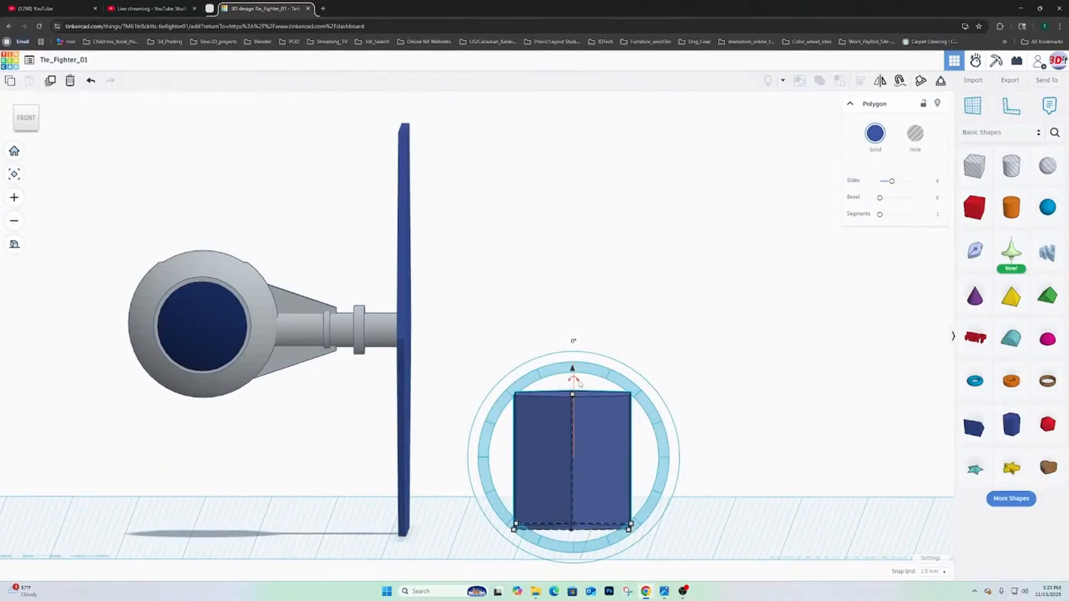
{"action": "left_click_drag", "start_coordinate": [579, 384], "coordinate": [633, 431]}
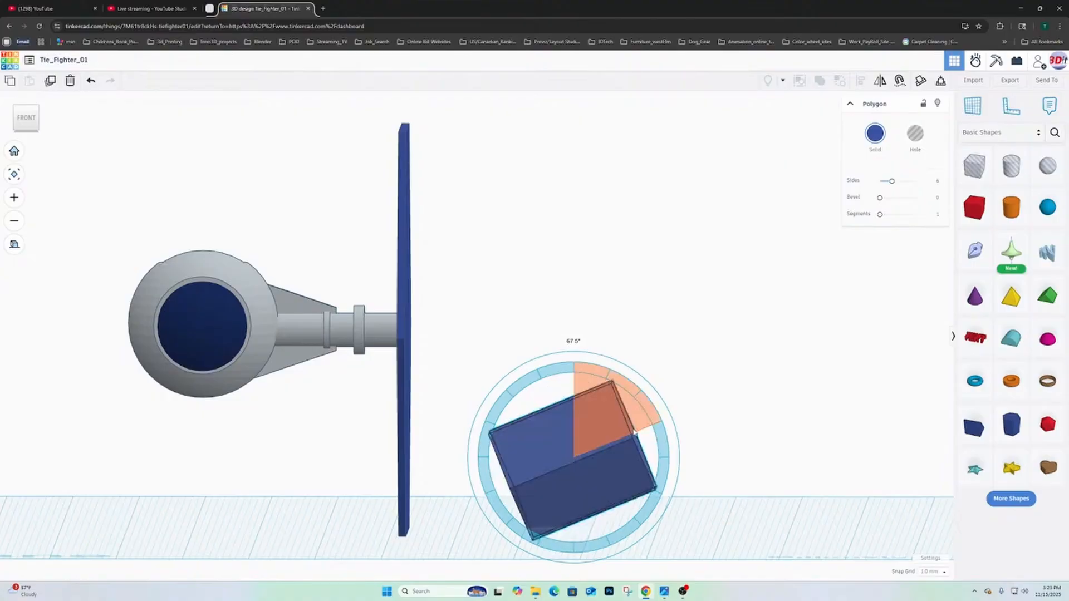
{"action": "left_click_drag", "start_coordinate": [643, 445], "coordinate": [651, 459]}
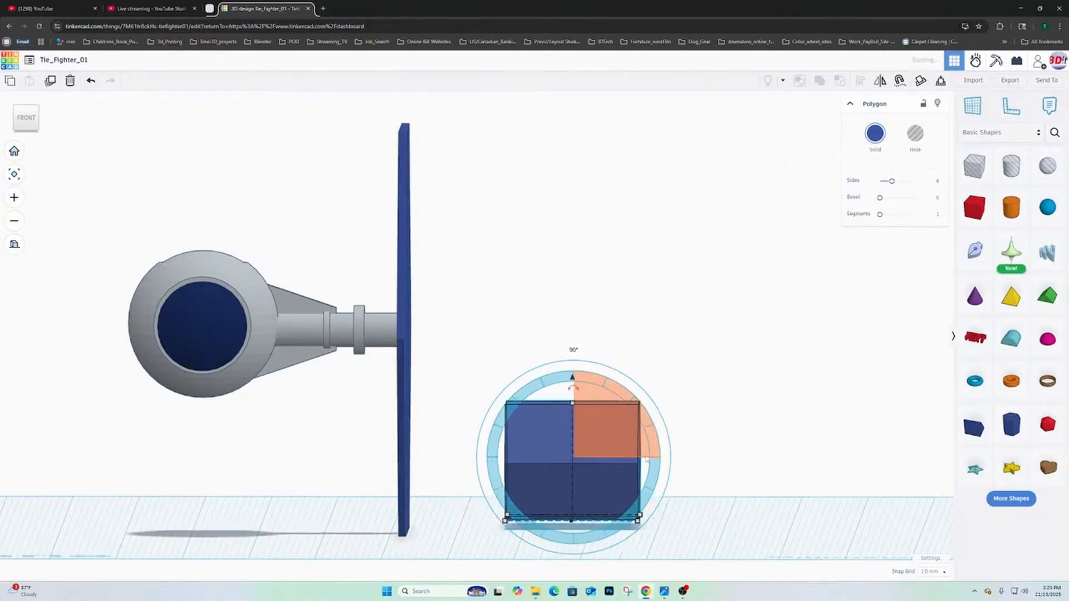
- Align the polygon with the middle of the hexagonal wing in side view and colour it grey
{"action": "right_click_drag", "start_coordinate": [684, 403], "coordinate": [436, 282]}
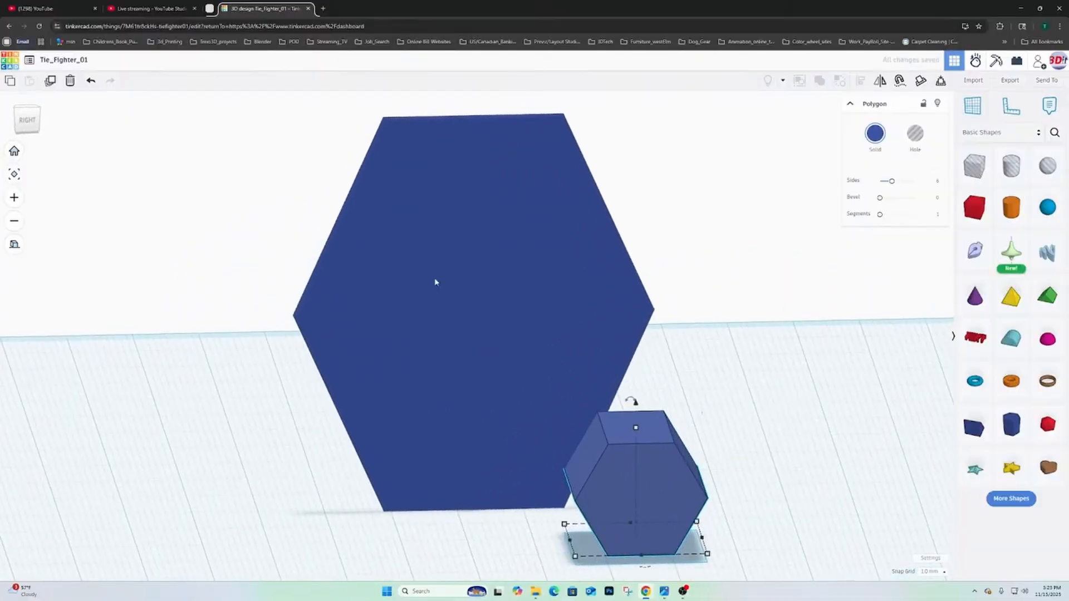
{"action": "left_click", "coordinate": [27, 119]}
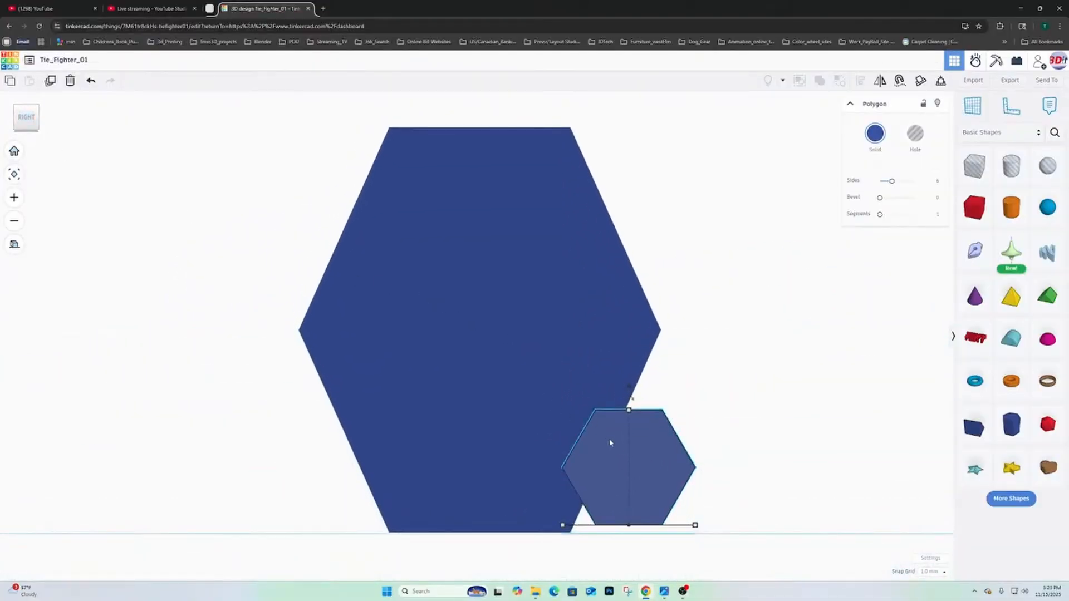
{"action": "left_click_drag", "start_coordinate": [610, 442], "coordinate": [488, 251]}
{"action": "mouse_move", "coordinate": [495, 316]}
{"action": "left_mouse_down"}
{"action": "mouse_move", "coordinate": [383, 311]}
{"action": "mouse_move", "coordinate": [500, 328]}
{"action": "left_mouse_up"}
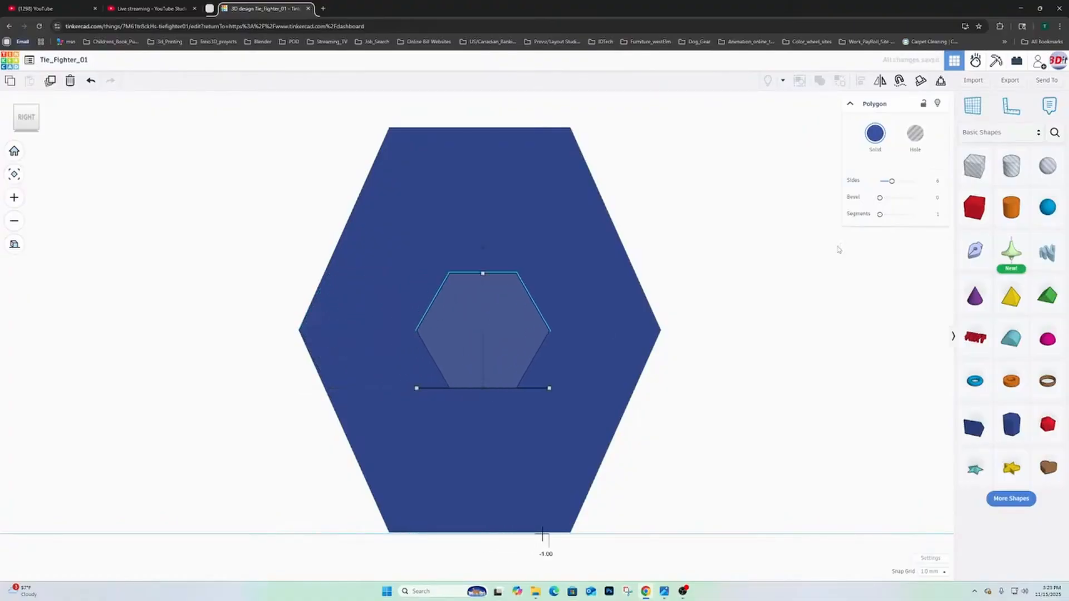
{"action": "left_click", "coordinate": [880, 137]}
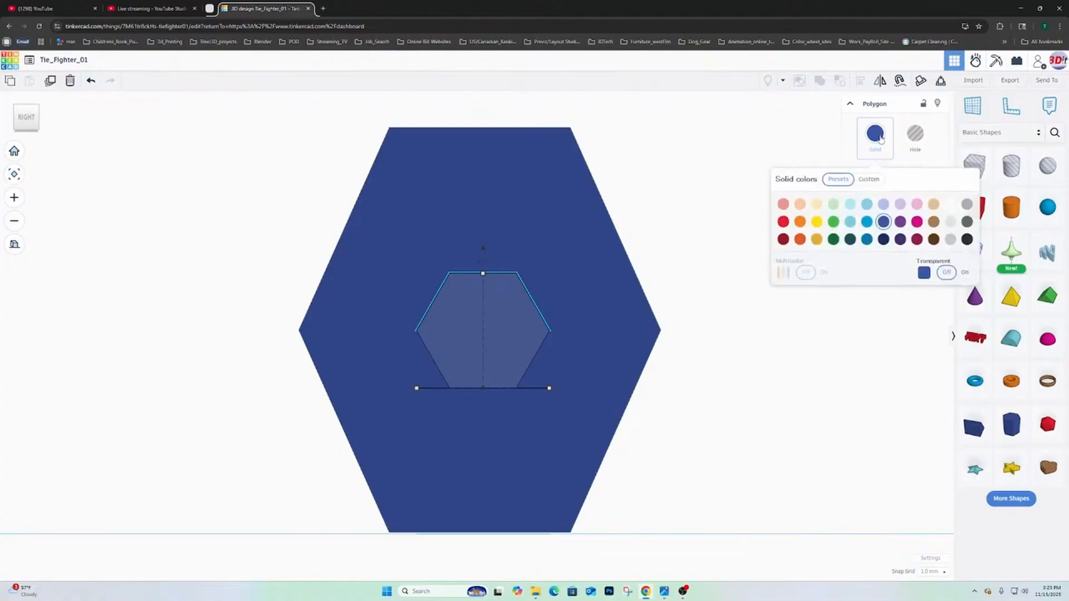
{"action": "left_click", "coordinate": [950, 240]}
- Move the grey polygon sideways until it touches the outer face of the wing
{"action": "right_click_drag", "start_coordinate": [748, 355], "coordinate": [1014, 361]}
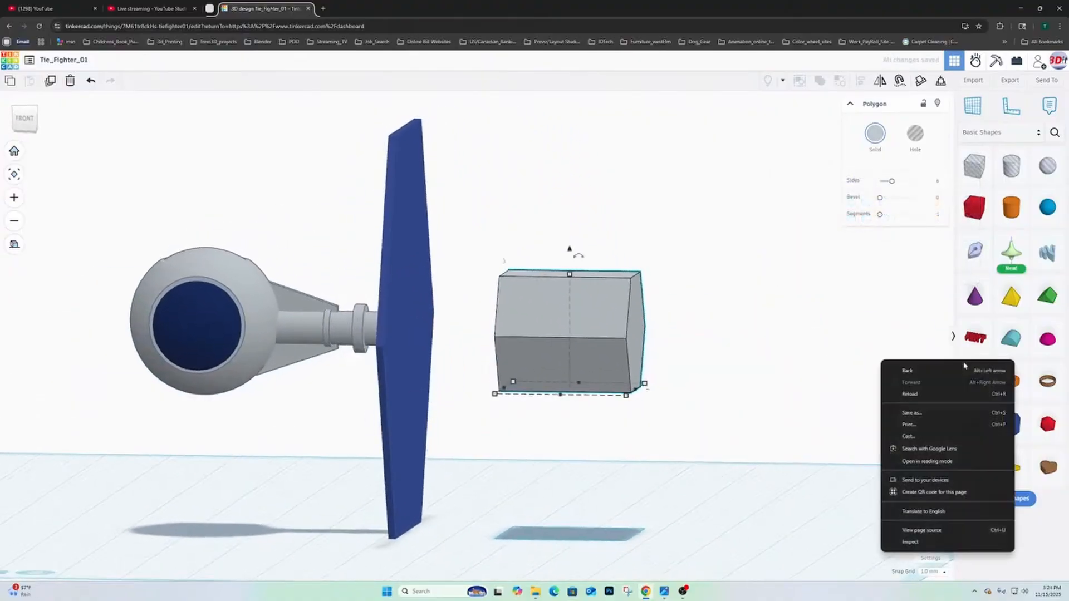
{"action": "right_click_drag", "start_coordinate": [700, 319], "coordinate": [750, 312]}
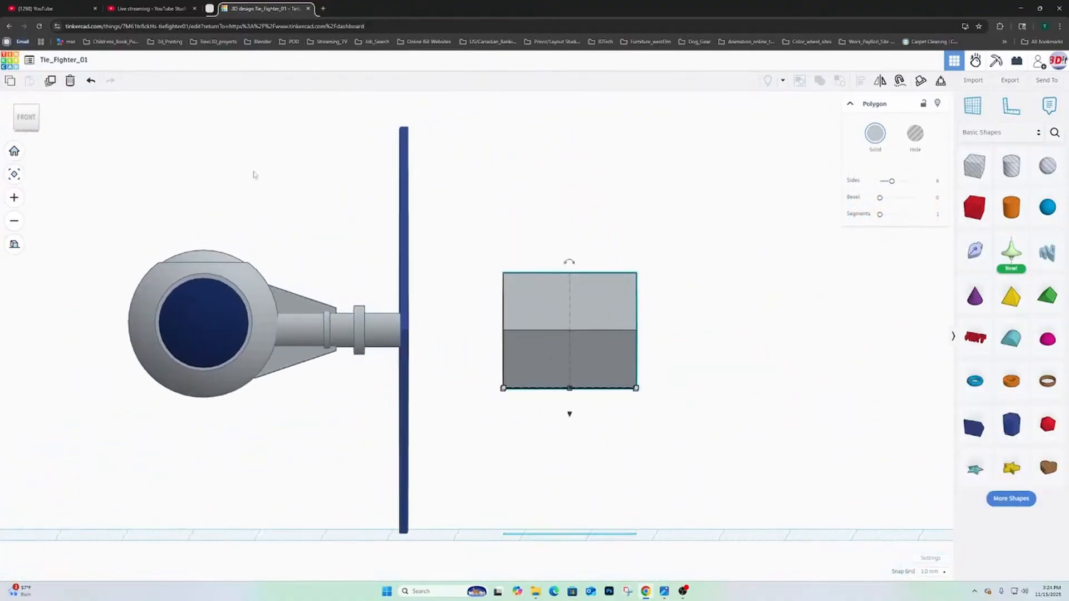
{"action": "left_click", "coordinate": [26, 118]}
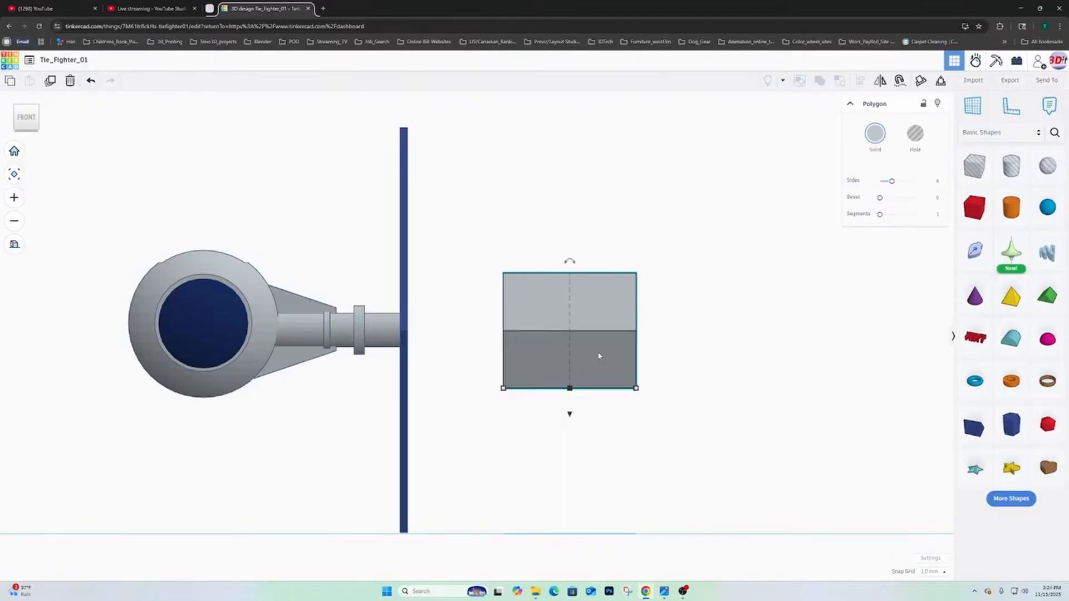
{"action": "key", "text": "shift+Left"}
{"action": "key", "text": "shift+Left"}
{"action": "key", "text": "shift+Left"}
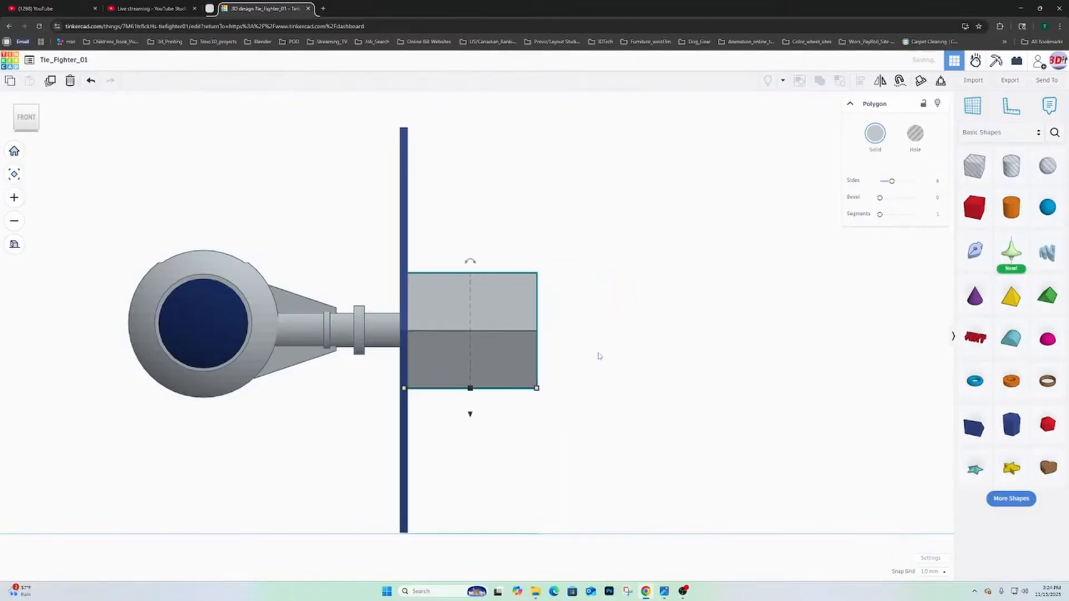
- Reduce the grey polygon's depth to 2 mm, keeping it as a thin plate on the wing's outer face
{"action": "right_click_drag", "start_coordinate": [699, 353], "coordinate": [648, 418]}
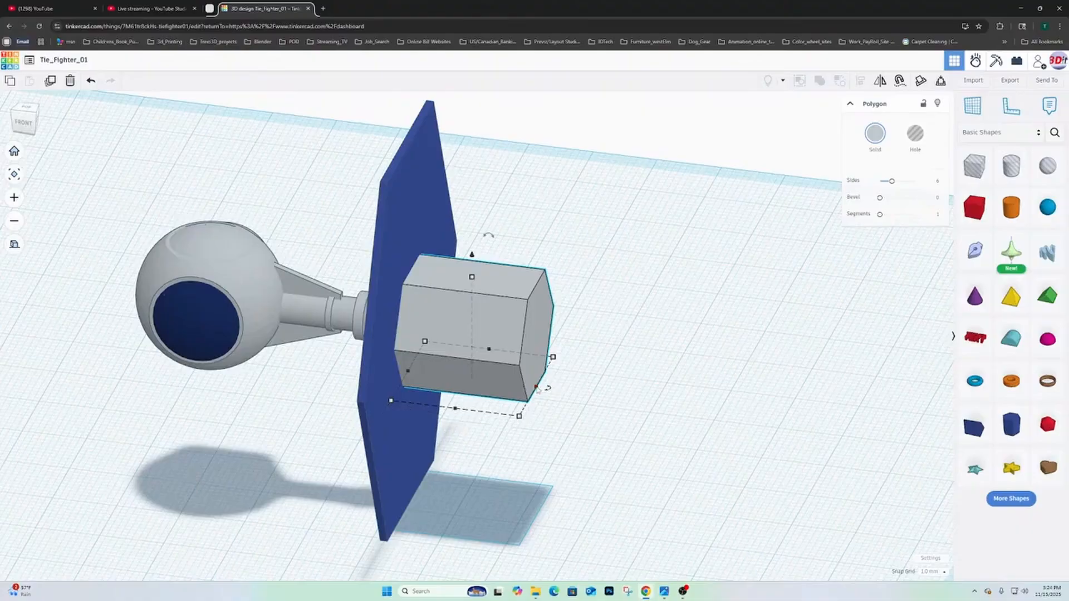
{"action": "left_click_drag", "start_coordinate": [536, 388], "coordinate": [421, 376]}
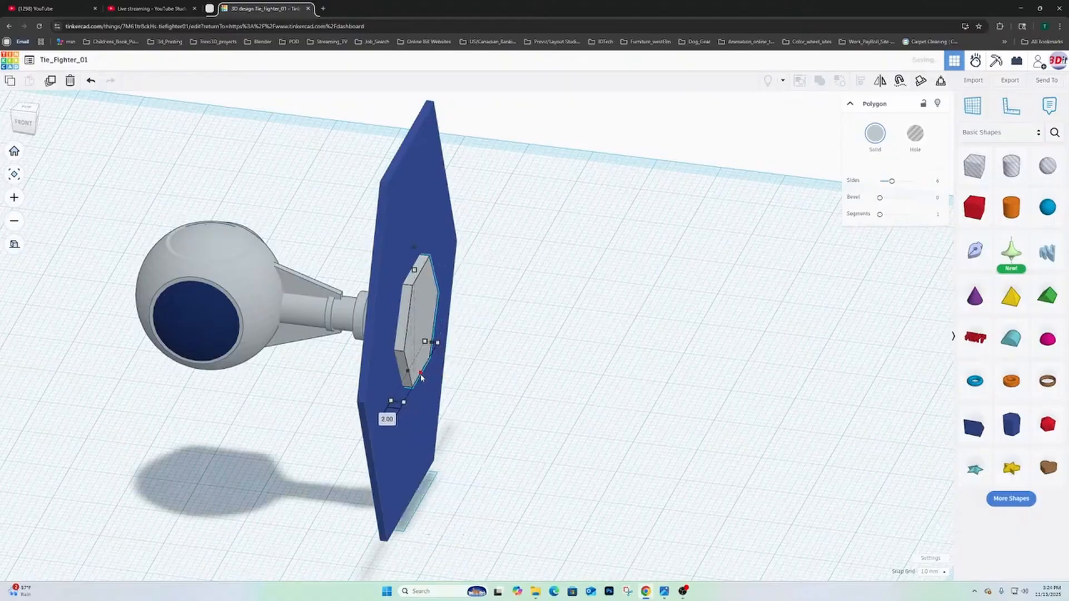
{"action": "right_click_drag", "start_coordinate": [539, 377], "coordinate": [496, 384]}
{"action": "scroll", "coordinate": [567, 377], "scroll_direction": "up", "scroll_amount": 3}
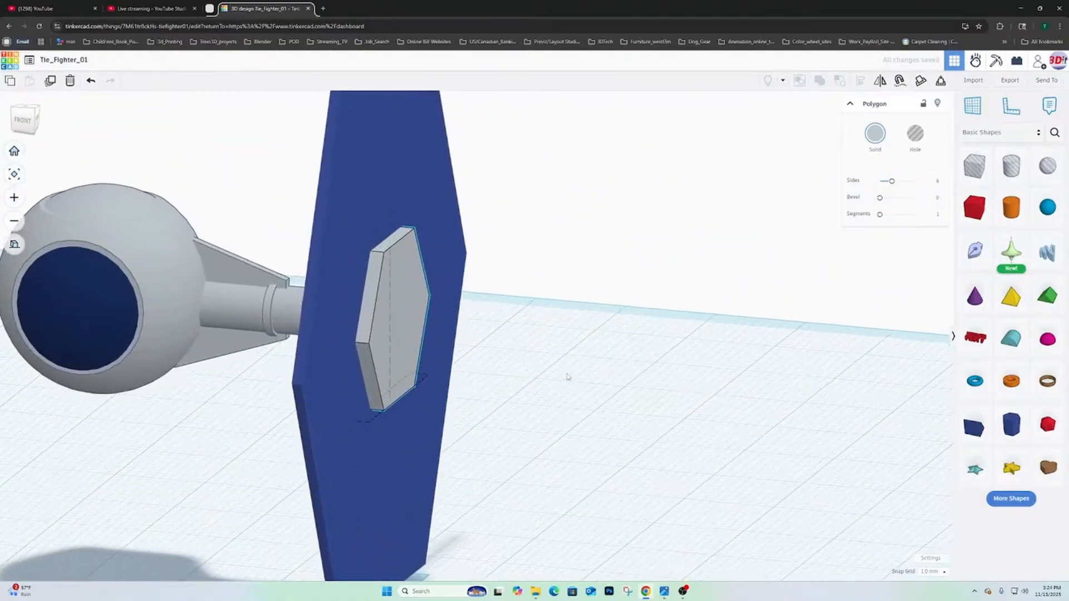
{"action": "right_click_drag", "start_coordinate": [568, 376], "coordinate": [374, 365]}
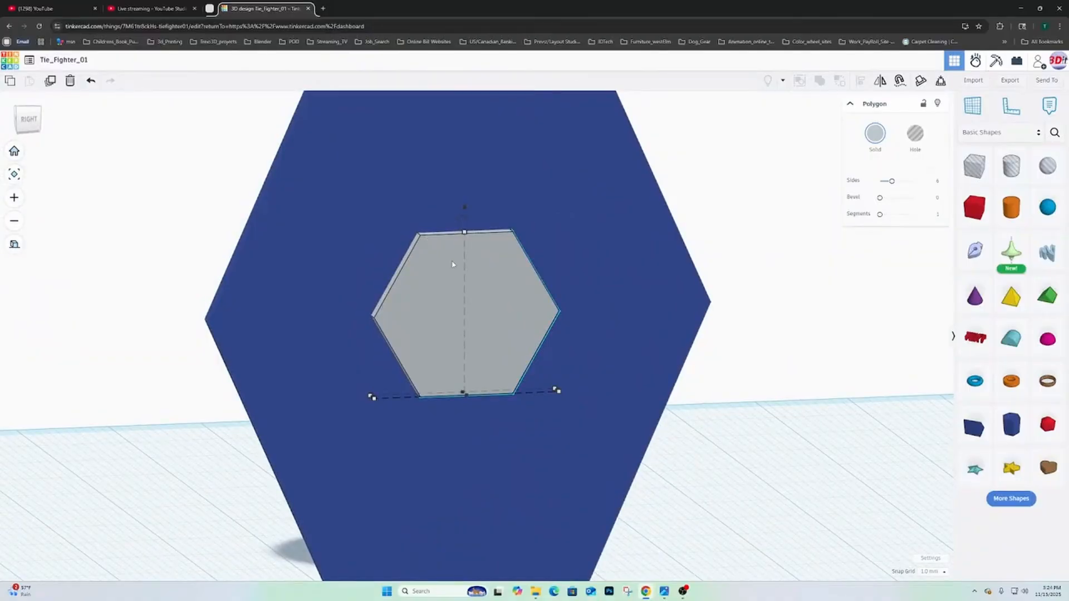
{"action": "right_click_drag", "start_coordinate": [452, 265], "coordinate": [449, 289]}
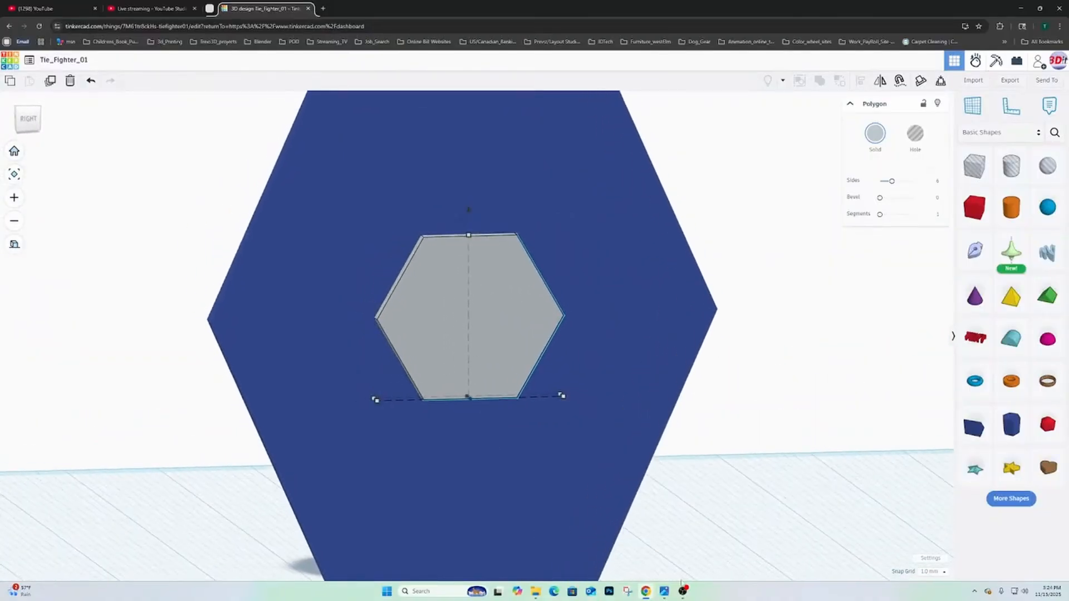
- Compare the polygon's size with the wing reference image and switch the browser to full screen
{"action": "mouse_move", "coordinate": [664, 591]}
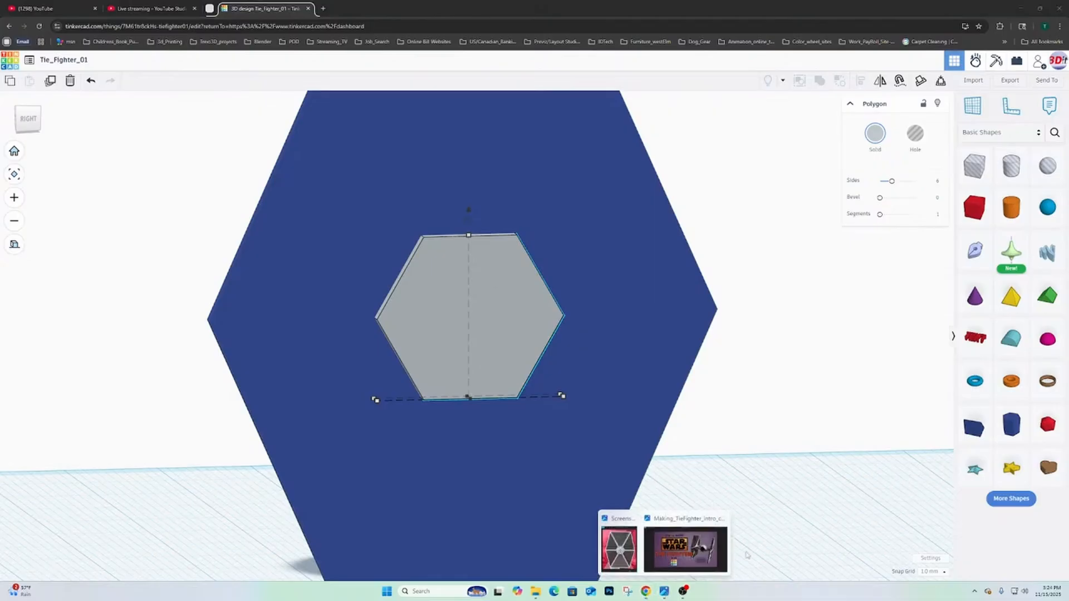
{"action": "mouse_move", "coordinate": [634, 549]}
{"action": "scroll", "coordinate": [497, 270], "scroll_direction": "down", "scroll_amount": 3}
{"action": "scroll", "coordinate": [484, 259], "scroll_direction": "up", "scroll_amount": 3}
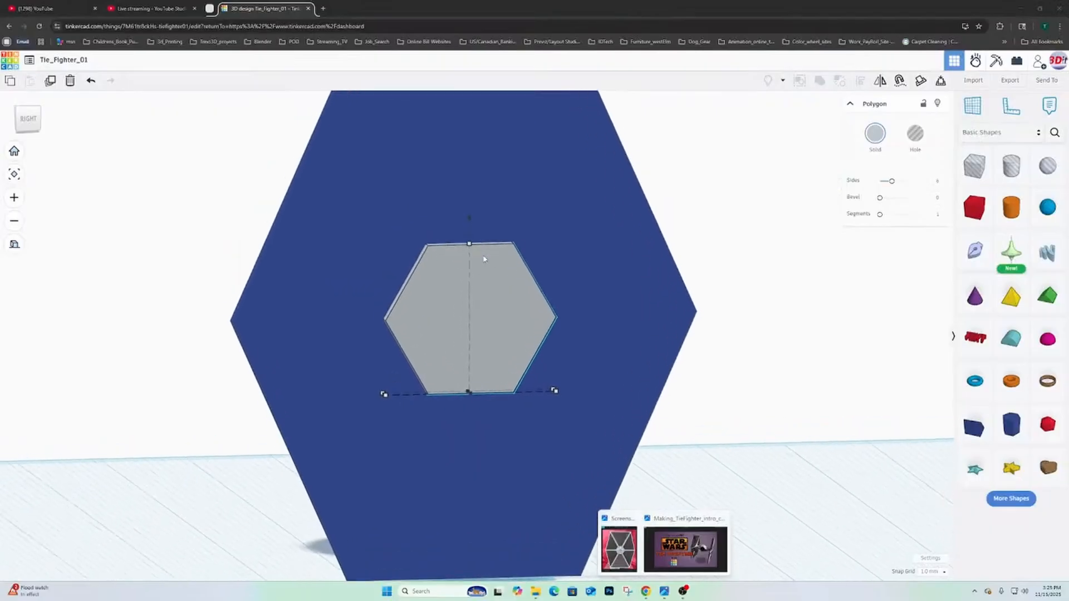
{"action": "scroll", "coordinate": [484, 258], "scroll_direction": "down", "scroll_amount": 3}
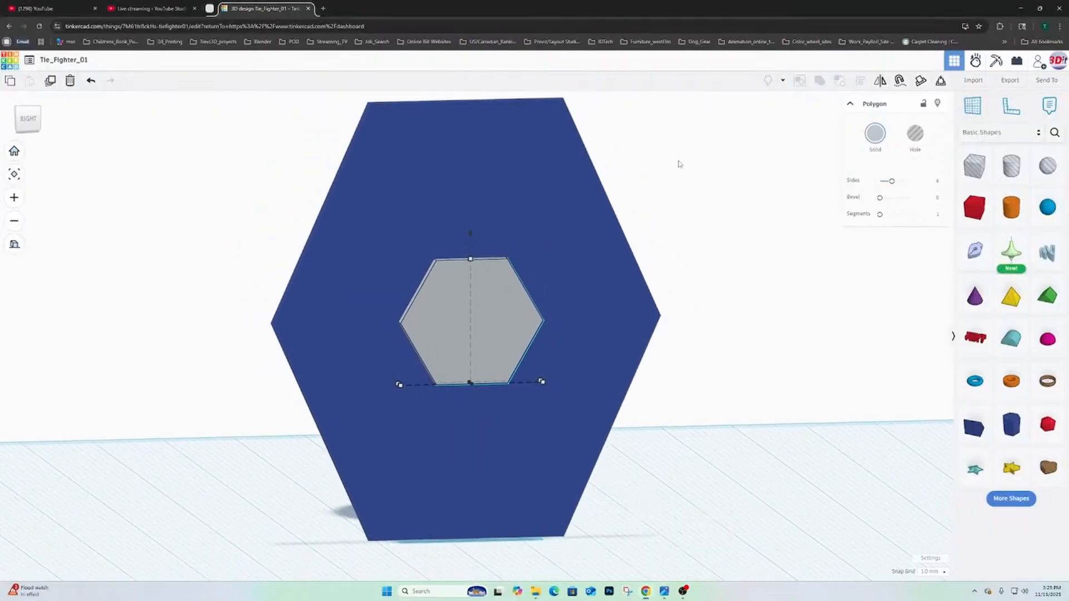
{"action": "left_click", "coordinate": [675, 29]}
{"action": "key", "text": "F11"}
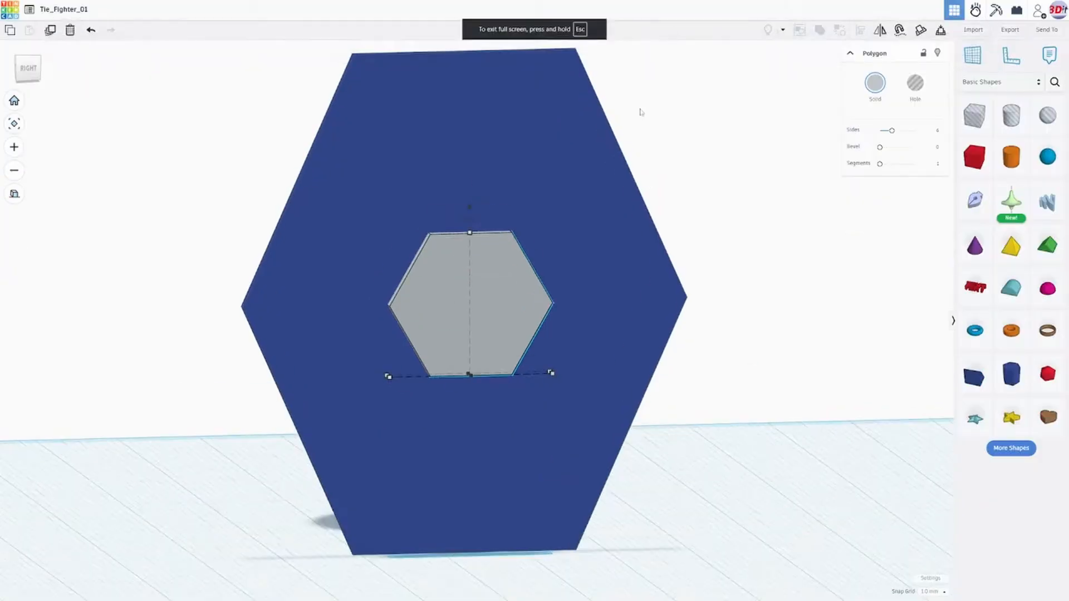
- Scale the grey hexagonal plate down proportionally to 14 mm wide and 1.4 mm thick
{"action": "right_click_drag", "start_coordinate": [512, 246], "coordinate": [261, 336]}
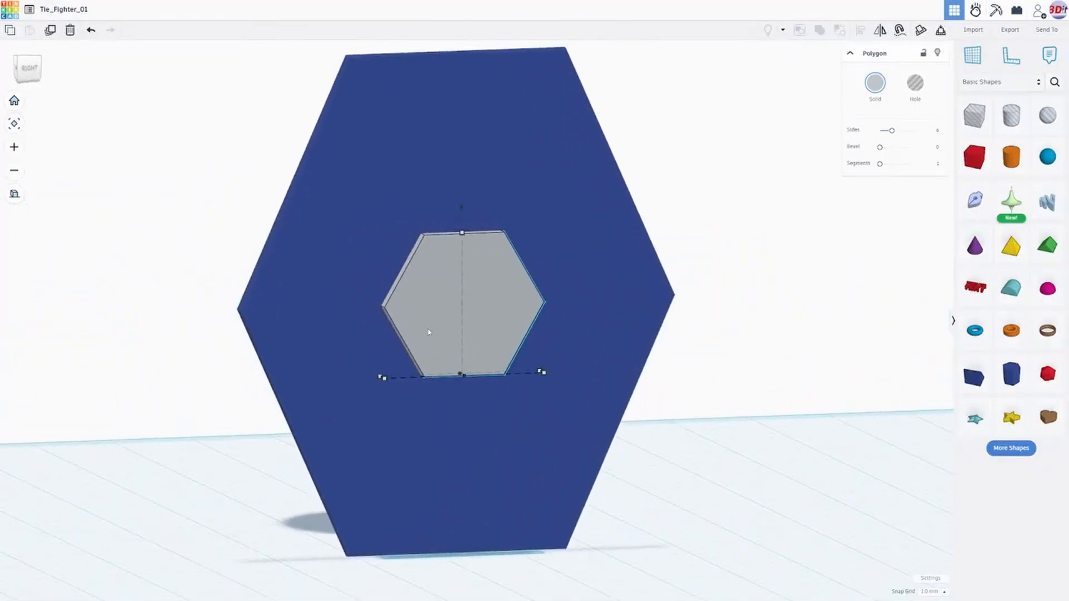
{"action": "right_click_drag", "start_coordinate": [429, 333], "coordinate": [406, 367]}
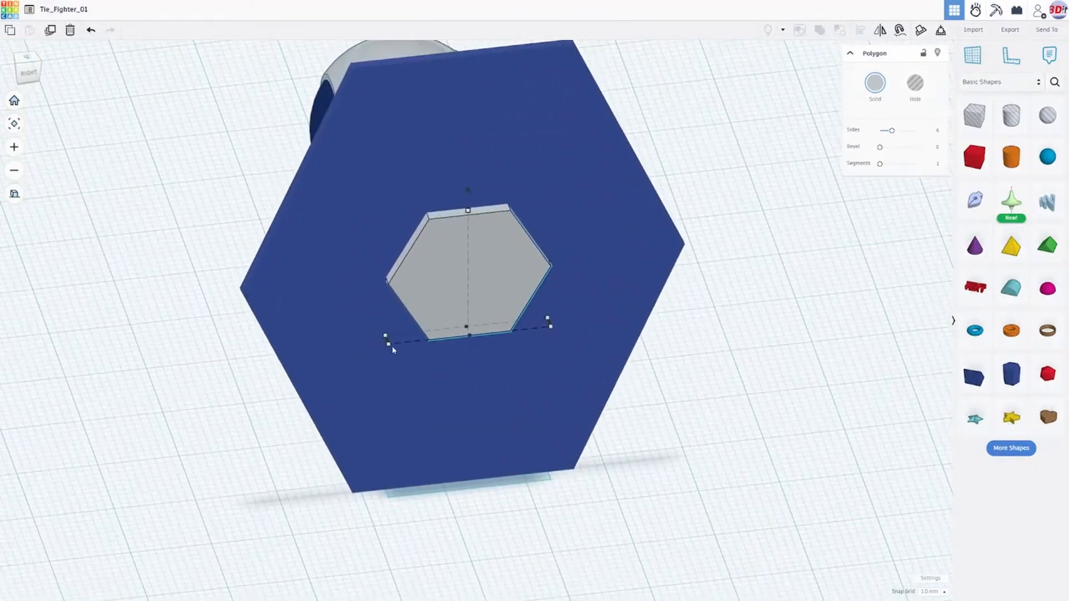
{"action": "mouse_move", "coordinate": [390, 347]}
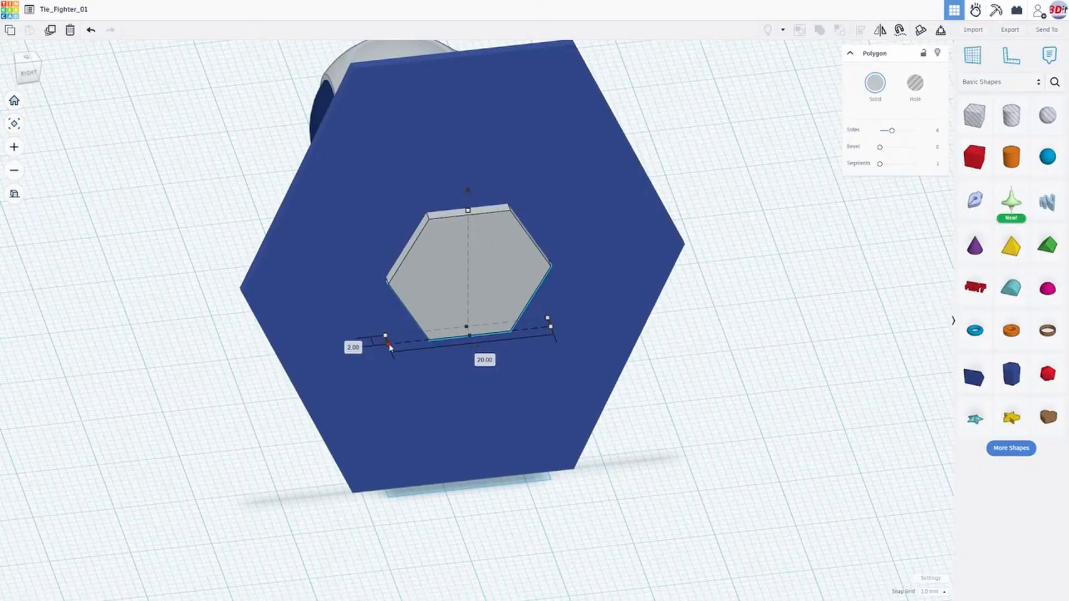
{"action": "mouse_move", "coordinate": [391, 343]}
{"action": "left_mouse_down"}
{"action": "mouse_move", "coordinate": [414, 336]}
{"action": "mouse_move", "coordinate": [393, 347]}
{"action": "left_mouse_up"}
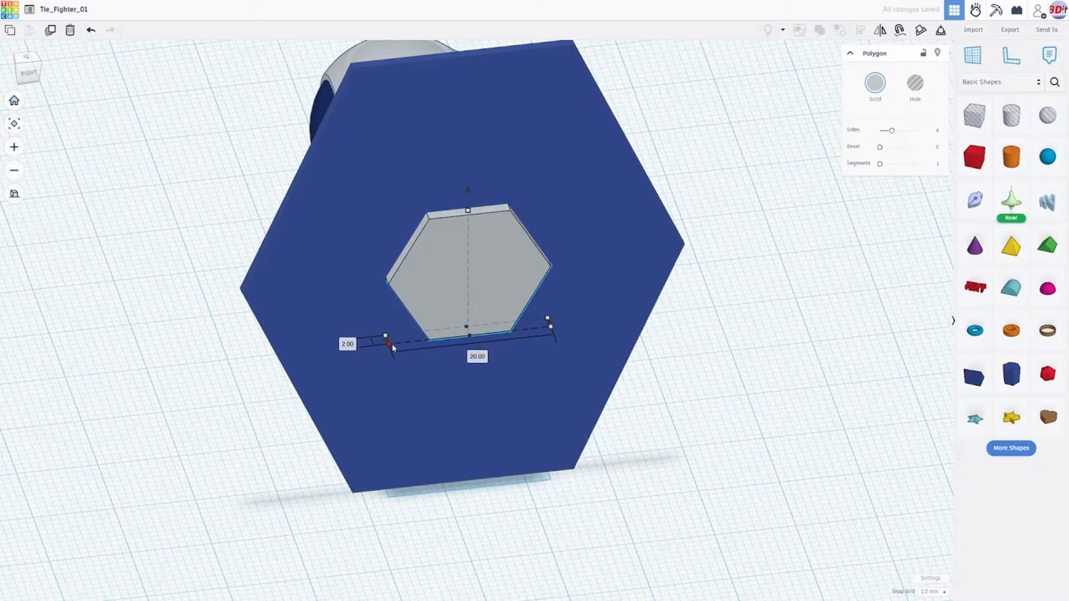
{"action": "key", "text": "ctrl+z"}
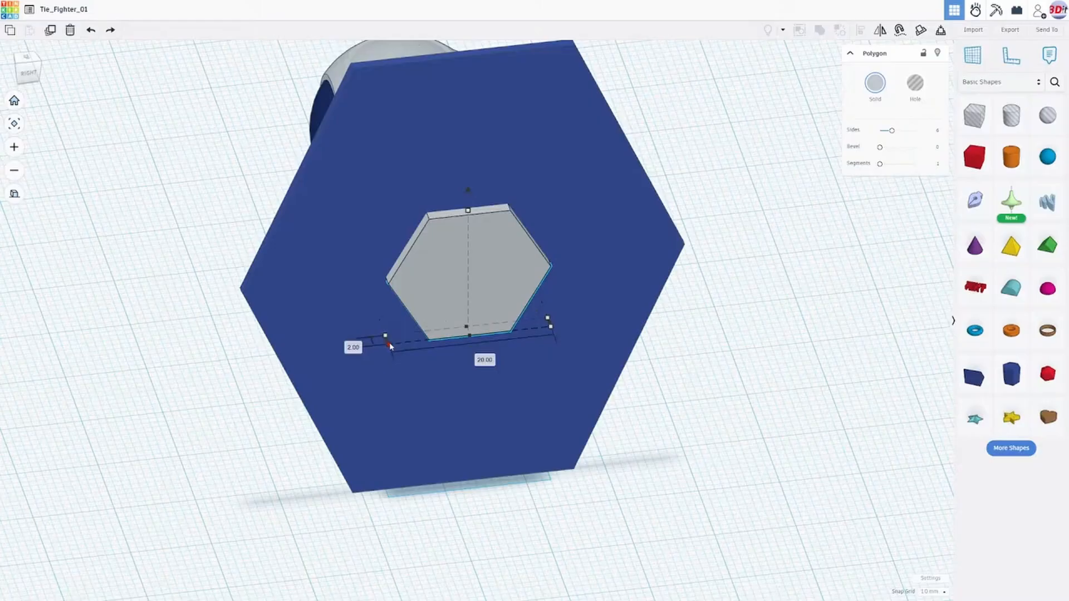
{"action": "left_click_drag", "start_coordinate": [390, 345], "coordinate": [410, 340]}
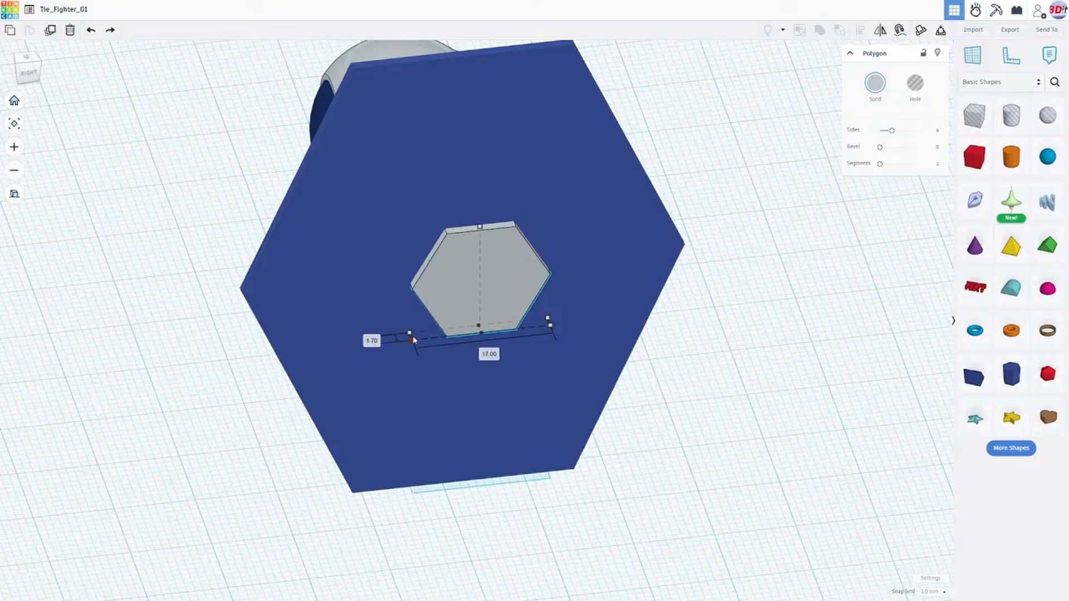
{"action": "left_click_drag", "start_coordinate": [412, 336], "coordinate": [419, 336]}
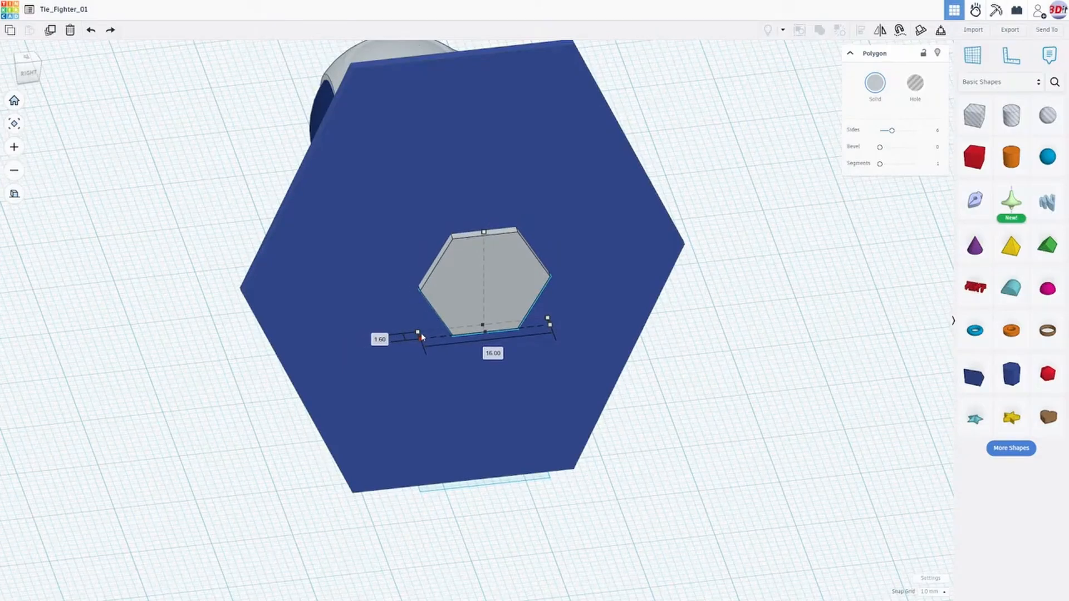
{"action": "left_click_drag", "start_coordinate": [421, 336], "coordinate": [435, 333]}
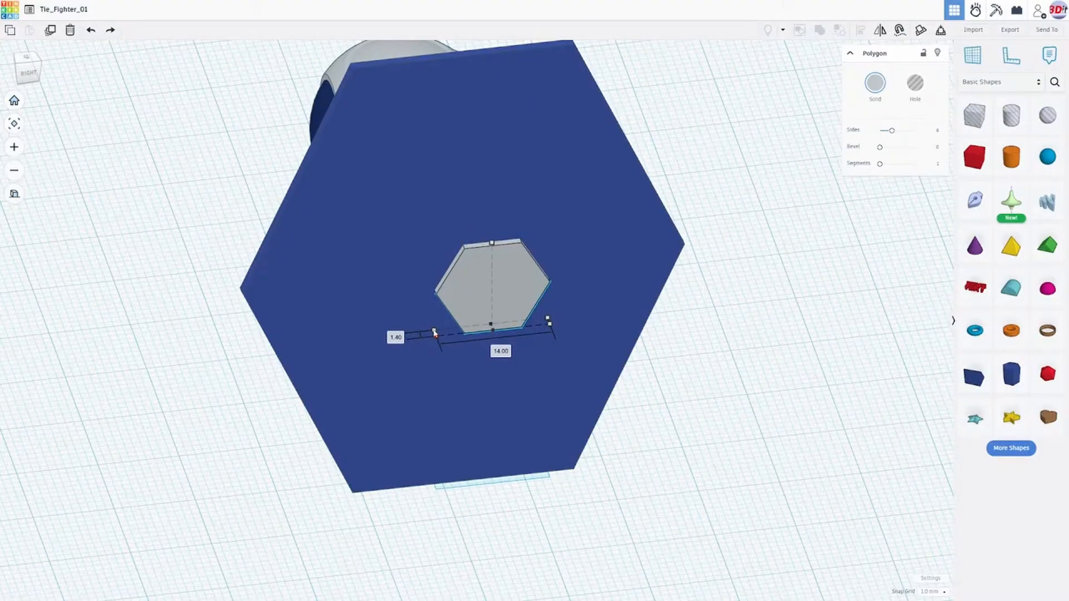
{"action": "left_click_drag", "start_coordinate": [435, 332], "coordinate": [435, 333]}
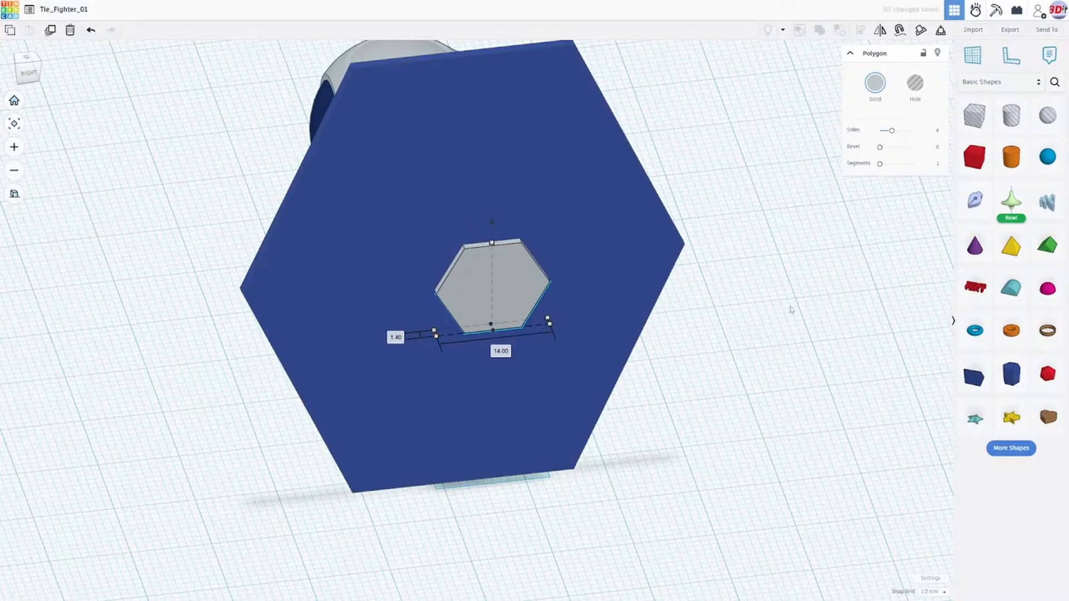
{"action": "left_click", "coordinate": [29, 76]}
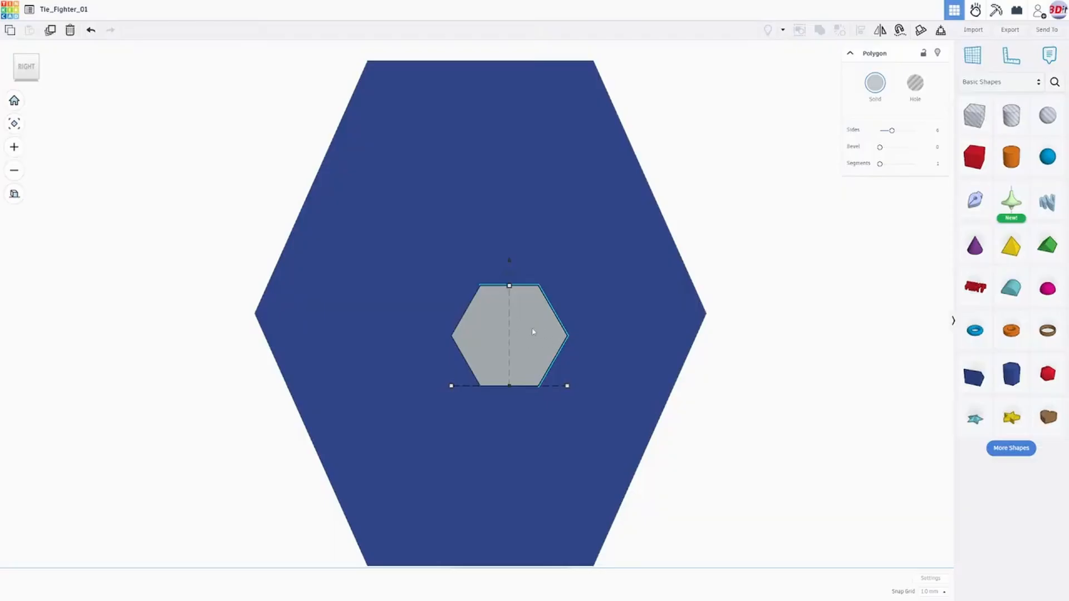
{"action": "key", "text": "Up"}
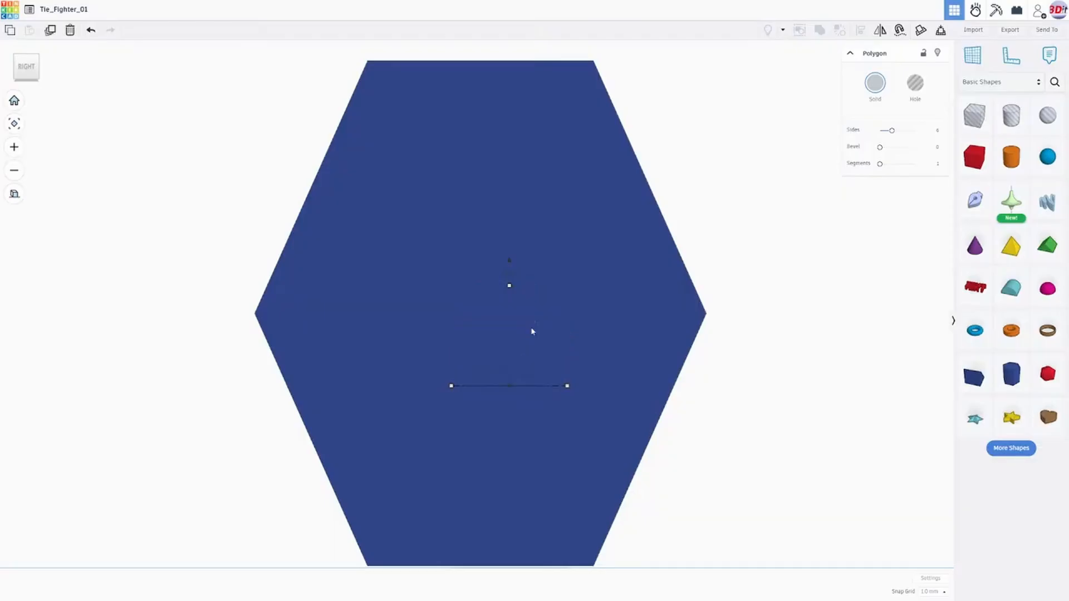
{"action": "right_click_drag", "start_coordinate": [507, 351], "coordinate": [688, 397]}
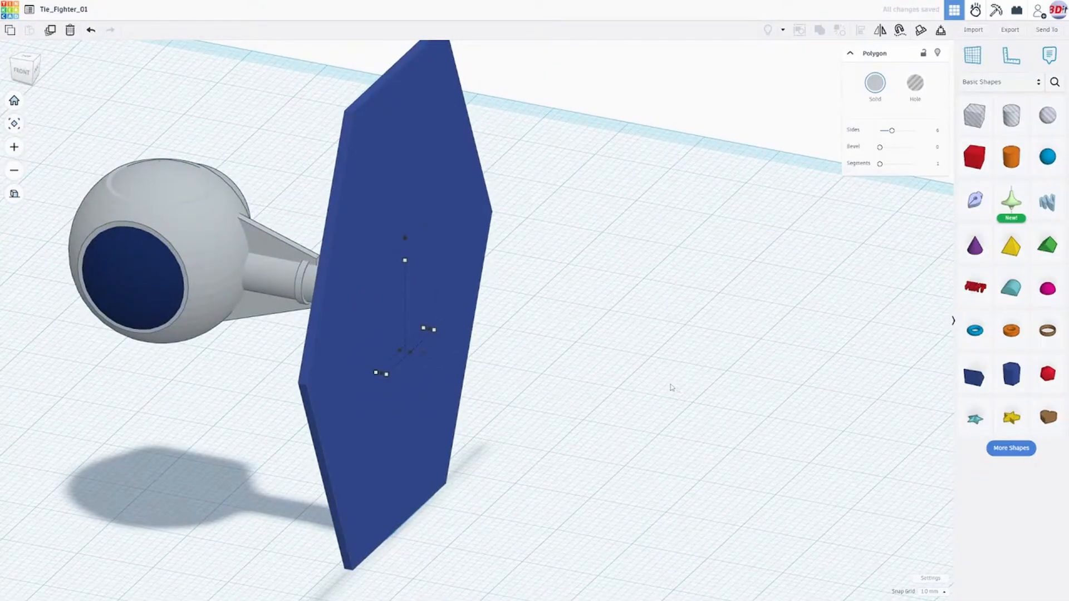
{"action": "key", "text": "ctrl+z"}
- Raise the grey hexagonal plate by 2 mm toward the middle of the wing
{"action": "right_click_drag", "start_coordinate": [646, 356], "coordinate": [483, 316]}
{"action": "left_click", "coordinate": [29, 68]}
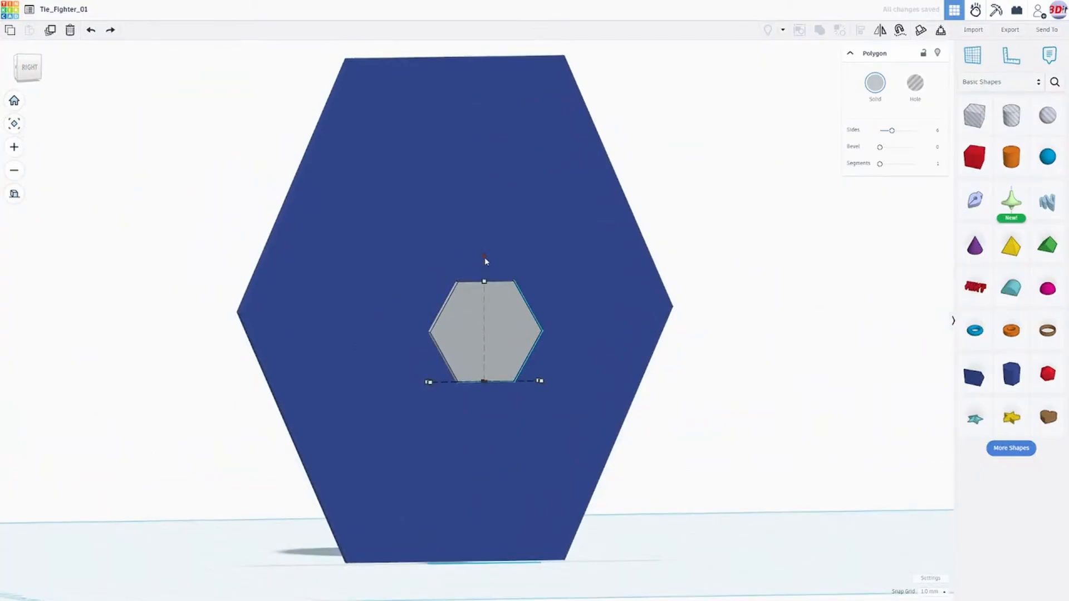
{"action": "left_click_drag", "start_coordinate": [484, 259], "coordinate": [484, 247]}
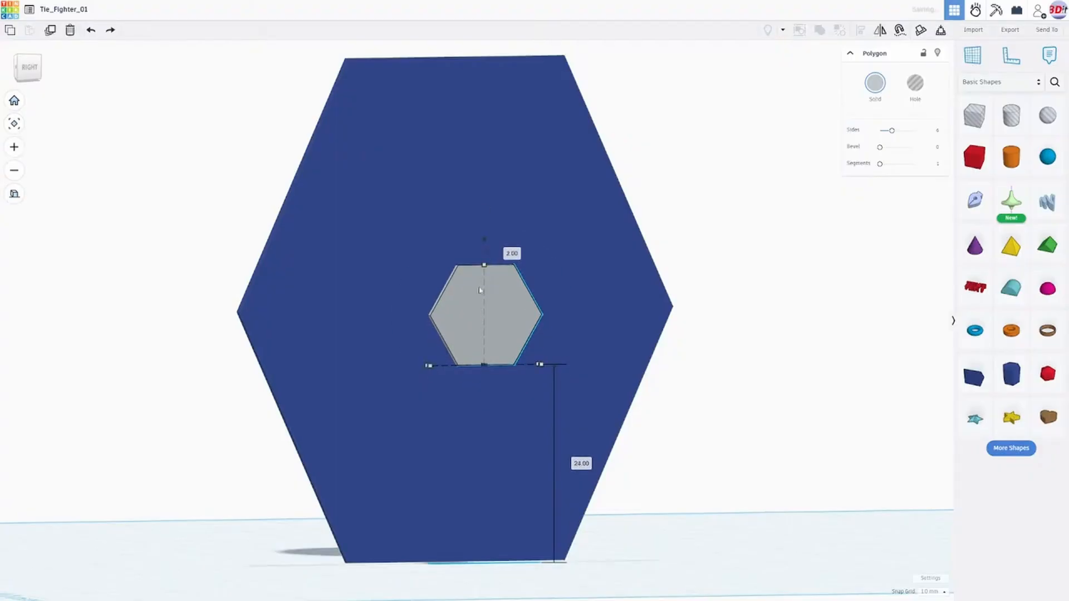
{"action": "left_click", "coordinate": [29, 67]}
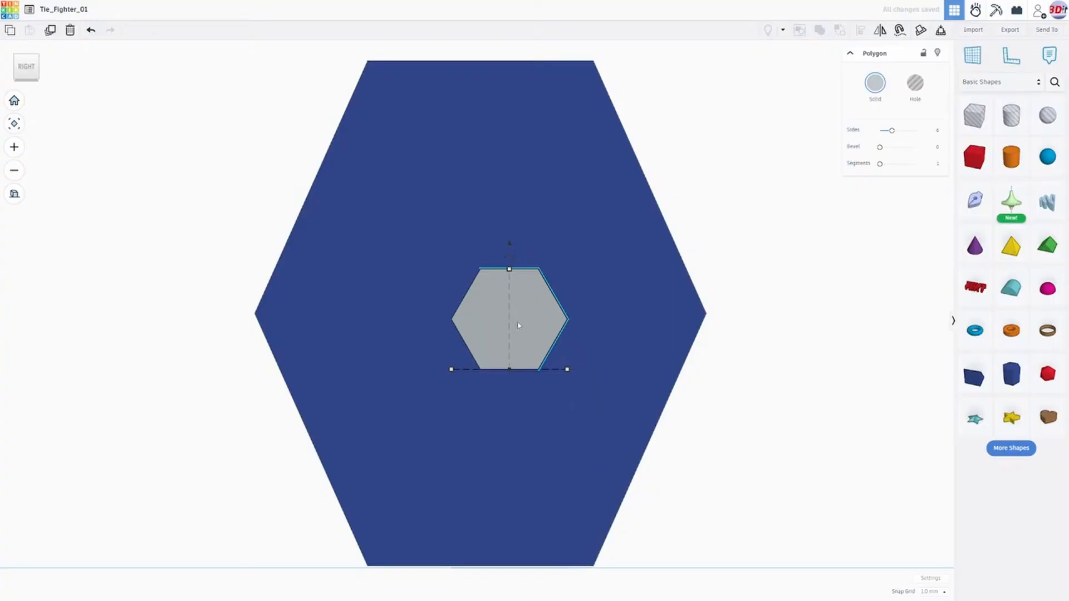
- Move the grey hexagonal plate beside the wing's side corner and raise it 1 mm to compare their points
{"action": "key", "text": "Left"}
{"action": "key", "text": "Left"}
{"action": "key", "text": "Left"}
{"action": "key", "text": "Left"}
{"action": "key", "text": "Left"}
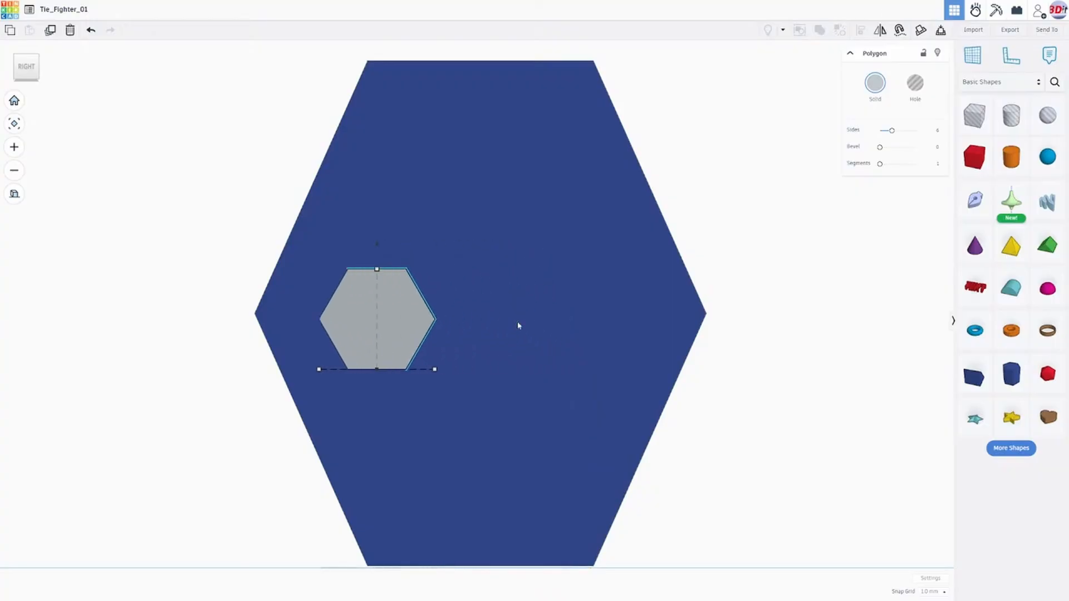
{"action": "key", "text": "Left"}
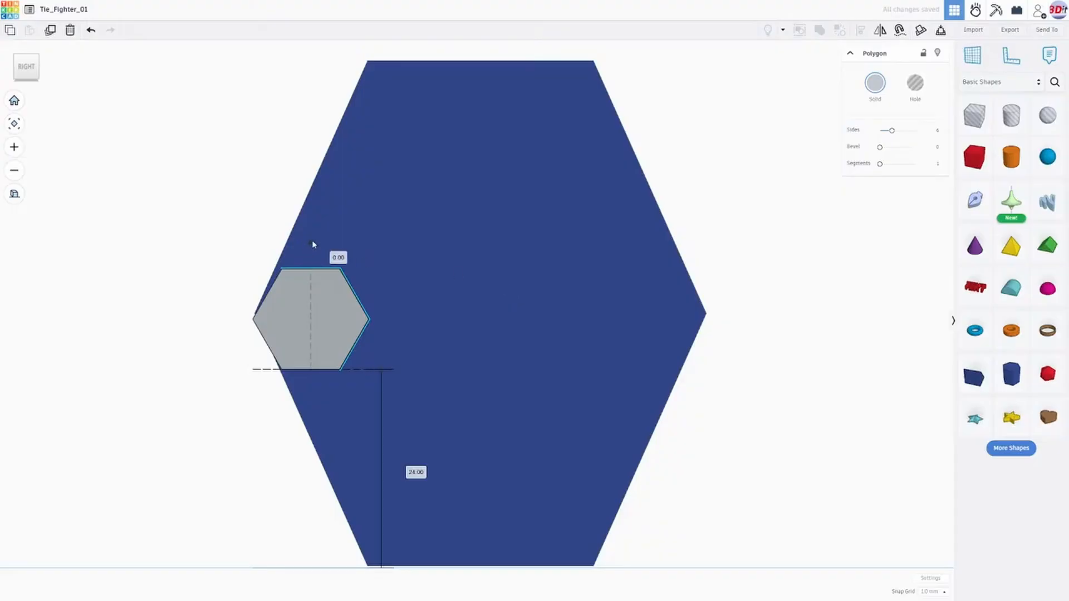
{"action": "key", "text": "ctrl+Up"}
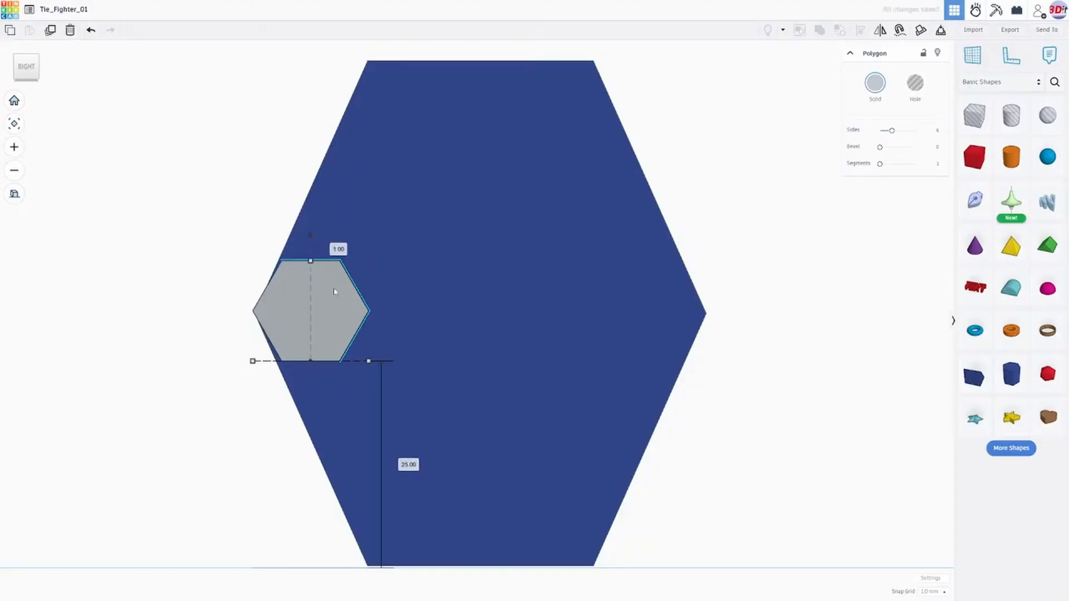
{"action": "key", "text": "Right"}
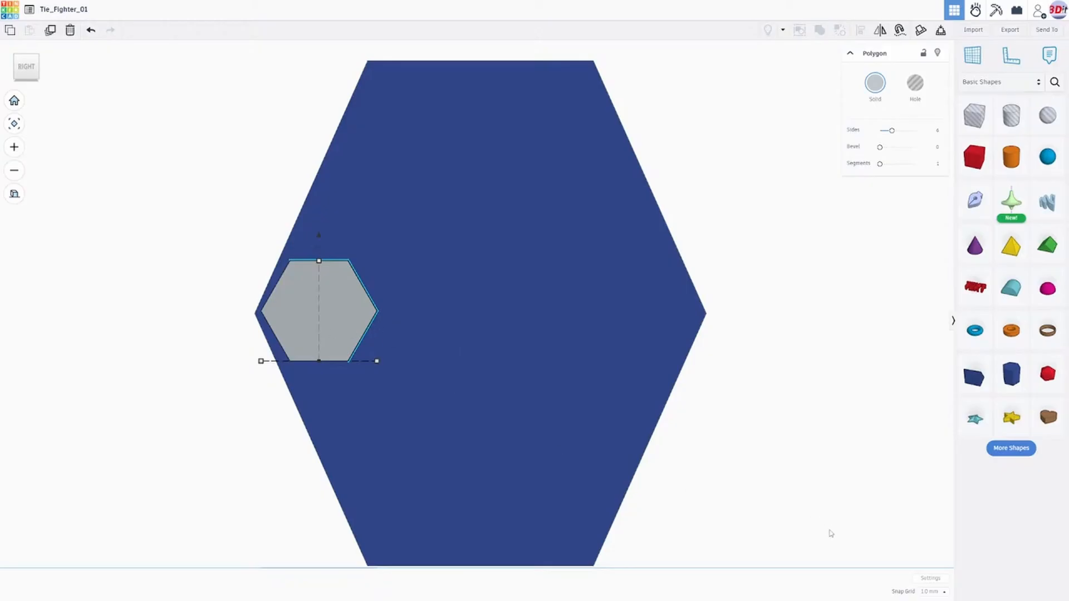
- Set the snap grid to 0.25 mm and lower the plate 0.25 mm to level its point with the wing's corner
{"action": "left_click", "coordinate": [932, 592]}
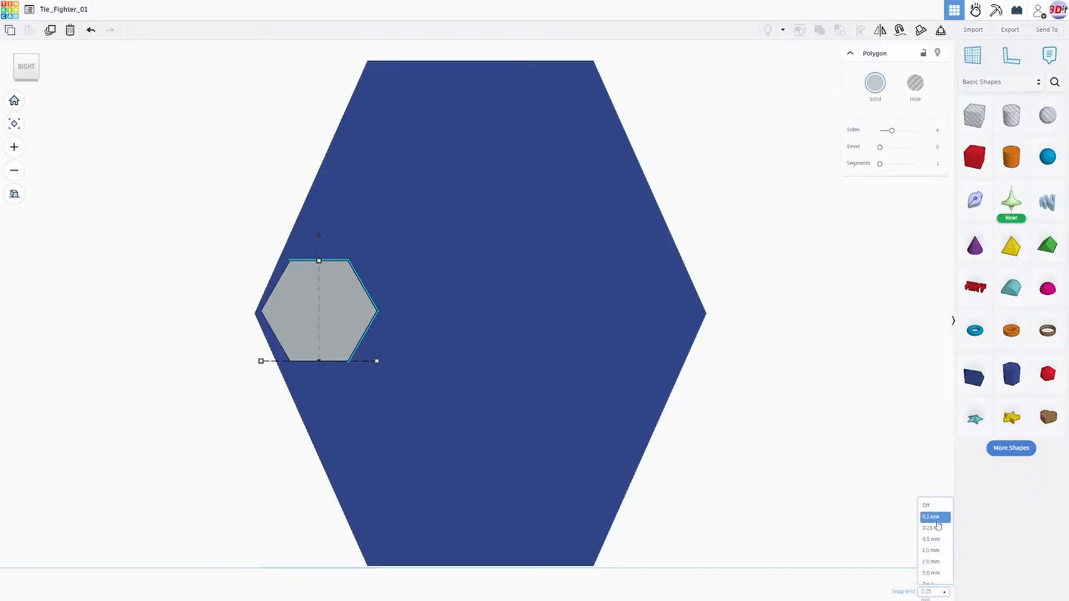
{"action": "left_click", "coordinate": [937, 520]}
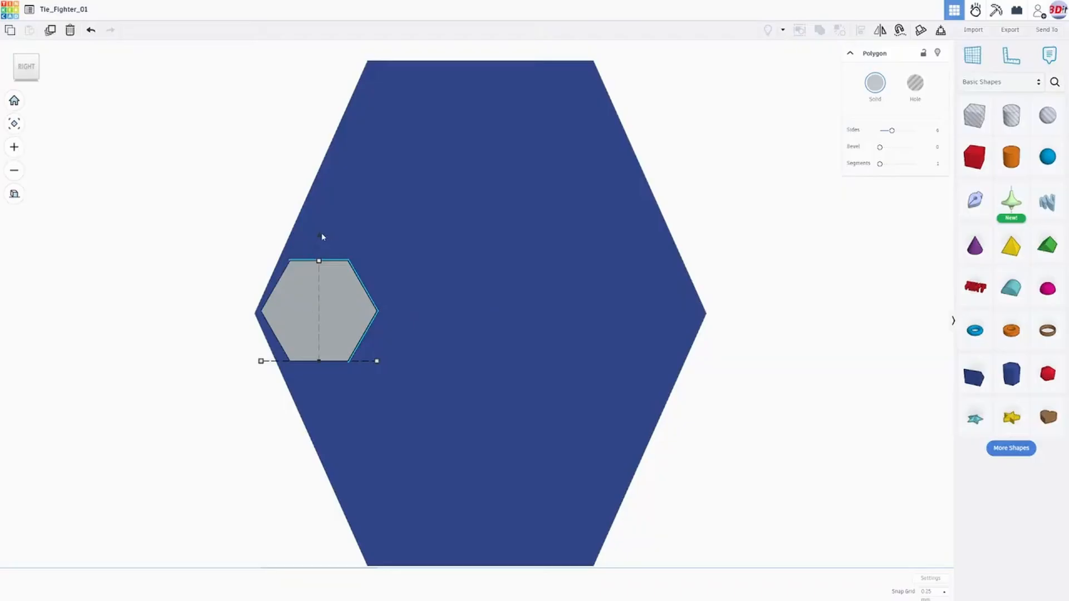
{"action": "key", "text": "Down"}
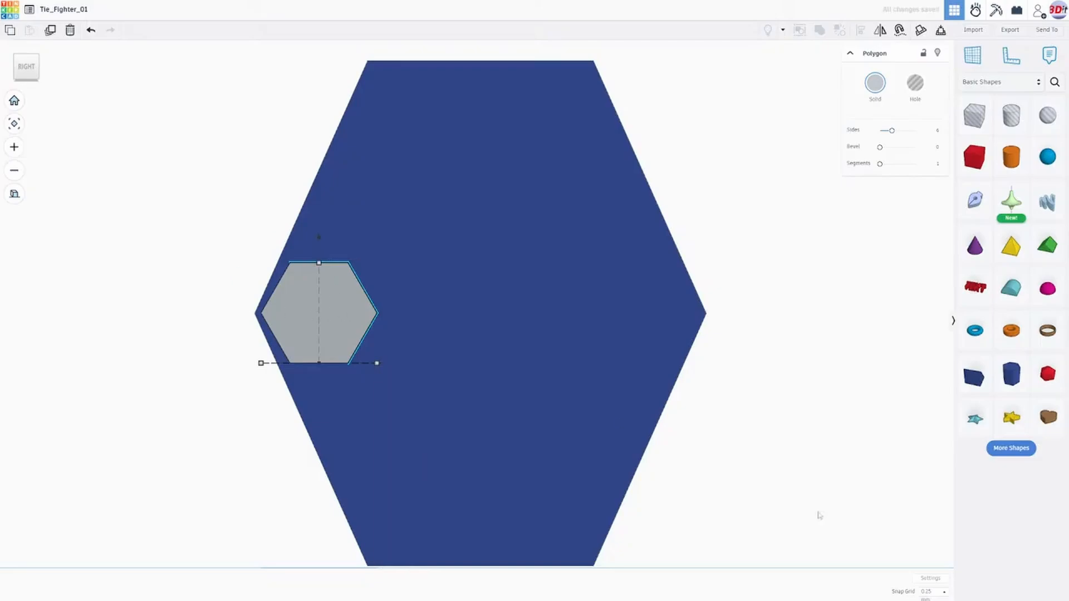
- Set the snap grid to 1.0 mm and move the grey plate horizontally to the middle of the wing
{"action": "left_click", "coordinate": [926, 592]}
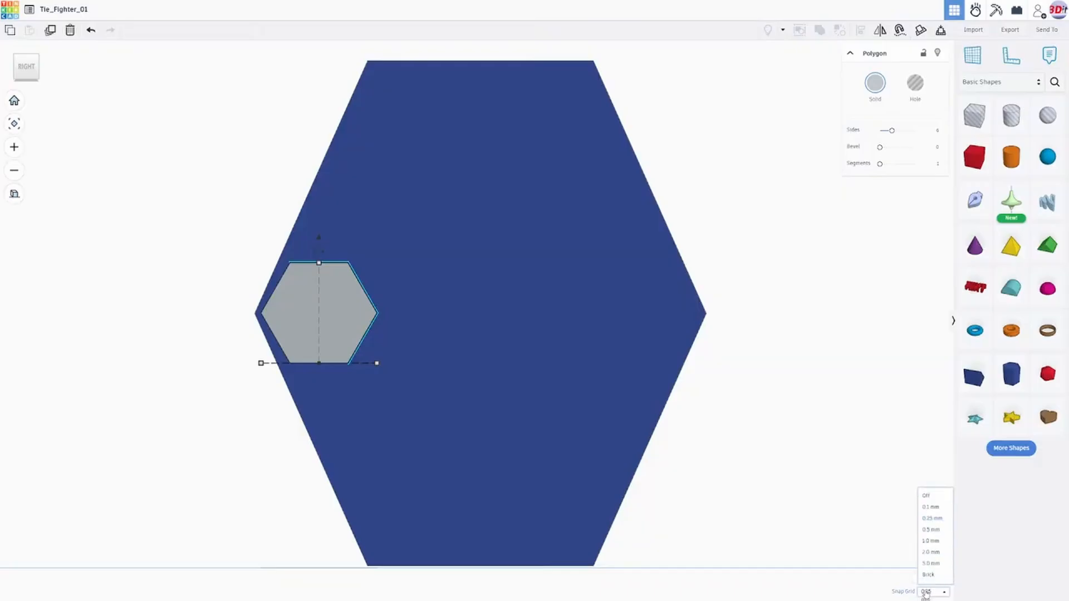
{"action": "left_click", "coordinate": [935, 541]}
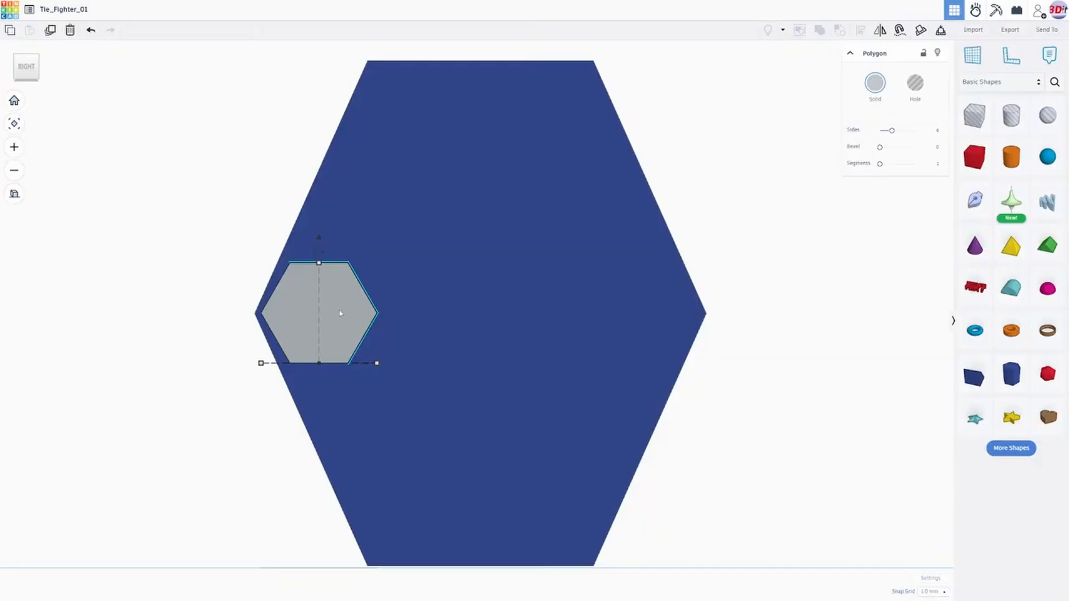
{"action": "key", "text": "Right"}
{"action": "key", "text": "Right"}
{"action": "key", "text": "Right"}
{"action": "key", "text": "Right"}
{"action": "key", "text": "Right"}
{"action": "key", "text": "Right"}
{"action": "key", "text": "Right"}
{"action": "key", "text": "Right"}
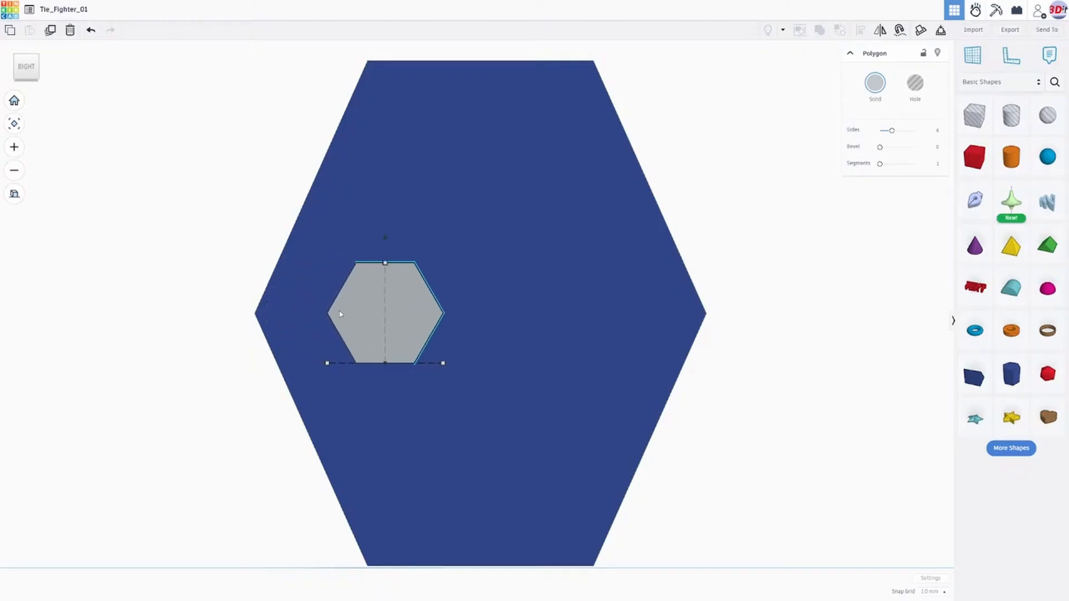
{"action": "key", "text": "Right"}
{"action": "key", "text": "Right"}
{"action": "key", "text": "Right"}
{"action": "key", "text": "Right"}
{"action": "key", "text": "Right"}
{"action": "key", "text": "Right"}
{"action": "key", "text": "Right"}
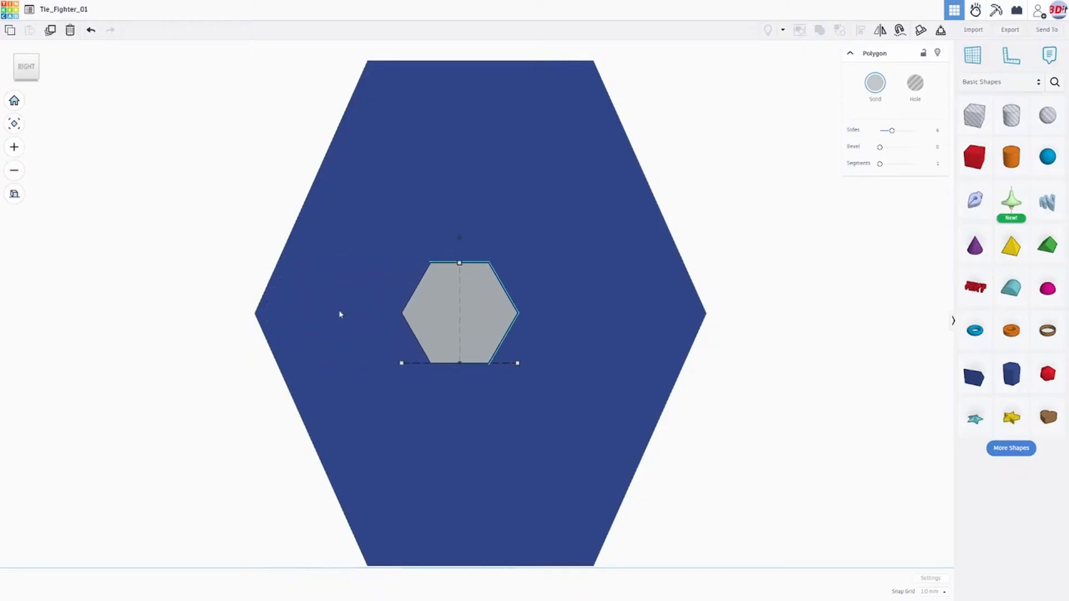
{"action": "key", "text": "Right"}
{"action": "key", "text": "Right"}
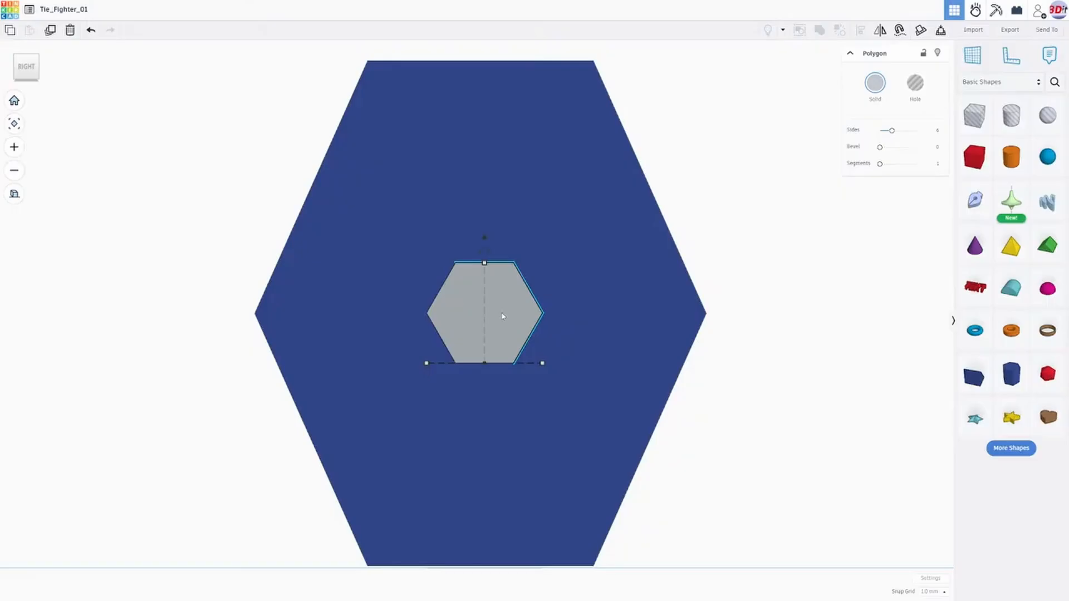
- Duplicate the centred grey hexagonal plate in place on the wing's outer face
{"action": "right_click_drag", "start_coordinate": [478, 336], "coordinate": [644, 357]}
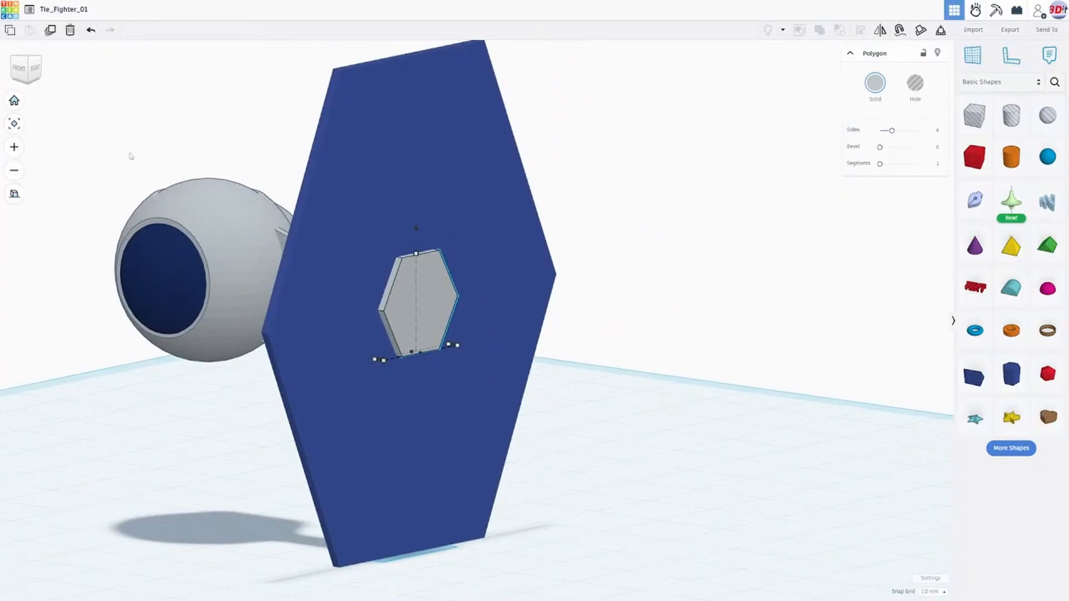
{"action": "left_click", "coordinate": [50, 32]}
{"action": "left_click", "coordinate": [175, 92]}
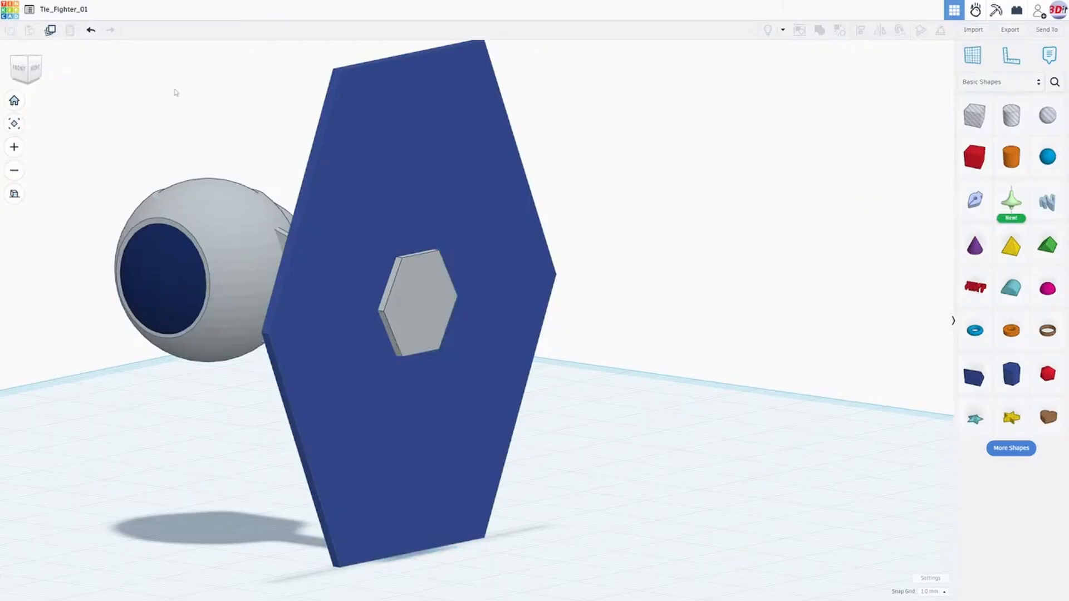
{"action": "left_click", "coordinate": [446, 293]}
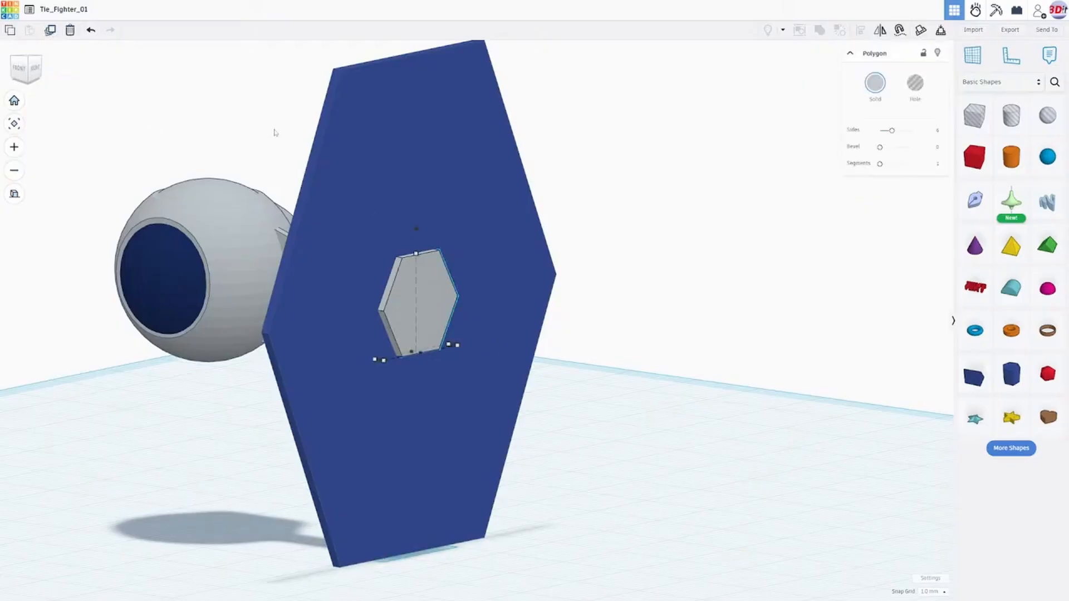
{"action": "left_click", "coordinate": [50, 31]}
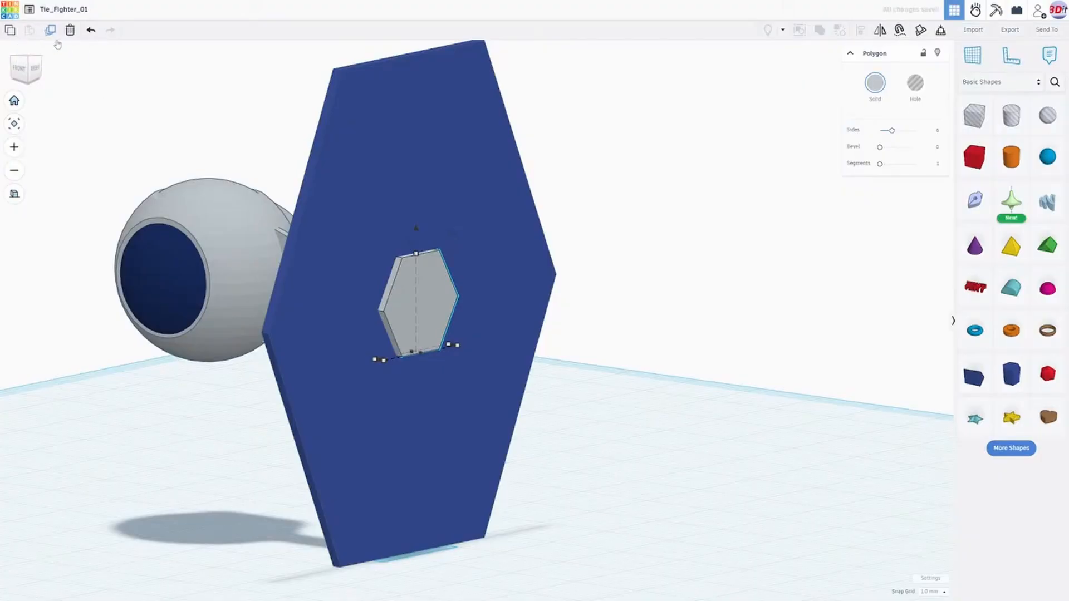
- Move the duplicated plate outward from the wing in 1 mm steps so it stacks on the original plate
{"action": "right_click_drag", "start_coordinate": [527, 353], "coordinate": [693, 367]}
{"action": "right_click_drag", "start_coordinate": [490, 340], "coordinate": [540, 299]}
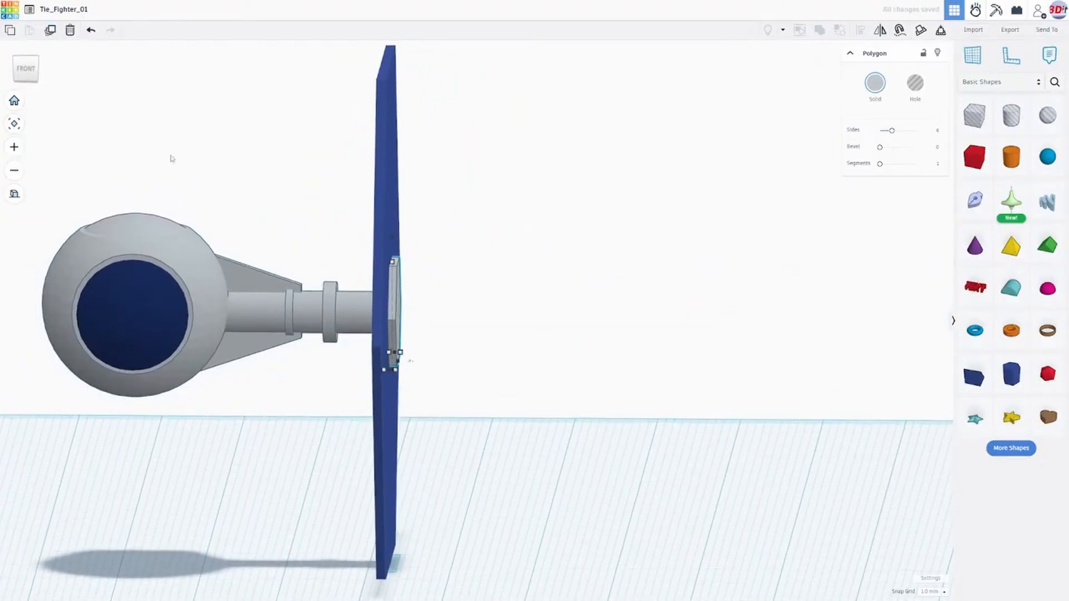
{"action": "left_click", "coordinate": [26, 68]}
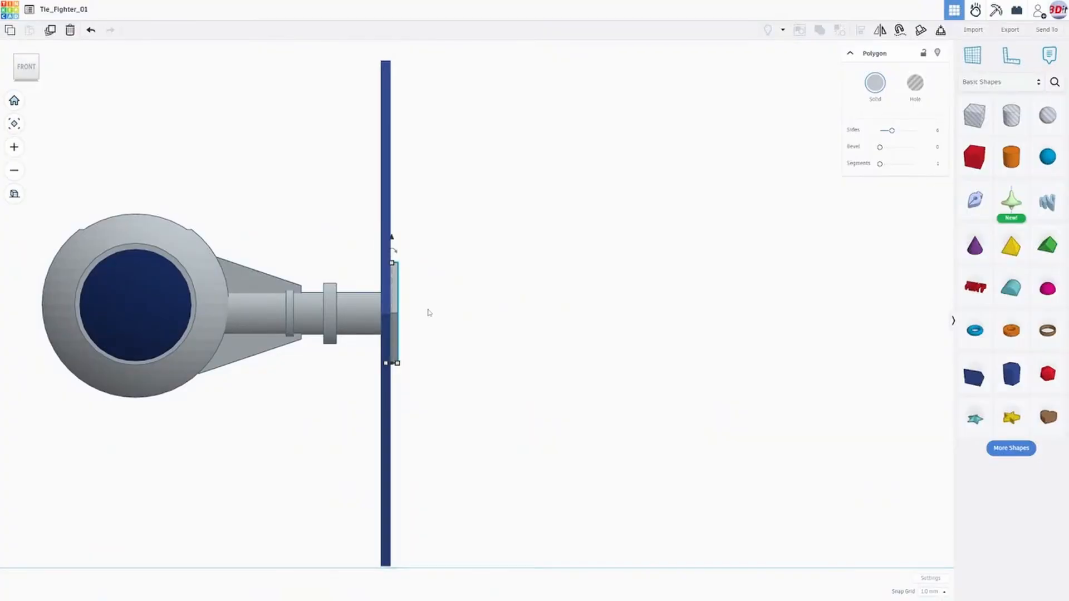
{"action": "key", "text": "Right"}
{"action": "key", "text": "Right"}
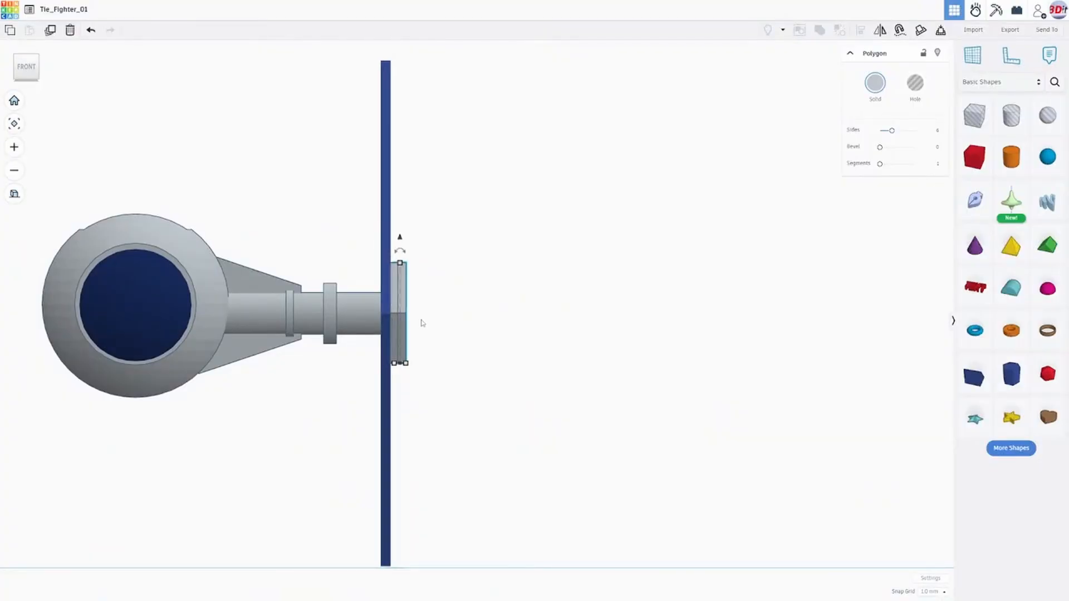
{"action": "scroll", "coordinate": [424, 320], "scroll_direction": "up", "scroll_amount": 2}
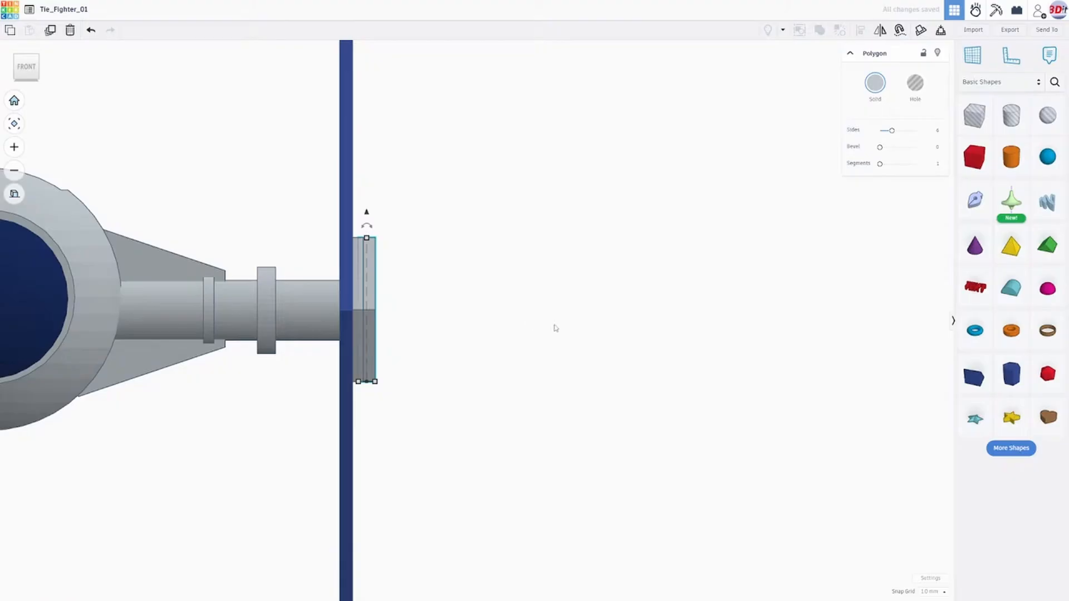
{"action": "right_click_drag", "start_coordinate": [524, 301], "coordinate": [496, 397]}
{"action": "mouse_move", "coordinate": [359, 348]}
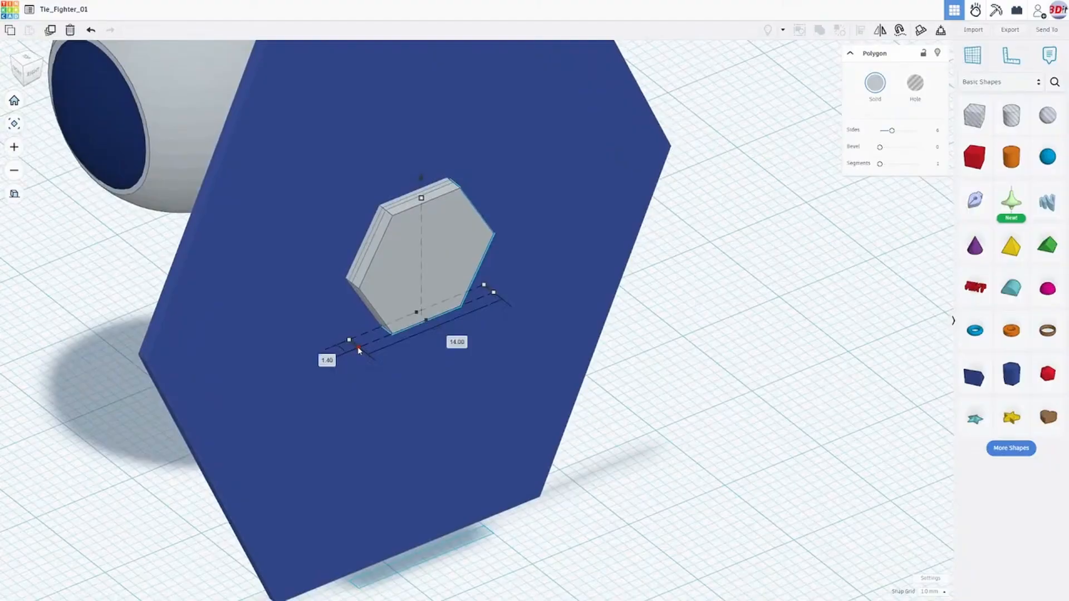
{"action": "mouse_move", "coordinate": [484, 309]}
{"action": "right_mouse_down"}
{"action": "mouse_move", "coordinate": [594, 286]}
{"action": "mouse_move", "coordinate": [464, 300]}
{"action": "right_mouse_up"}
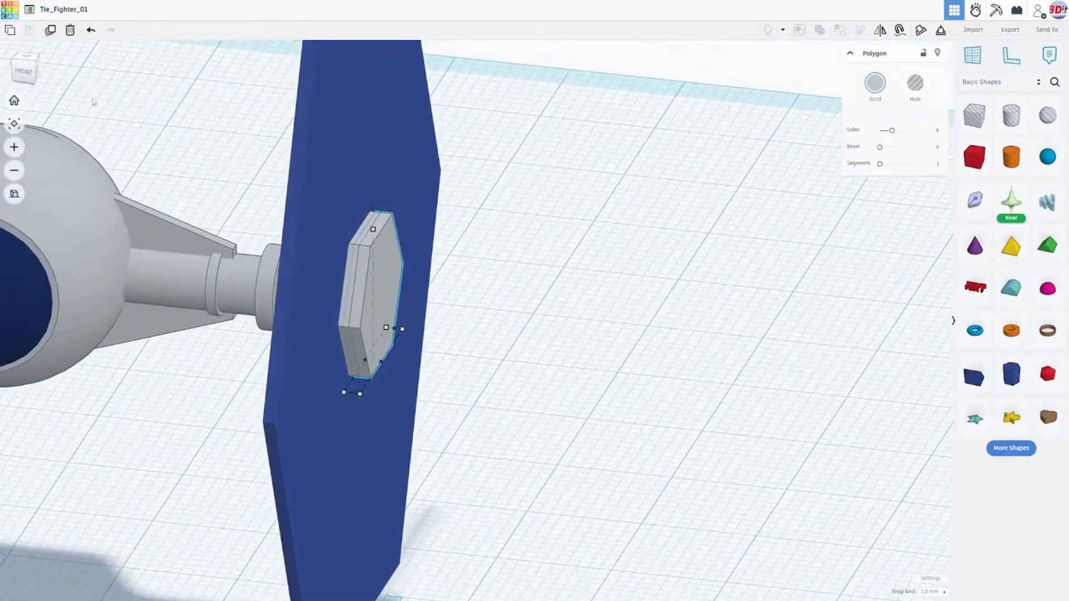
{"action": "left_click", "coordinate": [28, 70]}
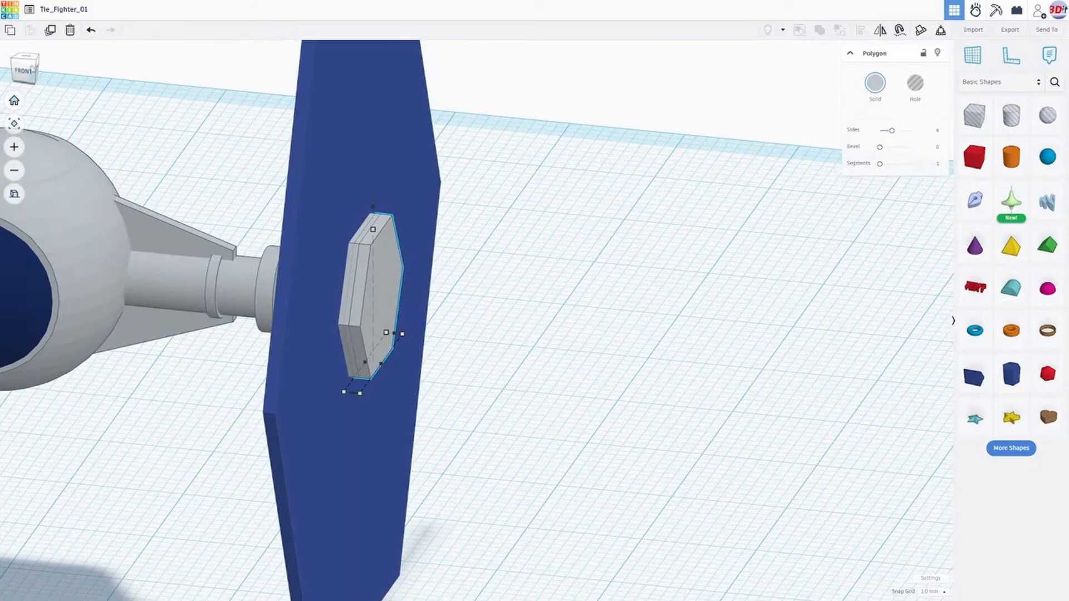
{"action": "left_click", "coordinate": [28, 70]}
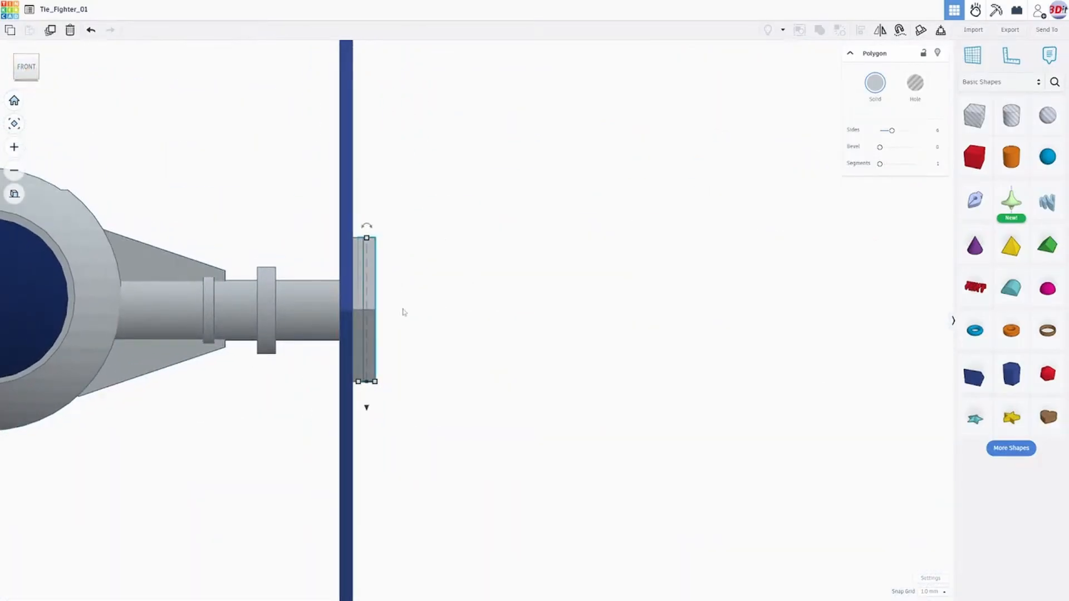
{"action": "key", "text": "Right"}
- Scale the outer duplicate plate down proportionally to about 7.79 mm high
{"action": "right_click_drag", "start_coordinate": [513, 306], "coordinate": [353, 362]}
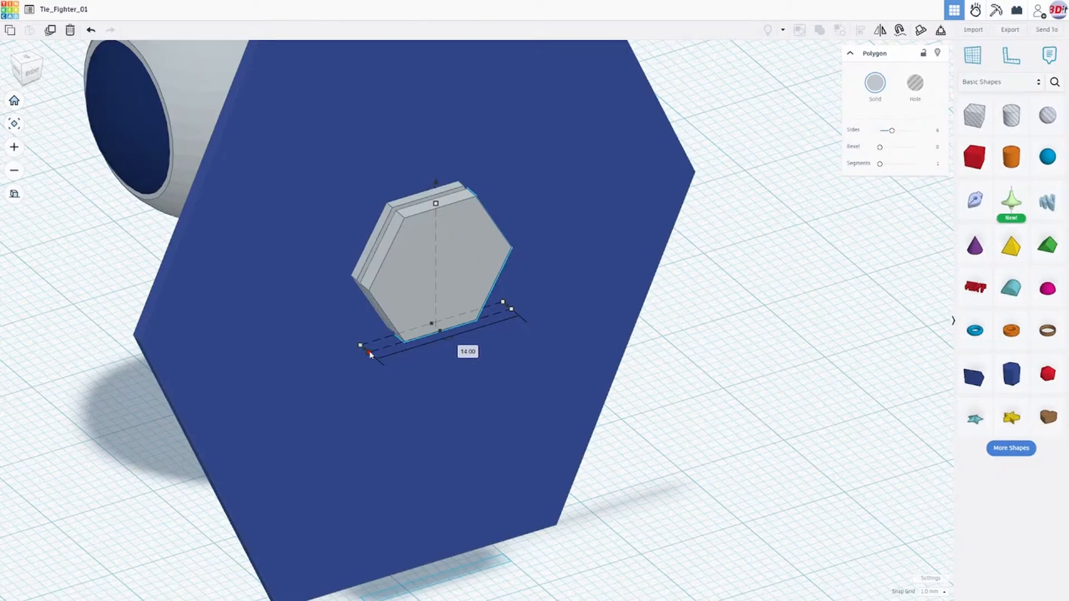
{"action": "left_click_drag", "start_coordinate": [369, 351], "coordinate": [414, 334]}
{"action": "right_click_drag", "start_coordinate": [606, 322], "coordinate": [511, 267]}
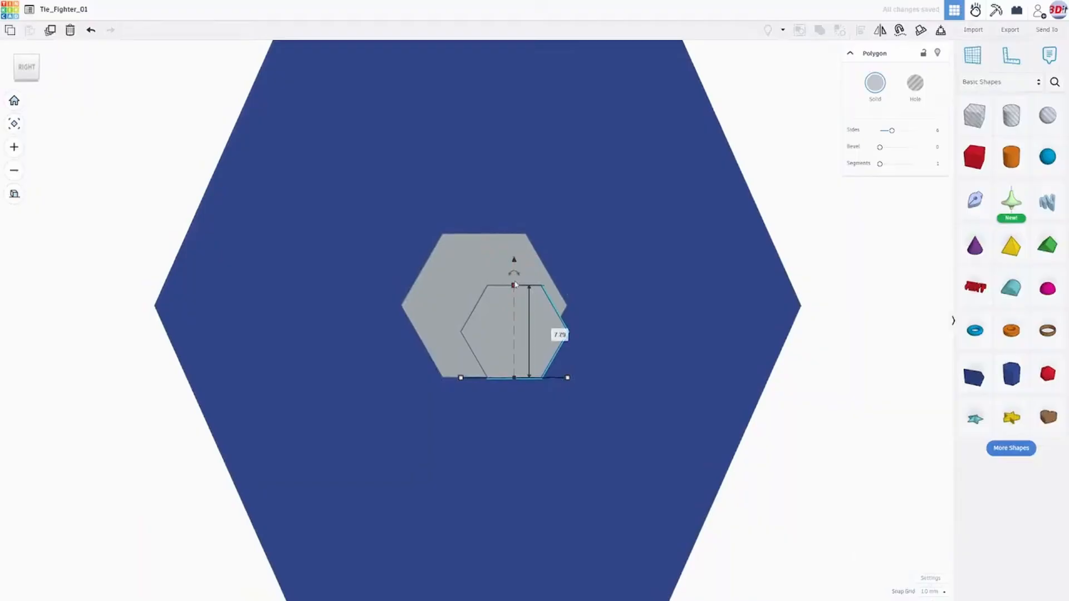
- Raise the smaller hexagon 2.25 mm and shift it 3 mm sideways toward the centre of the larger plate
{"action": "left_click_drag", "start_coordinate": [514, 261], "coordinate": [514, 239]}
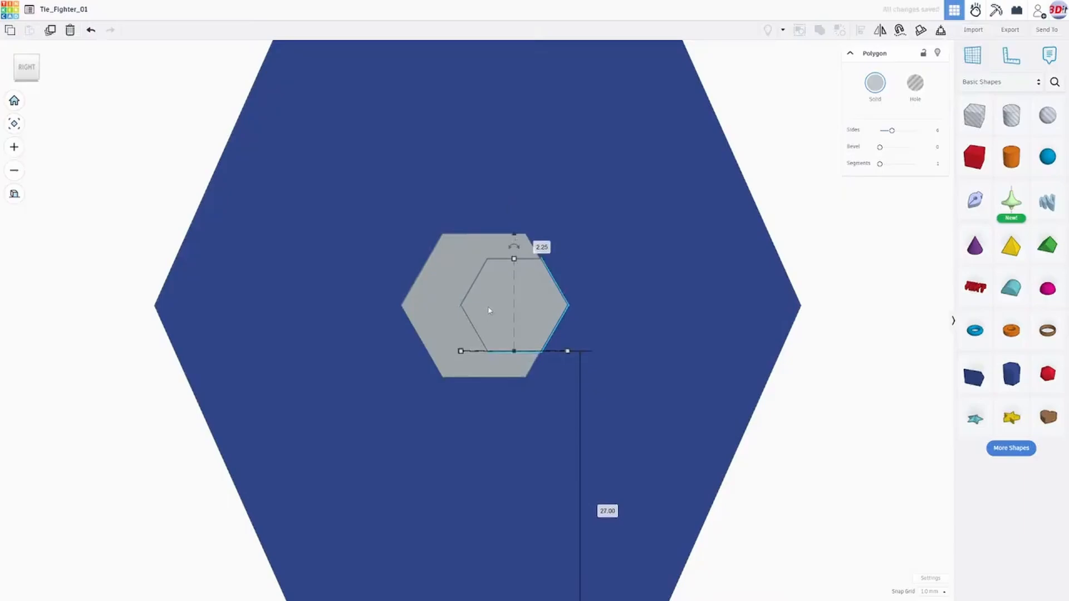
{"action": "key", "text": "Left"}
{"action": "key", "text": "Left"}
{"action": "key", "text": "Left"}
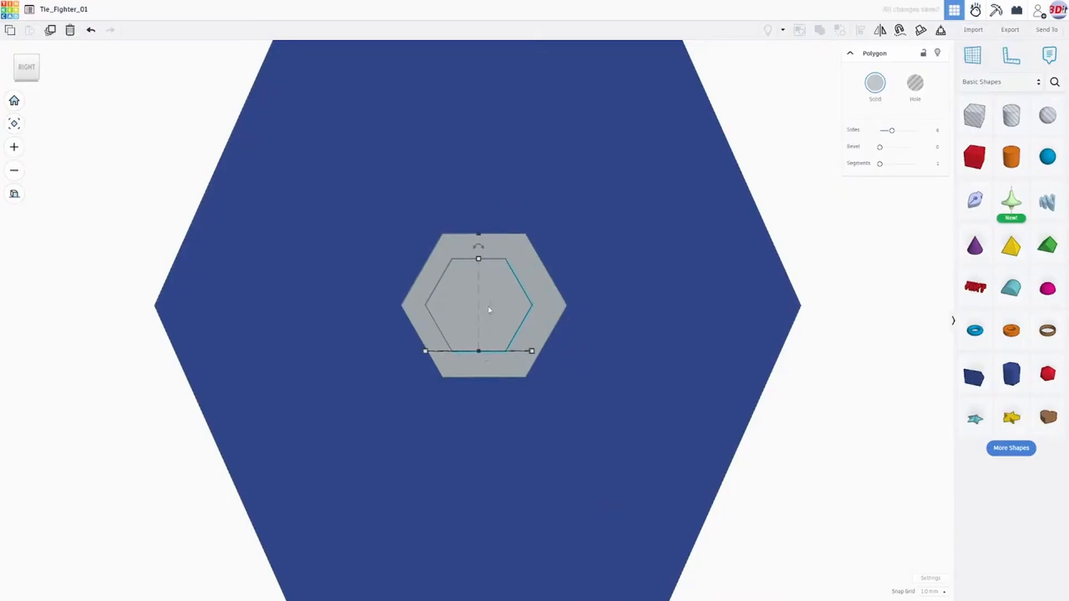
{"action": "key", "text": "Right"}
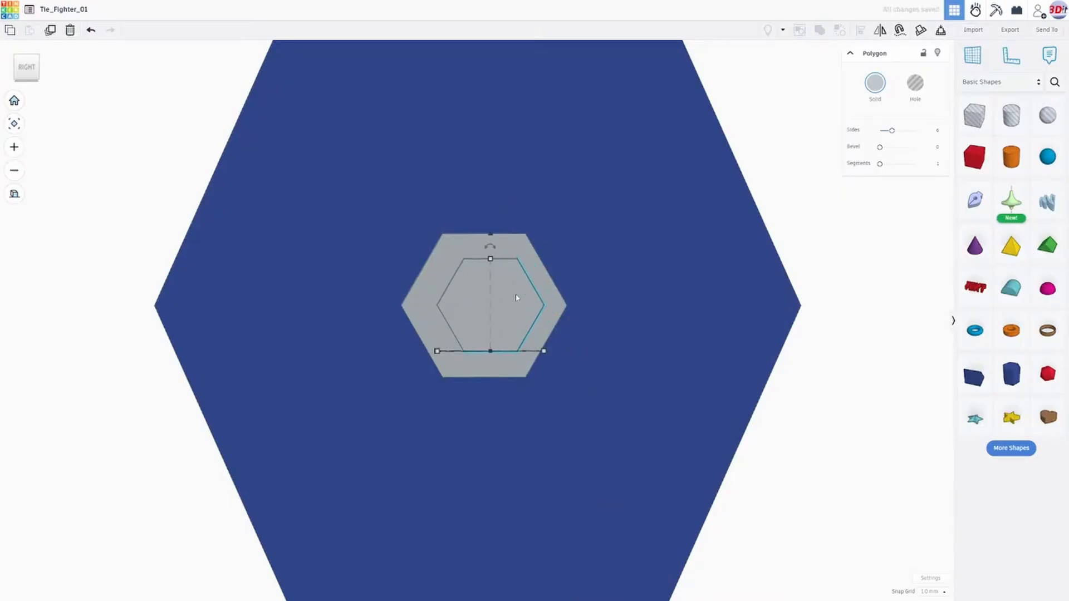
{"action": "key", "text": "Left"}
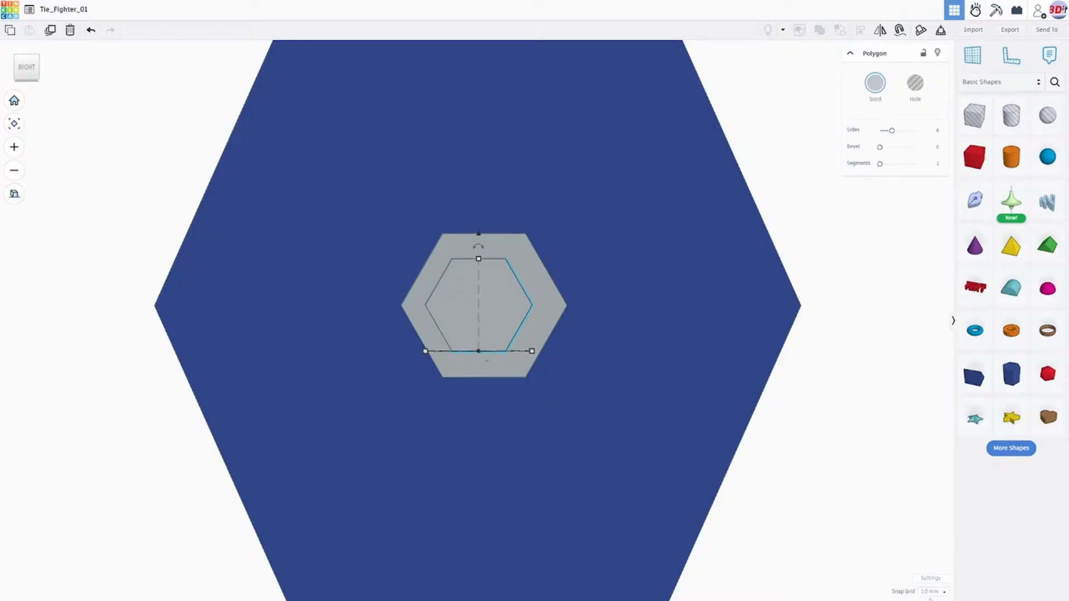
- Set the snap grid to 0.5 mm and nudge the smaller hexagon 0.5 mm sideways to centre it on the larger plate
{"action": "left_click", "coordinate": [937, 580]}
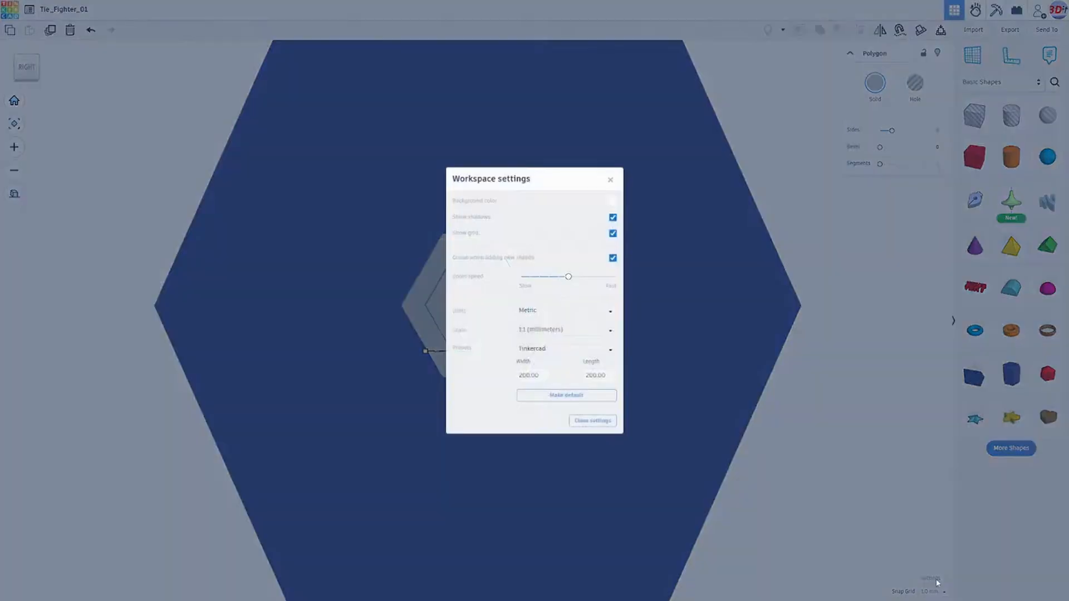
{"action": "left_click", "coordinate": [610, 179]}
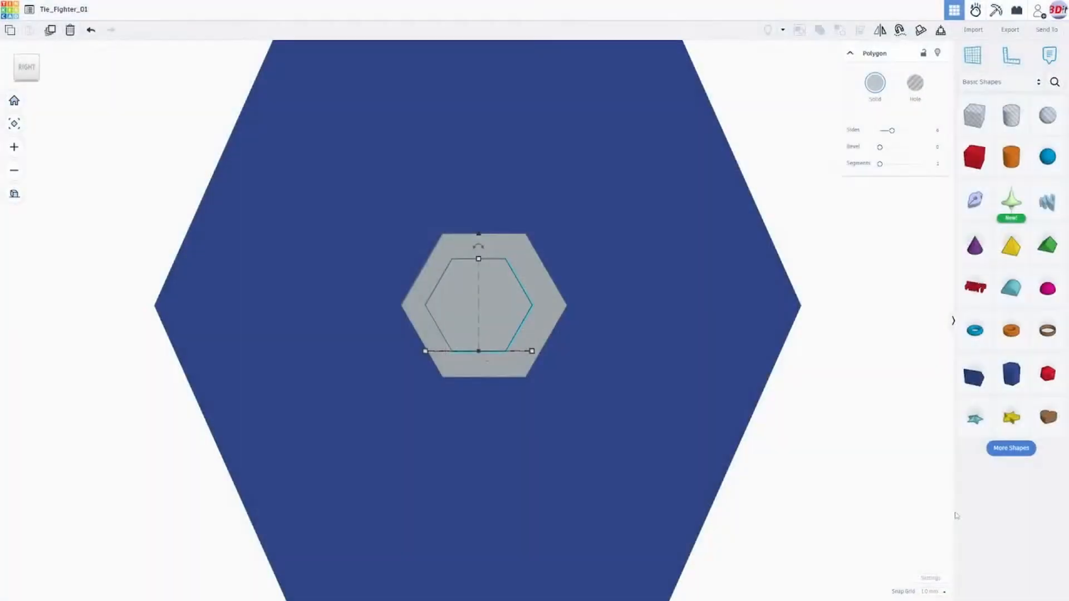
{"action": "left_click", "coordinate": [933, 592]}
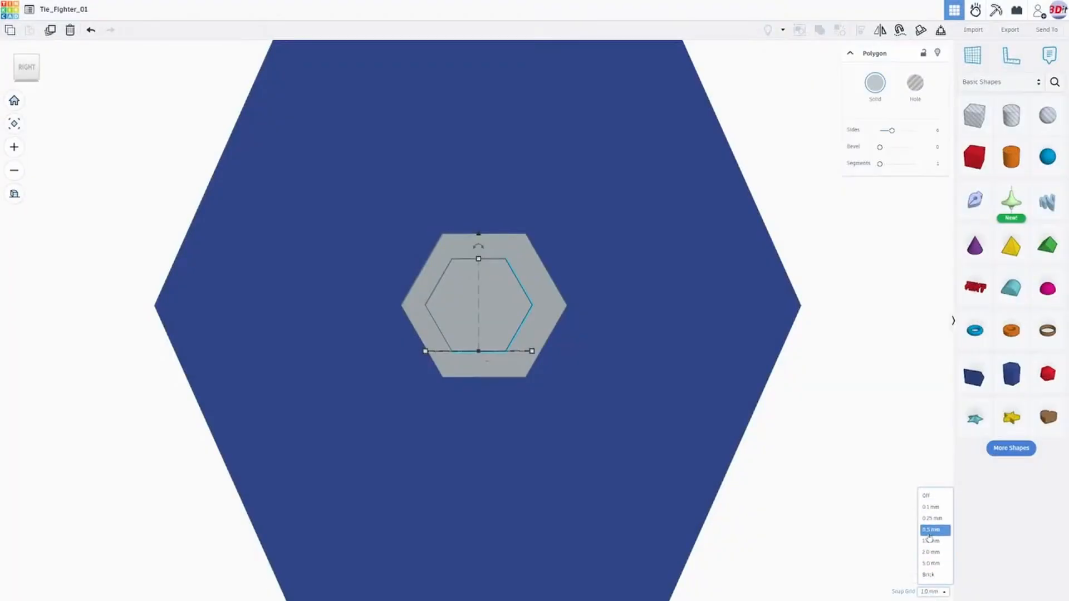
{"action": "left_click", "coordinate": [930, 531]}
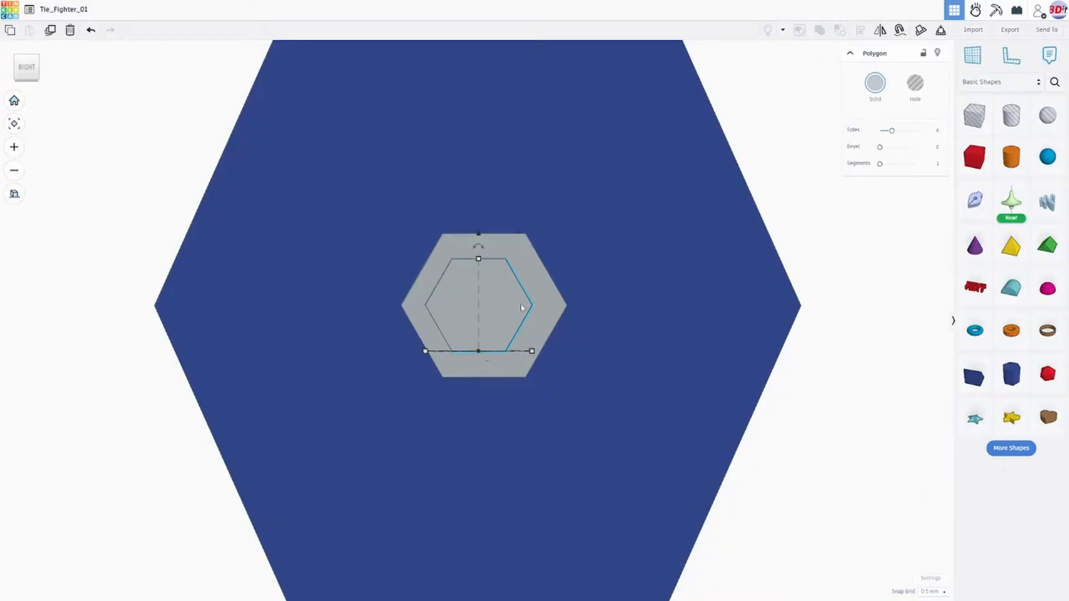
{"action": "left_click_drag", "start_coordinate": [522, 308], "coordinate": [527, 308]}
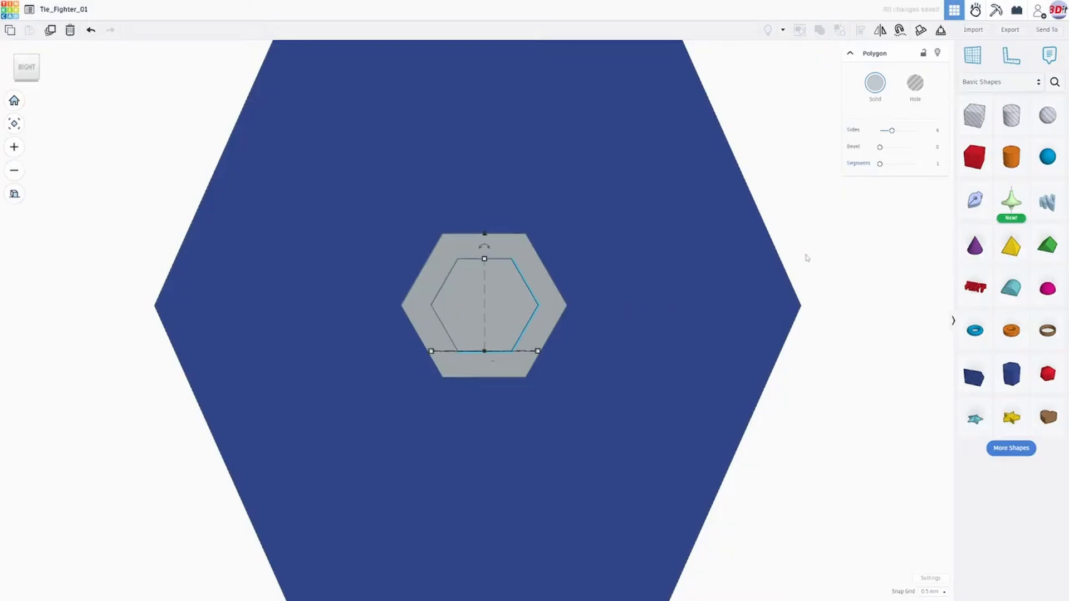
- Nudge the smaller hexagon 0.5 mm toward the wing so it sits flush against the larger hub plate
{"action": "left_click", "coordinate": [833, 263]}
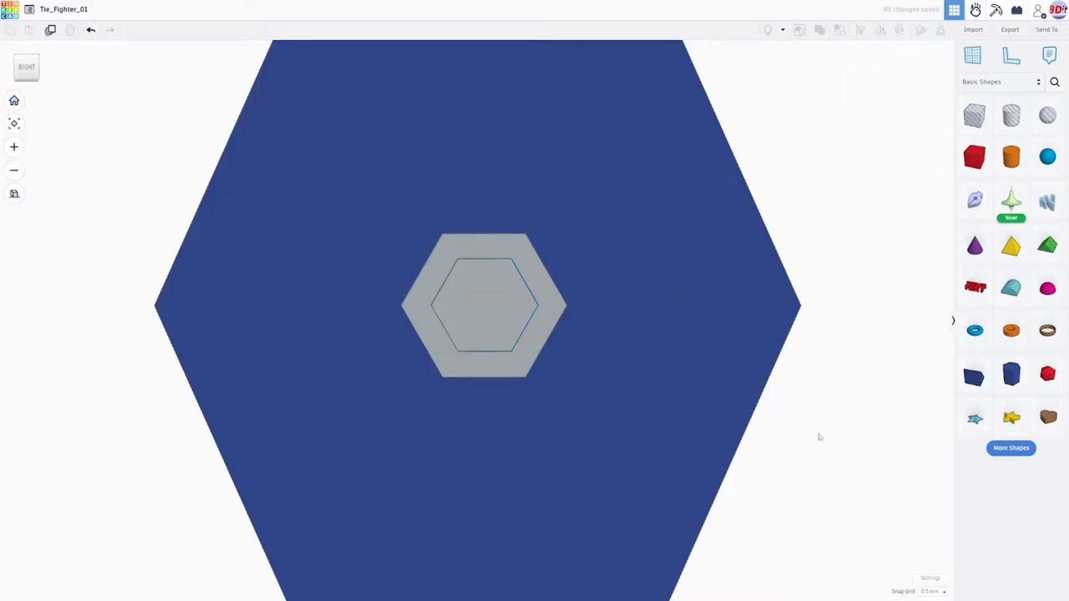
{"action": "scroll", "coordinate": [812, 432], "scroll_direction": "down", "scroll_amount": 2}
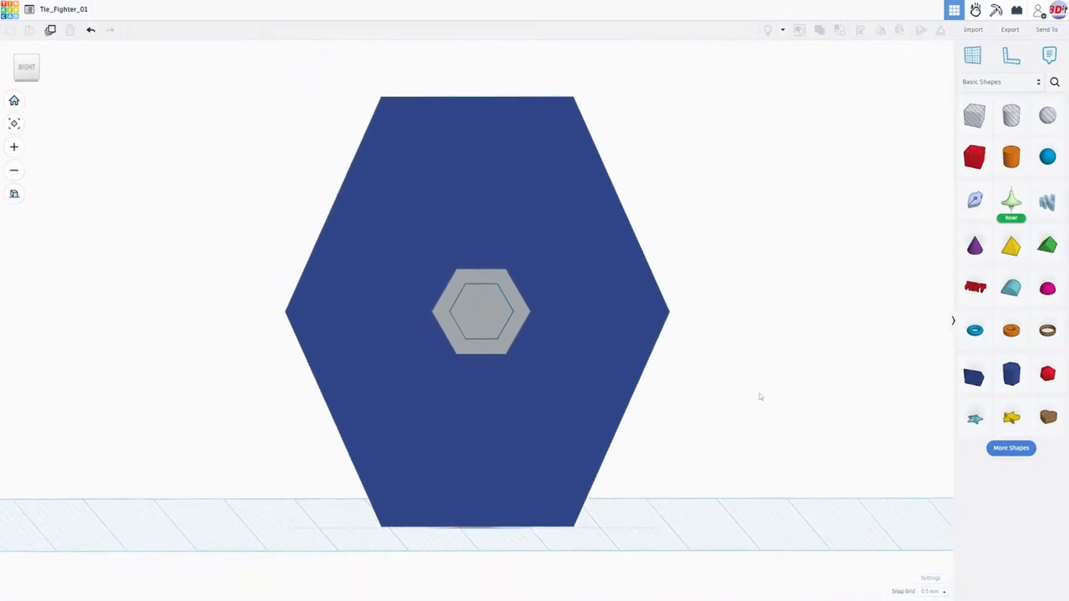
{"action": "right_click_drag", "start_coordinate": [758, 398], "coordinate": [1050, 407]}
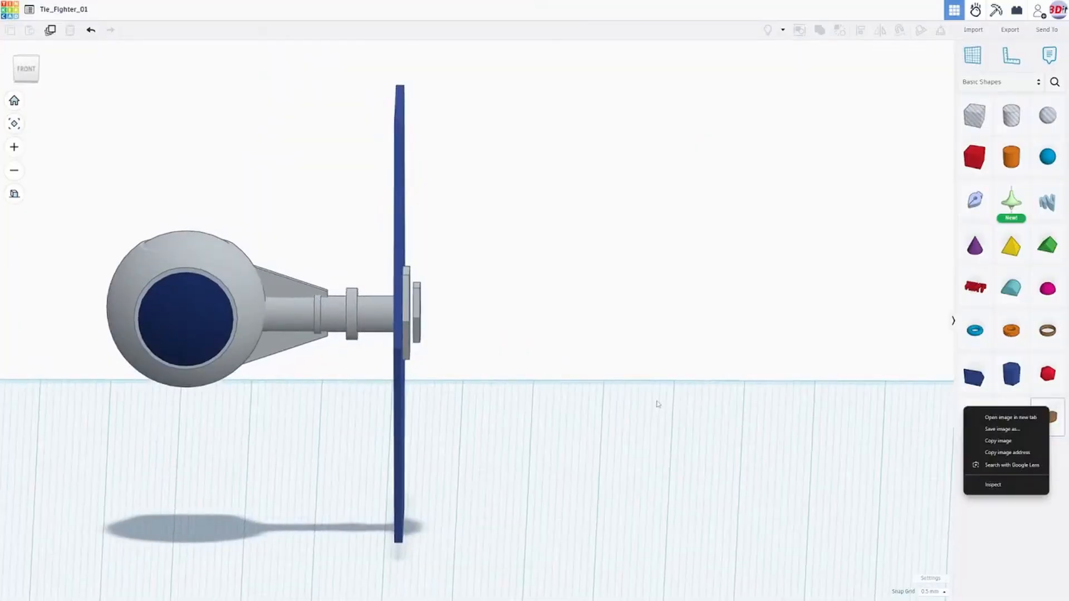
{"action": "scroll", "coordinate": [484, 317], "scroll_direction": "up", "scroll_amount": 3}
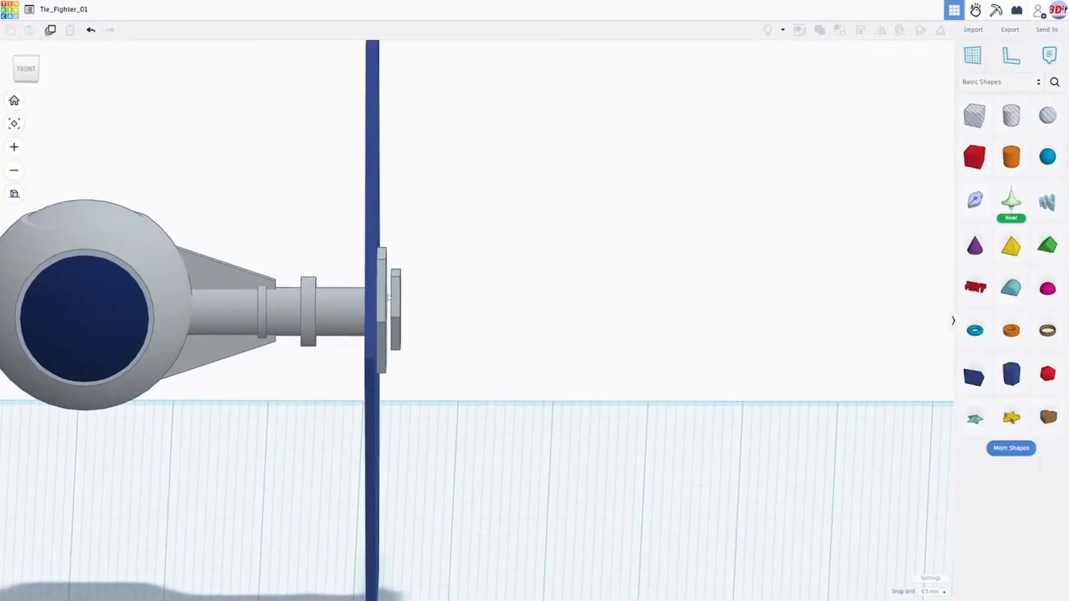
{"action": "left_click", "coordinate": [25, 69]}
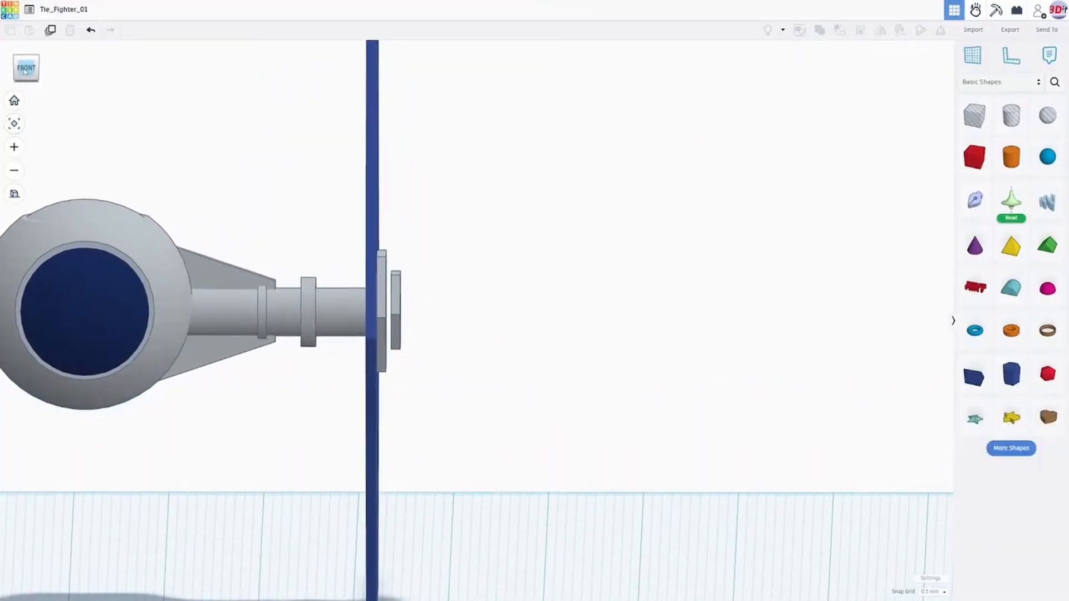
{"action": "left_click", "coordinate": [398, 301]}
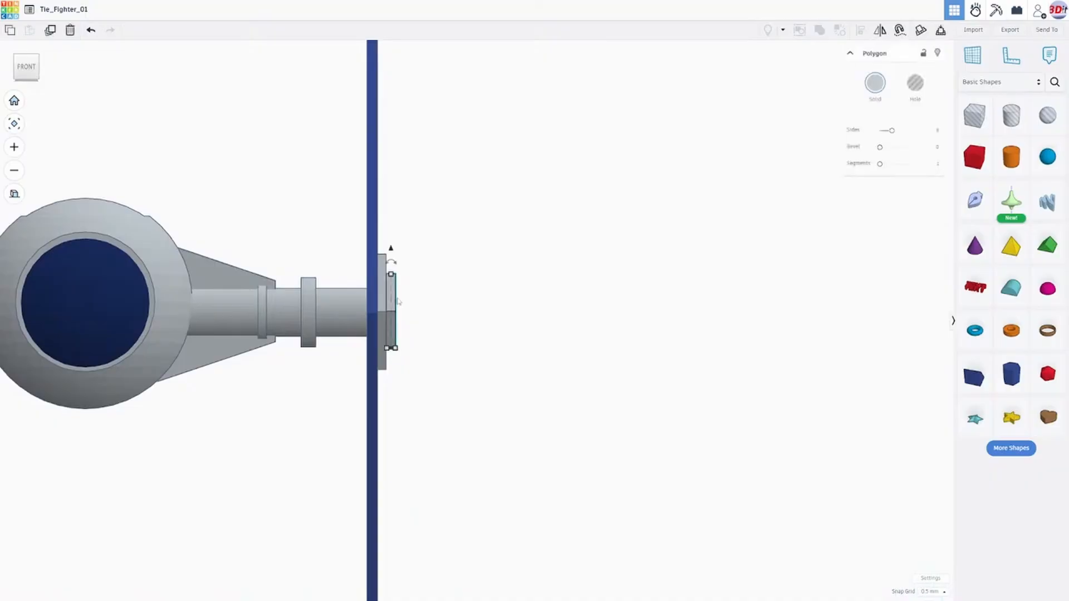
{"action": "right_click_drag", "start_coordinate": [599, 313], "coordinate": [291, 314]}
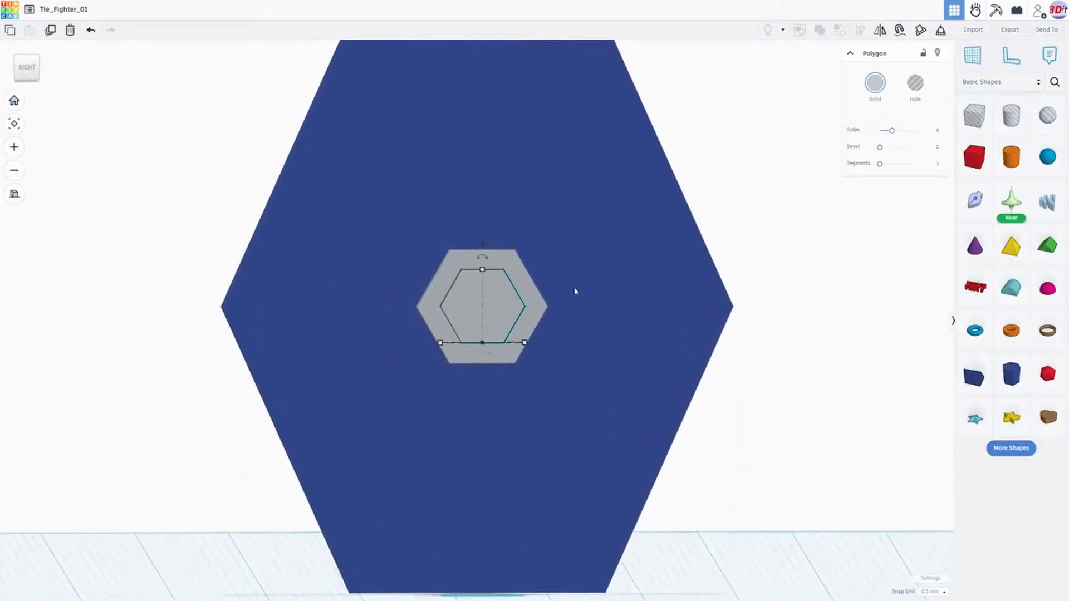
{"action": "scroll", "coordinate": [556, 307], "scroll_direction": "down", "scroll_amount": 3}
{"action": "right_click_drag", "start_coordinate": [534, 320], "coordinate": [566, 324]}
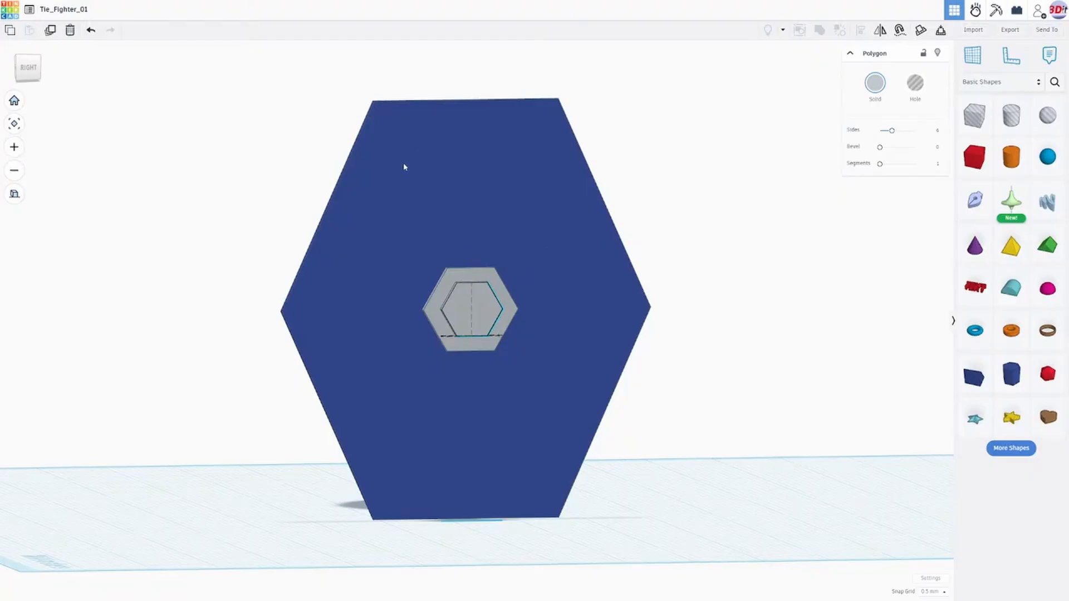
{"action": "right_click_drag", "start_coordinate": [406, 165], "coordinate": [374, 192]}
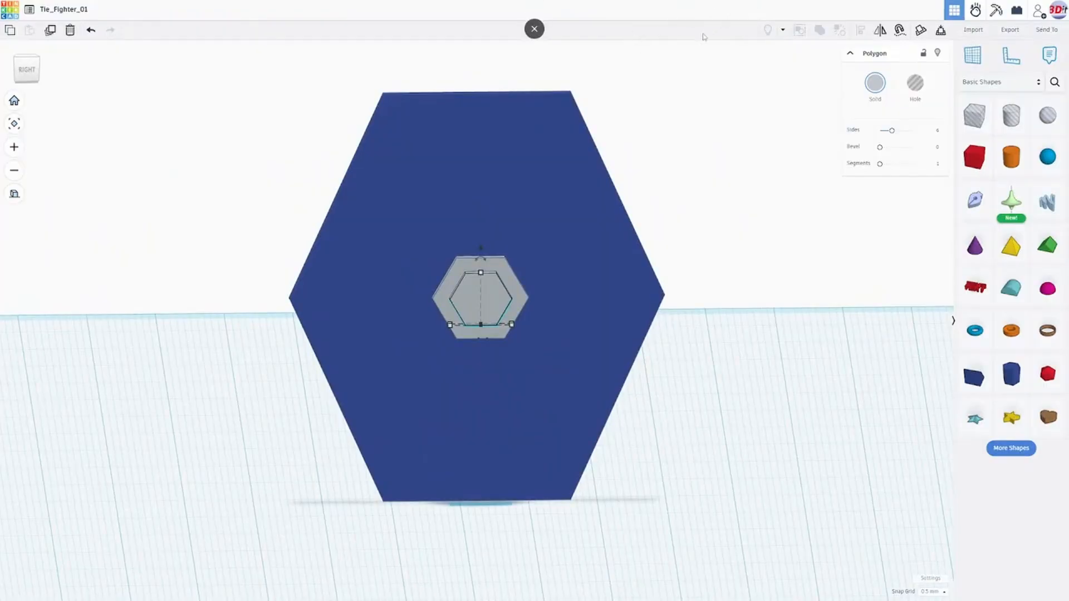
- Examine the TIE fighter reference photos and the labelled side-view drawing for the wing's frame, braces and hub layout
{"action": "key", "text": "F11"}
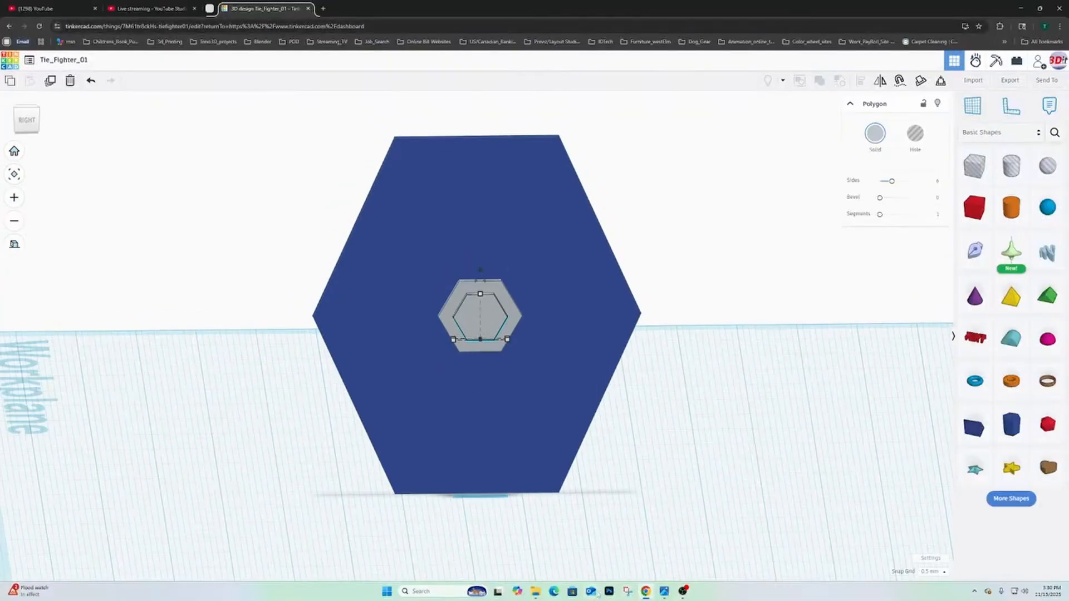
{"action": "mouse_move", "coordinate": [664, 591]}
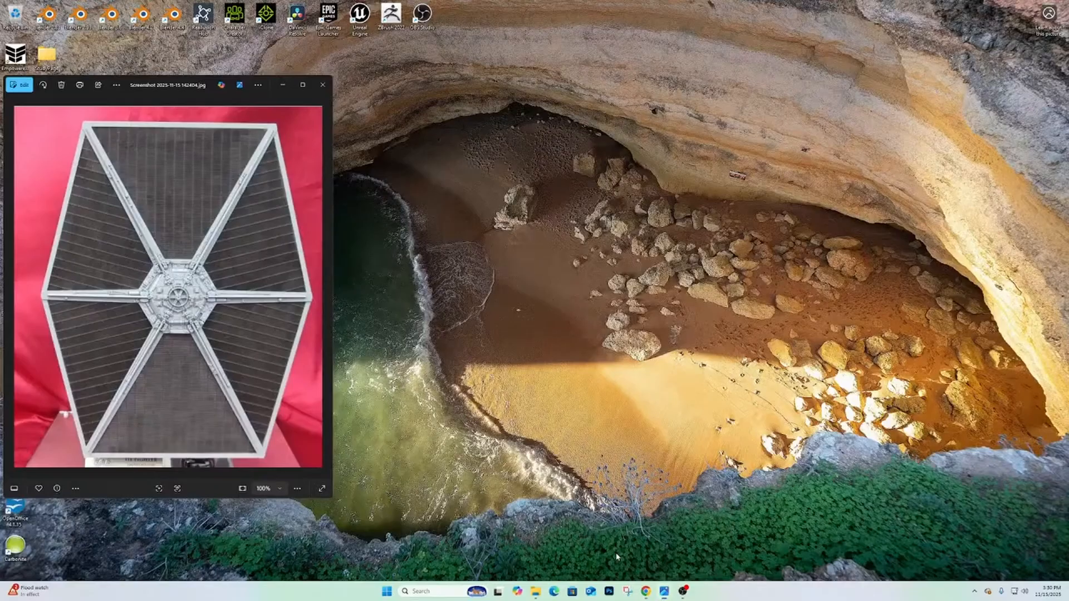
{"action": "left_click", "coordinate": [618, 551]}
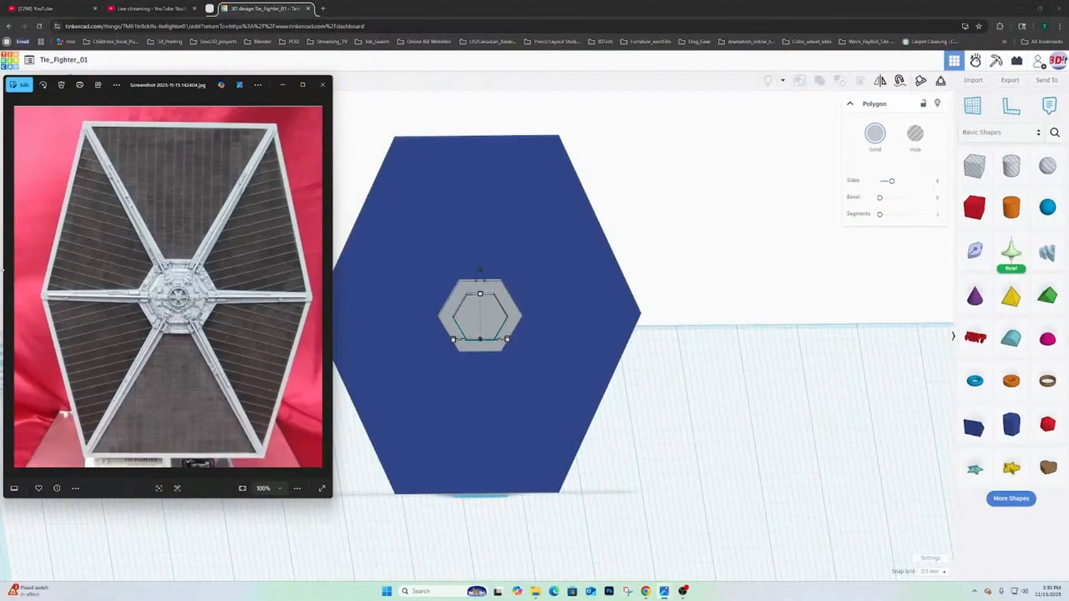
{"action": "left_click", "coordinate": [11, 289]}
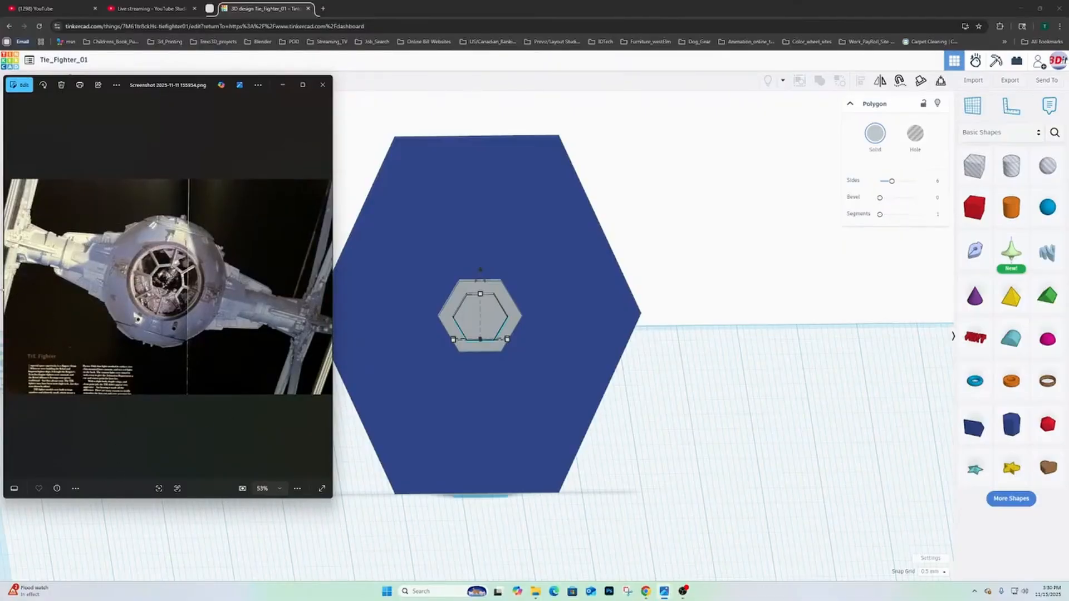
{"action": "left_click", "coordinate": [9, 290]}
{"action": "left_click", "coordinate": [9, 290]}
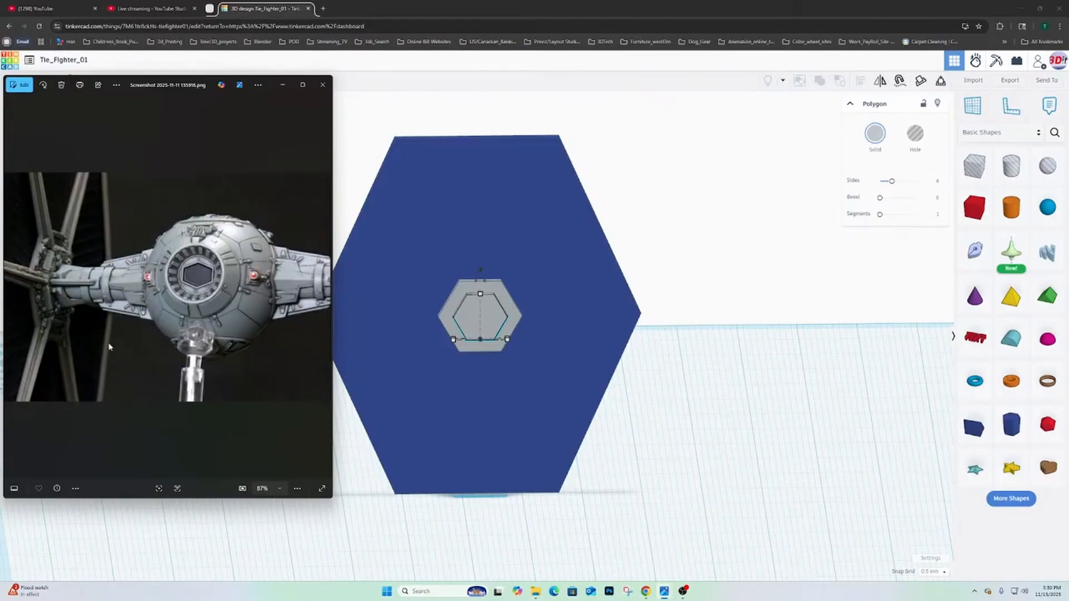
{"action": "left_click", "coordinate": [10, 290]}
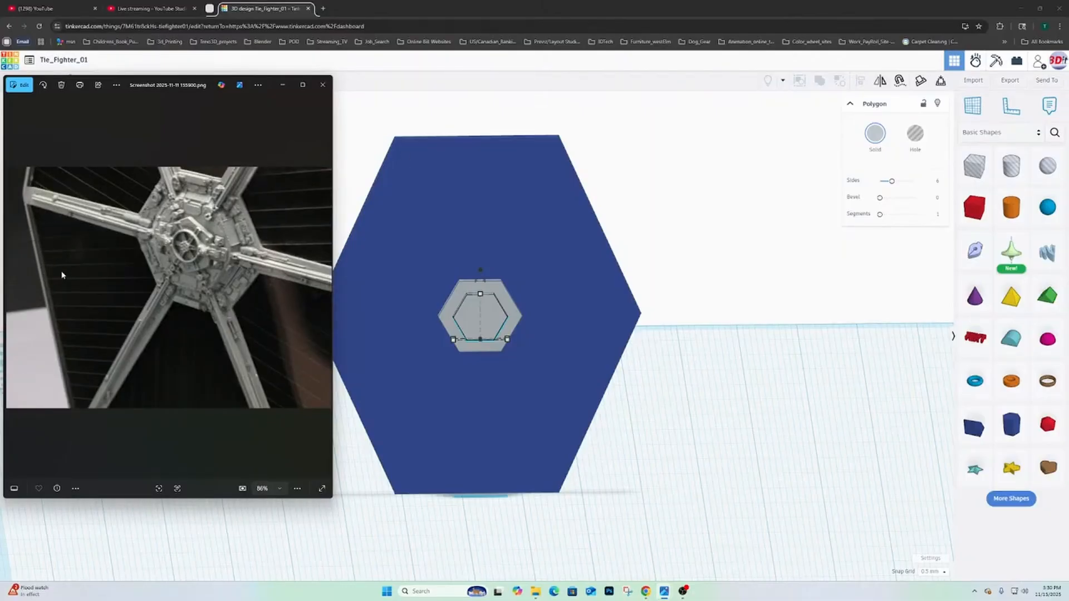
{"action": "left_click", "coordinate": [10, 289]}
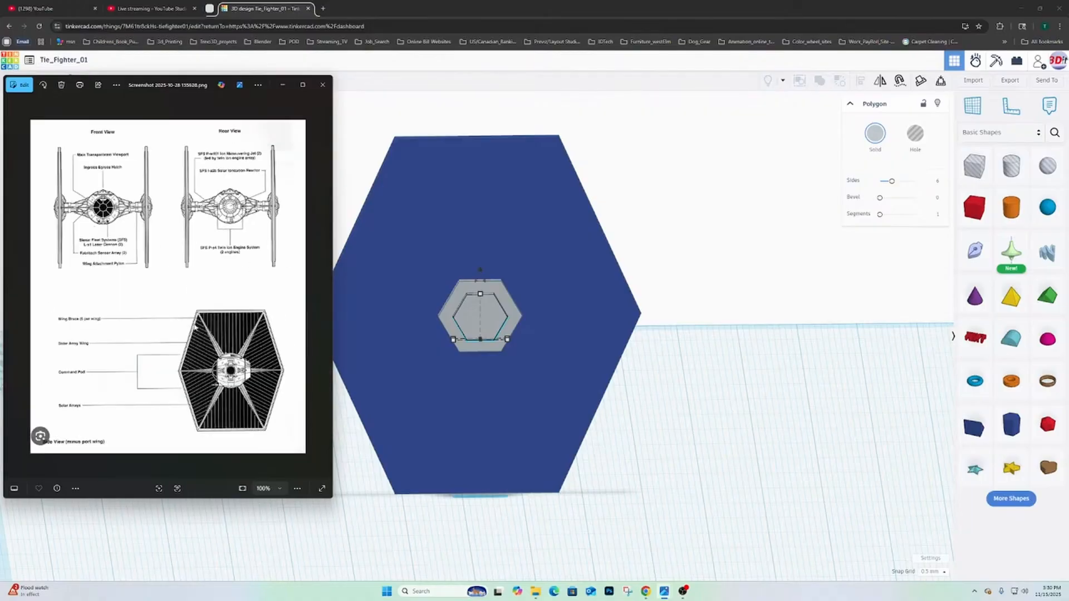
{"action": "scroll", "coordinate": [207, 327], "scroll_direction": "up", "scroll_amount": 10}
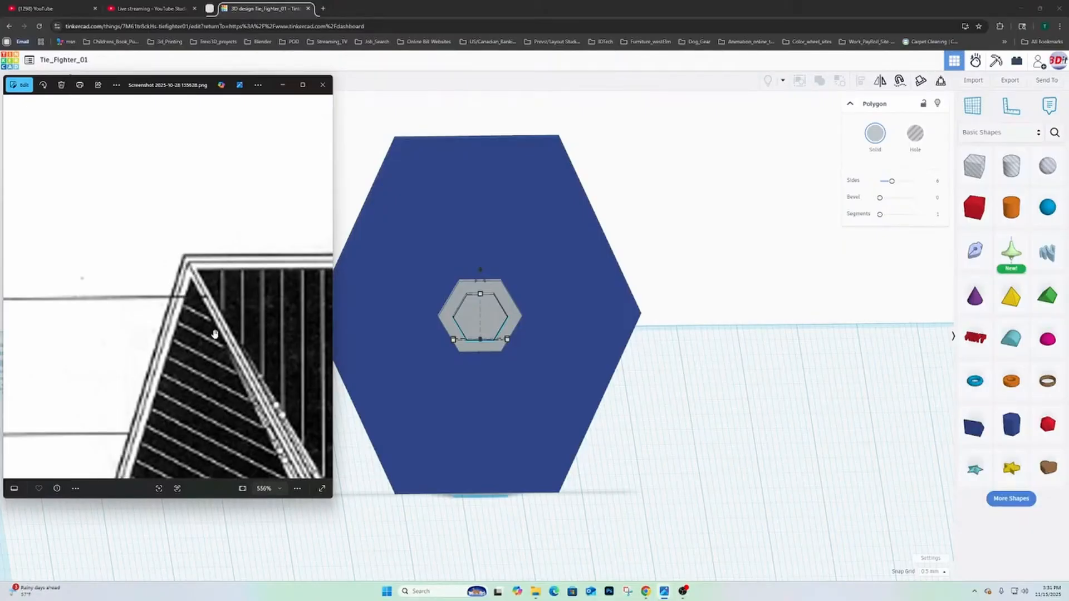
{"action": "scroll", "coordinate": [215, 335], "scroll_direction": "down", "scroll_amount": 7}
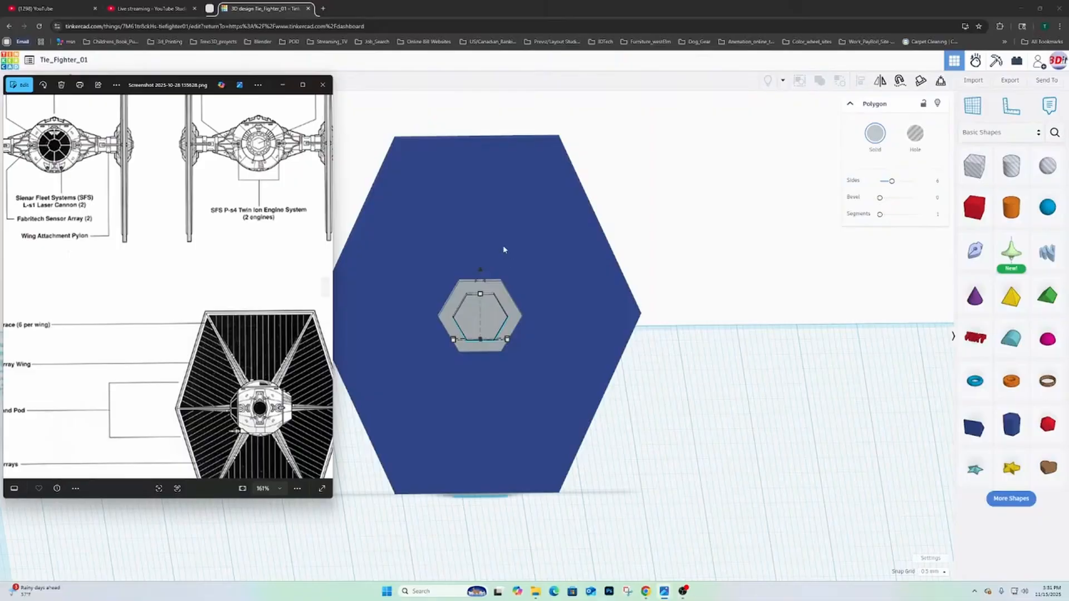
{"action": "left_click", "coordinate": [476, 11]}
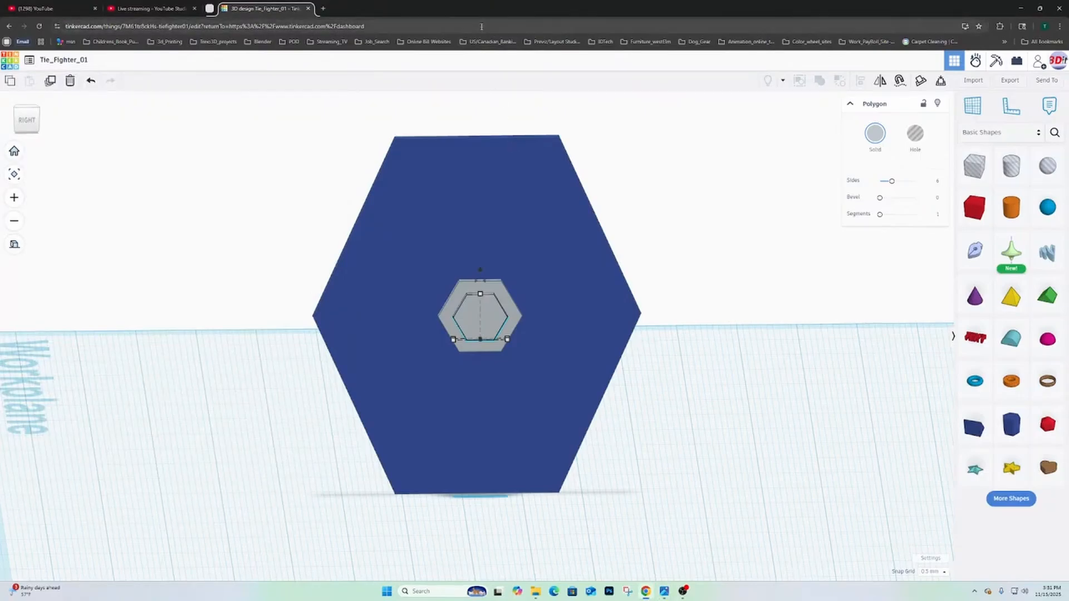
{"action": "key", "text": "F11"}
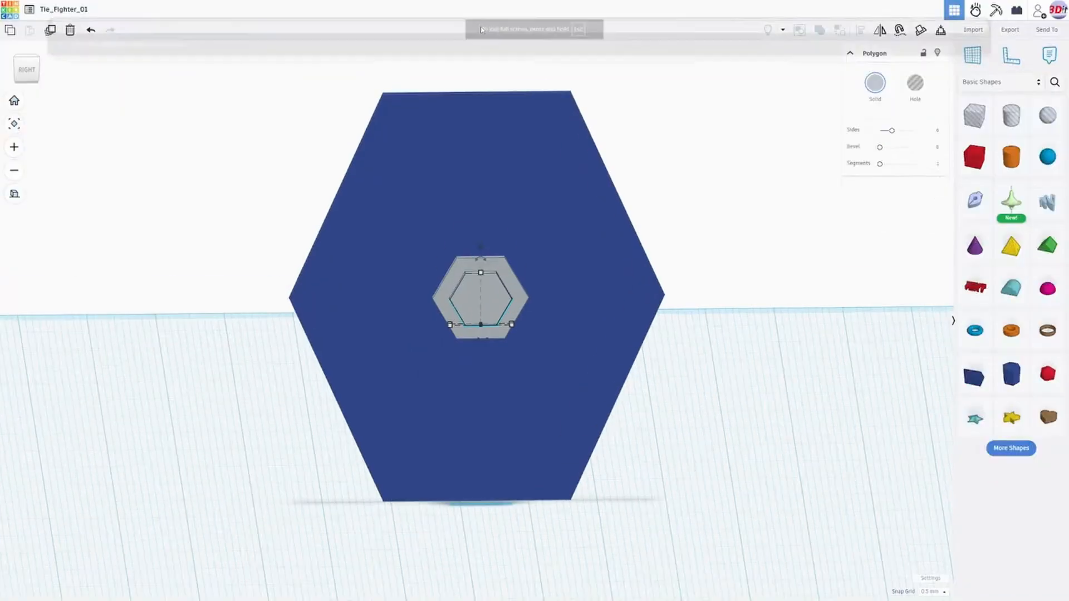
- Duplicate the blue hexagonal wing panel and move the copy straight outward, well clear of the hub
{"action": "right_click_drag", "start_coordinate": [424, 295], "coordinate": [419, 240]}
{"action": "left_click", "coordinate": [381, 165]}
{"action": "scroll", "coordinate": [419, 240], "scroll_direction": "down", "scroll_amount": 3}
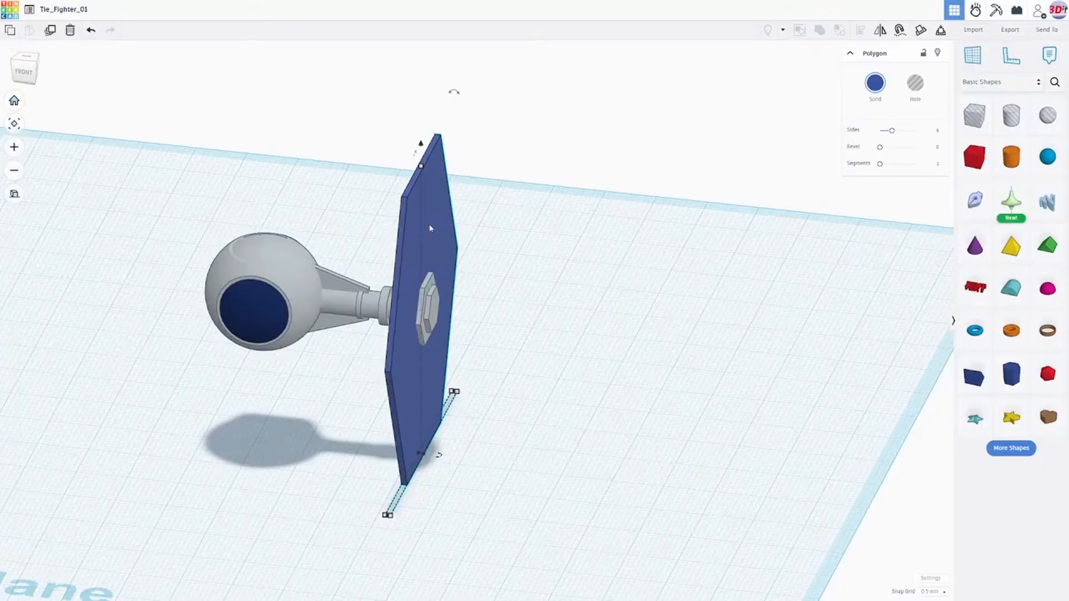
{"action": "left_click", "coordinate": [51, 30]}
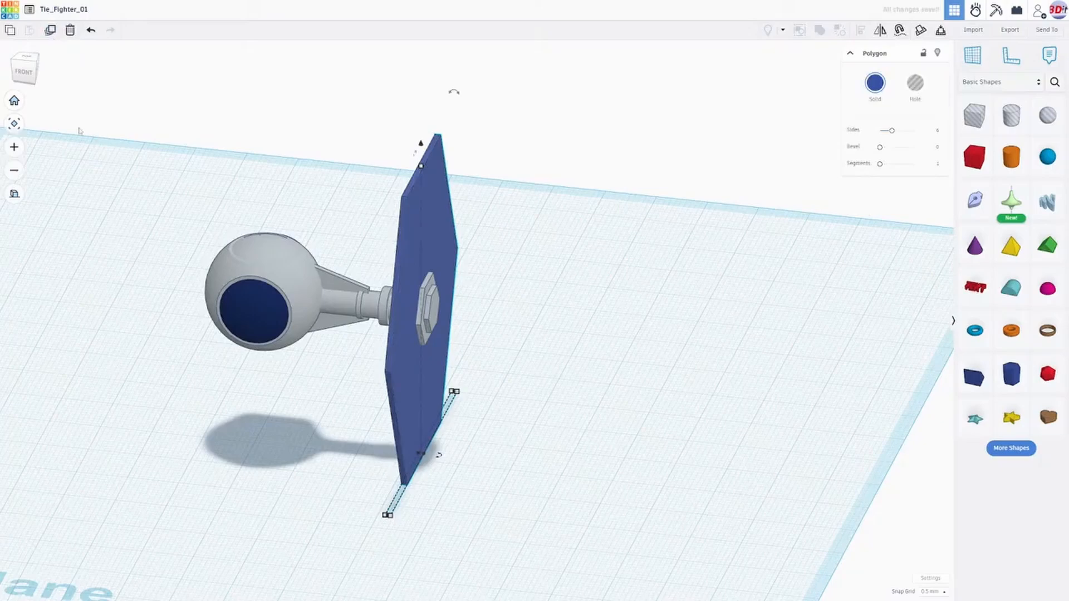
{"action": "left_click", "coordinate": [27, 75]}
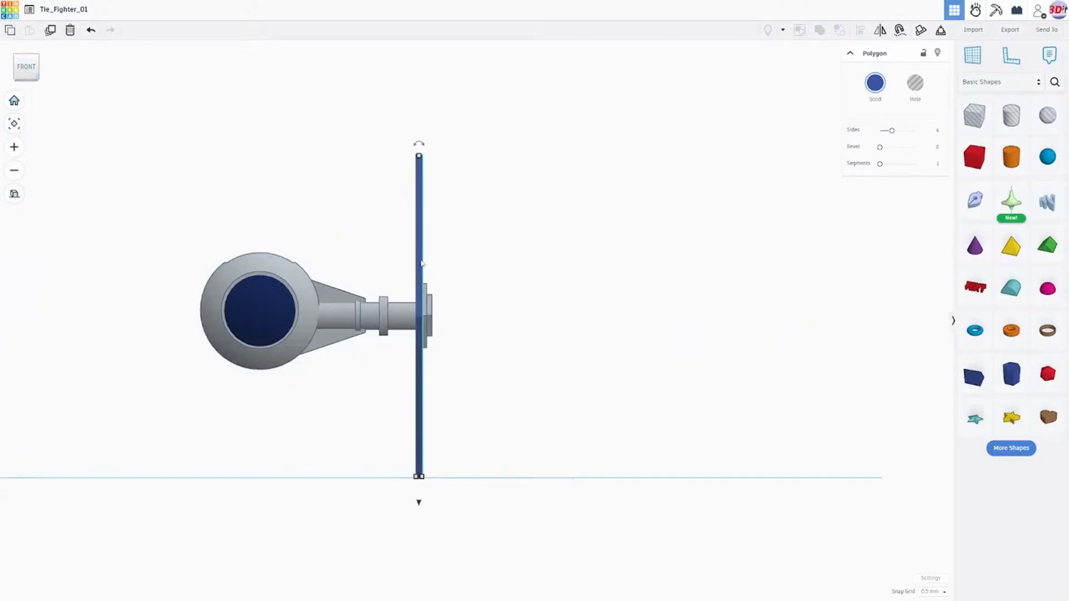
{"action": "key", "text": "ctrl+d"}
{"action": "key", "text": "Right"}
{"action": "key", "text": "Right"}
{"action": "key", "text": "Right"}
{"action": "key", "text": "Right"}
{"action": "key", "text": "Right"}
{"action": "key", "text": "Right"}
{"action": "key", "text": "Right"}
{"action": "key", "text": "Right"}
{"action": "key", "text": "Right"}
{"action": "key", "text": "Right"}
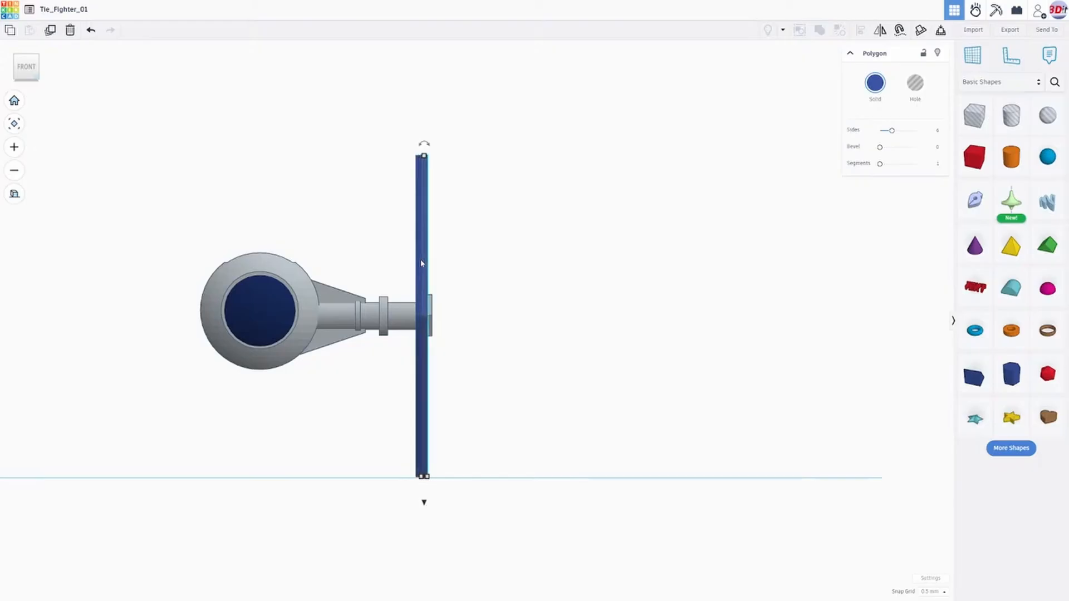
{"action": "key", "text": "Right"}
{"action": "key", "text": "Right"}
{"action": "key", "text": "Right"}
{"action": "key", "text": "Right"}
{"action": "key", "text": "Right"}
{"action": "key", "text": "Right"}
{"action": "key", "text": "Right"}
{"action": "key", "text": "Right"}
{"action": "key", "text": "Right"}
{"action": "key", "text": "Right"}
{"action": "key", "text": "Right"}
{"action": "key", "text": "Right"}
{"action": "key", "text": "Right"}
{"action": "key", "text": "Right"}
{"action": "key", "text": "Right"}
{"action": "key", "text": "Right"}
{"action": "key", "text": "Right"}
{"action": "key", "text": "Right"}
{"action": "key", "text": "Right"}
{"action": "key", "text": "Right"}
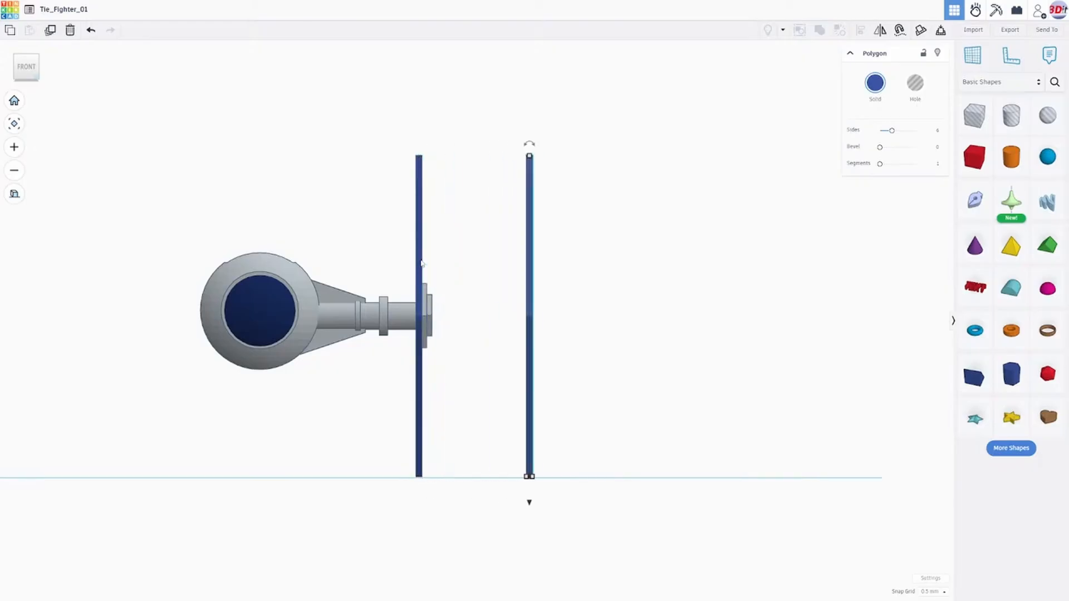
{"action": "key", "text": "Right"}
{"action": "key", "text": "Right"}
{"action": "key", "text": "Right"}
{"action": "key", "text": "Right"}
{"action": "key", "text": "Right"}
{"action": "key", "text": "Right"}
{"action": "key", "text": "Right"}
{"action": "key", "text": "Right"}
{"action": "key", "text": "Right"}
{"action": "key", "text": "Right"}
{"action": "key", "text": "Right"}
{"action": "key", "text": "Right"}
{"action": "key", "text": "Right"}
{"action": "key", "text": "Right"}
{"action": "key", "text": "Right"}
{"action": "key", "text": "Right"}
{"action": "key", "text": "Right"}
{"action": "key", "text": "Right"}
{"action": "key", "text": "Right"}
{"action": "key", "text": "Right"}
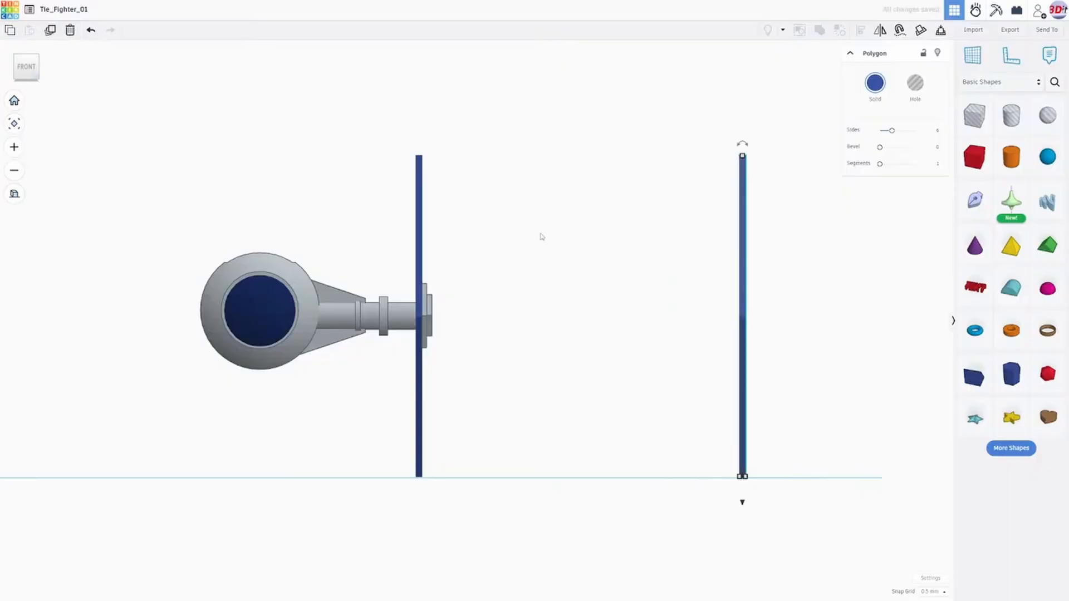
- Duplicate the original wing panel behind the hub in place
{"action": "right_click_drag", "start_coordinate": [539, 236], "coordinate": [454, 235]}
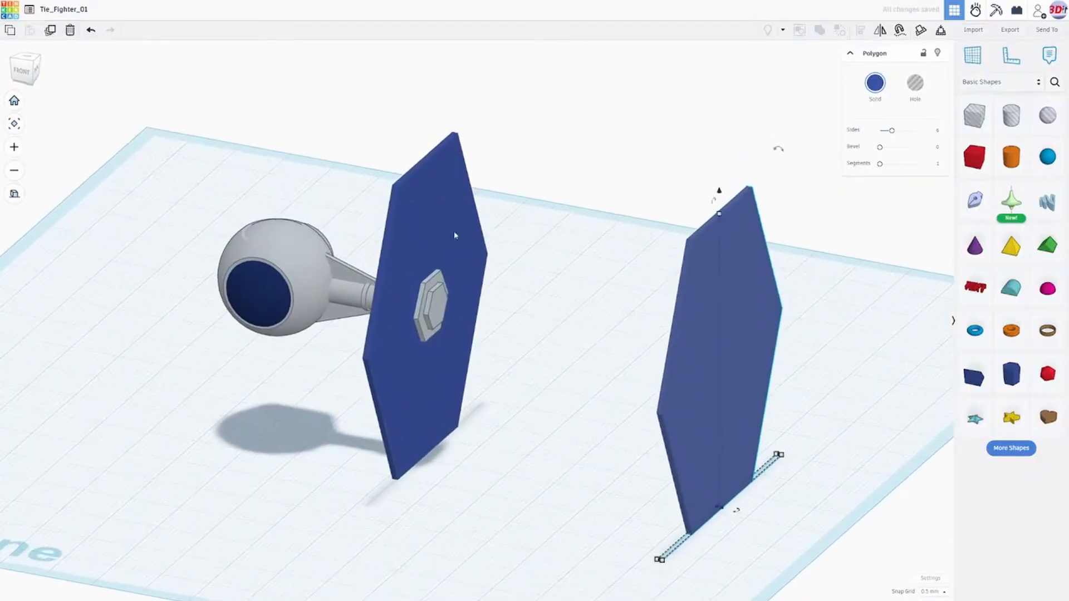
{"action": "left_click", "coordinate": [432, 205]}
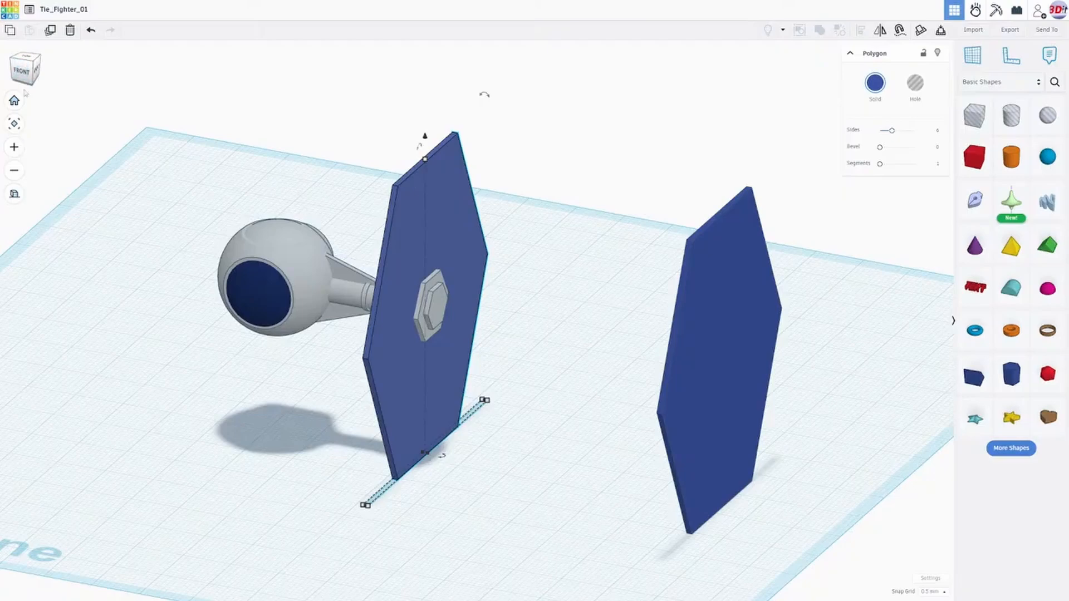
{"action": "left_click", "coordinate": [49, 32]}
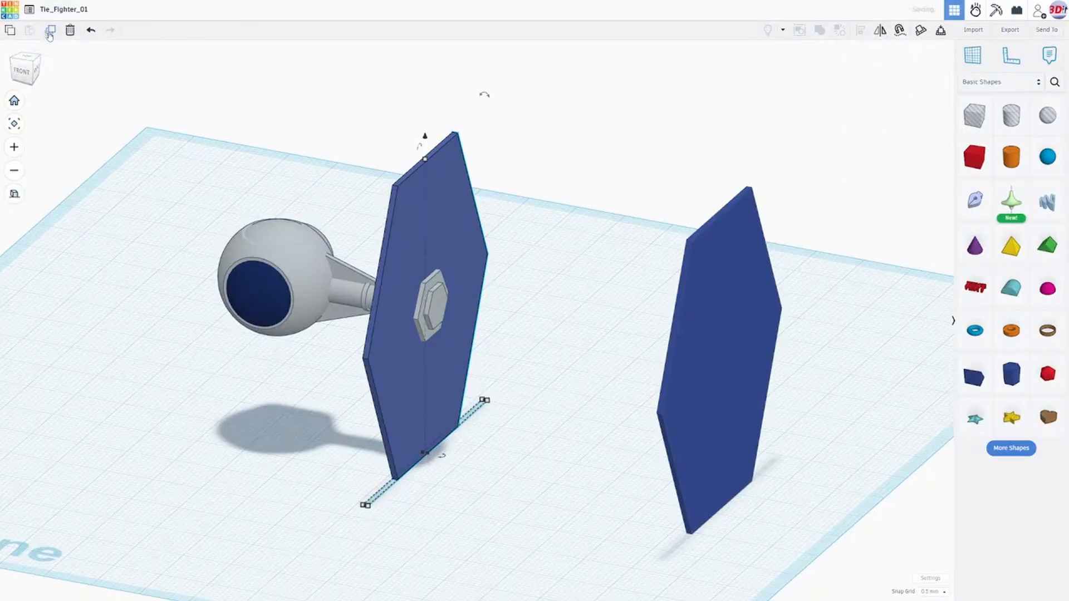
- Scale the in-place wing copy up proportionally from one base corner to about 80.45 mm wide and 1.55 mm thick
{"action": "right_click_drag", "start_coordinate": [505, 322], "coordinate": [463, 341]}
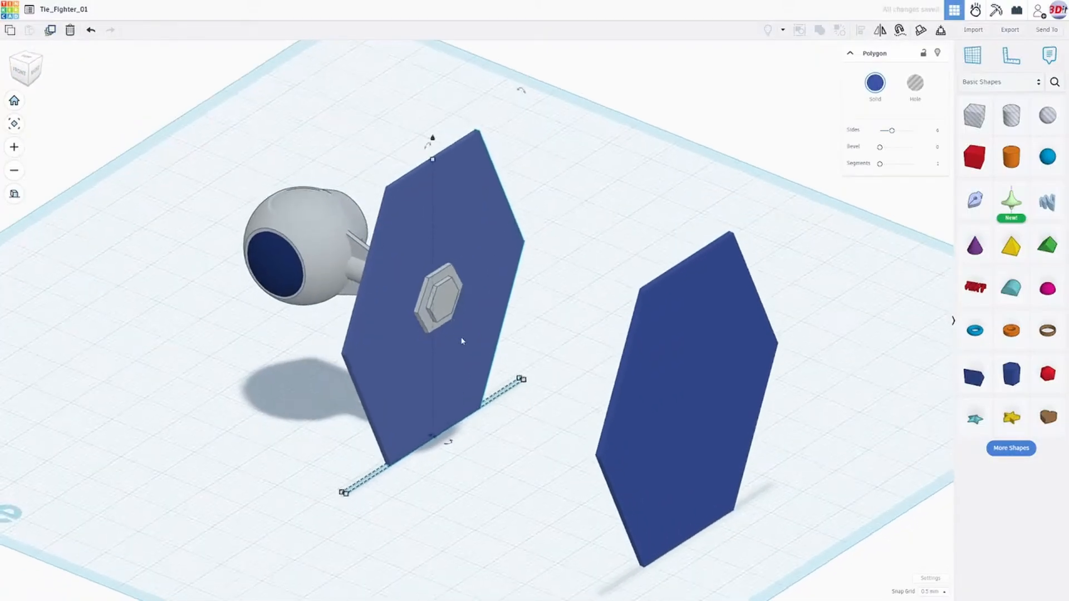
{"action": "right_click_drag", "start_coordinate": [411, 458], "coordinate": [332, 470]}
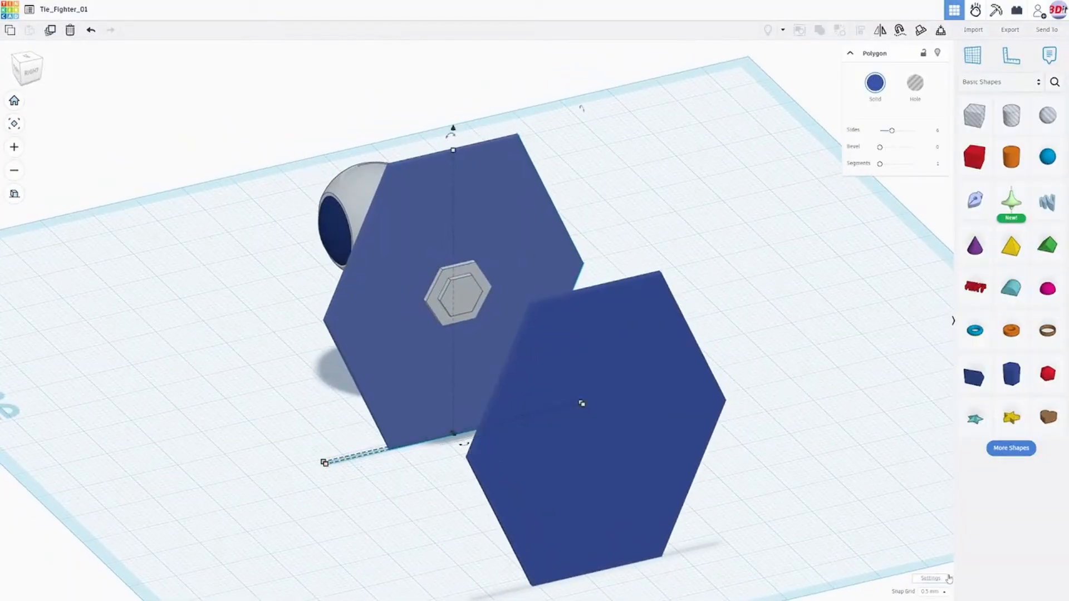
{"action": "right_click_drag", "start_coordinate": [360, 391], "coordinate": [337, 458]}
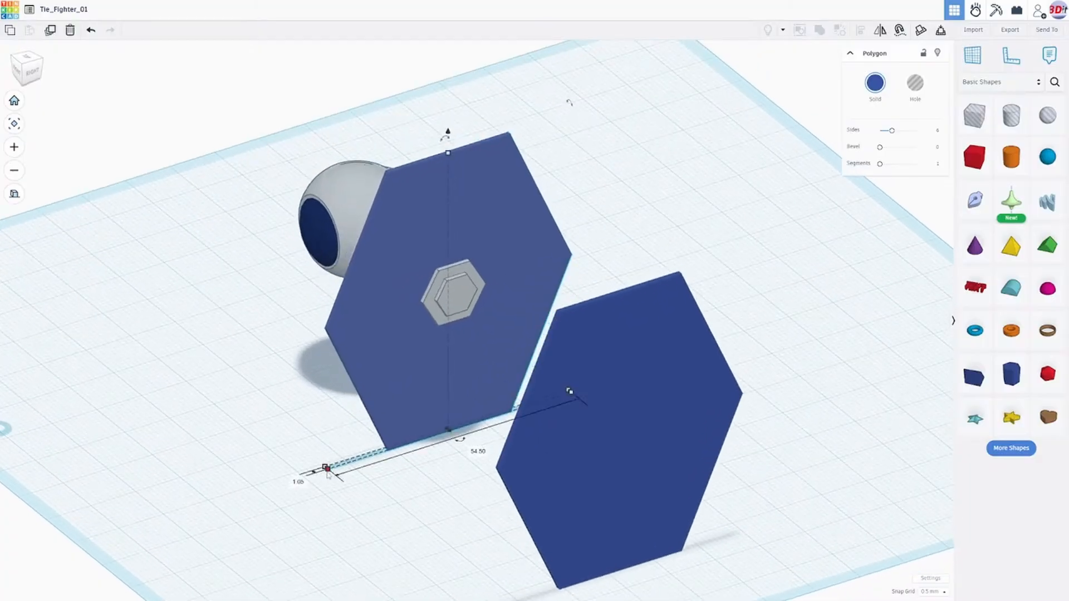
{"action": "scroll", "coordinate": [329, 464], "scroll_direction": "up", "scroll_amount": 3}
{"action": "right_click_drag", "start_coordinate": [254, 496], "coordinate": [226, 509]}
{"action": "middle_click_drag", "start_coordinate": [226, 508], "coordinate": [326, 429]}
{"action": "scroll", "coordinate": [331, 437], "scroll_direction": "up", "scroll_amount": 2}
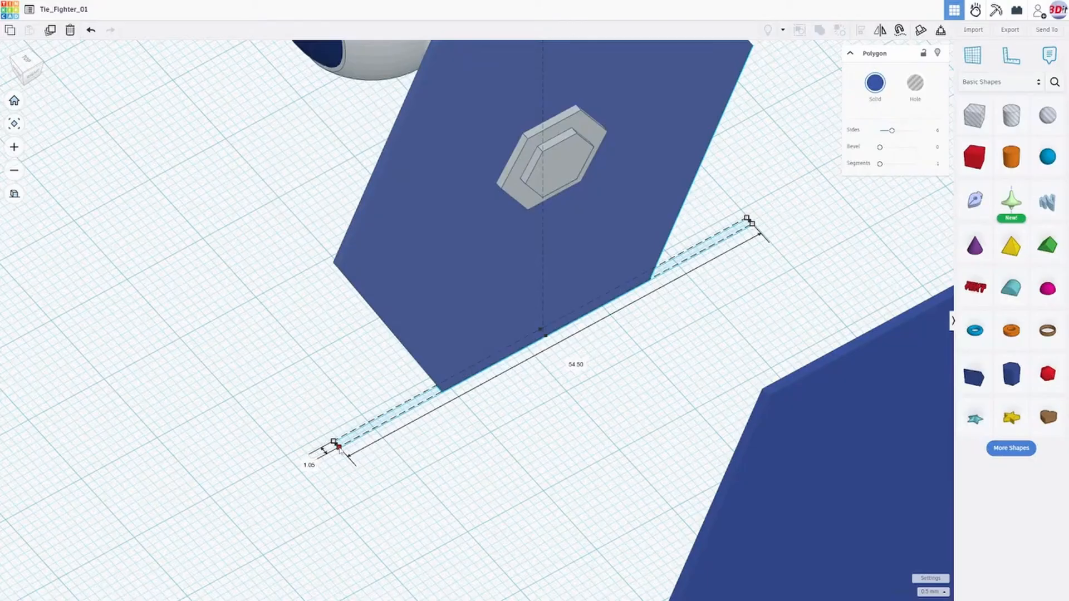
{"action": "left_click_drag", "start_coordinate": [338, 447], "coordinate": [145, 555], "text": "shift"}
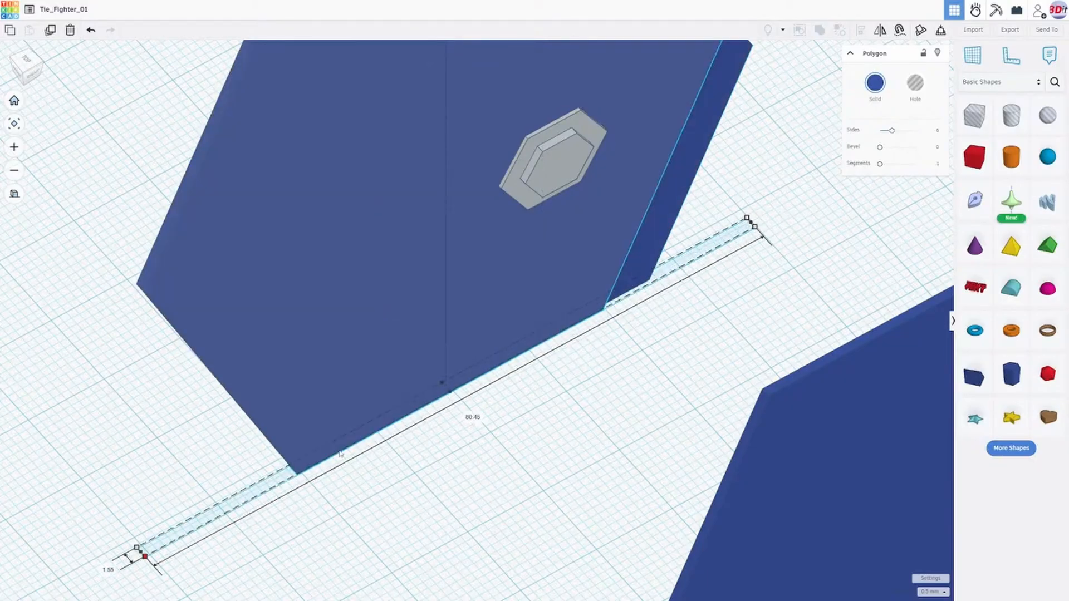
{"action": "scroll", "coordinate": [559, 365], "scroll_direction": "down", "scroll_amount": 6}
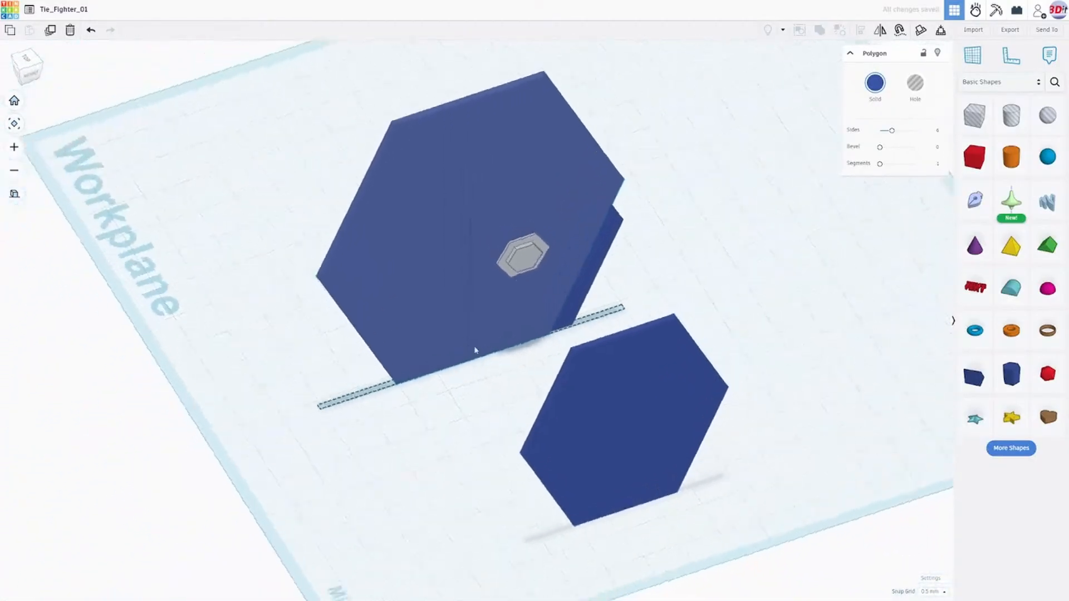
- Undo the proportional enlargement of the wing copy behind the hub
{"action": "right_click_drag", "start_coordinate": [475, 350], "coordinate": [451, 318]}
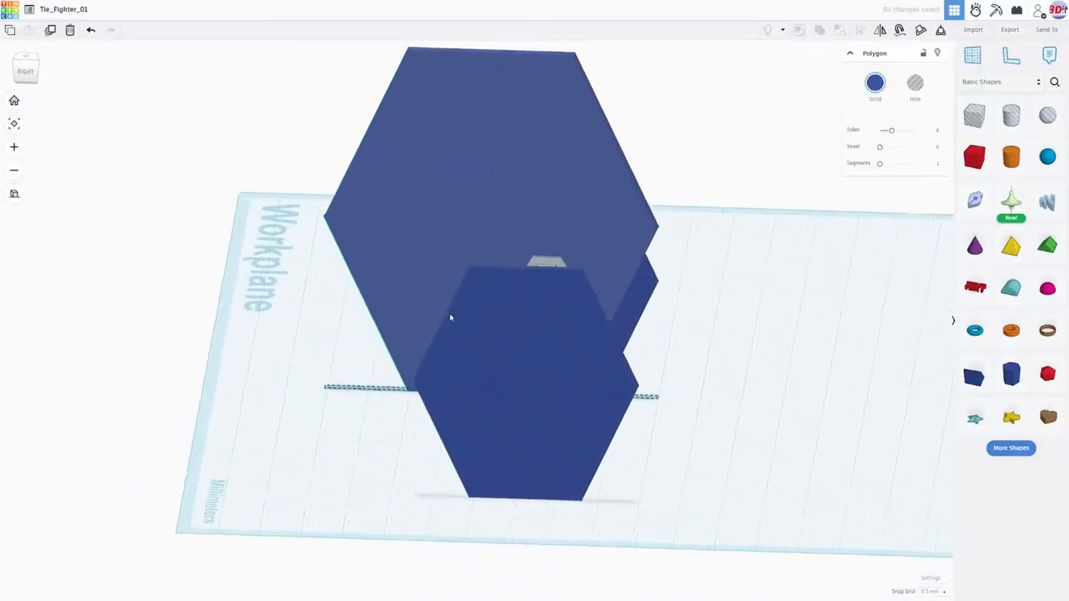
{"action": "key", "text": "ctrl+z"}
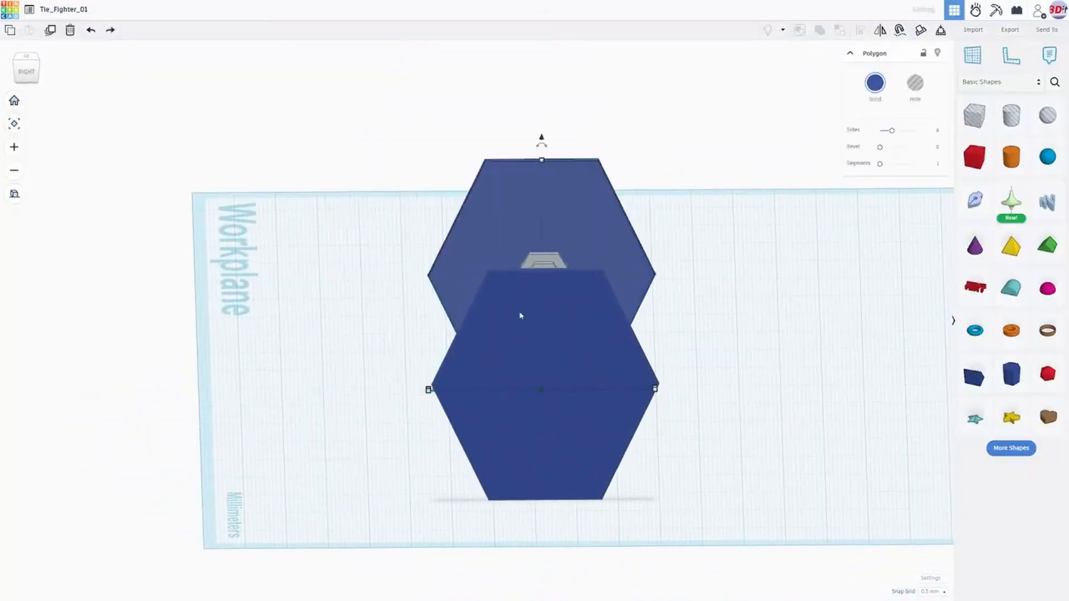
{"action": "right_click_drag", "start_coordinate": [496, 302], "coordinate": [523, 405]}
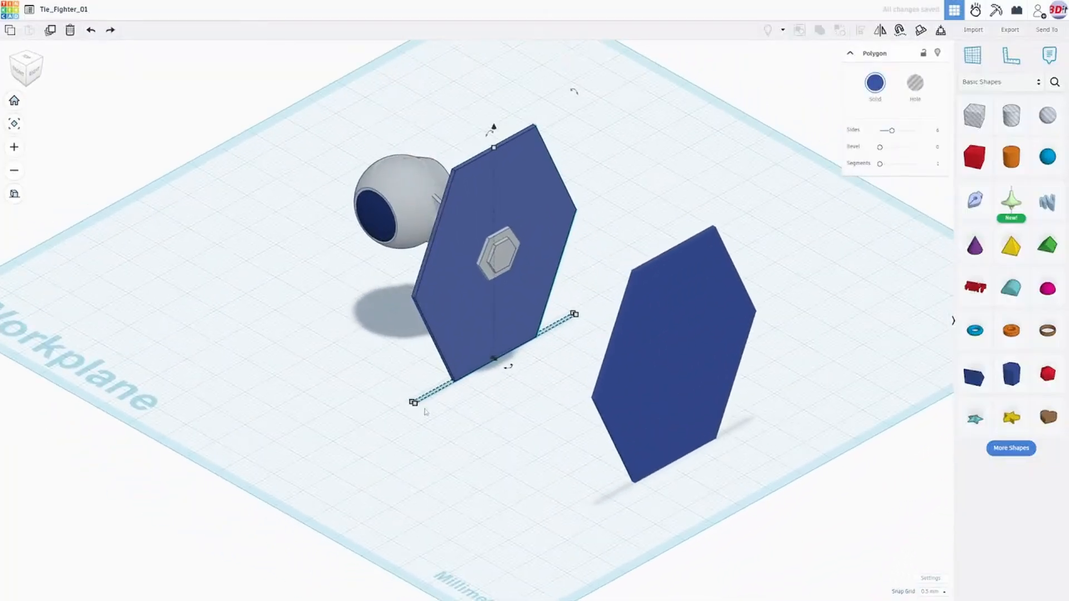
- Try to widen the wing copy behind the hub to 54.75 mm from one end of its base, and undo it
{"action": "scroll", "coordinate": [425, 412], "scroll_direction": "up", "scroll_amount": 3}
{"action": "right_click_drag", "start_coordinate": [428, 432], "coordinate": [398, 462]}
{"action": "scroll", "coordinate": [389, 472], "scroll_direction": "up", "scroll_amount": 3}
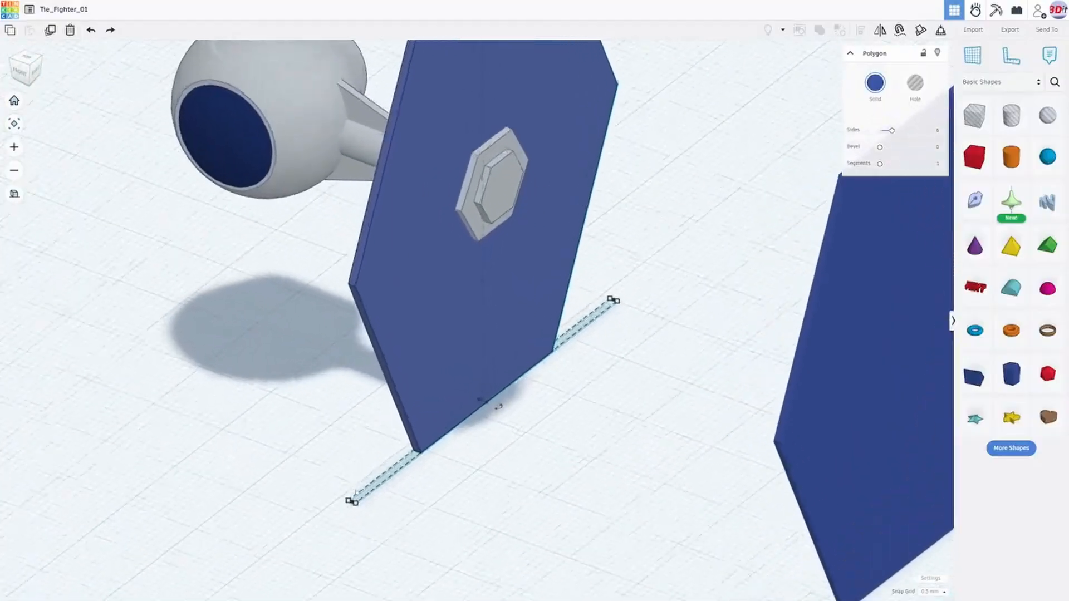
{"action": "middle_click_drag", "start_coordinate": [438, 495], "coordinate": [593, 396]}
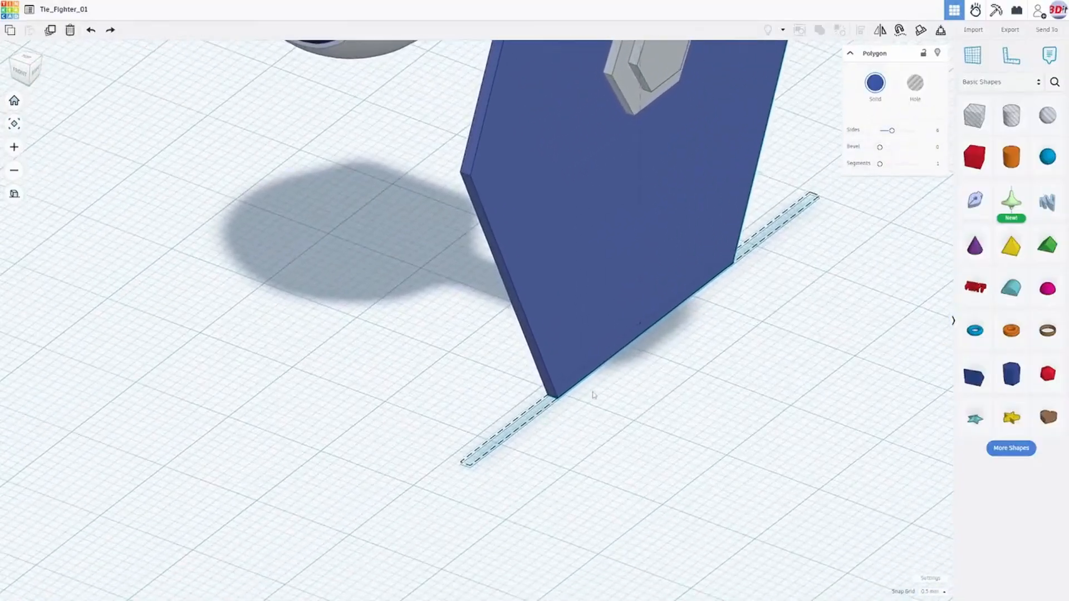
{"action": "right_click_drag", "start_coordinate": [594, 396], "coordinate": [551, 441]}
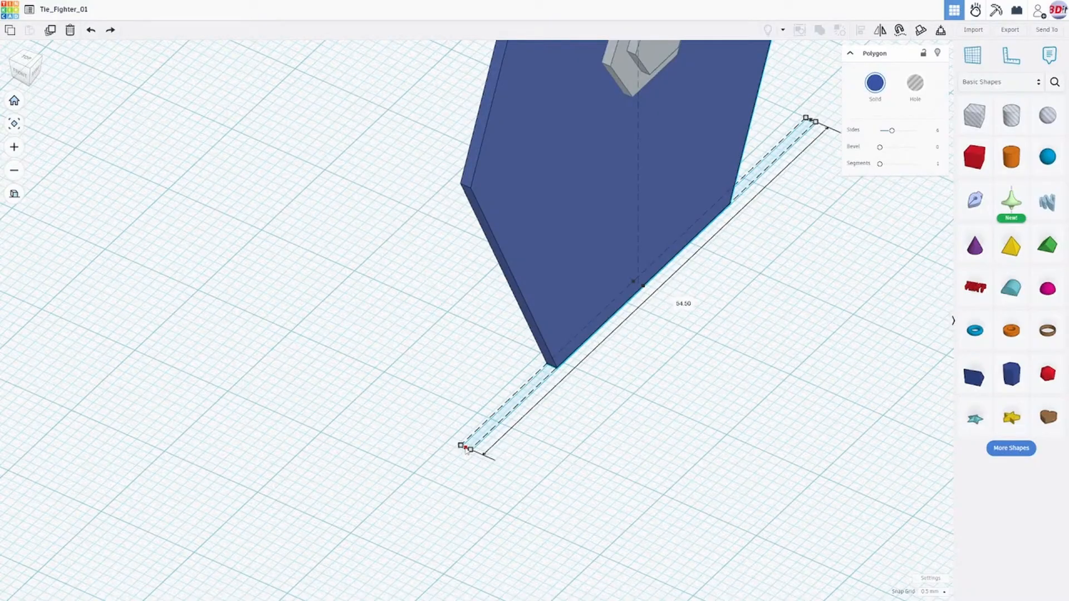
{"action": "left_click_drag", "start_coordinate": [466, 449], "coordinate": [467, 451]}
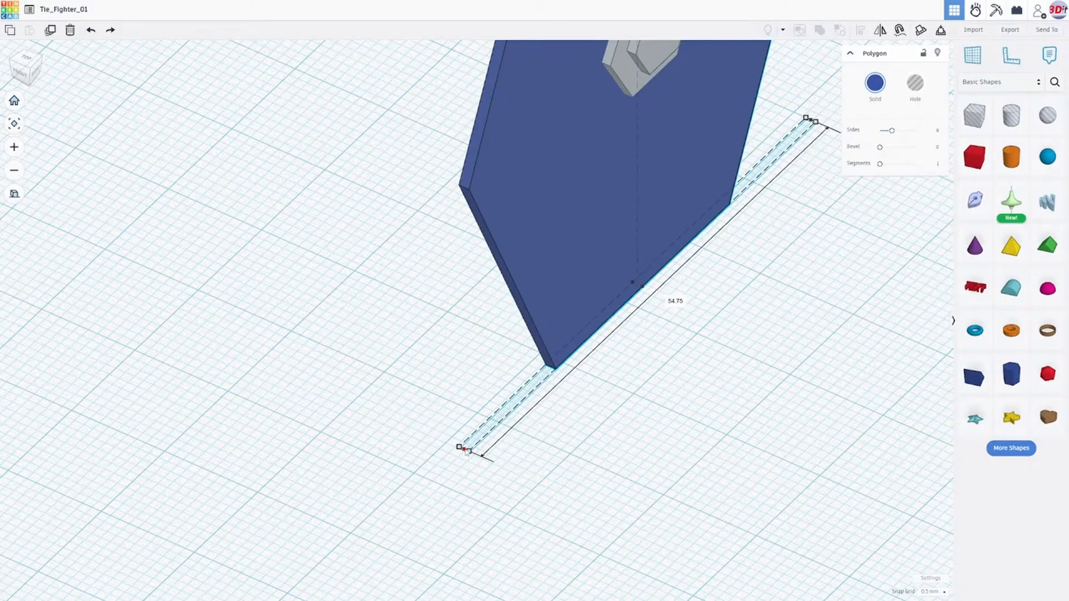
{"action": "left_click_drag", "start_coordinate": [467, 451], "coordinate": [464, 454]}
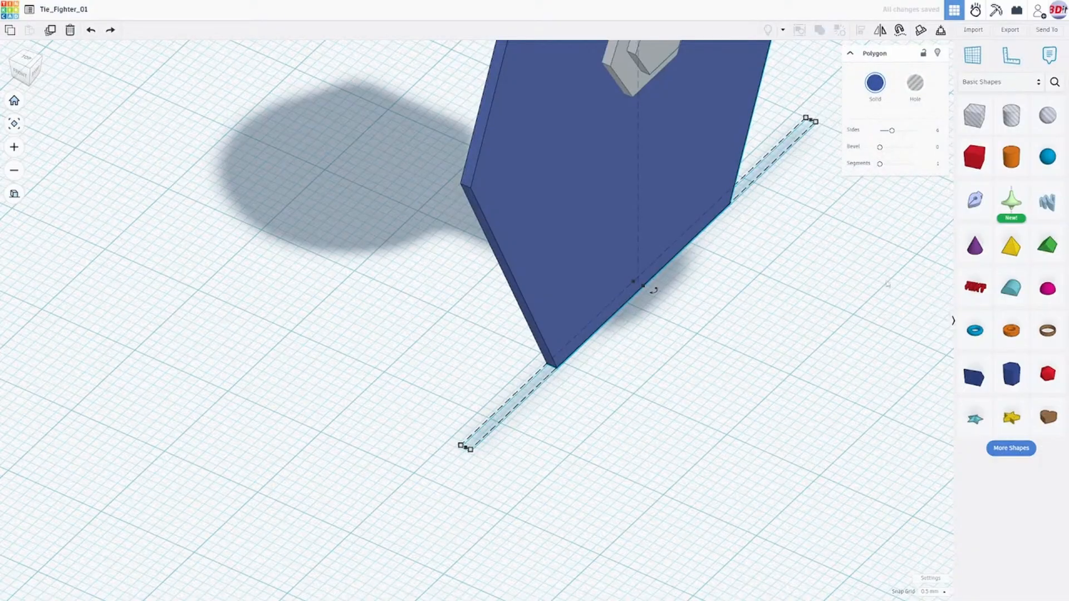
{"action": "key", "text": "ctrl+z"}
- Thicken the in-place wing copy on its outer and inner faces to 2.00 mm
{"action": "scroll", "coordinate": [893, 273], "scroll_direction": "down", "scroll_amount": 3}
{"action": "right_click_drag", "start_coordinate": [890, 273], "coordinate": [956, 263]}
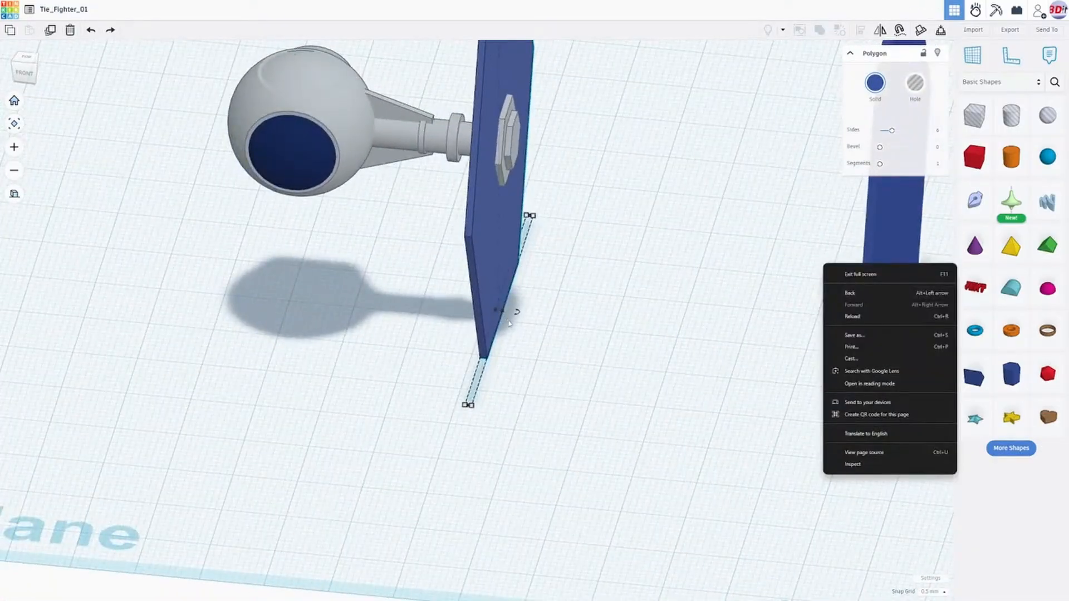
{"action": "scroll", "coordinate": [514, 326], "scroll_direction": "up", "scroll_amount": 5}
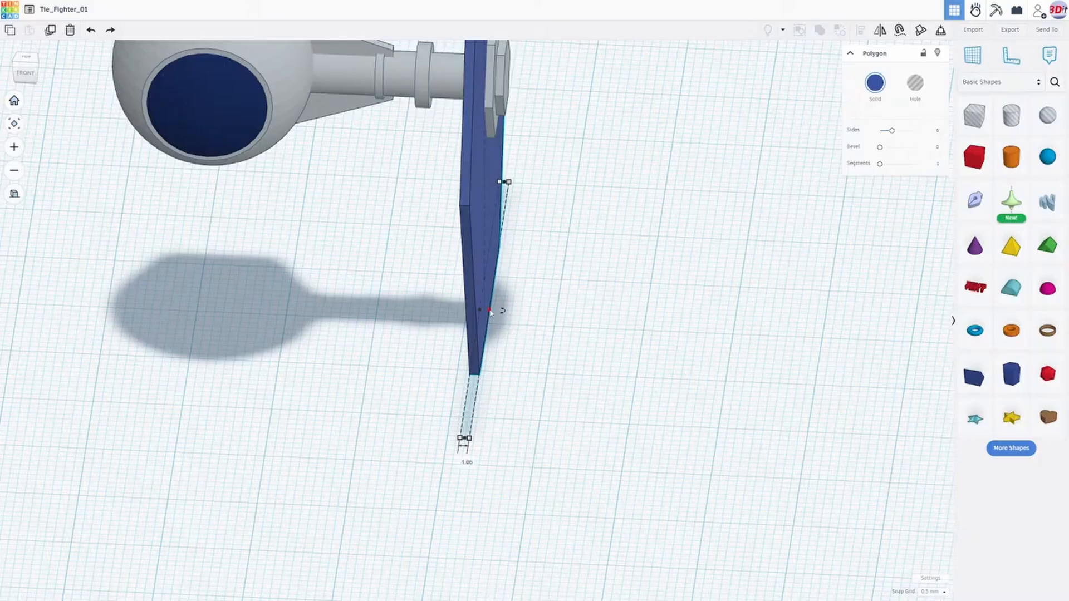
{"action": "left_click_drag", "start_coordinate": [490, 310], "coordinate": [491, 311]}
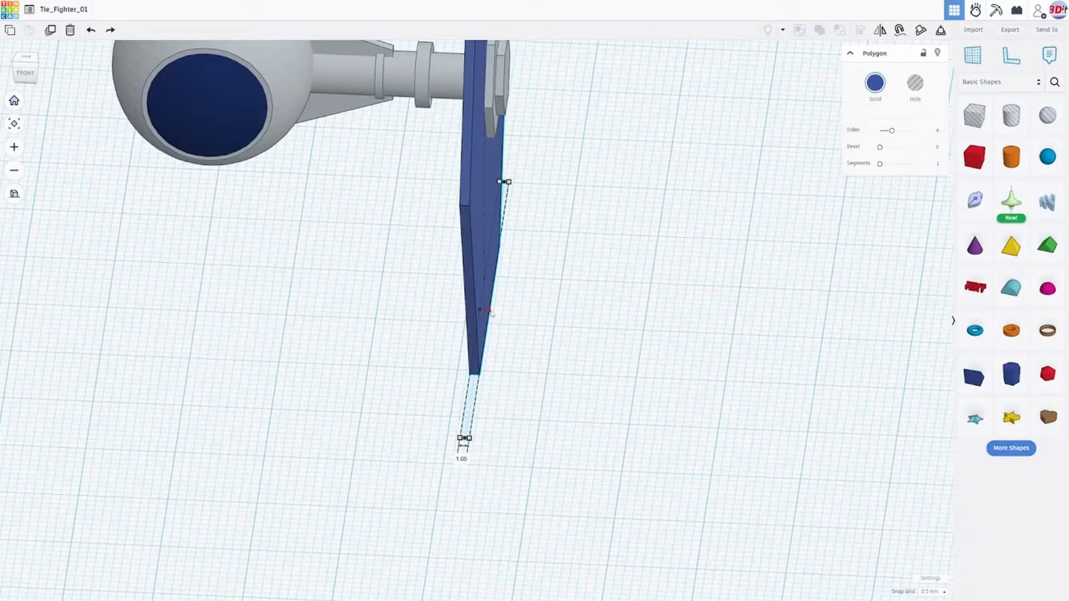
{"action": "left_click_drag", "start_coordinate": [491, 311], "coordinate": [496, 311]}
{"action": "right_click_drag", "start_coordinate": [541, 337], "coordinate": [583, 334]}
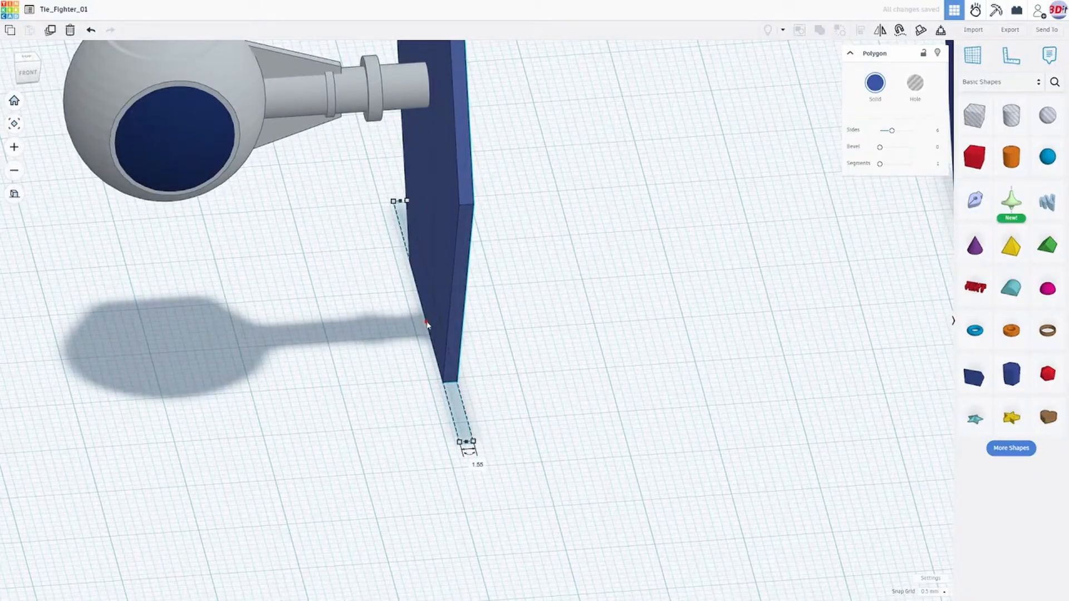
{"action": "left_click_drag", "start_coordinate": [427, 325], "coordinate": [423, 325]}
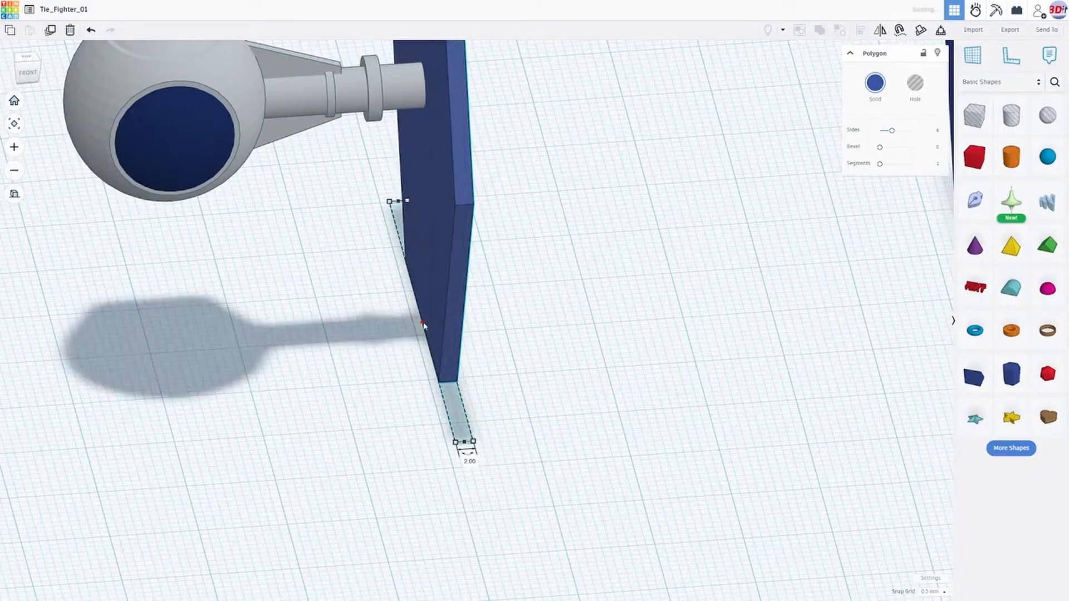
- Widen the thickened wing copy at both ends of its base to 55.00 mm
{"action": "right_click_drag", "start_coordinate": [591, 350], "coordinate": [413, 336]}
{"action": "scroll", "coordinate": [414, 337], "scroll_direction": "down", "scroll_amount": 3}
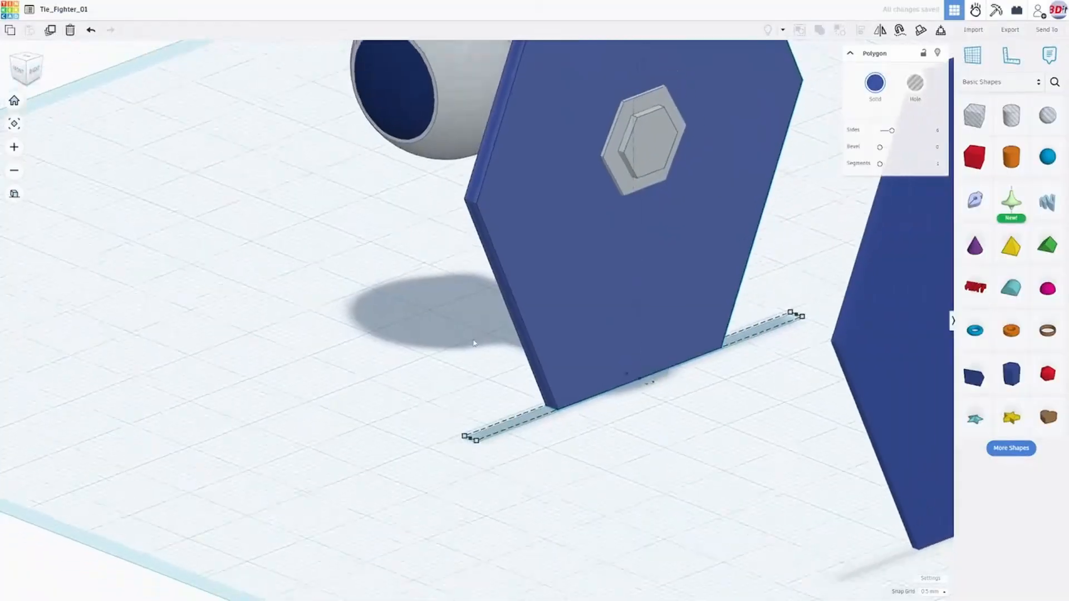
{"action": "right_click_drag", "start_coordinate": [506, 353], "coordinate": [501, 391]}
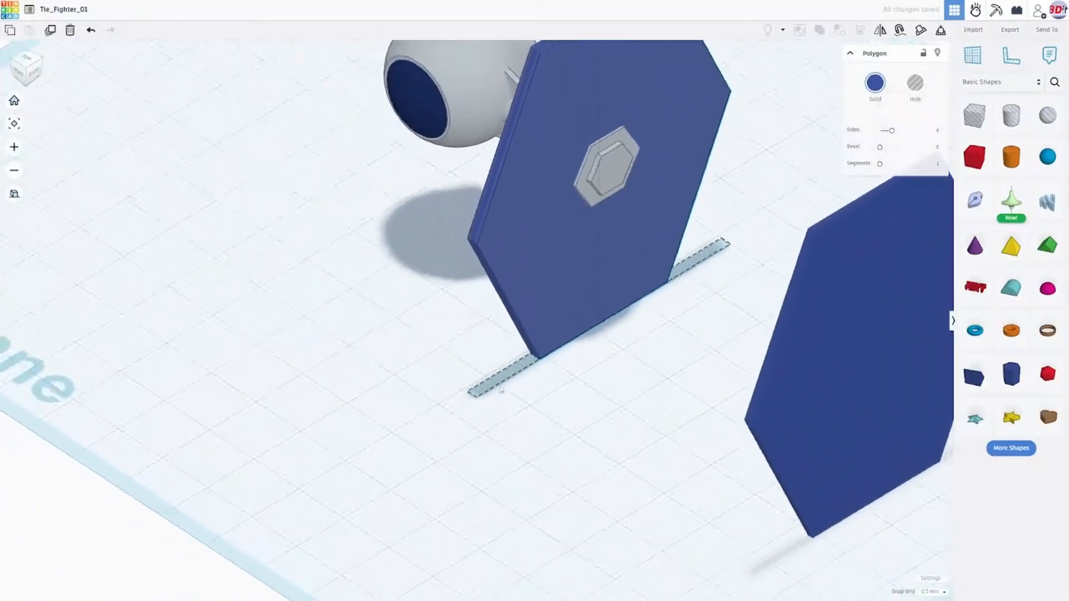
{"action": "scroll", "coordinate": [482, 434], "scroll_direction": "up", "scroll_amount": 4}
{"action": "mouse_move", "coordinate": [471, 427]}
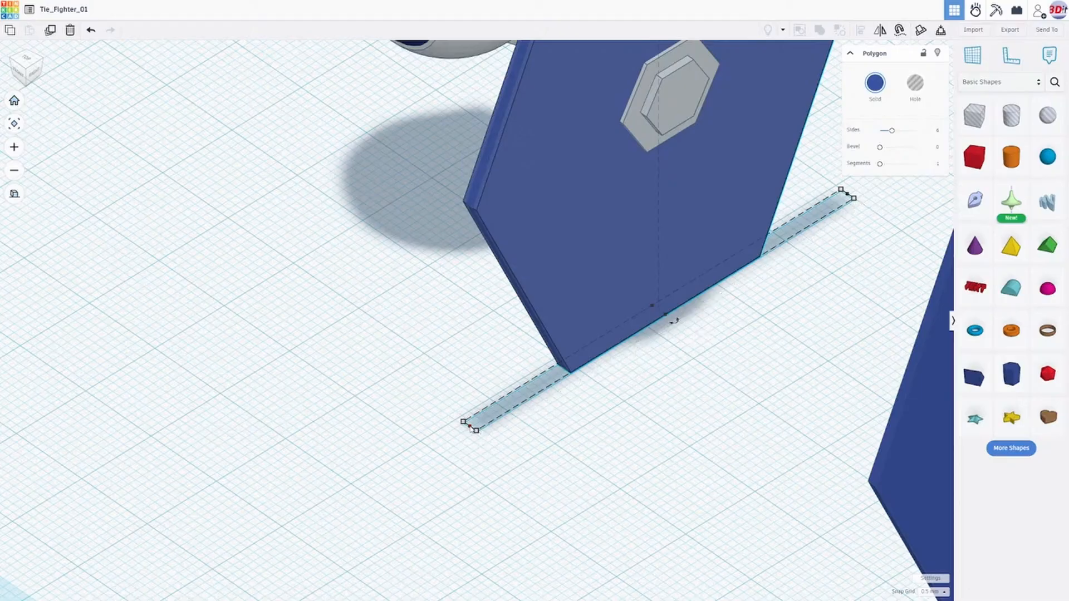
{"action": "left_click_drag", "start_coordinate": [470, 428], "coordinate": [469, 429]}
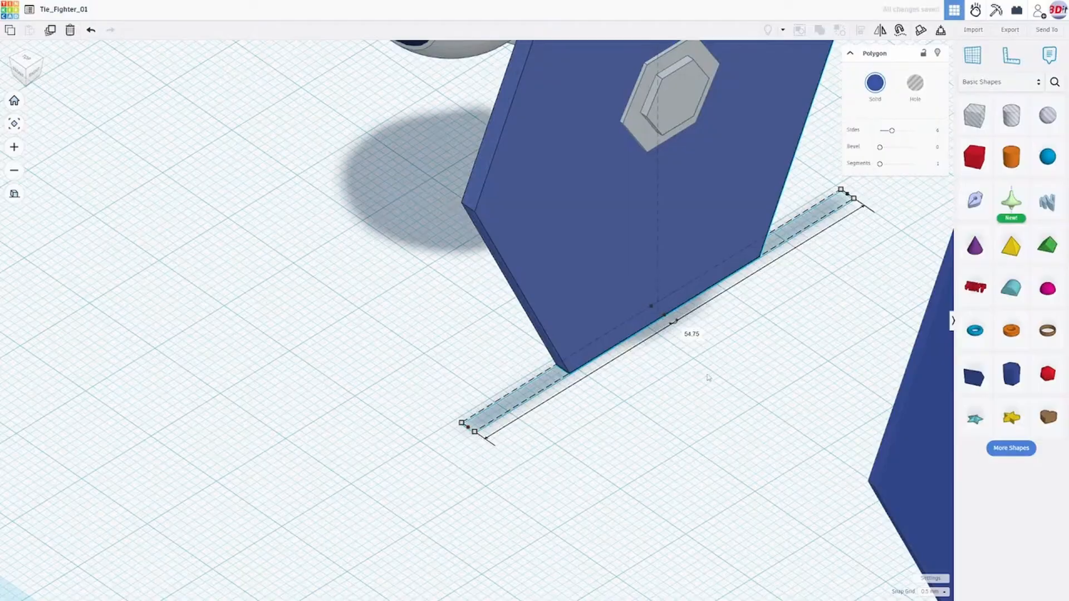
{"action": "right_click_drag", "start_coordinate": [708, 376], "coordinate": [651, 383]}
{"action": "right_click_drag", "start_coordinate": [730, 346], "coordinate": [771, 302]}
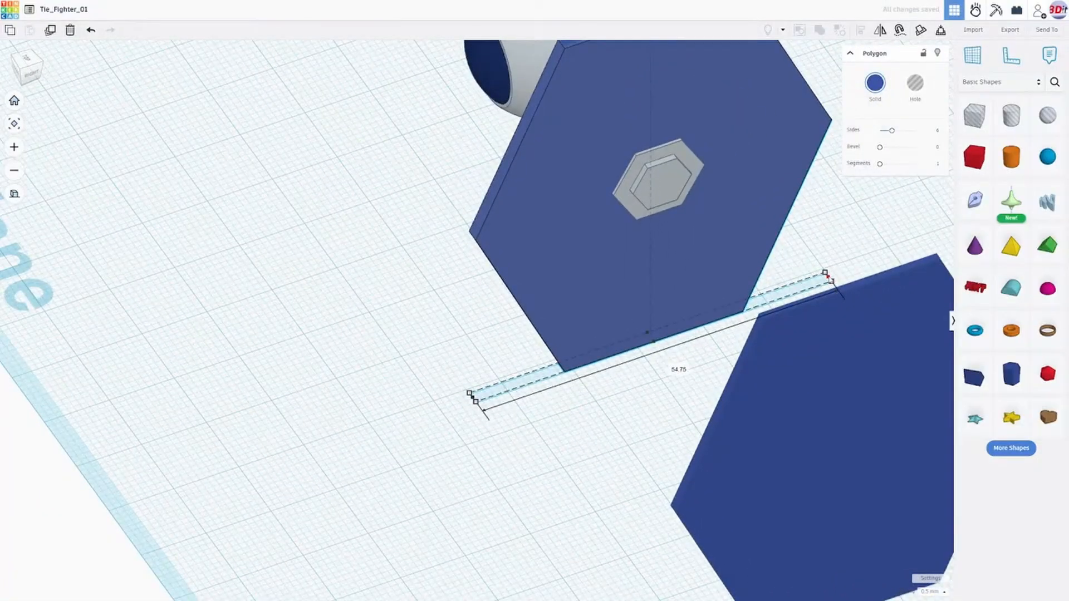
{"action": "left_click_drag", "start_coordinate": [826, 274], "coordinate": [828, 274]}
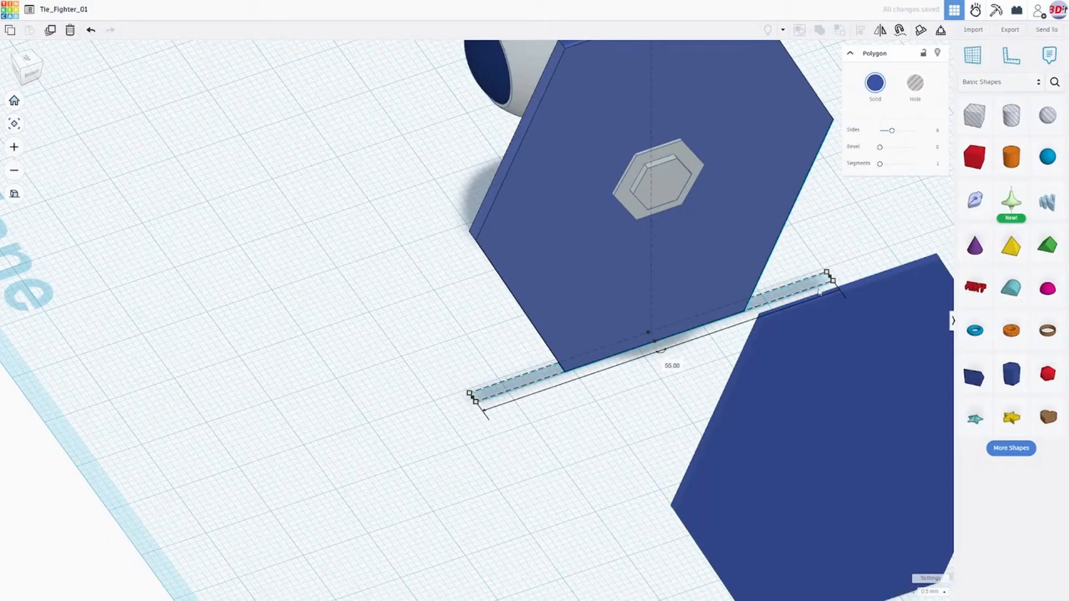
- Raise the upper edge of the thickened wing copy to a height of 61.25 mm
{"action": "right_click_drag", "start_coordinate": [774, 302], "coordinate": [619, 365]}
{"action": "right_click_drag", "start_coordinate": [618, 366], "coordinate": [675, 320]}
{"action": "scroll", "coordinate": [672, 311], "scroll_direction": "up", "scroll_amount": 3}
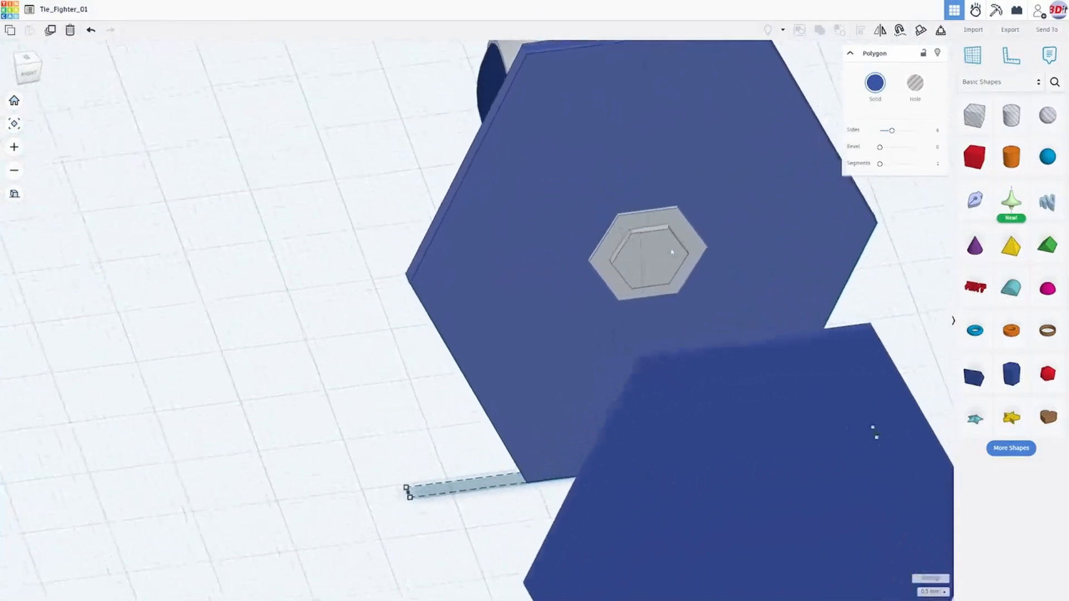
{"action": "scroll", "coordinate": [662, 239], "scroll_direction": "down", "scroll_amount": 3}
{"action": "mouse_move", "coordinate": [609, 94]}
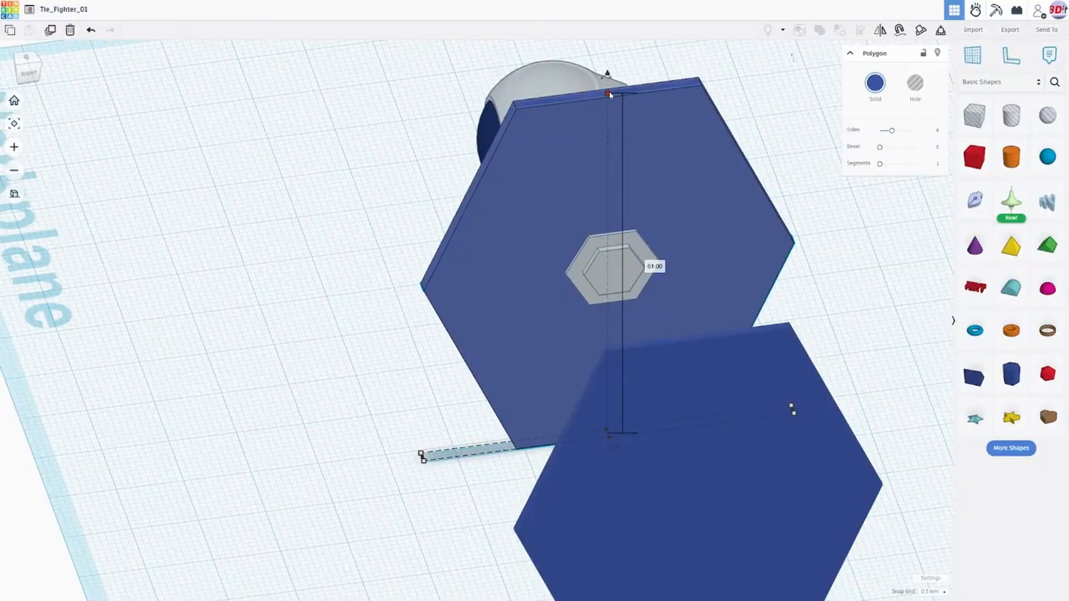
{"action": "left_click_drag", "start_coordinate": [609, 94], "coordinate": [609, 91]}
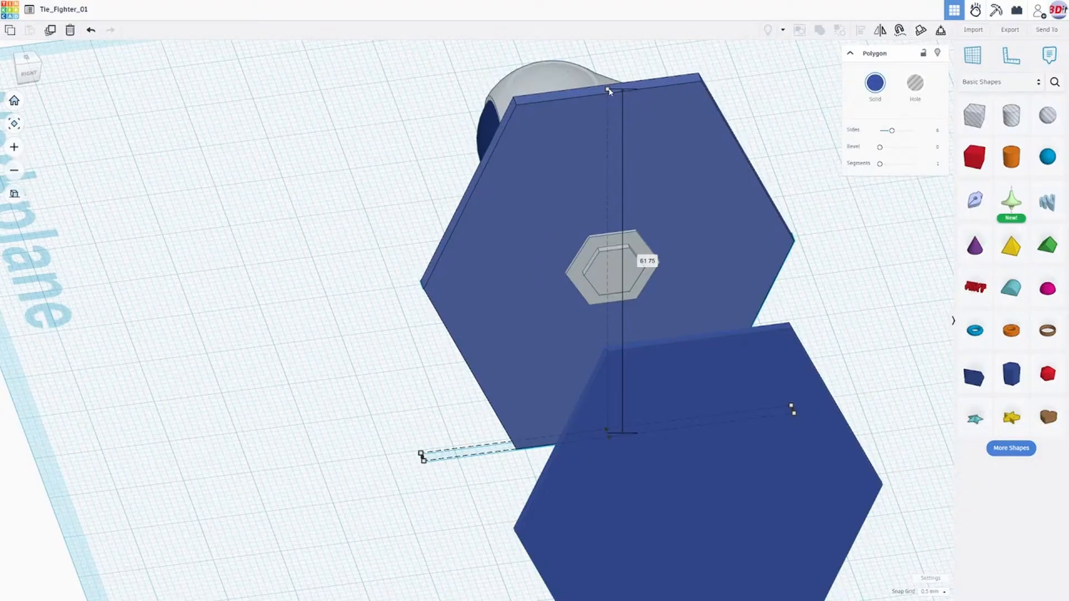
{"action": "left_click_drag", "start_coordinate": [609, 91], "coordinate": [609, 93]}
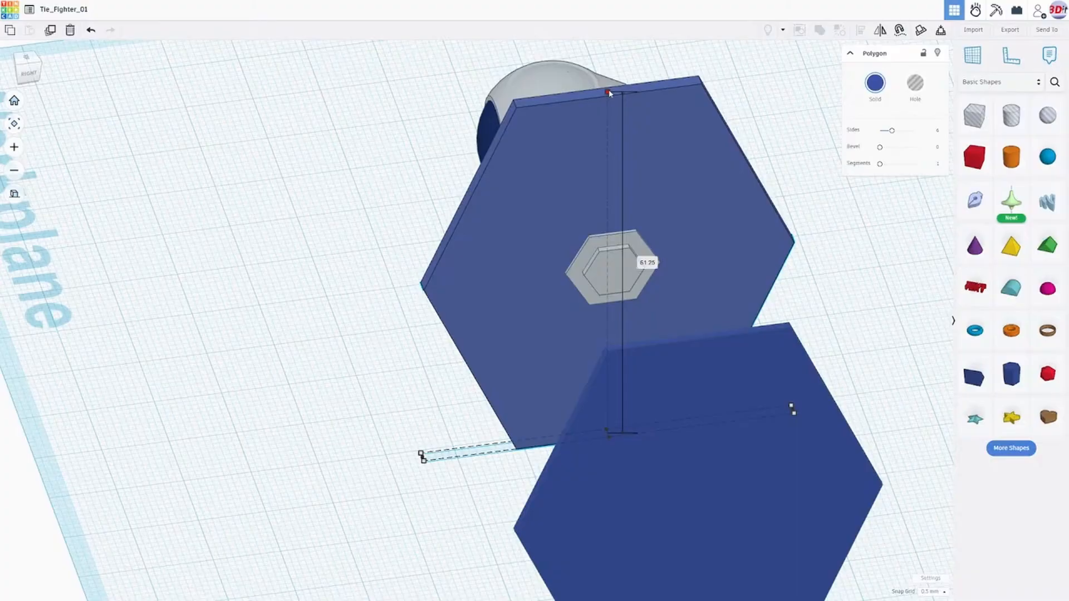
{"action": "right_click_drag", "start_coordinate": [587, 167], "coordinate": [665, 214]}
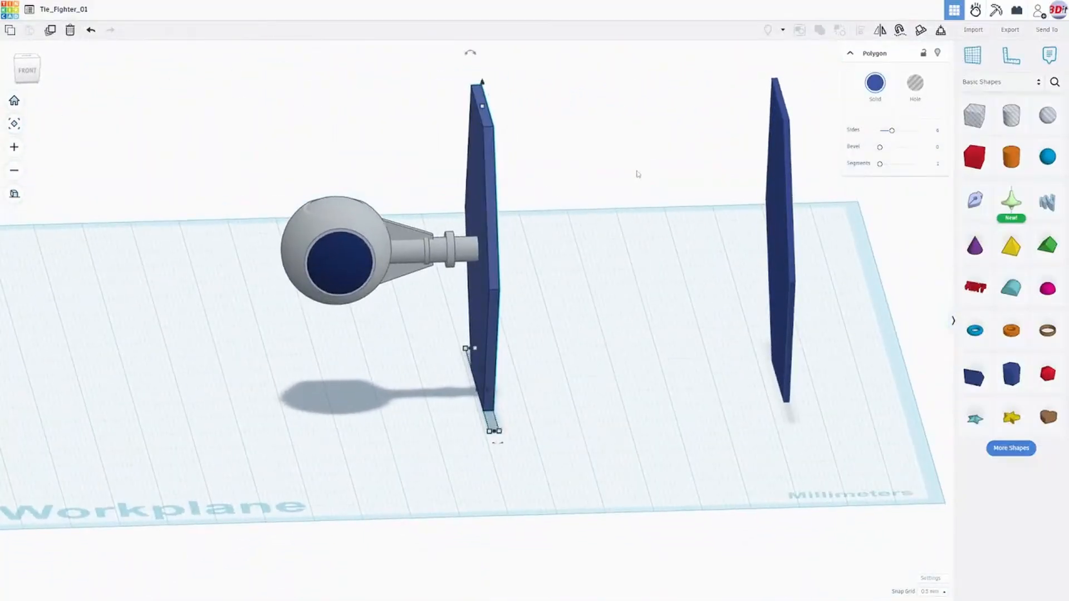
{"action": "scroll", "coordinate": [573, 185], "scroll_direction": "up", "scroll_amount": 3}
{"action": "right_click_drag", "start_coordinate": [574, 185], "coordinate": [564, 128]}
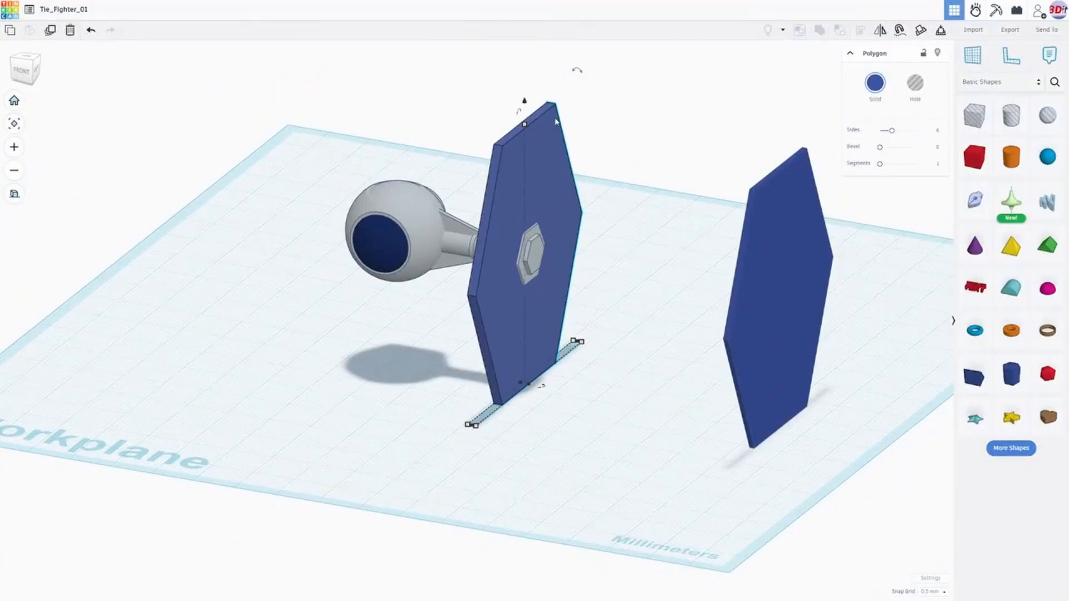
- Select and remove the enlarged wing copy around the hub, keeping the original panel
{"action": "left_click", "coordinate": [634, 208]}
{"action": "left_click", "coordinate": [569, 177]}
{"action": "left_click_drag", "start_coordinate": [566, 209], "coordinate": [565, 203]}
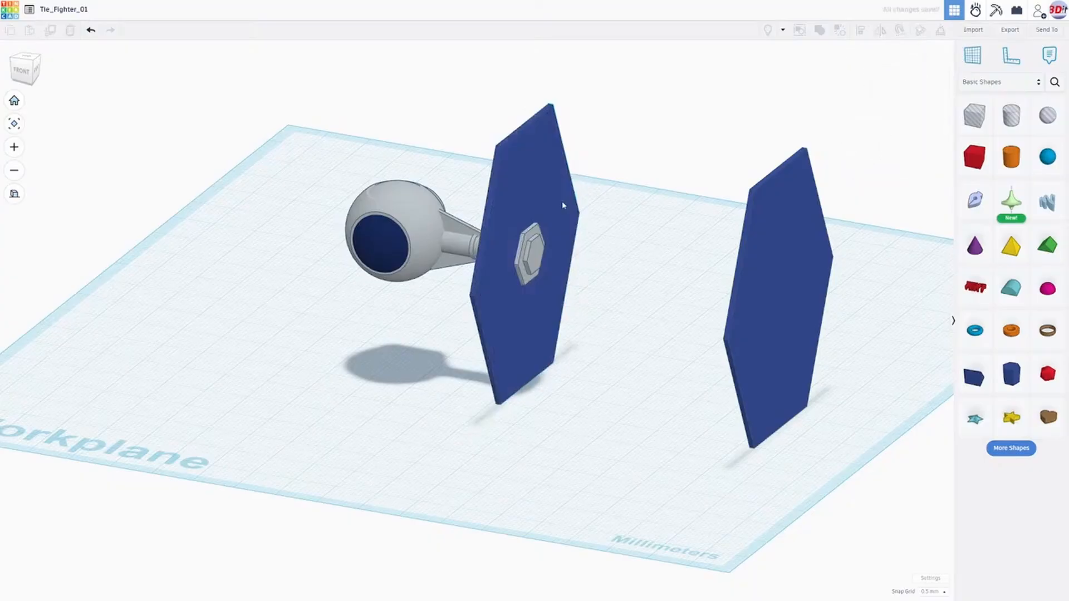
- Set the snap grid to 1.0 mm for resizing the hexagonal wing panel behind the hub
{"action": "right_click_drag", "start_coordinate": [632, 212], "coordinate": [683, 303]}
{"action": "scroll", "coordinate": [521, 301], "scroll_direction": "up", "scroll_amount": 3}
{"action": "right_click_drag", "start_coordinate": [488, 359], "coordinate": [496, 415]}
{"action": "scroll", "coordinate": [578, 400], "scroll_direction": "up", "scroll_amount": 5}
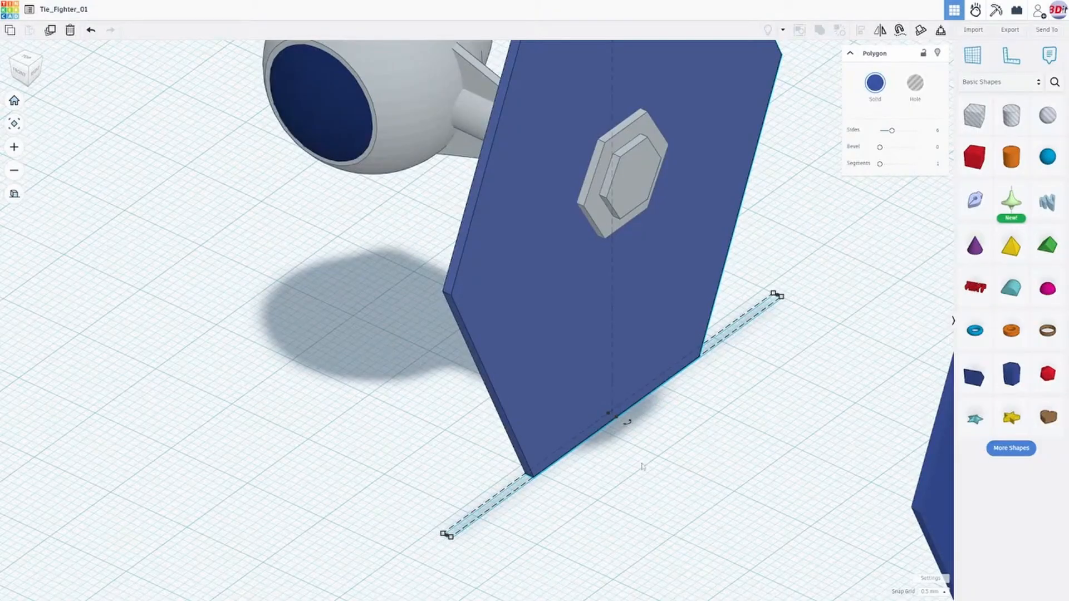
{"action": "left_click", "coordinate": [941, 592]}
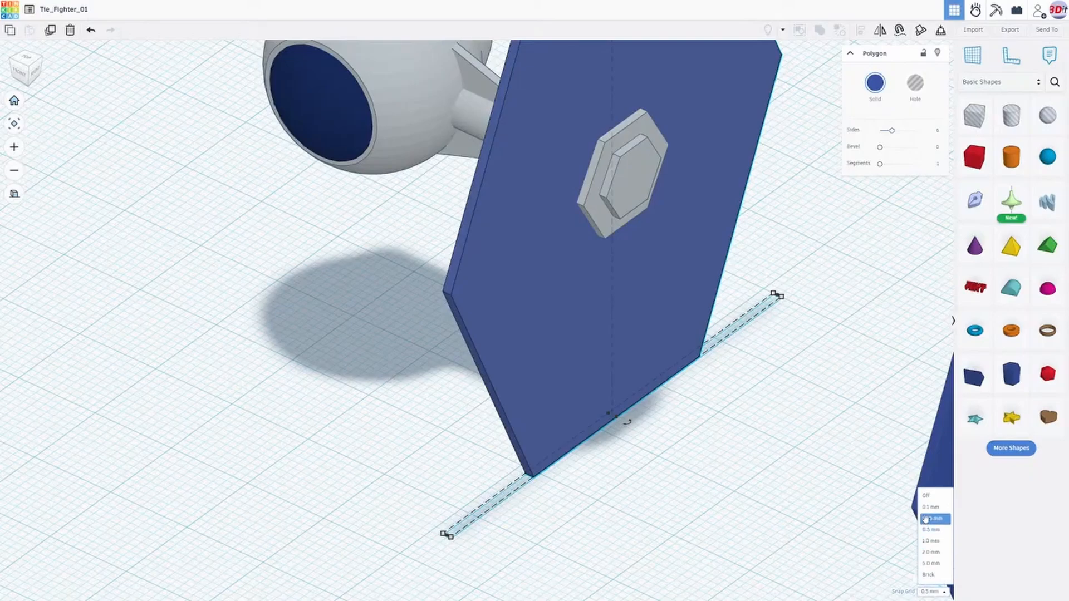
{"action": "left_click", "coordinate": [928, 541]}
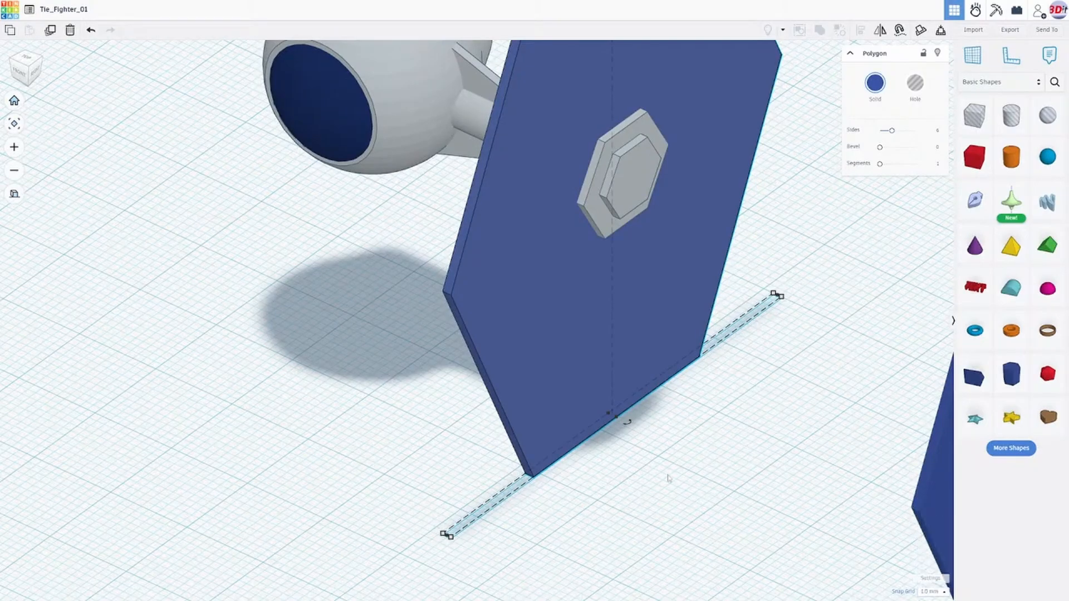
- Thicken the wing panel behind the hub outward to 1.55 mm, and extend its inner face slightly toward the cockpit
{"action": "right_click_drag", "start_coordinate": [627, 440], "coordinate": [589, 363]}
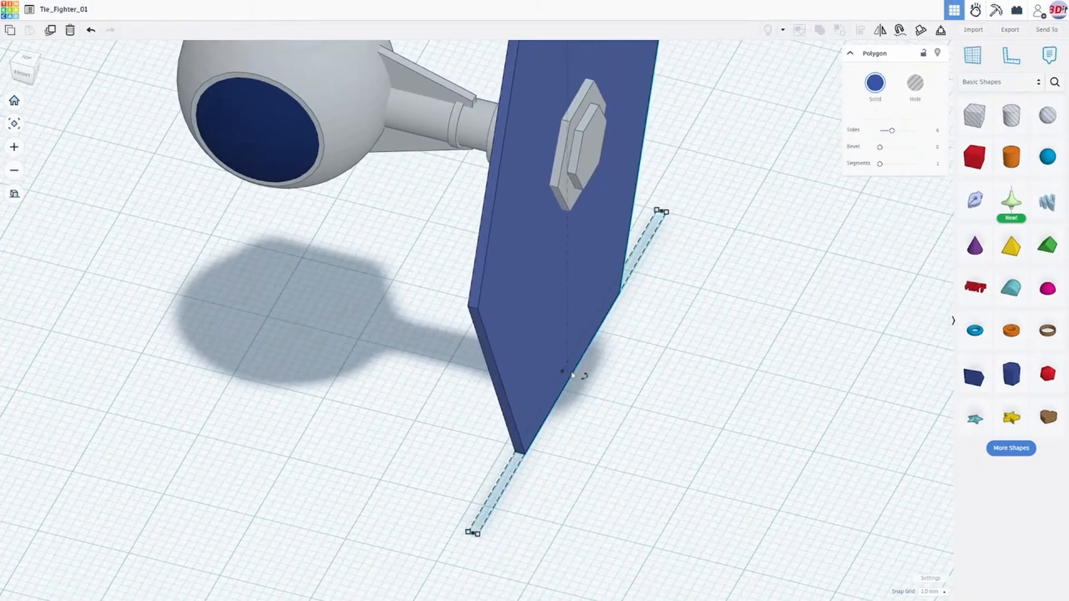
{"action": "left_click_drag", "start_coordinate": [574, 377], "coordinate": [576, 377]}
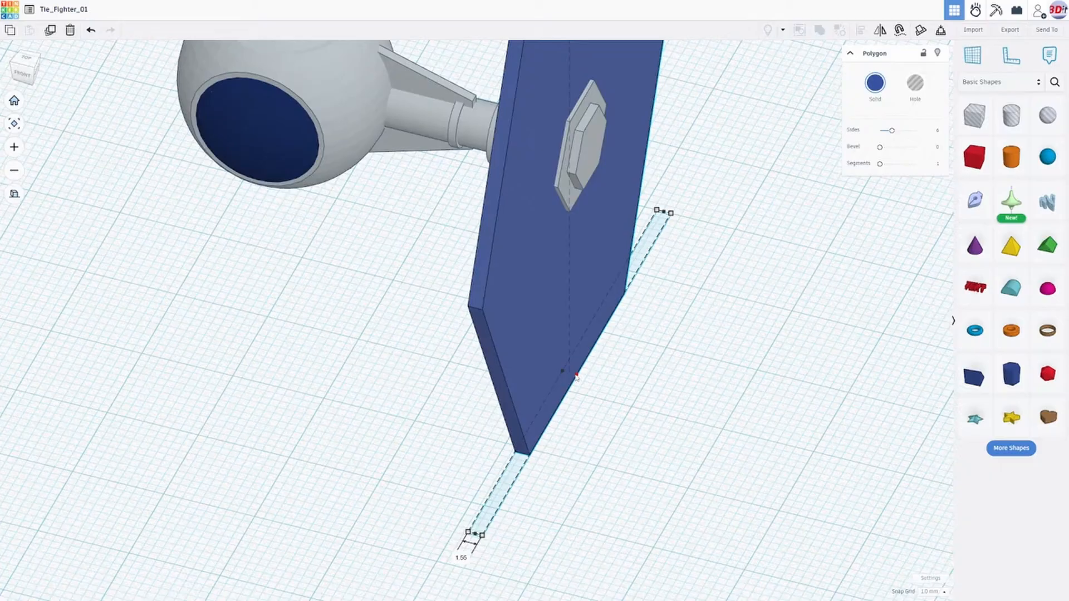
{"action": "left_click_drag", "start_coordinate": [576, 378], "coordinate": [577, 378]}
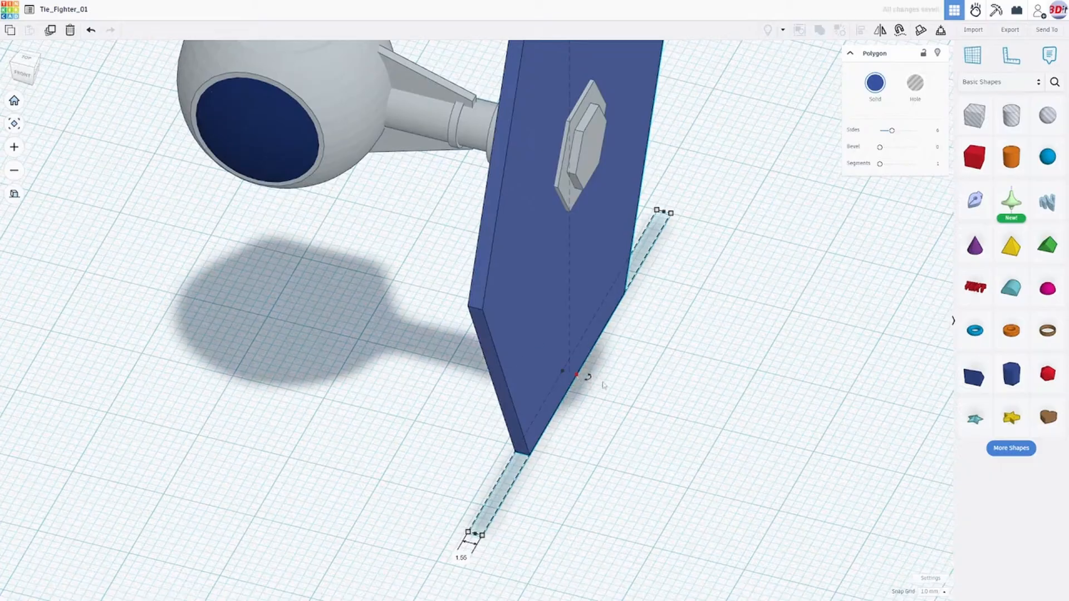
{"action": "right_click_drag", "start_coordinate": [411, 433], "coordinate": [506, 425]}
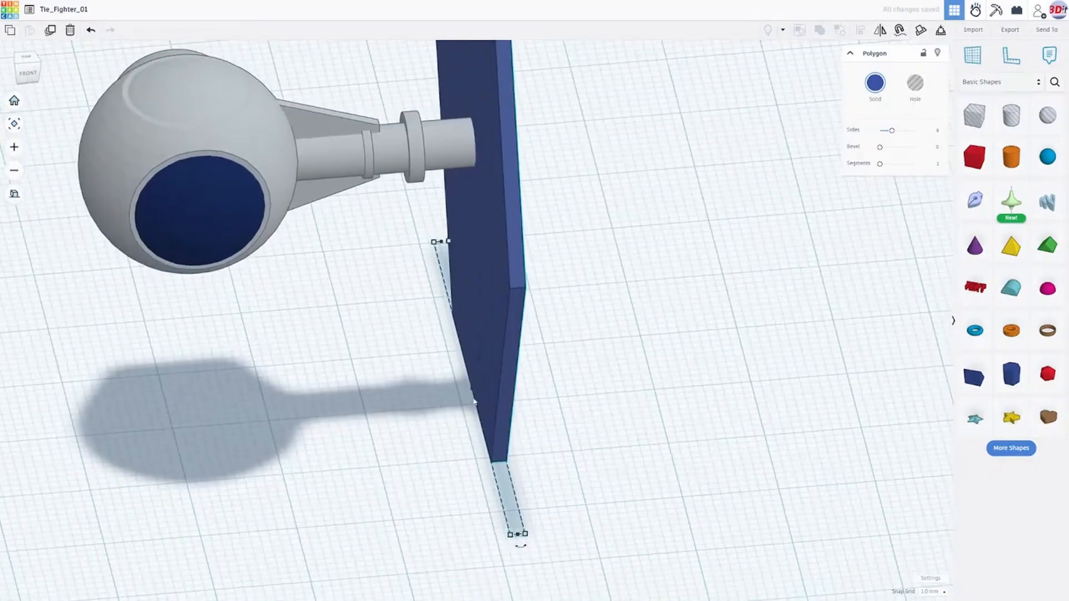
{"action": "left_click_drag", "start_coordinate": [472, 393], "coordinate": [468, 391]}
- Lower the bottom edge of the thickened wing panel to make it 61.25 mm high
{"action": "right_click_drag", "start_coordinate": [623, 429], "coordinate": [588, 486]}
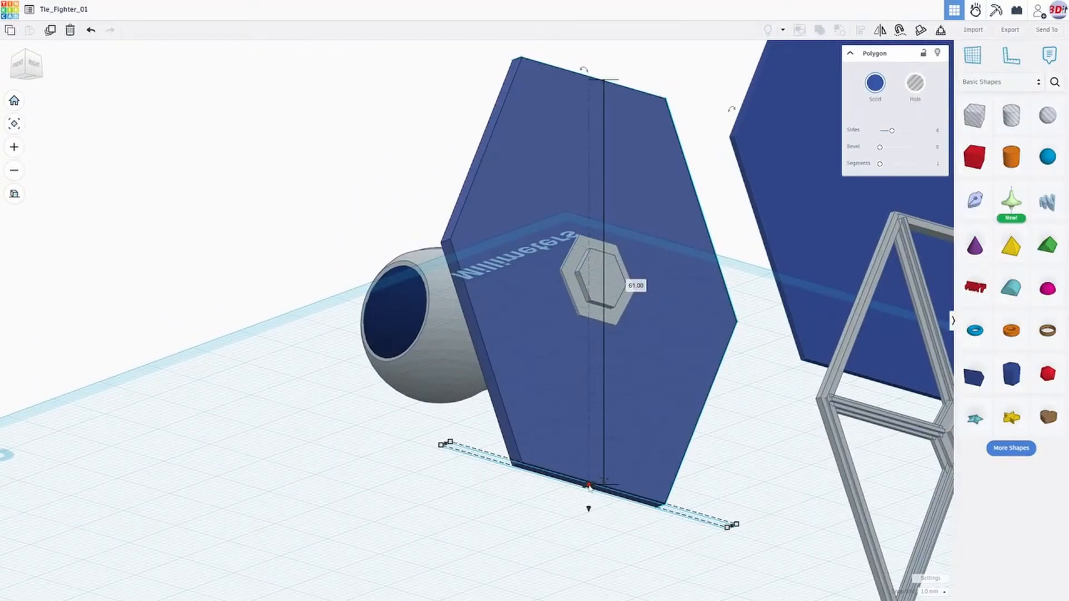
{"action": "left_click_drag", "start_coordinate": [588, 486], "coordinate": [590, 490]}
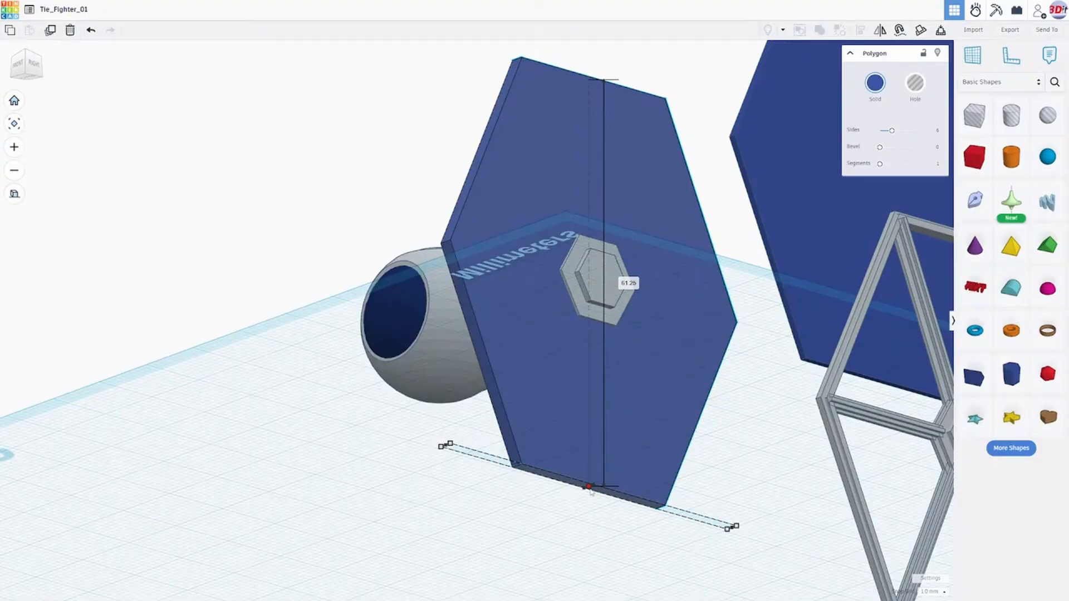
- Raise the thickened wing panel's top edge slightly and widen the panel on both sides to 55.00 mm
{"action": "right_click_drag", "start_coordinate": [620, 453], "coordinate": [565, 109]}
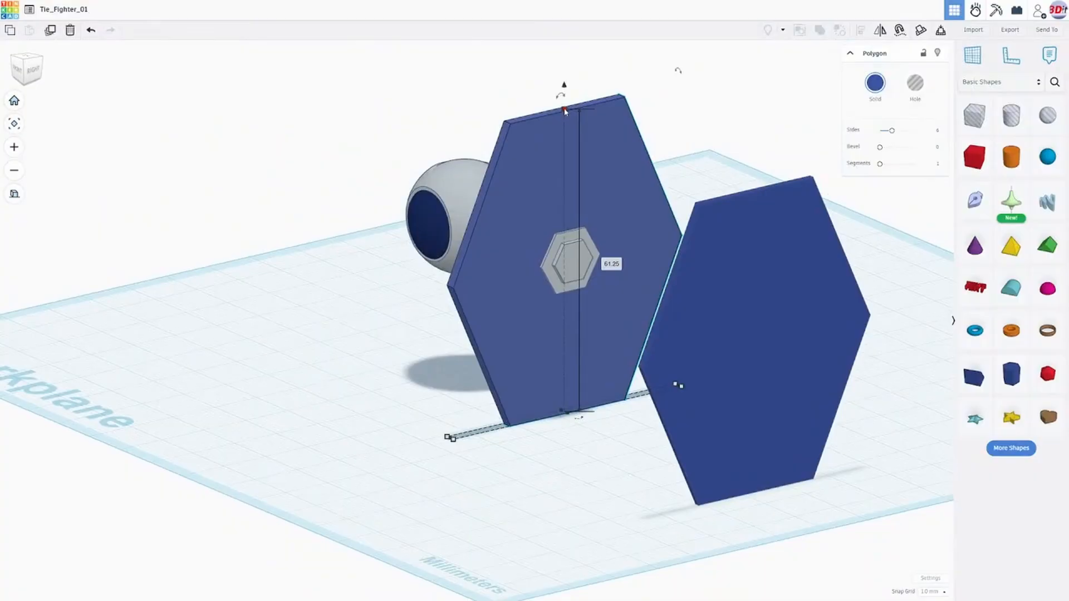
{"action": "left_click_drag", "start_coordinate": [564, 111], "coordinate": [565, 105]}
{"action": "right_click_drag", "start_coordinate": [451, 415], "coordinate": [477, 454]}
{"action": "scroll", "coordinate": [456, 465], "scroll_direction": "up", "scroll_amount": 2}
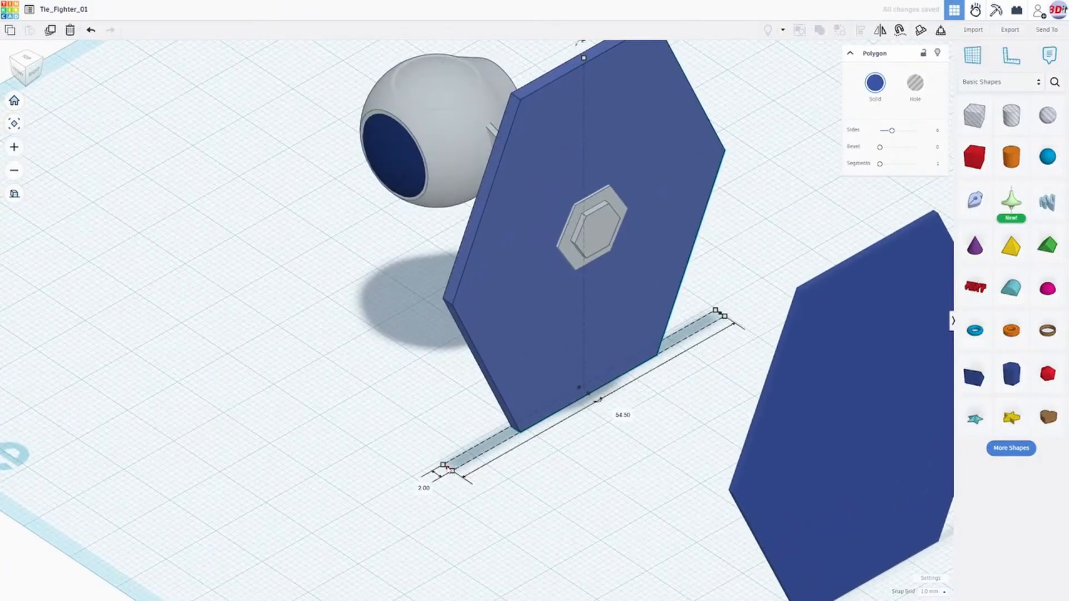
{"action": "left_click_drag", "start_coordinate": [449, 471], "coordinate": [447, 472]}
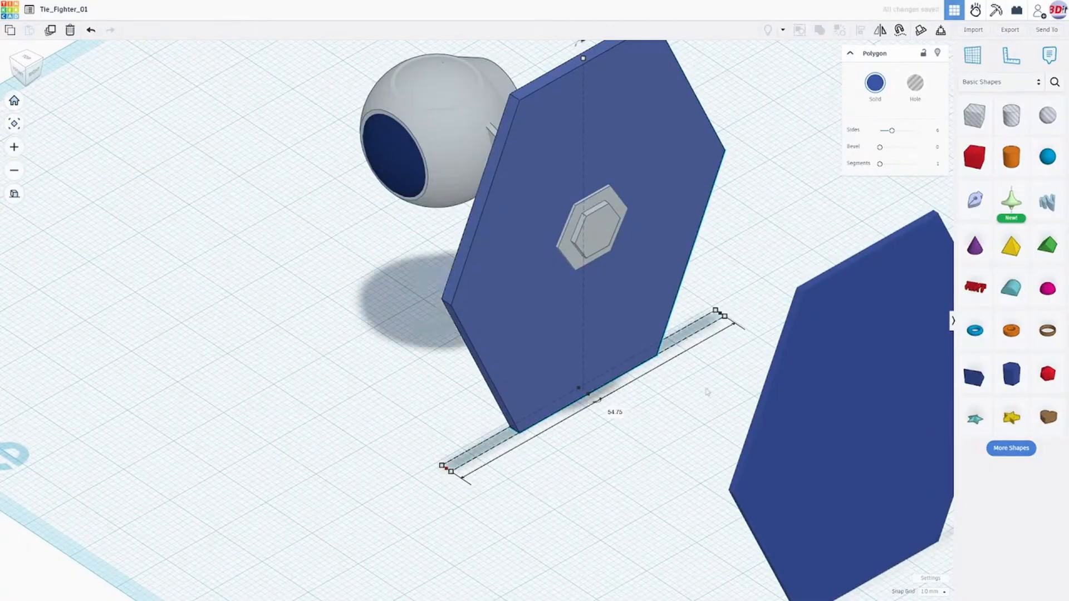
{"action": "left_click_drag", "start_coordinate": [721, 314], "coordinate": [726, 315]}
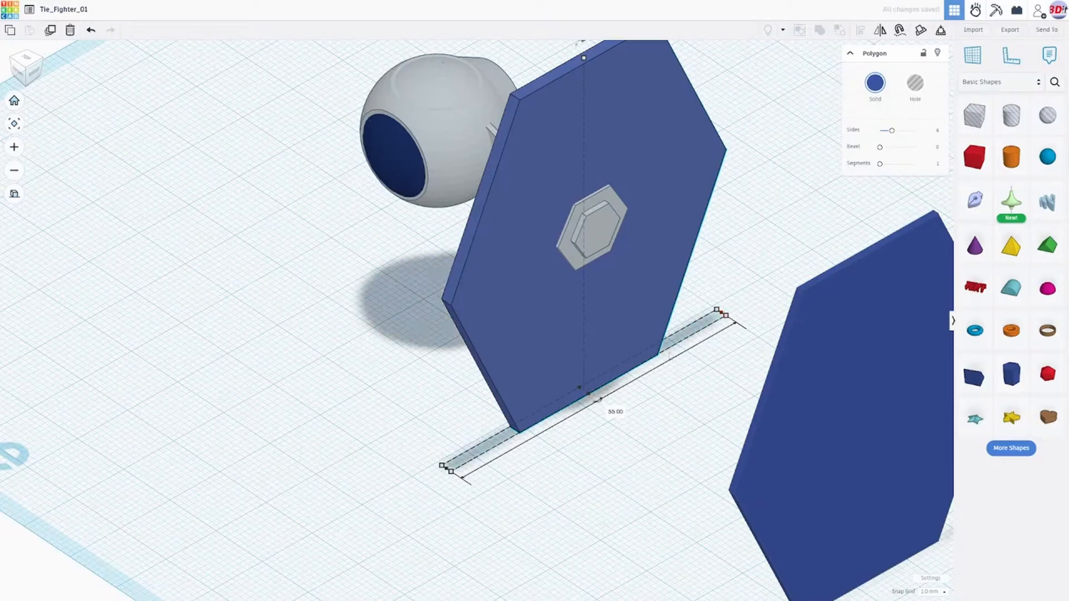
- Move the enlarged wing panel outward past the hub, toward the spare wing panel
{"action": "right_click_drag", "start_coordinate": [623, 334], "coordinate": [707, 330]}
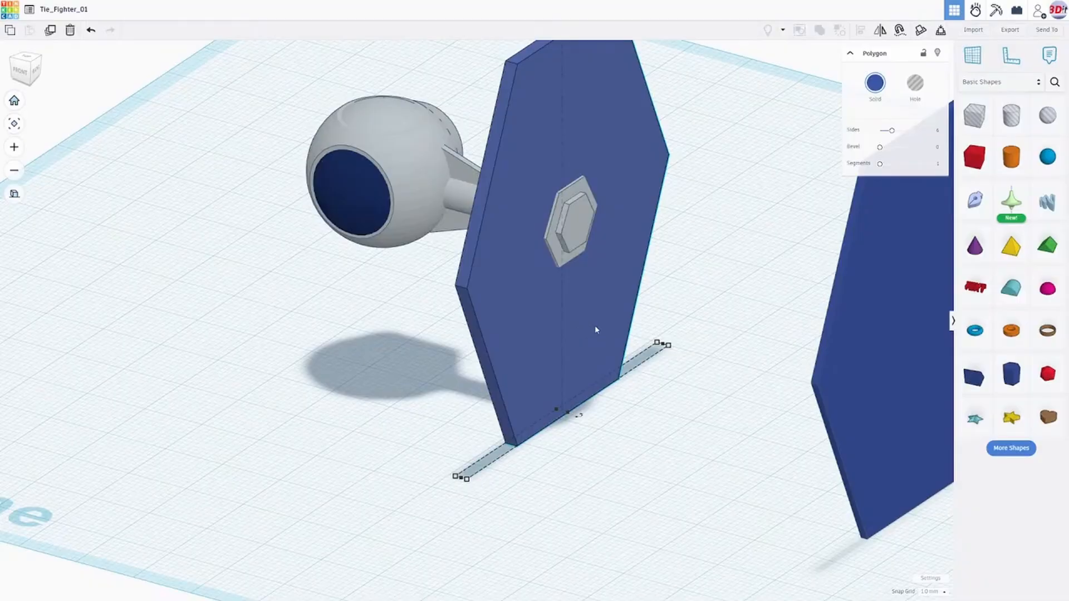
{"action": "right_click_drag", "start_coordinate": [594, 329], "coordinate": [631, 281]}
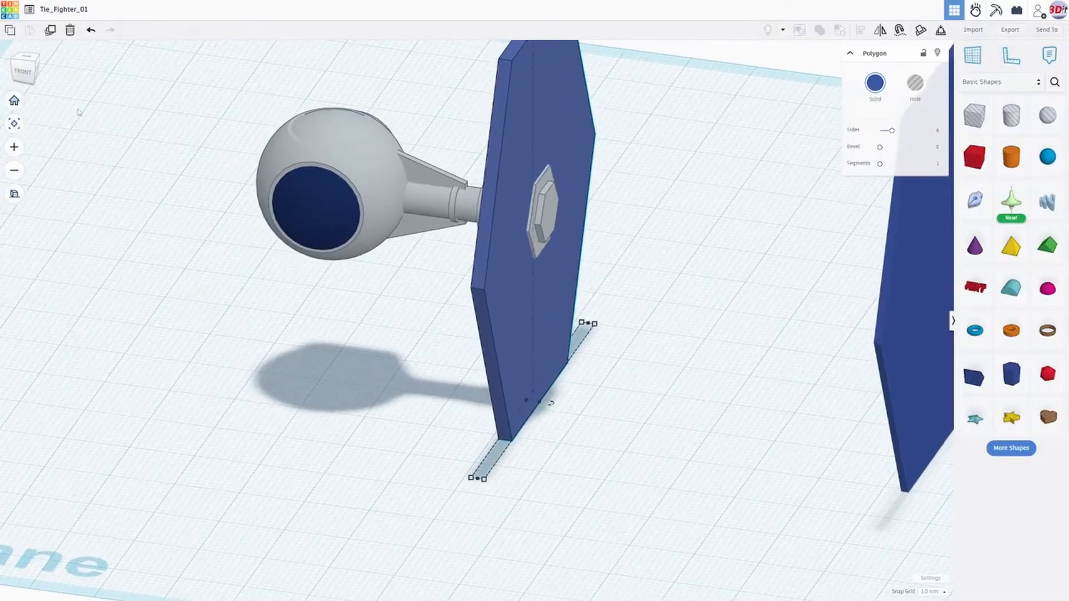
{"action": "middle_click_drag", "start_coordinate": [513, 245], "coordinate": [531, 246]}
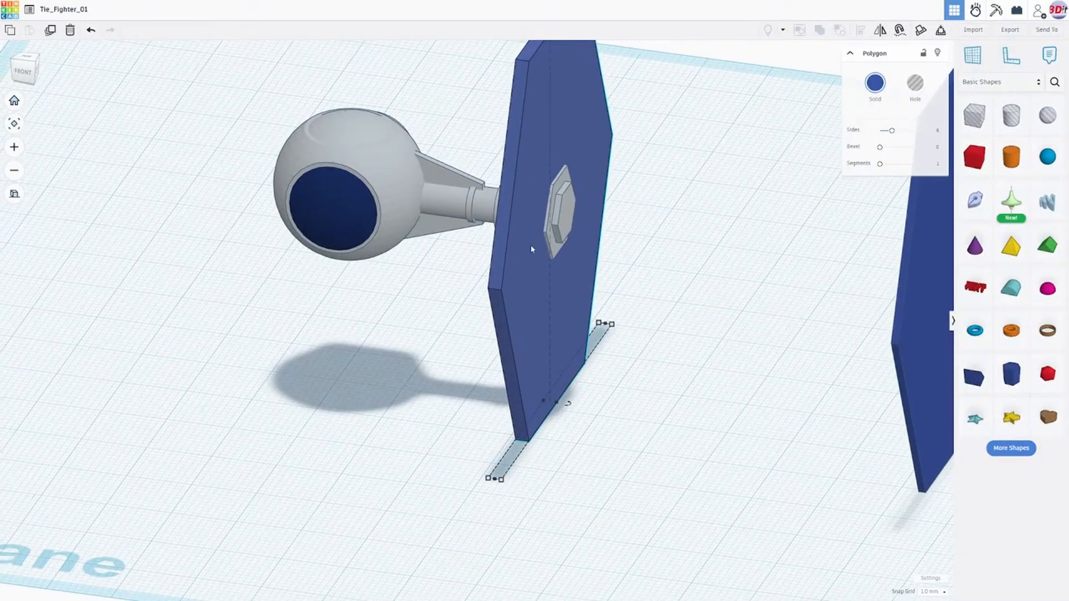
{"action": "right_click_drag", "start_coordinate": [531, 246], "coordinate": [588, 222]}
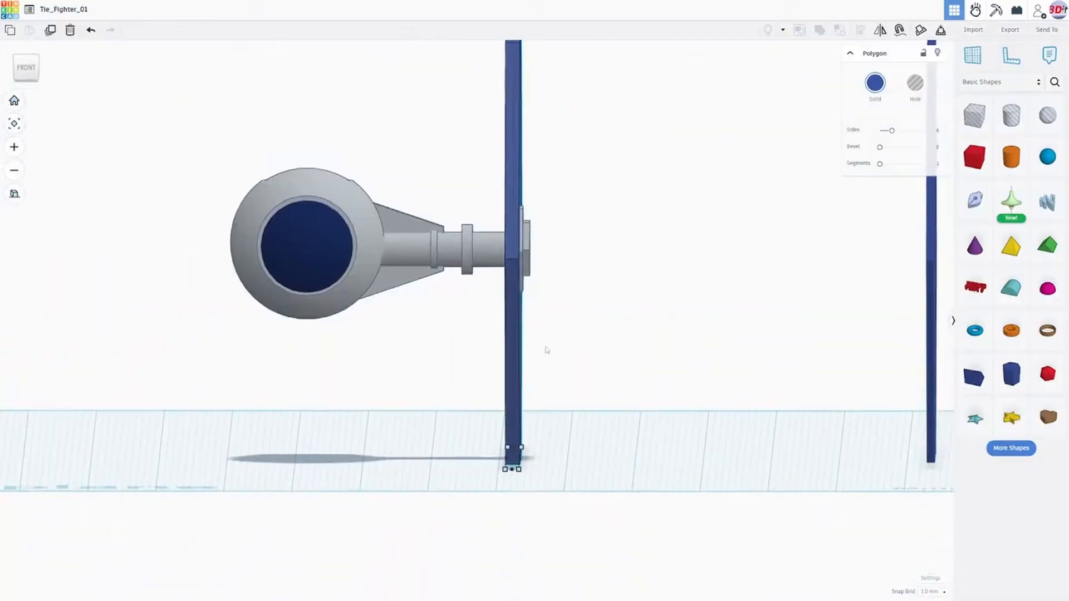
{"action": "key", "text": "Right"}
{"action": "key", "text": "Right"}
{"action": "key", "text": "Right"}
{"action": "key", "text": "Right"}
{"action": "key", "text": "Right"}
{"action": "key", "text": "Right"}
{"action": "key", "text": "Right"}
{"action": "key", "text": "Right"}
{"action": "key", "text": "Right"}
{"action": "key", "text": "Right"}
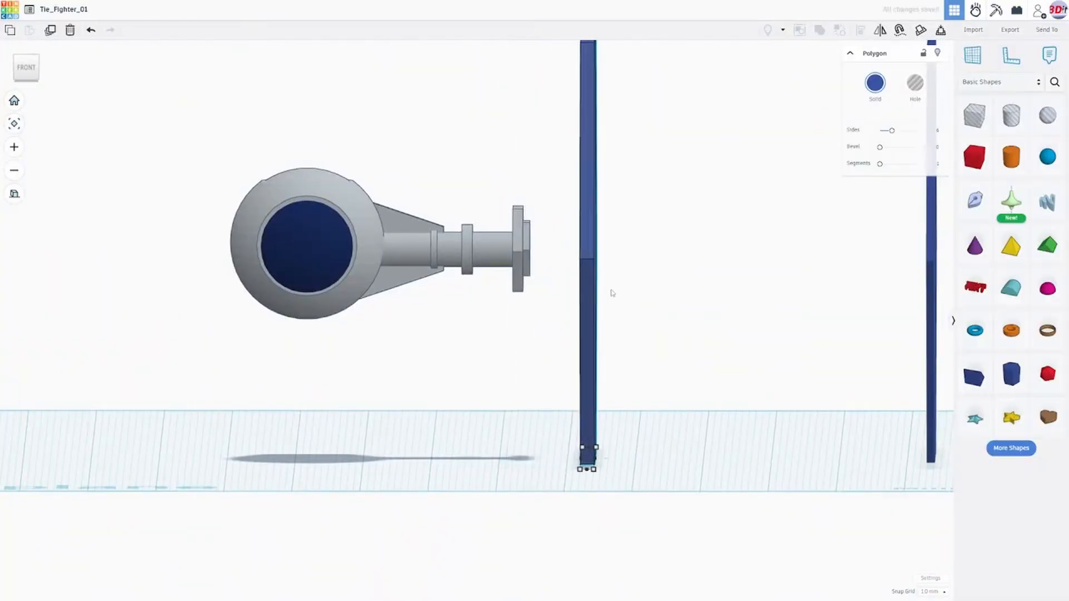
- Undo the move, enlargement and thickening of the wing panel around the hub
{"action": "key", "text": "ctrl+z"}
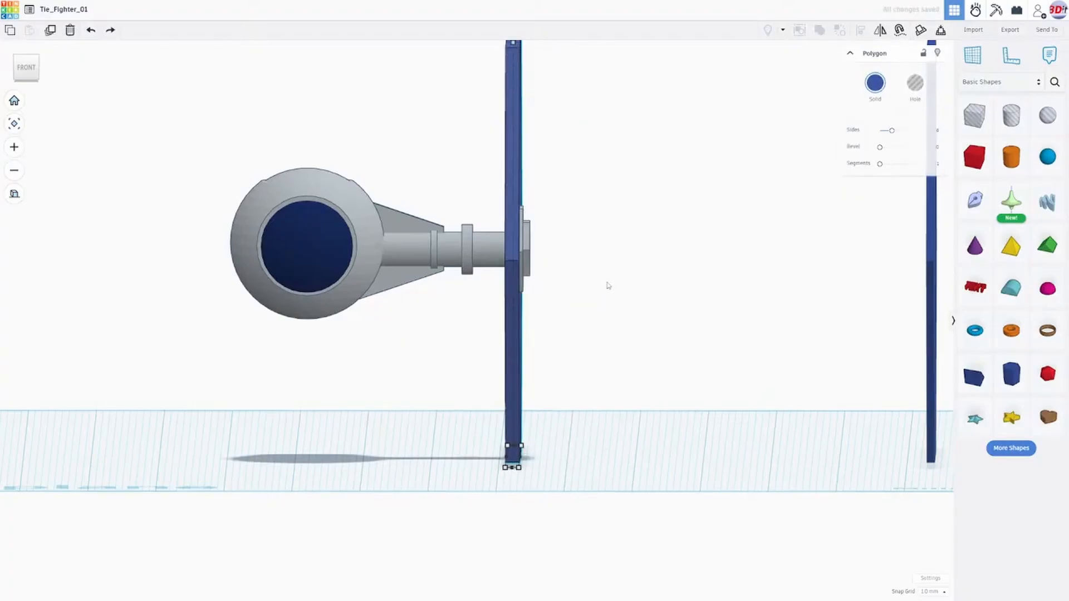
{"action": "key", "text": "ctrl+z"}
{"action": "key", "text": "ctrl+z"}
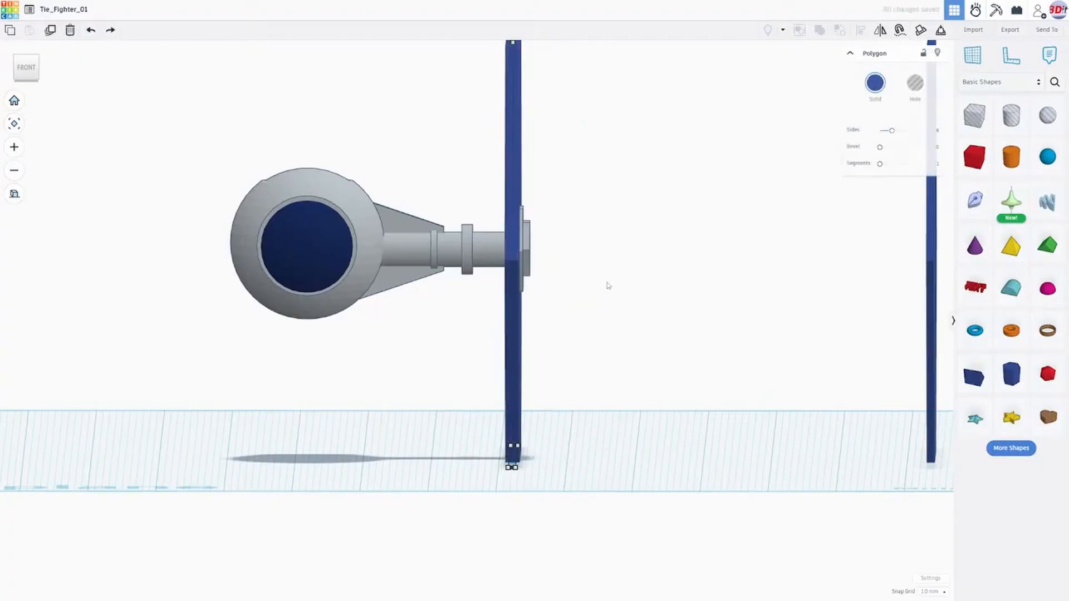
{"action": "key", "text": "ctrl+z"}
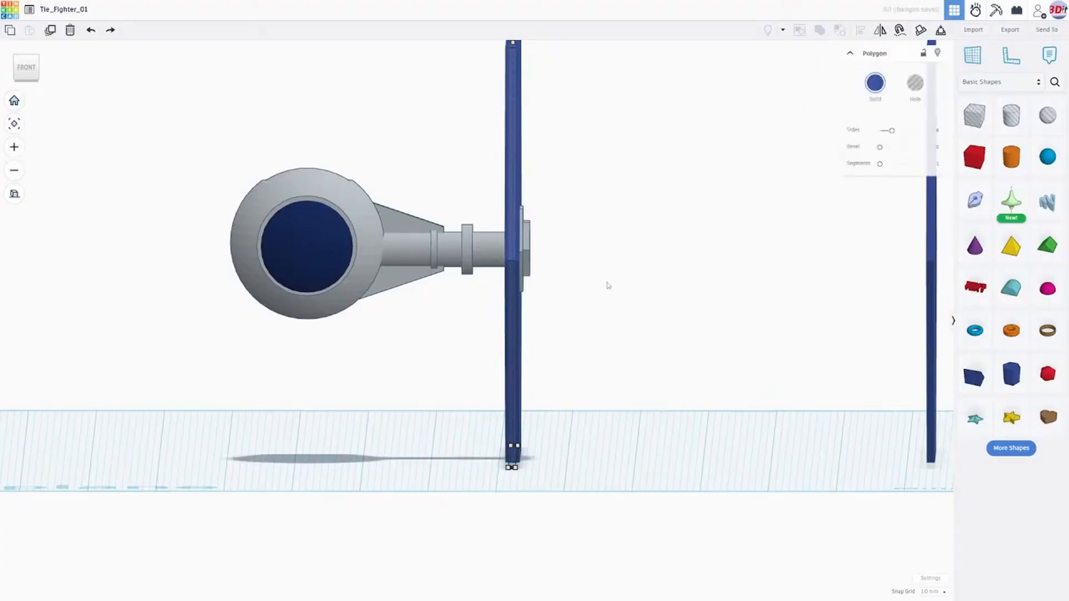
{"action": "key", "text": "ctrl+z"}
{"action": "key", "text": "ctrl+z"}
{"action": "right_click_drag", "start_coordinate": [608, 286], "coordinate": [681, 240]}
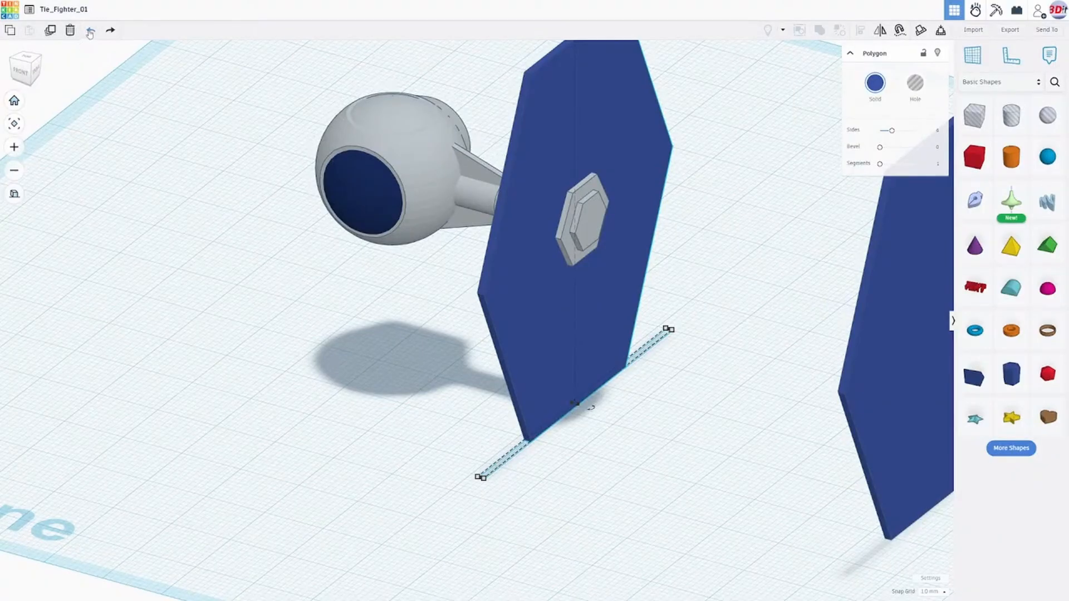
- Duplicate the original thin wing panel in place at the hub
{"action": "right_click_drag", "start_coordinate": [468, 221], "coordinate": [766, 220]}
{"action": "right_click_drag", "start_coordinate": [565, 285], "coordinate": [449, 281]}
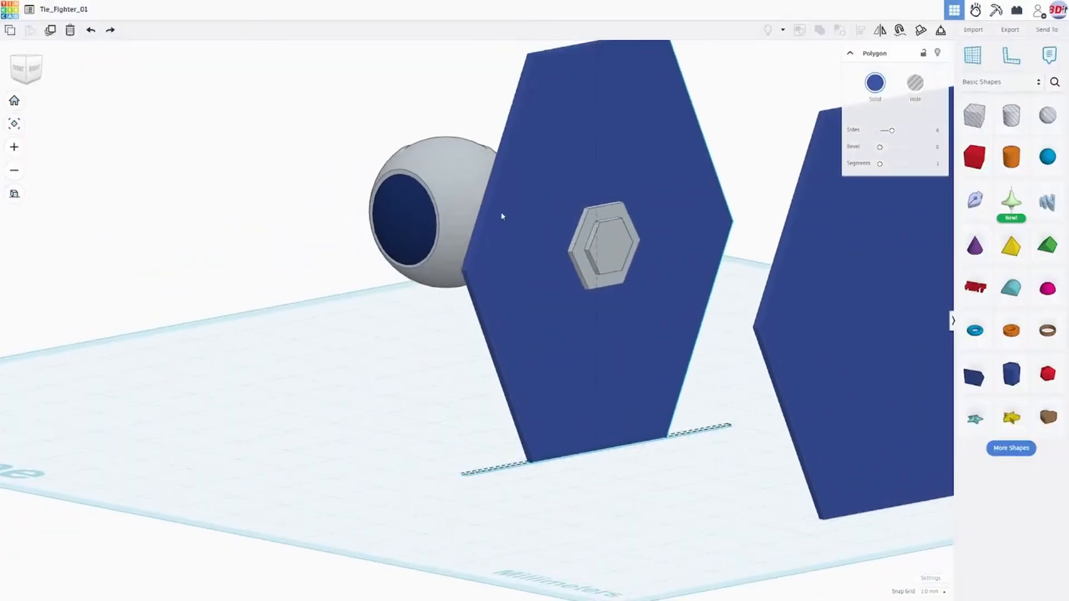
{"action": "right_click_drag", "start_coordinate": [502, 216], "coordinate": [561, 223]}
{"action": "right_click_drag", "start_coordinate": [632, 220], "coordinate": [646, 216]}
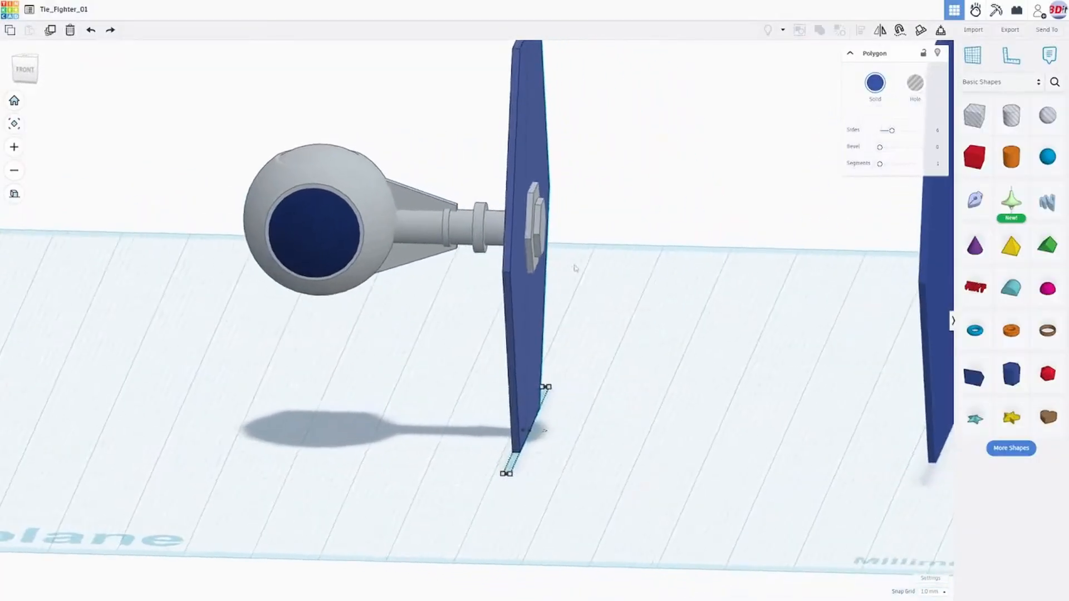
{"action": "left_click", "coordinate": [50, 31]}
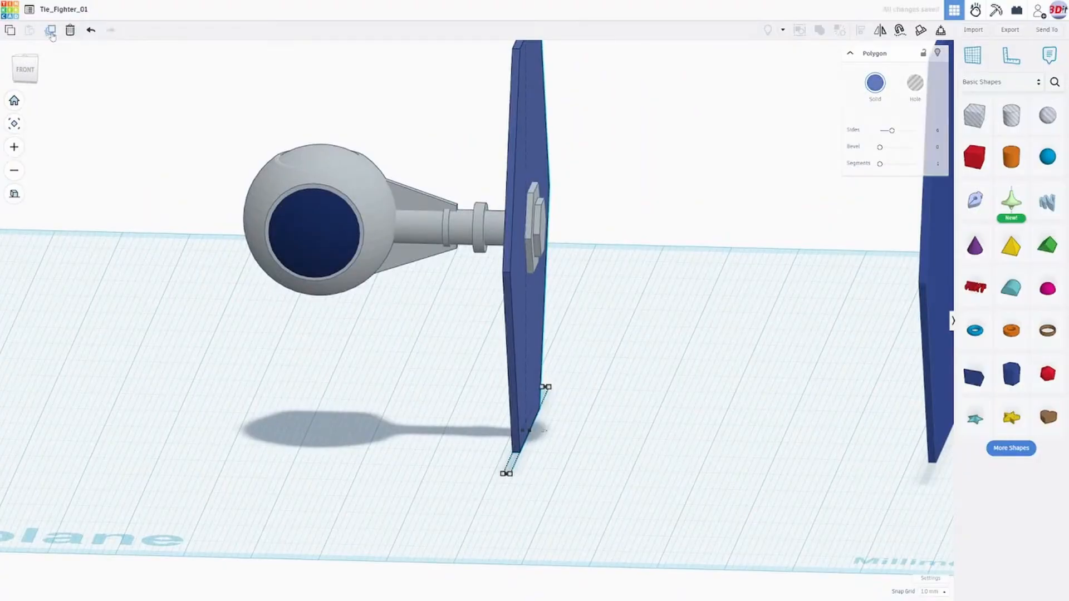
- Try to adjust the duplicated wing panel's height at its top edge, lowering it to 60.75 mm, and undo that change
{"action": "right_click_drag", "start_coordinate": [602, 307], "coordinate": [576, 172]}
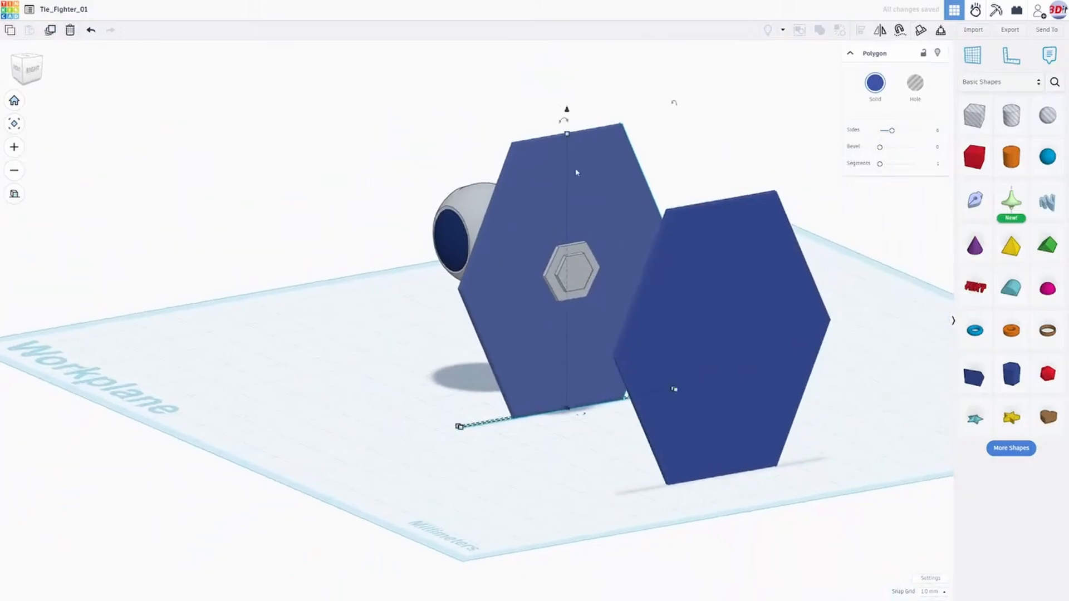
{"action": "mouse_move", "coordinate": [569, 133]}
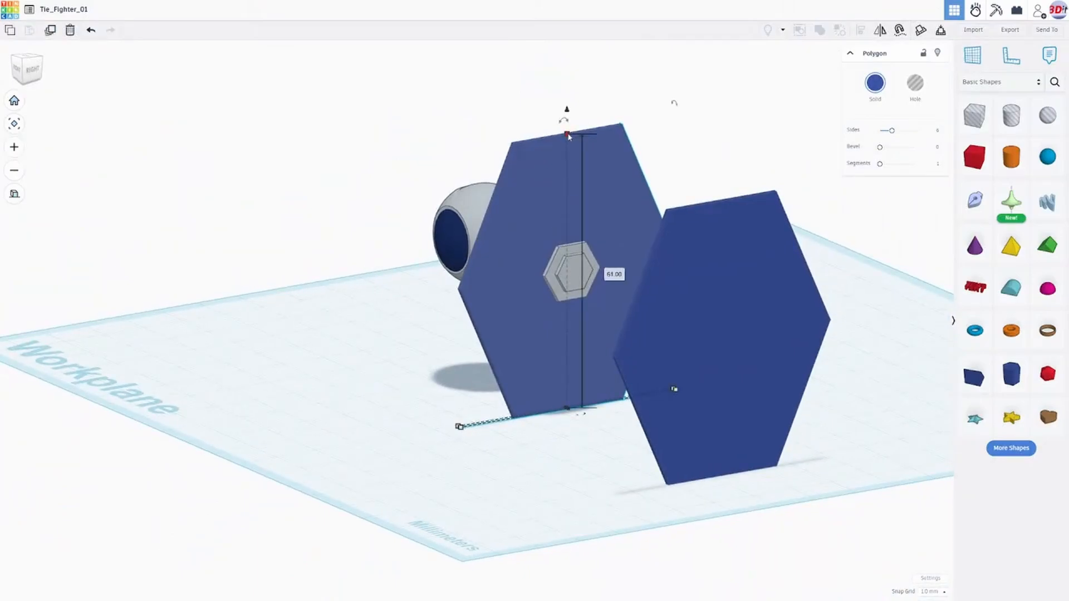
{"action": "left_click", "coordinate": [568, 135]}
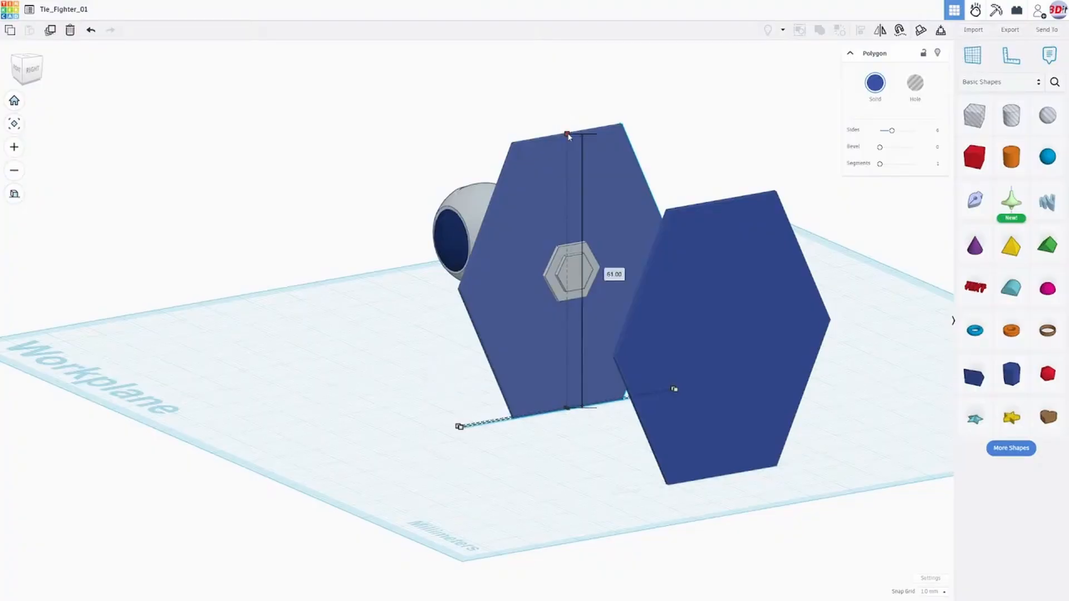
{"action": "left_click_drag", "start_coordinate": [569, 136], "coordinate": [570, 137]}
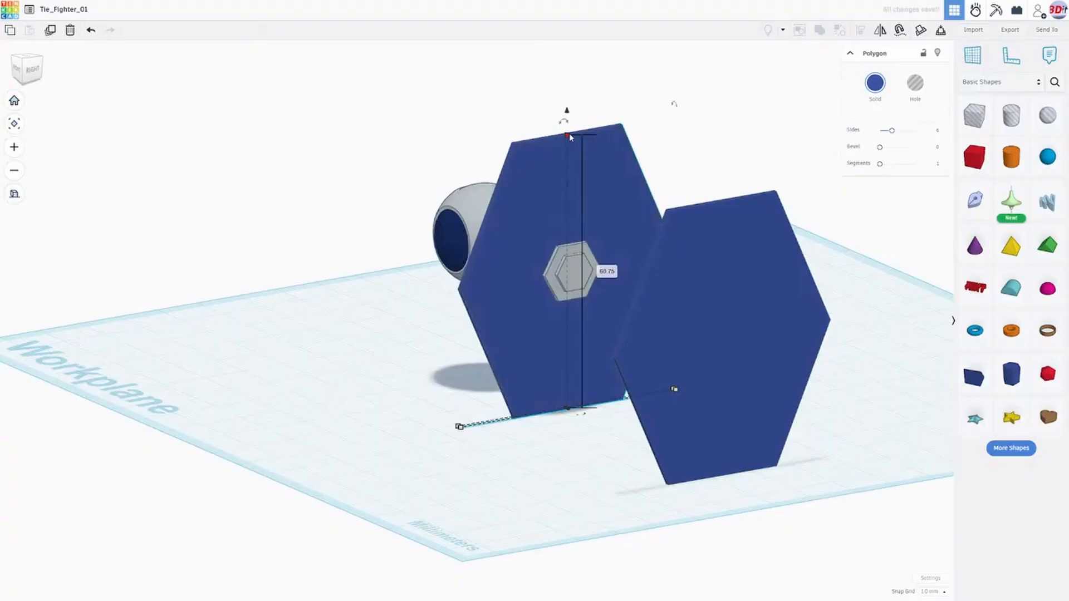
{"action": "key", "text": "ctrl+z"}
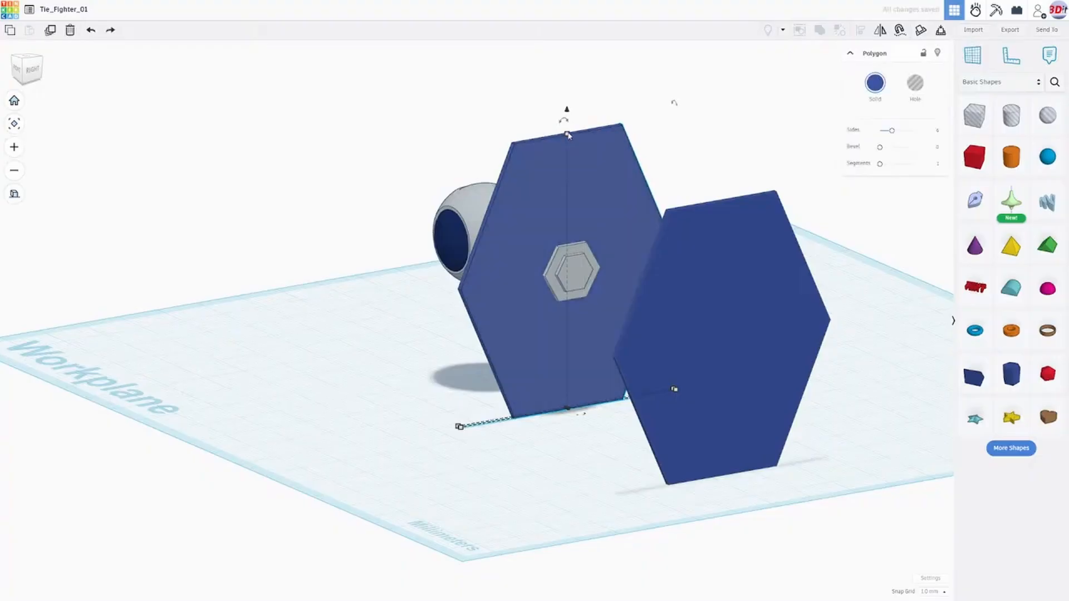
{"action": "left_click_drag", "start_coordinate": [567, 135], "coordinate": [568, 136]}
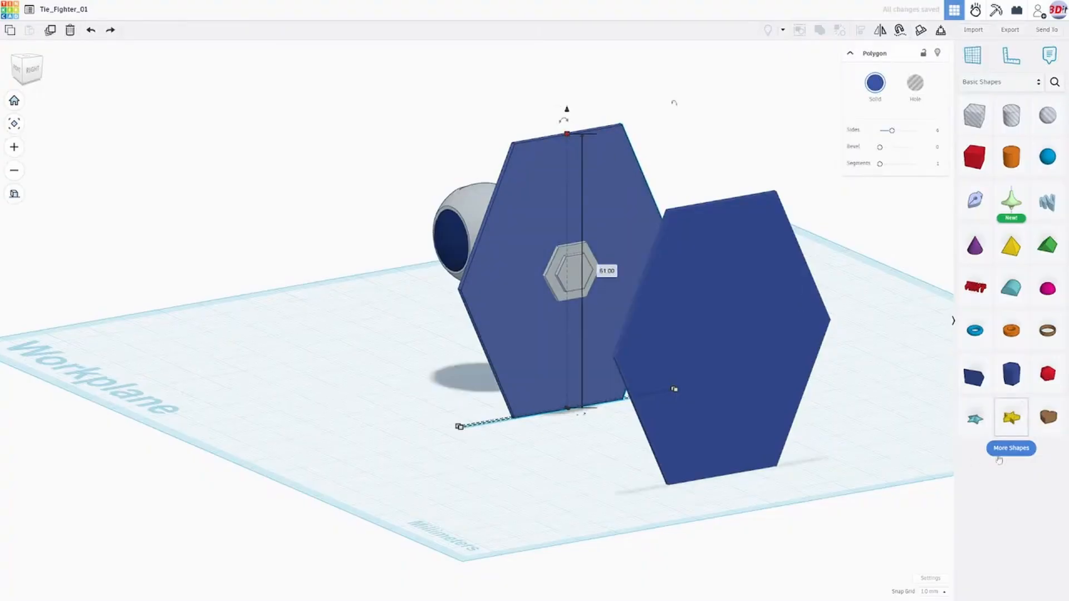
- Open the workspace settings
{"action": "left_click", "coordinate": [929, 577]}
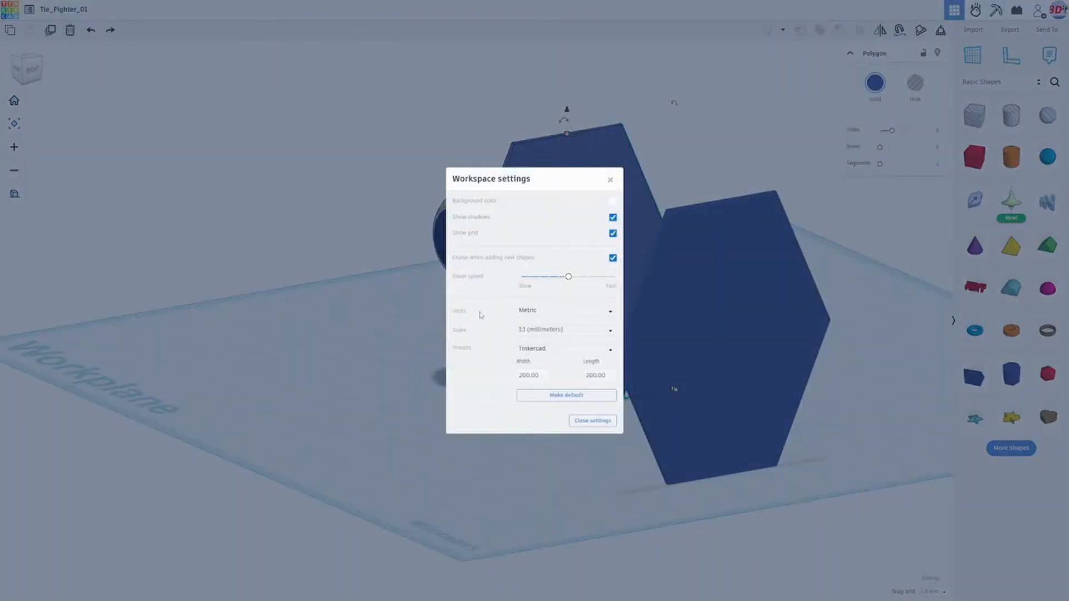
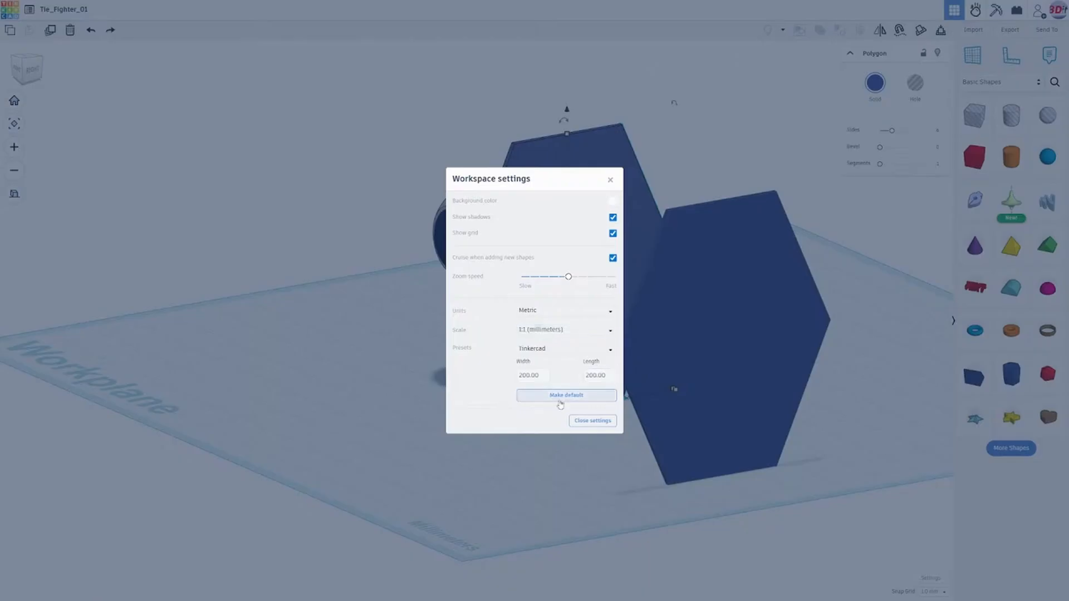
- Close the workspace settings
{"action": "left_click", "coordinate": [590, 421]}
{"action": "right_click_drag", "start_coordinate": [541, 370], "coordinate": [620, 369]}
{"action": "scroll", "coordinate": [565, 432], "scroll_direction": "up", "scroll_amount": 5}
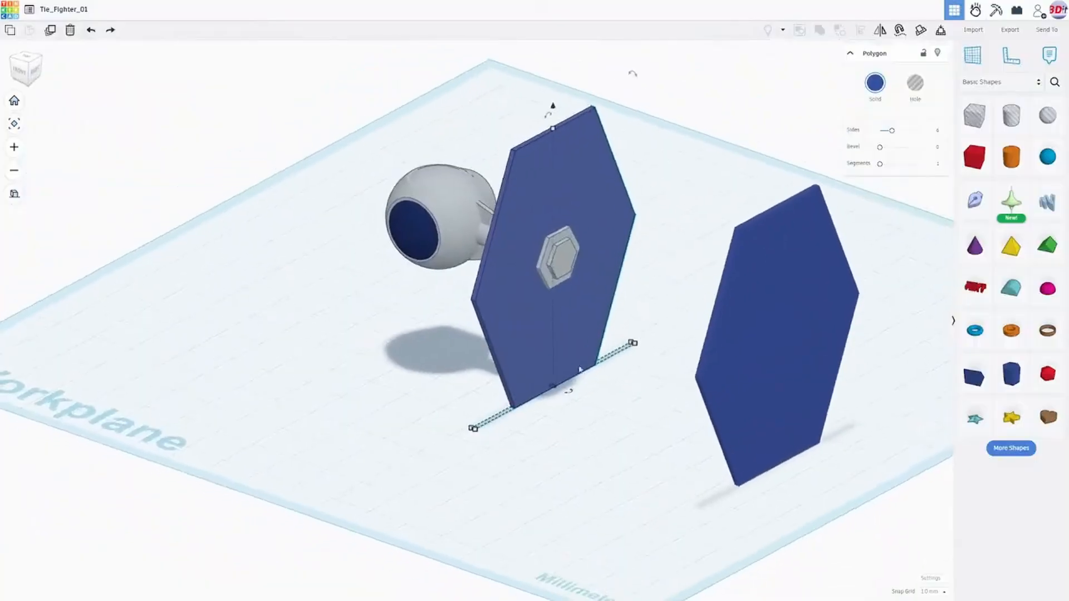
{"action": "right_click_drag", "start_coordinate": [550, 361], "coordinate": [527, 436]}
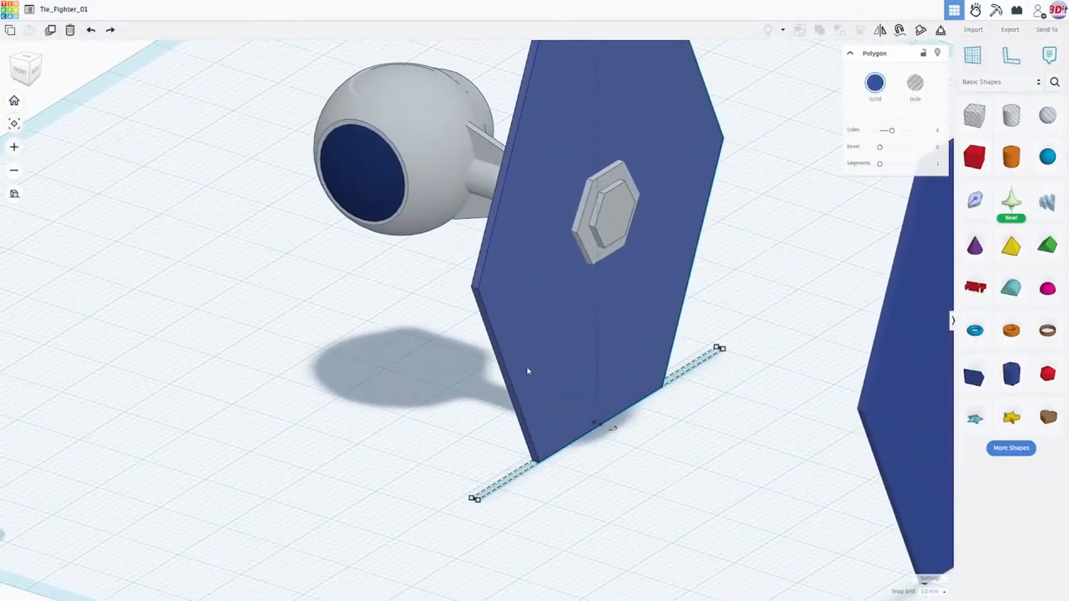
{"action": "right_click_drag", "start_coordinate": [682, 361], "coordinate": [560, 127]}
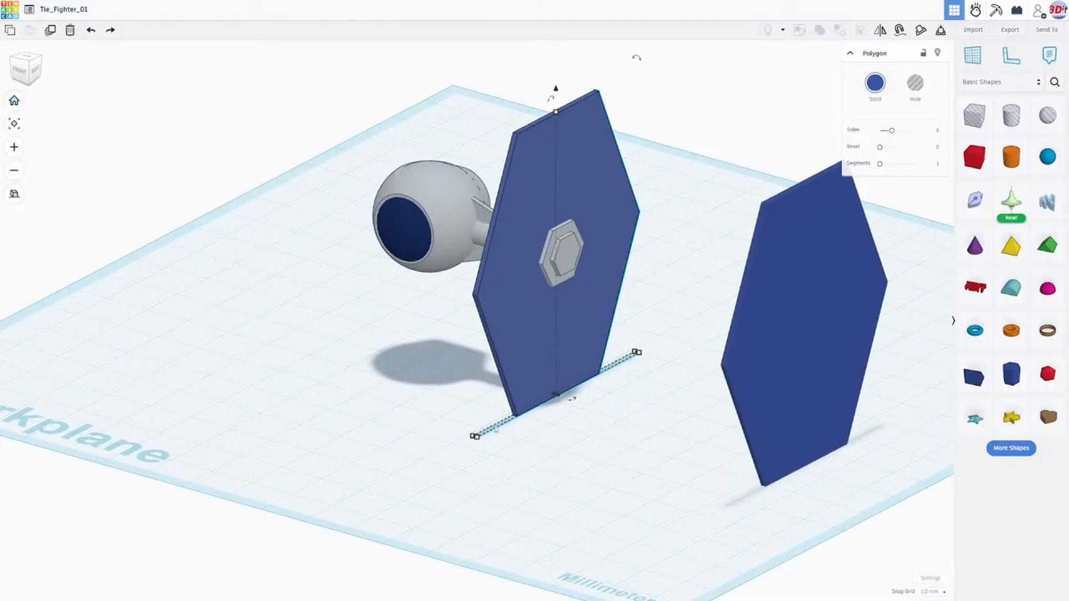
{"action": "right_click_drag", "start_coordinate": [578, 393], "coordinate": [530, 438]}
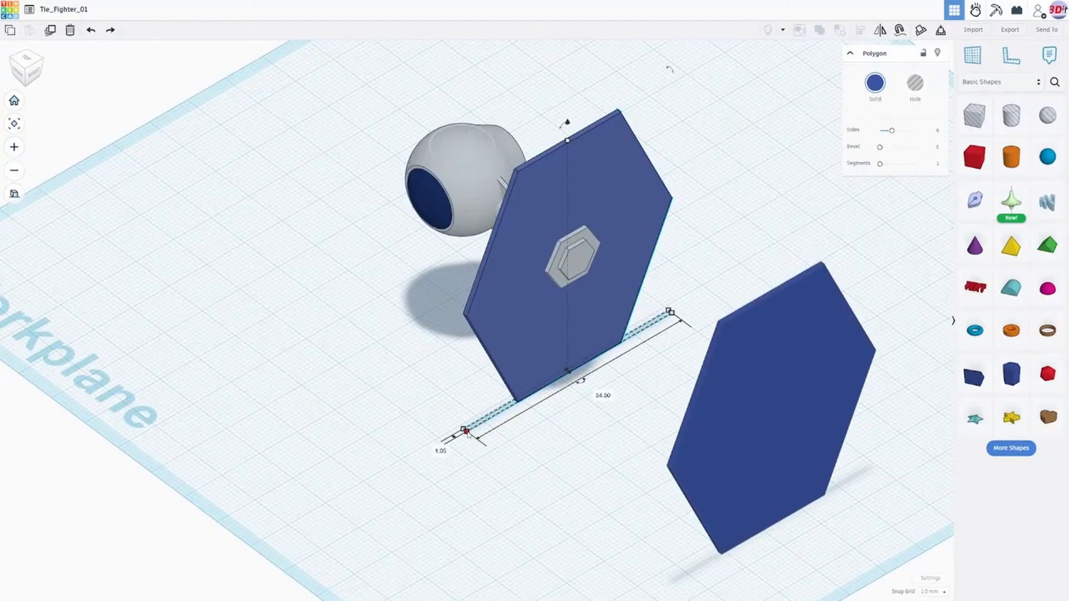
- Try to enlarge the duplicated wing panel to 80.45 mm wide from its base corner, and undo the resizing
{"action": "left_click_drag", "start_coordinate": [467, 432], "coordinate": [469, 435]}
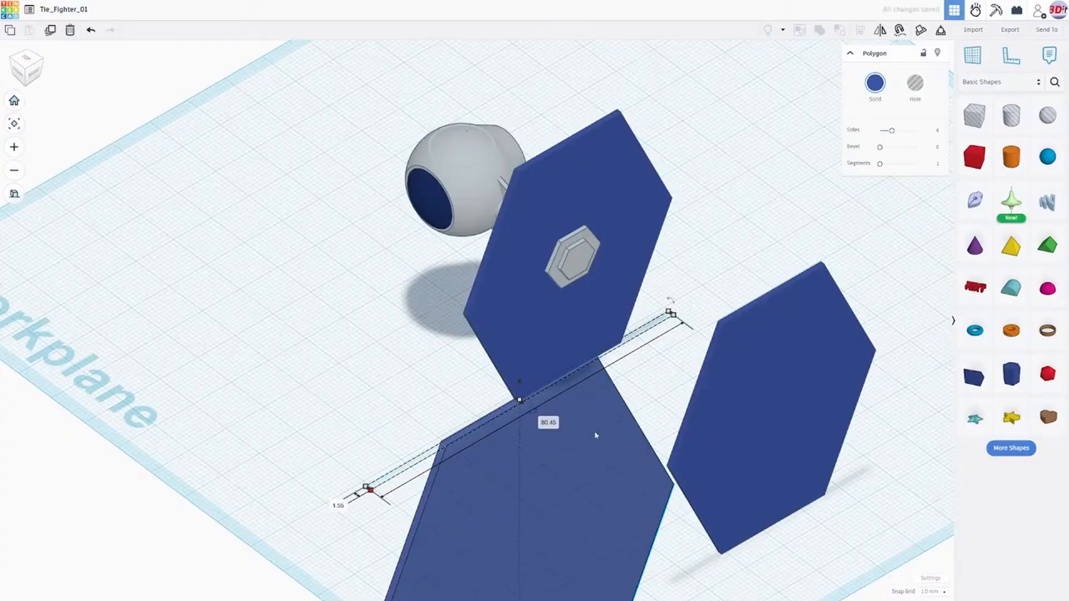
{"action": "key", "text": "ctrl+z"}
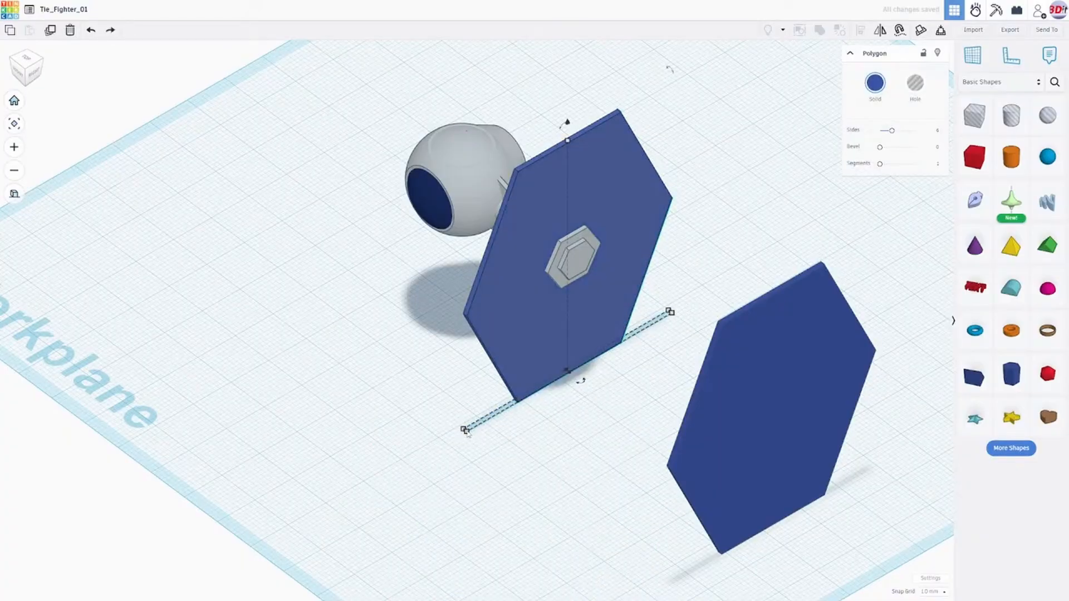
{"action": "left_click_drag", "start_coordinate": [465, 432], "coordinate": [468, 436]}
{"action": "right_click_drag", "start_coordinate": [567, 428], "coordinate": [611, 385]}
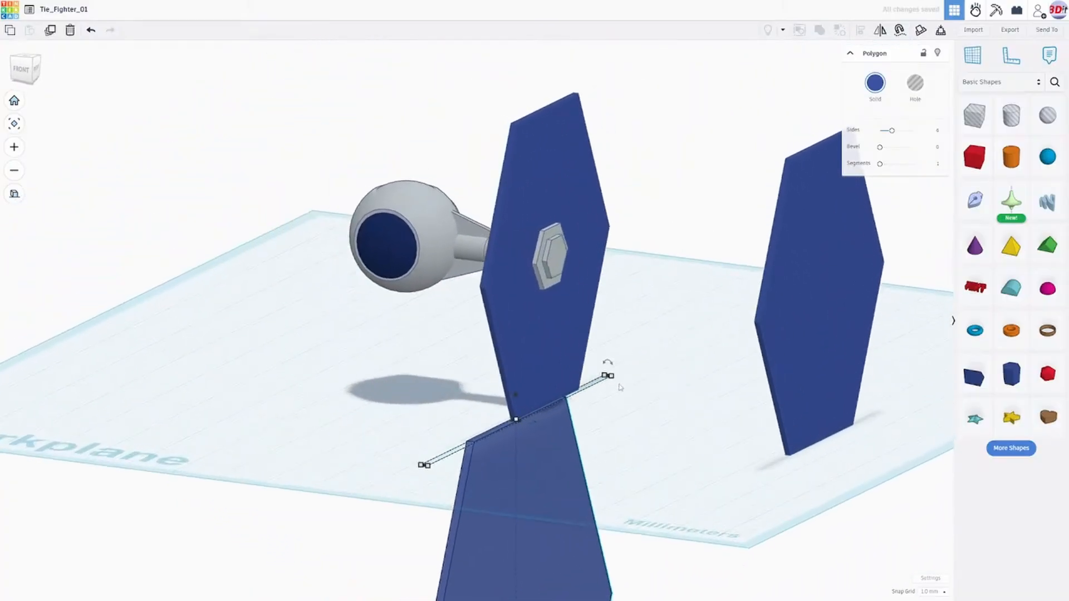
{"action": "key", "text": "ctrl+z"}
- Try to narrow the duplicated wing panel to 52.75 mm from its base corner, and undo that change
{"action": "right_click_drag", "start_coordinate": [671, 369], "coordinate": [515, 432]}
{"action": "scroll", "coordinate": [484, 457], "scroll_direction": "up", "scroll_amount": 3}
{"action": "scroll", "coordinate": [484, 473], "scroll_direction": "up", "scroll_amount": 2}
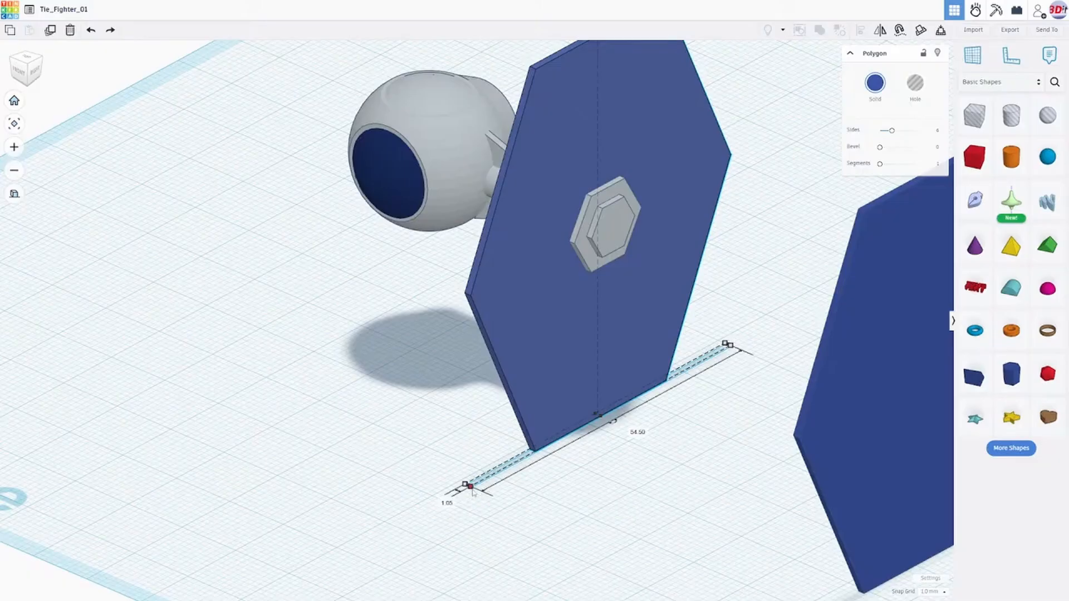
{"action": "left_click_drag", "start_coordinate": [470, 490], "coordinate": [477, 484]}
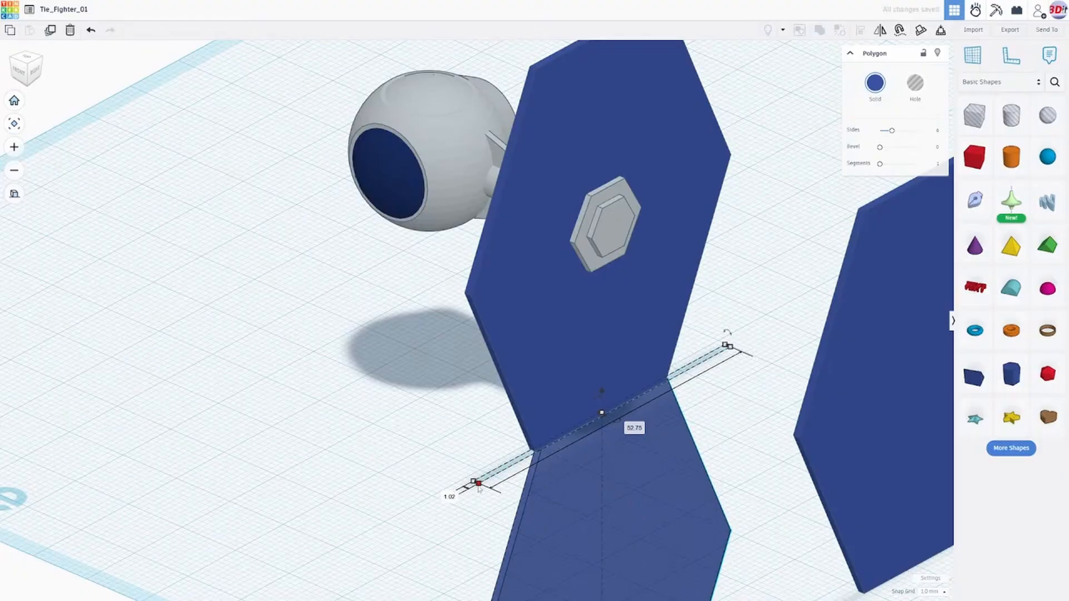
{"action": "key", "text": "ctrl+z"}
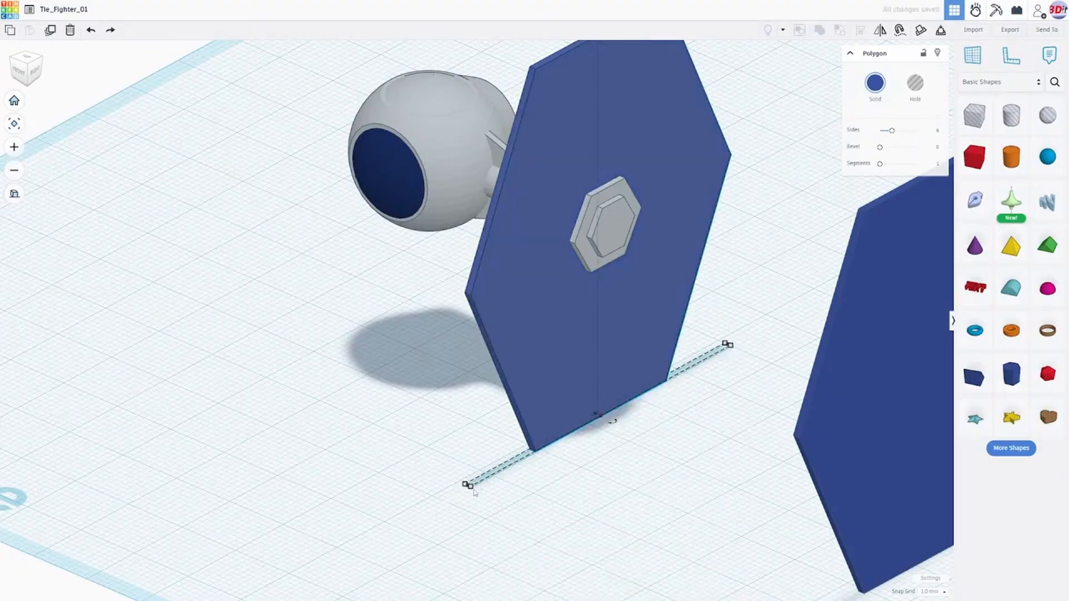
- Resize the duplicated wing panel from its base corner to 56.75 mm wide and 1.55 mm thick
{"action": "left_click_drag", "start_coordinate": [470, 488], "coordinate": [469, 494]}
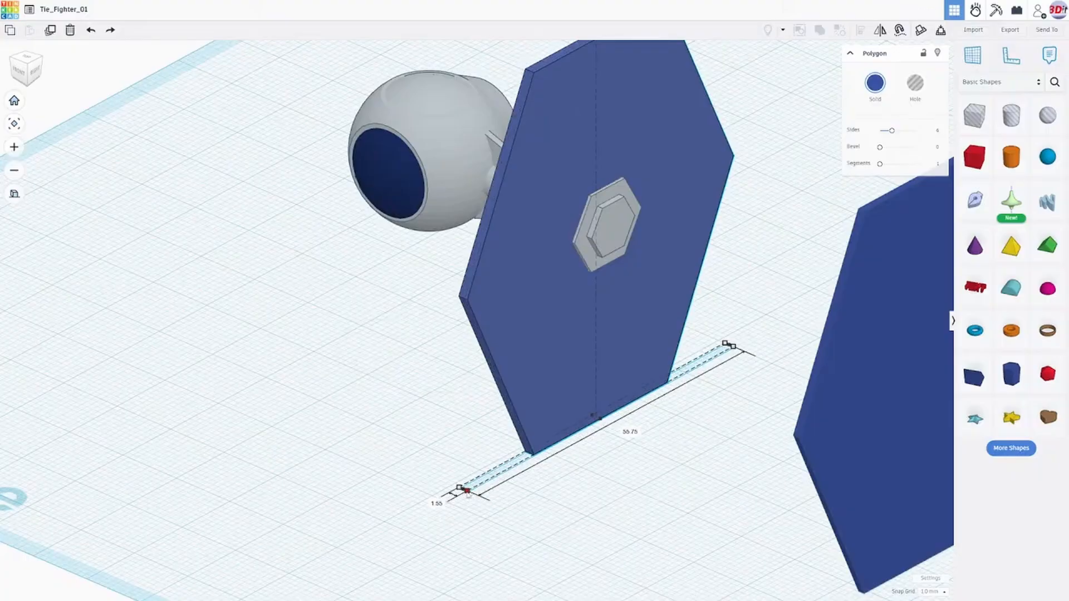
{"action": "left_click_drag", "start_coordinate": [468, 492], "coordinate": [468, 496]}
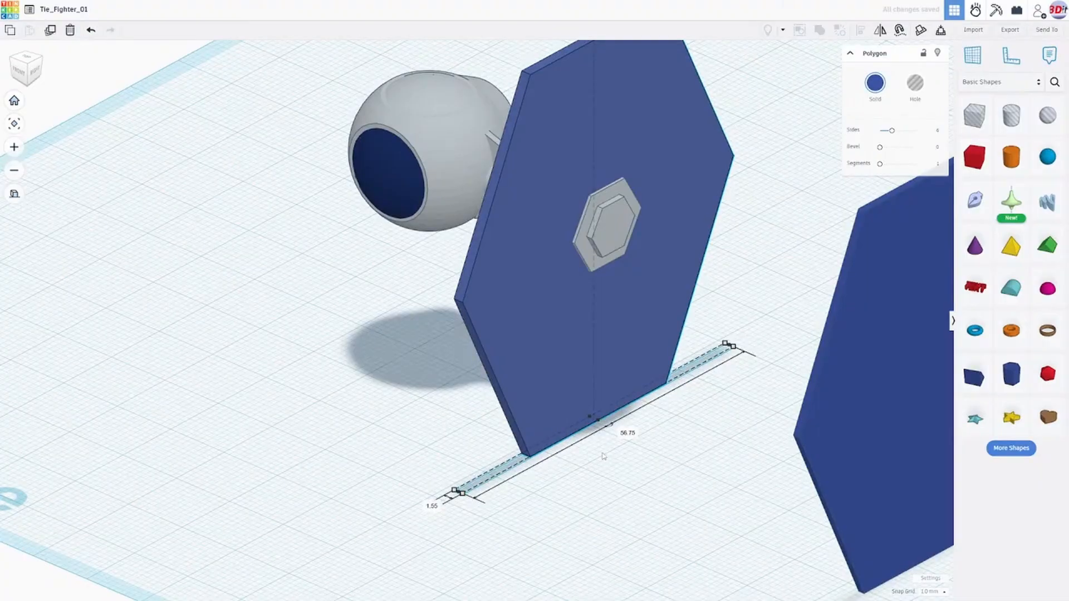
- Move the enlarged wing panel copy away from the hub and delete it
{"action": "right_click_drag", "start_coordinate": [603, 457], "coordinate": [705, 431]}
{"action": "right_click_drag", "start_coordinate": [513, 483], "coordinate": [504, 456]}
{"action": "scroll", "coordinate": [495, 463], "scroll_direction": "up", "scroll_amount": 4}
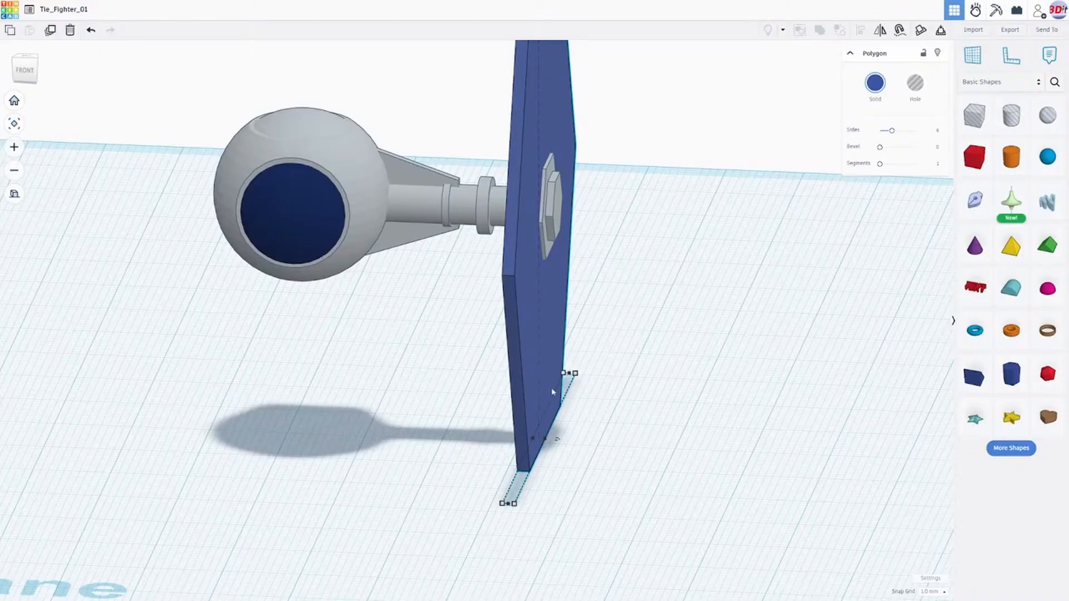
{"action": "key", "text": "ctrl+d"}
{"action": "left_click_drag", "start_coordinate": [553, 393], "coordinate": [632, 357]}
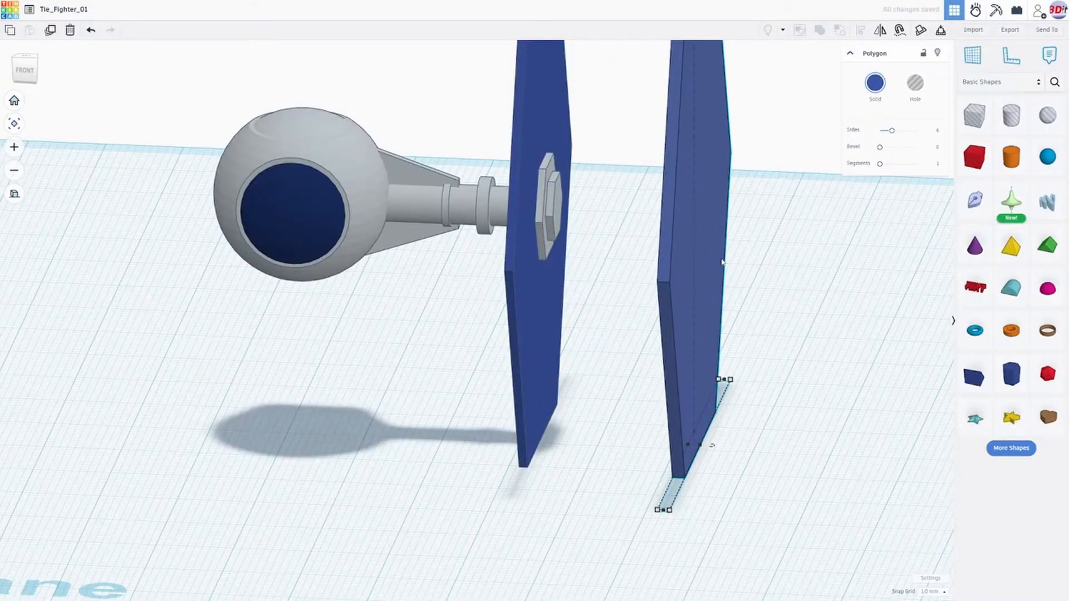
{"action": "key", "text": "Delete"}
- Select the thin wing panel remaining at the hub and duplicate it in place
{"action": "right_click_drag", "start_coordinate": [716, 263], "coordinate": [559, 301]}
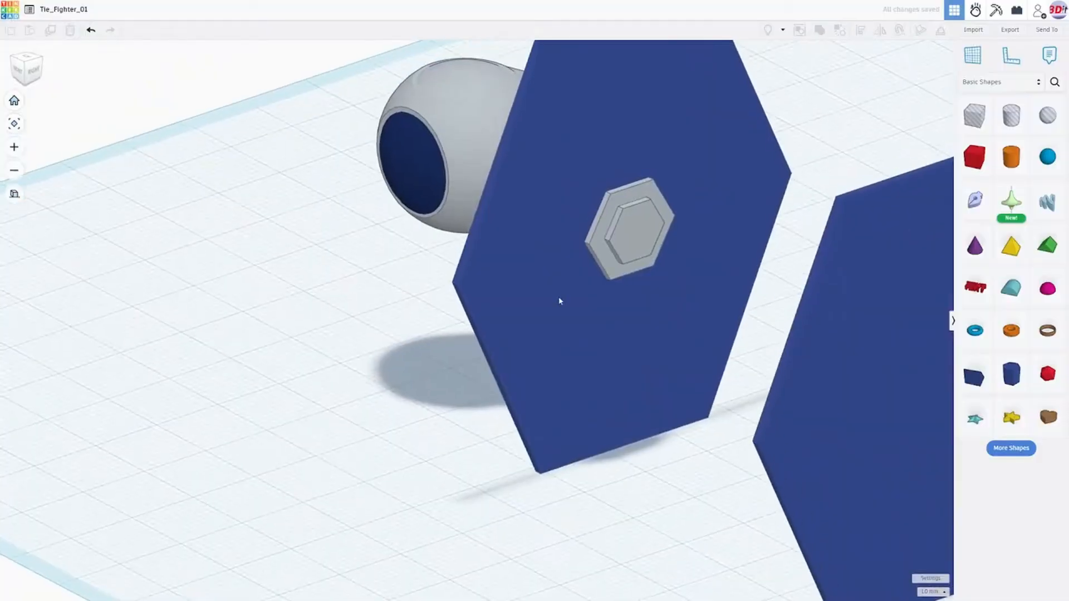
{"action": "left_click", "coordinate": [559, 301]}
{"action": "scroll", "coordinate": [573, 303], "scroll_direction": "down", "scroll_amount": 5}
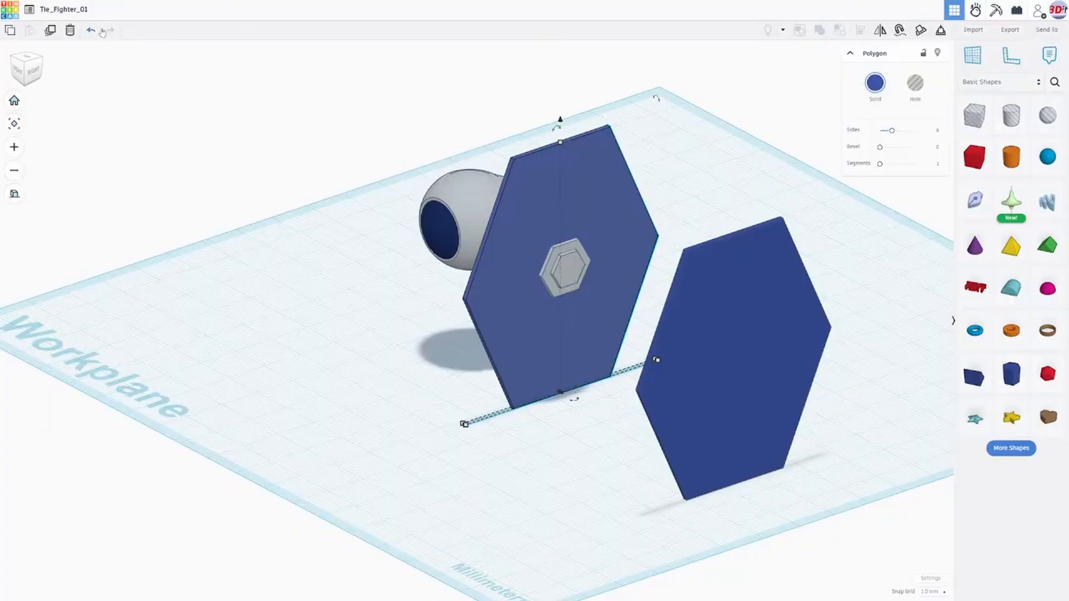
{"action": "left_click", "coordinate": [49, 32]}
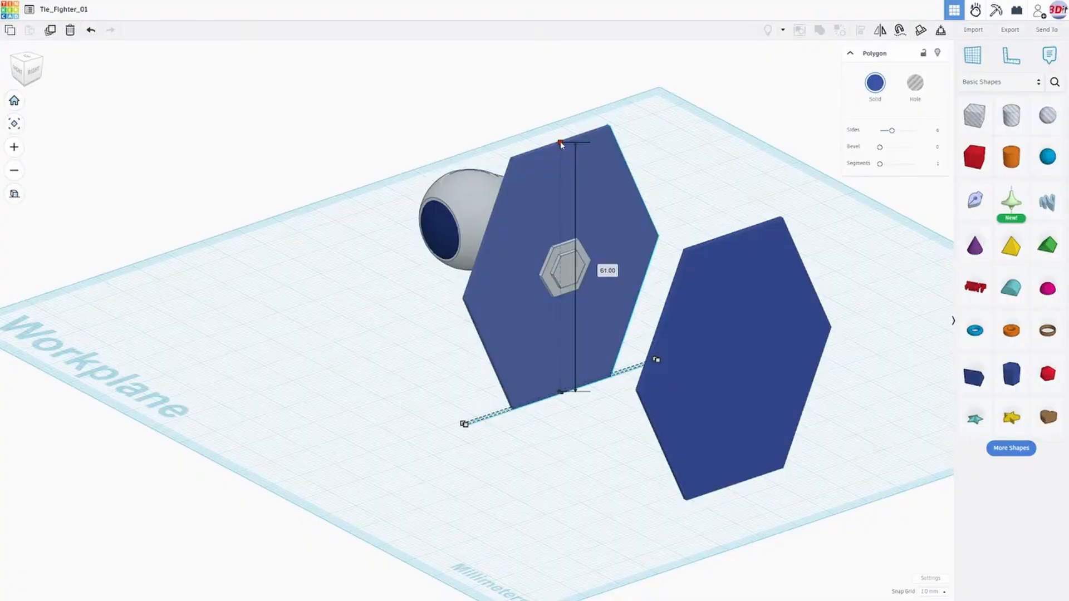
- Raise the new duplicate's top edge to a height of 62.75 mm and extend its bottom edge slightly downward
{"action": "left_click_drag", "start_coordinate": [561, 144], "coordinate": [560, 138]}
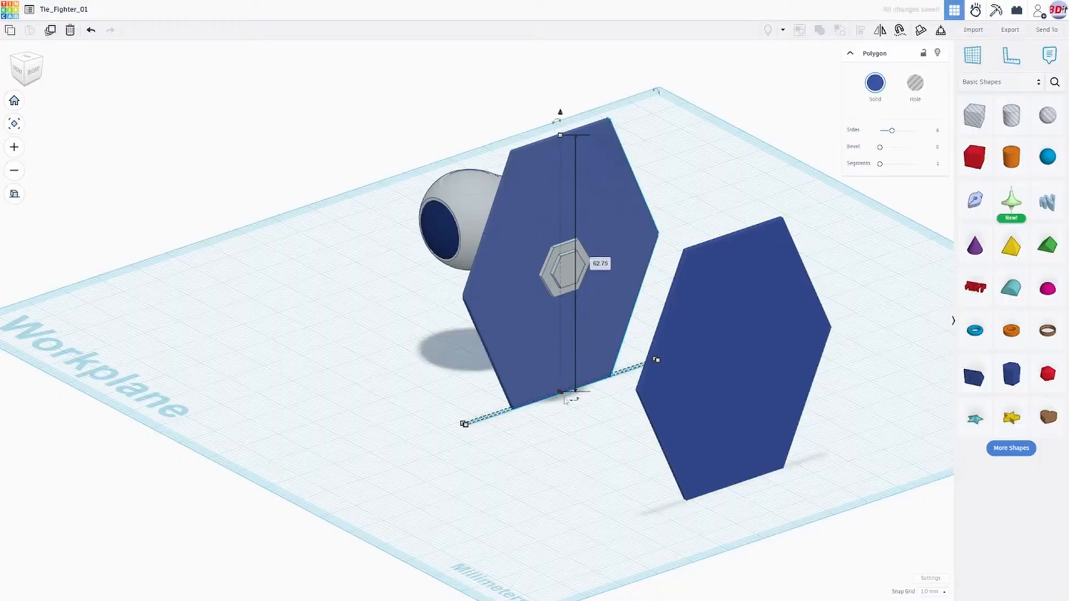
{"action": "middle_click_drag", "start_coordinate": [558, 422], "coordinate": [574, 399]}
{"action": "right_click_drag", "start_coordinate": [575, 402], "coordinate": [556, 432]}
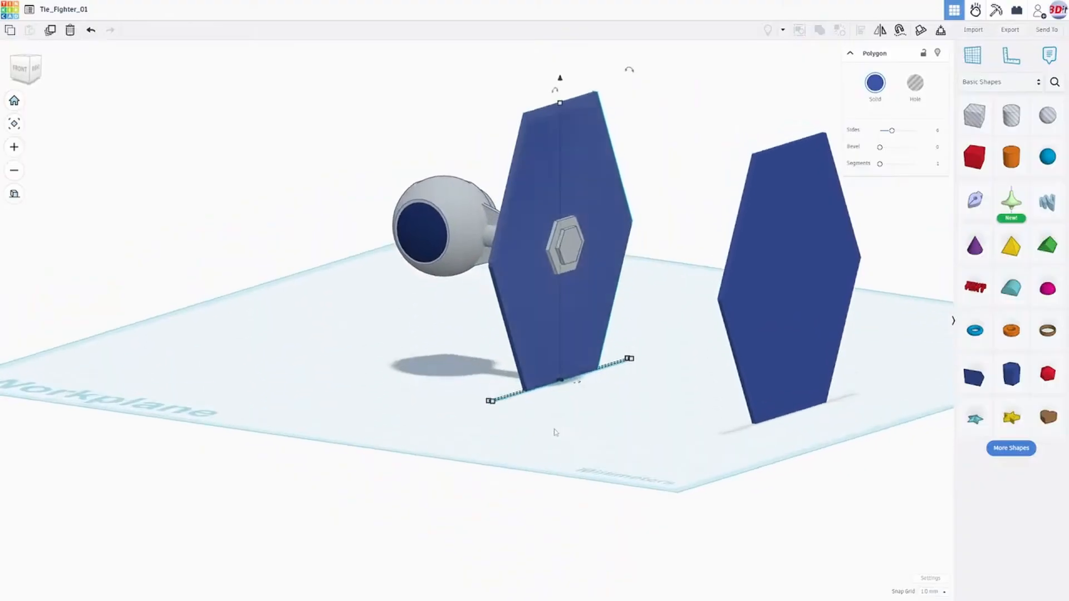
{"action": "scroll", "coordinate": [568, 424], "scroll_direction": "up", "scroll_amount": 3}
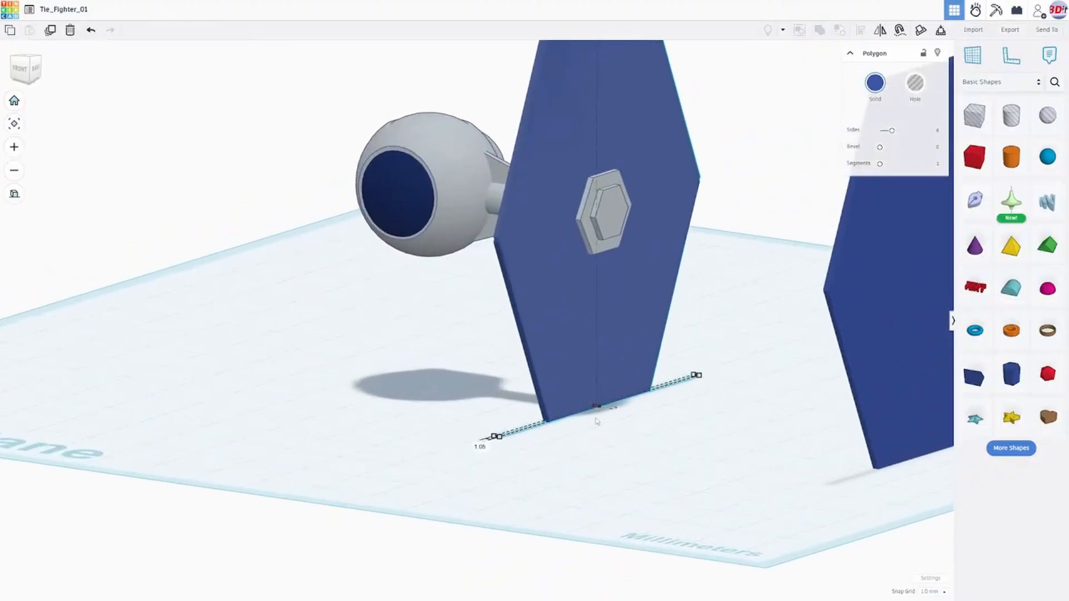
{"action": "scroll", "coordinate": [597, 426], "scroll_direction": "up", "scroll_amount": 3}
{"action": "right_click_drag", "start_coordinate": [599, 432], "coordinate": [658, 499]}
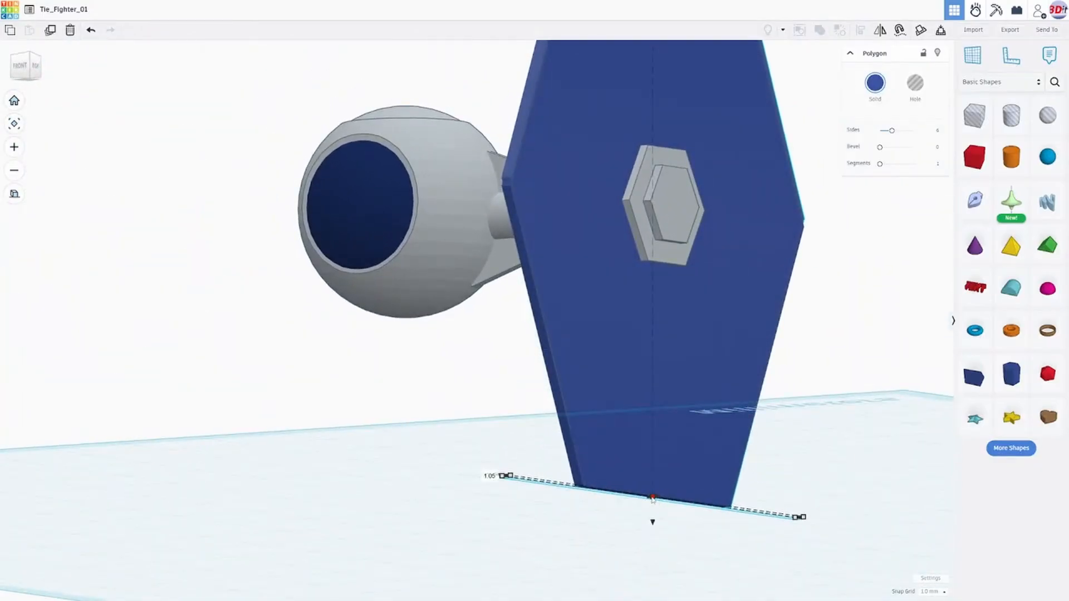
{"action": "left_click_drag", "start_coordinate": [652, 497], "coordinate": [649, 505]}
- Extend the duplicated wing panel at both ends to a width of 55 mm
{"action": "right_click_drag", "start_coordinate": [530, 494], "coordinate": [484, 489]}
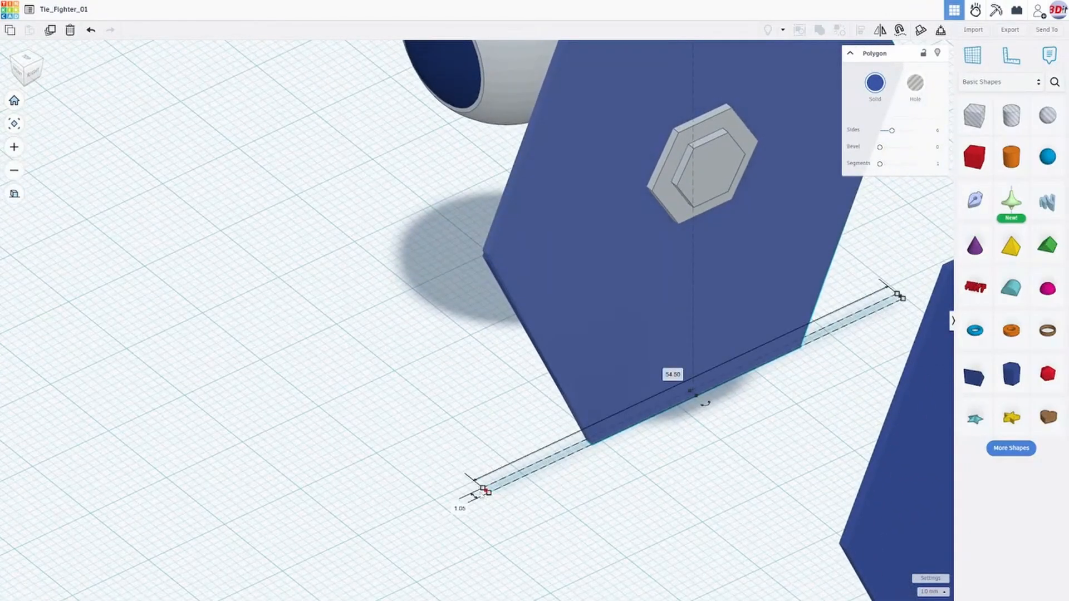
{"action": "mouse_move", "coordinate": [485, 490]}
{"action": "right_mouse_down"}
{"action": "mouse_move", "coordinate": [484, 508]}
{"action": "mouse_move", "coordinate": [488, 479]}
{"action": "right_mouse_up"}
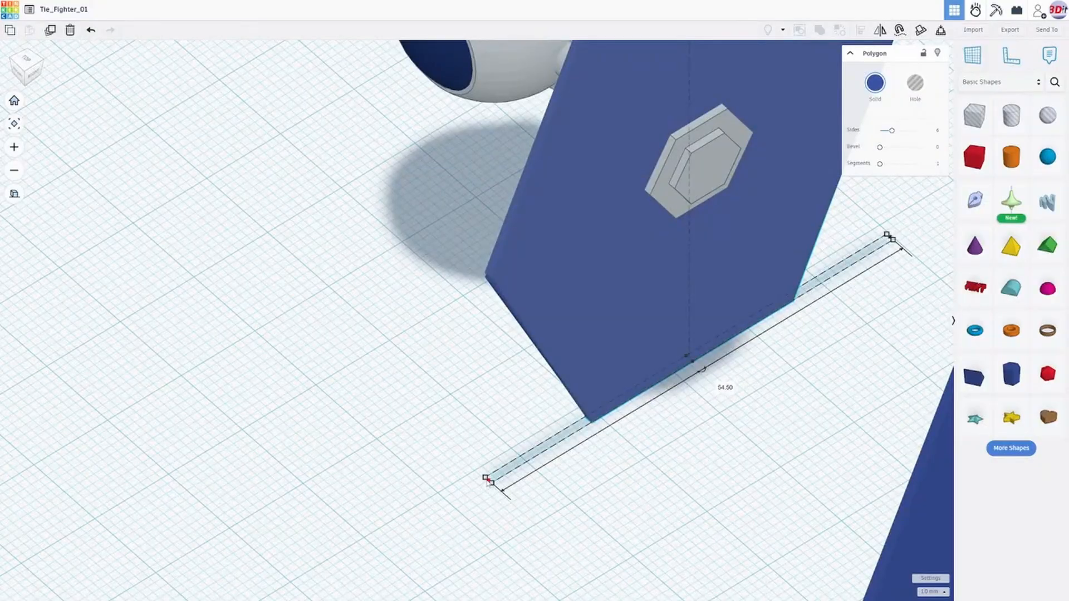
{"action": "left_click_drag", "start_coordinate": [487, 480], "coordinate": [479, 485]}
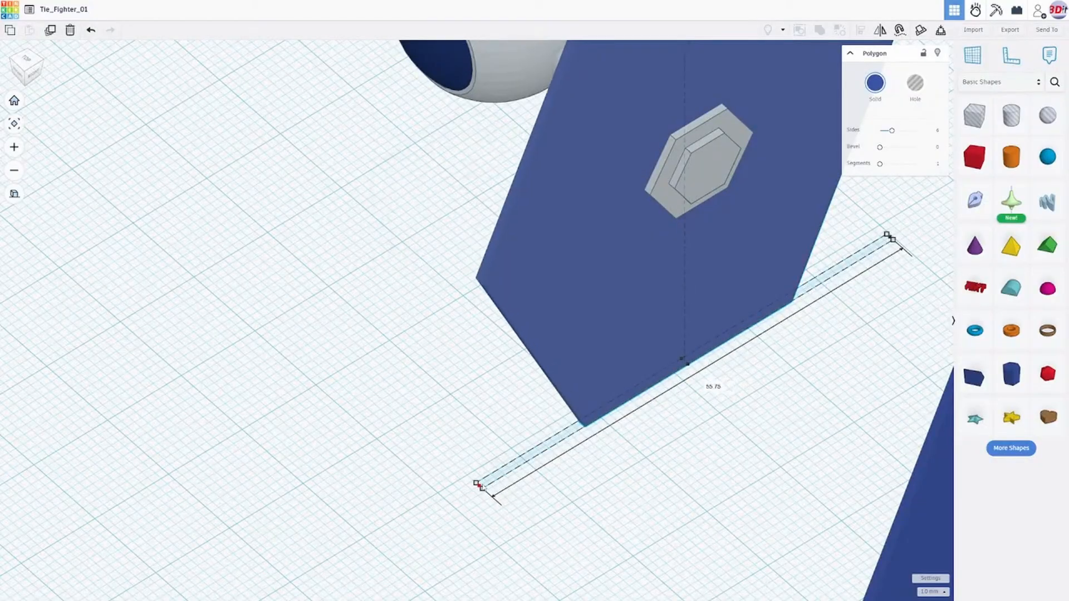
{"action": "right_click_drag", "start_coordinate": [860, 302], "coordinate": [814, 323]}
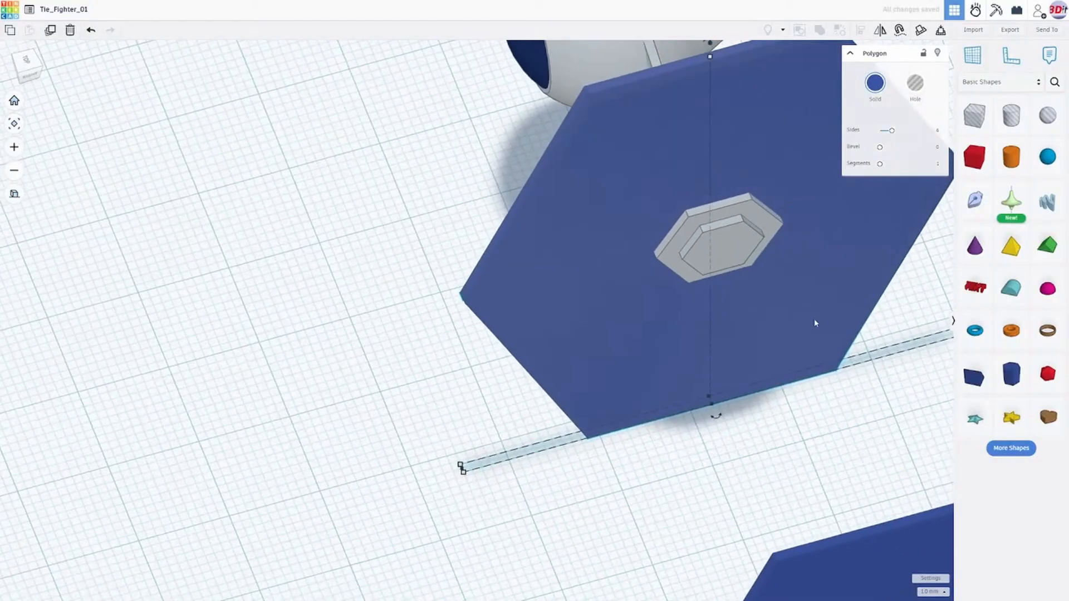
{"action": "middle_click_drag", "start_coordinate": [813, 323], "coordinate": [575, 353]}
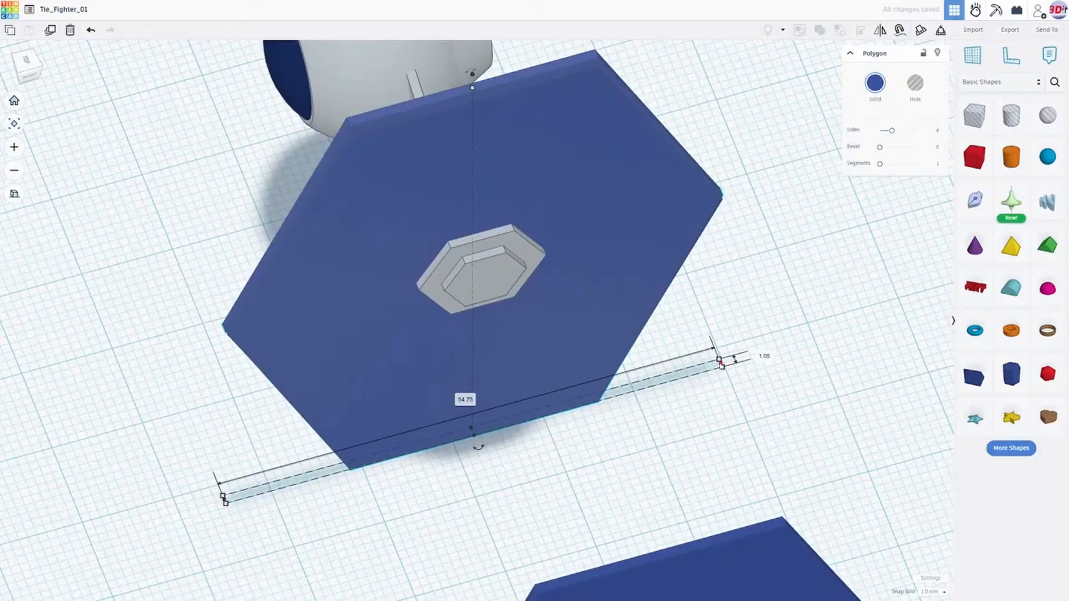
{"action": "left_click_drag", "start_coordinate": [721, 365], "coordinate": [723, 364]}
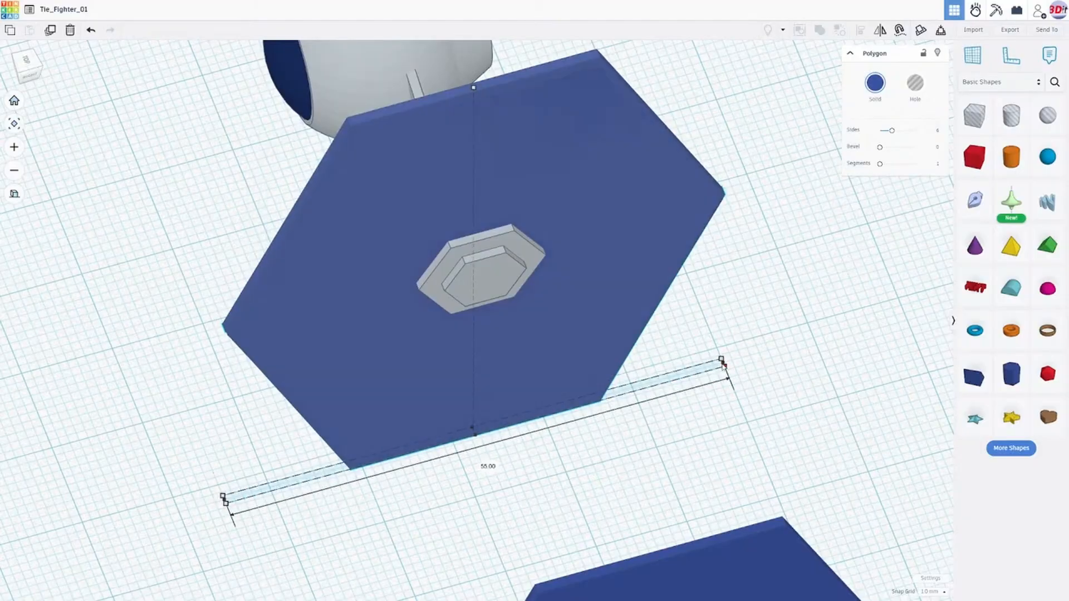
- Thicken the duplicated wing panel outward on both faces to 2 mm
{"action": "right_click_drag", "start_coordinate": [723, 363], "coordinate": [604, 355]}
{"action": "right_click_drag", "start_coordinate": [401, 270], "coordinate": [477, 384]}
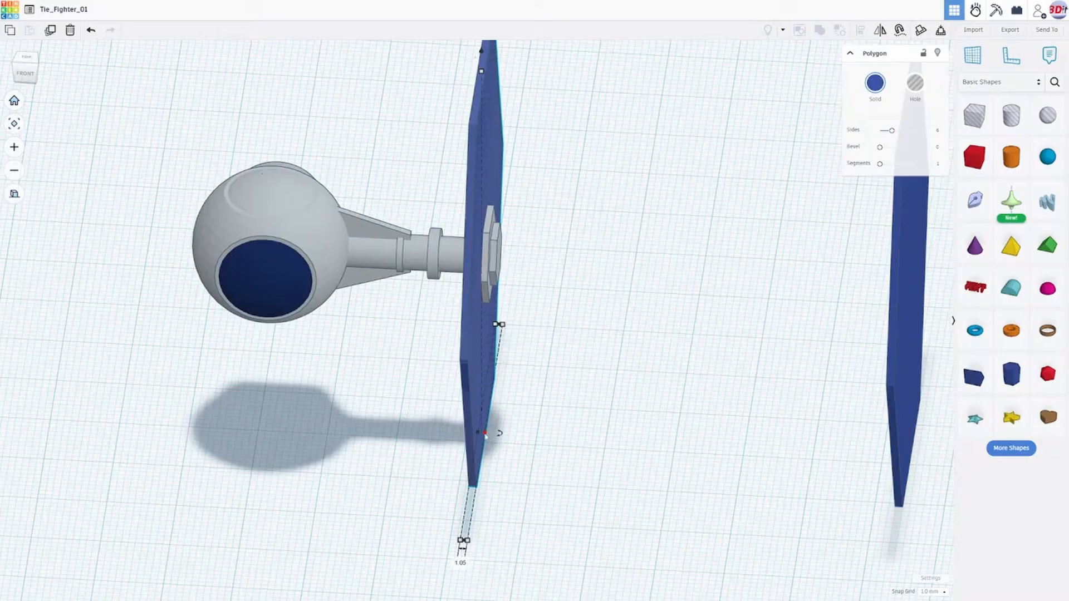
{"action": "left_click_drag", "start_coordinate": [485, 433], "coordinate": [493, 433]}
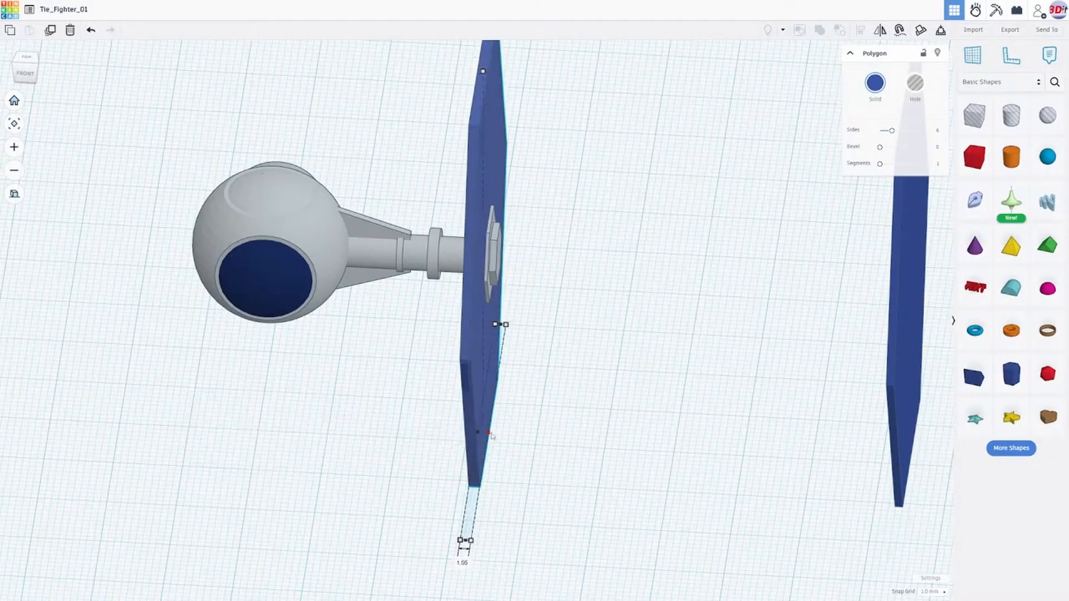
{"action": "right_click_drag", "start_coordinate": [494, 432], "coordinate": [515, 417]}
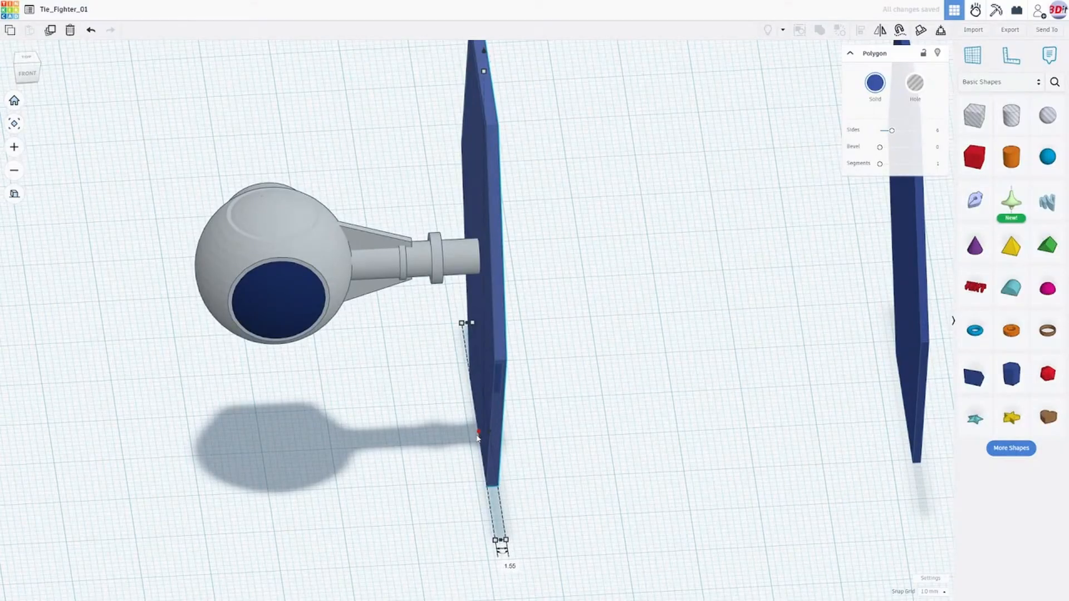
{"action": "left_click_drag", "start_coordinate": [478, 433], "coordinate": [477, 433]}
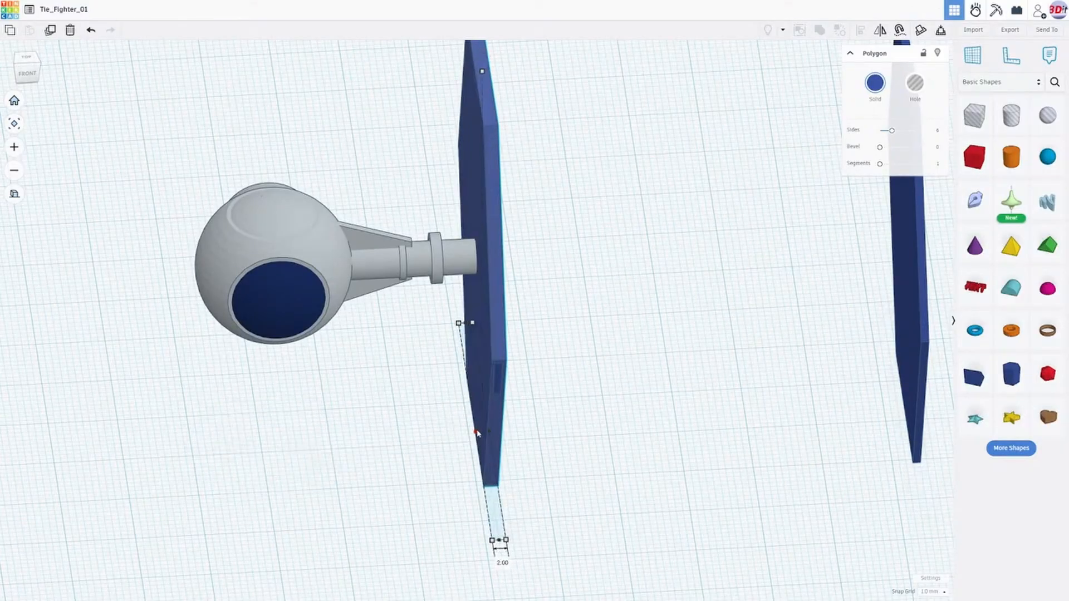
- Move the thickened wing panel 22 mm outward from the hub, clear of the thin original panel
{"action": "right_click_drag", "start_coordinate": [579, 389], "coordinate": [584, 362]}
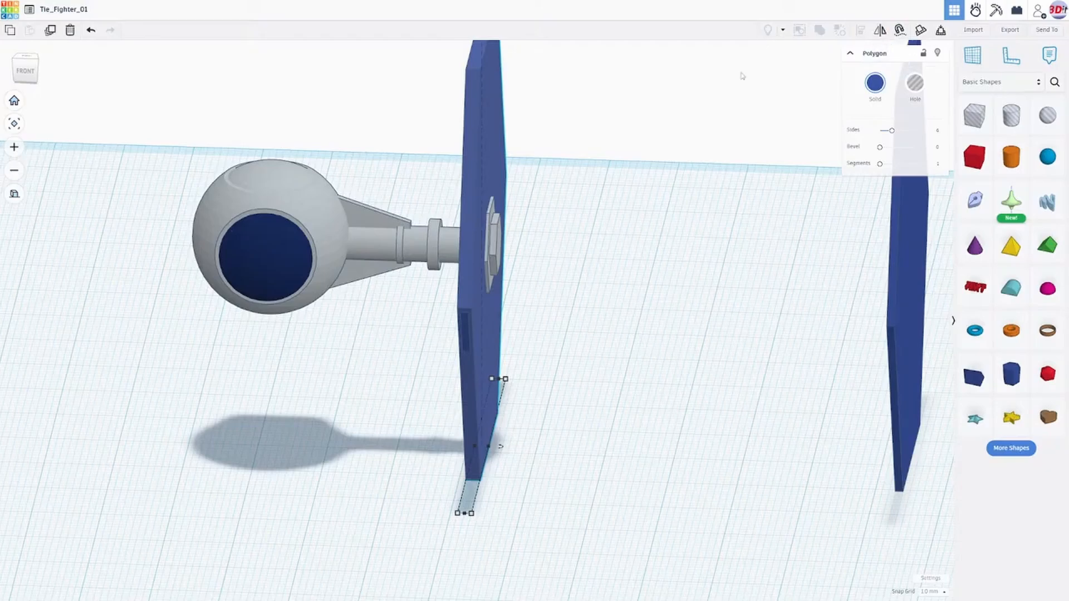
{"action": "right_click_drag", "start_coordinate": [277, 328], "coordinate": [301, 359]}
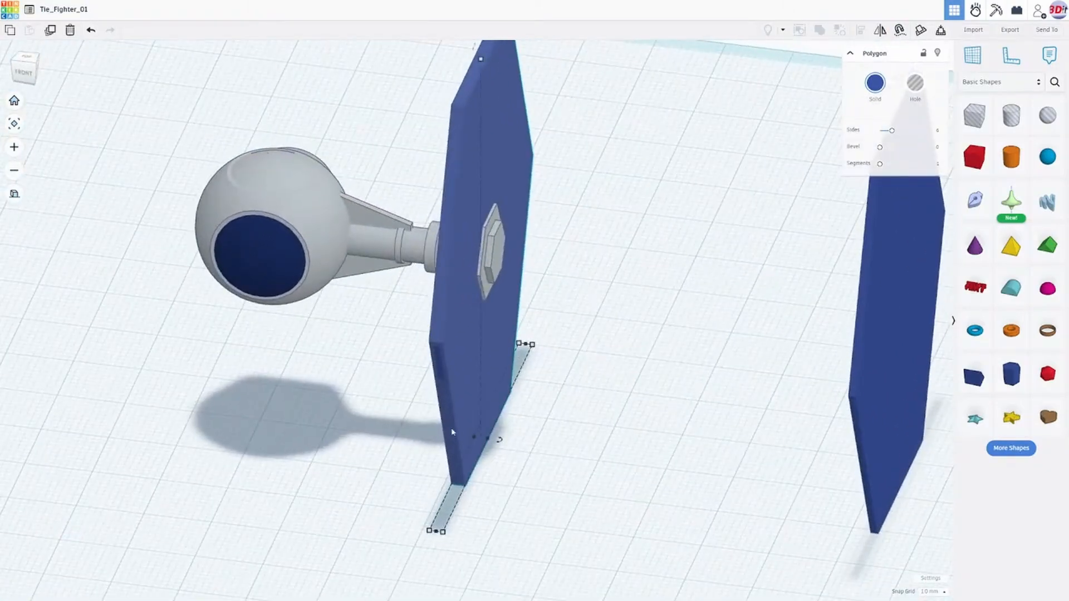
{"action": "left_click_drag", "start_coordinate": [496, 416], "coordinate": [648, 436], "text": "alt"}
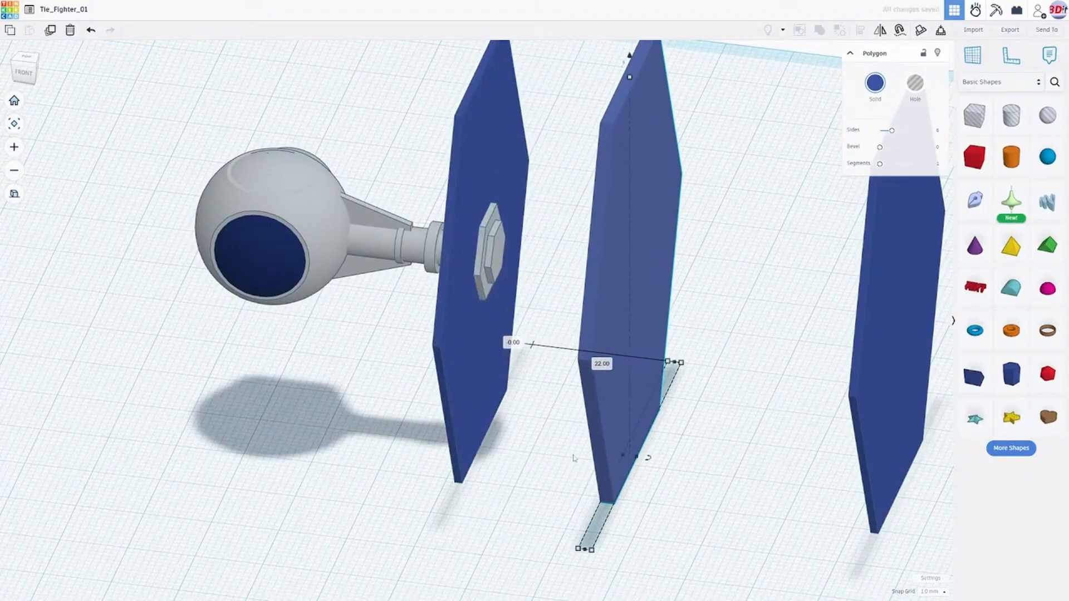
{"action": "right_click_drag", "start_coordinate": [590, 454], "coordinate": [636, 427]}
{"action": "scroll", "coordinate": [612, 397], "scroll_direction": "down", "scroll_amount": 3}
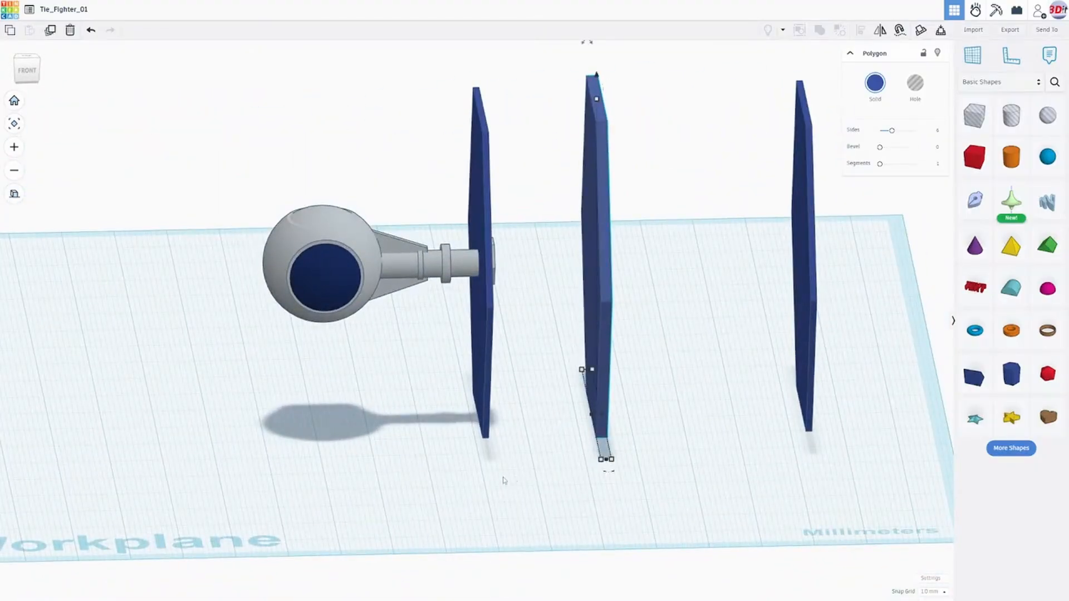
- Undo the last outward move of the thickened wing panel and turn that panel into a hole
{"action": "key", "text": "ctrl+z"}
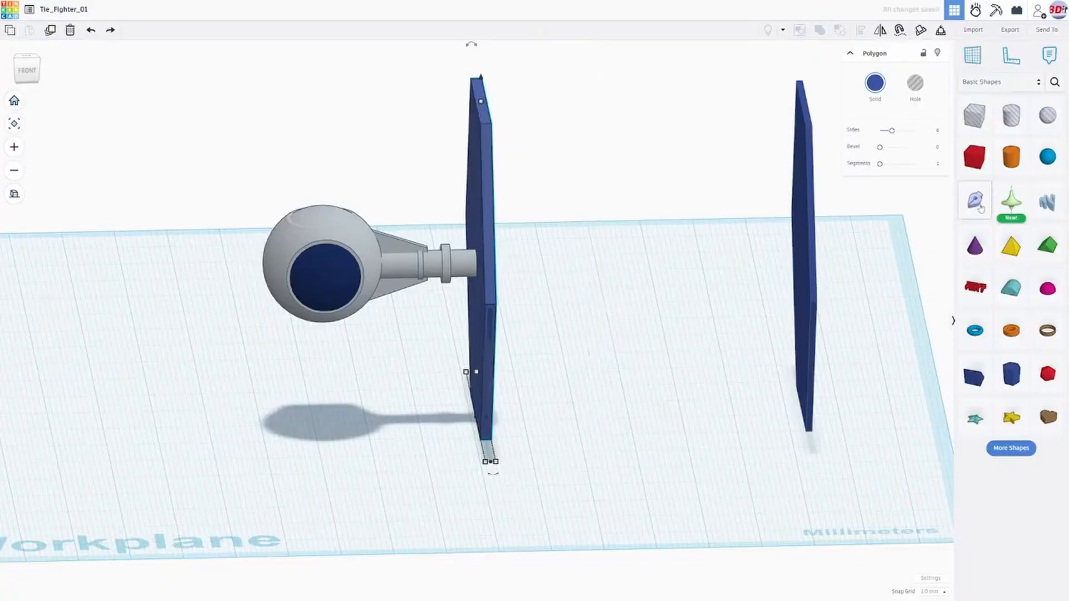
{"action": "left_click", "coordinate": [919, 89]}
{"action": "right_click_drag", "start_coordinate": [682, 283], "coordinate": [418, 269]}
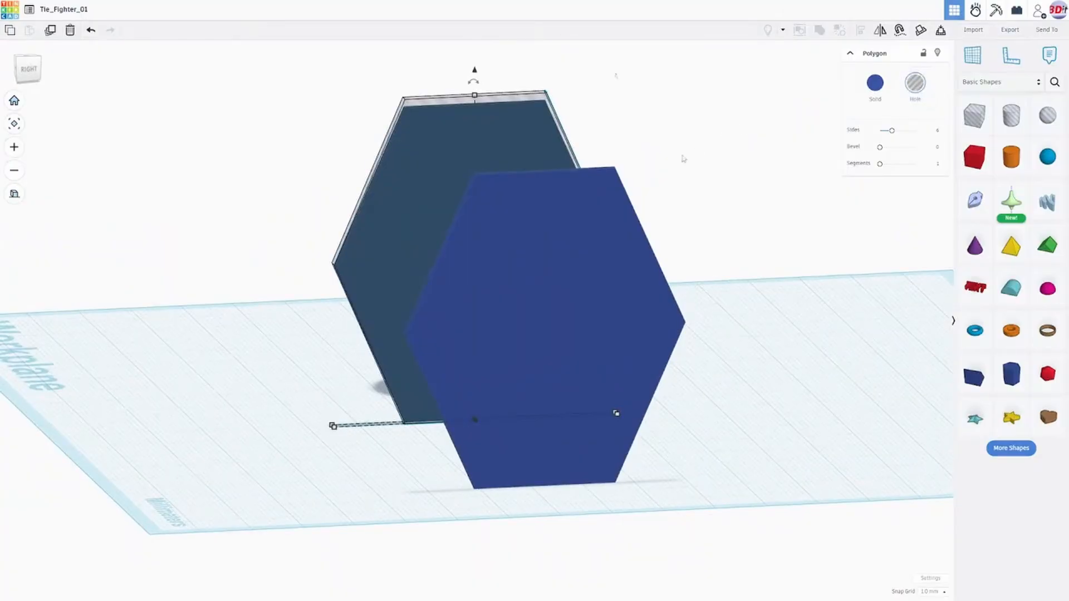
{"action": "right_click_drag", "start_coordinate": [684, 159], "coordinate": [743, 184]}
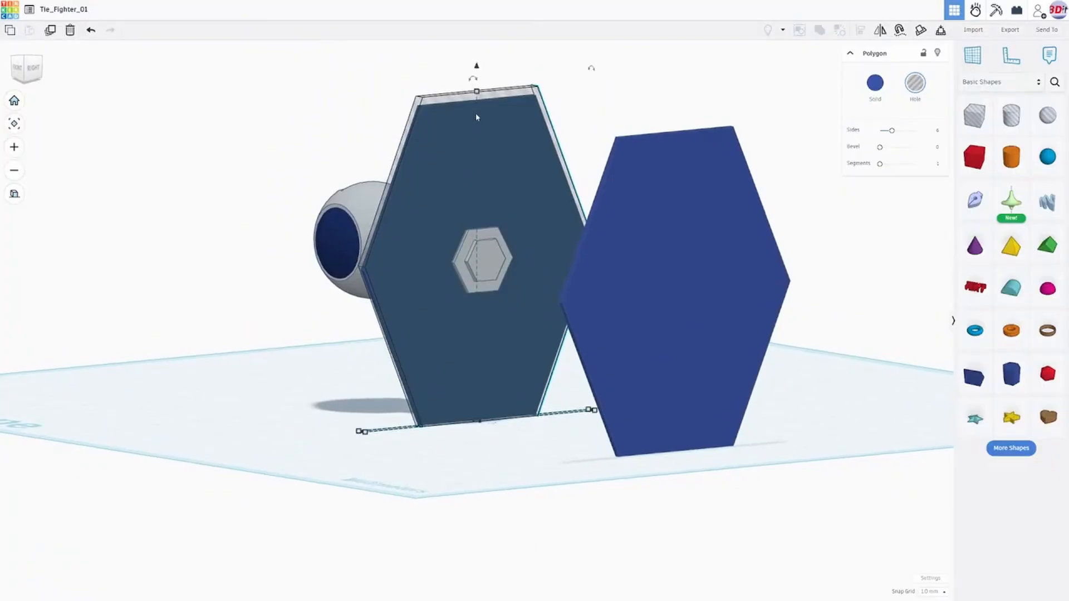
- Lower the hole panel's top edge to a height of 62 mm and extend its bottom edge downward to 63 mm overall
{"action": "left_click_drag", "start_coordinate": [477, 92], "coordinate": [477, 95]}
{"action": "right_click_drag", "start_coordinate": [477, 95], "coordinate": [511, 231]}
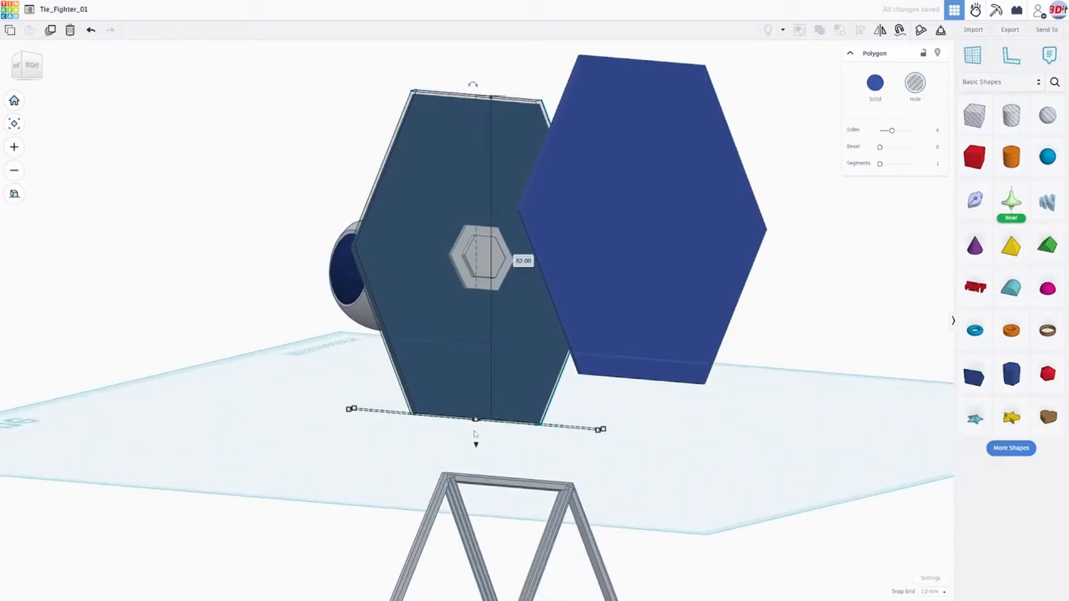
{"action": "scroll", "coordinate": [484, 433], "scroll_direction": "up", "scroll_amount": 3}
{"action": "right_click_drag", "start_coordinate": [484, 433], "coordinate": [491, 459]}
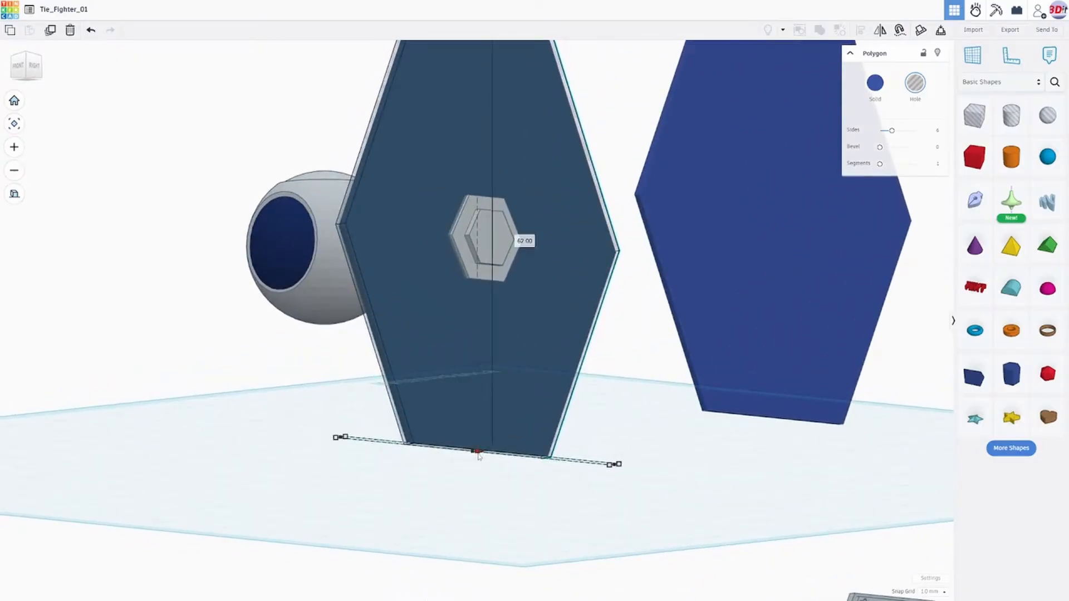
{"action": "left_click_drag", "start_coordinate": [478, 456], "coordinate": [477, 458]}
{"action": "right_click_drag", "start_coordinate": [477, 458], "coordinate": [344, 388]}
- Extend the hole panel at both side corners to a width of 57 mm
{"action": "scroll", "coordinate": [343, 389], "scroll_direction": "up", "scroll_amount": 5}
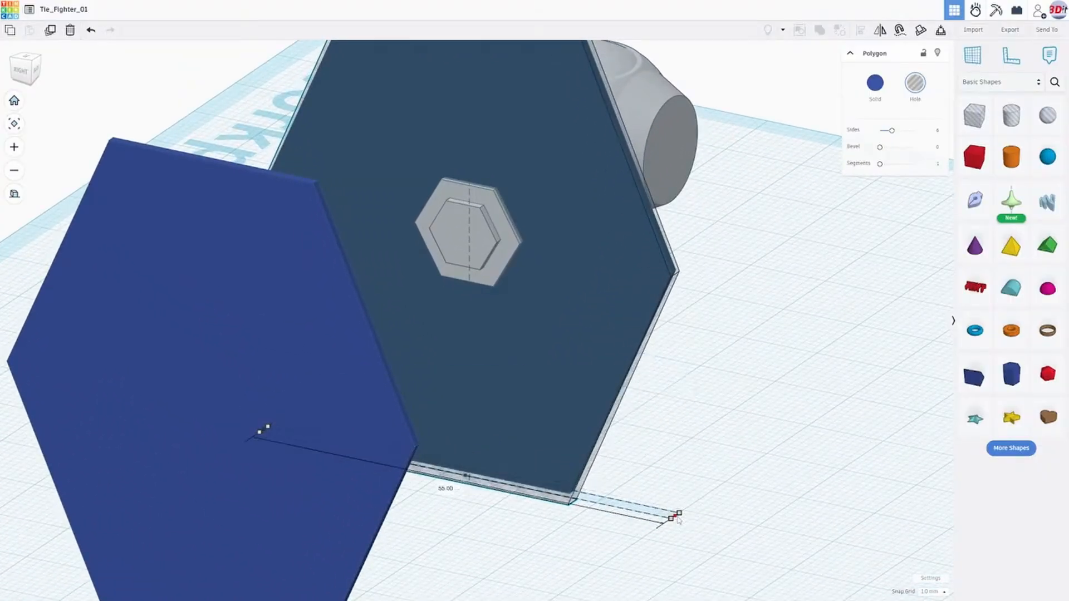
{"action": "left_click_drag", "start_coordinate": [676, 519], "coordinate": [685, 521]}
{"action": "right_click_drag", "start_coordinate": [682, 424], "coordinate": [488, 570]}
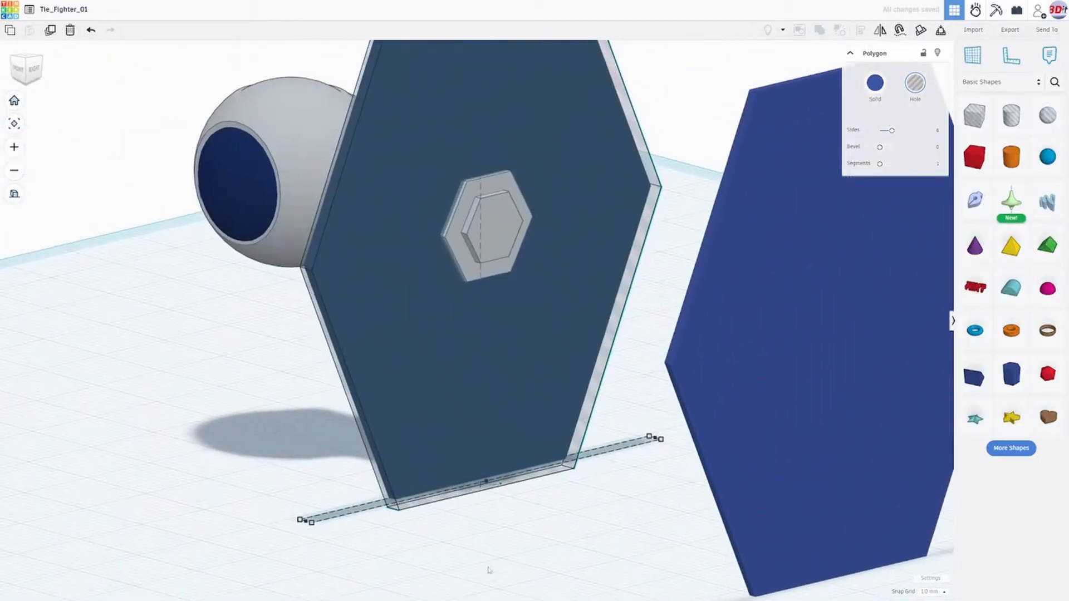
{"action": "right_click_drag", "start_coordinate": [307, 526], "coordinate": [310, 554]}
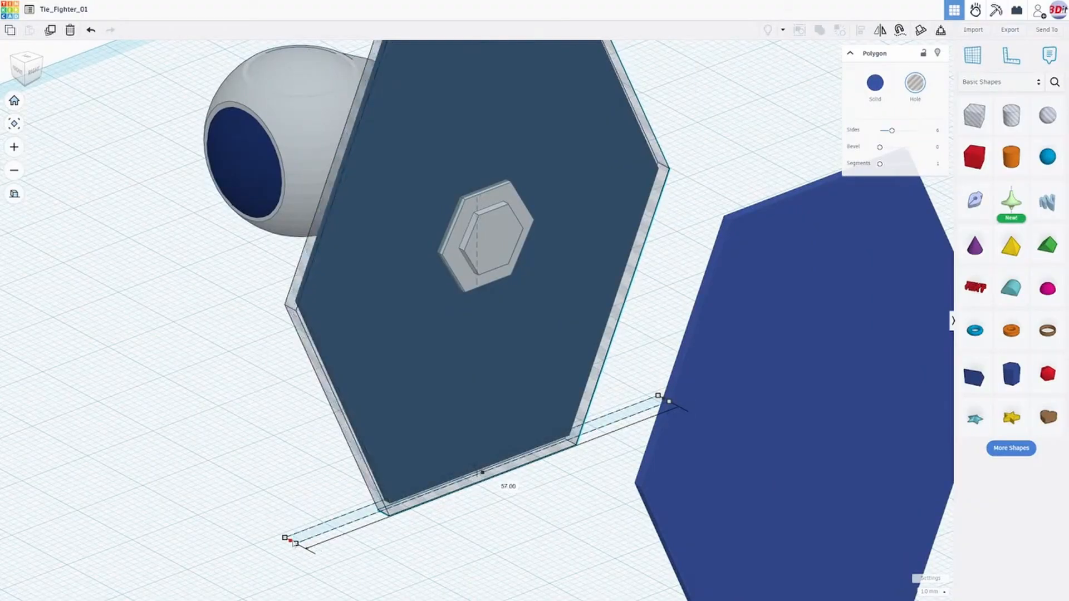
{"action": "right_click_drag", "start_coordinate": [296, 537], "coordinate": [323, 477]}
- Thicken the hole panel to 3 mm on the face pointing away from the cockpit
{"action": "scroll", "coordinate": [683, 388], "scroll_direction": "down", "scroll_amount": 3}
{"action": "right_click_drag", "start_coordinate": [683, 388], "coordinate": [951, 429]}
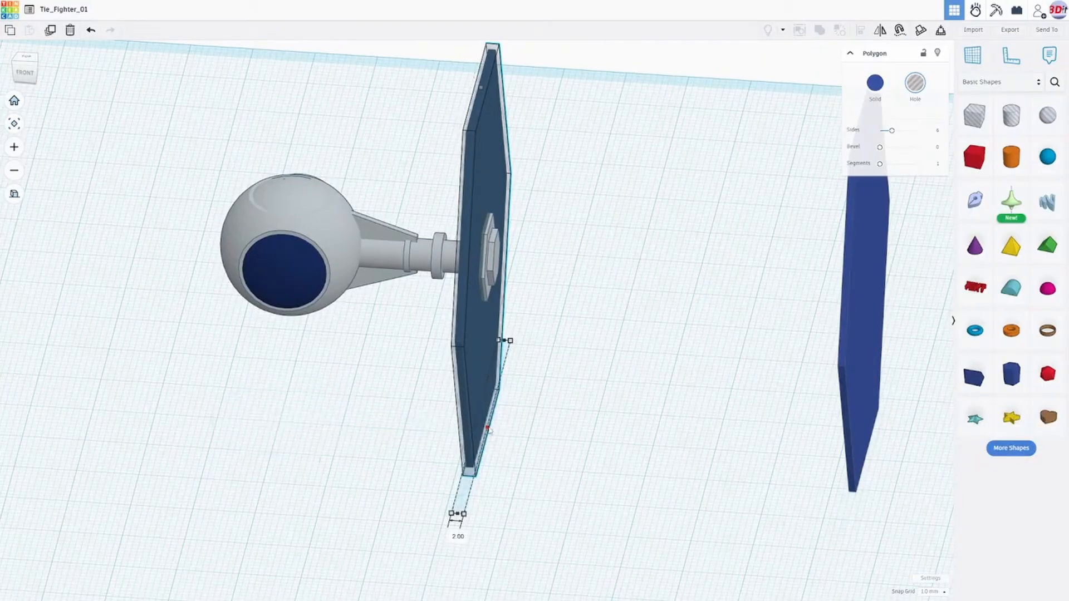
{"action": "left_click_drag", "start_coordinate": [490, 433], "coordinate": [494, 434]}
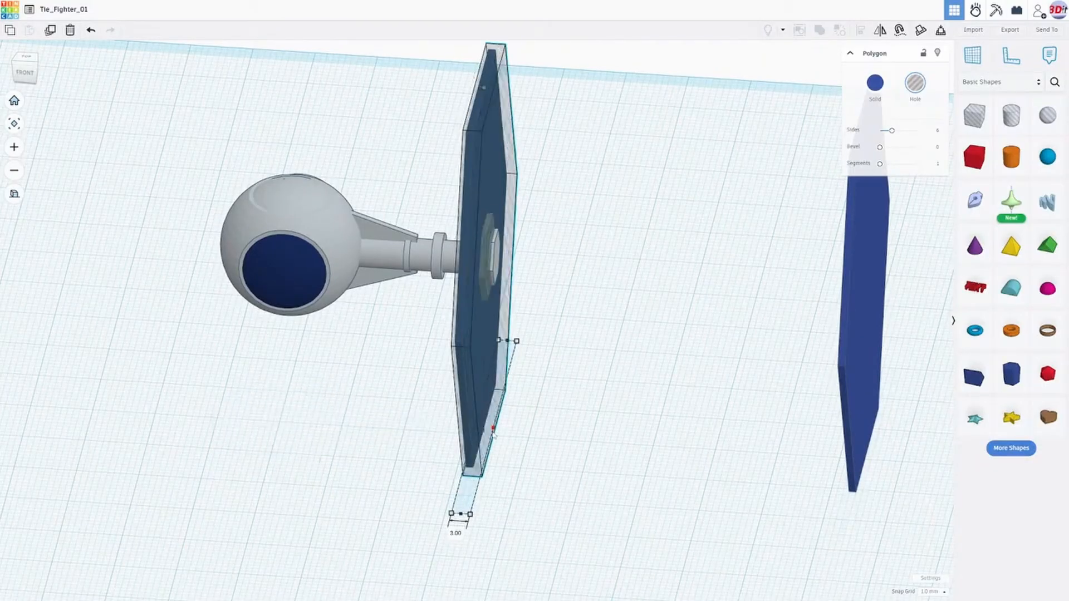
{"action": "right_click_drag", "start_coordinate": [494, 434], "coordinate": [546, 377]}
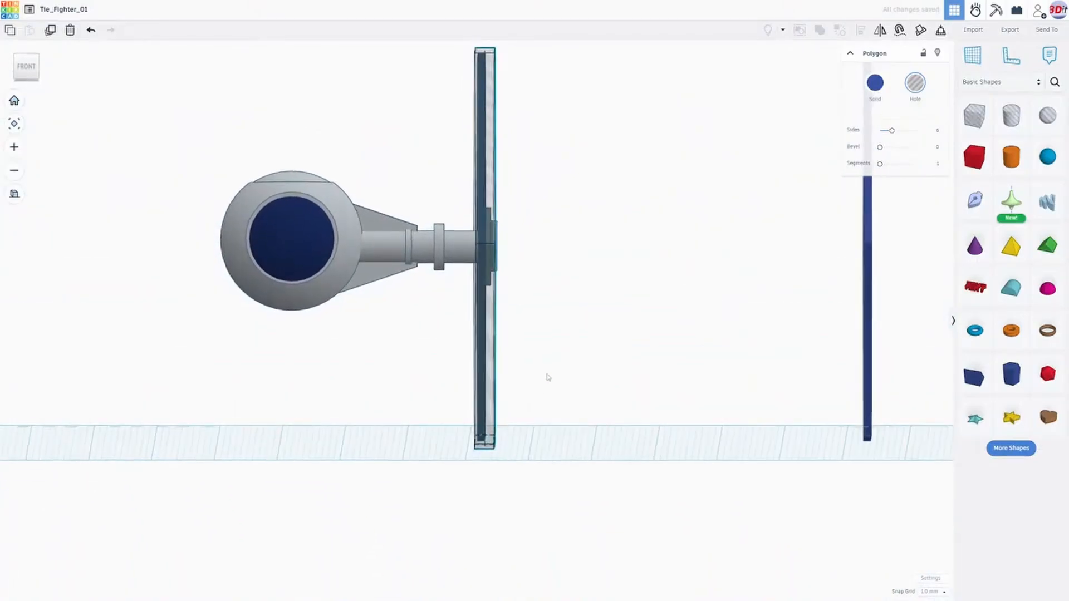
- Set the snap grid to 0.25 mm and nudge the hole panel toward the cockpit to centre it on the thin wing panel
{"action": "mouse_move", "coordinate": [613, 308]}
{"action": "right_mouse_down"}
{"action": "mouse_move", "coordinate": [577, 320]}
{"action": "mouse_move", "coordinate": [585, 342]}
{"action": "mouse_move", "coordinate": [605, 318]}
{"action": "right_mouse_up"}
{"action": "left_click", "coordinate": [31, 73]}
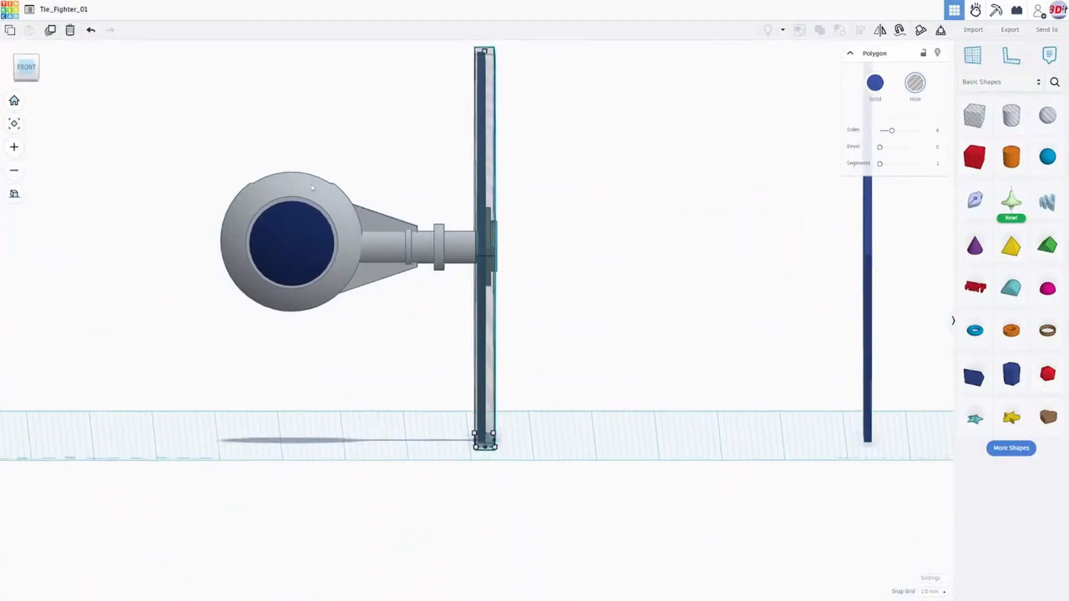
{"action": "scroll", "coordinate": [544, 366], "scroll_direction": "up", "scroll_amount": 4}
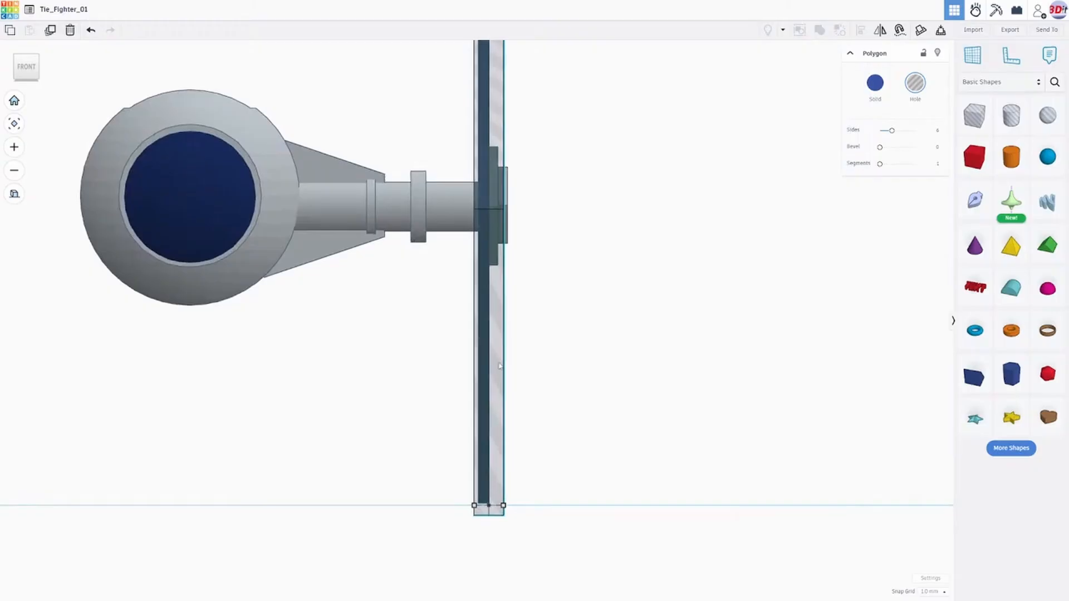
{"action": "key", "text": "Left"}
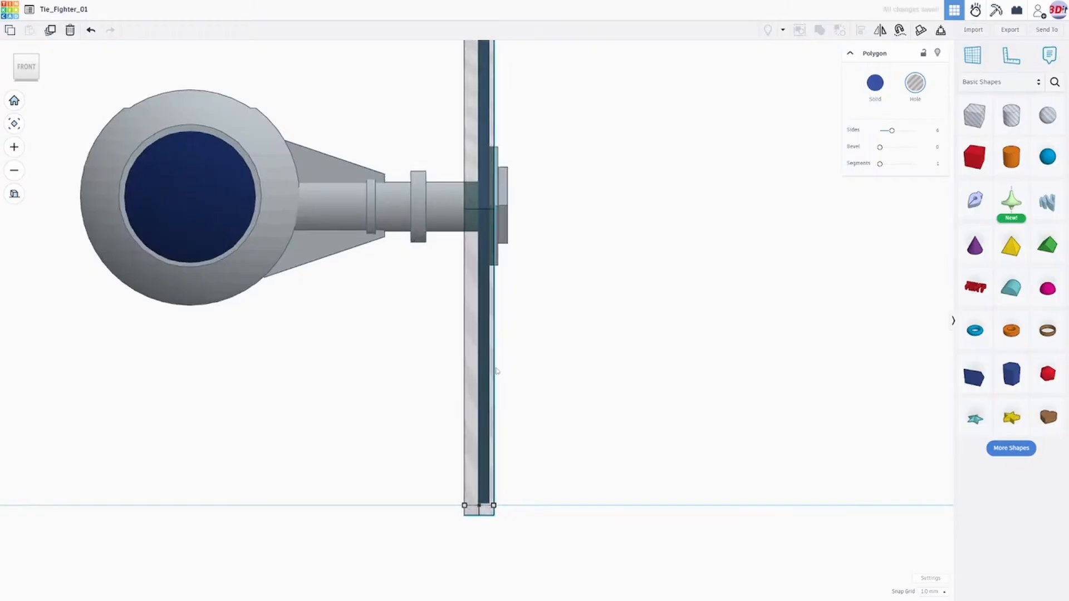
{"action": "key", "text": "Right"}
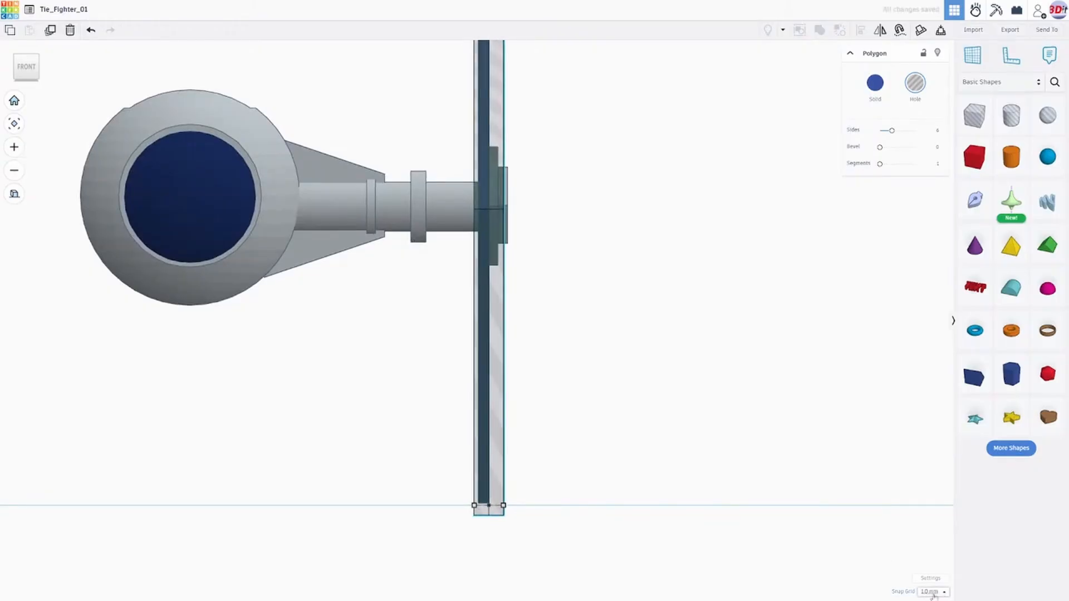
{"action": "left_click", "coordinate": [933, 518]}
{"action": "key", "text": "Left"}
{"action": "key", "text": "Left"}
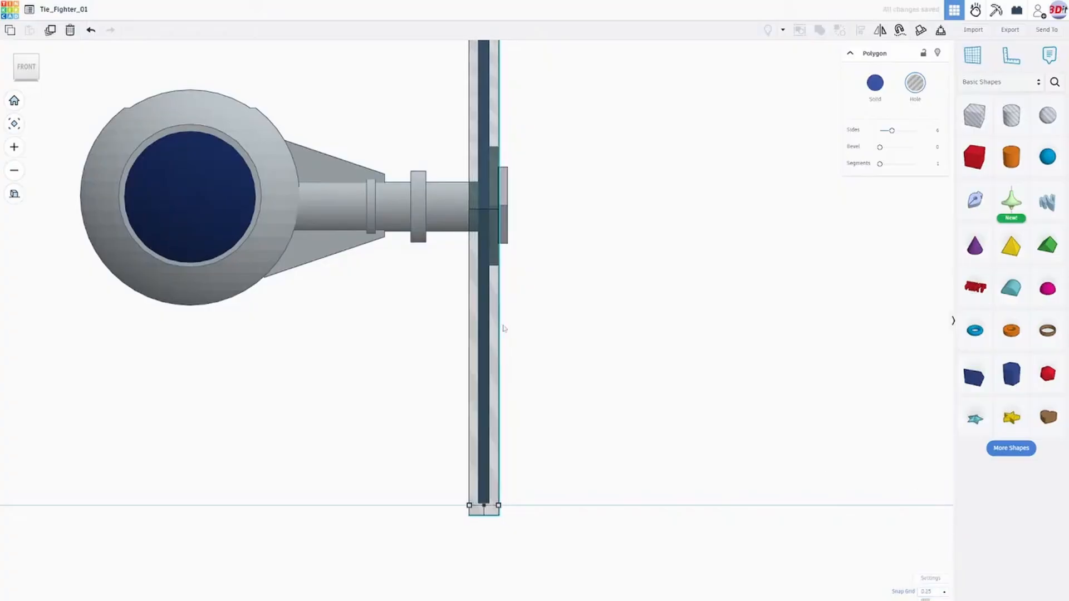
- Raise the hole panel's top edge to a height of 63.25 mm
{"action": "right_click_drag", "start_coordinate": [564, 352], "coordinate": [320, 322]}
{"action": "scroll", "coordinate": [413, 323], "scroll_direction": "down", "scroll_amount": 4}
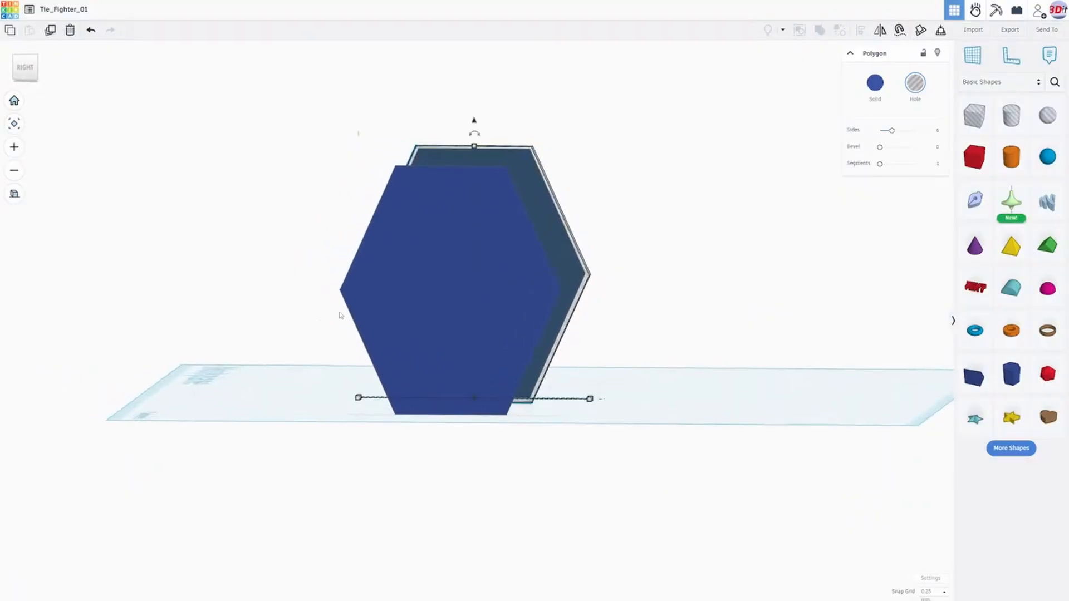
{"action": "scroll", "coordinate": [463, 149], "scroll_direction": "up", "scroll_amount": 5}
{"action": "right_click_drag", "start_coordinate": [431, 127], "coordinate": [446, 117]}
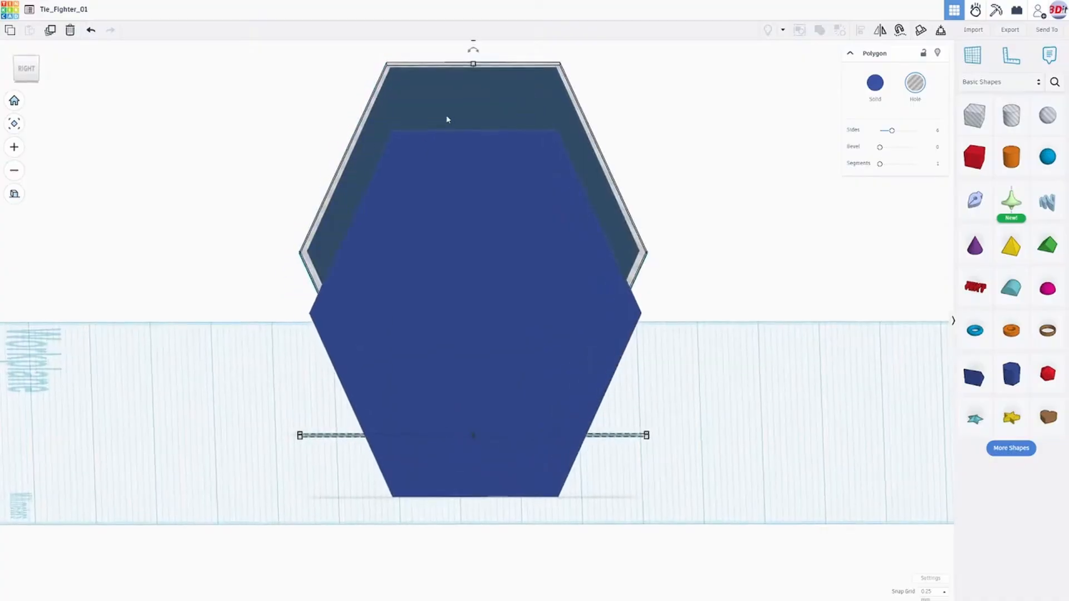
{"action": "middle_click_drag", "start_coordinate": [445, 117], "coordinate": [456, 286]}
{"action": "scroll", "coordinate": [456, 286], "scroll_direction": "up", "scroll_amount": 3}
{"action": "right_click_drag", "start_coordinate": [456, 286], "coordinate": [472, 210]}
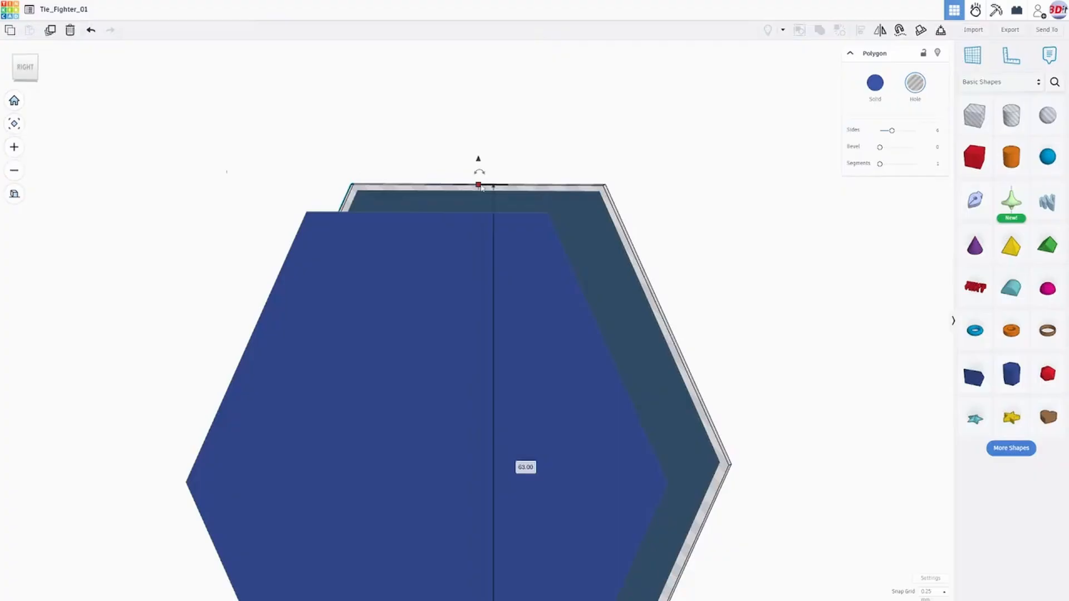
{"action": "left_click_drag", "start_coordinate": [478, 185], "coordinate": [478, 183]}
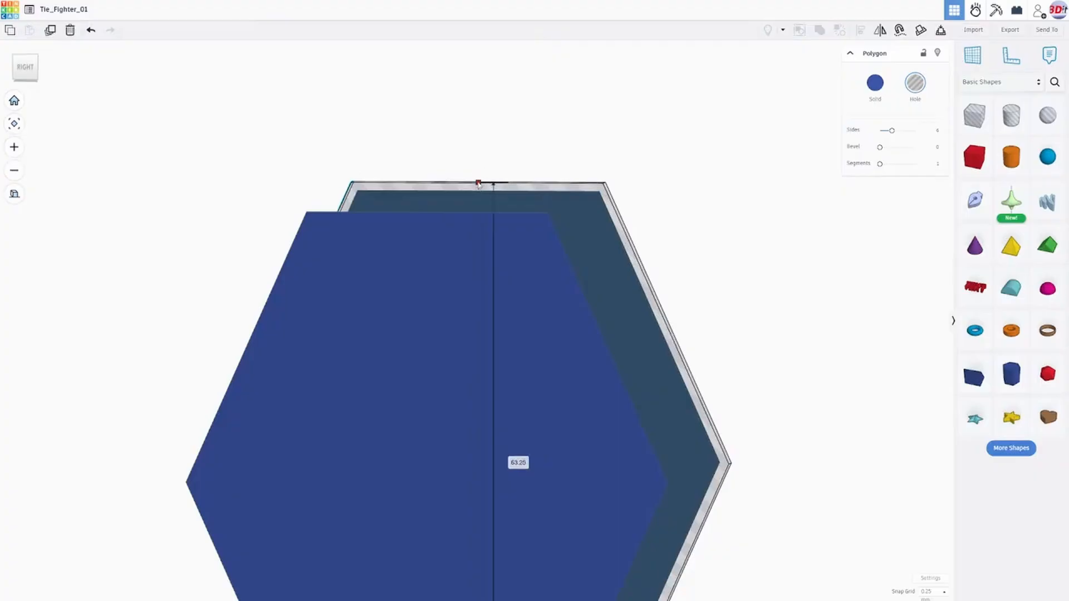
- Shift the hole panel outward from the cockpit until it clears the thin solid wing panel
{"action": "scroll", "coordinate": [507, 201], "scroll_direction": "down", "scroll_amount": 3}
{"action": "right_click_drag", "start_coordinate": [502, 212], "coordinate": [704, 280]}
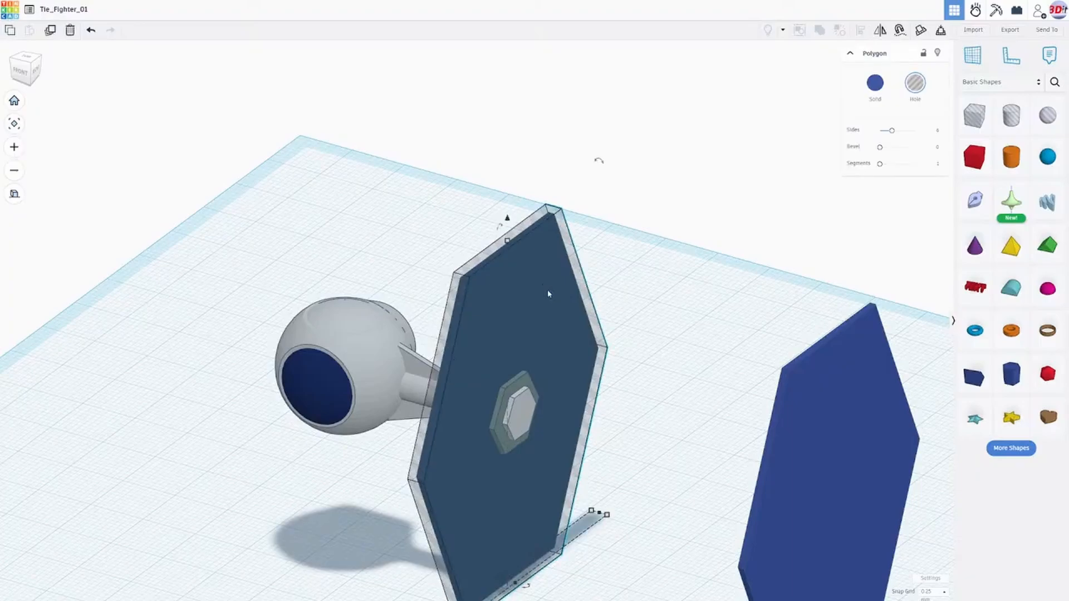
{"action": "right_click_drag", "start_coordinate": [565, 251], "coordinate": [654, 251]}
{"action": "right_click_drag", "start_coordinate": [670, 226], "coordinate": [654, 191]}
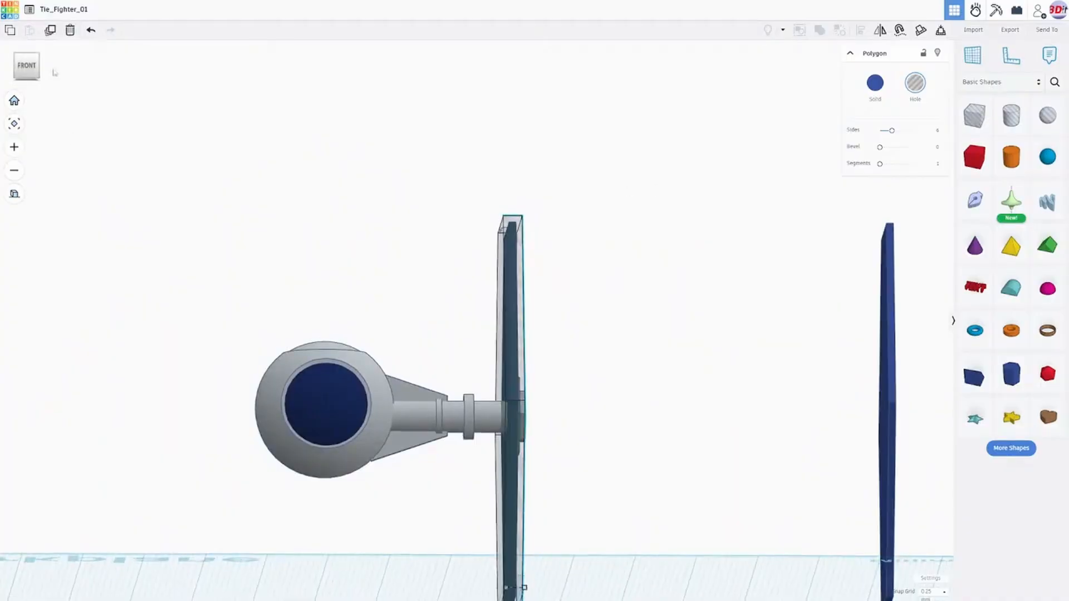
{"action": "left_click", "coordinate": [28, 67]}
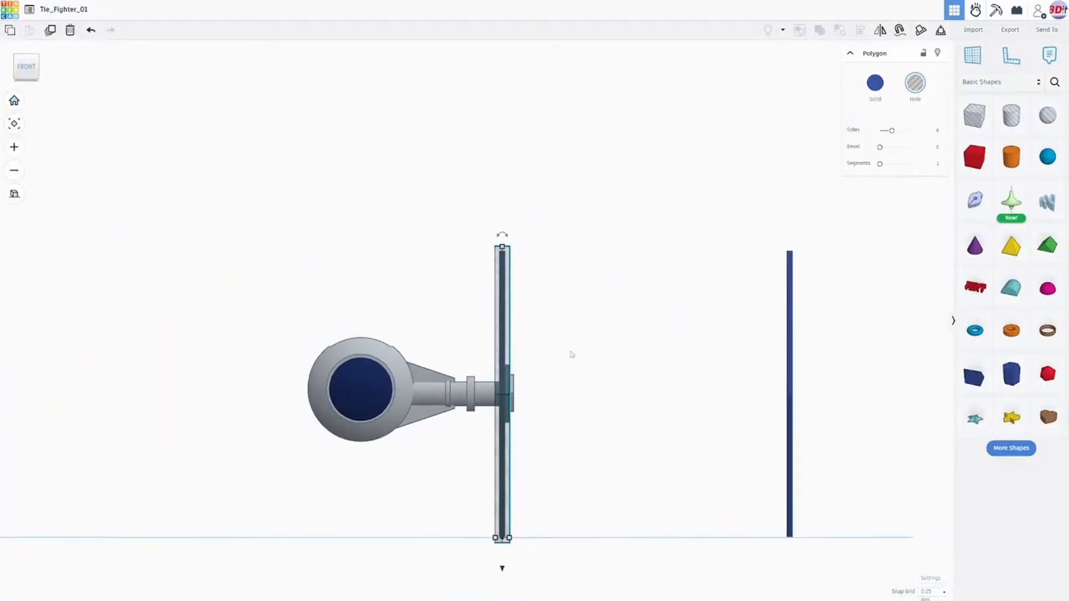
{"action": "key", "text": "Right"}
{"action": "key", "text": "Right"}
{"action": "key", "text": "Right"}
{"action": "key", "text": "Right"}
{"action": "key", "text": "Right"}
{"action": "key", "text": "Right"}
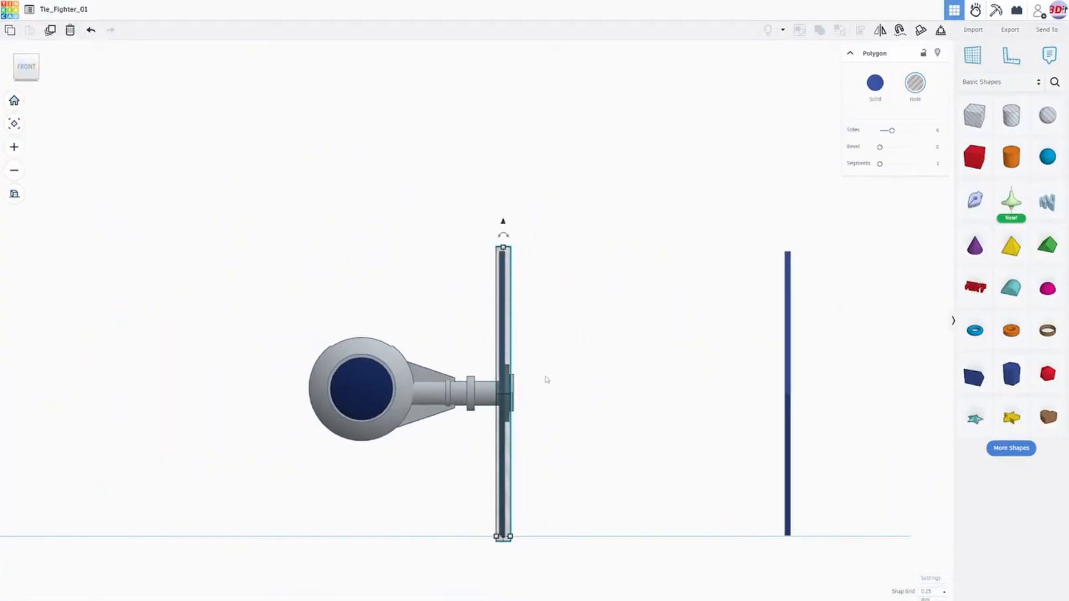
{"action": "key", "text": "Right"}
{"action": "key", "text": "Right"}
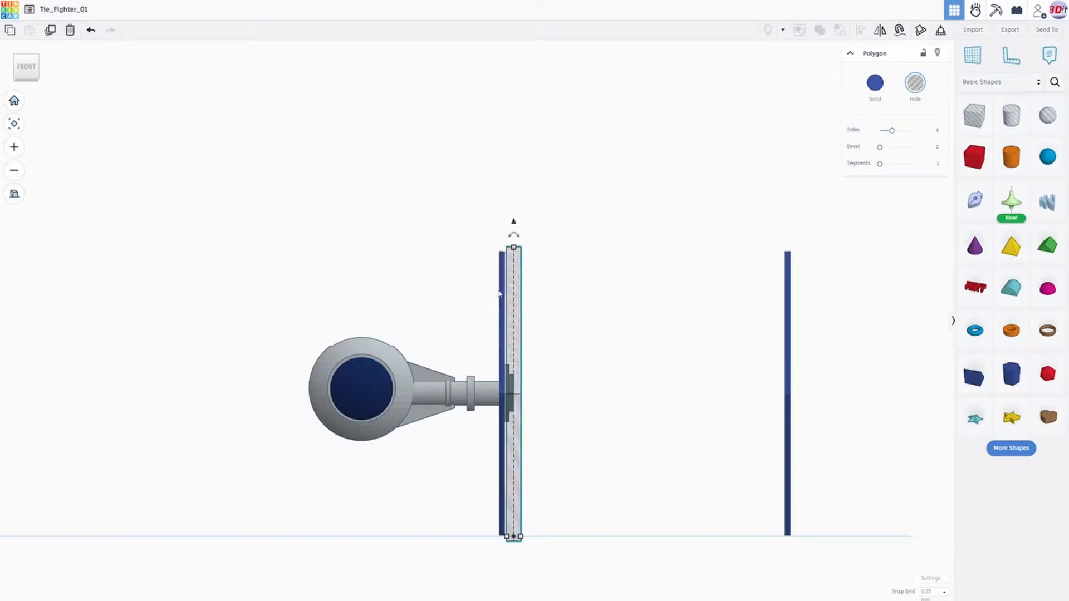
- Thicken the thin solid wing panel outward until it extends well past the hole panel and the hub
{"action": "left_click", "coordinate": [501, 299]}
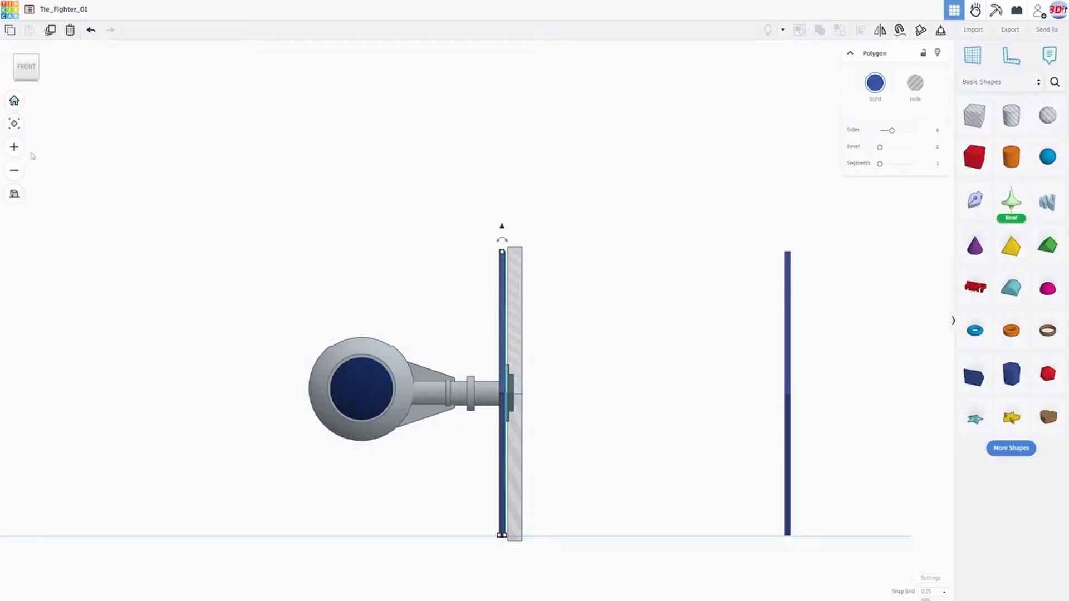
{"action": "right_click_drag", "start_coordinate": [510, 368], "coordinate": [524, 443]}
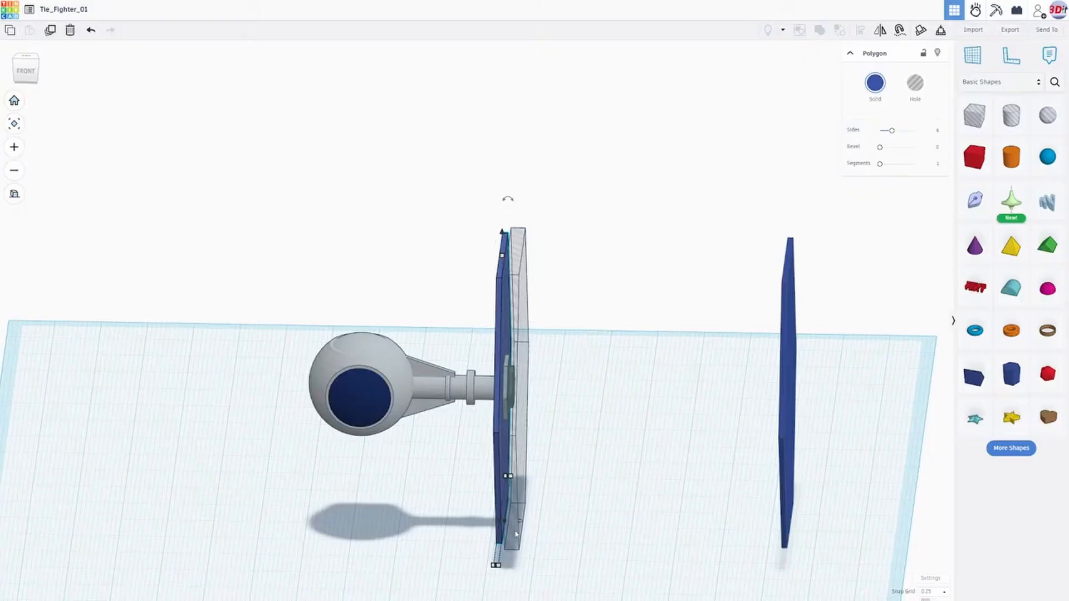
{"action": "right_click_drag", "start_coordinate": [553, 530], "coordinate": [515, 554]}
{"action": "scroll", "coordinate": [515, 553], "scroll_direction": "up", "scroll_amount": 5}
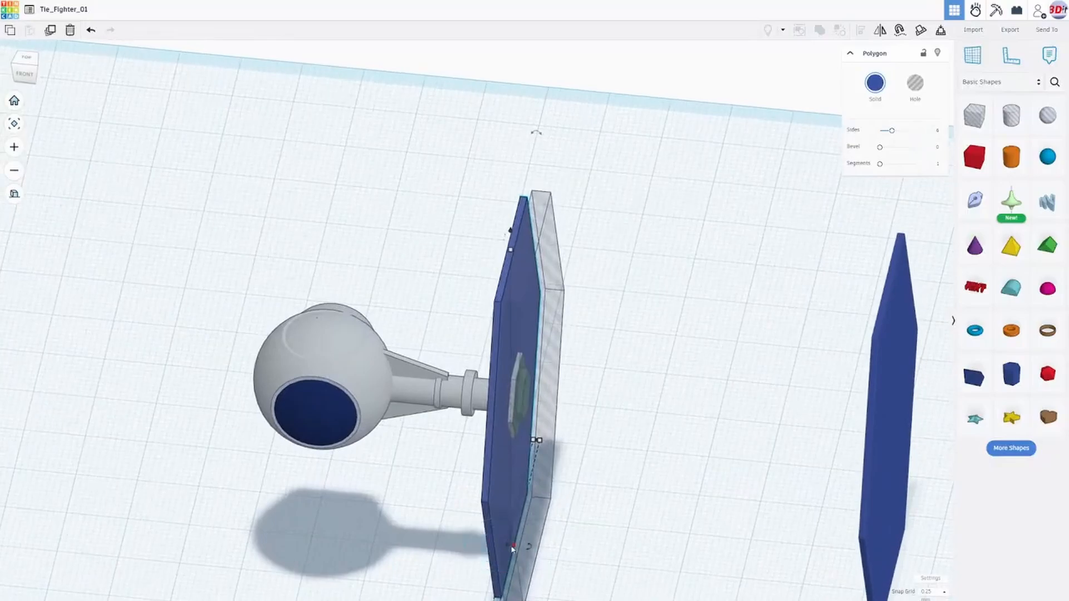
{"action": "left_click_drag", "start_coordinate": [517, 549], "coordinate": [587, 480]}
{"action": "right_click_drag", "start_coordinate": [587, 480], "coordinate": [622, 403]}
- Move the hole panel back toward the cockpit so it slightly overhangs the inner face of the thickened solid panel
{"action": "left_click_drag", "start_coordinate": [529, 220], "coordinate": [530, 225]}
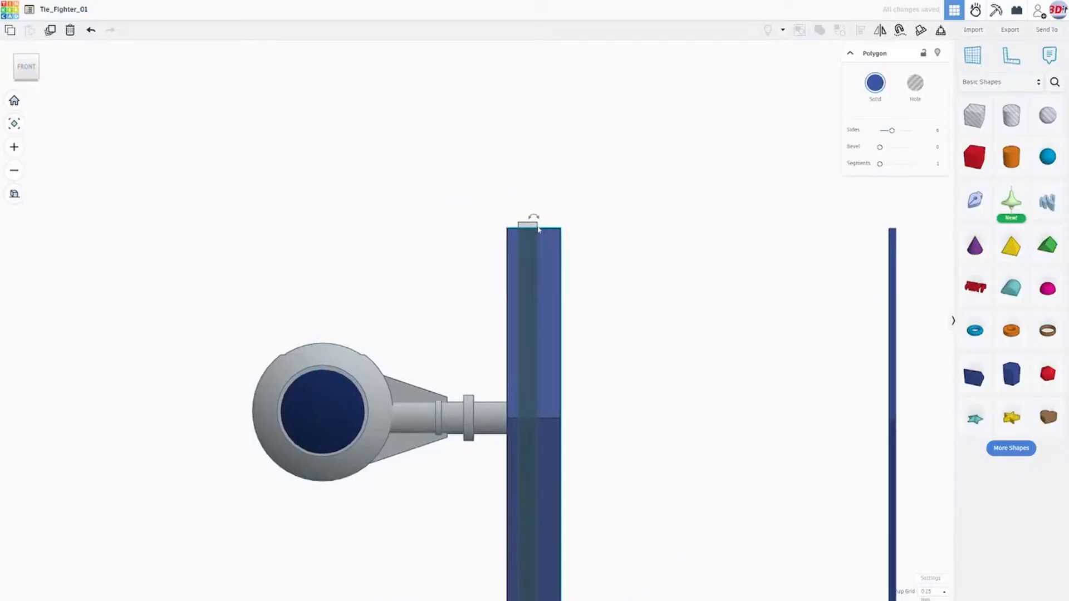
{"action": "scroll", "coordinate": [577, 369], "scroll_direction": "down", "scroll_amount": 3}
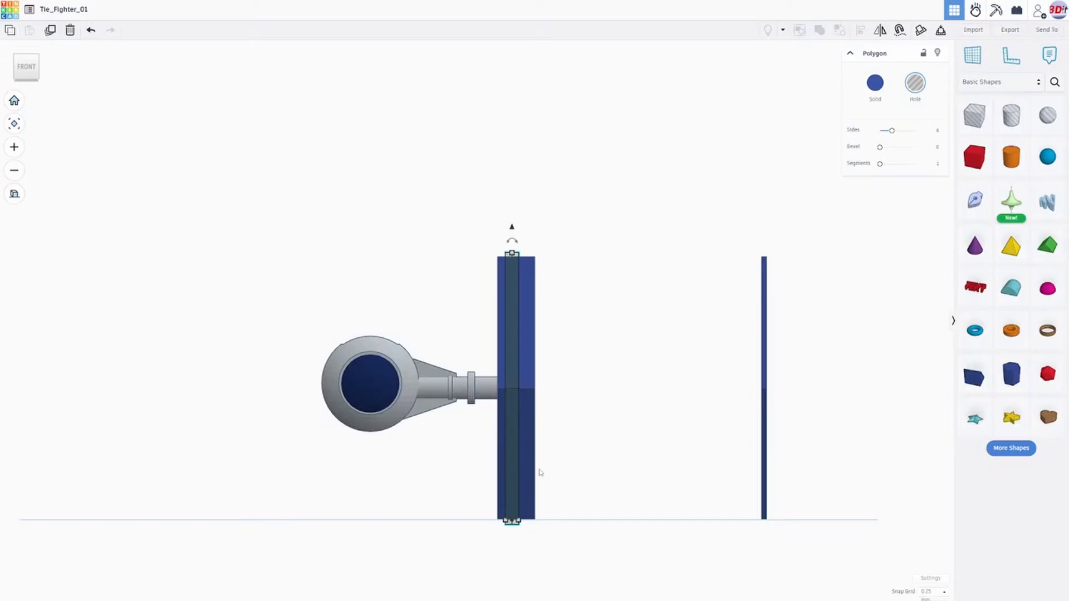
{"action": "key", "text": "Left"}
{"action": "key", "text": "Left"}
{"action": "key", "text": "Left"}
{"action": "key", "text": "Left"}
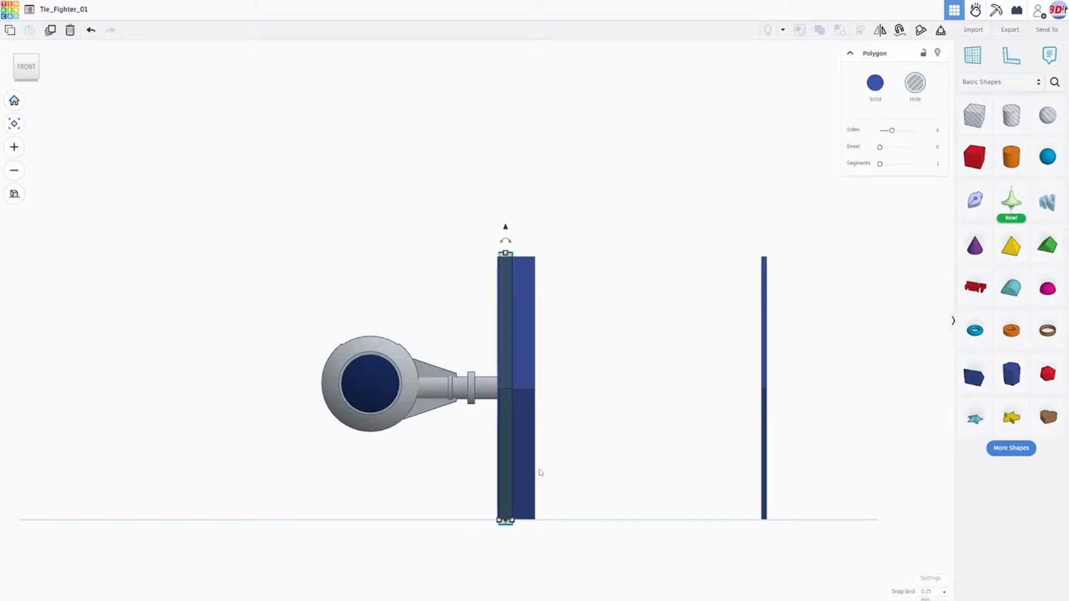
{"action": "key", "text": "Left"}
{"action": "key", "text": "Left"}
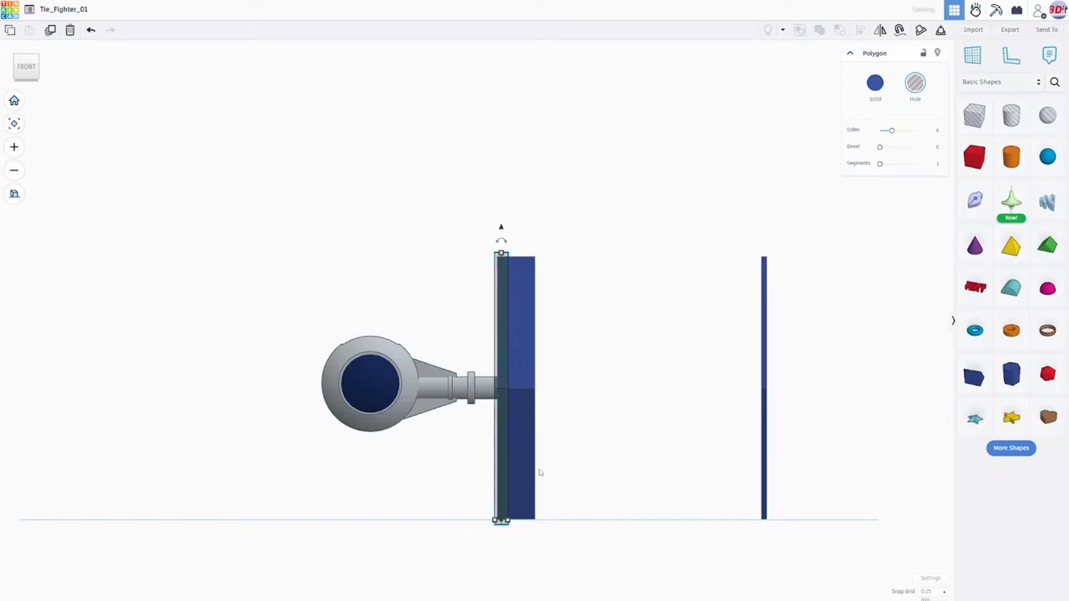
{"action": "key", "text": "Left"}
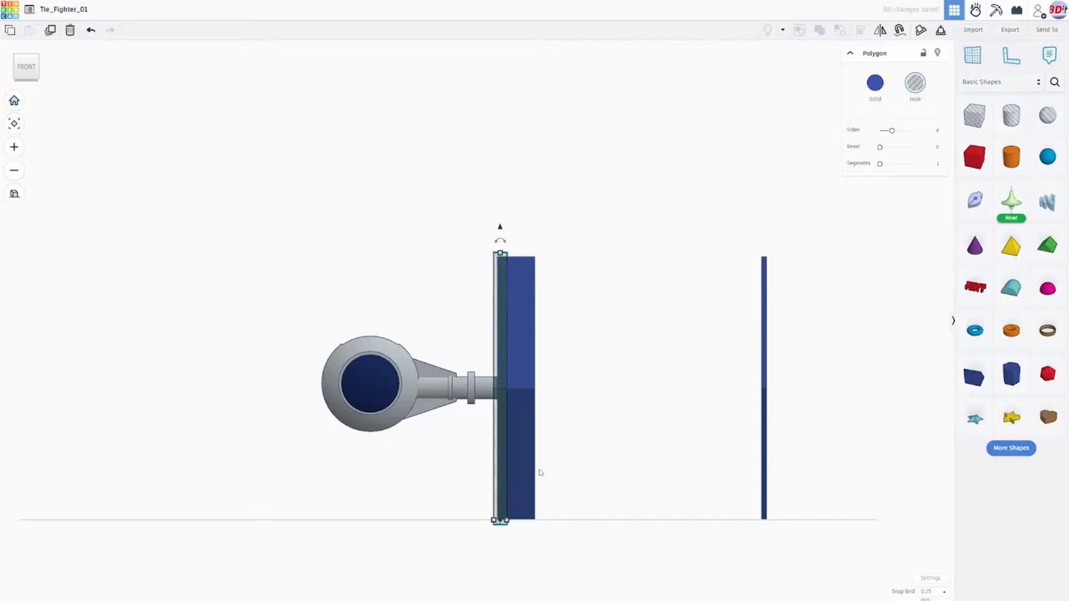
- Move the thick solid panel toward the cockpit until it overhangs both faces of the hole panel evenly
{"action": "scroll", "coordinate": [539, 472], "scroll_direction": "up", "scroll_amount": 3}
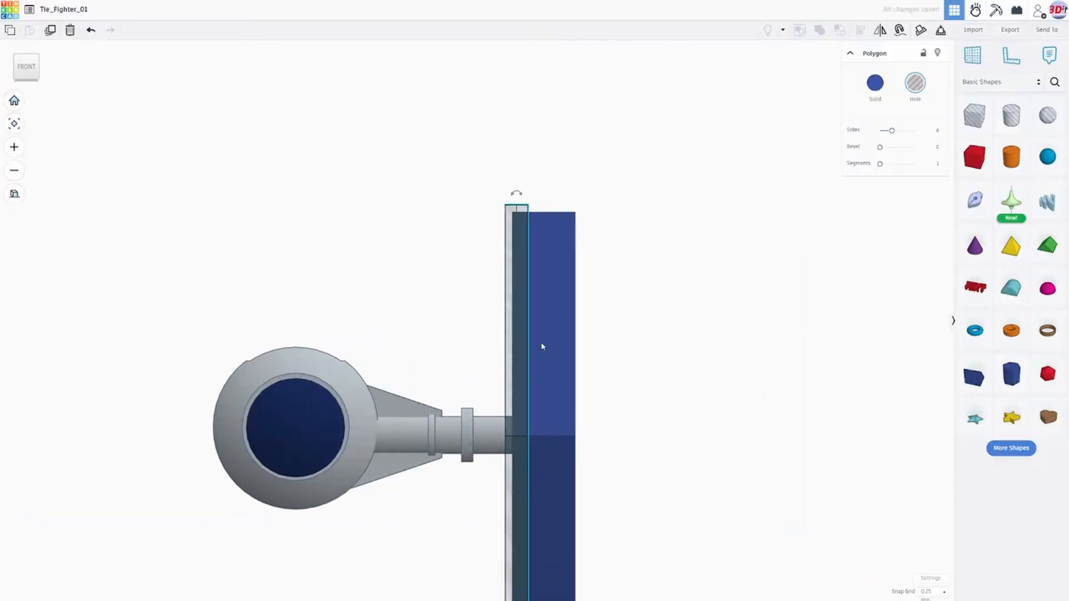
{"action": "left_click", "coordinate": [560, 282]}
{"action": "scroll", "coordinate": [569, 345], "scroll_direction": "down", "scroll_amount": 2}
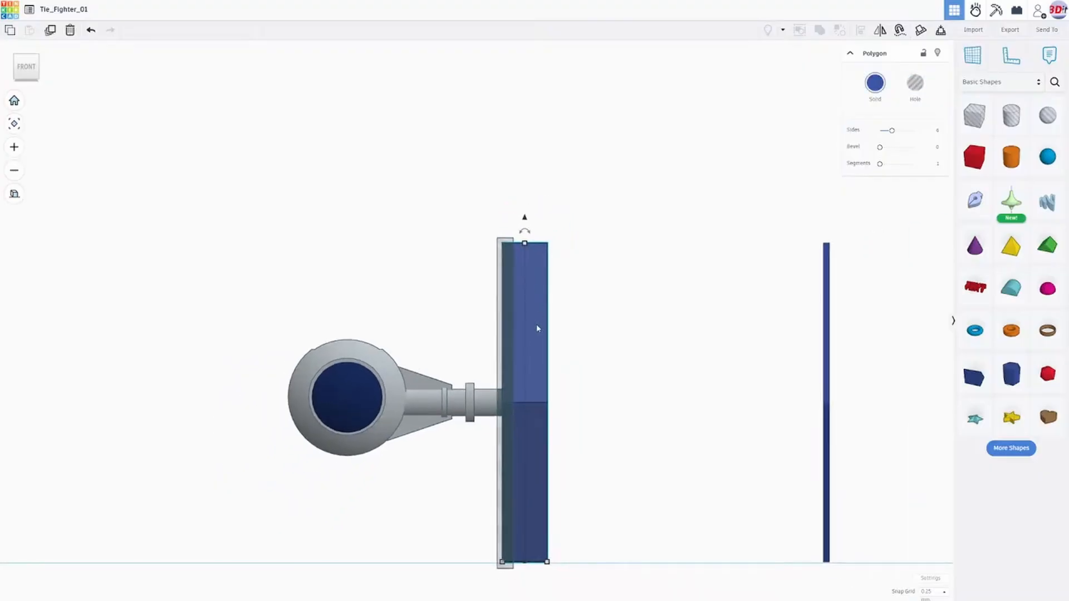
{"action": "key", "text": "Left"}
{"action": "key", "text": "Left"}
{"action": "key", "text": "Left"}
{"action": "key", "text": "Left"}
{"action": "key", "text": "Left"}
{"action": "key", "text": "Left"}
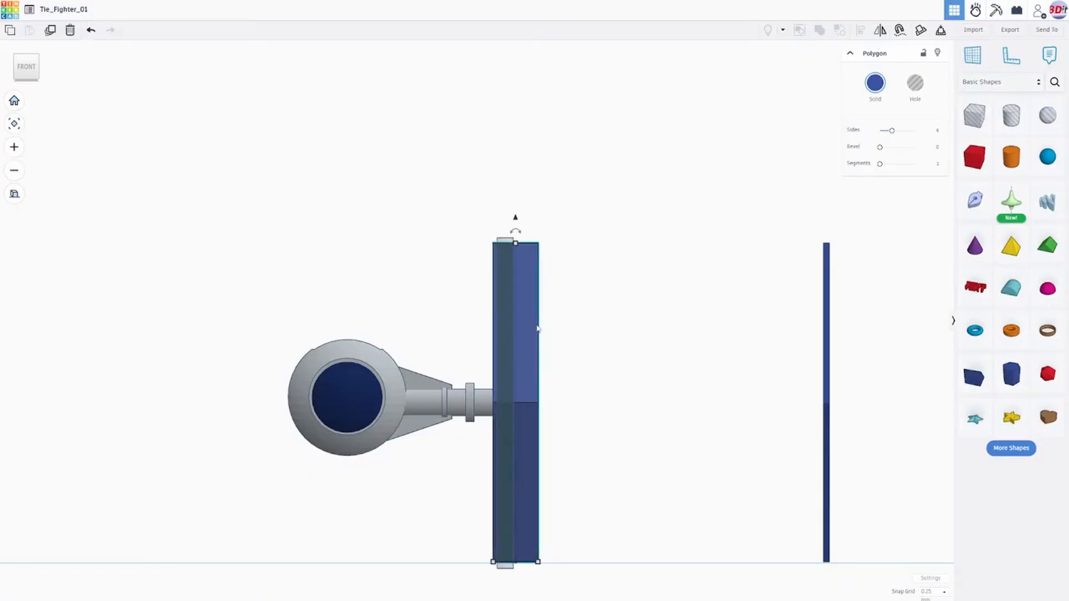
{"action": "key", "text": "Left"}
{"action": "key", "text": "Left"}
{"action": "key", "text": "Left"}
{"action": "key", "text": "Left"}
{"action": "key", "text": "Left"}
{"action": "key", "text": "Left"}
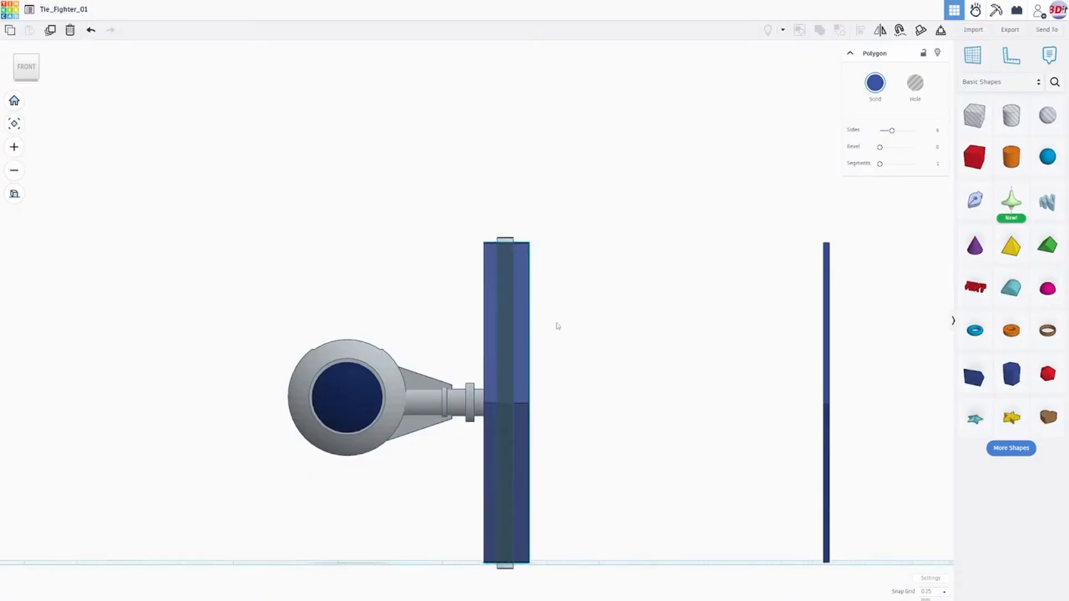
- Turn the thick hexagonal panel into a hole
{"action": "right_click_drag", "start_coordinate": [558, 326], "coordinate": [474, 380]}
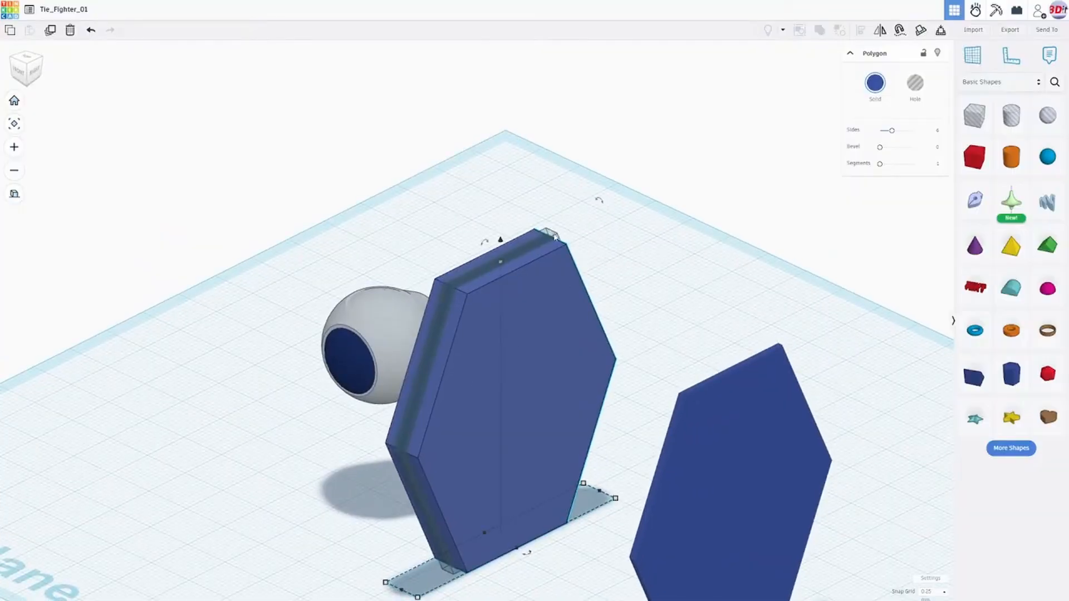
{"action": "left_click", "coordinate": [917, 84]}
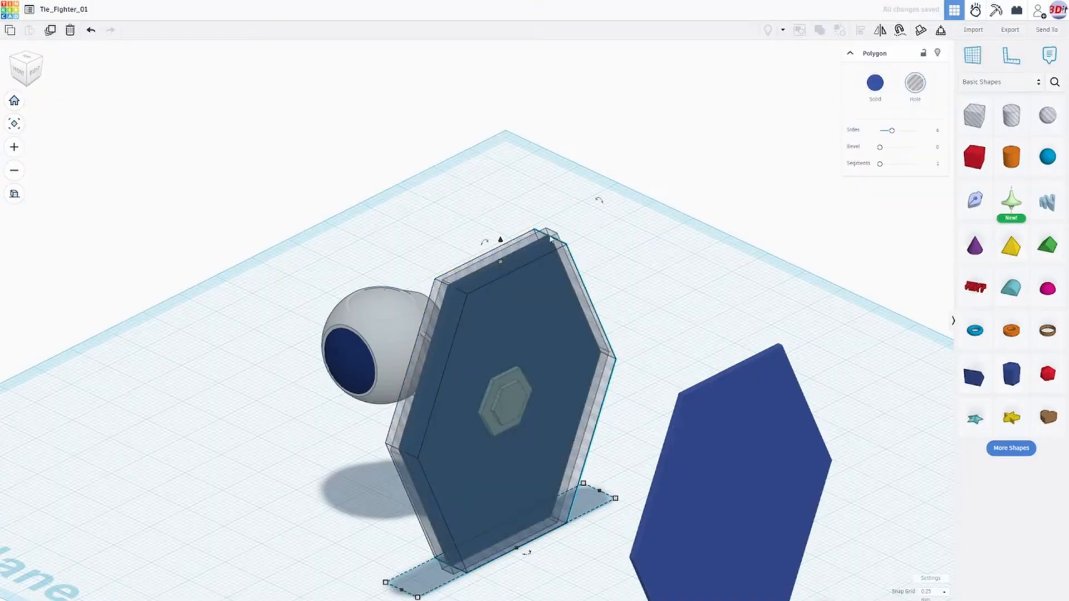
{"action": "right_click_drag", "start_coordinate": [545, 264], "coordinate": [348, 204]}
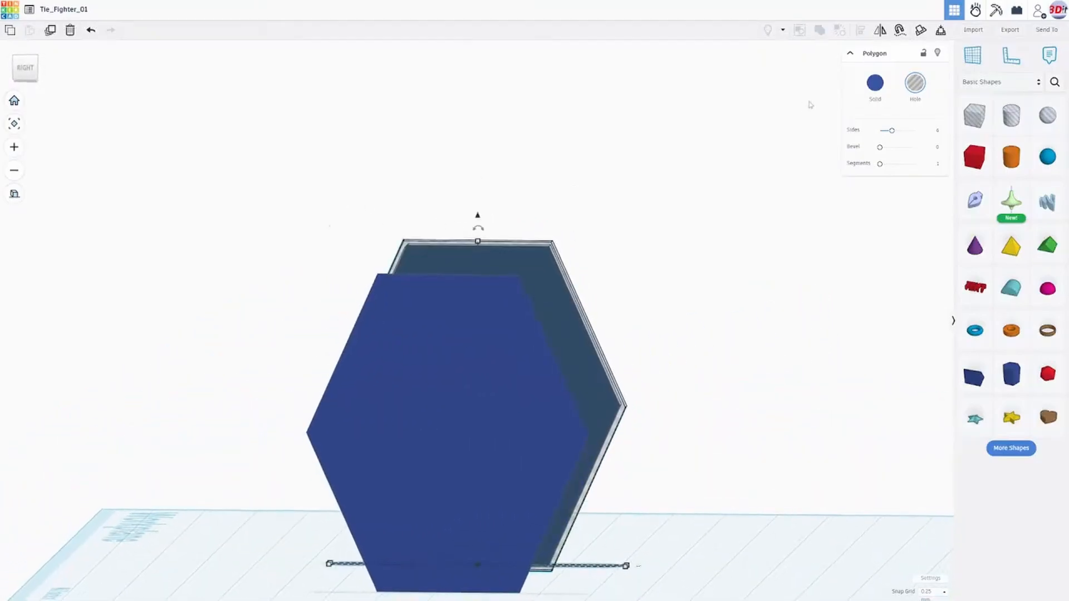
- Change the slightly larger, thinner hexagonal hole panel to a solid and colour it light gray
{"action": "left_click", "coordinate": [874, 85]}
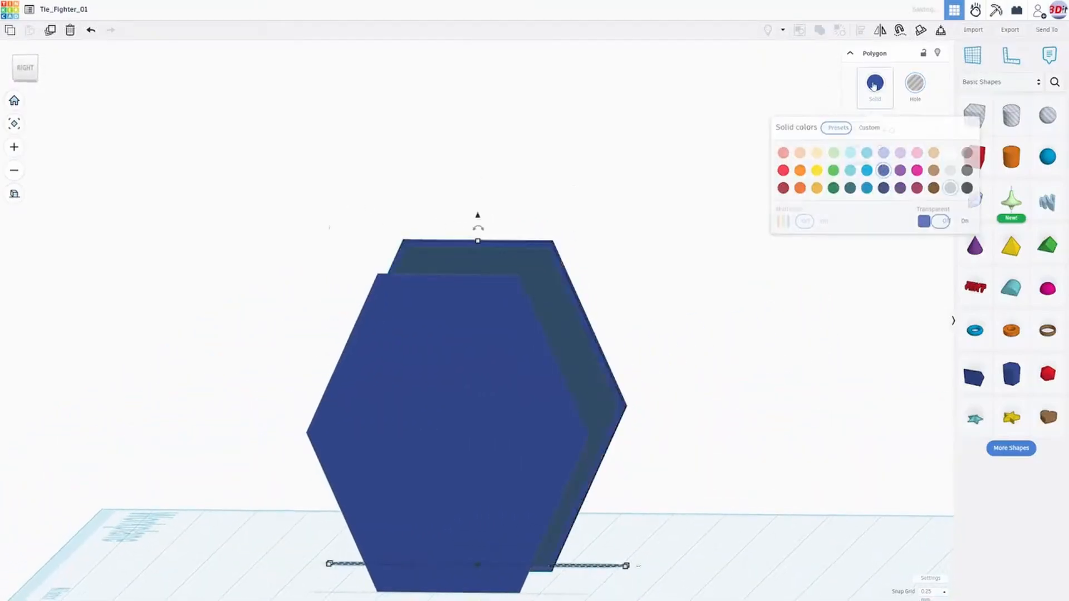
{"action": "left_click", "coordinate": [950, 189]}
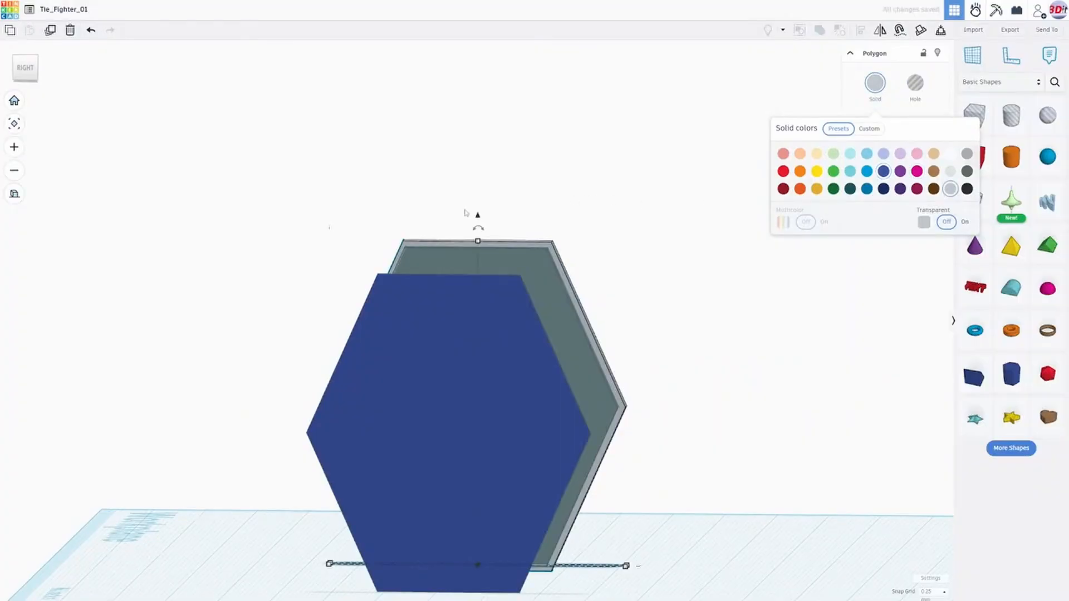
{"action": "right_click_drag", "start_coordinate": [464, 213], "coordinate": [768, 247]}
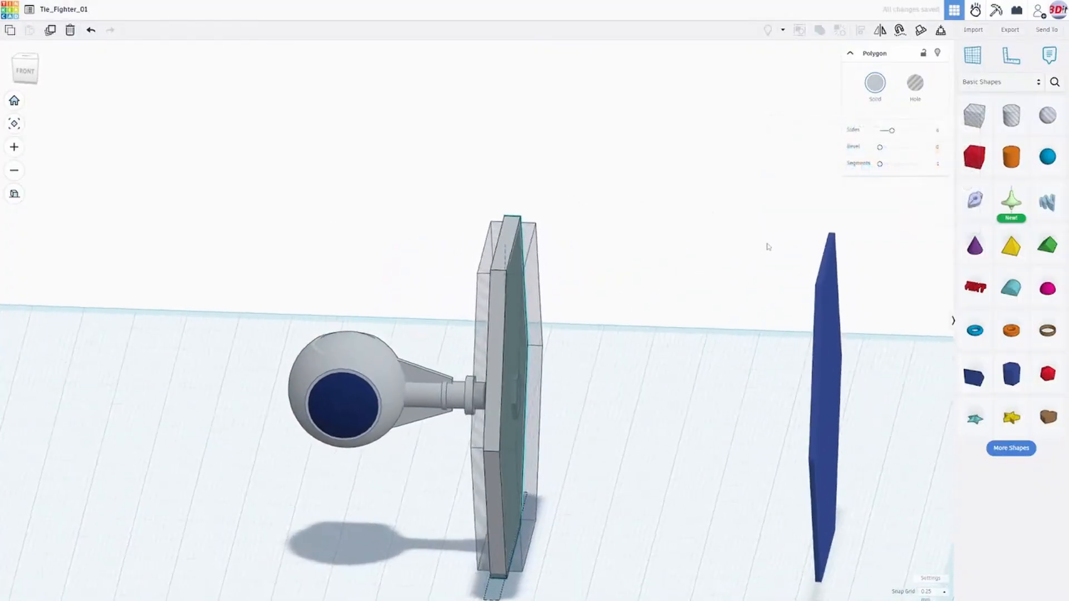
- Group the light gray hexagon with the thick hexagonal hole to cut out a hollow frame around the blue wing panel
{"action": "scroll", "coordinate": [644, 284], "scroll_direction": "up", "scroll_amount": 5}
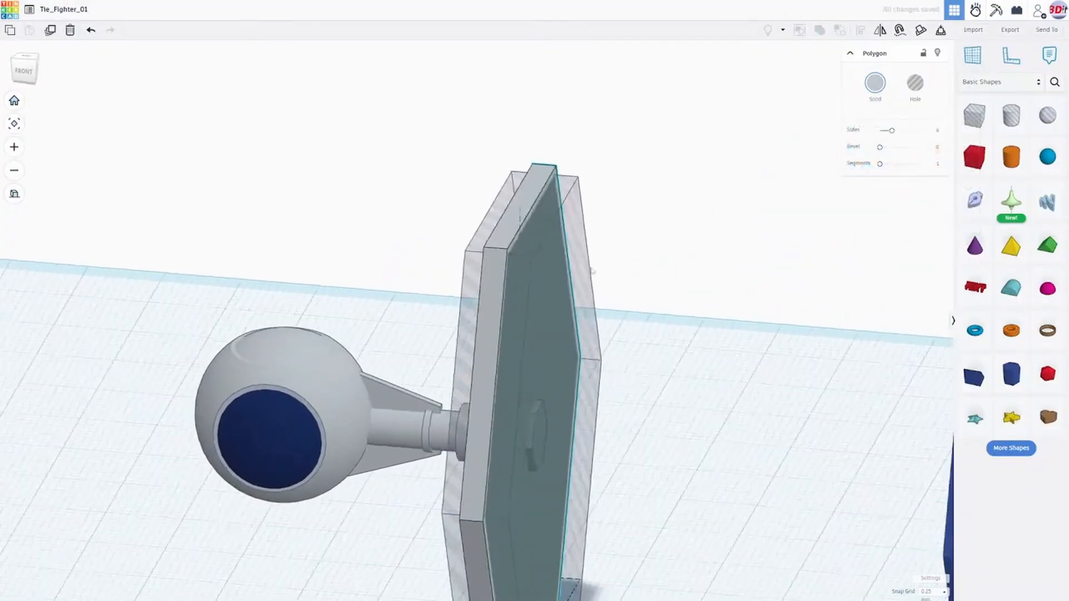
{"action": "right_click_drag", "start_coordinate": [591, 271], "coordinate": [539, 169]}
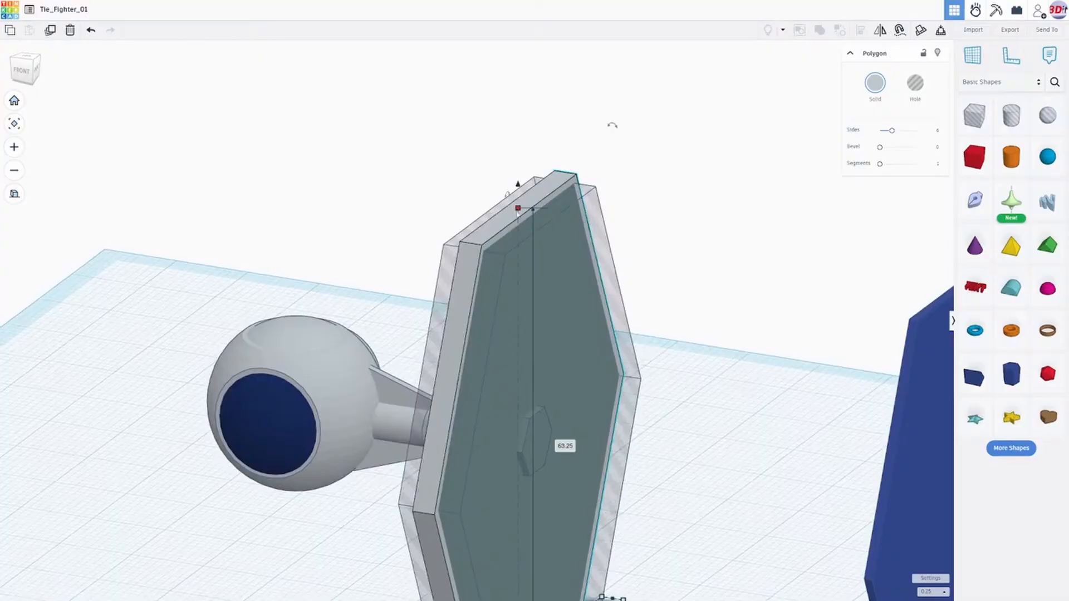
{"action": "left_click", "coordinate": [448, 263], "text": "shift"}
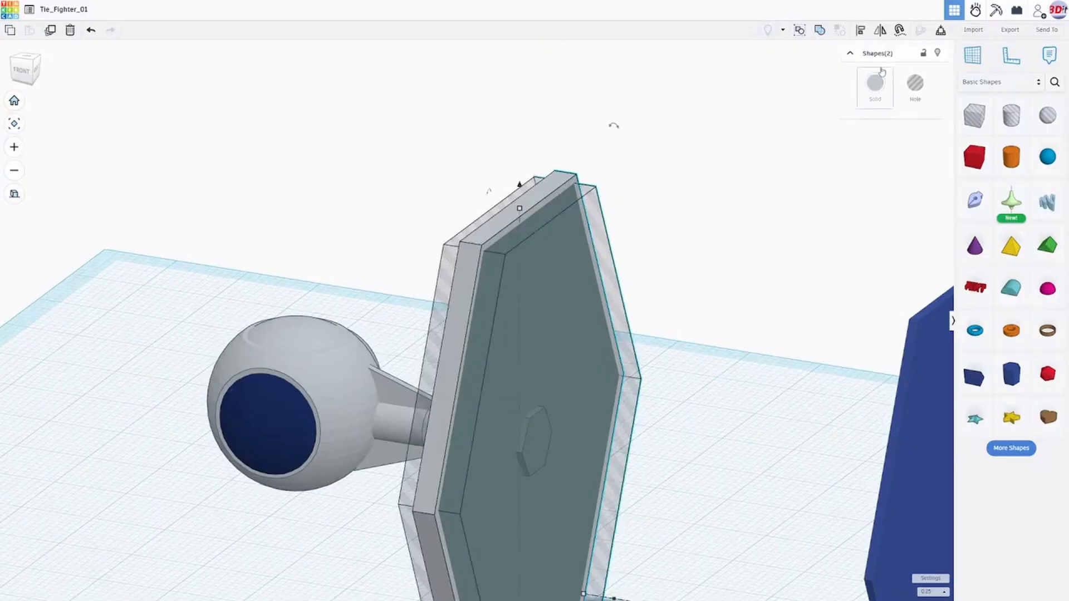
{"action": "left_click", "coordinate": [819, 34]}
{"action": "right_click_drag", "start_coordinate": [728, 230], "coordinate": [607, 248]}
{"action": "scroll", "coordinate": [606, 316], "scroll_direction": "up", "scroll_amount": 2}
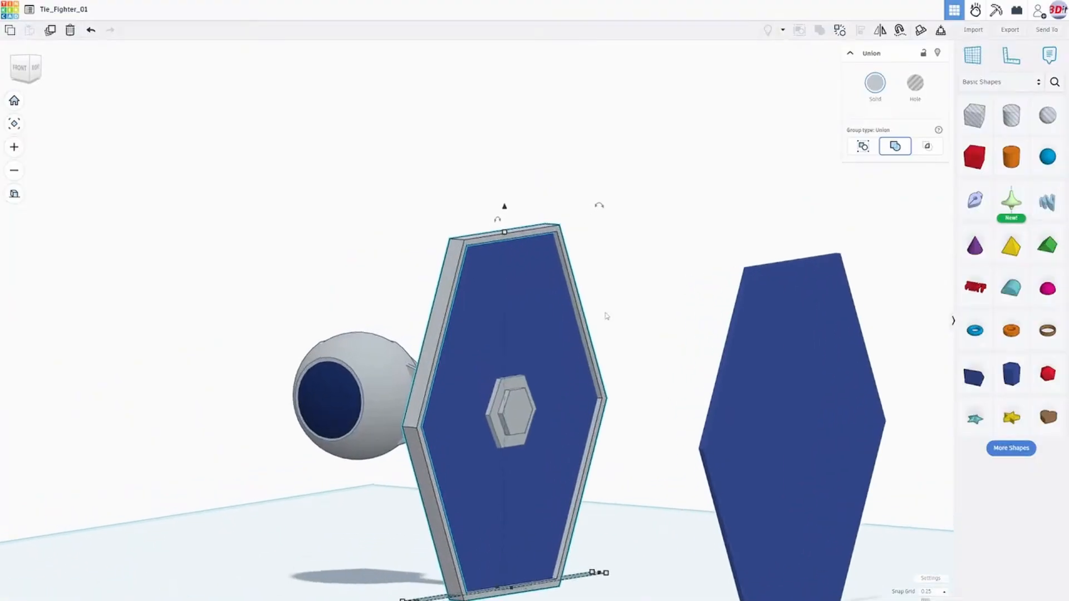
{"action": "right_click_drag", "start_coordinate": [607, 316], "coordinate": [523, 293]}
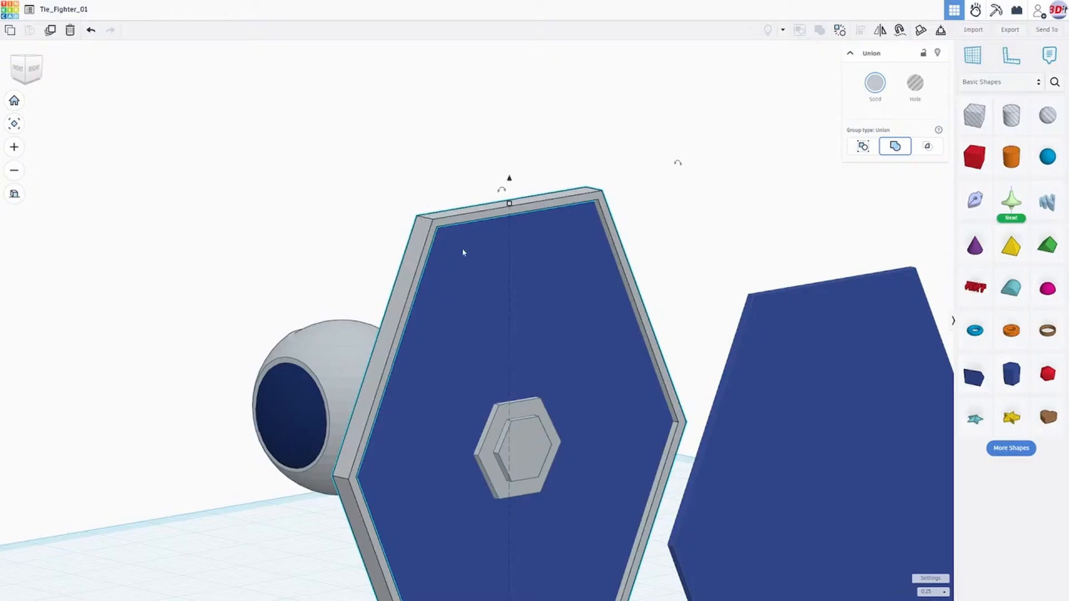
{"action": "right_click_drag", "start_coordinate": [486, 256], "coordinate": [749, 298]}
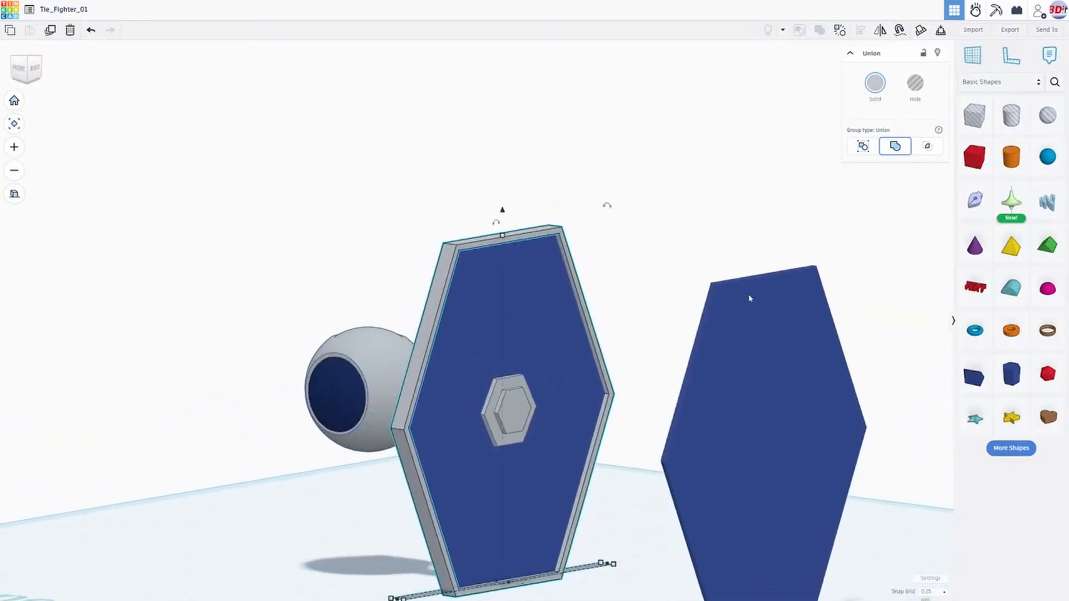
- Stretch the hexagonal frame's top edge upward to a height of 63.75 mm
{"action": "left_click", "coordinate": [418, 221]}
{"action": "left_click", "coordinate": [490, 240]}
{"action": "right_click_drag", "start_coordinate": [513, 265], "coordinate": [462, 276]}
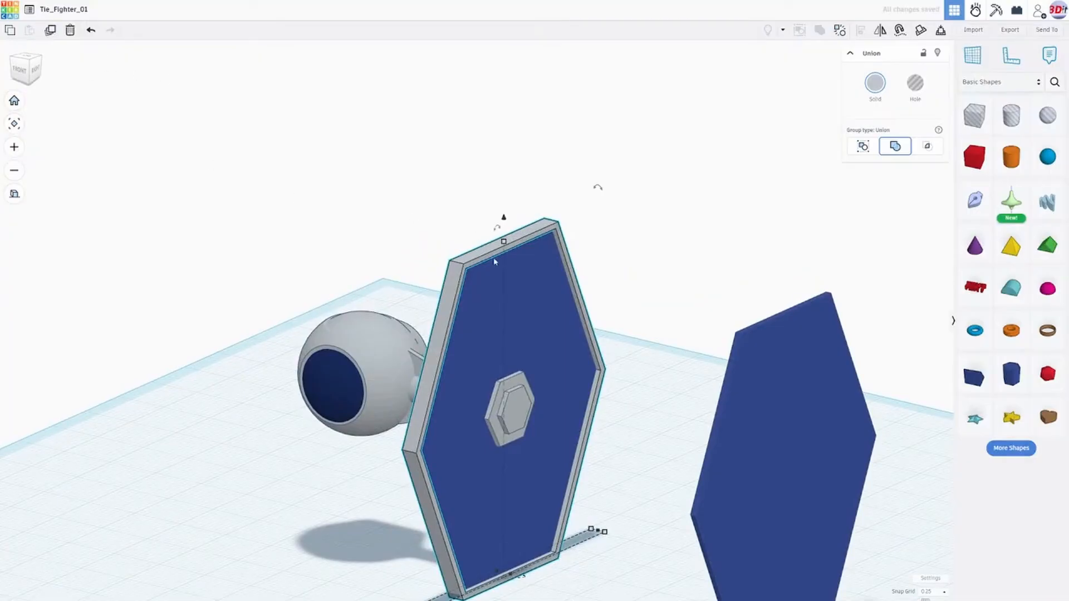
{"action": "right_click_drag", "start_coordinate": [494, 261], "coordinate": [434, 281]}
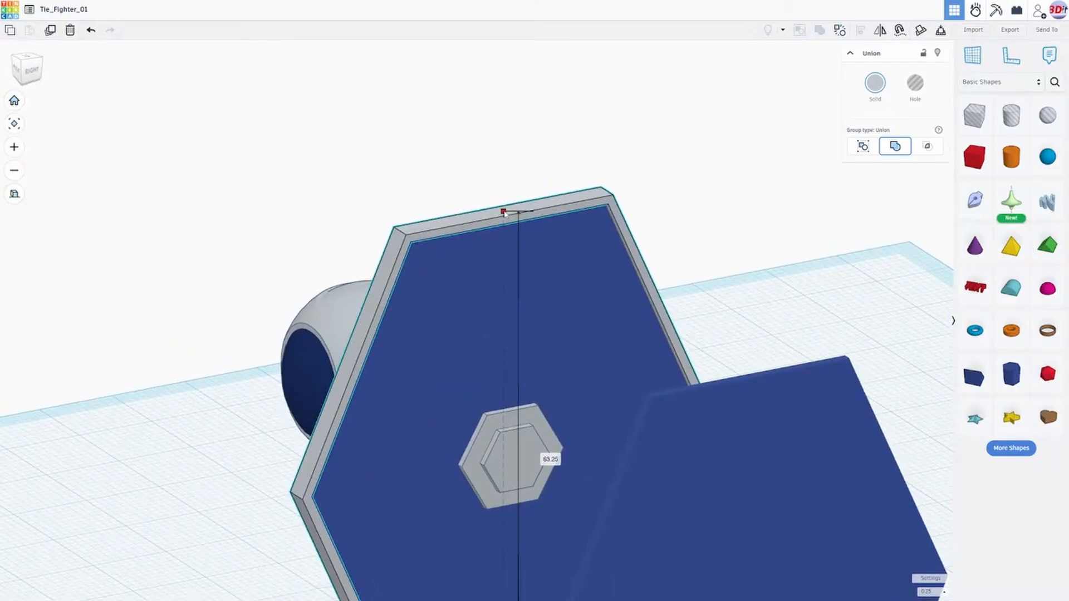
{"action": "left_click_drag", "start_coordinate": [504, 212], "coordinate": [503, 209]}
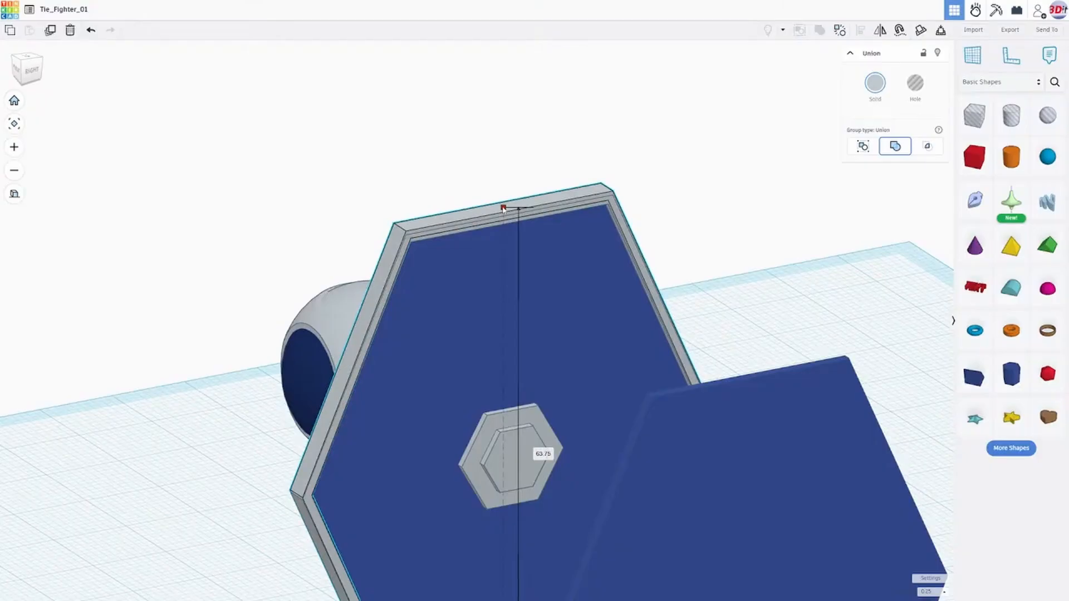
- Extend the frame's bottom edge downward to bring its height to 64.25 mm
{"action": "scroll", "coordinate": [497, 309], "scroll_direction": "down", "scroll_amount": 3}
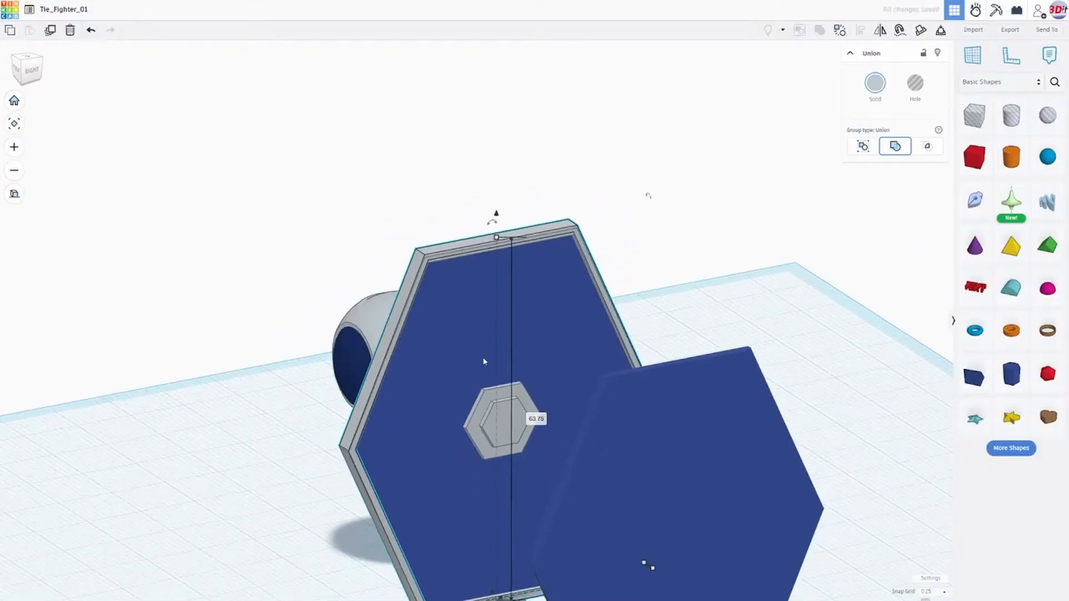
{"action": "right_click_drag", "start_coordinate": [484, 360], "coordinate": [494, 329]}
{"action": "scroll", "coordinate": [493, 344], "scroll_direction": "down", "scroll_amount": 3}
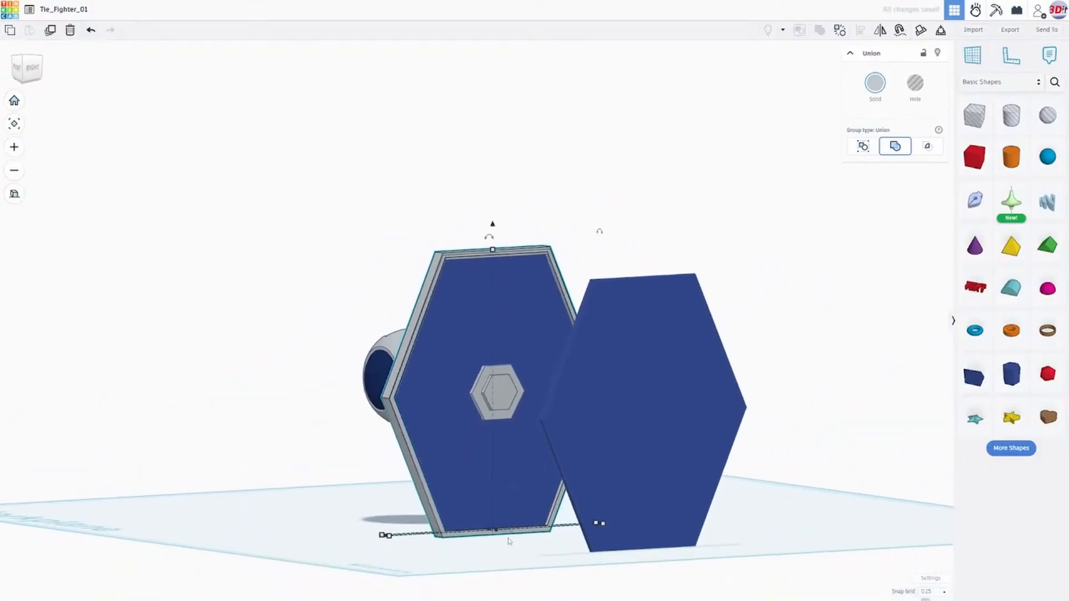
{"action": "middle_click_drag", "start_coordinate": [477, 502], "coordinate": [499, 394]}
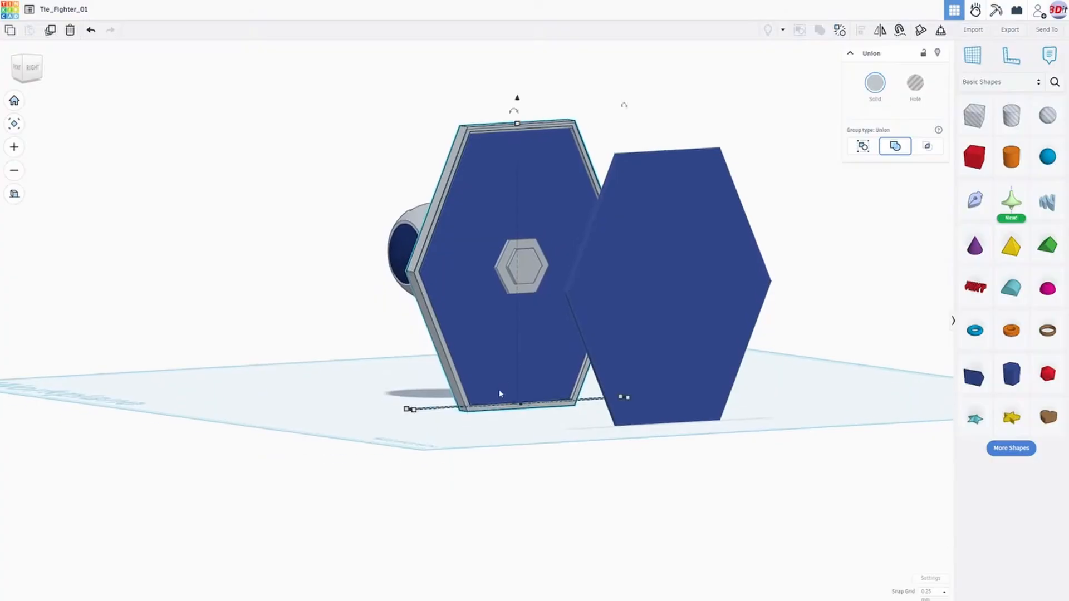
{"action": "scroll", "coordinate": [506, 390], "scroll_direction": "up", "scroll_amount": 5}
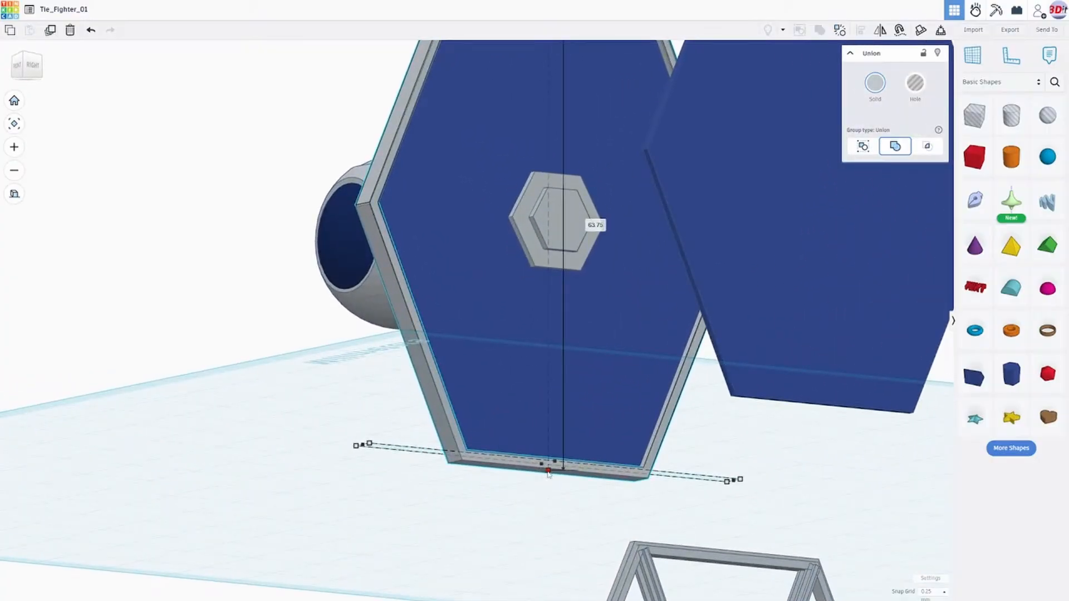
{"action": "left_click_drag", "start_coordinate": [547, 473], "coordinate": [549, 477]}
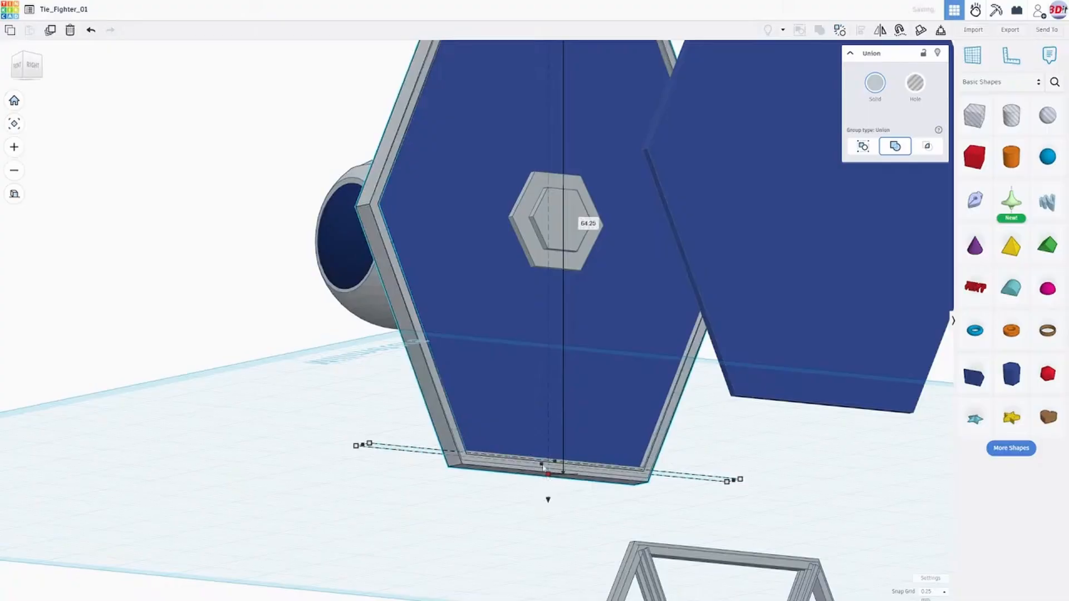
- Widen the hexagonal frame slightly past the wing panel at both side corners, to a width of 58.25 mm
{"action": "right_click_drag", "start_coordinate": [389, 334], "coordinate": [430, 448]}
{"action": "left_click_drag", "start_coordinate": [381, 526], "coordinate": [379, 530]}
{"action": "right_click_drag", "start_coordinate": [549, 419], "coordinate": [294, 436]}
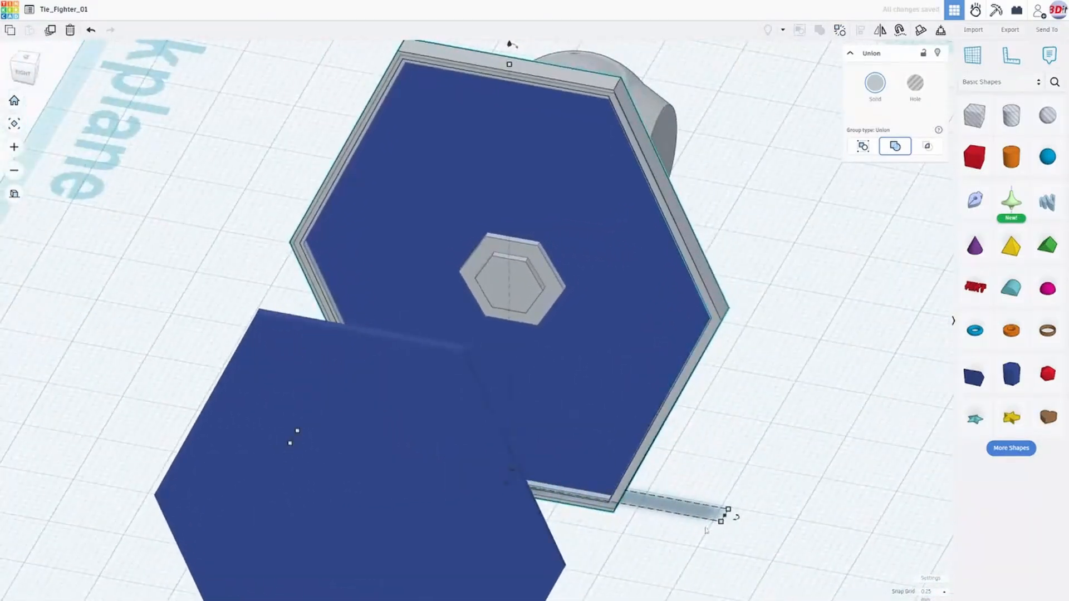
{"action": "left_click_drag", "start_coordinate": [725, 516], "coordinate": [729, 517]}
{"action": "right_click_drag", "start_coordinate": [626, 424], "coordinate": [481, 364]}
{"action": "scroll", "coordinate": [362, 486], "scroll_direction": "up", "scroll_amount": 3}
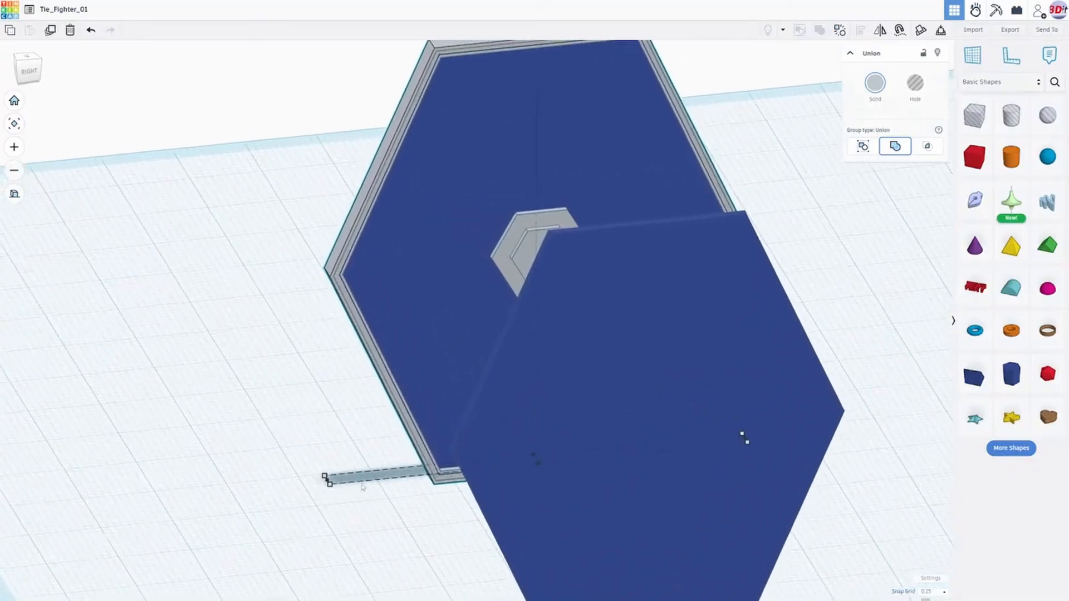
{"action": "mouse_move", "coordinate": [326, 481]}
{"action": "left_click_drag", "start_coordinate": [326, 482], "coordinate": [324, 482]}
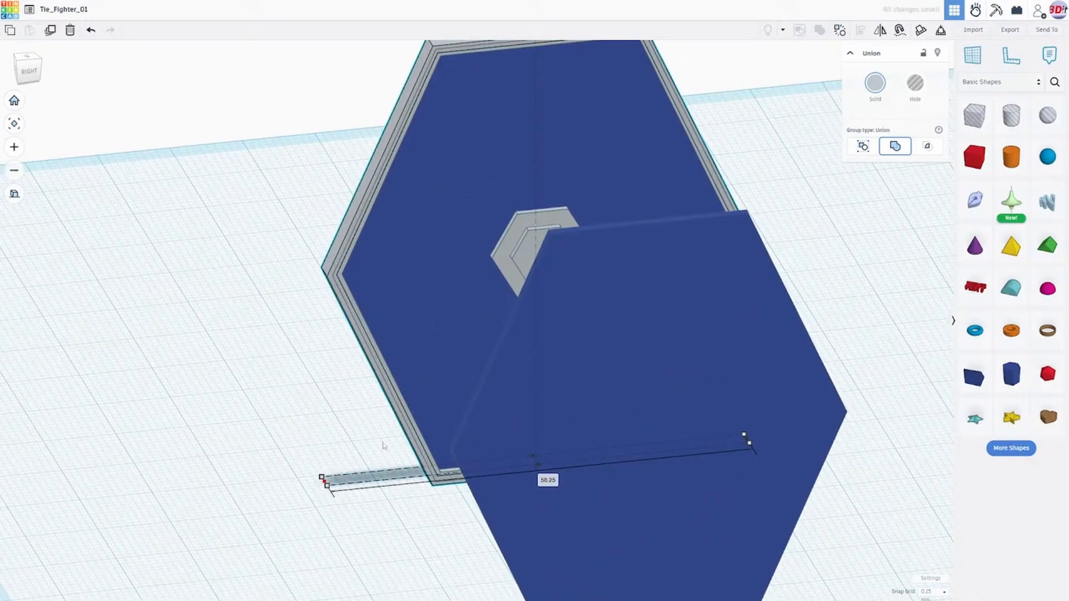
- Extend the frame's opposite side corner outward to bring its width to 58.50 mm
{"action": "middle_click_drag", "start_coordinate": [387, 440], "coordinate": [301, 420]}
{"action": "right_click_drag", "start_coordinate": [609, 384], "coordinate": [532, 397]}
{"action": "mouse_move", "coordinate": [643, 471]}
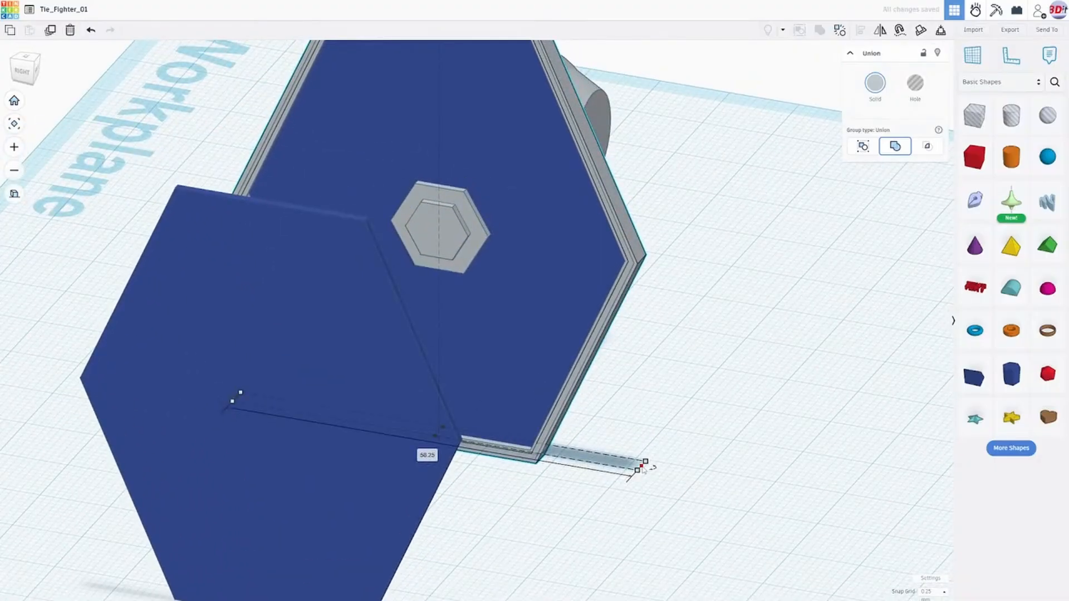
{"action": "left_click_drag", "start_coordinate": [643, 469], "coordinate": [644, 470]}
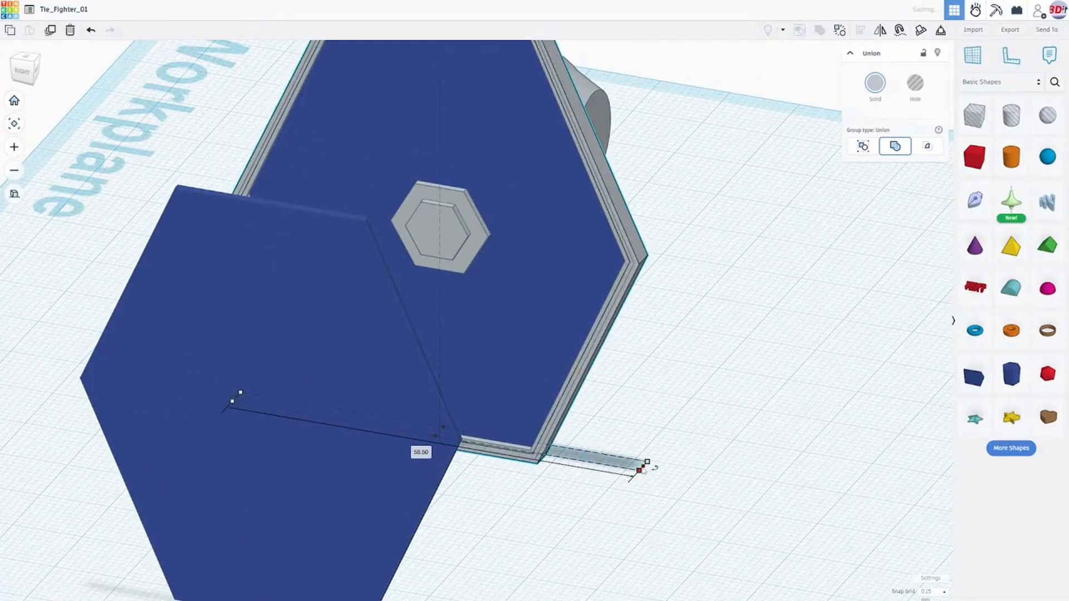
- Pull the frame's outer face toward the cockpit, thinning the frame to 2.25 mm
{"action": "right_click_drag", "start_coordinate": [597, 415], "coordinate": [684, 512]}
{"action": "scroll", "coordinate": [668, 395], "scroll_direction": "down", "scroll_amount": 3}
{"action": "scroll", "coordinate": [683, 512], "scroll_direction": "up", "scroll_amount": 3}
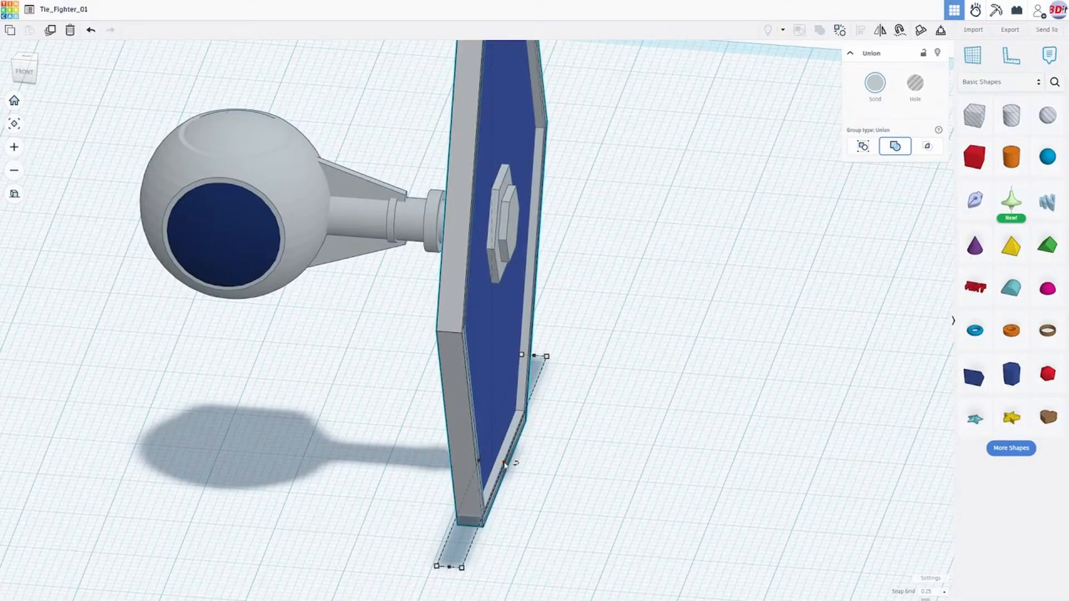
{"action": "scroll", "coordinate": [503, 463], "scroll_direction": "up", "scroll_amount": 4}
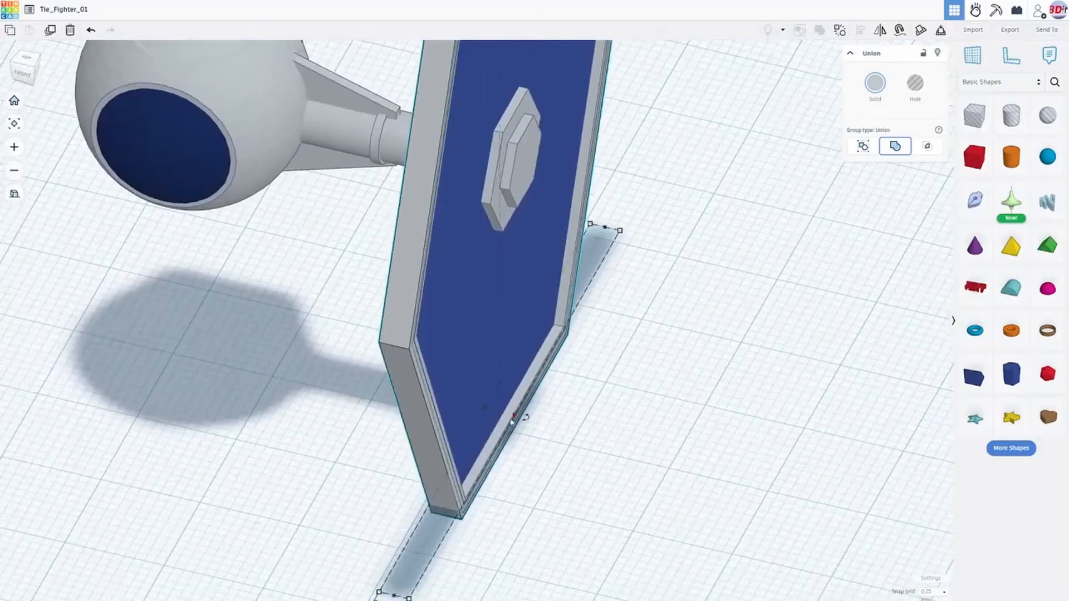
{"action": "left_click_drag", "start_coordinate": [514, 415], "coordinate": [507, 415]}
{"action": "right_click_drag", "start_coordinate": [507, 416], "coordinate": [618, 433]}
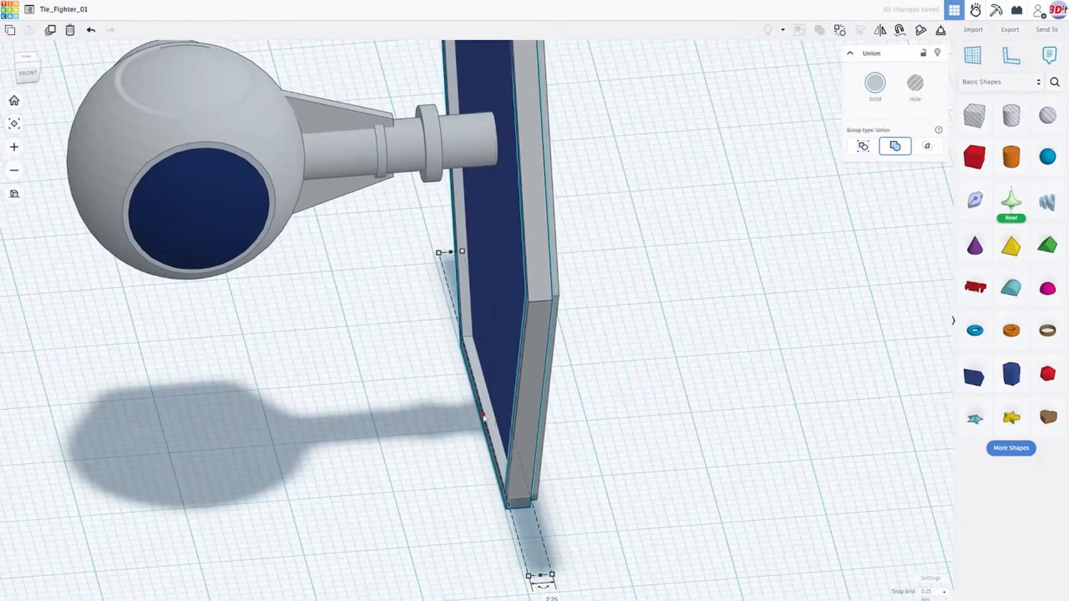
- Push the frame's cockpit-facing side outward to thin it into a narrow raised rim around the wing
{"action": "left_click_drag", "start_coordinate": [484, 416], "coordinate": [492, 418]}
{"action": "right_click_drag", "start_coordinate": [625, 412], "coordinate": [506, 410]}
{"action": "scroll", "coordinate": [505, 411], "scroll_direction": "down", "scroll_amount": 3}
{"action": "mouse_move", "coordinate": [592, 374]}
{"action": "right_mouse_down"}
{"action": "mouse_move", "coordinate": [515, 366]}
{"action": "mouse_move", "coordinate": [513, 335]}
{"action": "mouse_move", "coordinate": [863, 329]}
{"action": "mouse_move", "coordinate": [635, 386]}
{"action": "mouse_move", "coordinate": [570, 381]}
{"action": "mouse_move", "coordinate": [494, 299]}
{"action": "mouse_move", "coordinate": [580, 351]}
{"action": "mouse_move", "coordinate": [576, 363]}
{"action": "right_mouse_up"}
{"action": "scroll", "coordinate": [495, 362], "scroll_direction": "up", "scroll_amount": 5}
{"action": "right_click_drag", "start_coordinate": [481, 337], "coordinate": [443, 322]}
{"action": "scroll", "coordinate": [411, 351], "scroll_direction": "down", "scroll_amount": 5}
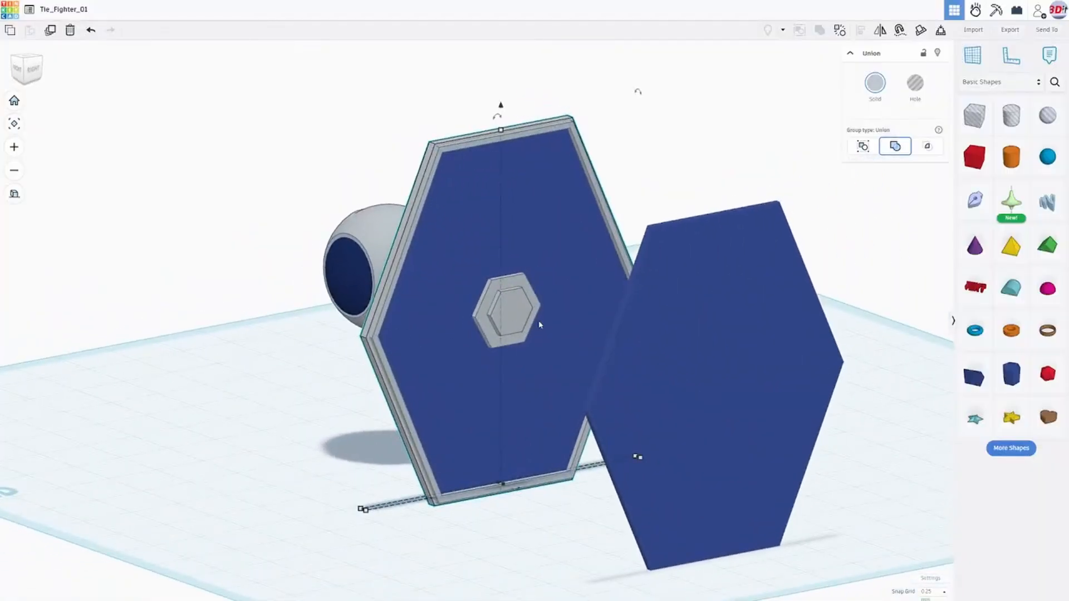
- Delete the spare blue hexagonal panel standing beside the framed wing
{"action": "right_click_drag", "start_coordinate": [539, 324], "coordinate": [833, 316]}
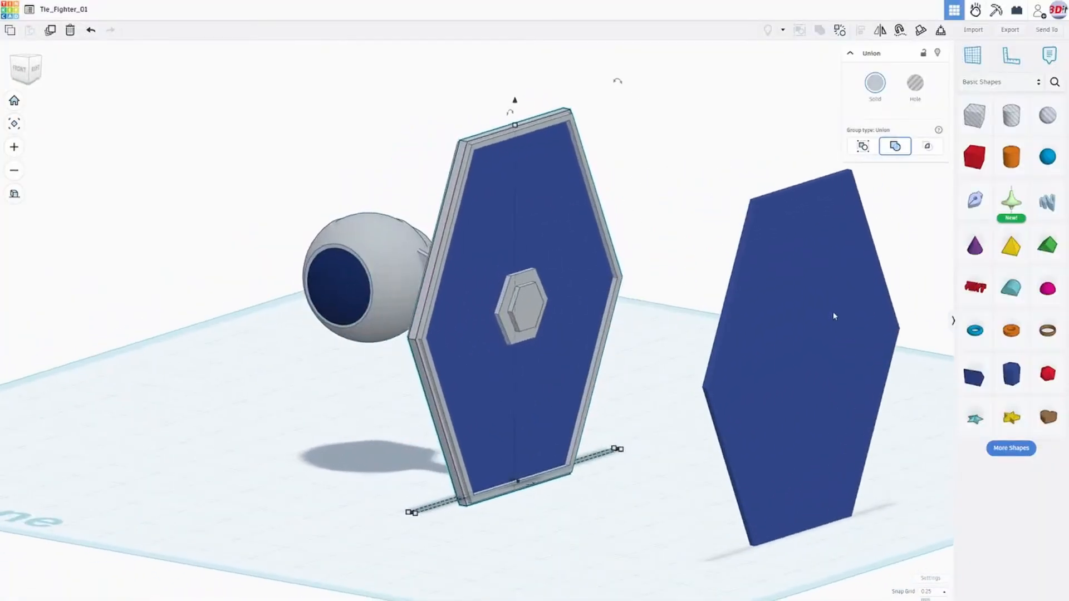
{"action": "left_click", "coordinate": [834, 316]}
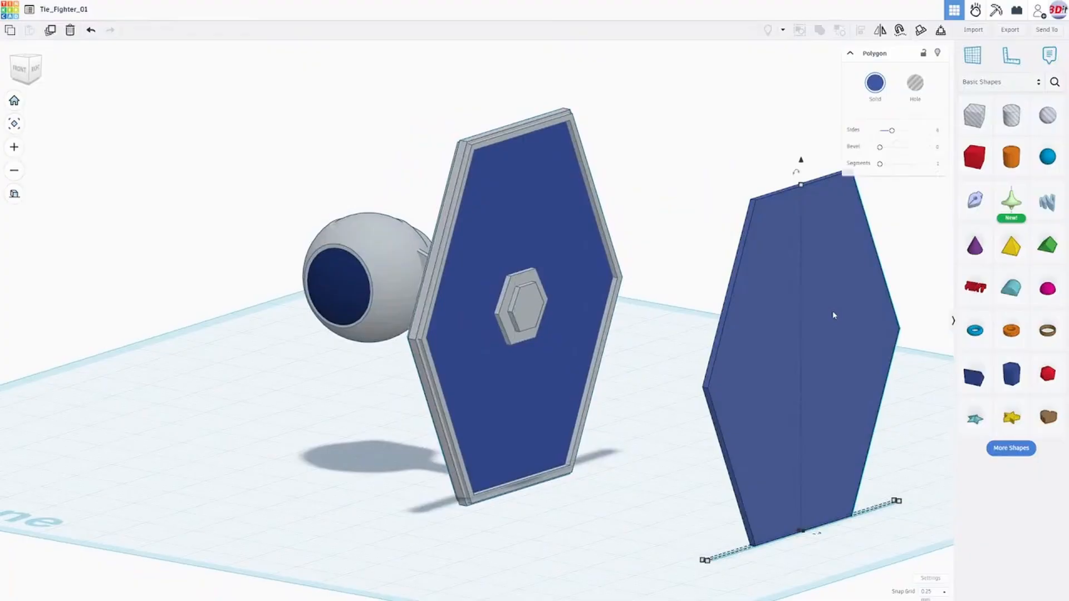
{"action": "key", "text": "Delete"}
{"action": "right_click_drag", "start_coordinate": [748, 324], "coordinate": [499, 342]}
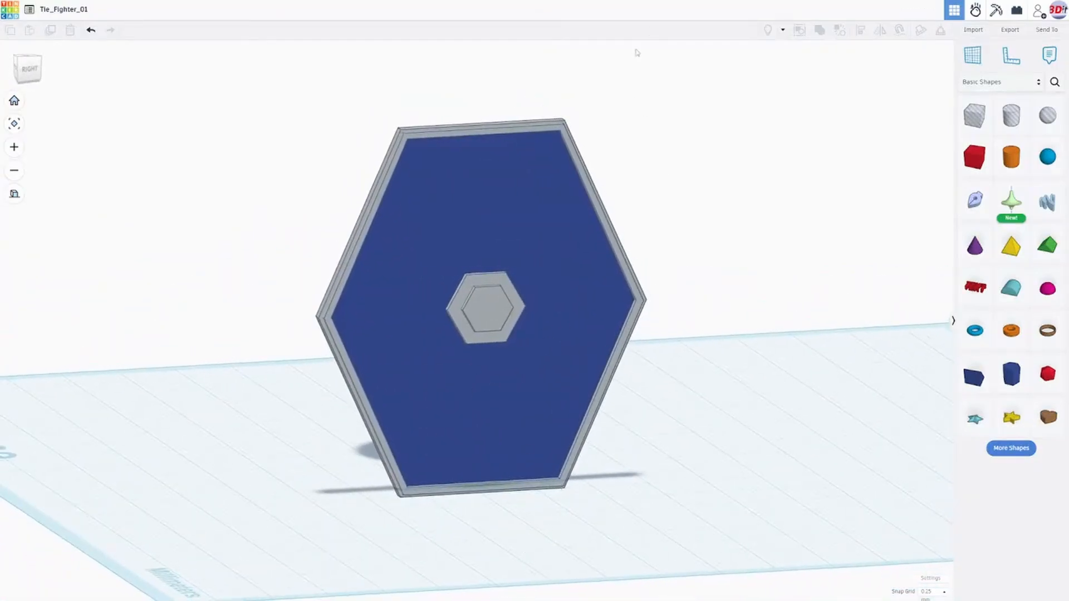
- Look through the TIE fighter reference images, examining how the spokes run from the wing's hub to its frame corners
{"action": "key", "text": "F11"}
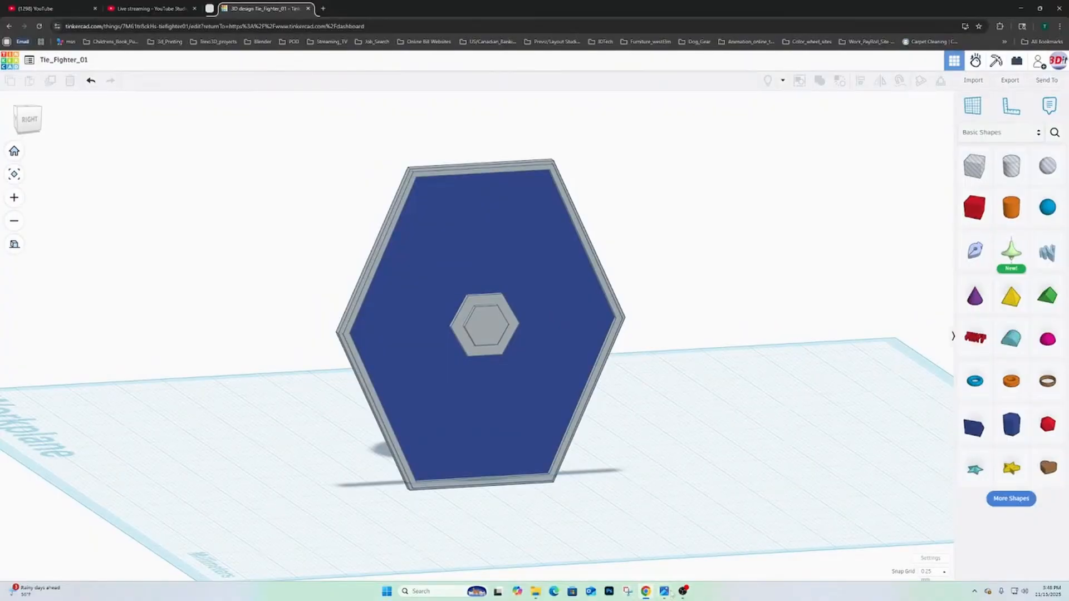
{"action": "mouse_move", "coordinate": [665, 592]}
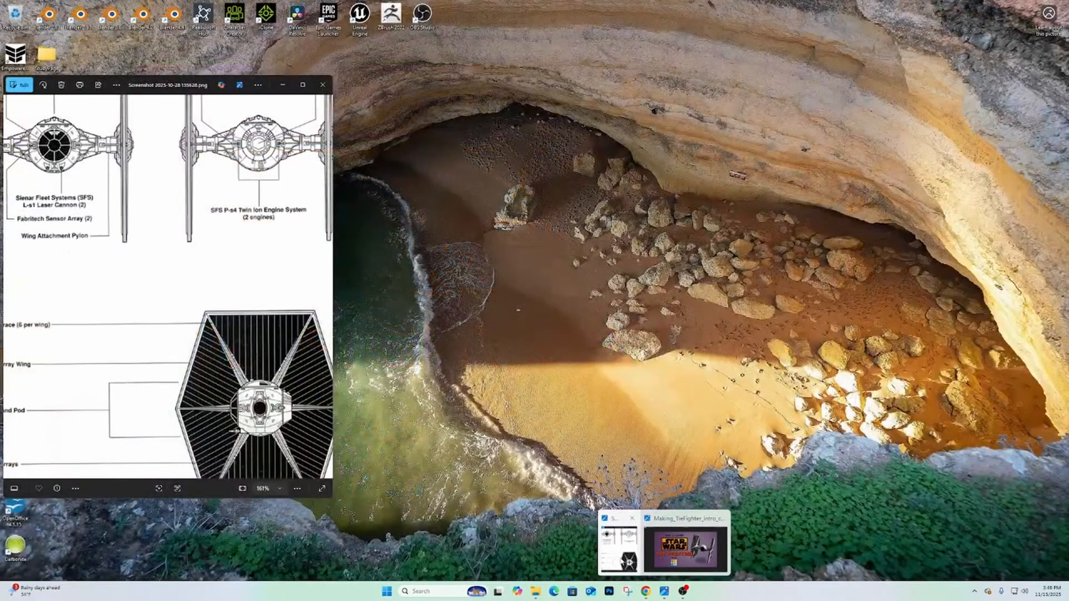
{"action": "left_click", "coordinate": [621, 557]}
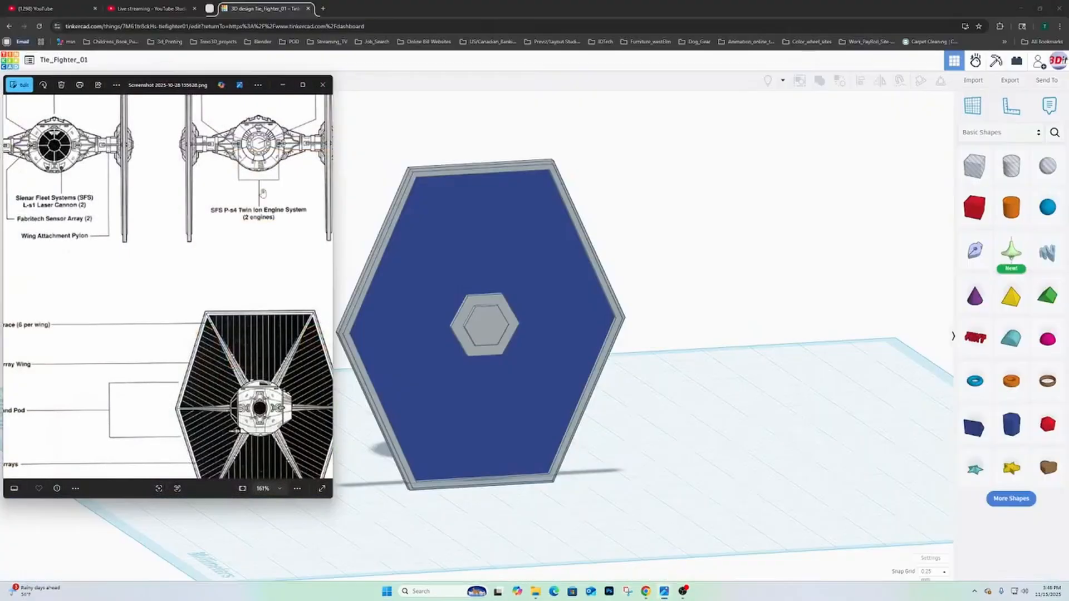
{"action": "left_click", "coordinate": [324, 287]}
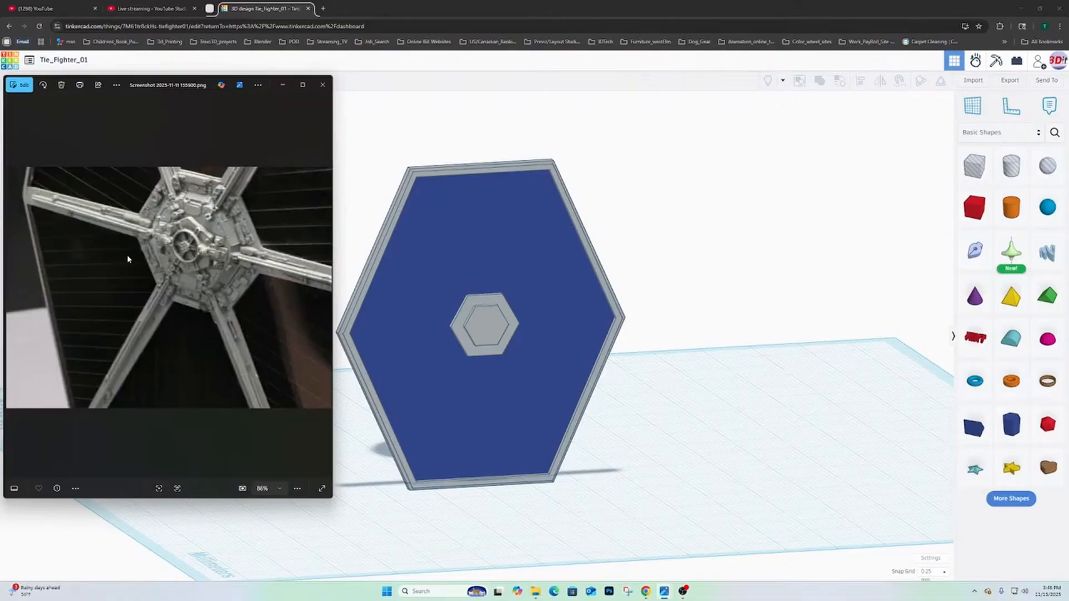
{"action": "left_click", "coordinate": [326, 288]}
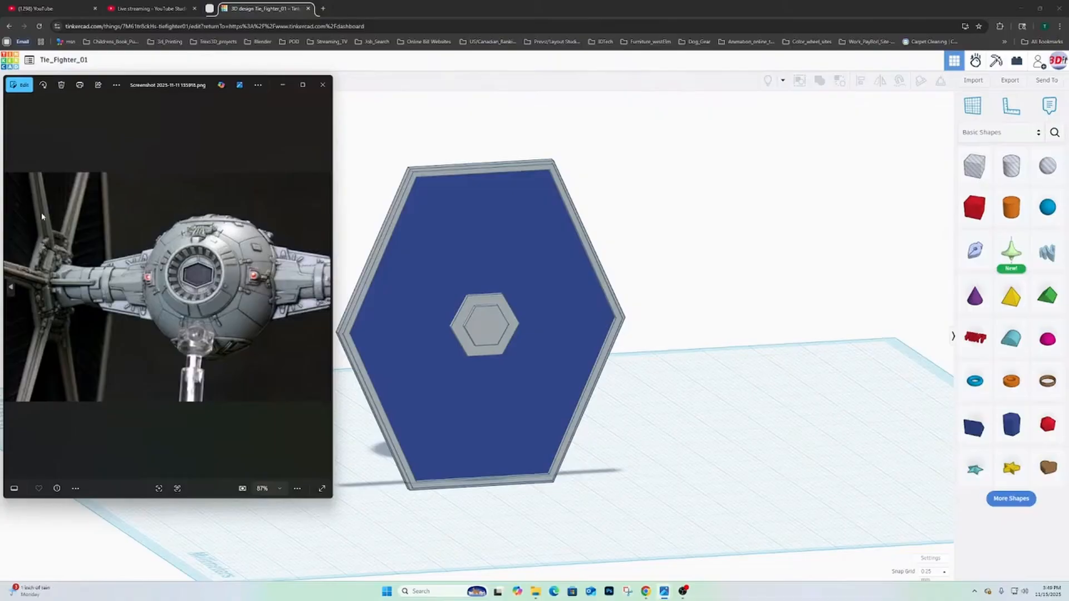
{"action": "left_click", "coordinate": [326, 289]}
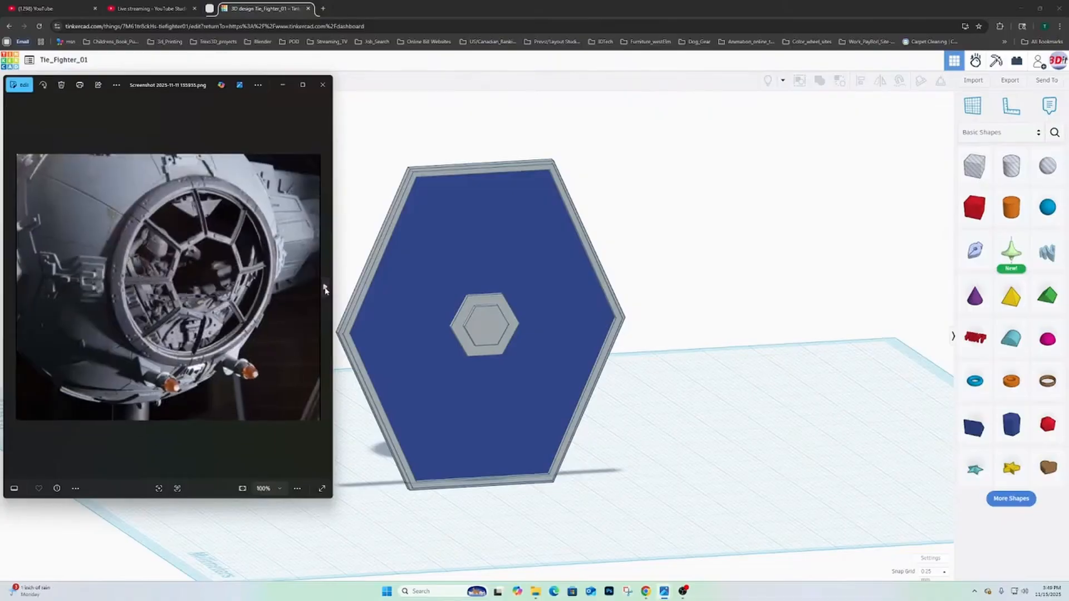
{"action": "left_click", "coordinate": [323, 288]}
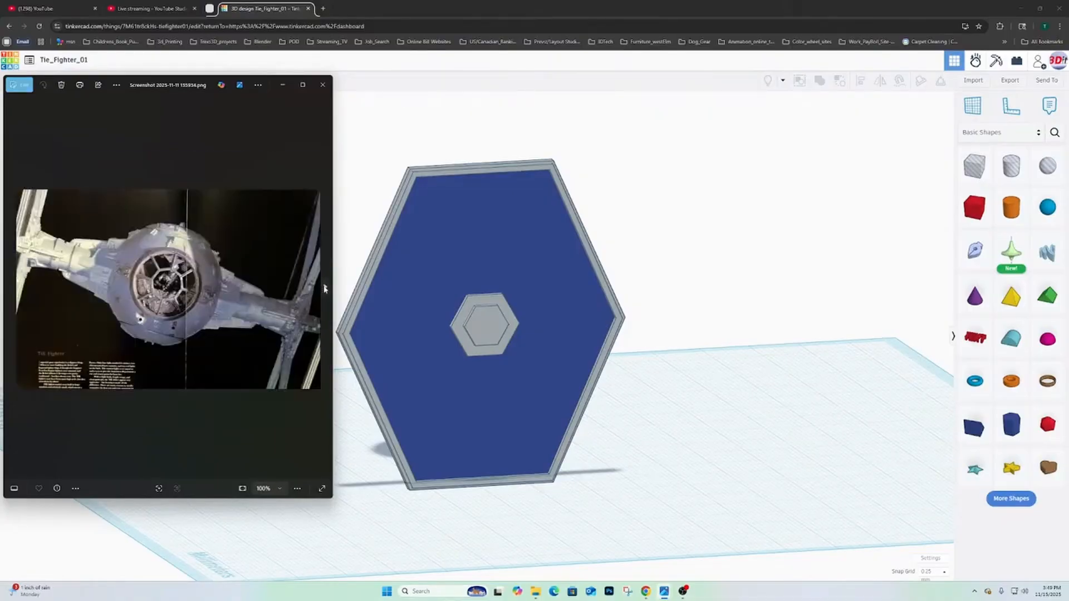
{"action": "left_click", "coordinate": [325, 289]}
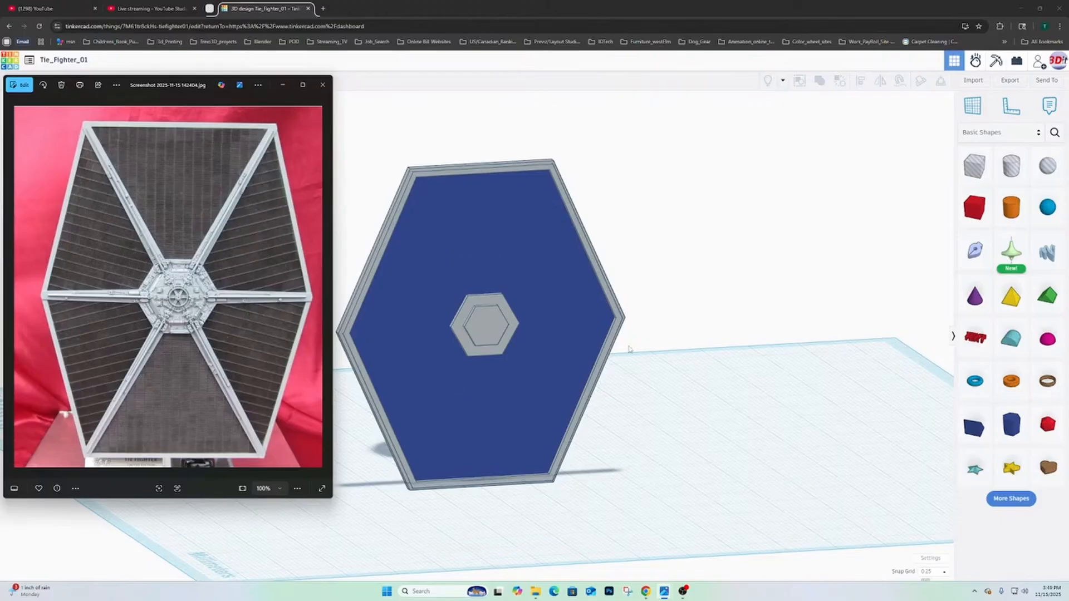
{"action": "right_click_drag", "start_coordinate": [629, 349], "coordinate": [640, 272]}
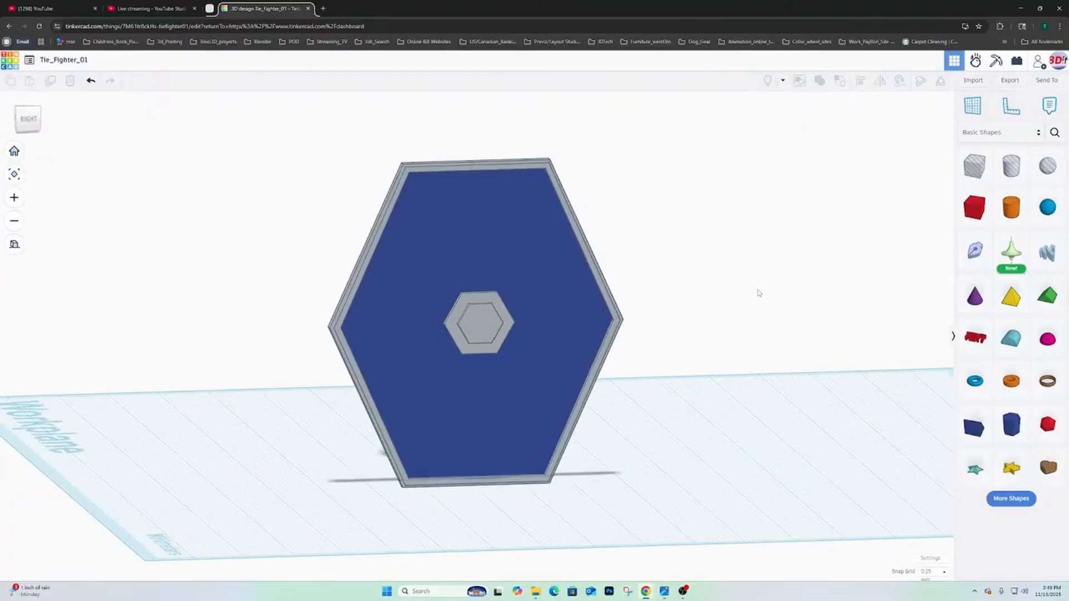
{"action": "right_click_drag", "start_coordinate": [758, 294], "coordinate": [801, 281]}
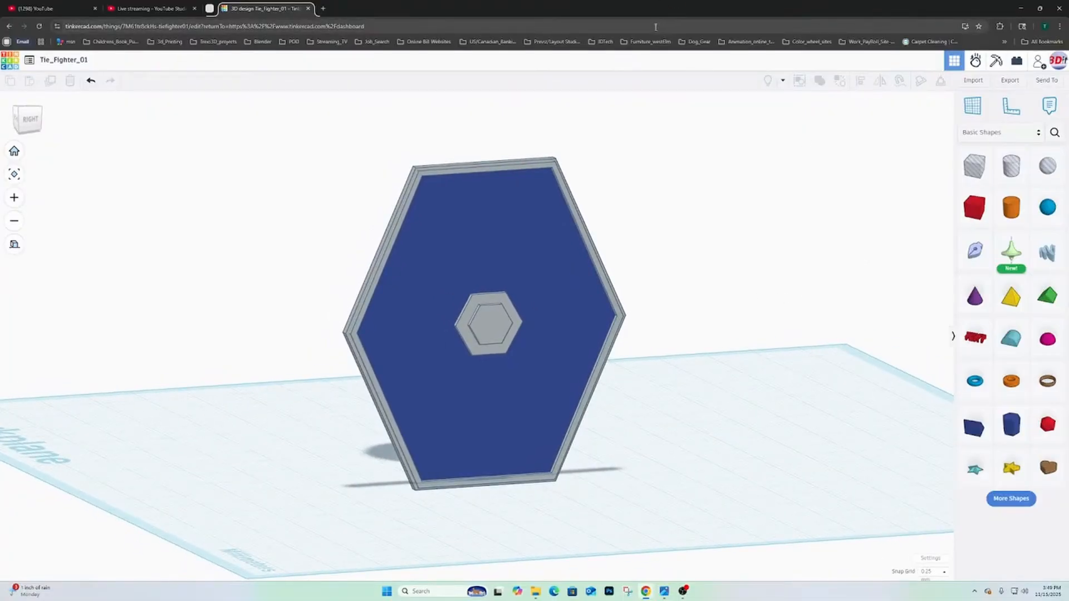
{"action": "left_click", "coordinate": [655, 27]}
{"action": "key", "text": "F11"}
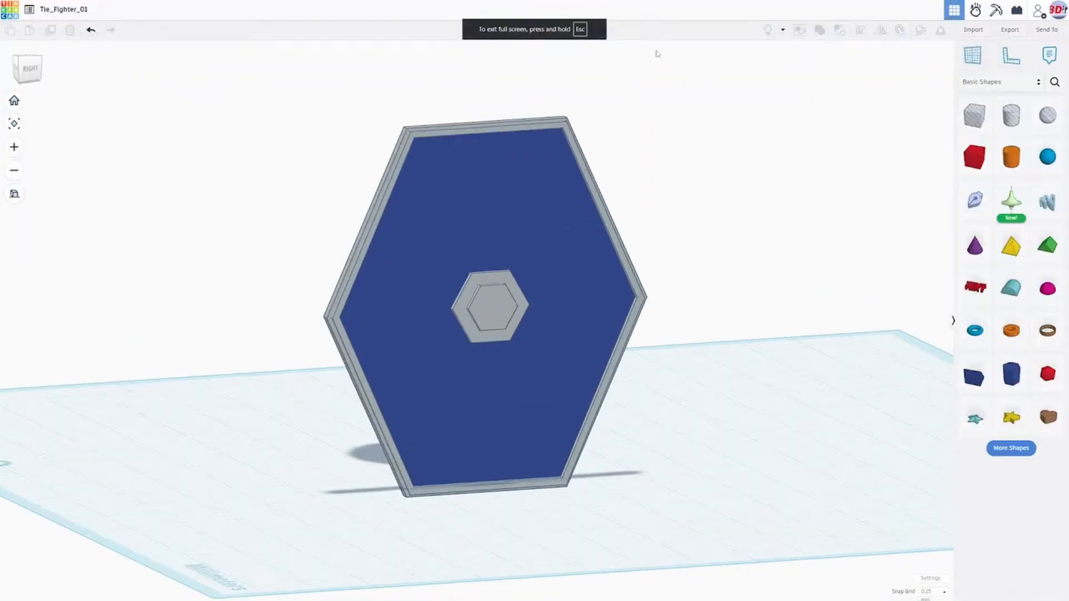
- Place a box on the wing's outer face beside the central hub and reduce its vertical height to 2 mm
{"action": "right_click_drag", "start_coordinate": [768, 232], "coordinate": [792, 236]}
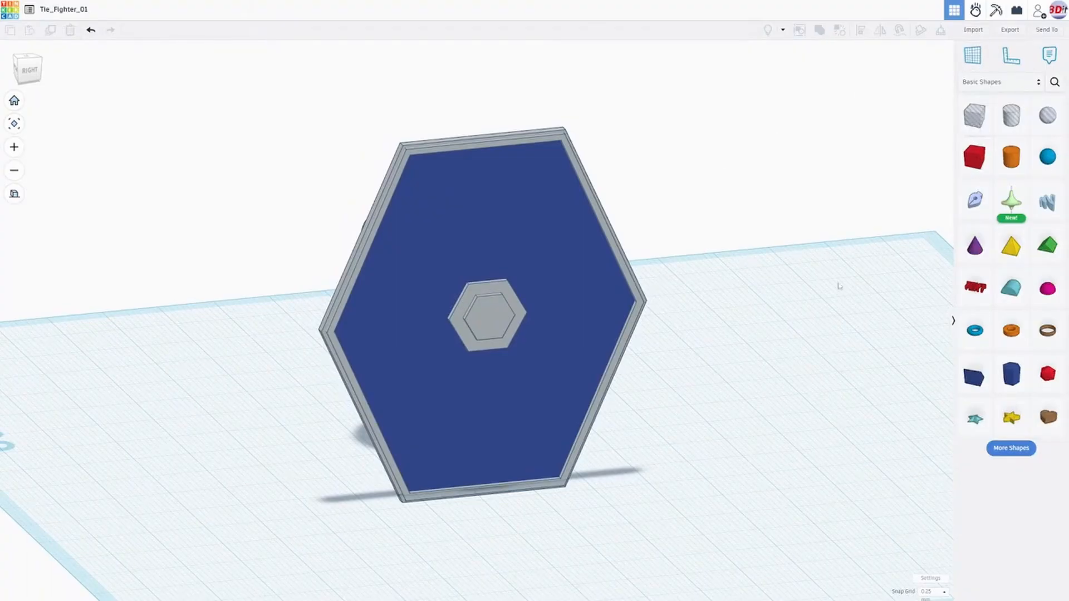
{"action": "left_click", "coordinate": [966, 166]}
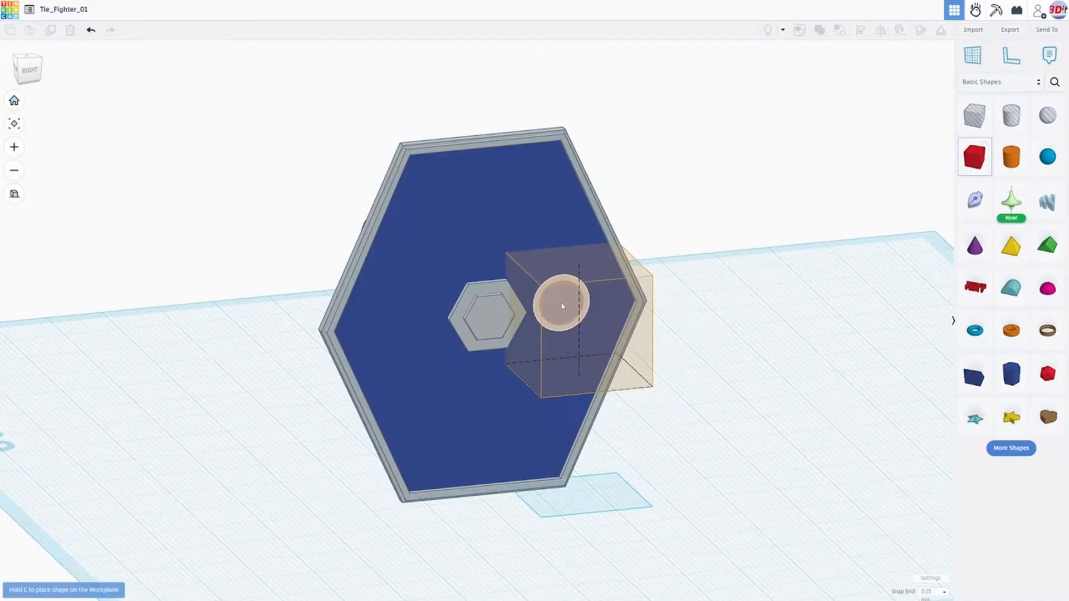
{"action": "left_click", "coordinate": [562, 306]}
{"action": "right_click_drag", "start_coordinate": [670, 296], "coordinate": [640, 179]}
{"action": "scroll", "coordinate": [582, 285], "scroll_direction": "up", "scroll_amount": 3}
{"action": "left_click_drag", "start_coordinate": [609, 194], "coordinate": [615, 285]}
{"action": "right_click_drag", "start_coordinate": [622, 379], "coordinate": [604, 361]}
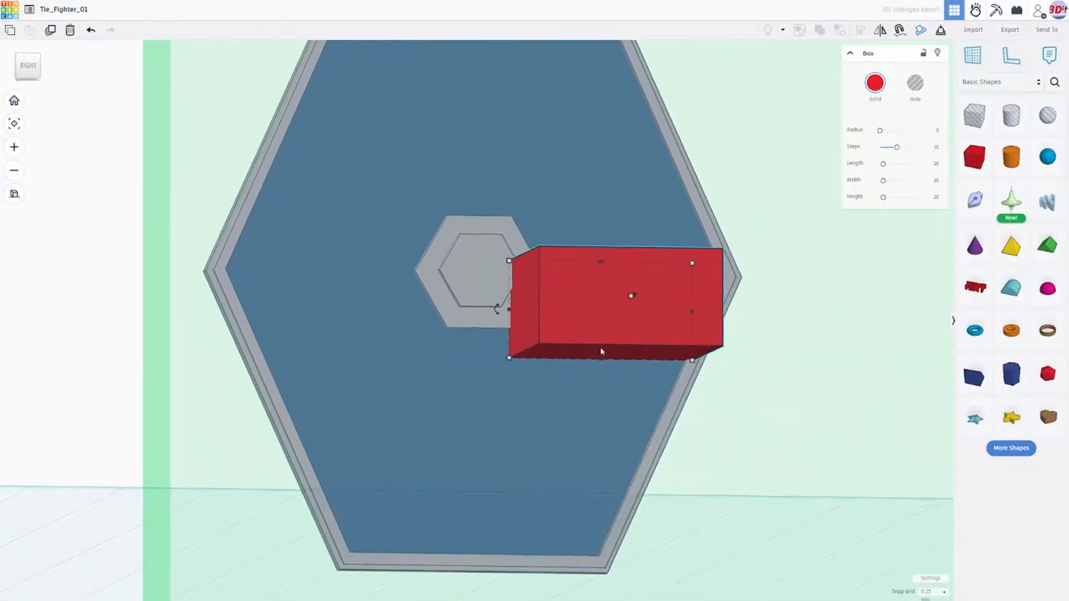
{"action": "left_click_drag", "start_coordinate": [601, 359], "coordinate": [611, 284]}
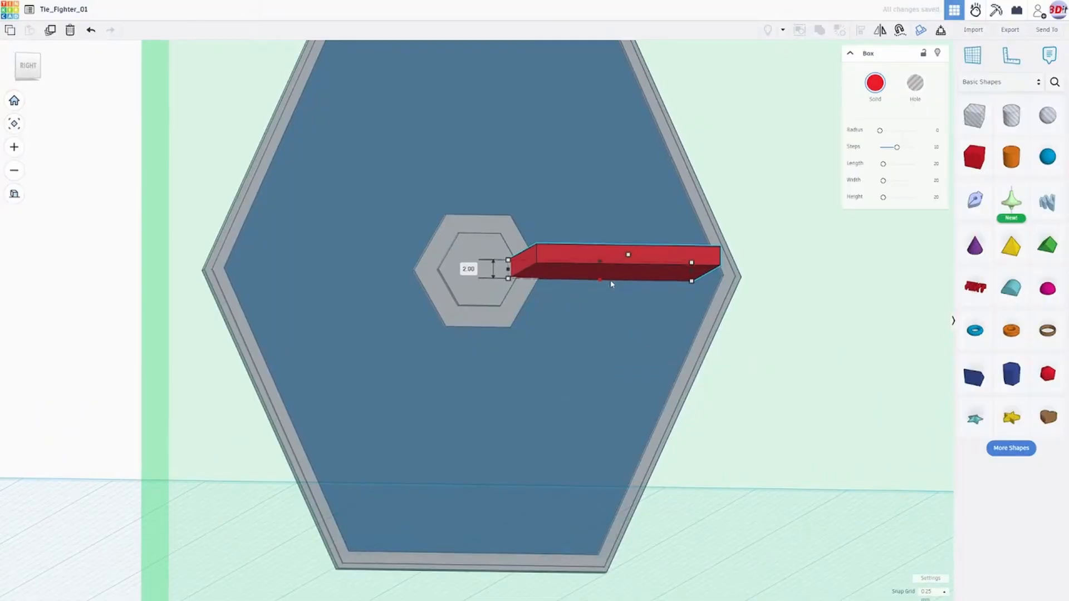
- Stretch the box to about 23.5 mm between hub and frame corner, and flatten it into a low bar against the wing
{"action": "mouse_move", "coordinate": [610, 289]}
{"action": "right_mouse_down"}
{"action": "mouse_move", "coordinate": [616, 303]}
{"action": "mouse_move", "coordinate": [603, 303]}
{"action": "right_mouse_up"}
{"action": "left_click_drag", "start_coordinate": [669, 283], "coordinate": [703, 289]}
{"action": "right_click_drag", "start_coordinate": [549, 305], "coordinate": [344, 421]}
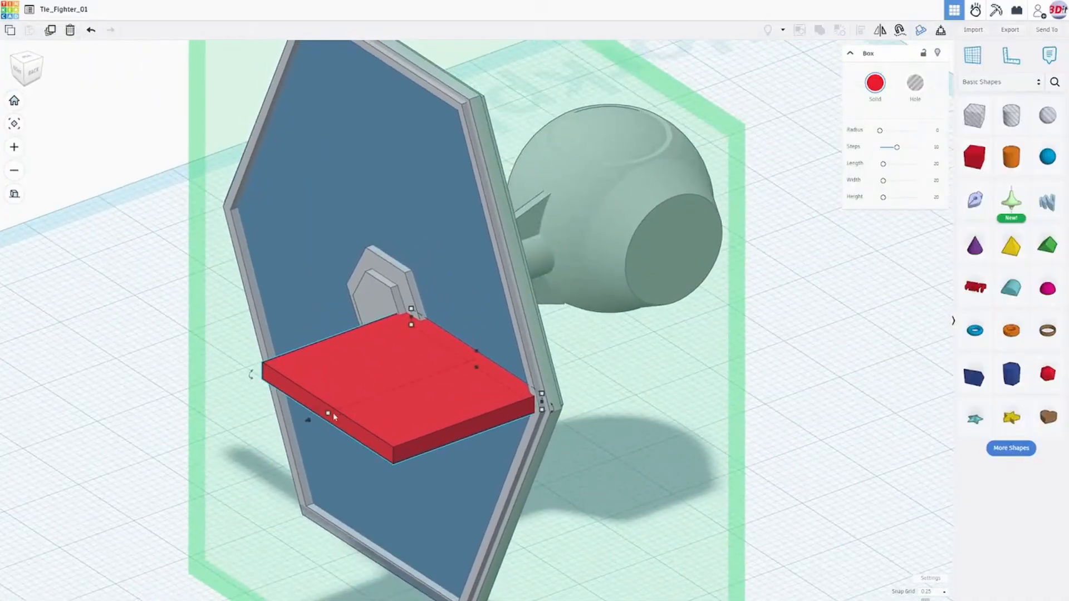
{"action": "left_click_drag", "start_coordinate": [334, 416], "coordinate": [472, 368]}
{"action": "right_click_drag", "start_coordinate": [453, 393], "coordinate": [616, 319]}
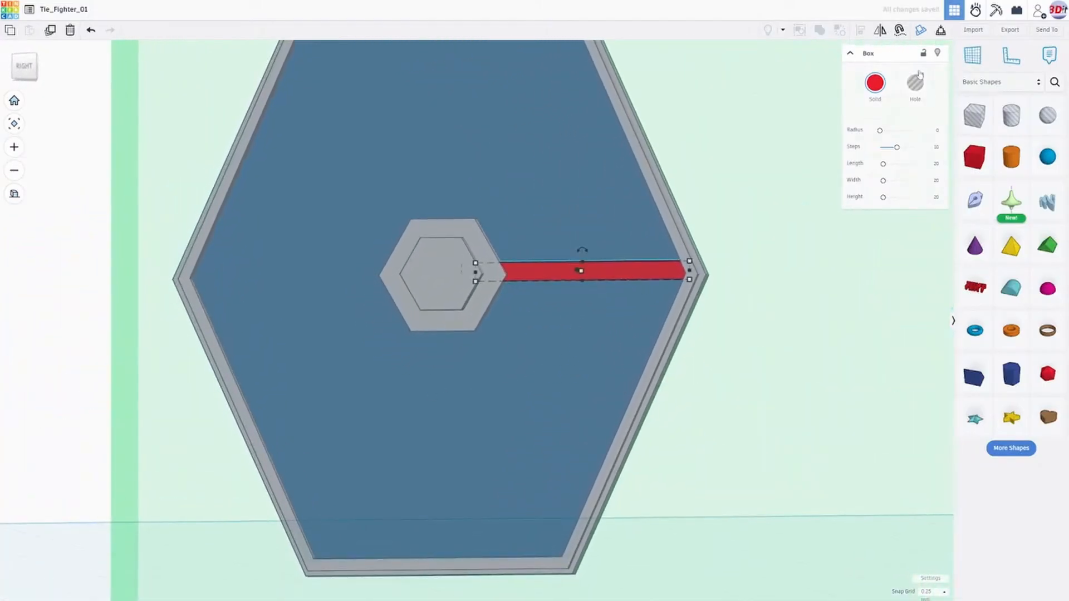
- Recolour the red bar gray to match the hub and frame
{"action": "left_click", "coordinate": [875, 83]}
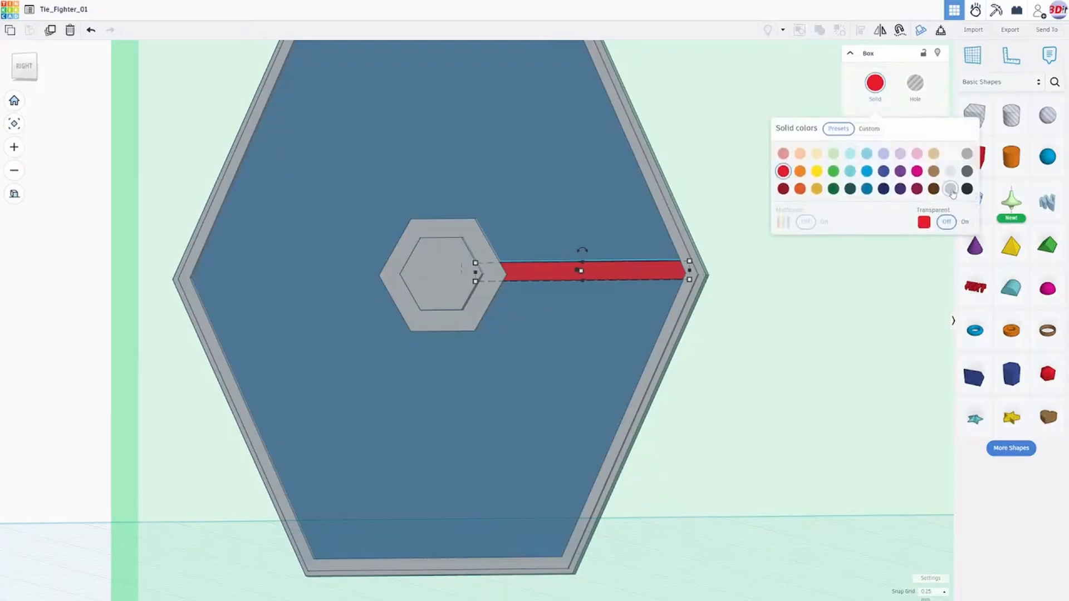
{"action": "left_click", "coordinate": [950, 190]}
{"action": "right_click_drag", "start_coordinate": [641, 361], "coordinate": [492, 397]}
{"action": "scroll", "coordinate": [491, 396], "scroll_direction": "up", "scroll_amount": 3}
{"action": "right_click_drag", "start_coordinate": [429, 388], "coordinate": [712, 311]}
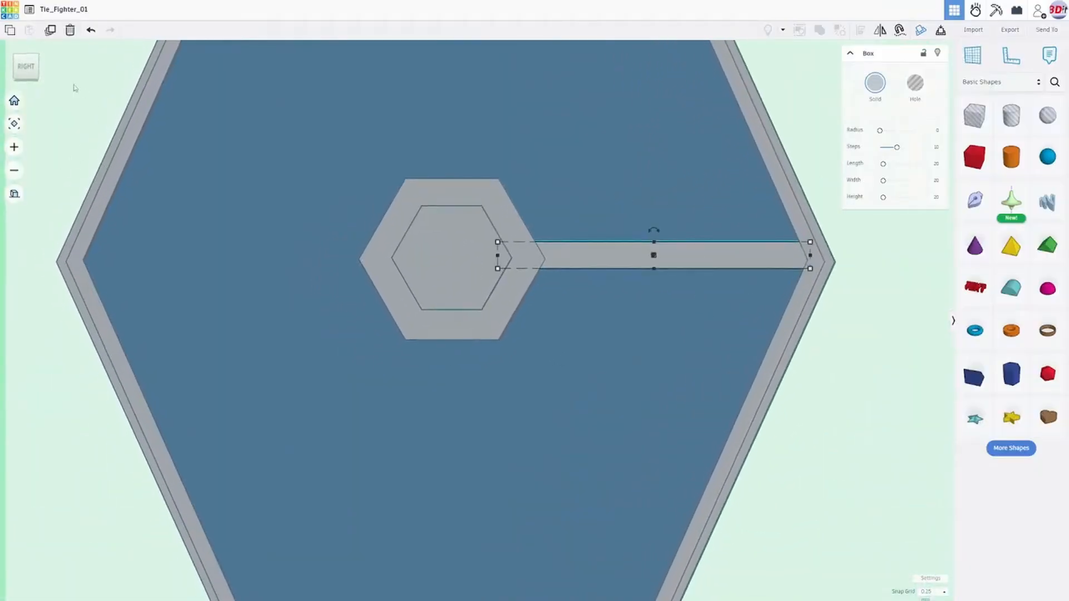
- Lower the bar to centre it on the frame corner using a 0.1 mm snap grid, and shorten its inner end to the hub's raised hexagon
{"action": "left_click", "coordinate": [25, 70]}
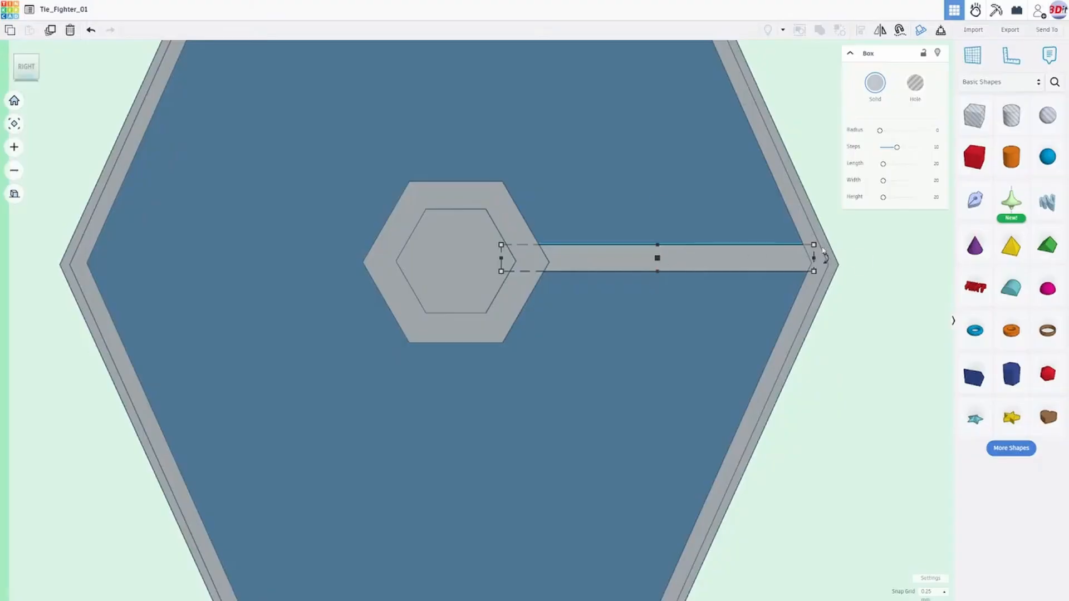
{"action": "key", "text": "Down"}
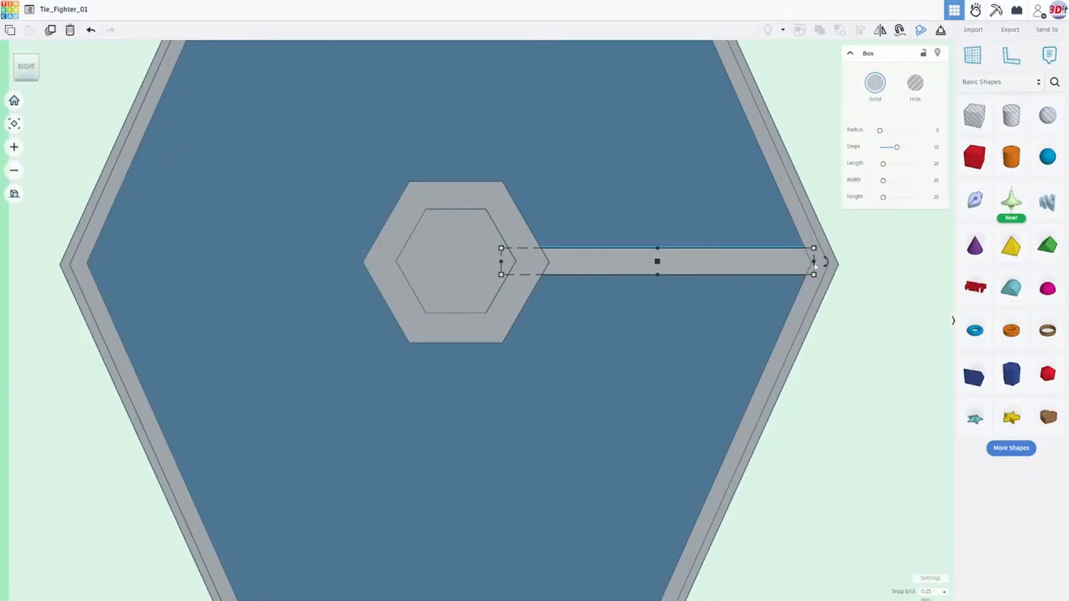
{"action": "left_click", "coordinate": [927, 595]}
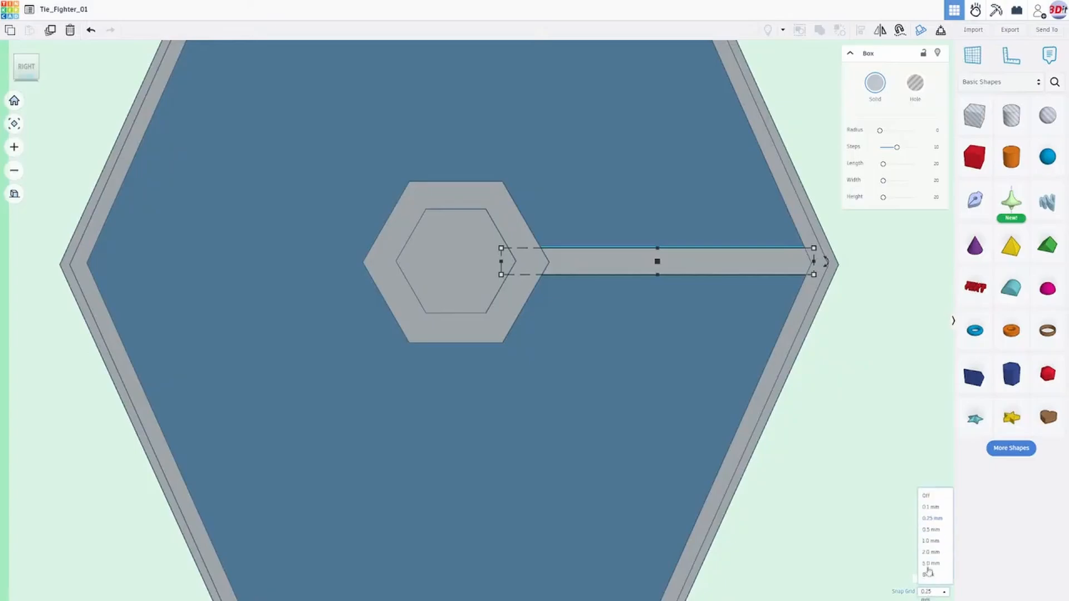
{"action": "left_click", "coordinate": [926, 508]}
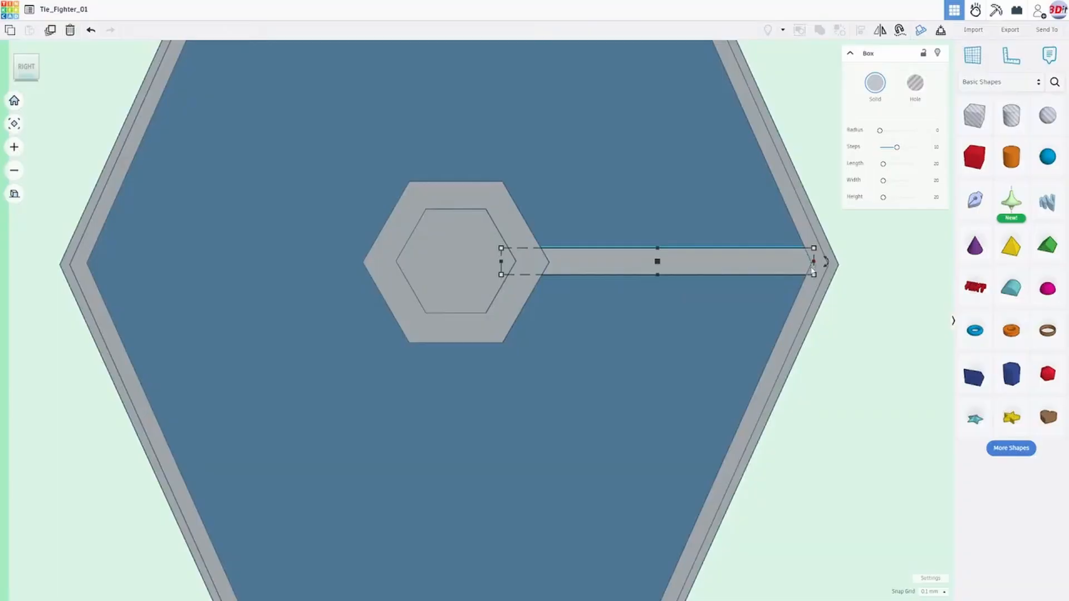
{"action": "key", "text": "Down"}
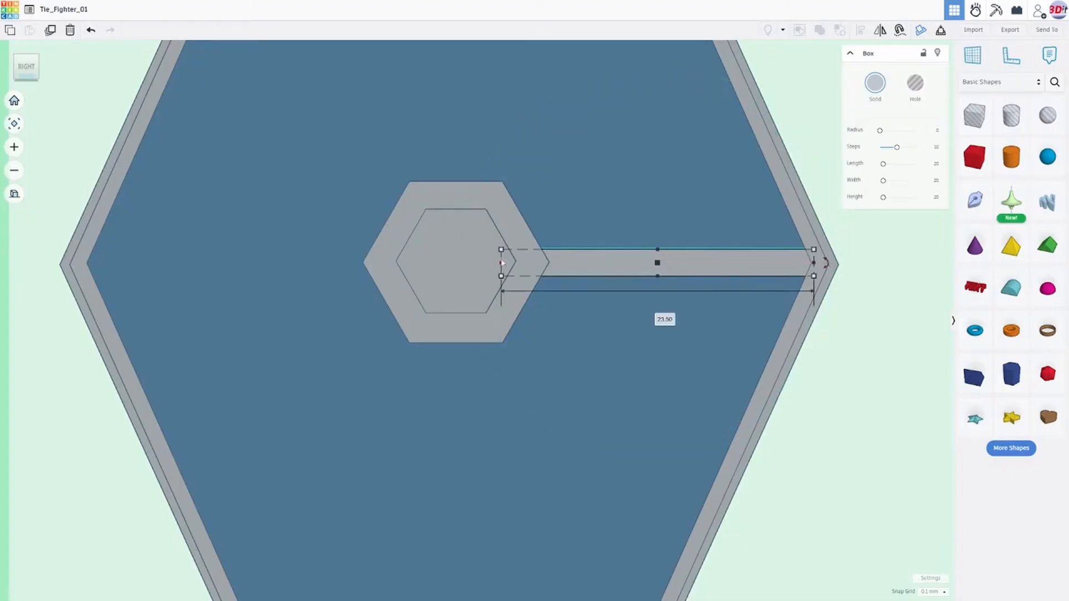
{"action": "left_click_drag", "start_coordinate": [501, 265], "coordinate": [520, 266]}
{"action": "right_click_drag", "start_coordinate": [882, 334], "coordinate": [517, 369]}
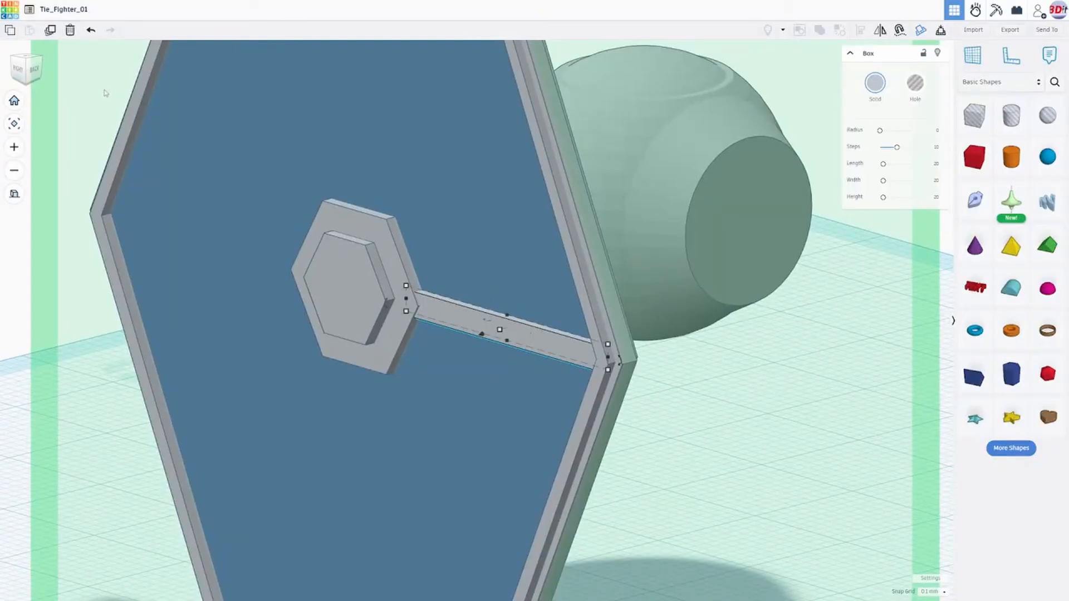
- Duplicate the gray bar and reshape the copy into a narrower strip protruding along the middle of the original
{"action": "left_click", "coordinate": [50, 32]}
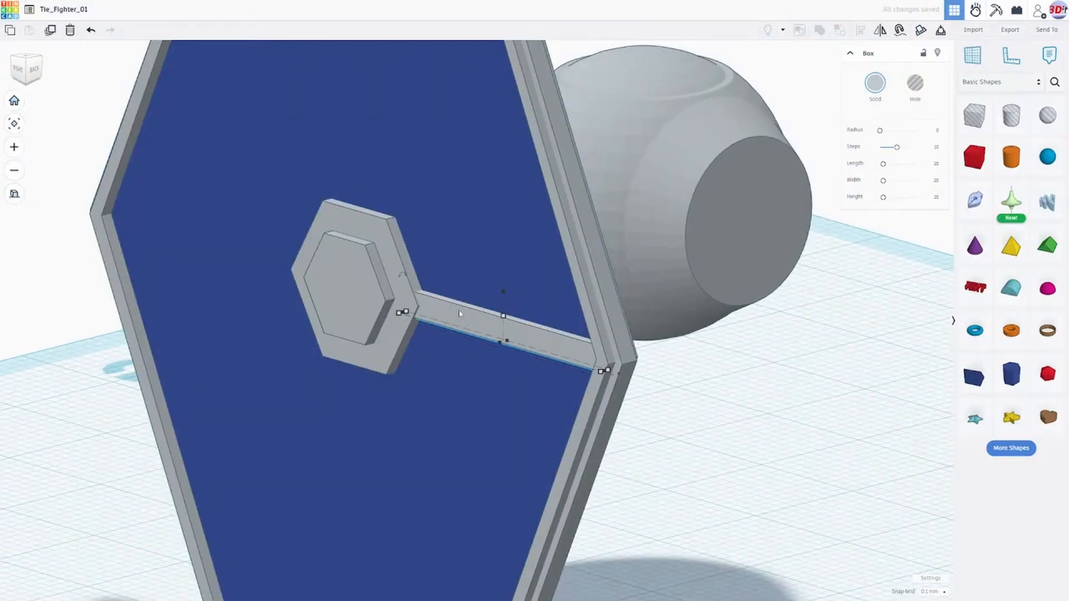
{"action": "right_click_drag", "start_coordinate": [478, 329], "coordinate": [345, 256]}
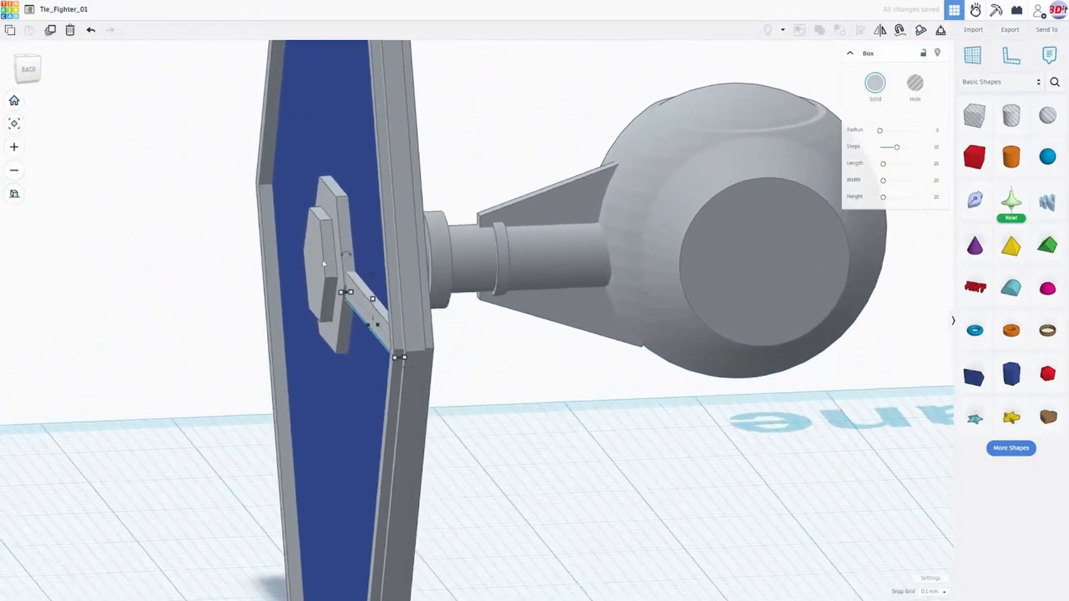
{"action": "left_click_drag", "start_coordinate": [347, 256], "coordinate": [329, 282]}
{"action": "right_click_drag", "start_coordinate": [328, 320], "coordinate": [572, 300]}
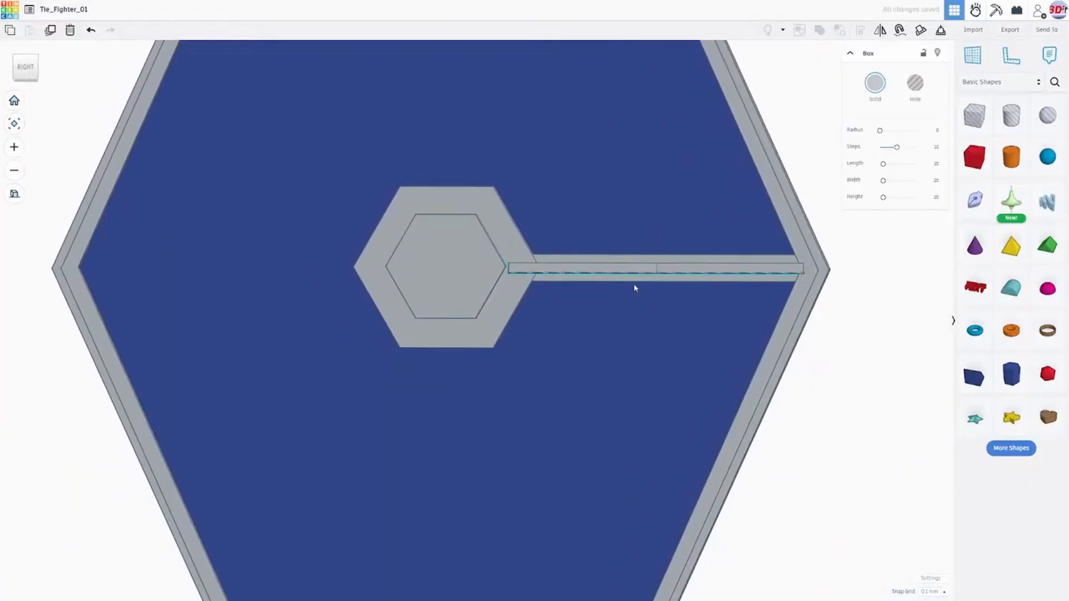
{"action": "right_click_drag", "start_coordinate": [634, 287], "coordinate": [646, 283]}
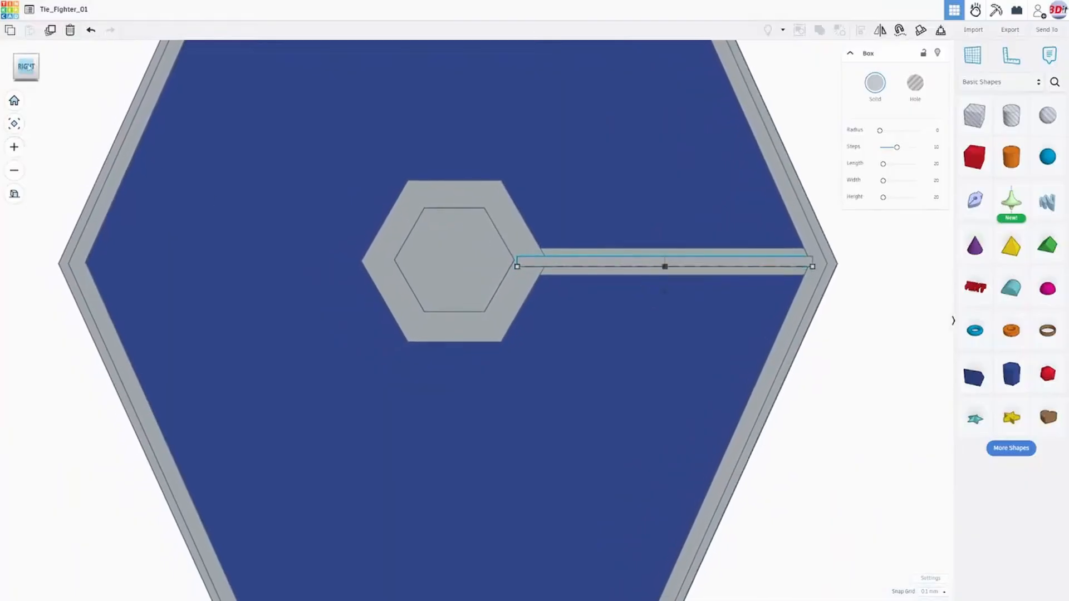
{"action": "left_click", "coordinate": [26, 66]}
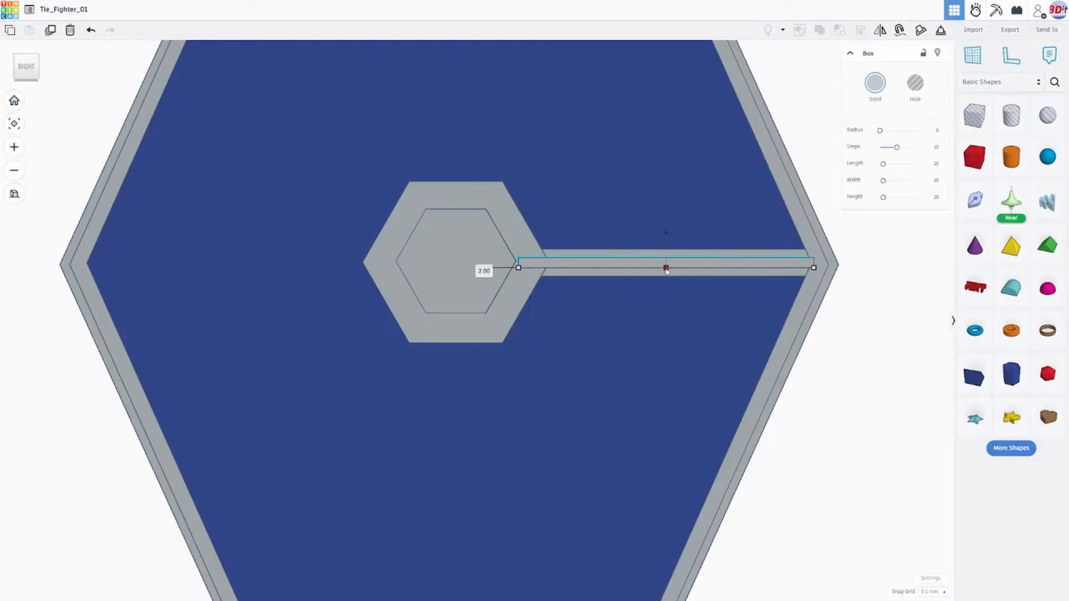
- Make the inner strip on the spoke narrower, using a 0.25 mm snap grid
{"action": "scroll", "coordinate": [667, 269], "scroll_direction": "up", "scroll_amount": 3}
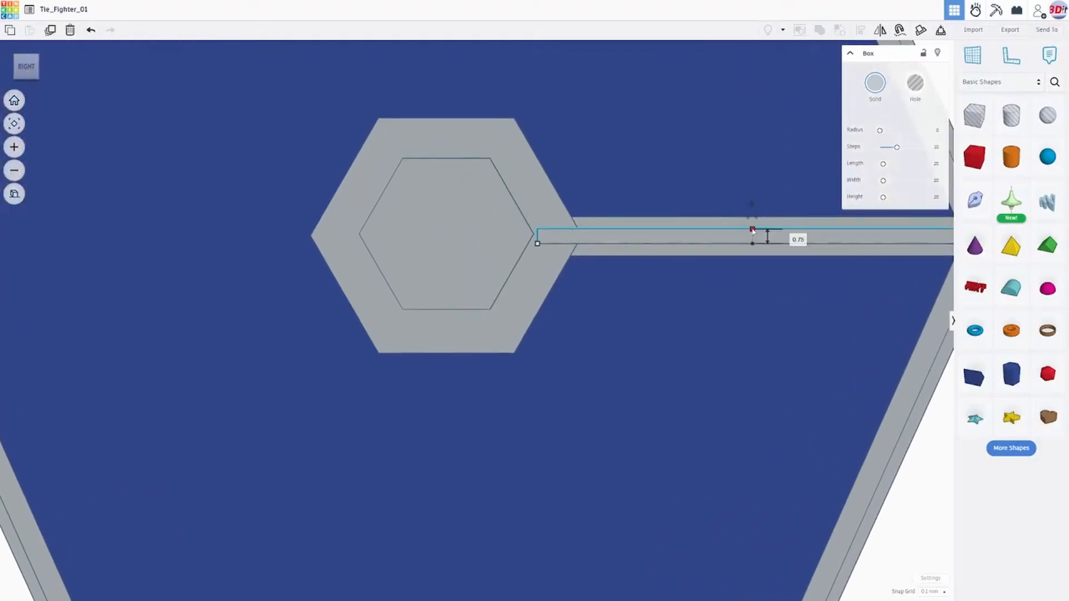
{"action": "left_click", "coordinate": [932, 592]}
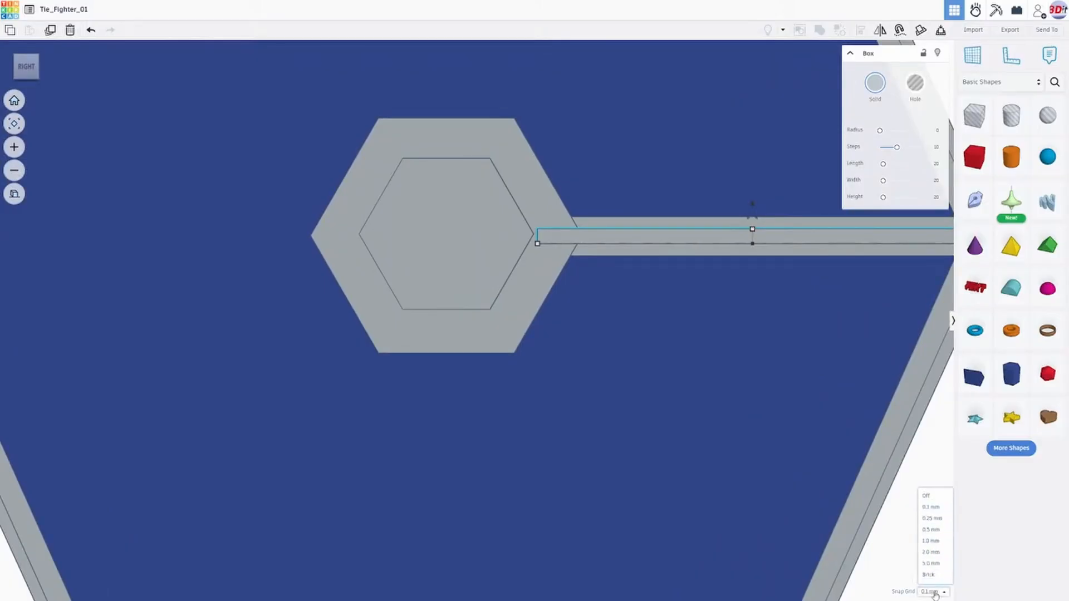
{"action": "left_click", "coordinate": [931, 519]}
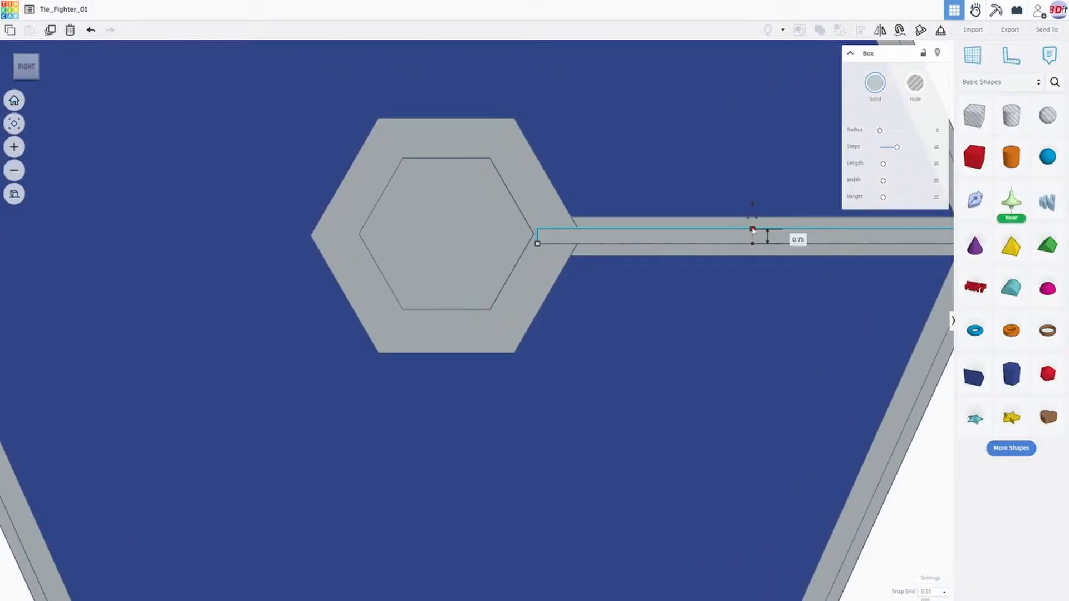
{"action": "left_click_drag", "start_coordinate": [752, 230], "coordinate": [756, 236]}
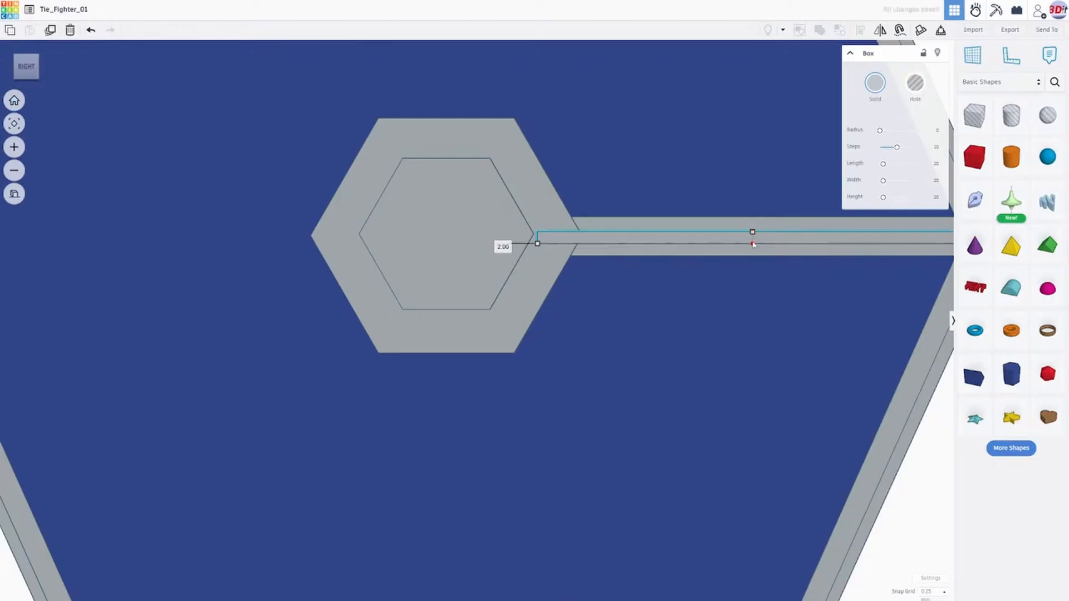
{"action": "left_click_drag", "start_coordinate": [753, 243], "coordinate": [752, 241]}
- Raise the narrow strip to the middle of the wide bar, finishing with a 0.1 mm move on a 0.1 mm snap grid
{"action": "middle_click_drag", "start_coordinate": [717, 342], "coordinate": [601, 351]}
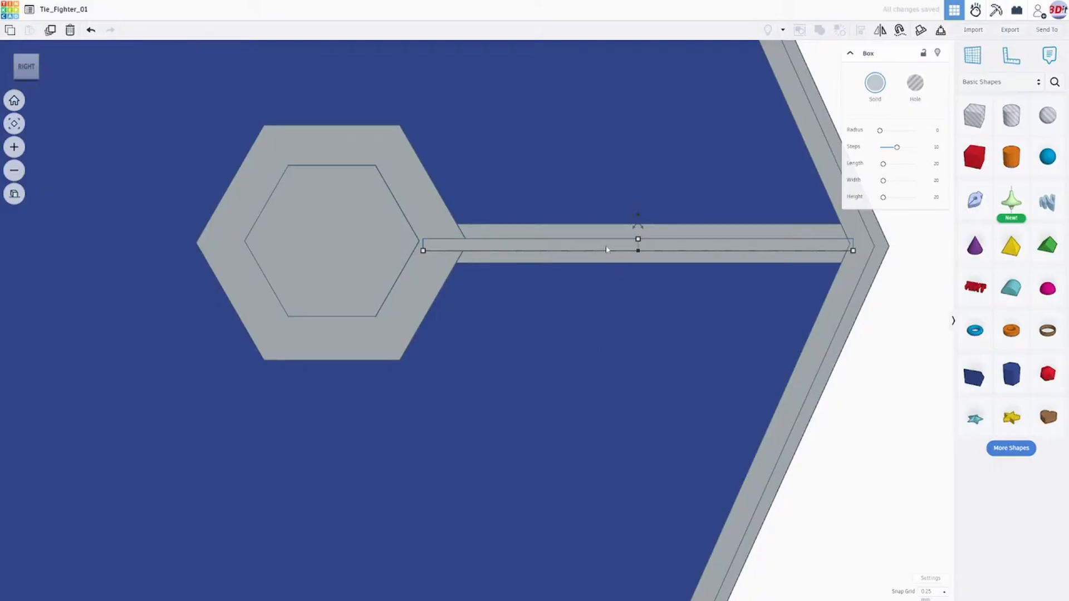
{"action": "left_click", "coordinate": [627, 247]}
{"action": "left_click_drag", "start_coordinate": [640, 215], "coordinate": [640, 211]}
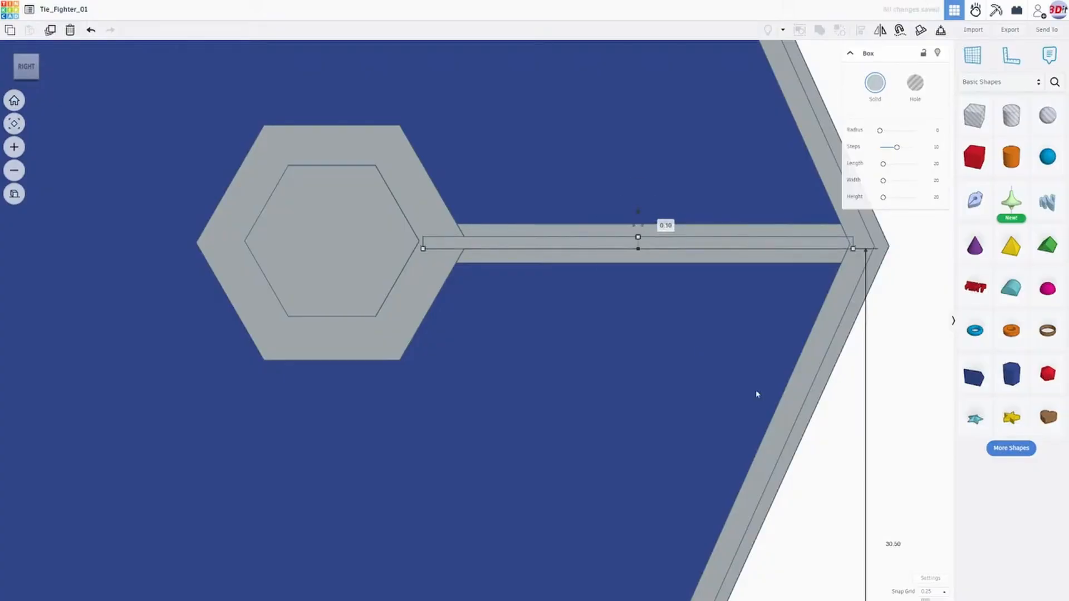
{"action": "left_click", "coordinate": [931, 592]}
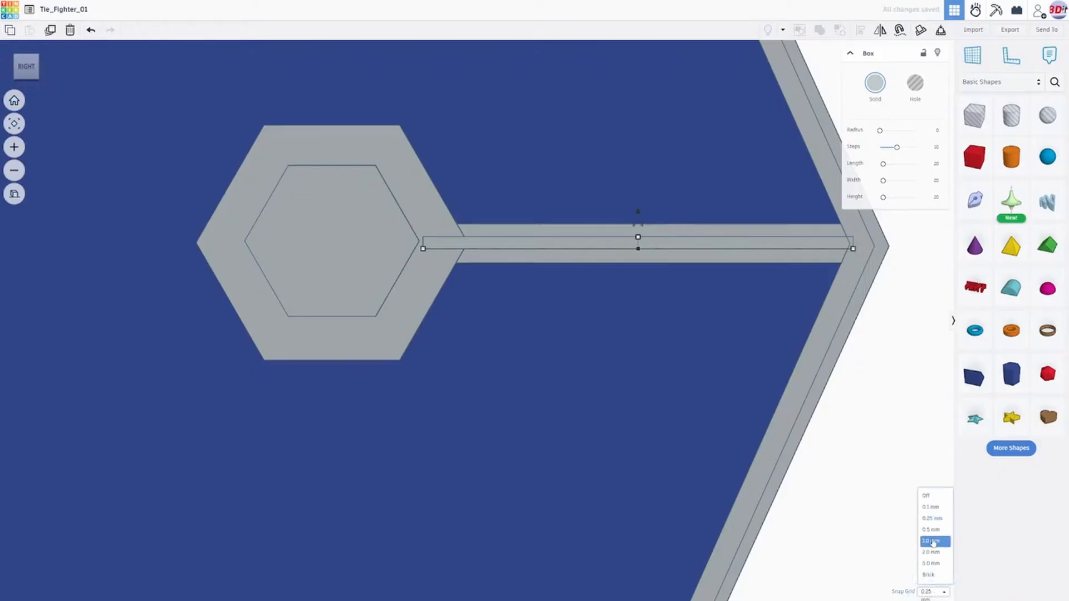
{"action": "left_click", "coordinate": [930, 507]}
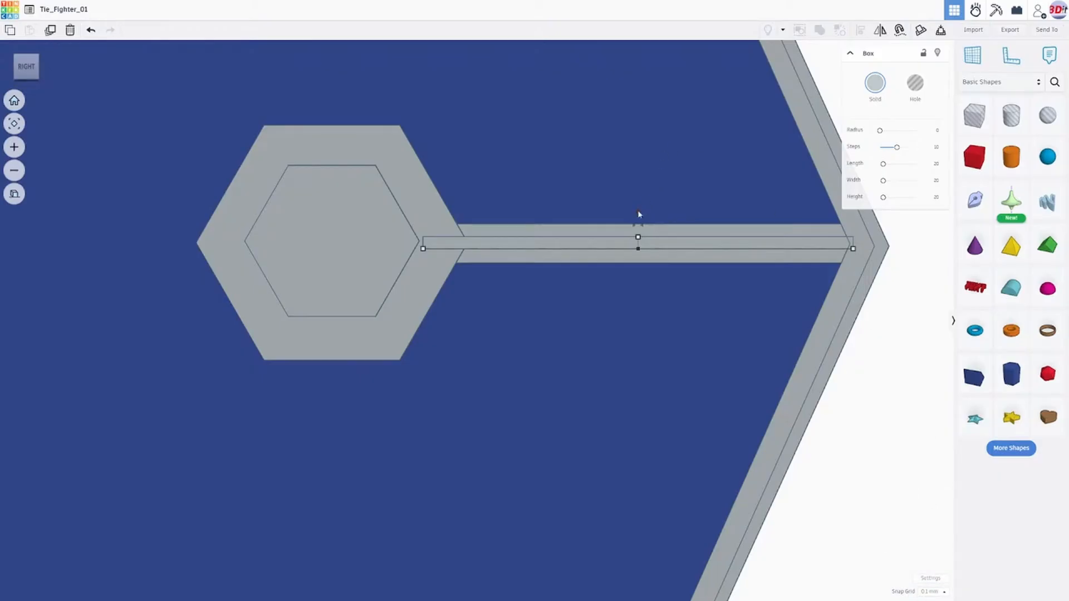
{"action": "left_click_drag", "start_coordinate": [638, 213], "coordinate": [640, 212]}
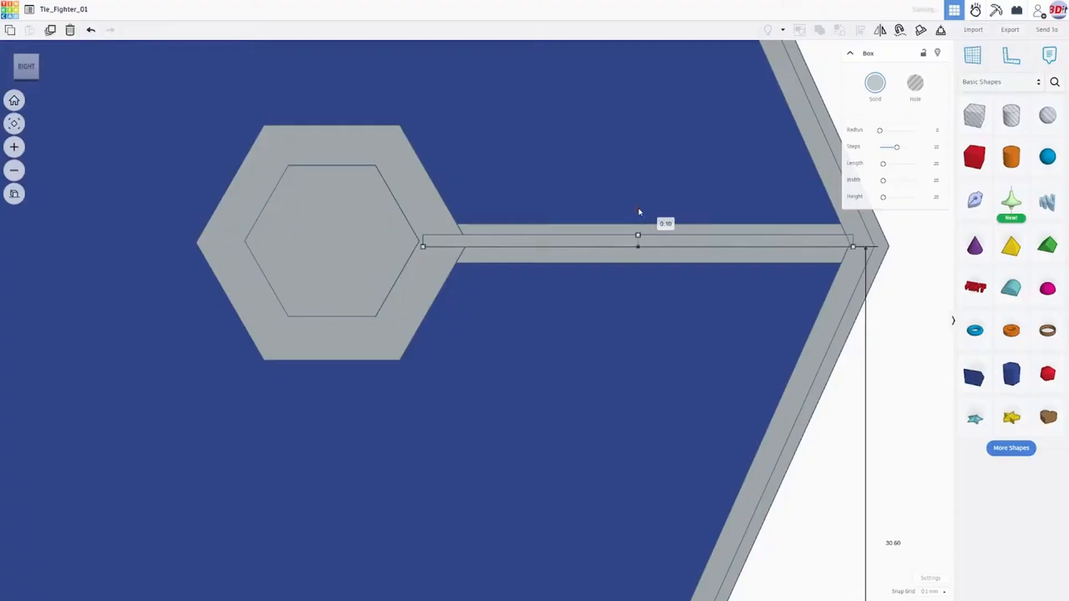
{"action": "scroll", "coordinate": [668, 289], "scroll_direction": "down", "scroll_amount": 3}
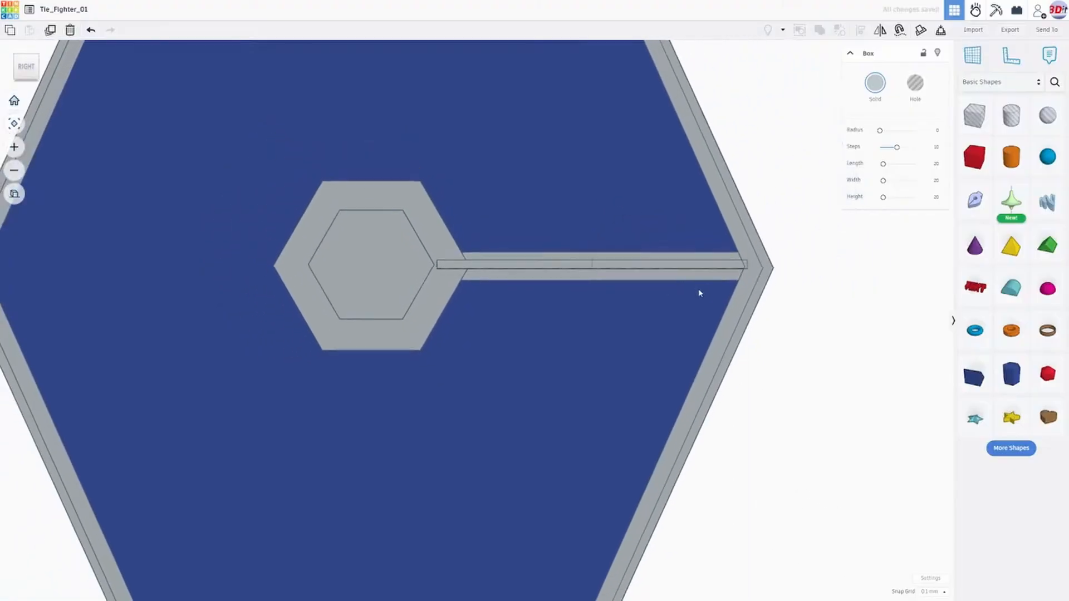
- Examine from several angles how the narrow strip sits on the wide bar between the hub and the frame corner
{"action": "right_click_drag", "start_coordinate": [700, 293], "coordinate": [752, 292]}
{"action": "scroll", "coordinate": [705, 279], "scroll_direction": "up", "scroll_amount": 1}
{"action": "scroll", "coordinate": [705, 280], "scroll_direction": "up", "scroll_amount": 2}
{"action": "scroll", "coordinate": [542, 245], "scroll_direction": "down", "scroll_amount": 3}
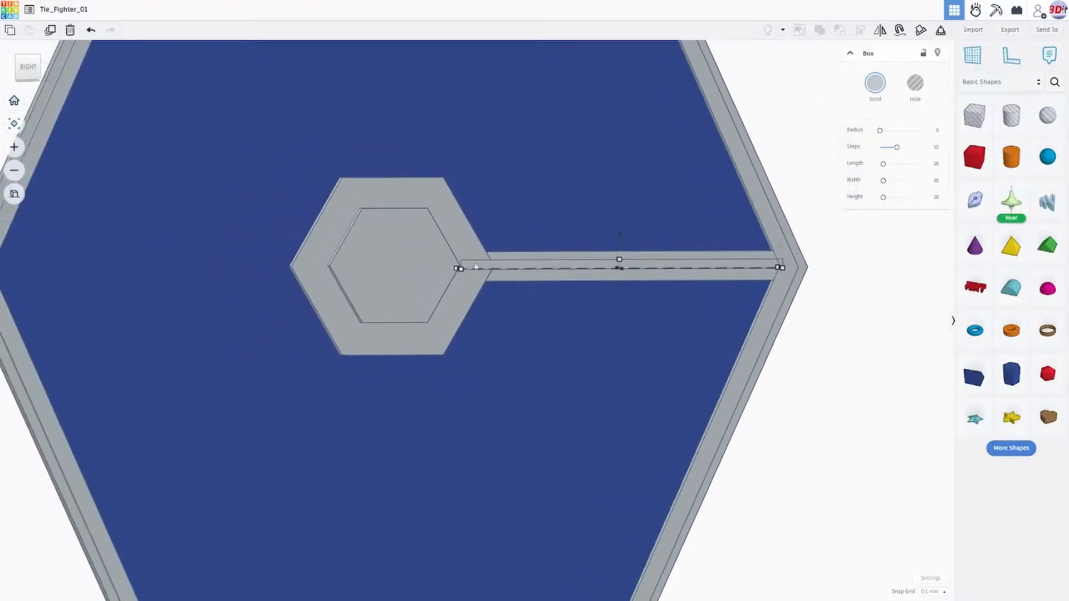
{"action": "scroll", "coordinate": [424, 236], "scroll_direction": "down", "scroll_amount": 2}
{"action": "right_click_drag", "start_coordinate": [611, 265], "coordinate": [532, 280]}
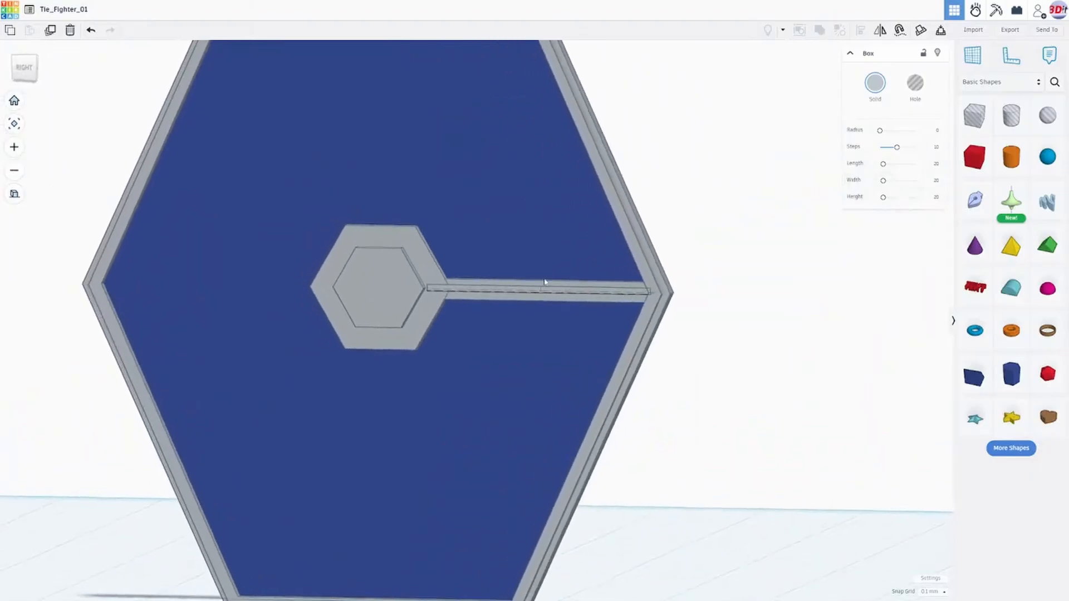
{"action": "left_click", "coordinate": [549, 283]}
{"action": "scroll", "coordinate": [485, 314], "scroll_direction": "up", "scroll_amount": 3}
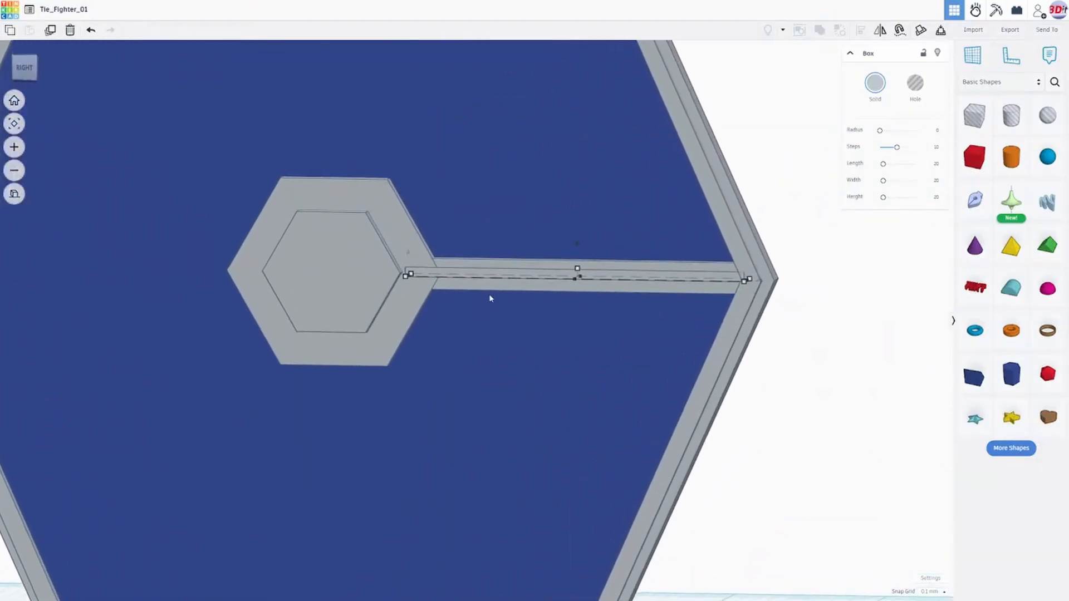
{"action": "left_click", "coordinate": [514, 288]}
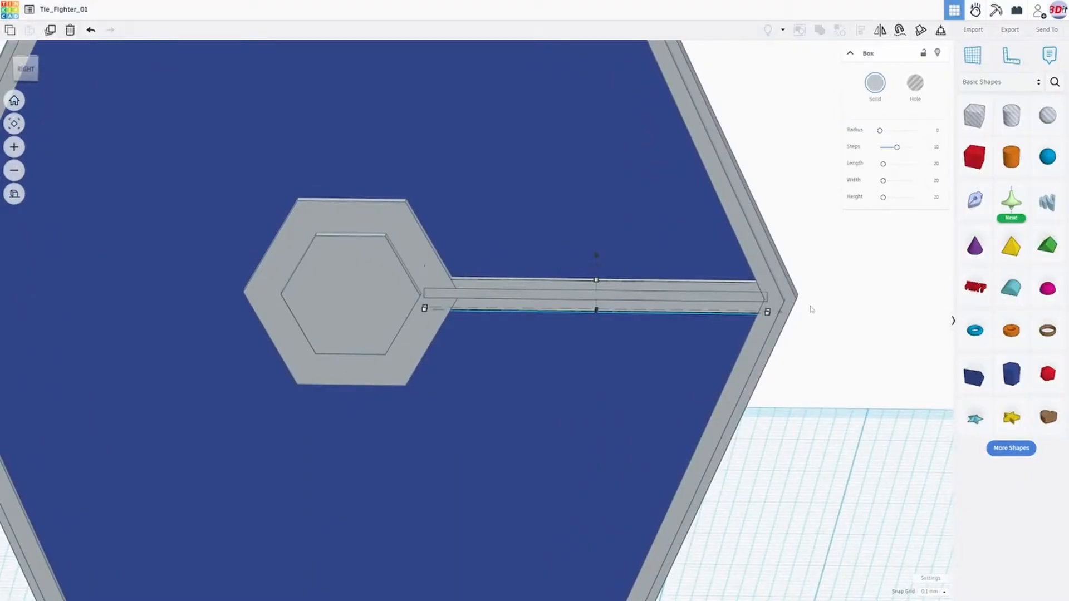
{"action": "left_click", "coordinate": [849, 303]}
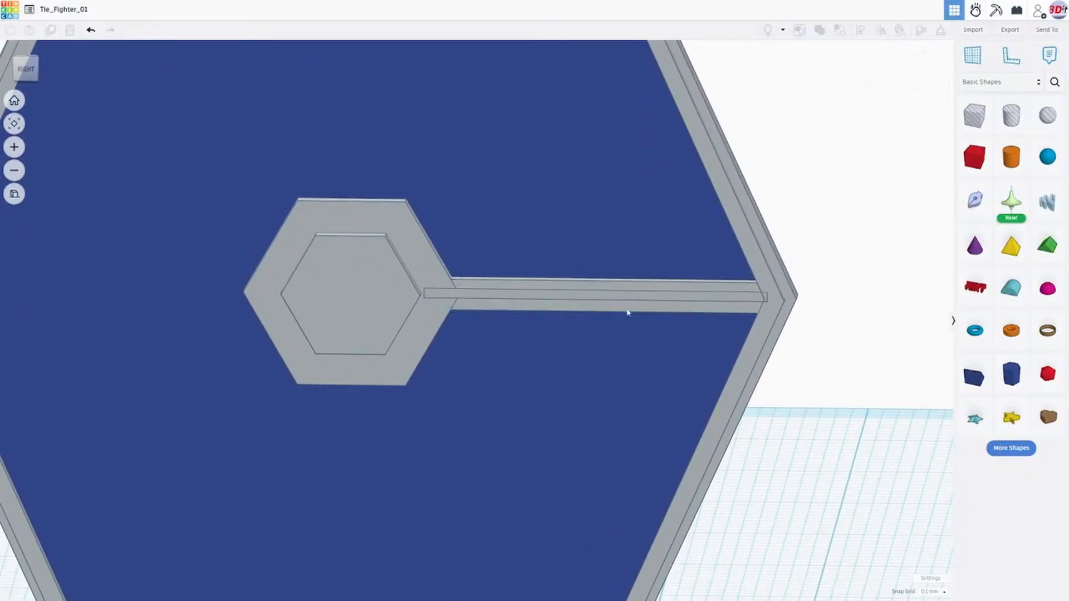
- Align the narrow strip and the wide bar so that they are vertically centred on each other
{"action": "left_click", "coordinate": [545, 290]}
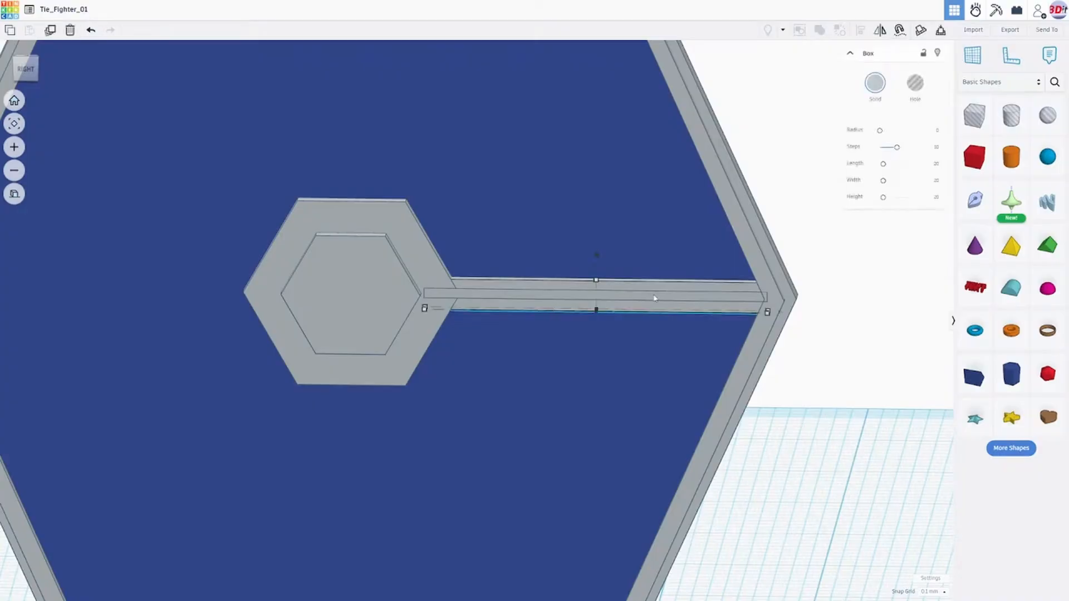
{"action": "right_click_drag", "start_coordinate": [722, 308], "coordinate": [873, 349]}
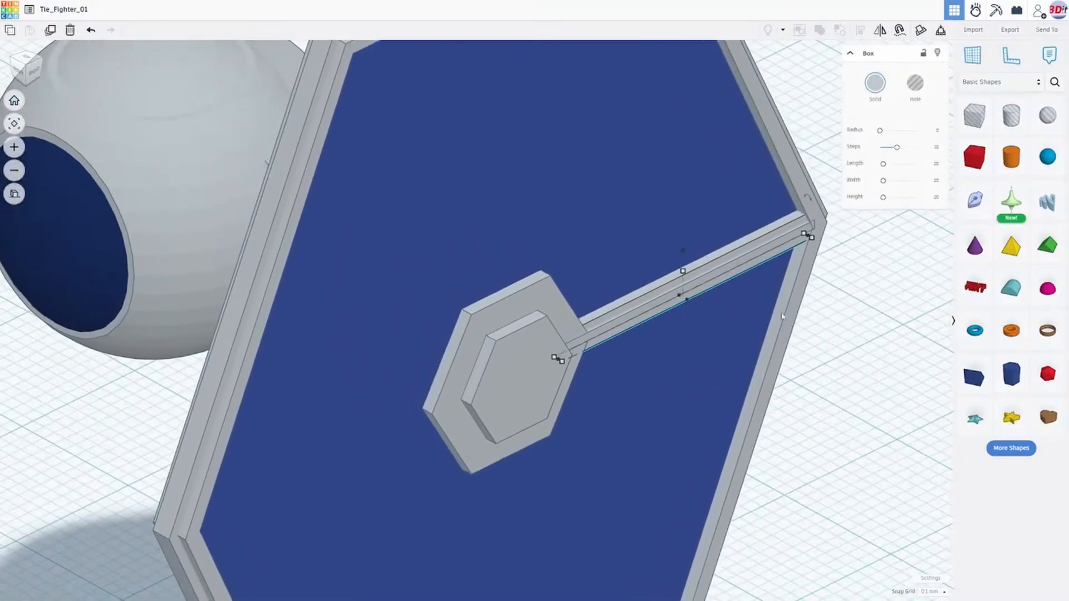
{"action": "left_click", "coordinate": [723, 274], "text": "shift"}
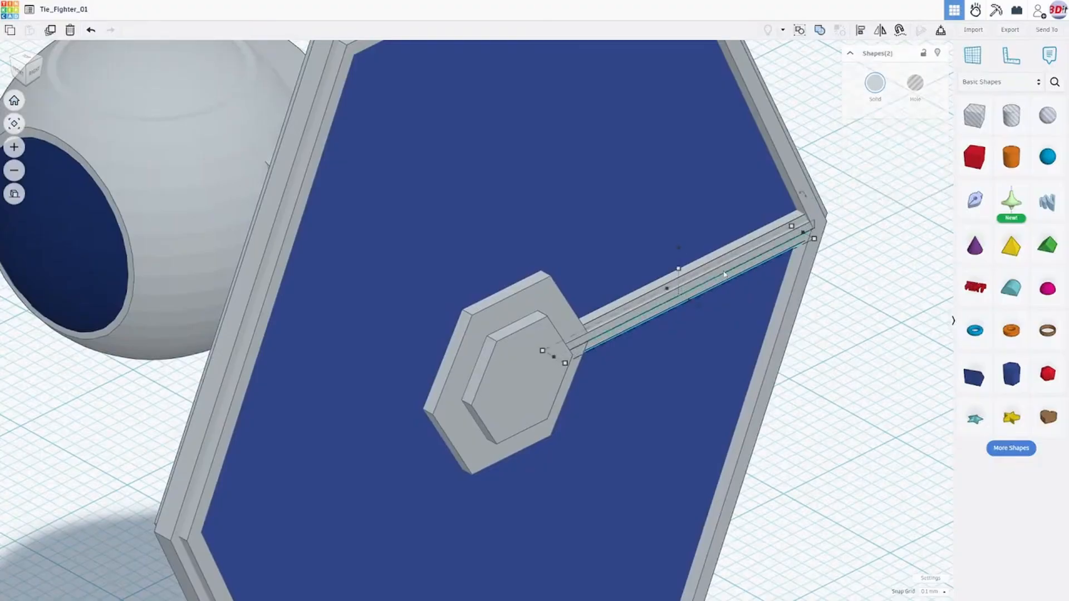
{"action": "right_click_drag", "start_coordinate": [786, 278], "coordinate": [707, 284]}
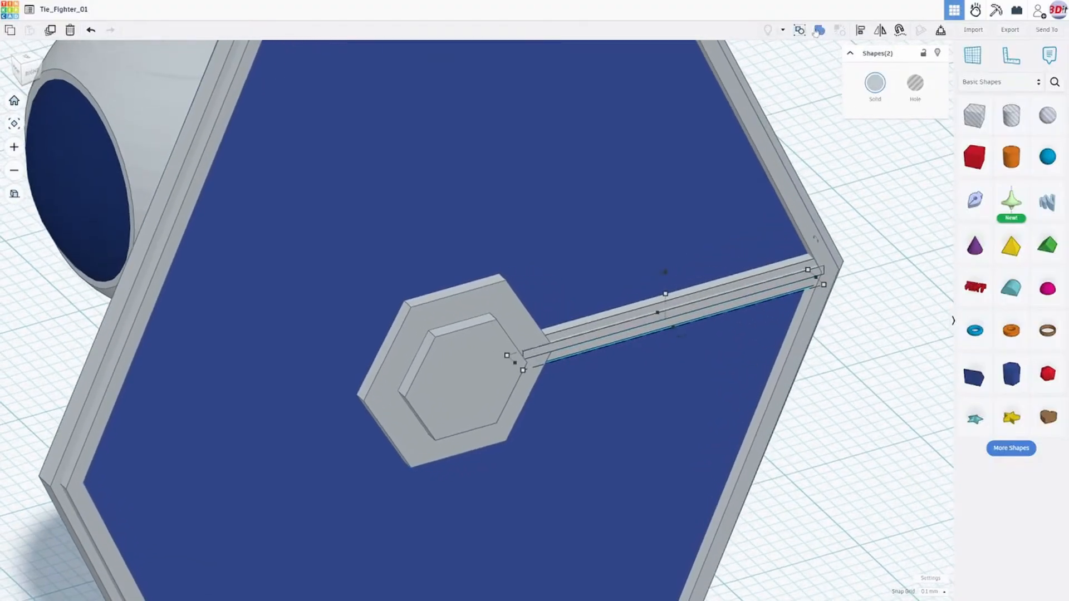
{"action": "left_click", "coordinate": [859, 32]}
{"action": "right_click_drag", "start_coordinate": [839, 277], "coordinate": [743, 231]}
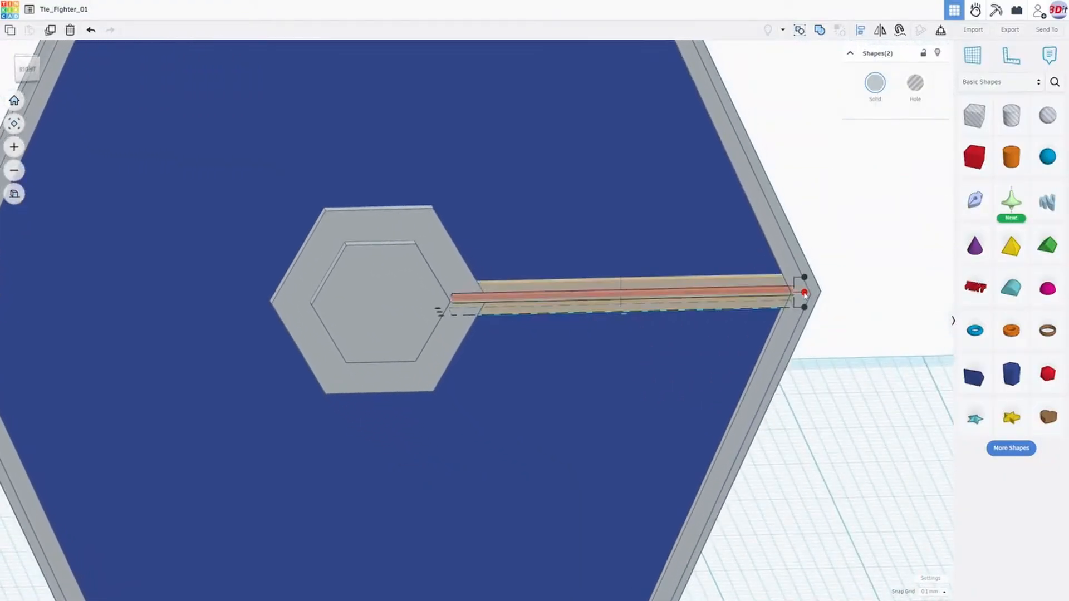
{"action": "left_click", "coordinate": [804, 293]}
{"action": "right_click_drag", "start_coordinate": [668, 343], "coordinate": [407, 361]}
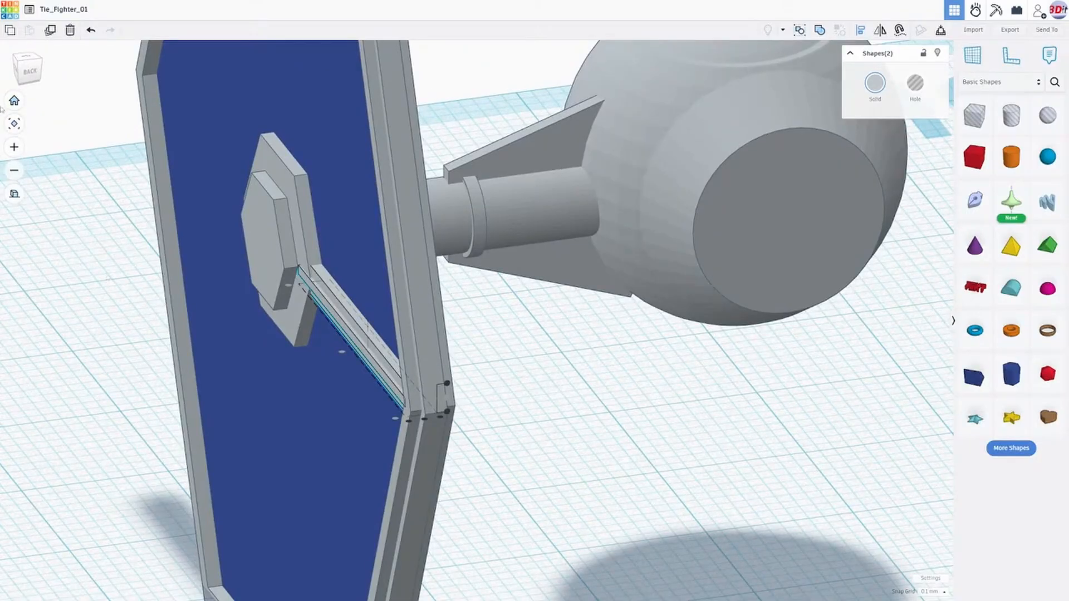
{"action": "left_click", "coordinate": [71, 136]}
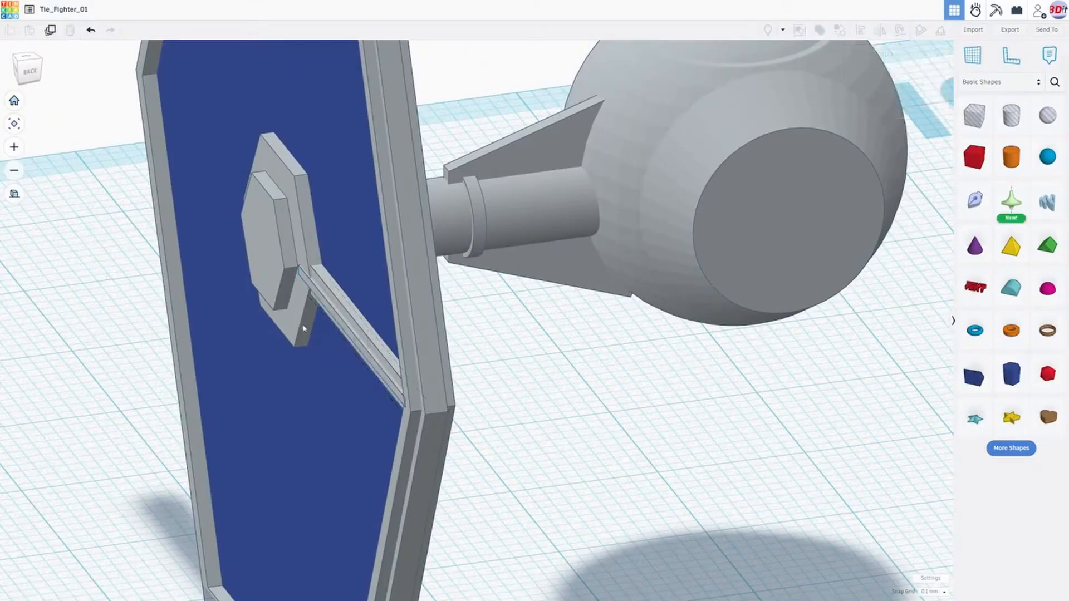
- Nudge the narrow strip outward from the wing so it protrudes further beyond the wide bar
{"action": "left_click", "coordinate": [343, 330]}
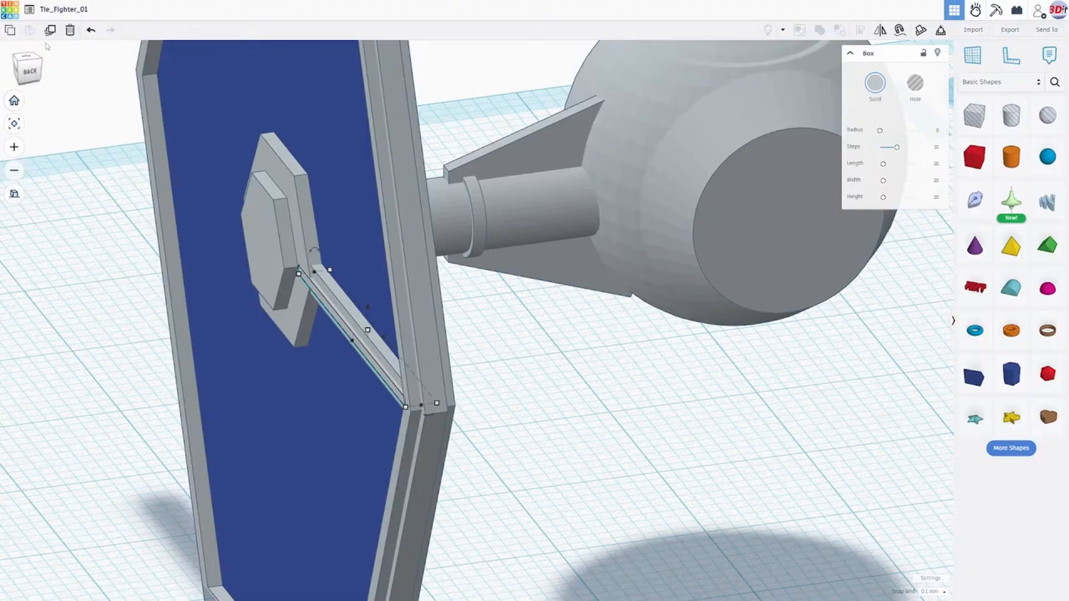
{"action": "left_click", "coordinate": [30, 71]}
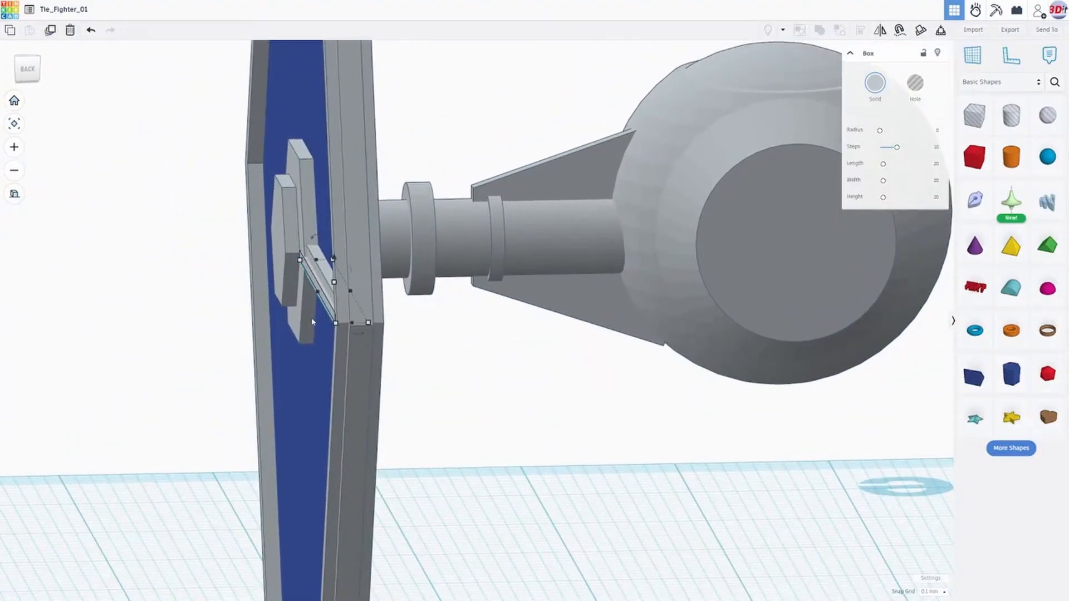
{"action": "right_click_drag", "start_coordinate": [298, 319], "coordinate": [282, 307]}
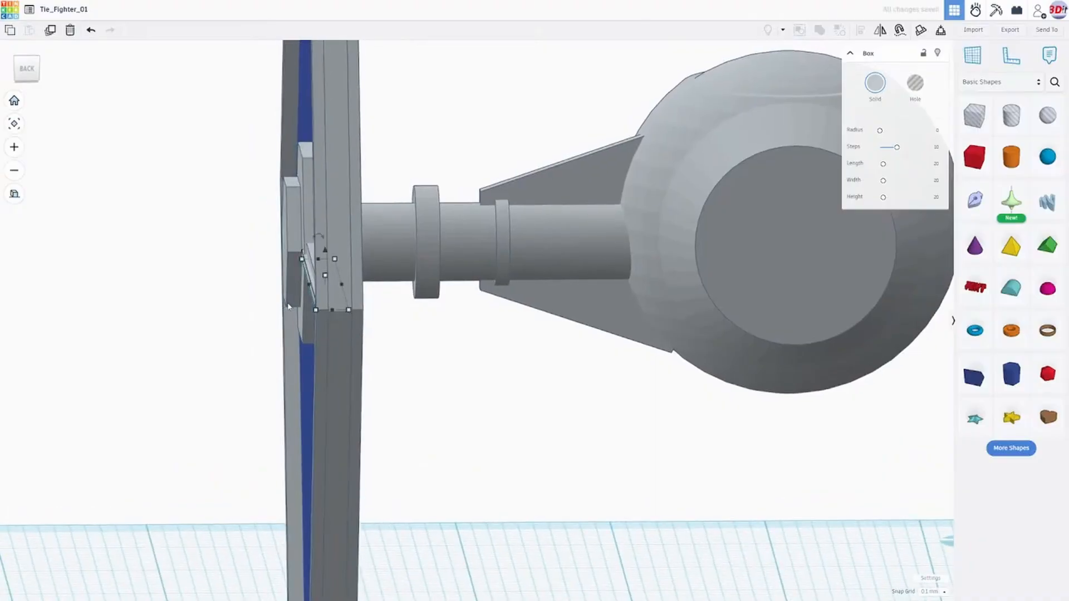
{"action": "key", "text": "ctrl+z"}
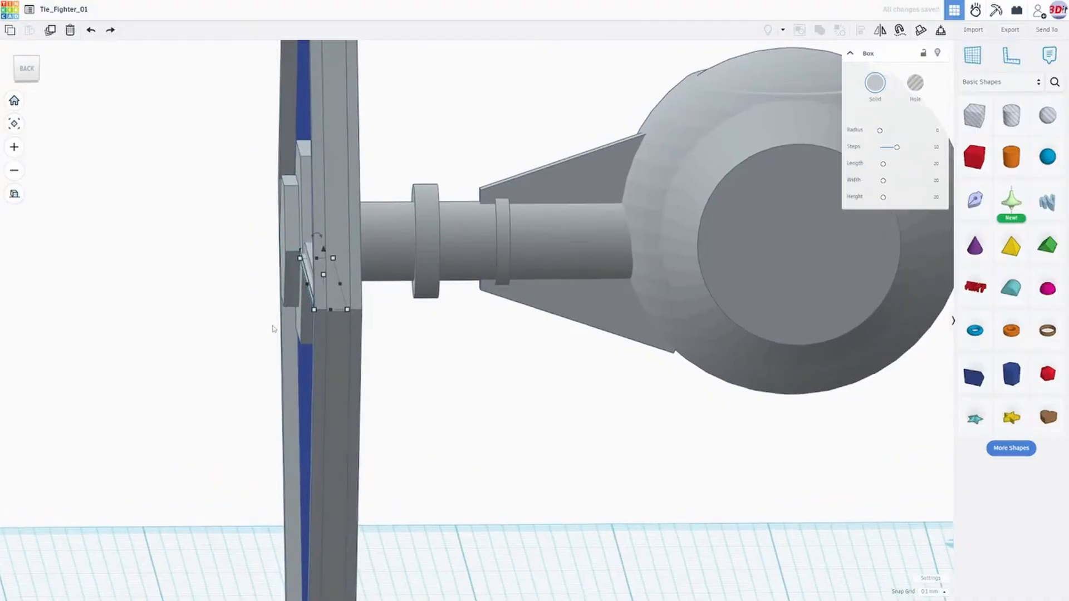
{"action": "scroll", "coordinate": [275, 326], "scroll_direction": "up", "scroll_amount": 3}
{"action": "right_click_drag", "start_coordinate": [246, 318], "coordinate": [249, 308]}
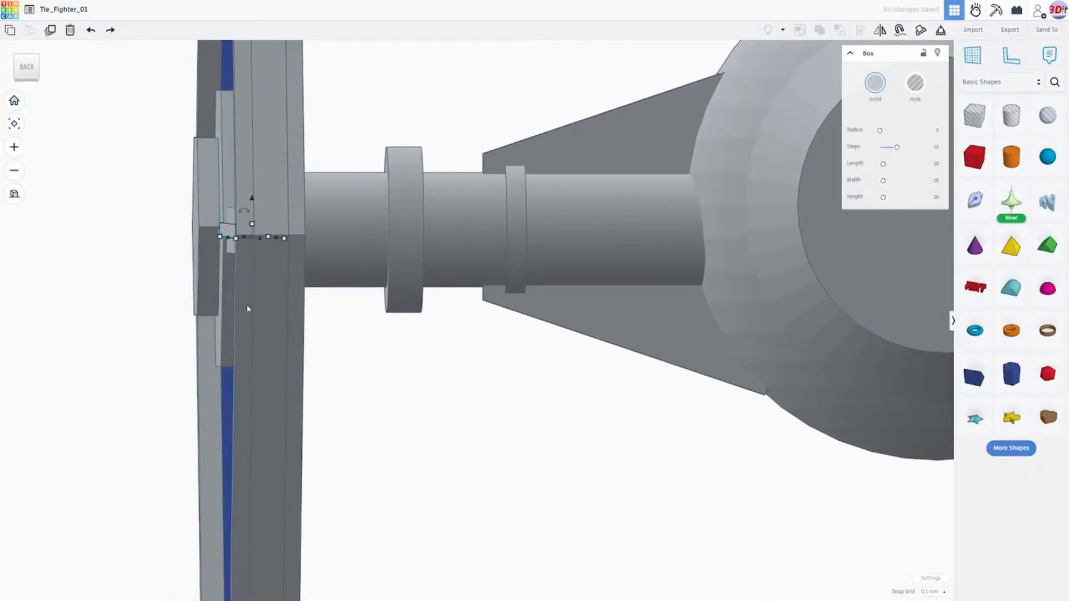
{"action": "key", "text": "Left"}
{"action": "right_click_drag", "start_coordinate": [248, 309], "coordinate": [454, 344]}
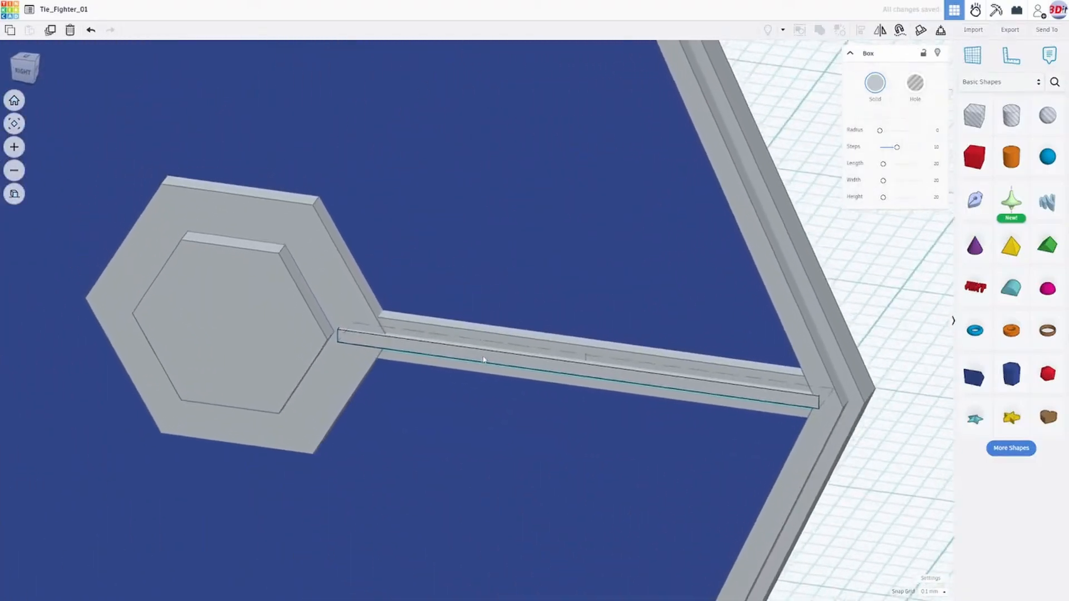
- Select the wide bar, and open the TIE fighter wing reference photo beside the model to compare the spokes
{"action": "left_click", "coordinate": [431, 339]}
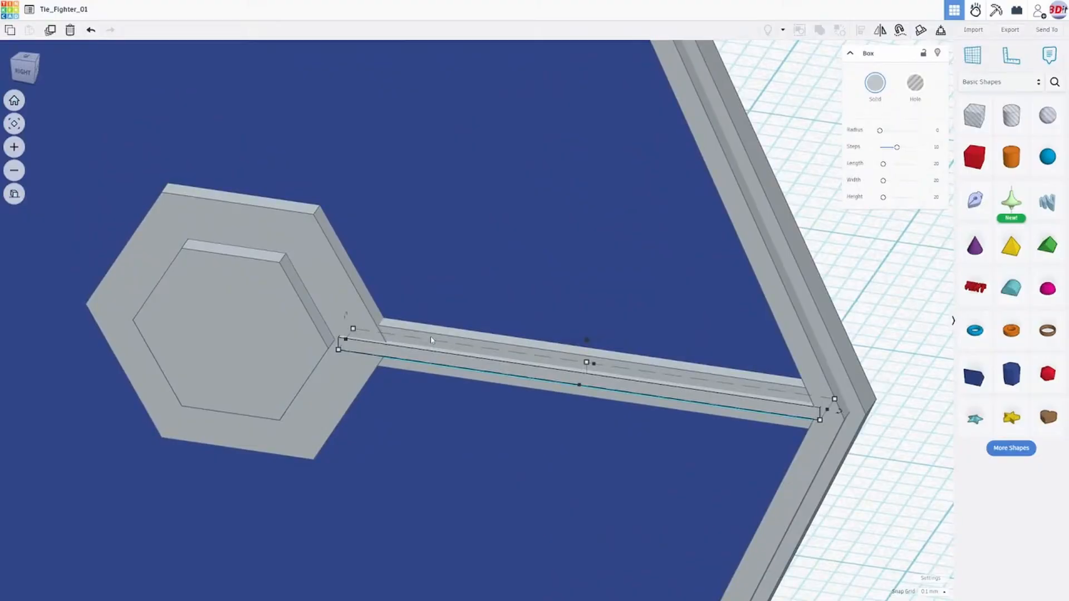
{"action": "left_click", "coordinate": [431, 340]}
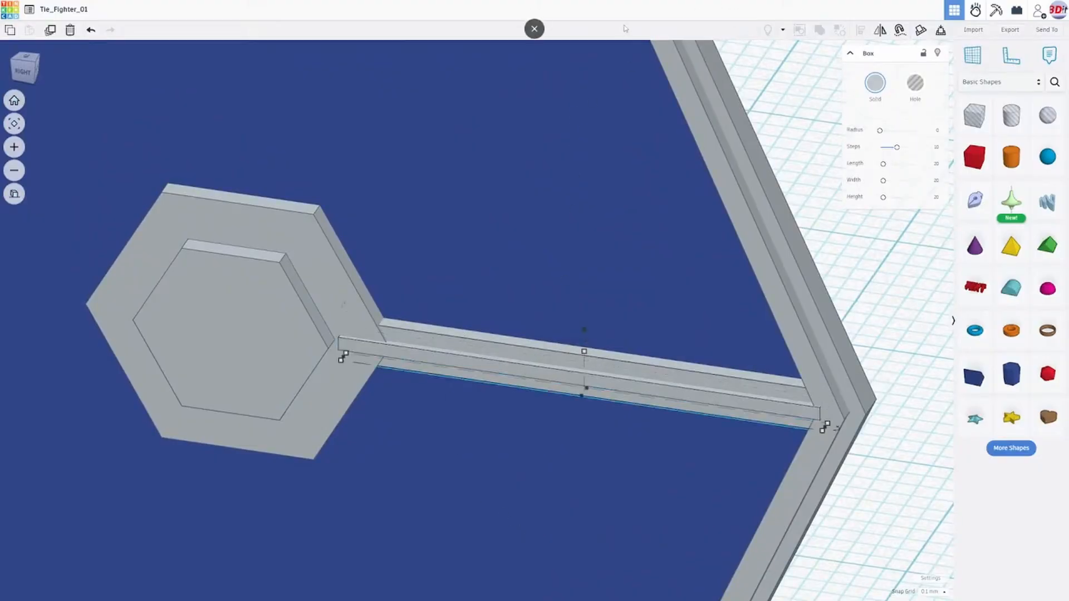
{"action": "left_click", "coordinate": [535, 29]}
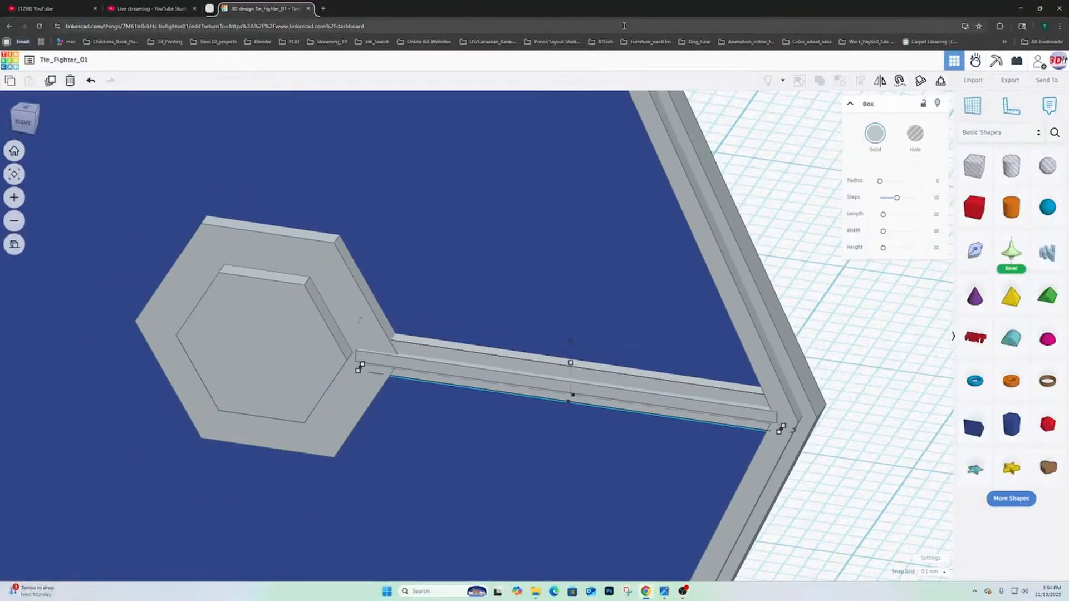
{"action": "mouse_move", "coordinate": [664, 591]}
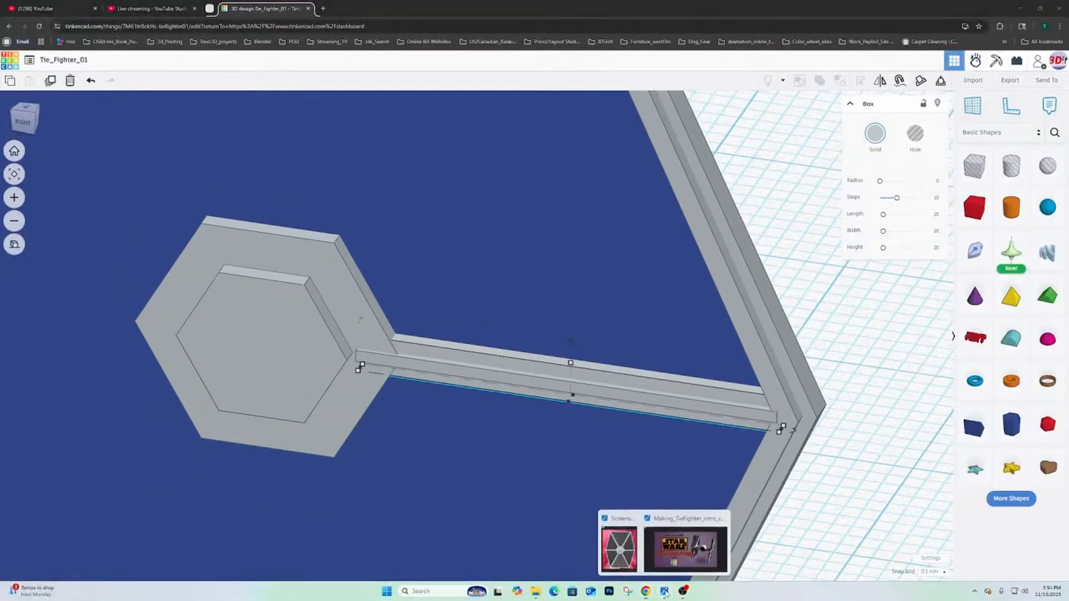
{"action": "left_click", "coordinate": [618, 548]}
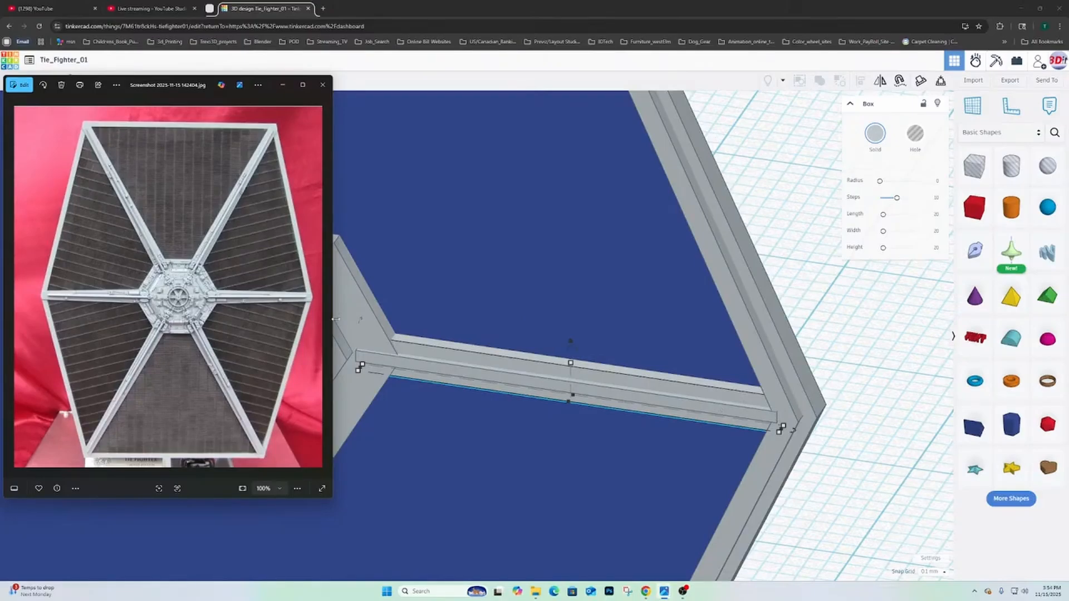
{"action": "scroll", "coordinate": [533, 357], "scroll_direction": "down", "scroll_amount": 4}
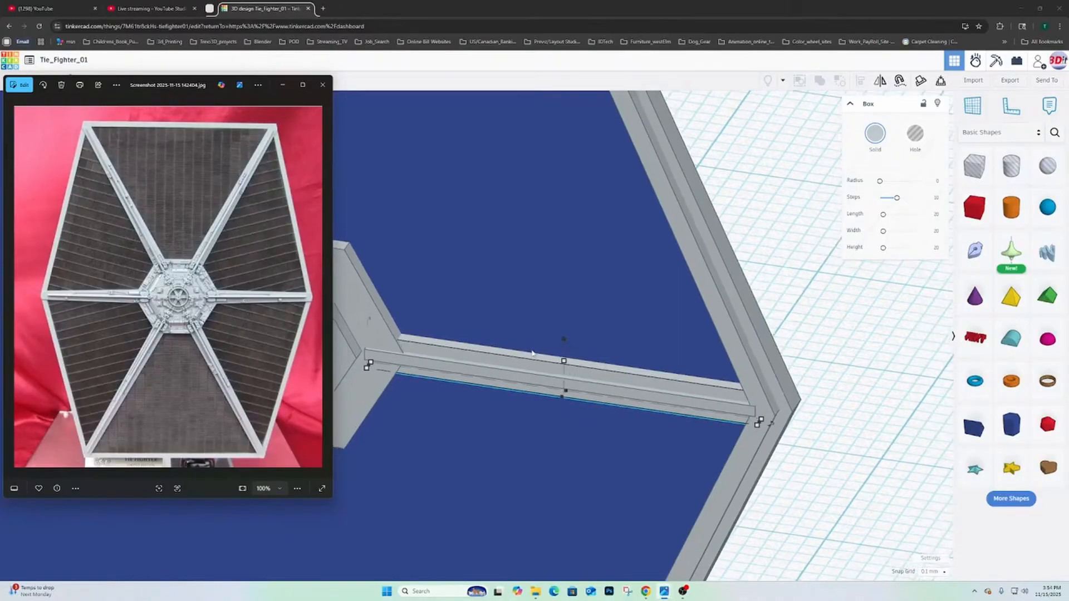
{"action": "right_click_drag", "start_coordinate": [534, 361], "coordinate": [597, 332]}
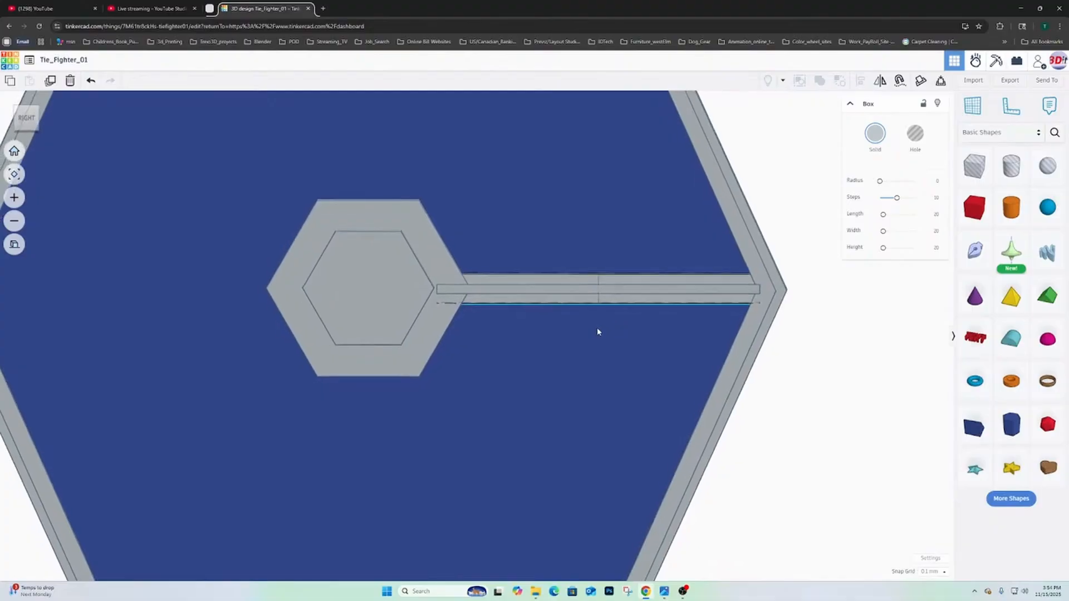
- Slim the narrow strip on the spoke to about 0.43 mm high as seen face-on
{"action": "scroll", "coordinate": [598, 332], "scroll_direction": "down", "scroll_amount": 3}
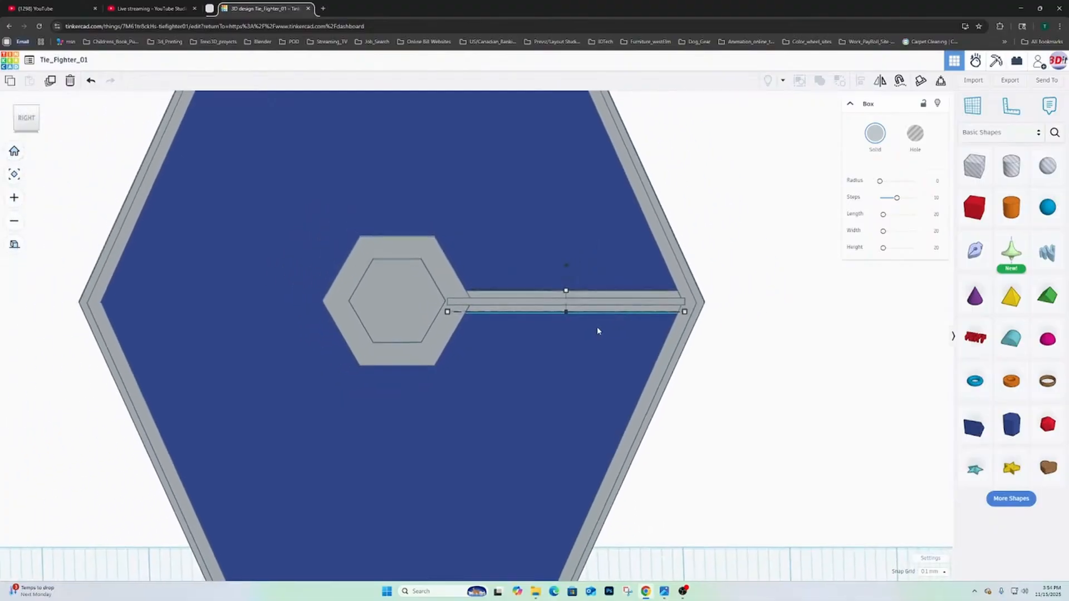
{"action": "right_click_drag", "start_coordinate": [610, 331], "coordinate": [588, 338]}
{"action": "scroll", "coordinate": [588, 336], "scroll_direction": "up", "scroll_amount": 5}
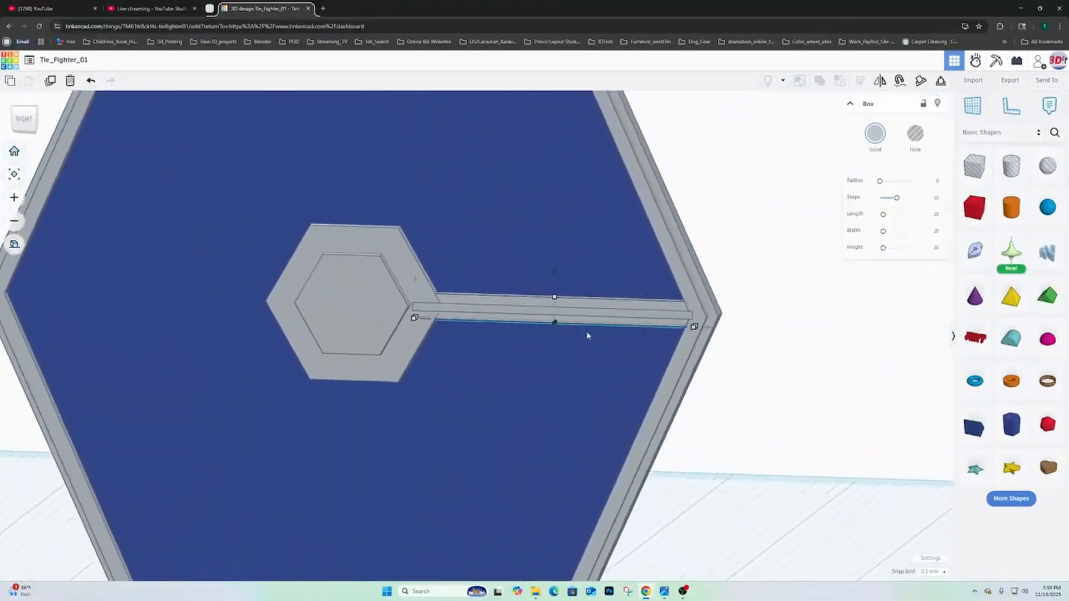
{"action": "right_click_drag", "start_coordinate": [520, 334], "coordinate": [543, 338]}
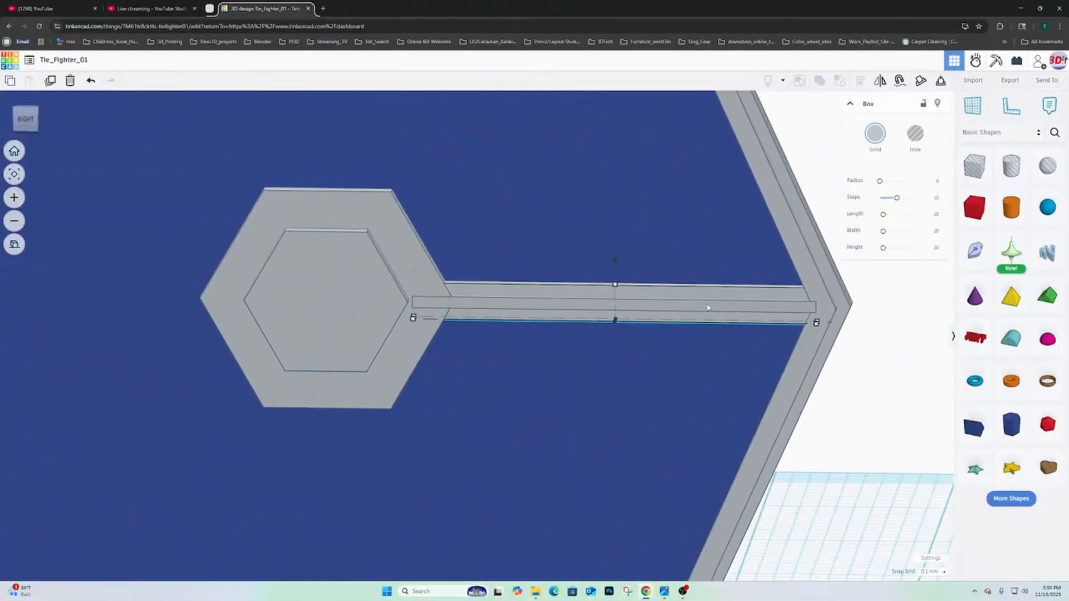
{"action": "left_click", "coordinate": [755, 305]}
{"action": "right_click_drag", "start_coordinate": [642, 317], "coordinate": [637, 295]}
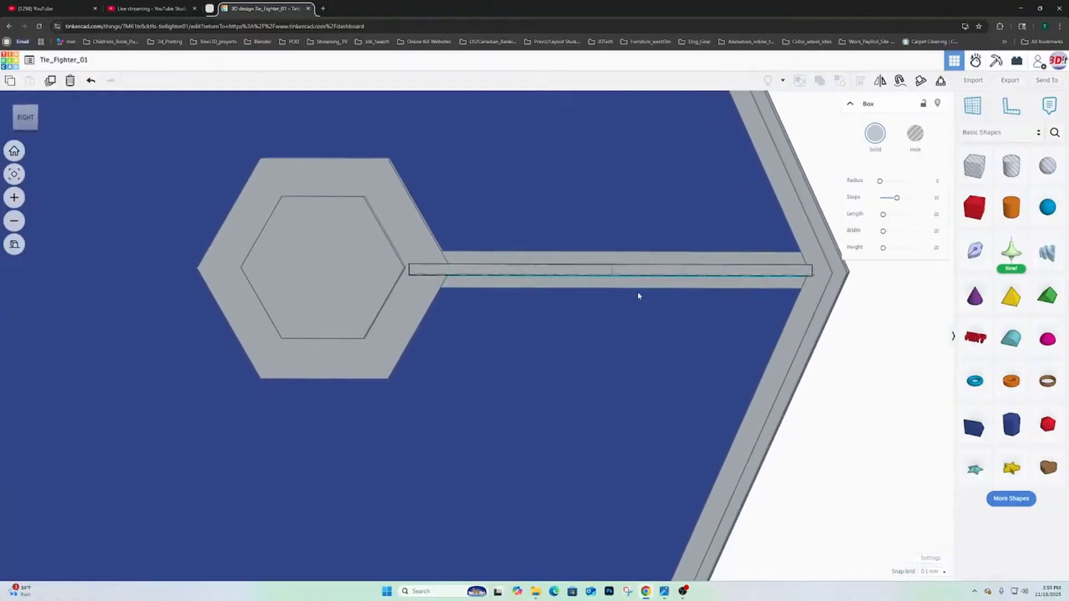
{"action": "left_click", "coordinate": [26, 117]}
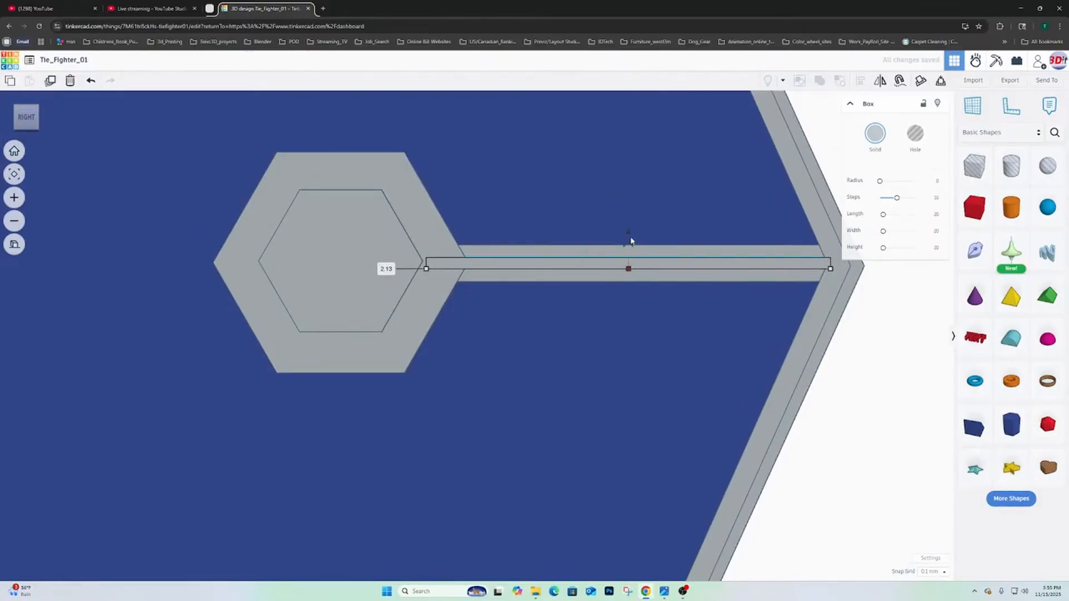
{"action": "left_click", "coordinate": [627, 268]}
{"action": "scroll", "coordinate": [631, 274], "scroll_direction": "up", "scroll_amount": 2}
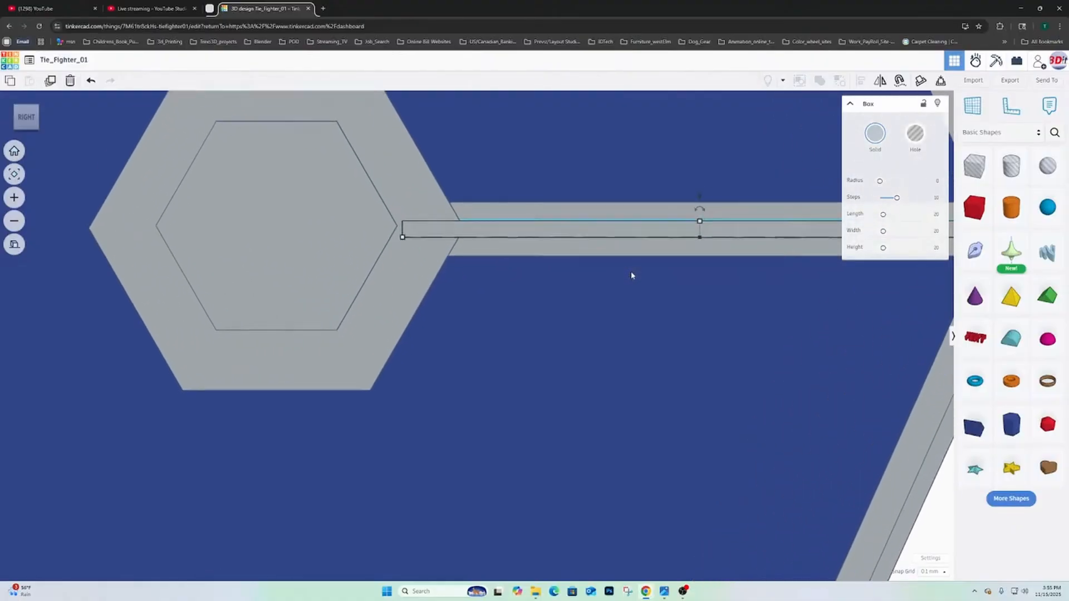
{"action": "scroll", "coordinate": [631, 275], "scroll_direction": "up", "scroll_amount": 1}
{"action": "left_click_drag", "start_coordinate": [718, 214], "coordinate": [718, 220]}
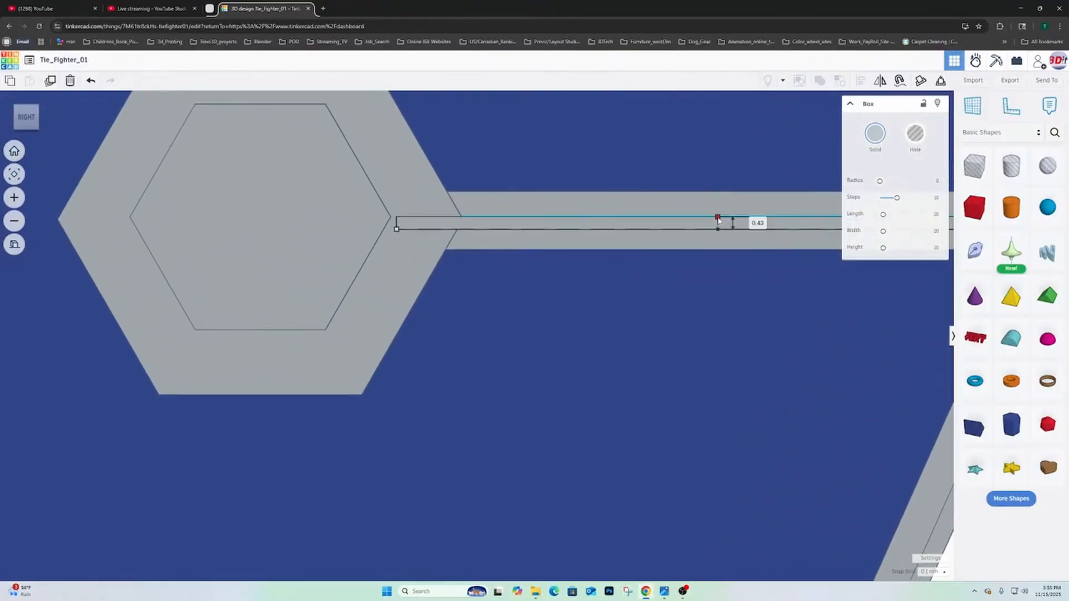
- Shorten the narrow strip from its frame end to a length of 21.19 mm
{"action": "middle_click_drag", "start_coordinate": [723, 260], "coordinate": [509, 280]}
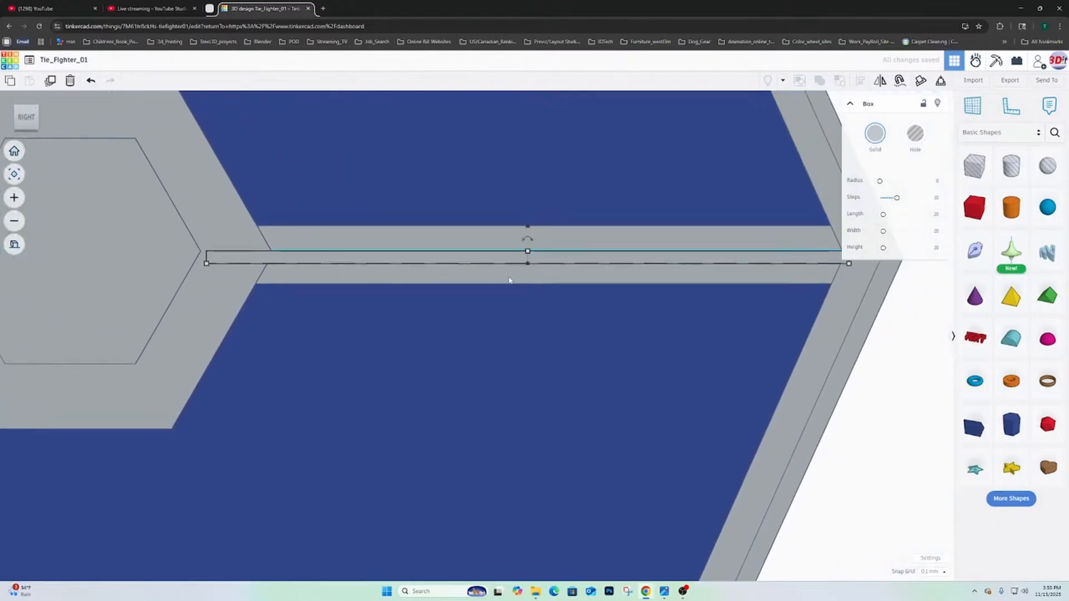
{"action": "scroll", "coordinate": [625, 239], "scroll_direction": "down", "scroll_amount": 3}
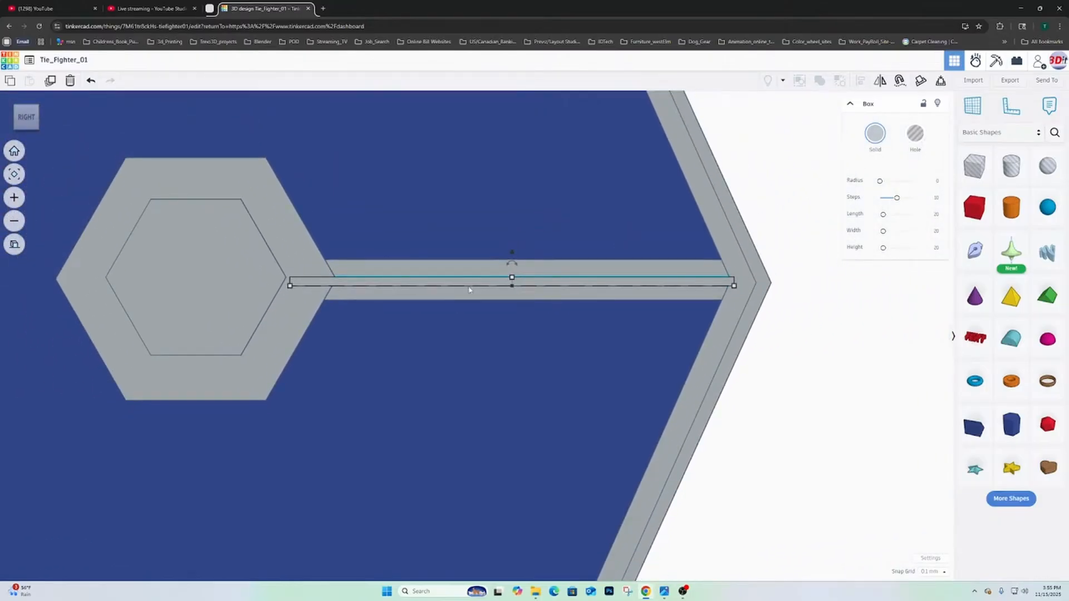
{"action": "left_click", "coordinate": [666, 271]}
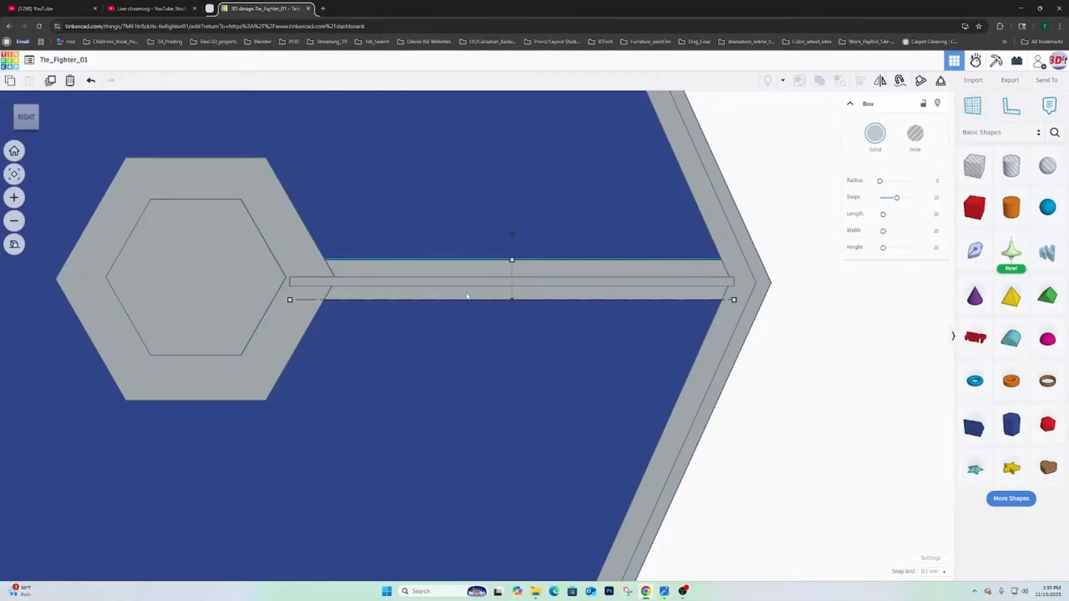
{"action": "right_click_drag", "start_coordinate": [471, 296], "coordinate": [721, 368]}
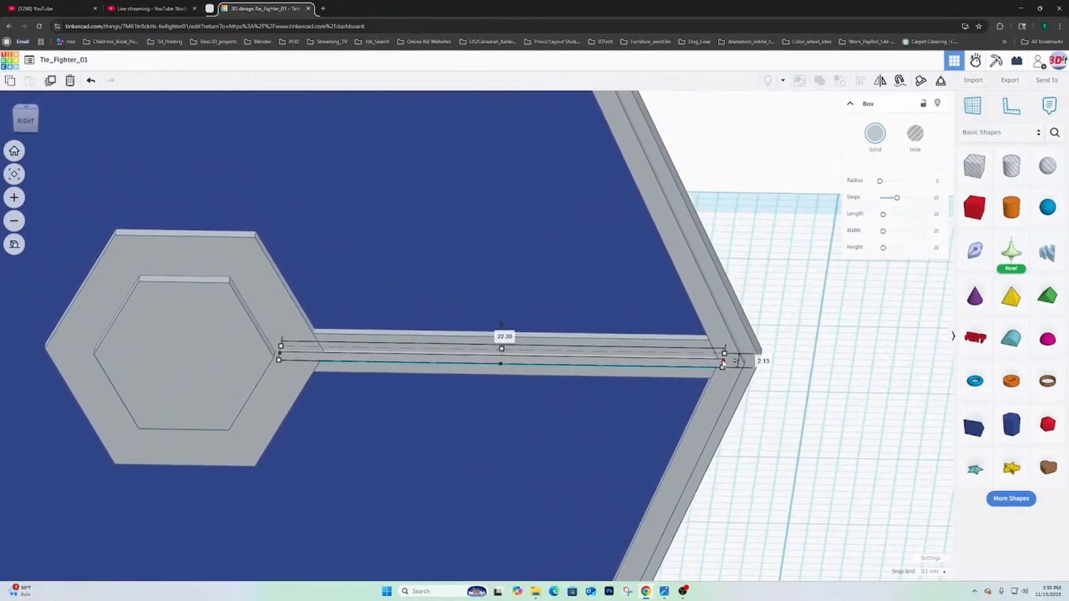
{"action": "left_click_drag", "start_coordinate": [722, 363], "coordinate": [702, 365]}
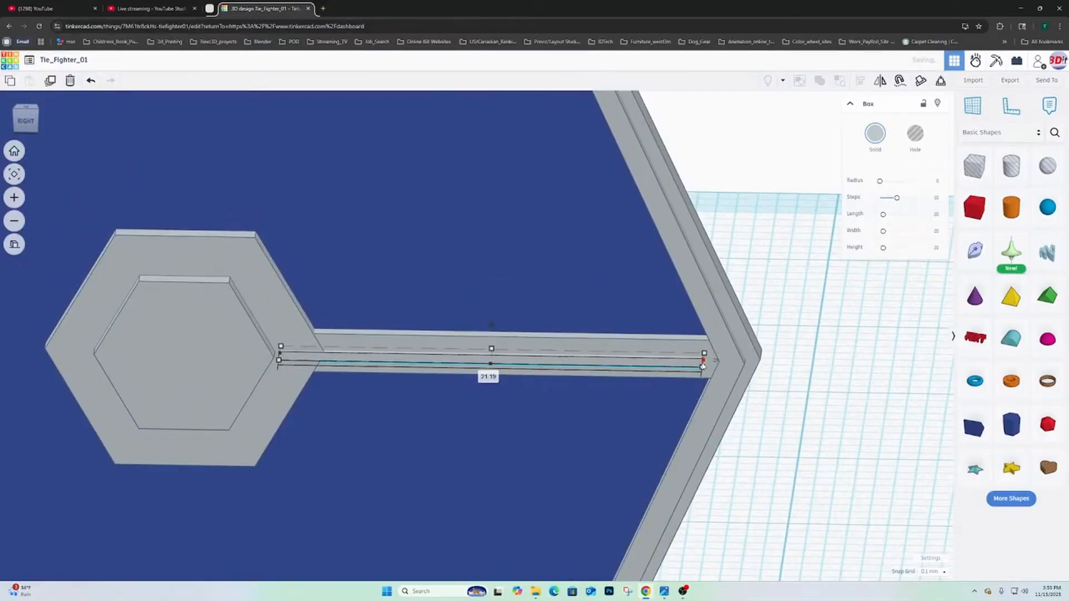
- Examine the spoke from several angles, and browse the reference photos back to the close-up of the wing hub and spokes
{"action": "right_click_drag", "start_coordinate": [702, 366], "coordinate": [383, 271]}
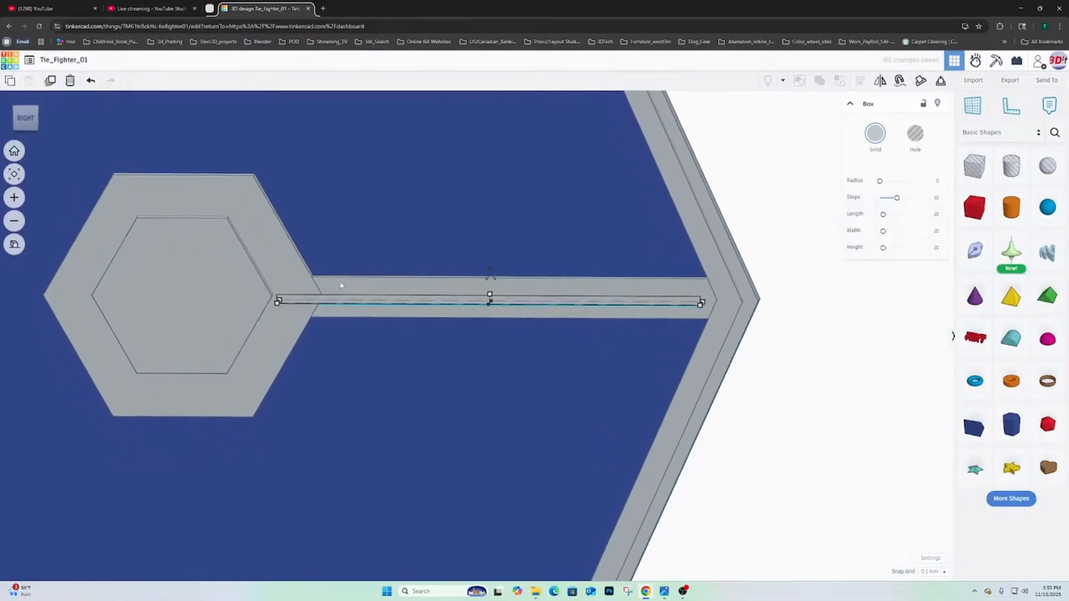
{"action": "scroll", "coordinate": [372, 276], "scroll_direction": "down", "scroll_amount": 3}
{"action": "right_click_drag", "start_coordinate": [478, 317], "coordinate": [478, 305]}
{"action": "right_click_drag", "start_coordinate": [577, 278], "coordinate": [612, 446]}
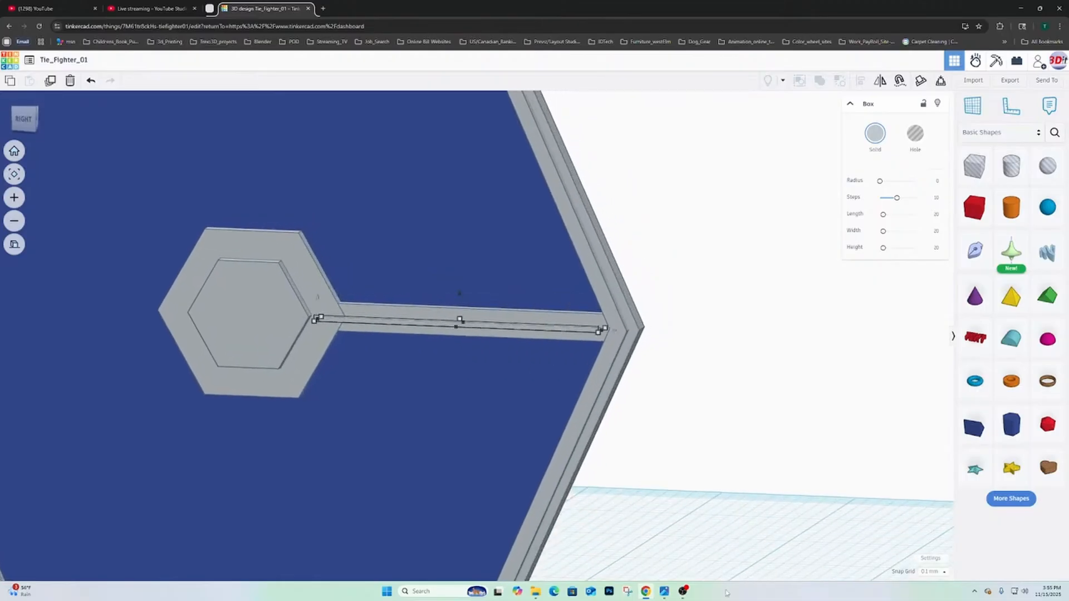
{"action": "mouse_move", "coordinate": [664, 593]}
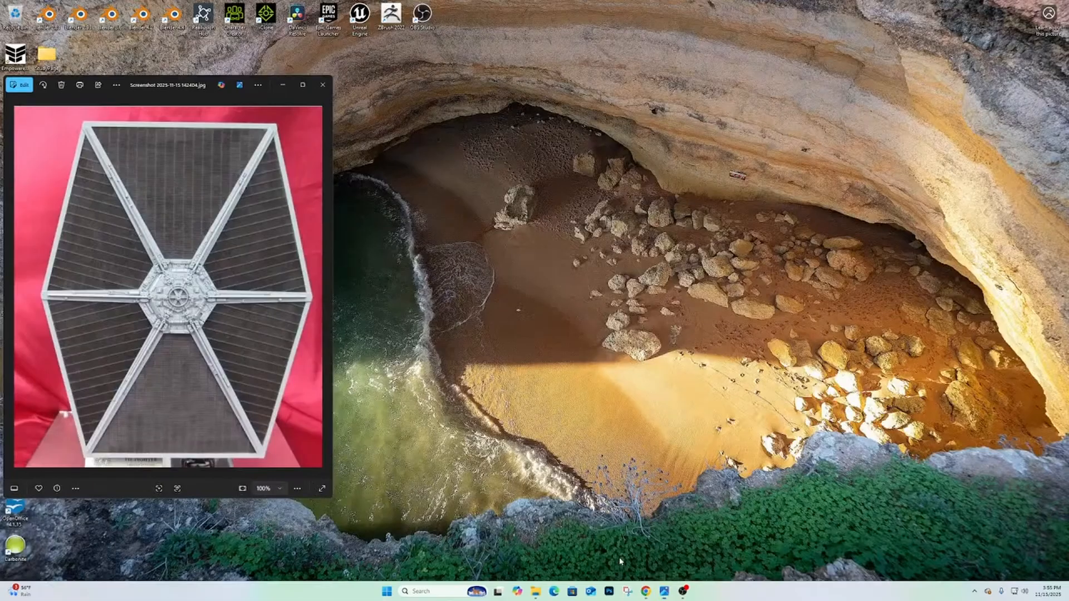
{"action": "left_click", "coordinate": [686, 551]}
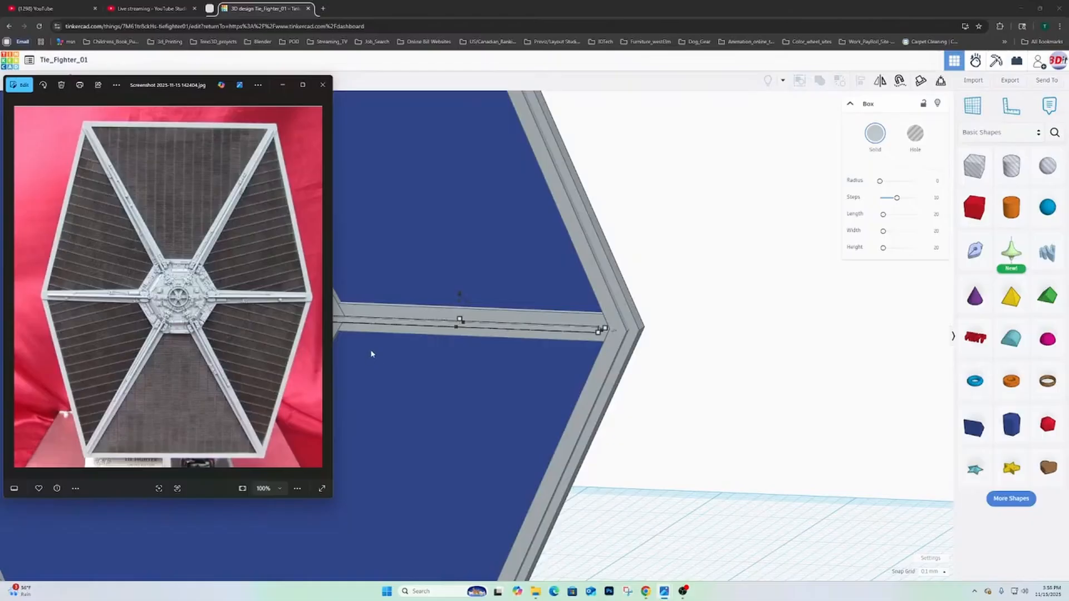
{"action": "left_click", "coordinate": [10, 288]}
{"action": "left_click", "coordinate": [10, 289]}
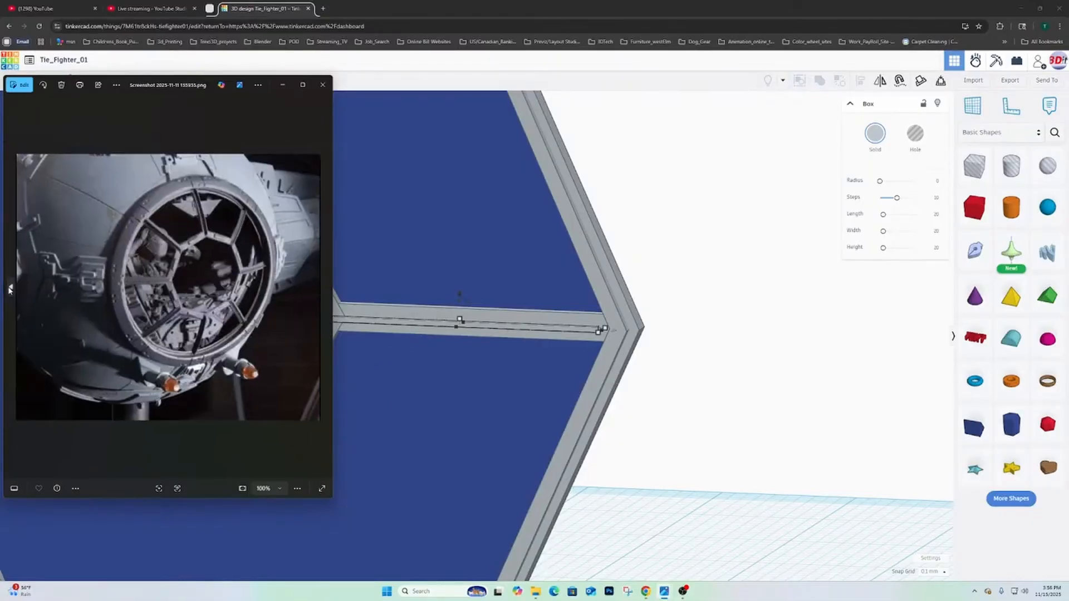
{"action": "left_click", "coordinate": [9, 289]}
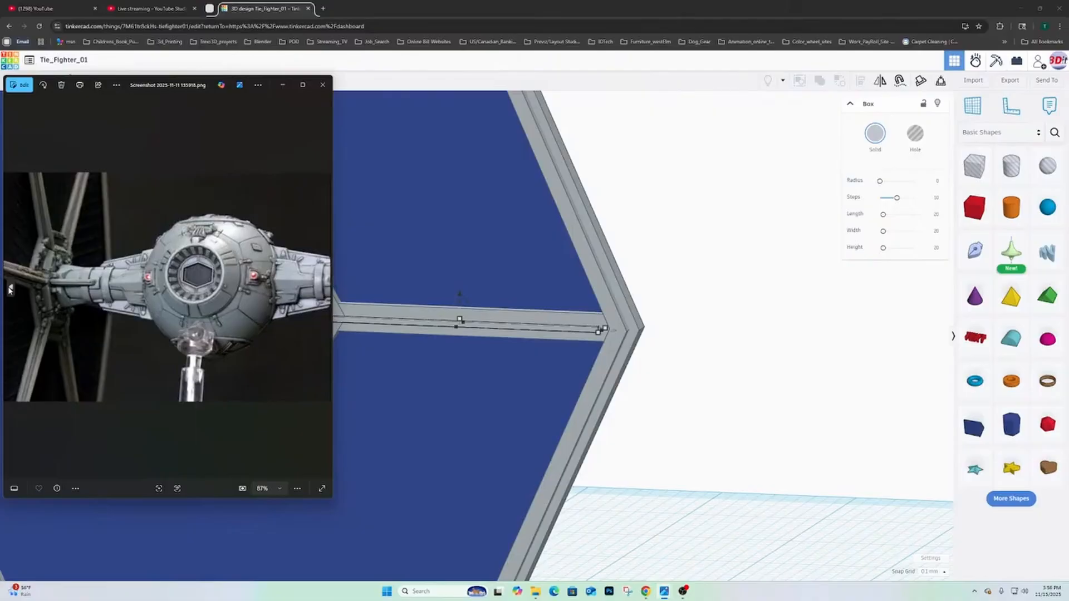
{"action": "left_click", "coordinate": [9, 289]}
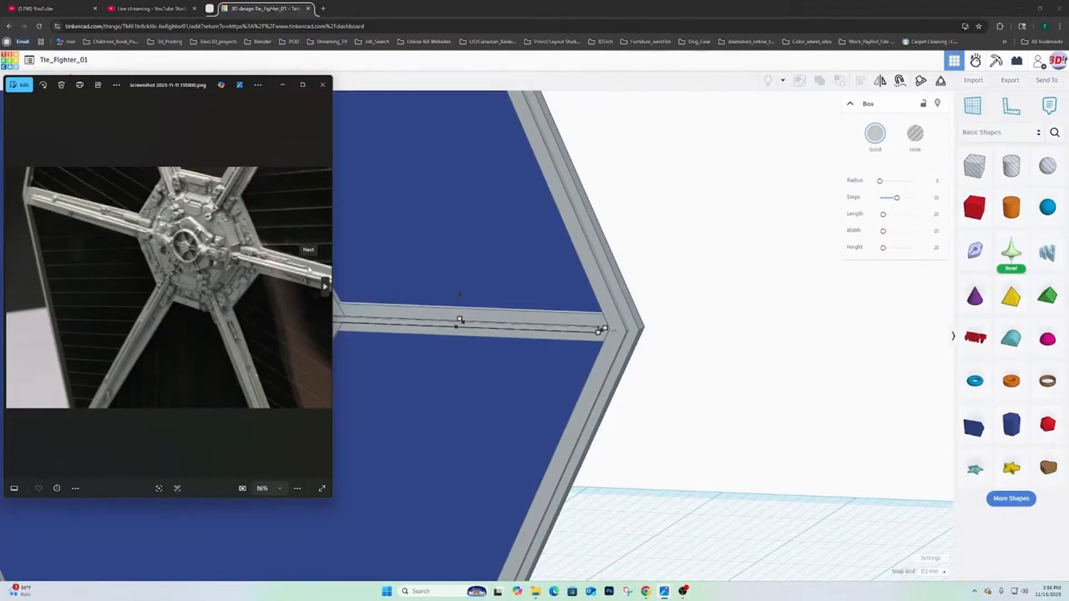
- Nudge the larger hub hexagon inward toward the wing panel so the smaller hexagon protrudes further beyond it
{"action": "right_click_drag", "start_coordinate": [391, 325], "coordinate": [334, 344]}
{"action": "left_click", "coordinate": [268, 265]}
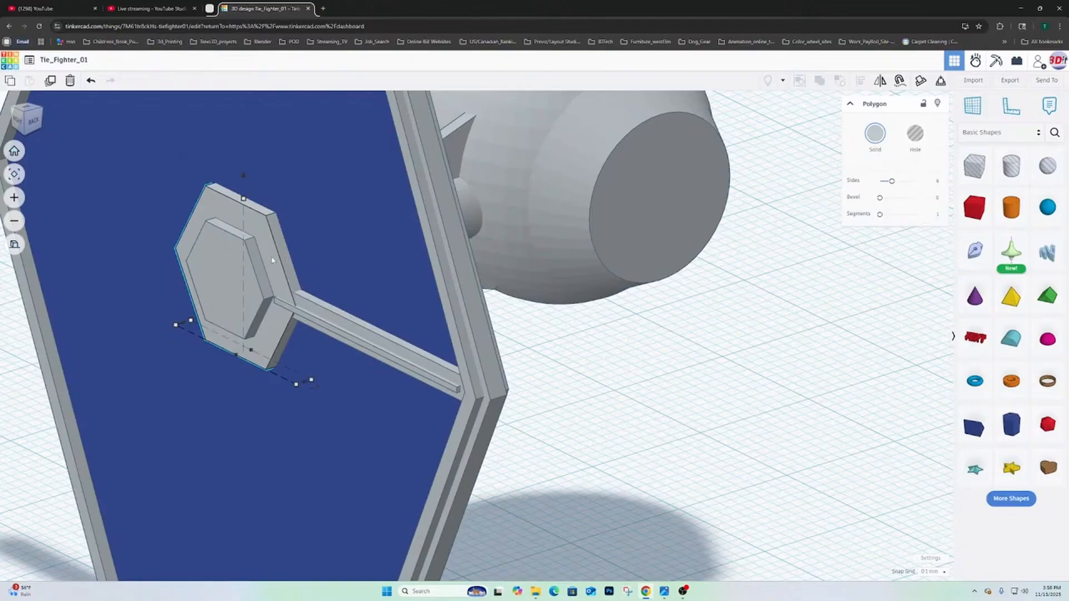
{"action": "right_click_drag", "start_coordinate": [272, 260], "coordinate": [299, 244]}
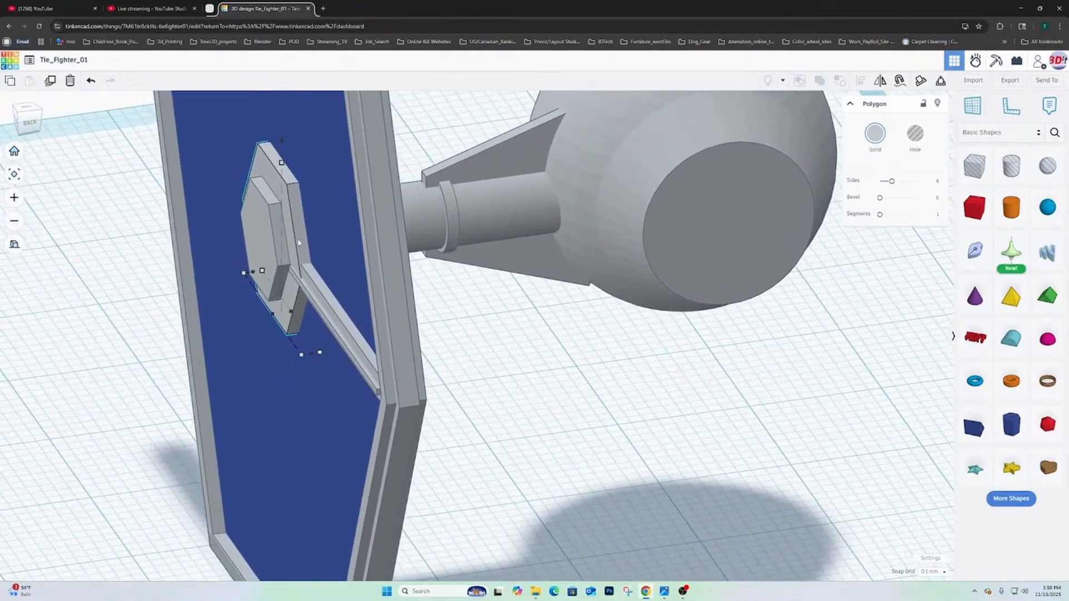
{"action": "key", "text": "Right"}
{"action": "key", "text": "Right"}
{"action": "key", "text": "Right"}
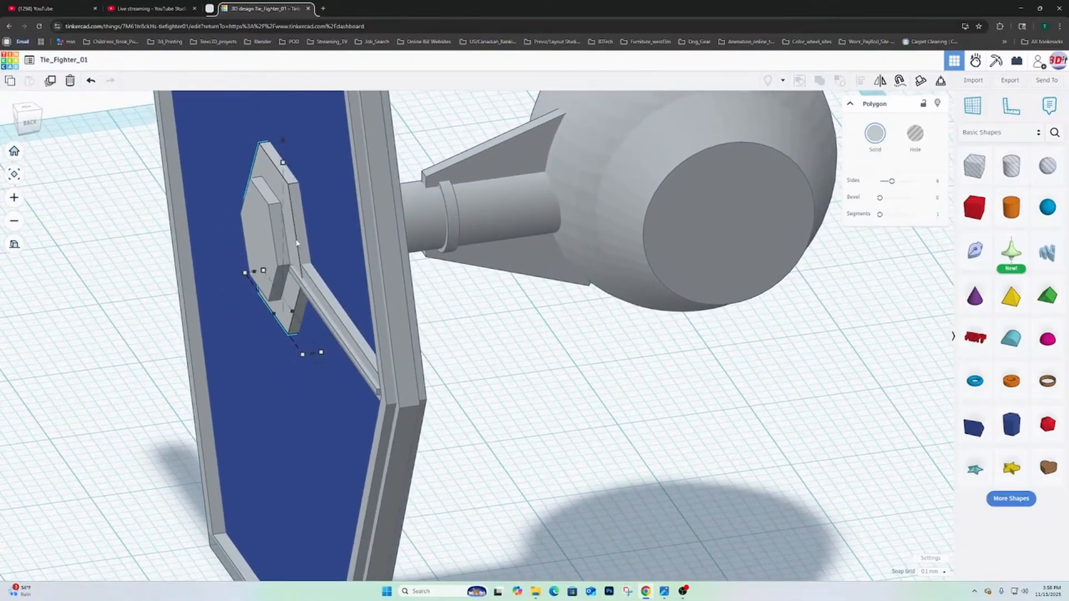
{"action": "key", "text": "Right"}
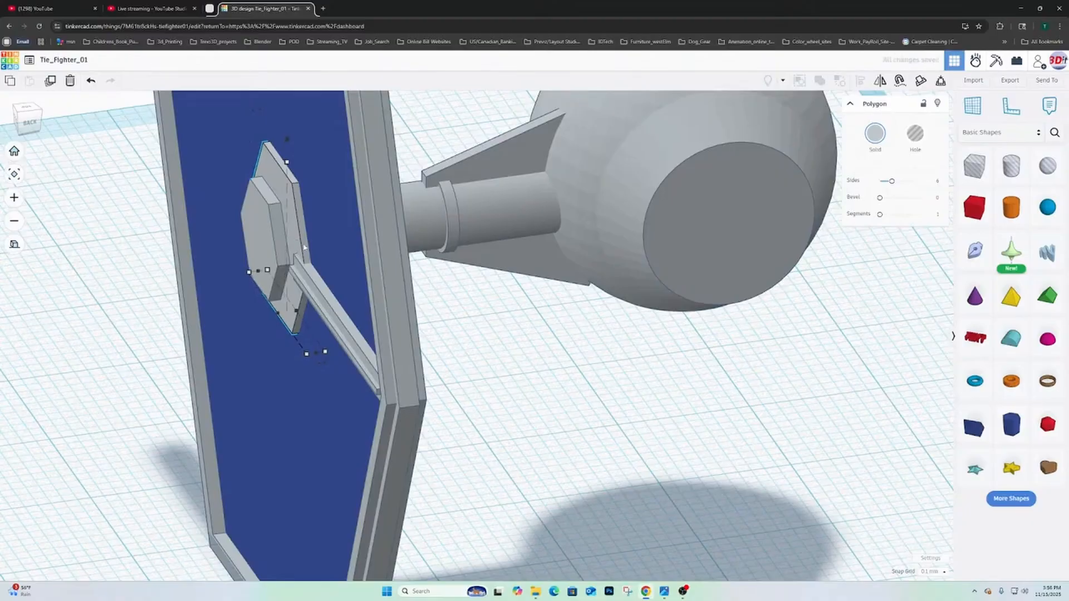
- Nudge the wide bar of the spoke inward toward the wing panel to sit lower beneath the narrow strip
{"action": "left_click", "coordinate": [315, 285]}
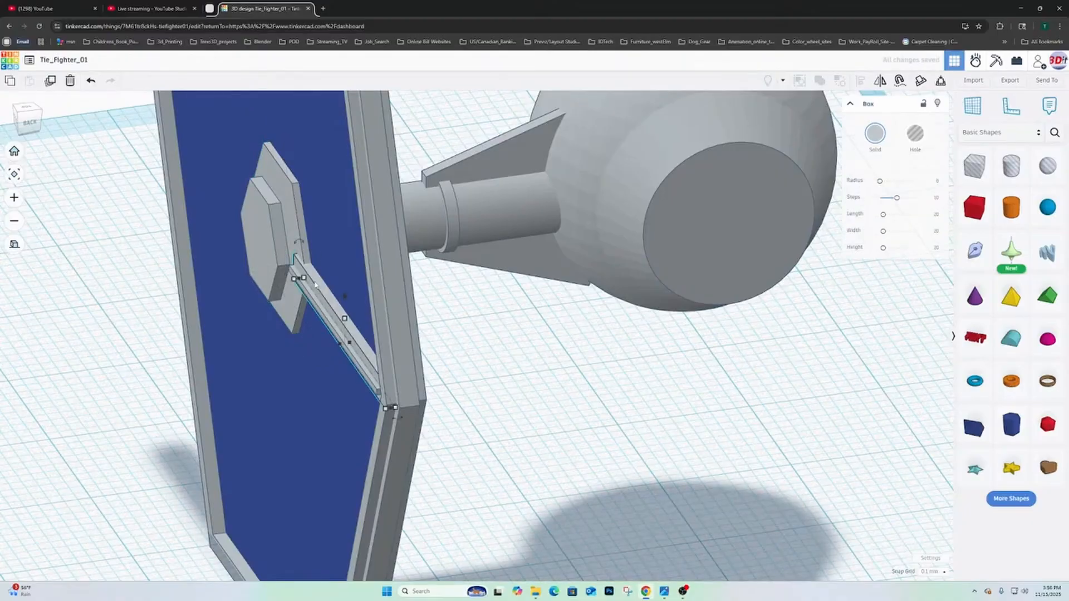
{"action": "key", "text": "Right"}
{"action": "key", "text": "Right"}
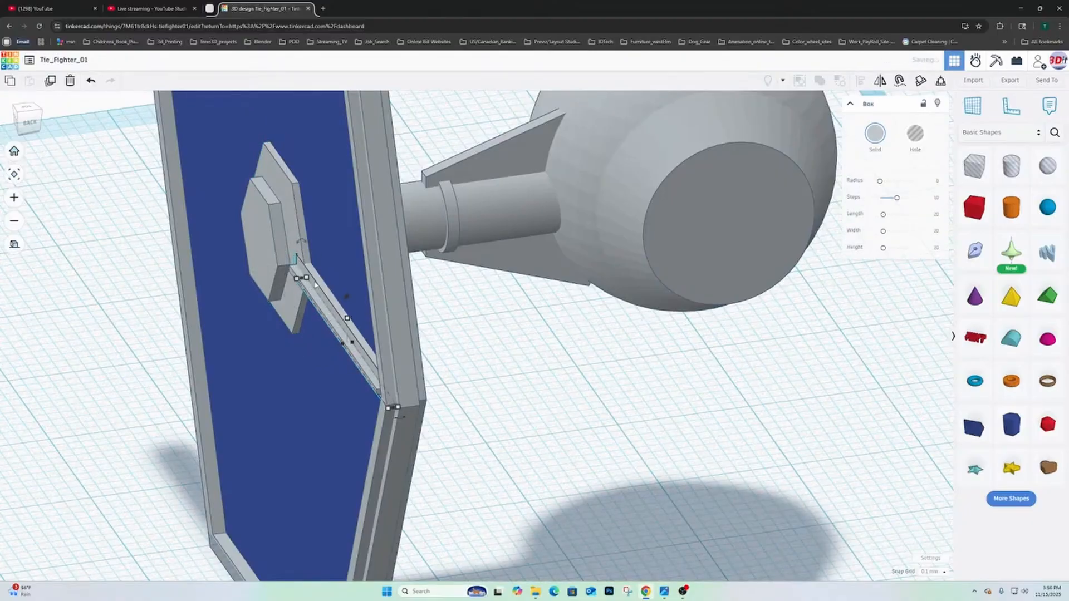
{"action": "key", "text": "Right"}
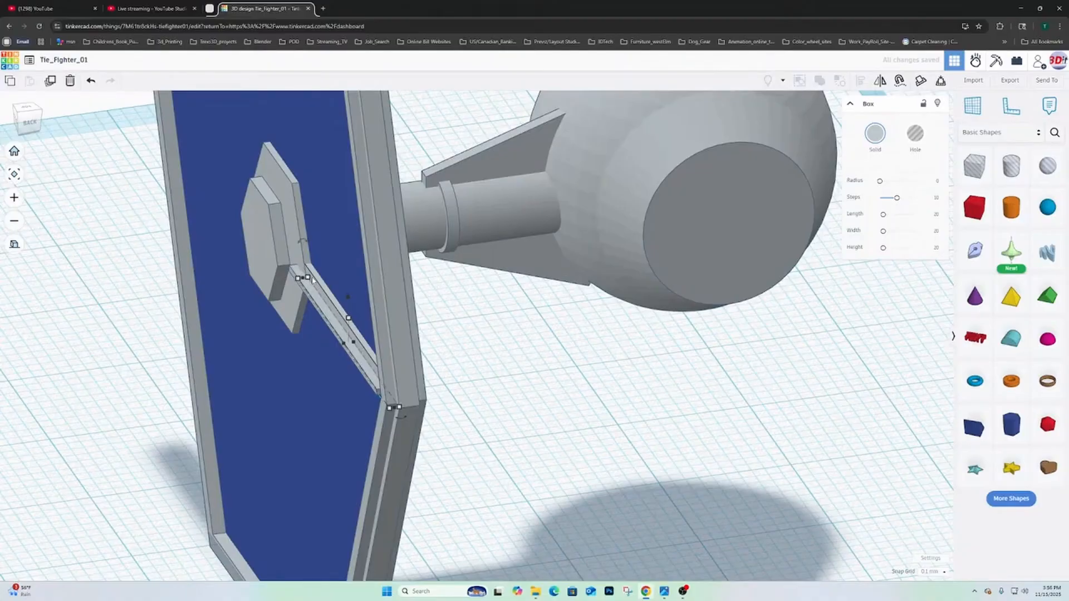
- Compare the spoke, viewed face-on, with the reference close-up of the wing hub
{"action": "right_click_drag", "start_coordinate": [312, 280], "coordinate": [640, 291]}
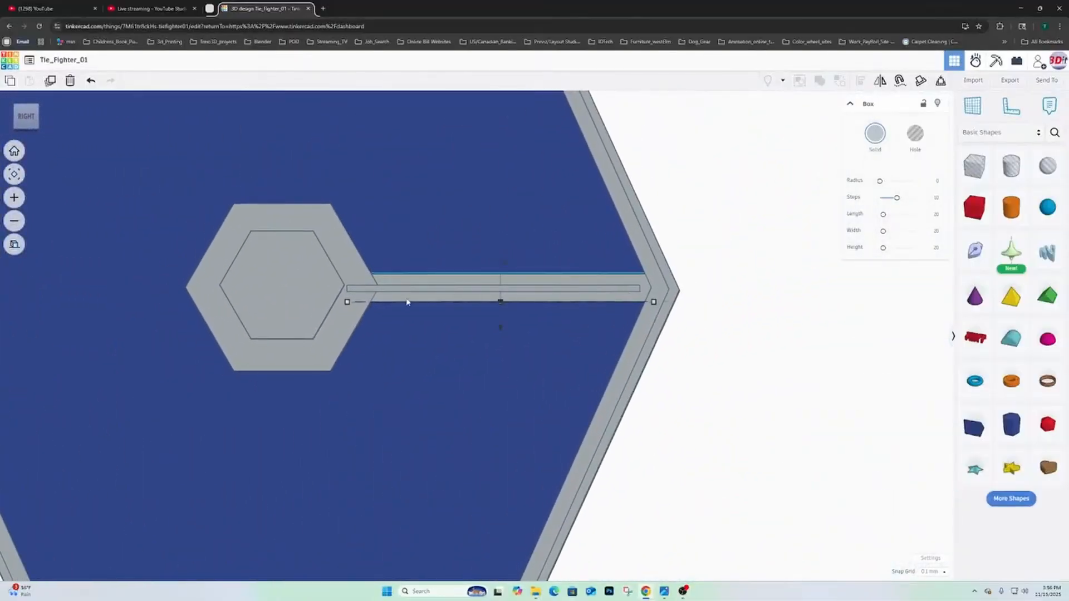
{"action": "left_click", "coordinate": [665, 591]}
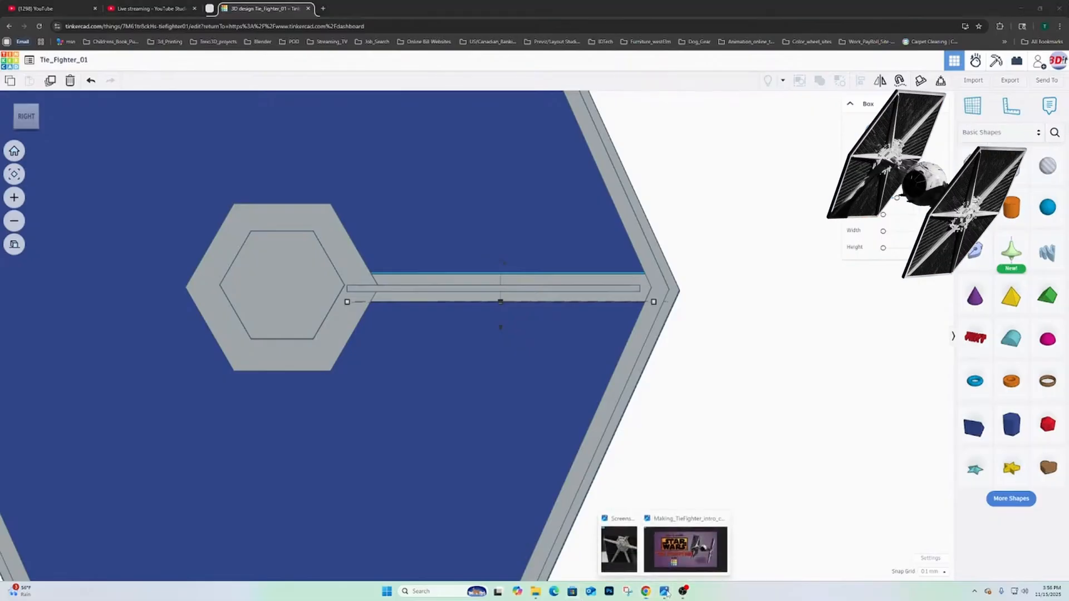
{"action": "left_click", "coordinate": [619, 548]}
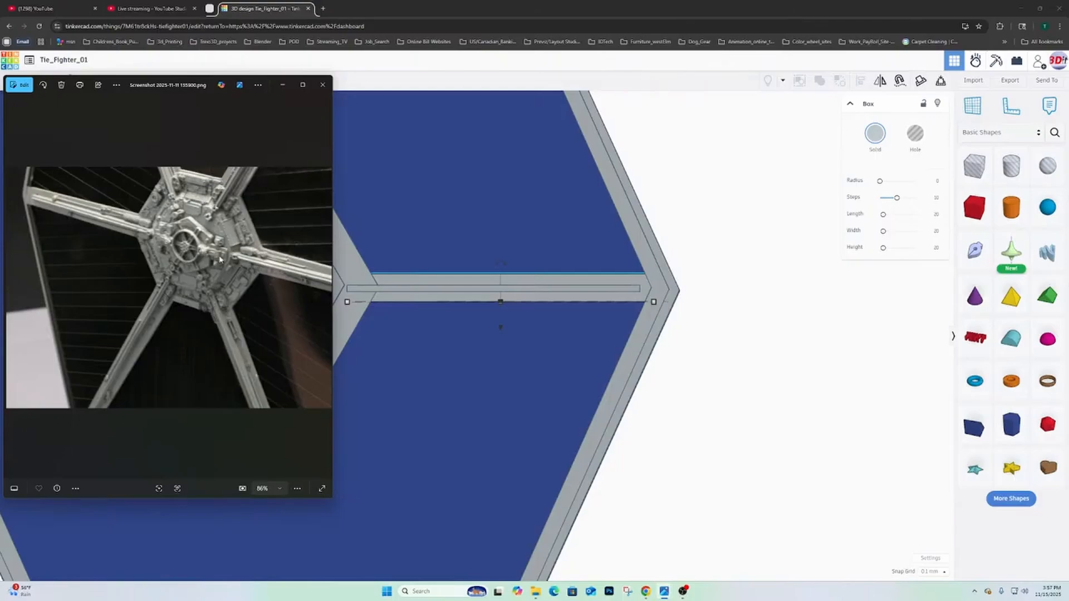
{"action": "left_click", "coordinate": [339, 288]}
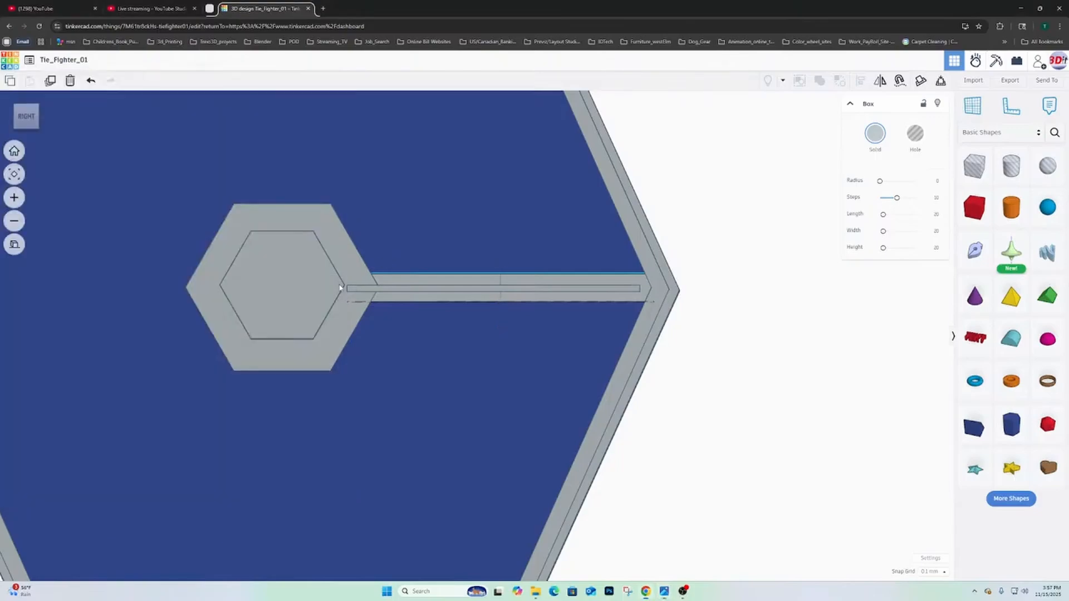
- Shorten the narrow strip from its frame end to 20.79 mm, and extend its other end to meet the inner hub hexagon
{"action": "right_click_drag", "start_coordinate": [338, 312], "coordinate": [219, 293]}
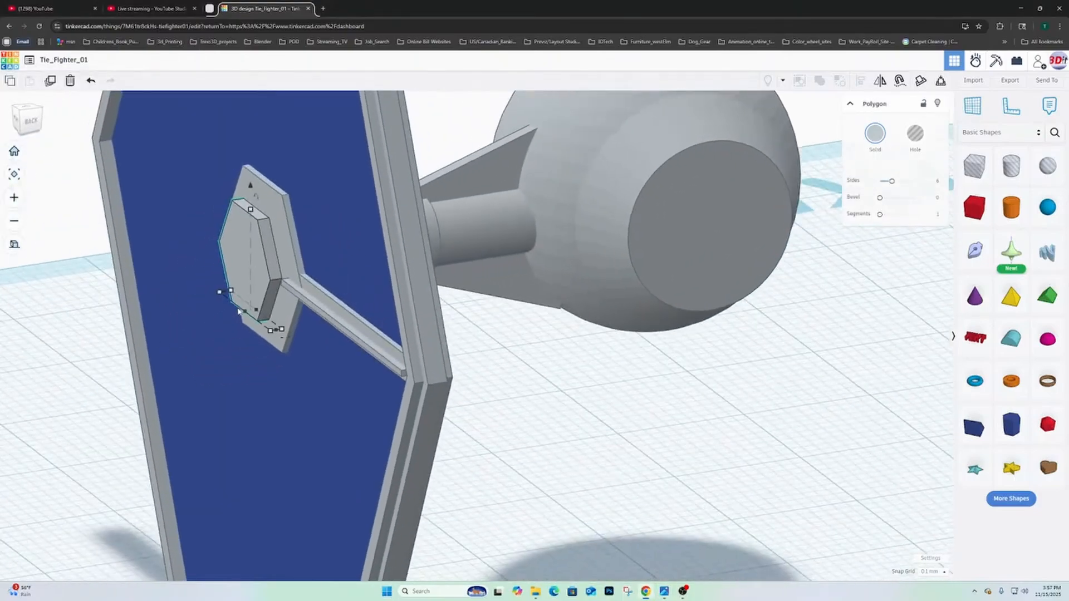
{"action": "left_click", "coordinate": [290, 292]}
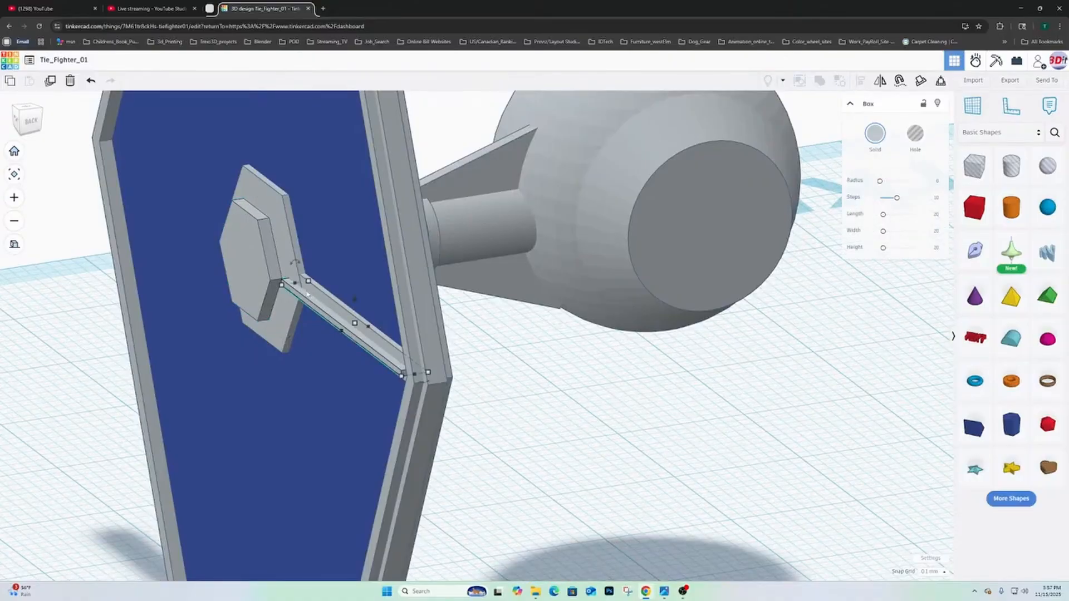
{"action": "right_click_drag", "start_coordinate": [307, 294], "coordinate": [474, 254]}
{"action": "right_click_drag", "start_coordinate": [591, 301], "coordinate": [625, 383]}
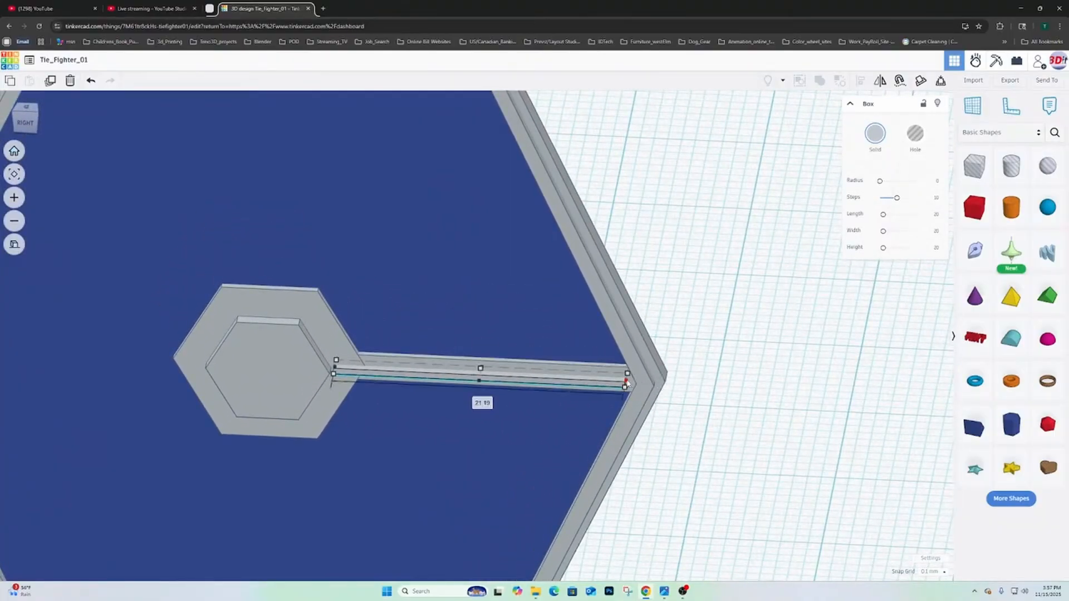
{"action": "left_click_drag", "start_coordinate": [626, 383], "coordinate": [622, 382]}
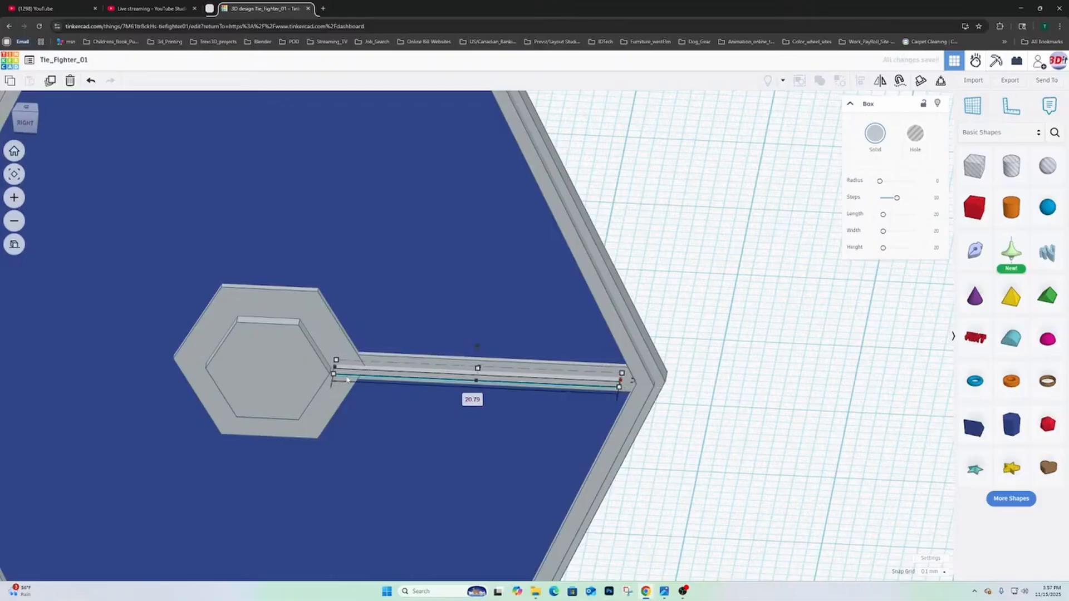
{"action": "left_click_drag", "start_coordinate": [335, 370], "coordinate": [329, 368]}
{"action": "right_click_drag", "start_coordinate": [380, 380], "coordinate": [379, 380]}
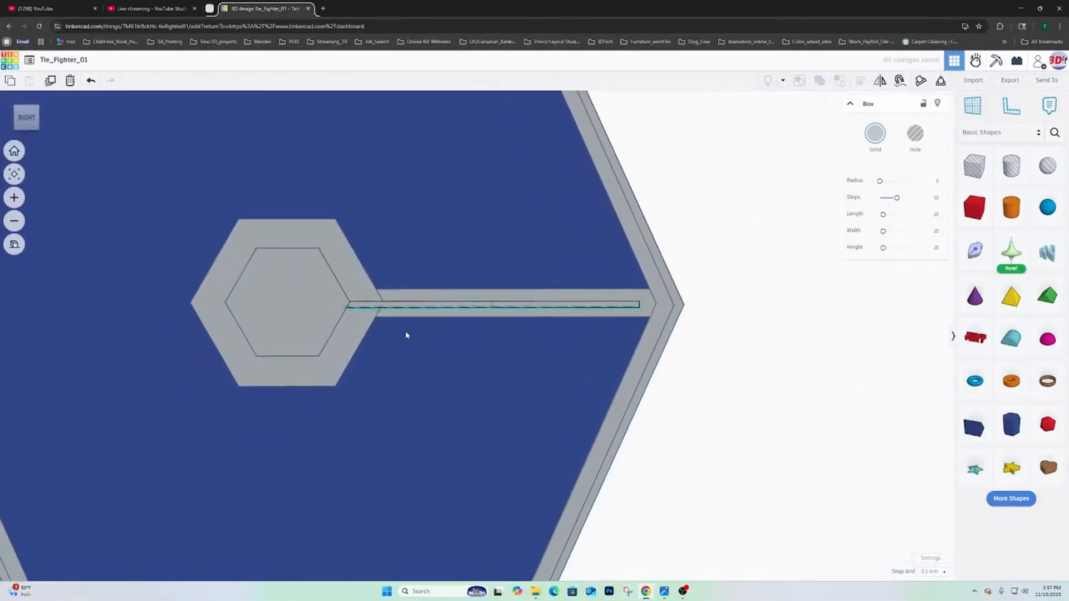
- Extend the narrow strip's outer face away from the wing panel to a depth of 2.53 mm
{"action": "right_click_drag", "start_coordinate": [405, 334], "coordinate": [247, 366]}
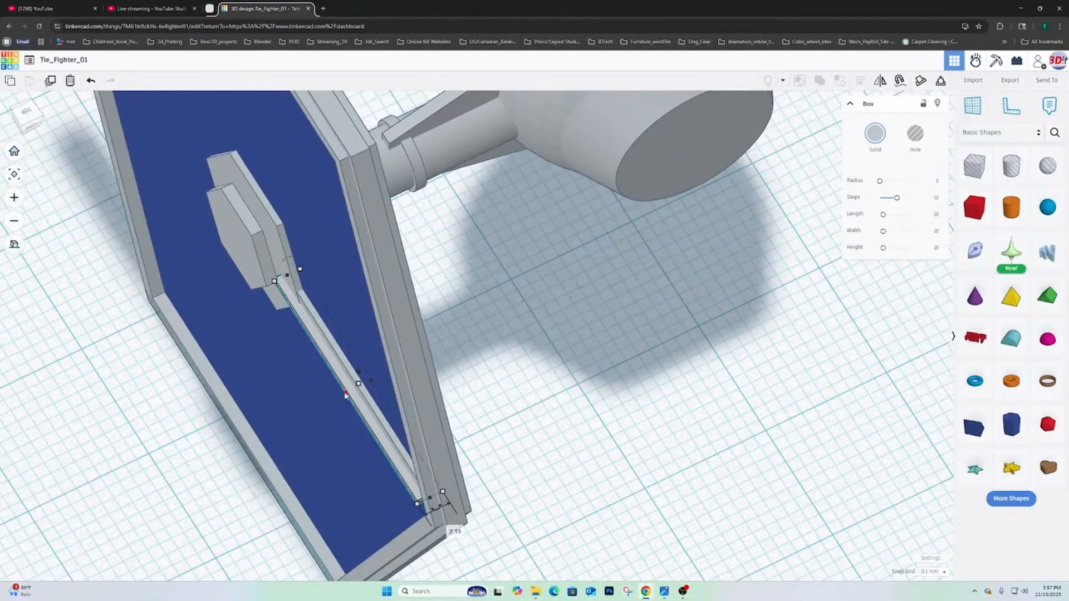
{"action": "left_click_drag", "start_coordinate": [346, 395], "coordinate": [339, 397]}
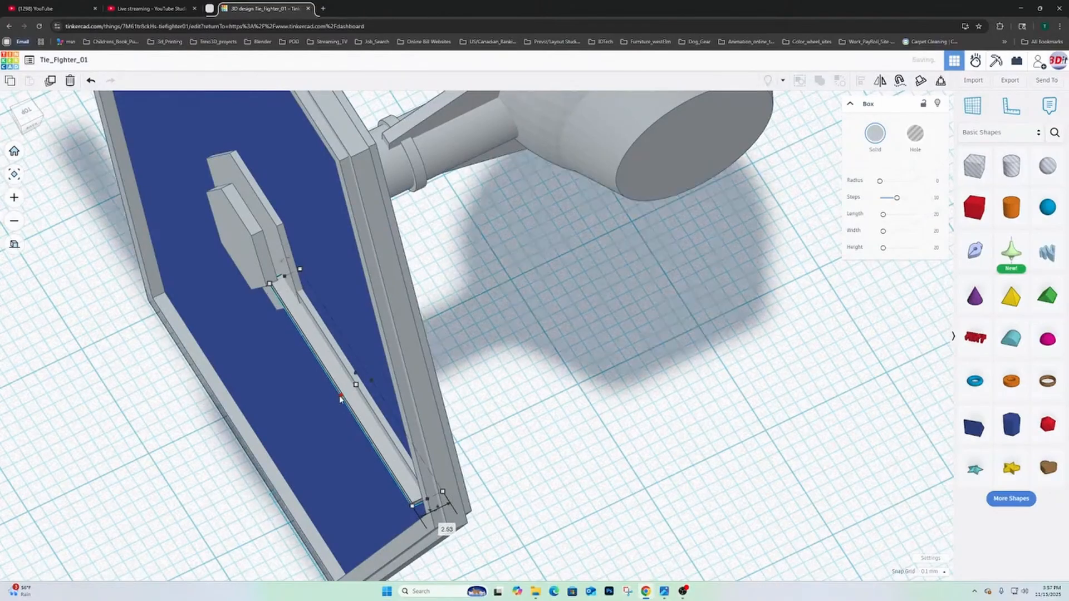
{"action": "right_click_drag", "start_coordinate": [340, 398], "coordinate": [613, 502]}
- Try rotating the narrow strip about its vertical axis at the frame end, and undo the rotation
{"action": "mouse_move", "coordinate": [605, 490]}
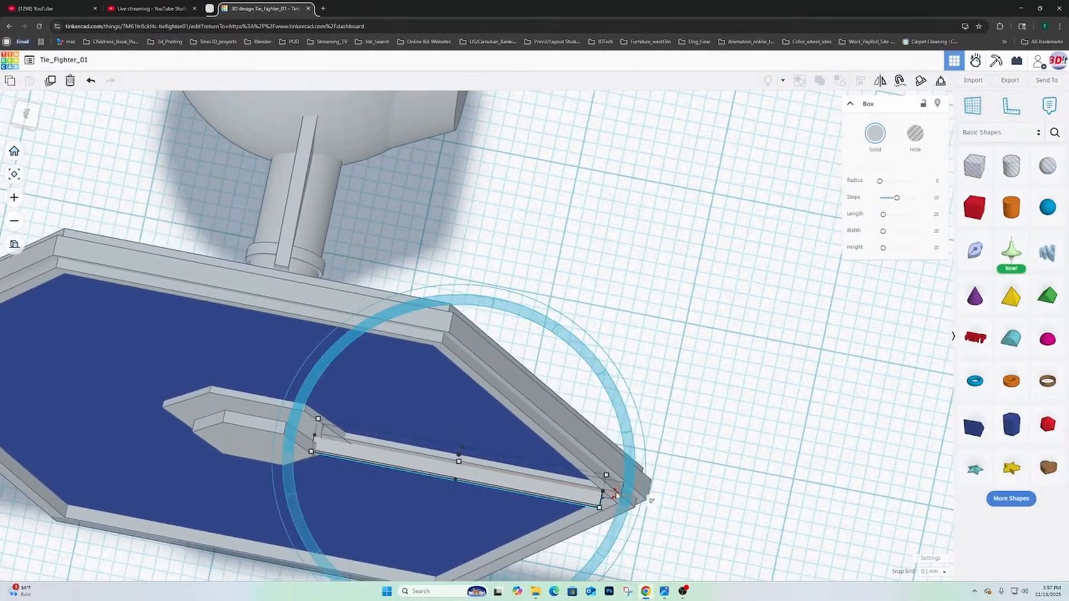
{"action": "left_click_drag", "start_coordinate": [615, 497], "coordinate": [617, 497]}
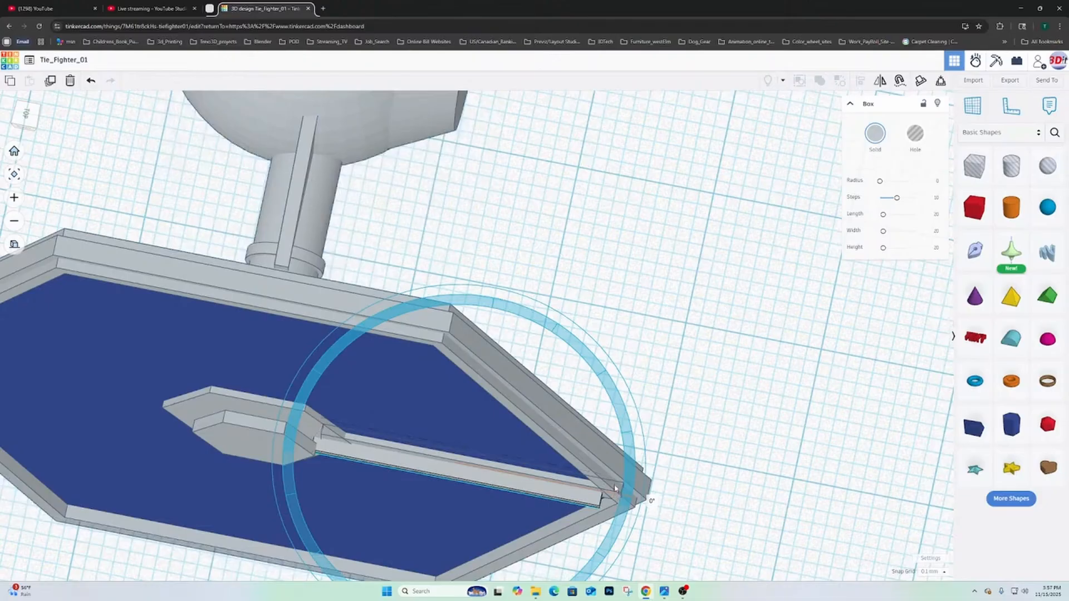
{"action": "left_click_drag", "start_coordinate": [614, 473], "coordinate": [616, 474]}
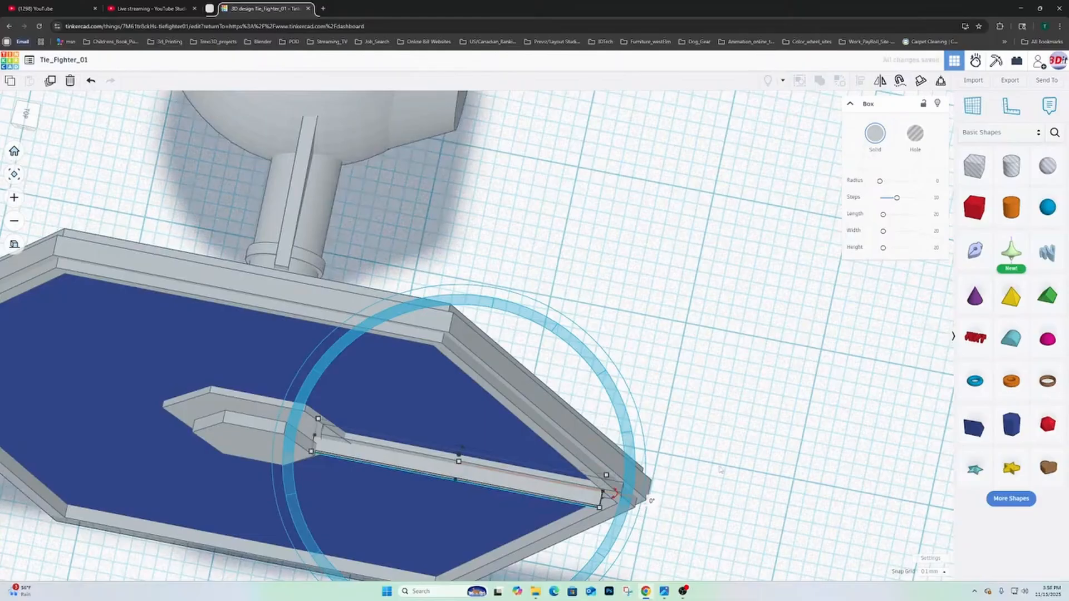
{"action": "scroll", "coordinate": [712, 449], "scroll_direction": "down", "scroll_amount": 2}
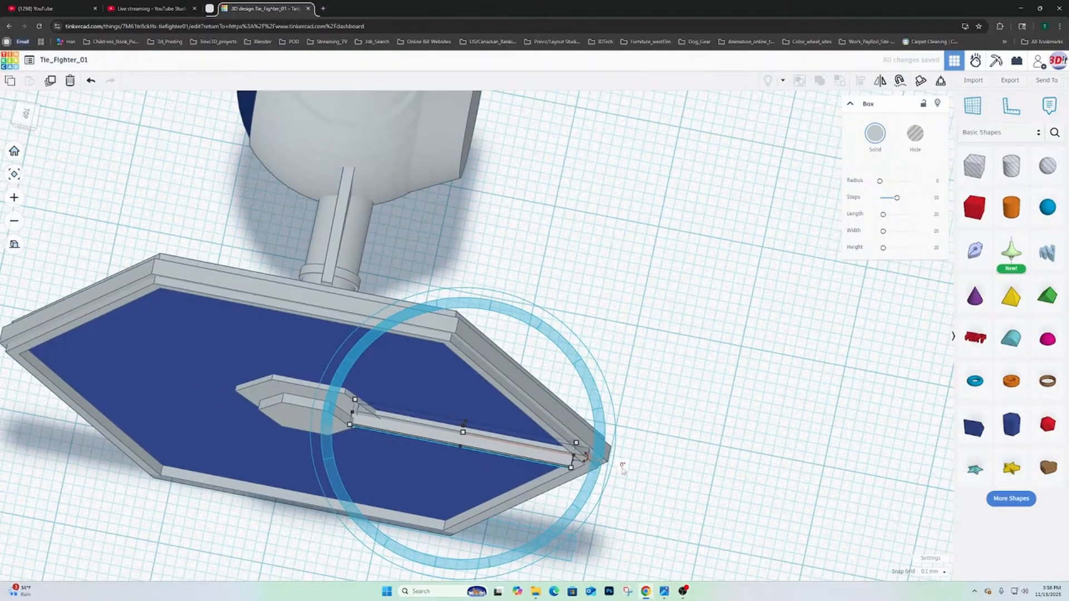
{"action": "left_click", "coordinate": [601, 426]}
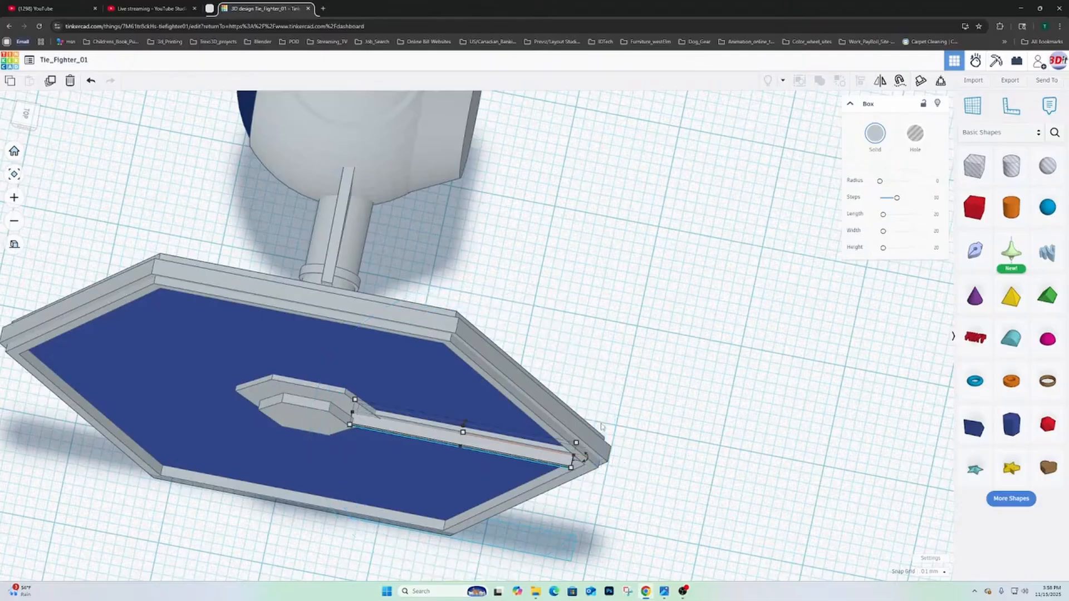
{"action": "left_click_drag", "start_coordinate": [602, 420], "coordinate": [601, 394]}
{"action": "left_click", "coordinate": [618, 420]}
{"action": "left_click", "coordinate": [531, 458]}
{"action": "mouse_move", "coordinate": [585, 461]}
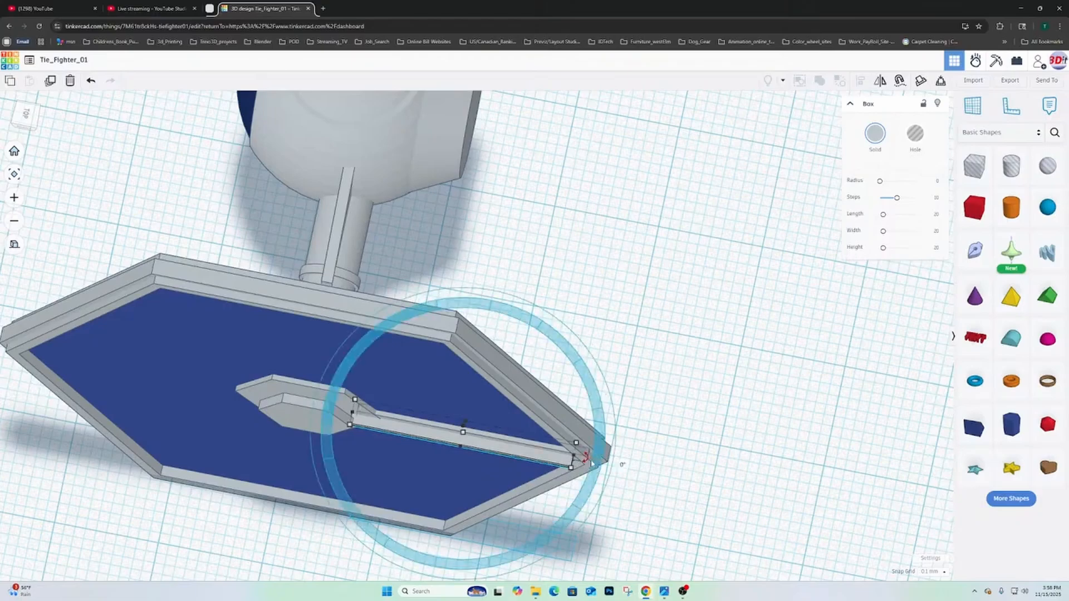
{"action": "right_click_drag", "start_coordinate": [585, 461], "coordinate": [598, 487]}
{"action": "mouse_move", "coordinate": [594, 469]}
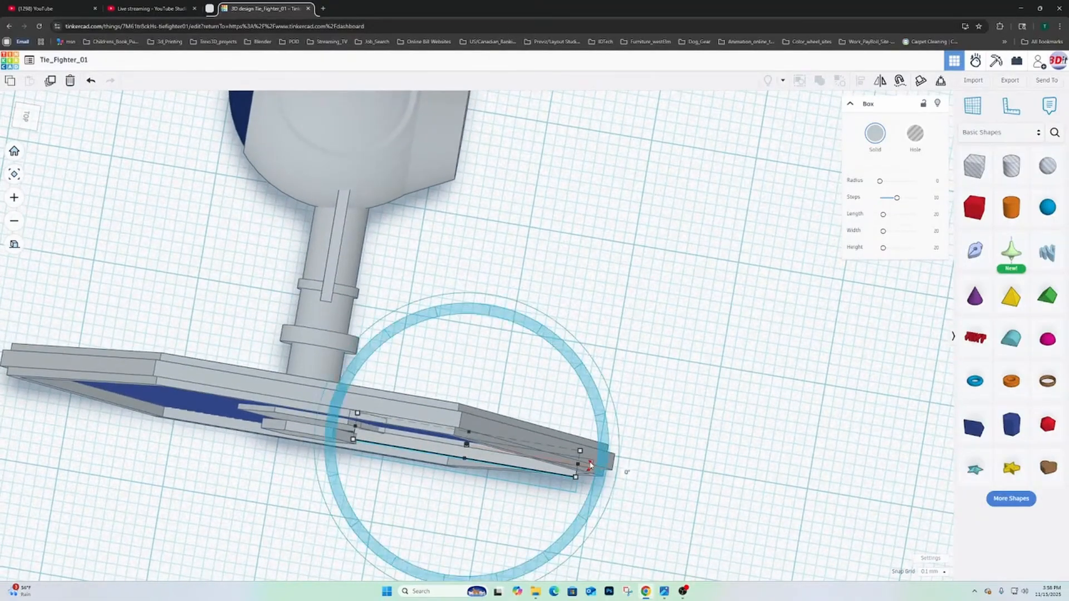
{"action": "left_click_drag", "start_coordinate": [589, 463], "coordinate": [590, 462]}
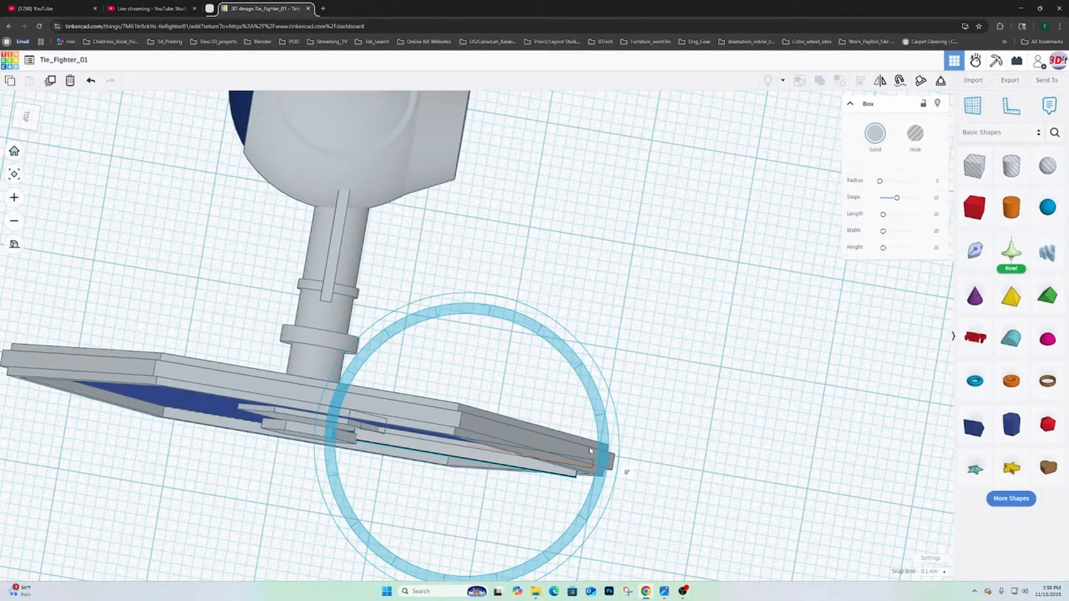
{"action": "left_click_drag", "start_coordinate": [588, 440], "coordinate": [512, 449]}
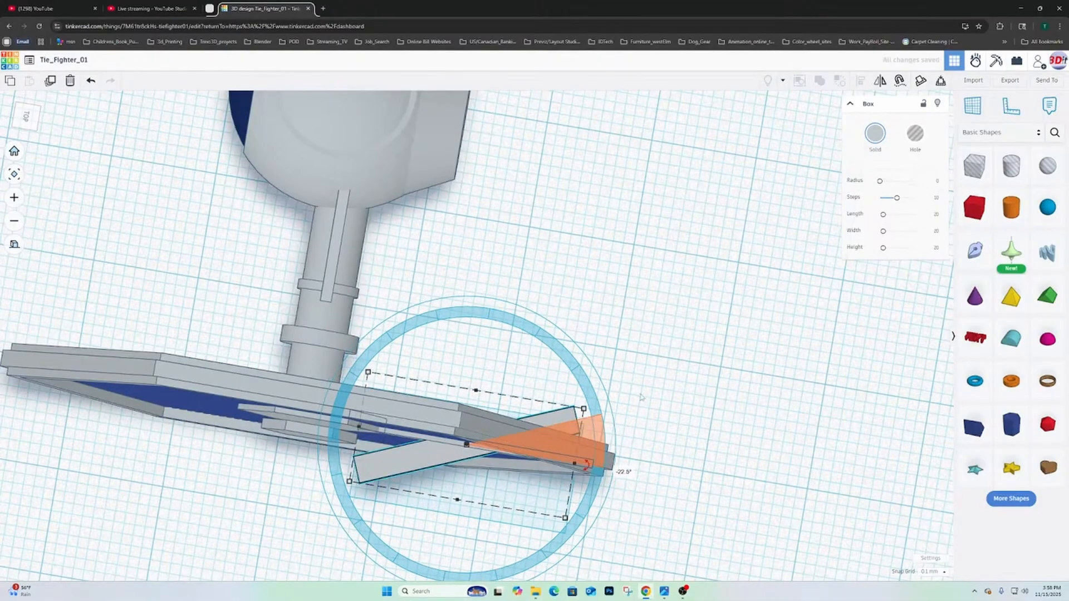
{"action": "key", "text": "ctrl+z"}
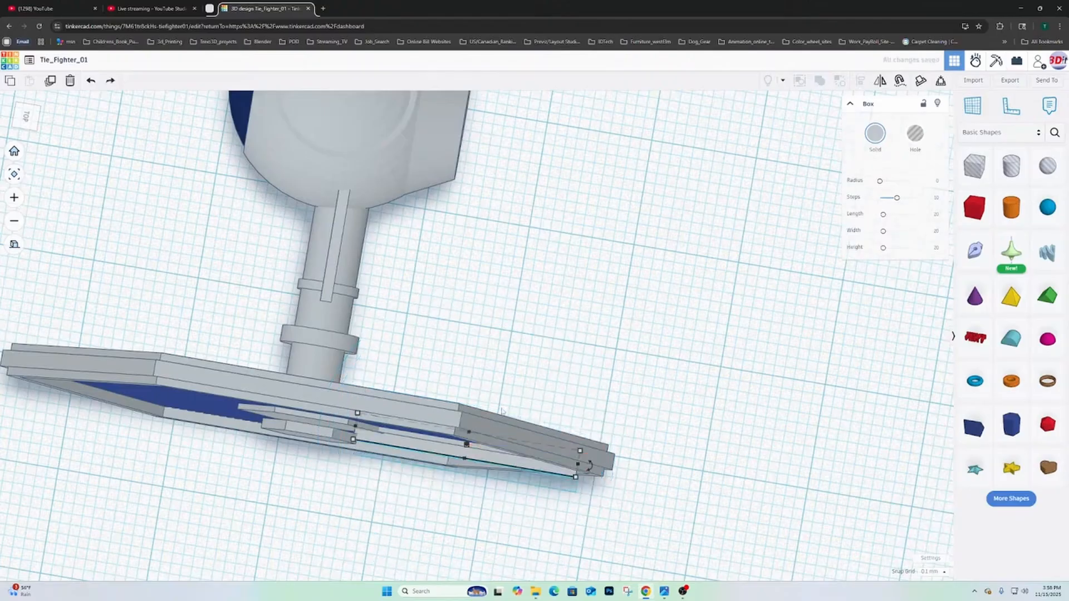
- Nudge the smaller hub hexagon slightly inward toward the wing panel
{"action": "left_click", "coordinate": [306, 429]}
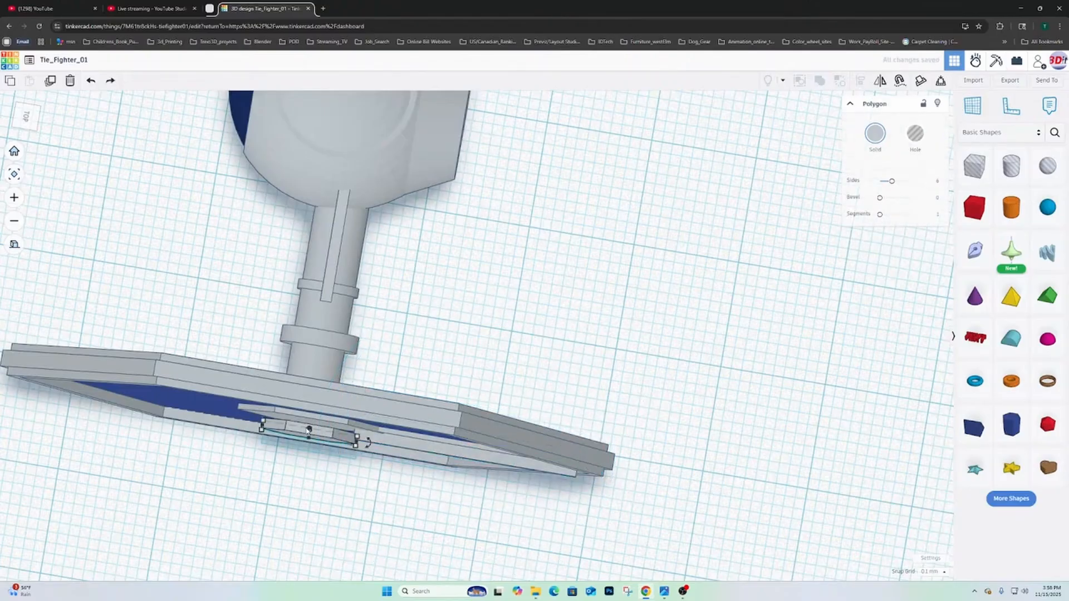
{"action": "left_click_drag", "start_coordinate": [307, 426], "coordinate": [313, 426]}
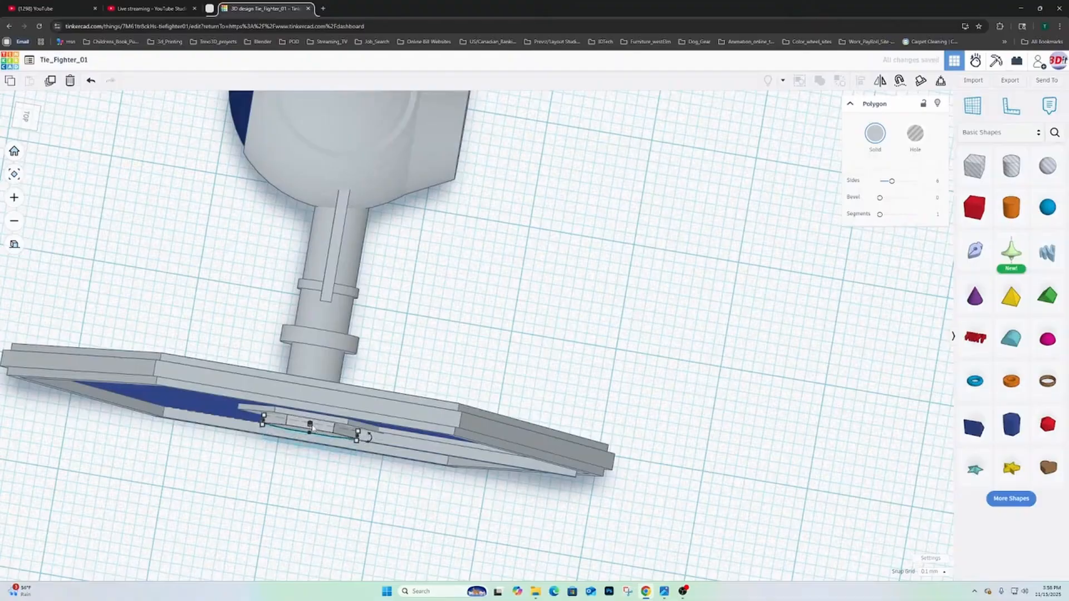
{"action": "right_click_drag", "start_coordinate": [356, 431], "coordinate": [613, 408]}
{"action": "right_click_drag", "start_coordinate": [673, 352], "coordinate": [603, 239]}
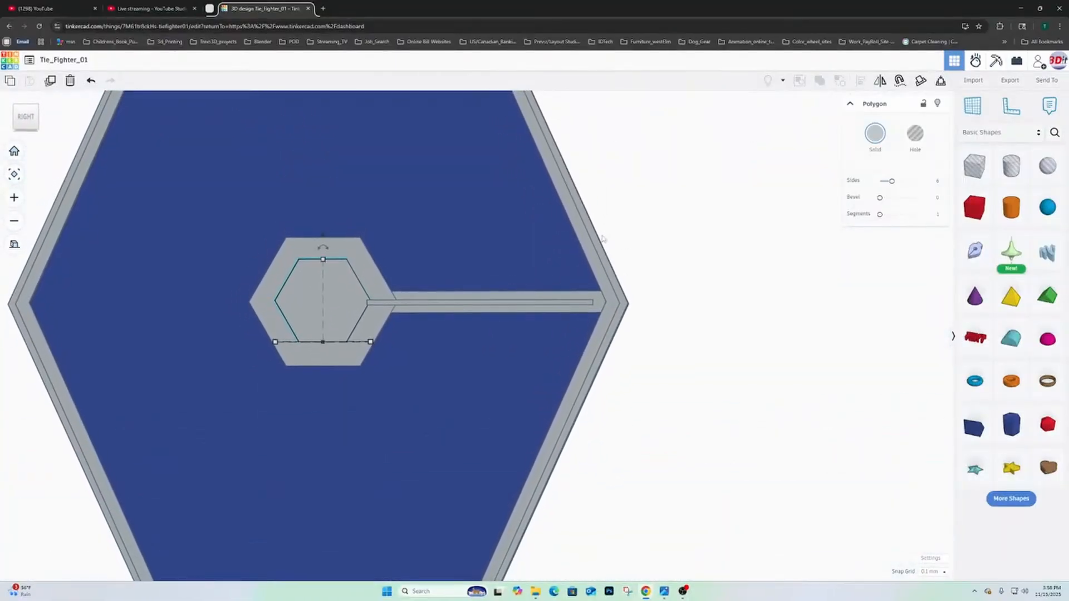
- Align the smaller hub hexagon, the narrow strip and the wide bar on their shared vertical centre
{"action": "left_click", "coordinate": [574, 298], "text": "shift"}
{"action": "right_click_drag", "start_coordinate": [578, 299], "coordinate": [544, 403]}
{"action": "scroll", "coordinate": [544, 403], "scroll_direction": "up", "scroll_amount": 5}
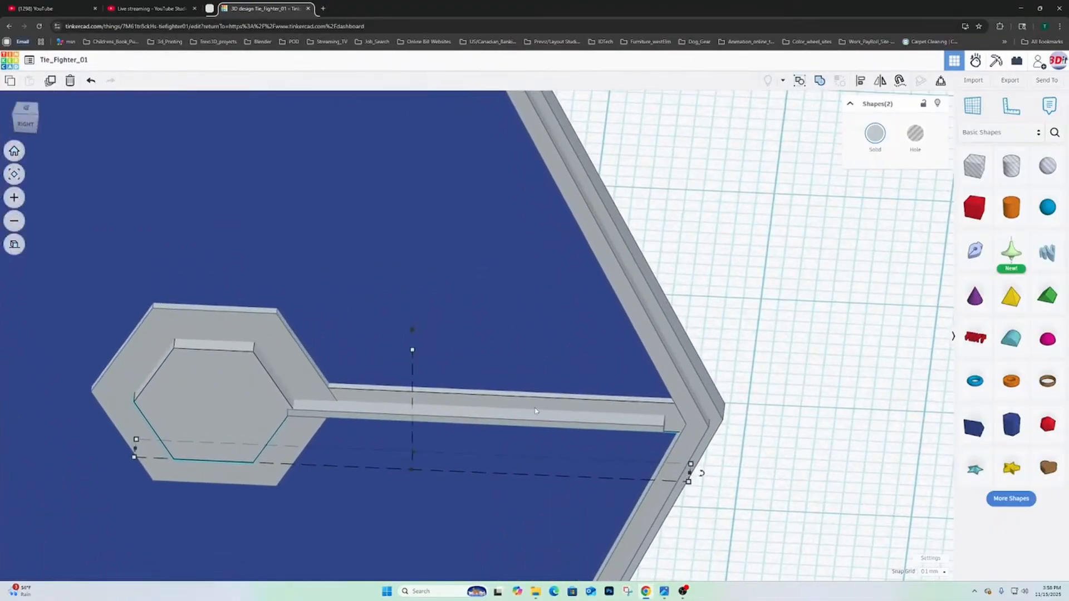
{"action": "left_click", "coordinate": [482, 422], "text": "shift"}
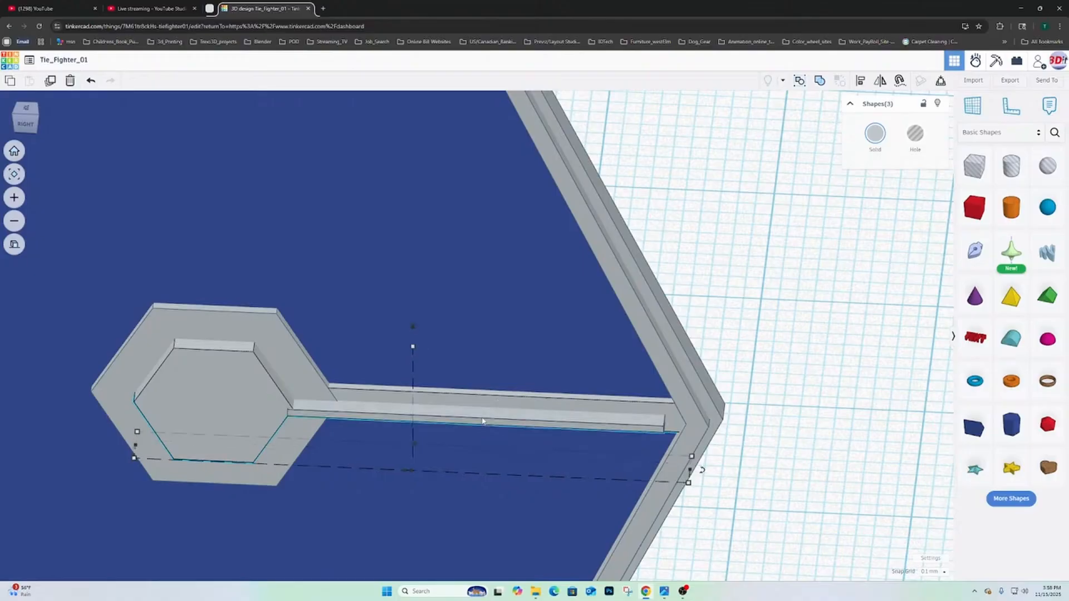
{"action": "left_click", "coordinate": [859, 83]}
{"action": "right_click_drag", "start_coordinate": [703, 473], "coordinate": [474, 512]}
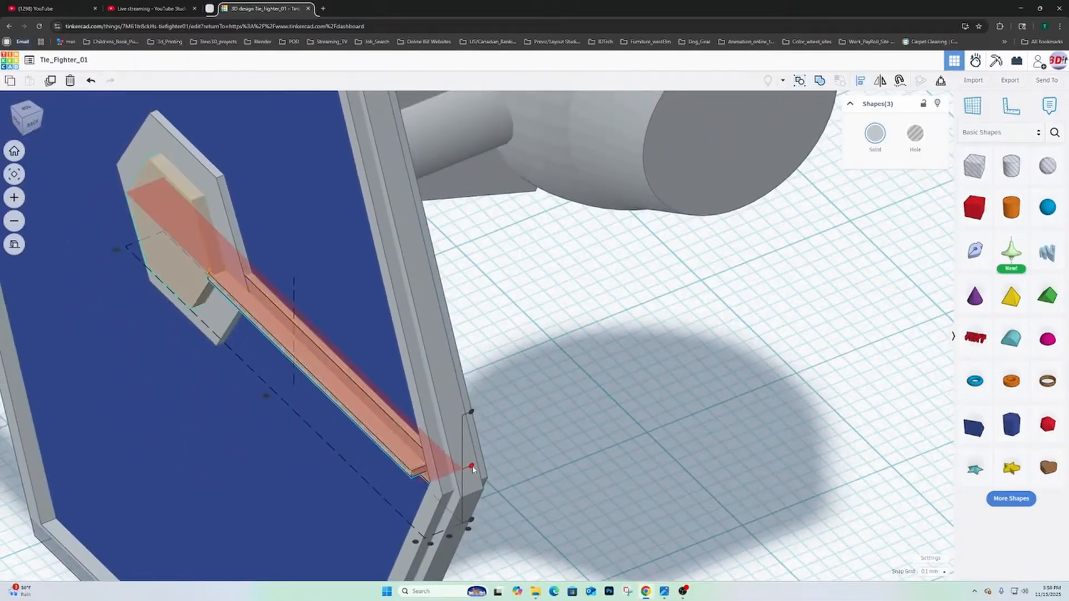
{"action": "left_click", "coordinate": [470, 467]}
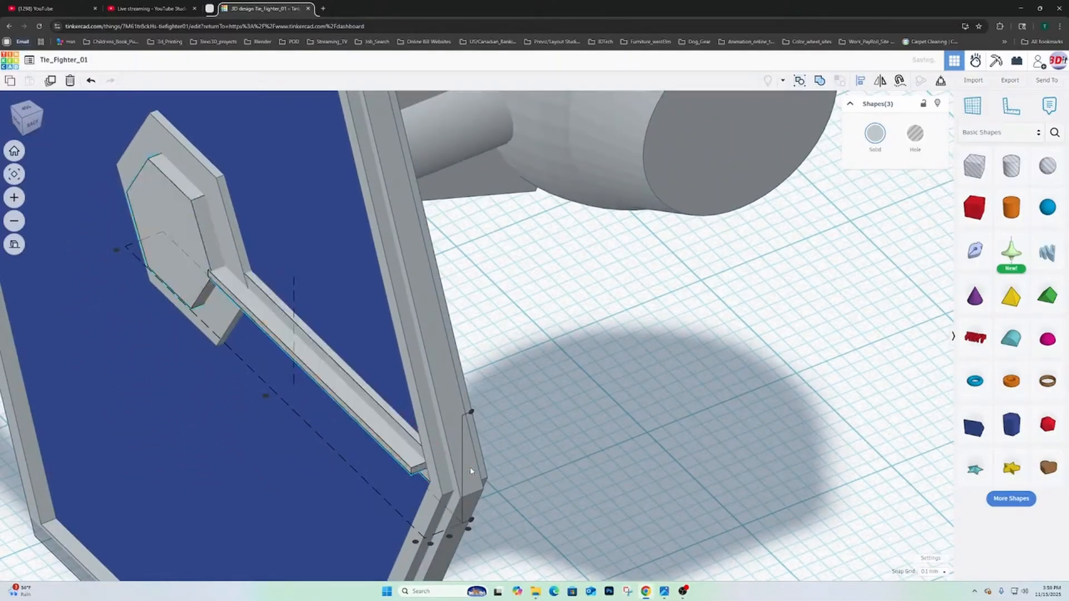
- Make a small depth adjustment to the narrow strip's outer face beside the smaller hub hexagon
{"action": "right_click_drag", "start_coordinate": [471, 468], "coordinate": [617, 415]}
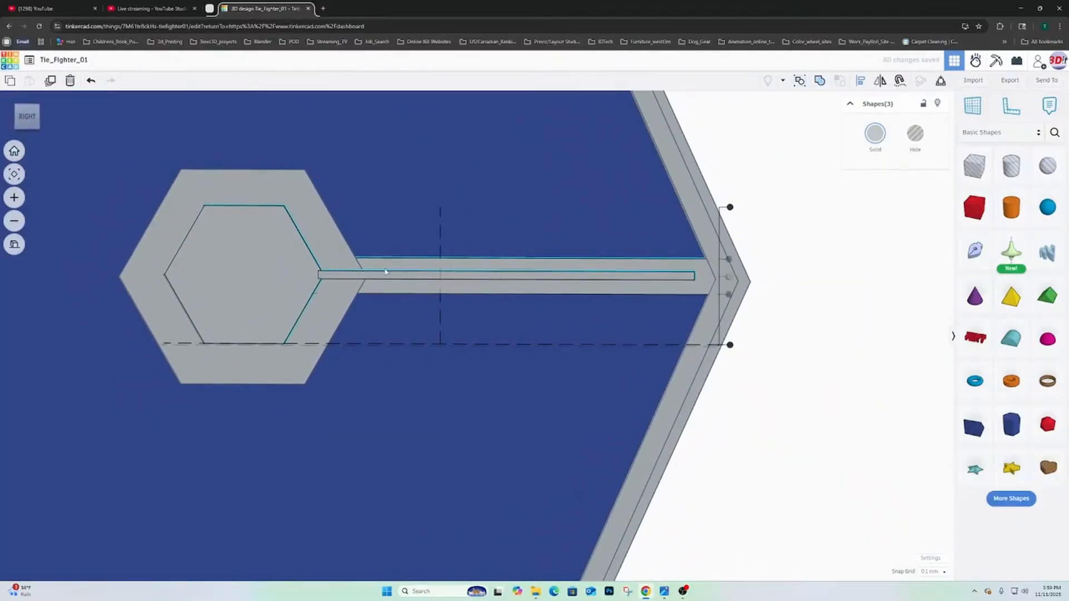
{"action": "right_click_drag", "start_coordinate": [499, 253], "coordinate": [533, 267]}
{"action": "scroll", "coordinate": [533, 267], "scroll_direction": "down", "scroll_amount": 6}
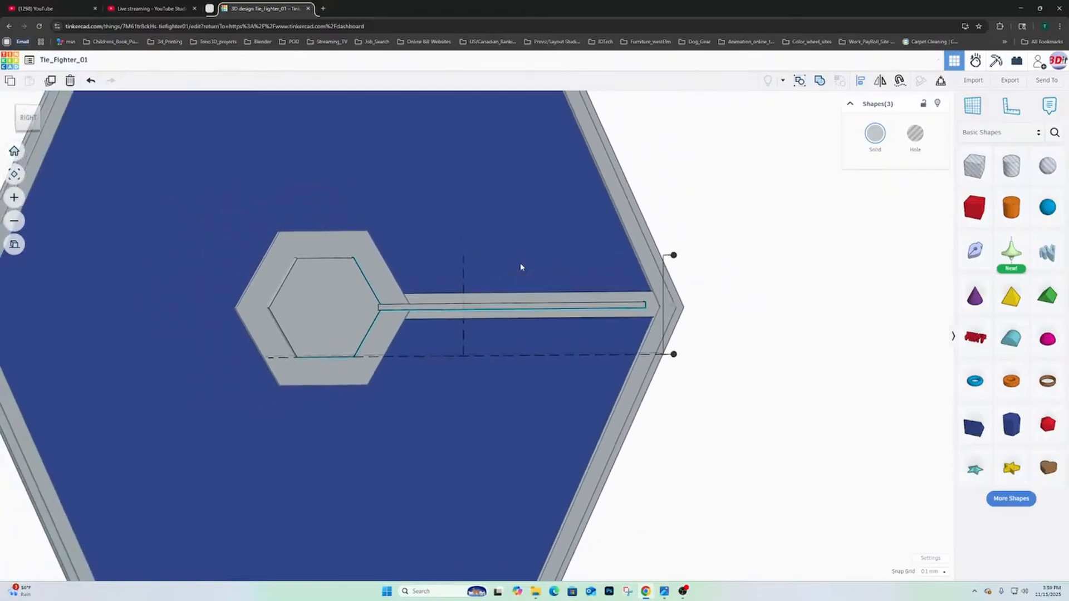
{"action": "scroll", "coordinate": [511, 280], "scroll_direction": "down", "scroll_amount": 4}
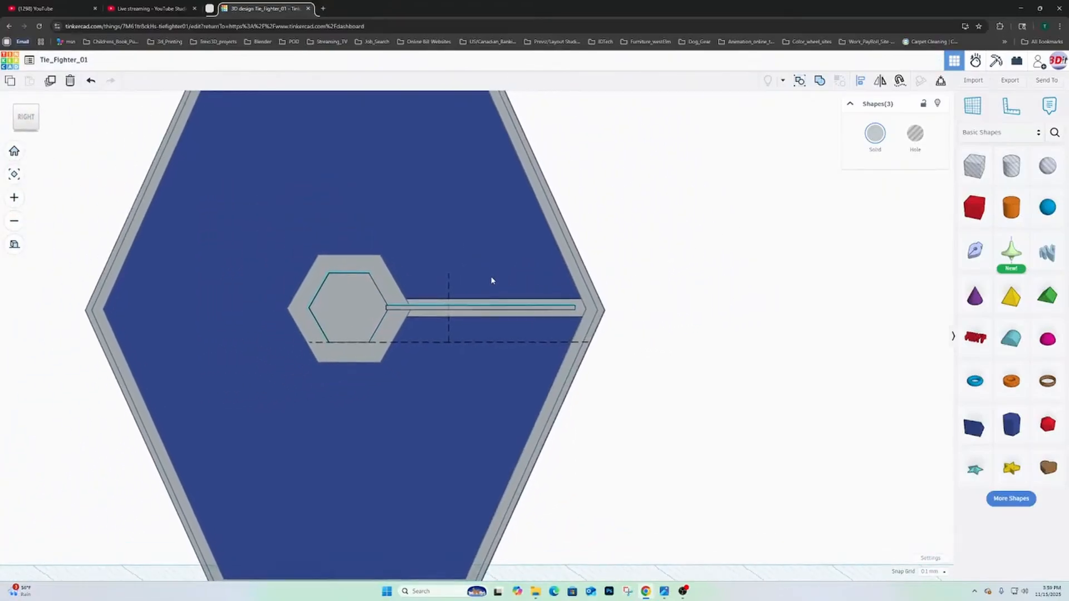
{"action": "scroll", "coordinate": [485, 287], "scroll_direction": "up", "scroll_amount": 4}
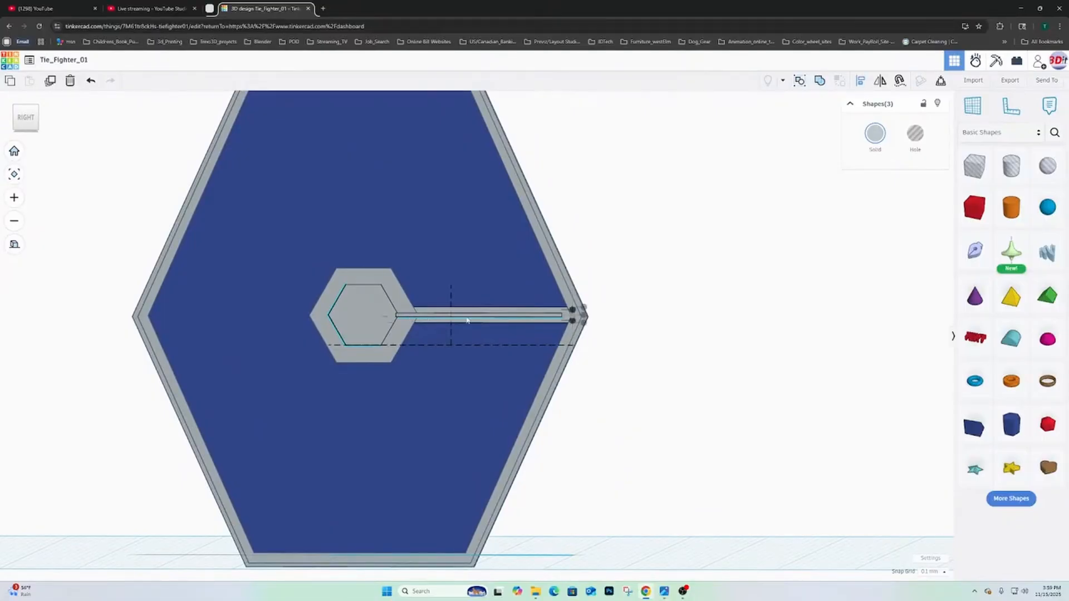
{"action": "right_click_drag", "start_coordinate": [409, 317], "coordinate": [483, 484]}
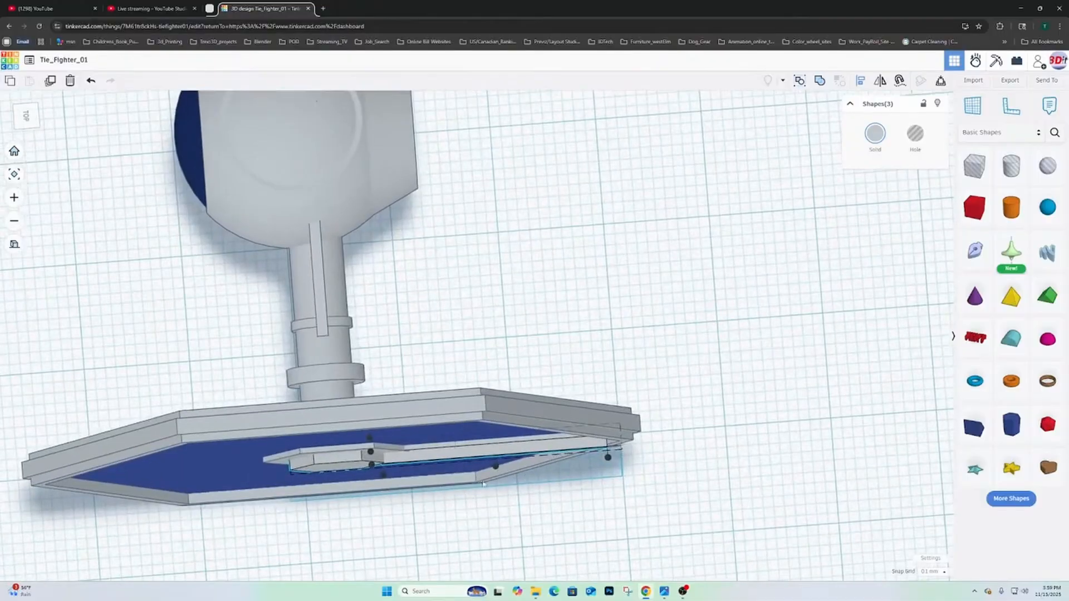
{"action": "left_click", "coordinate": [132, 167]}
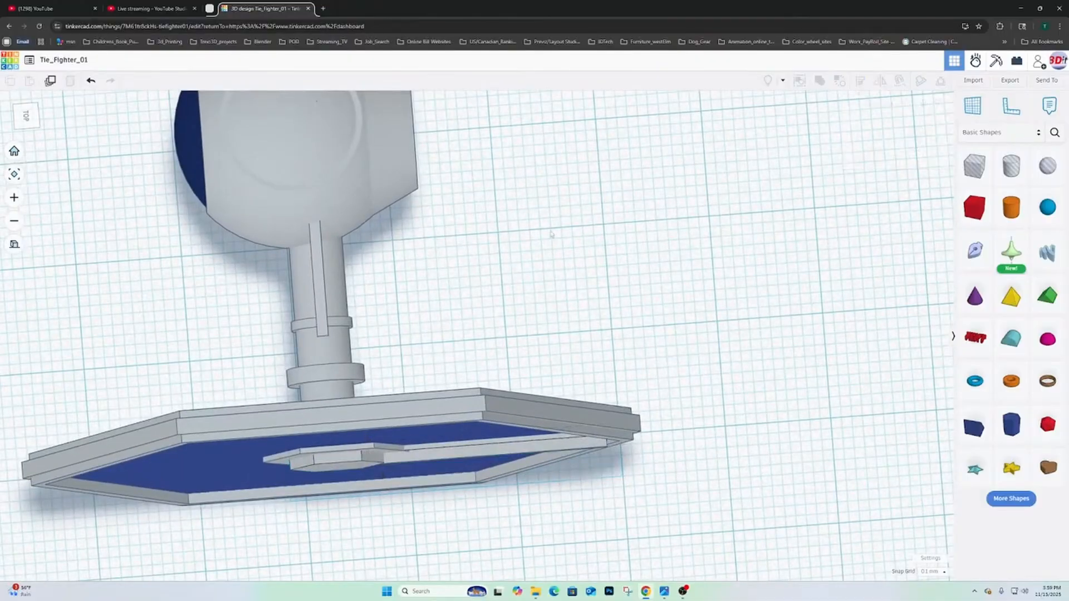
{"action": "scroll", "coordinate": [484, 424], "scroll_direction": "up", "scroll_amount": 2}
{"action": "left_click", "coordinate": [436, 485]}
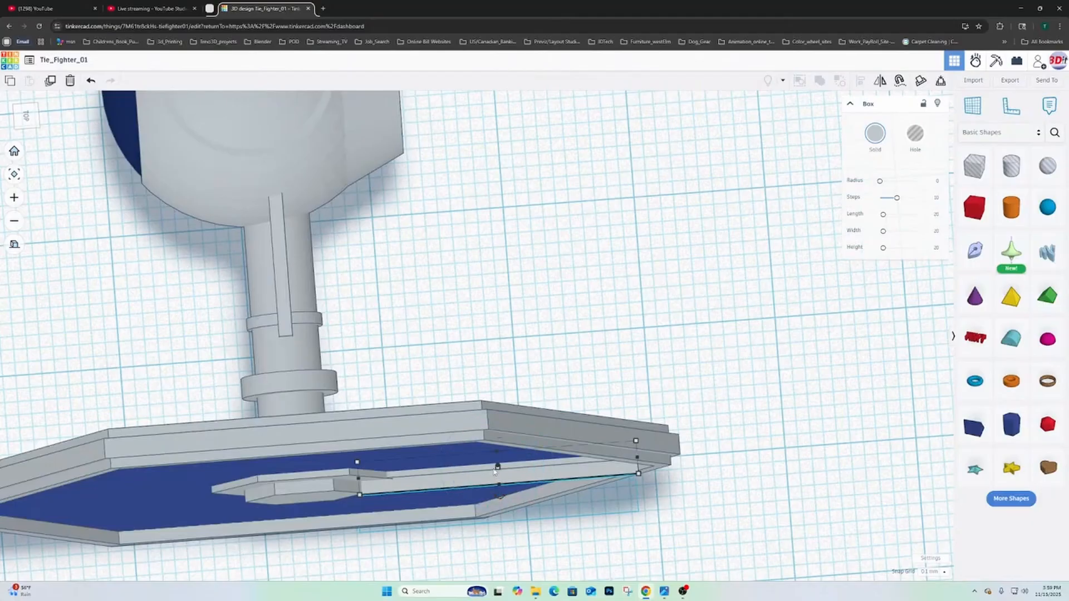
{"action": "left_click_drag", "start_coordinate": [500, 485], "coordinate": [500, 484]}
{"action": "right_click_drag", "start_coordinate": [445, 496], "coordinate": [730, 299]}
{"action": "left_click", "coordinate": [729, 299]}
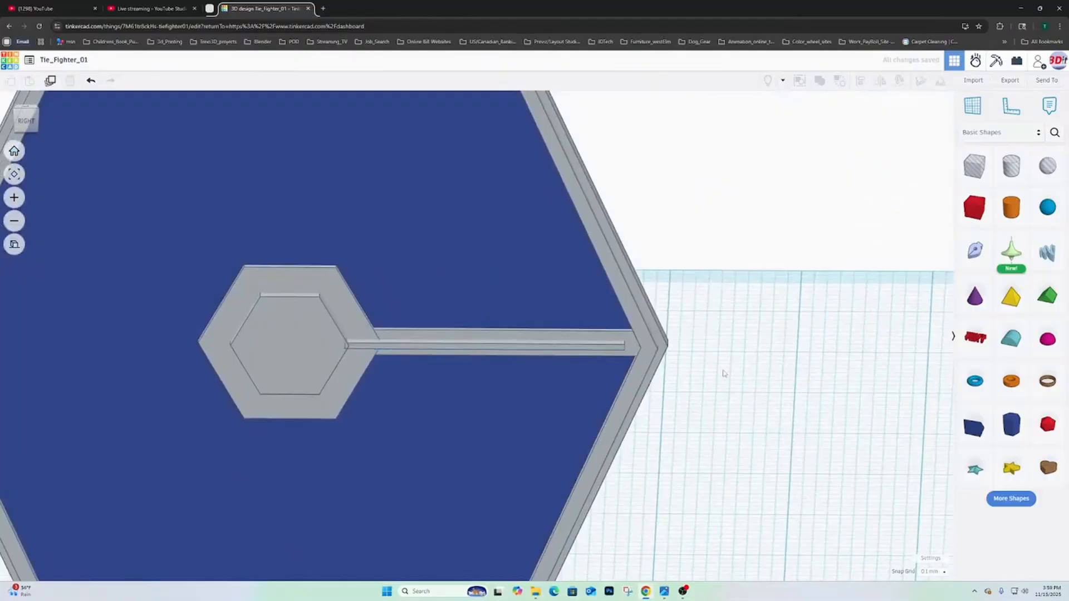
{"action": "right_click_drag", "start_coordinate": [723, 375], "coordinate": [779, 353]}
{"action": "scroll", "coordinate": [754, 348], "scroll_direction": "down", "scroll_amount": 3}
{"action": "scroll", "coordinate": [734, 335], "scroll_direction": "down", "scroll_amount": 2}
{"action": "scroll", "coordinate": [751, 353], "scroll_direction": "down", "scroll_amount": 2}
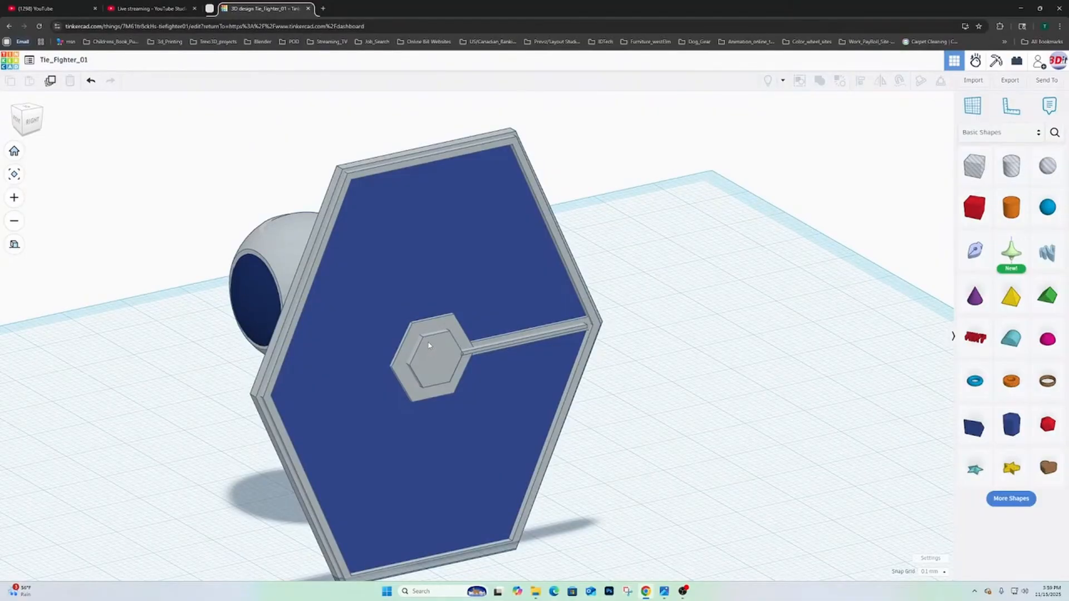
{"action": "right_click_drag", "start_coordinate": [633, 358], "coordinate": [556, 320]}
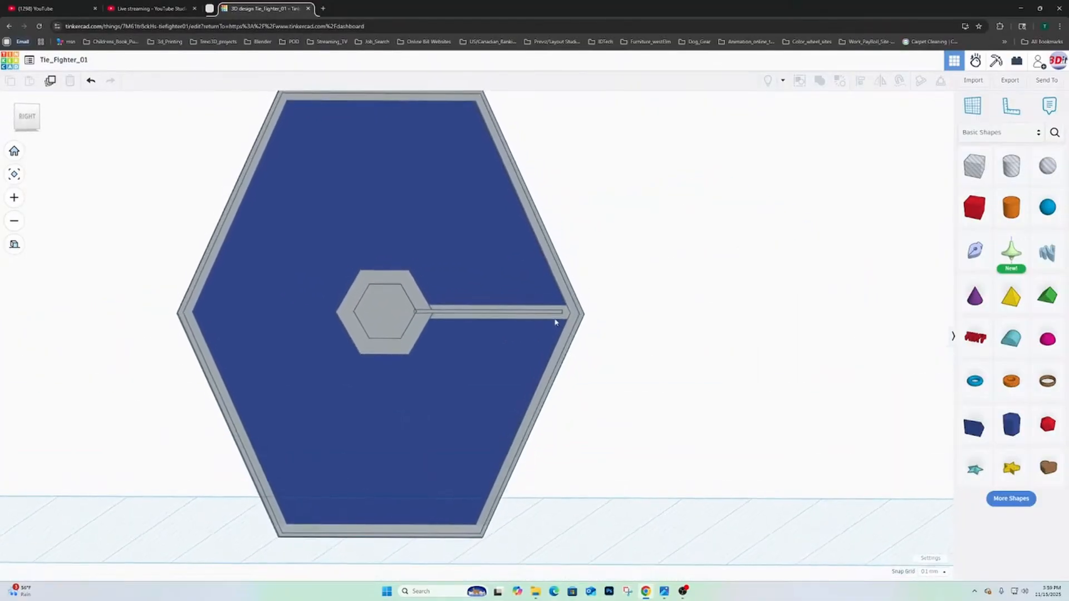
{"action": "left_click", "coordinate": [384, 298]}
{"action": "left_click", "coordinate": [358, 293], "text": "shift"}
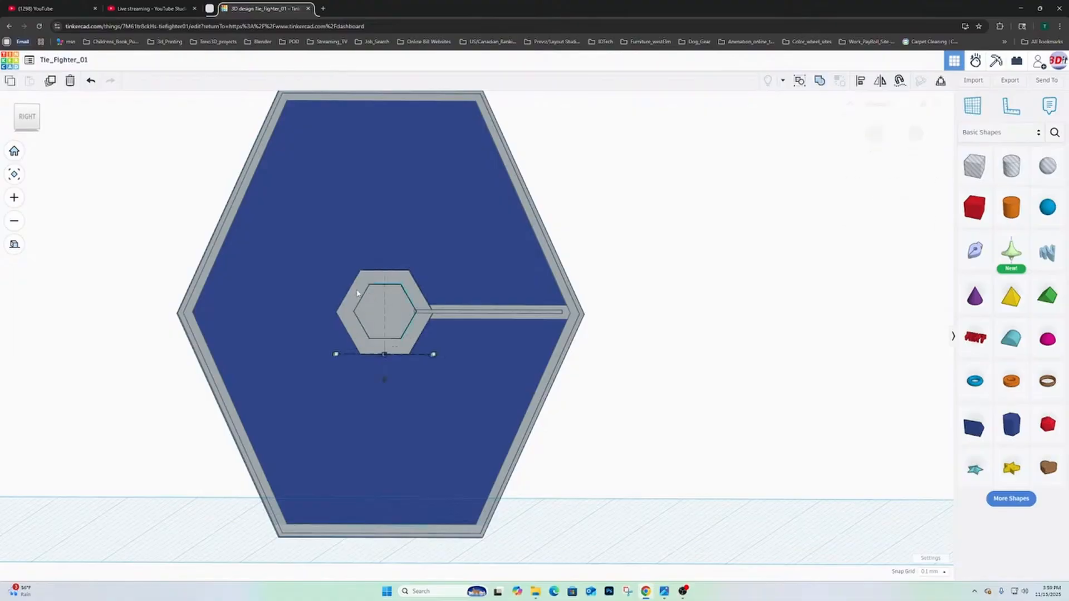
{"action": "left_click", "coordinate": [330, 285], "text": "shift"}
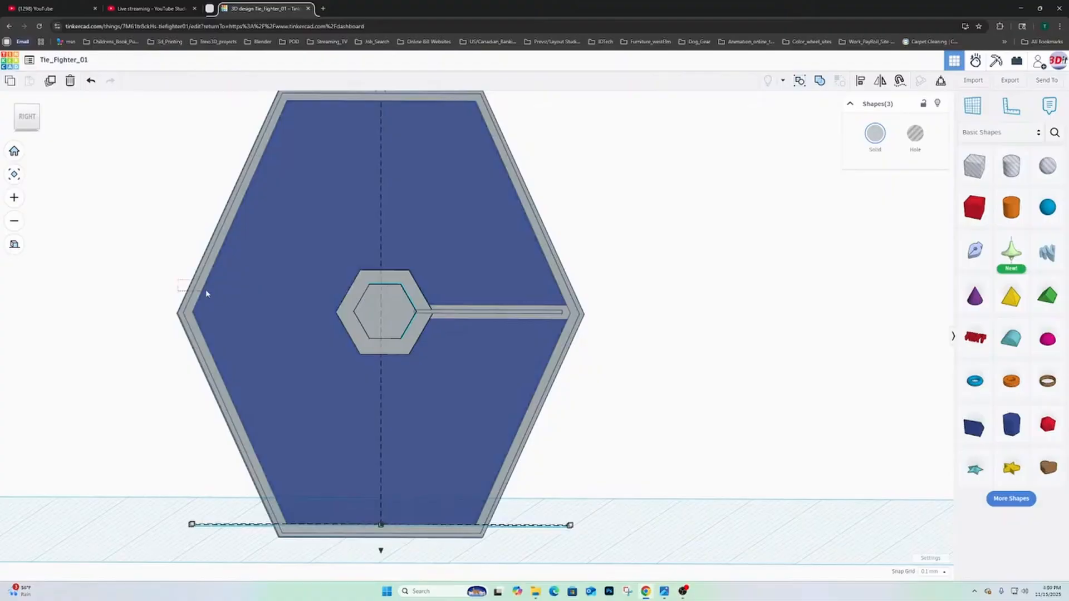
{"action": "left_click", "coordinate": [206, 311], "text": "shift"}
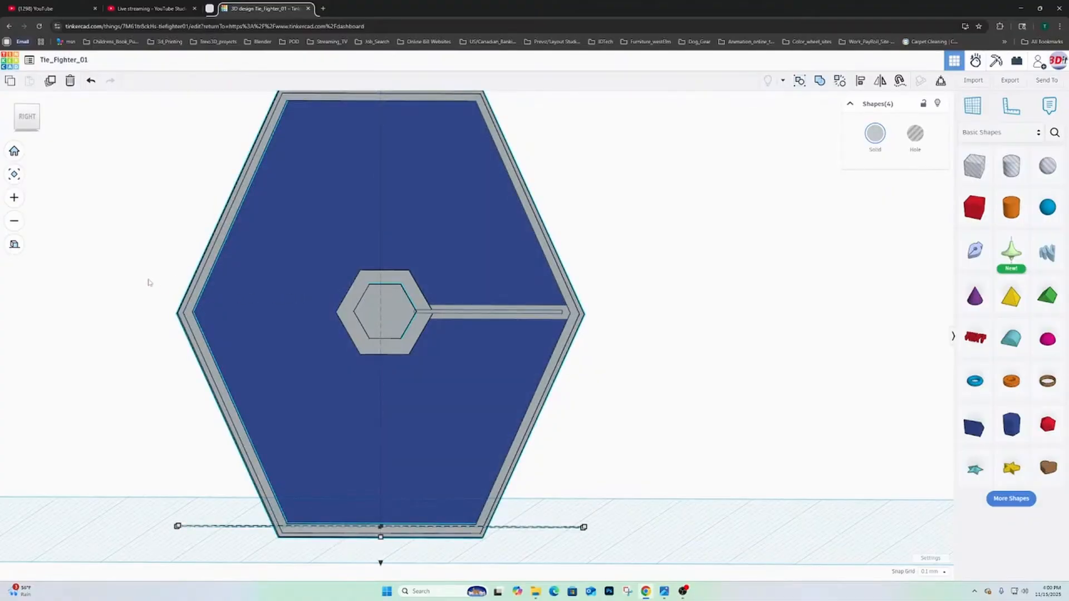
{"action": "left_click_drag", "start_coordinate": [141, 275], "coordinate": [369, 374]}
{"action": "right_click_drag", "start_coordinate": [352, 365], "coordinate": [477, 388]}
{"action": "left_click", "coordinate": [582, 376]}
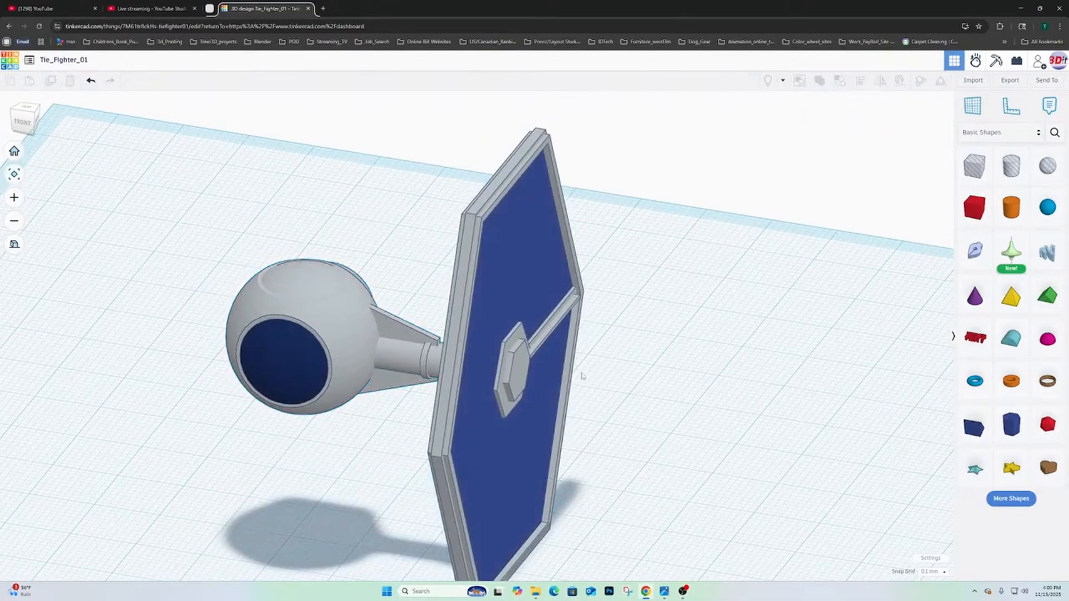
- Align the wing frame pieces, blue panel and both hub hexagons on their shared vertical centre
{"action": "left_click", "coordinate": [464, 273]}
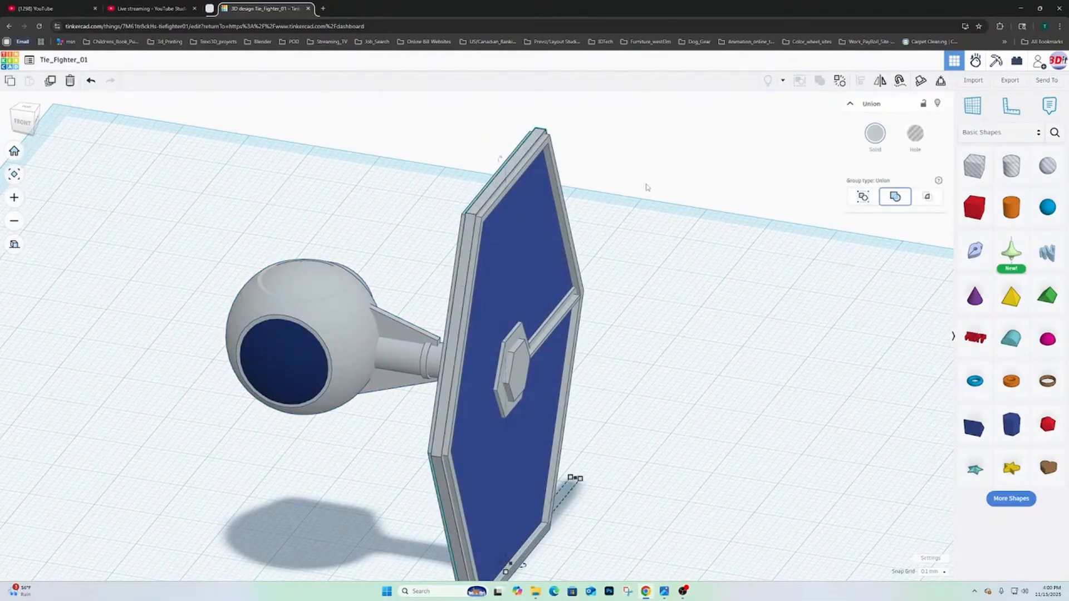
{"action": "left_click", "coordinate": [482, 233], "text": "shift"}
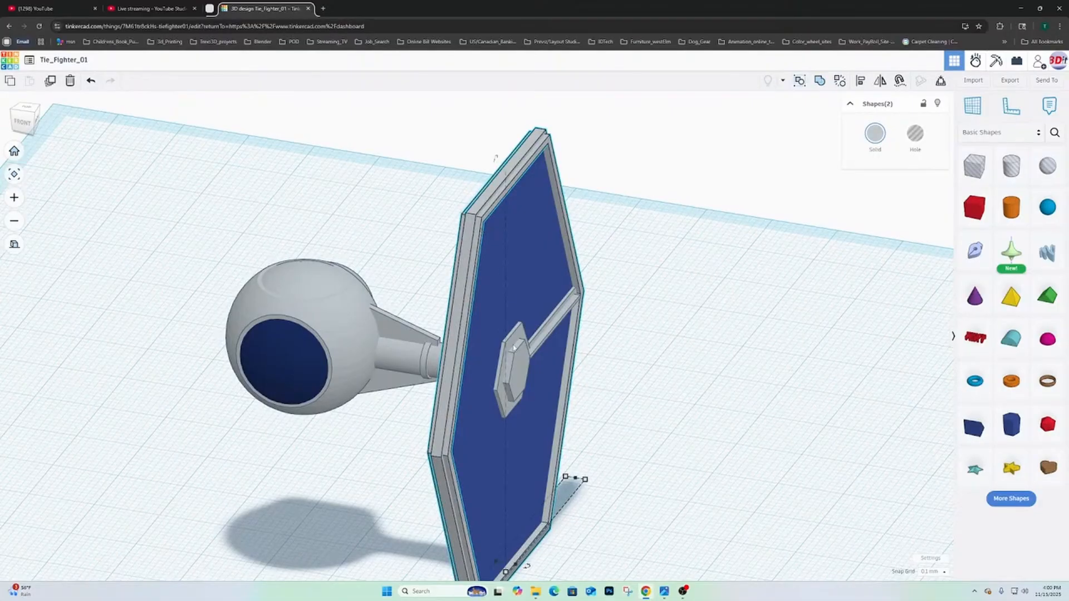
{"action": "left_click", "coordinate": [504, 363], "text": "shift"}
{"action": "left_click", "coordinate": [536, 355], "text": "shift"}
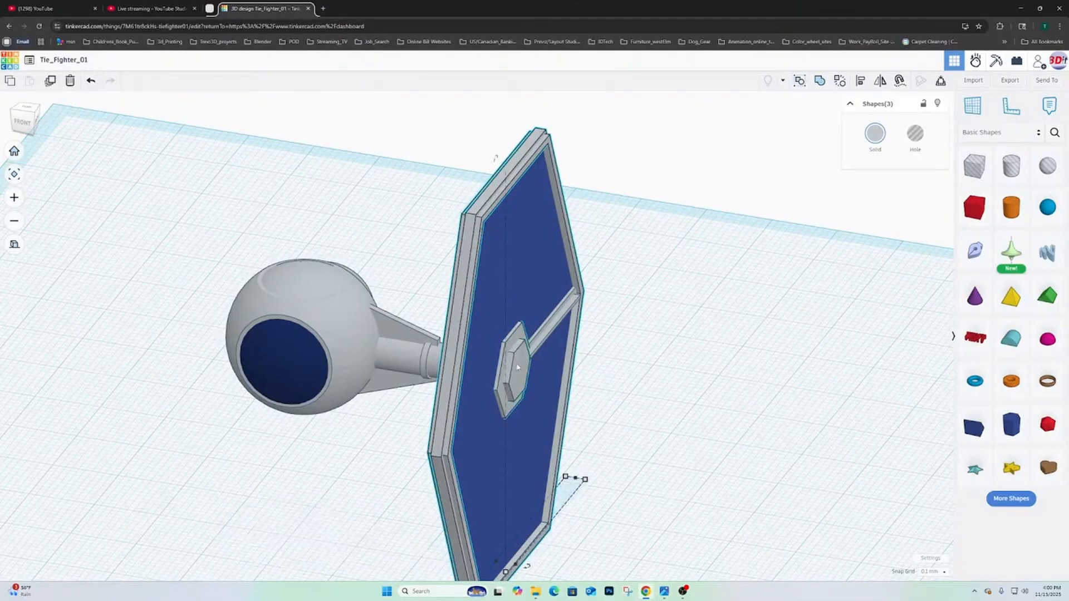
{"action": "left_click", "coordinate": [518, 278], "text": "shift"}
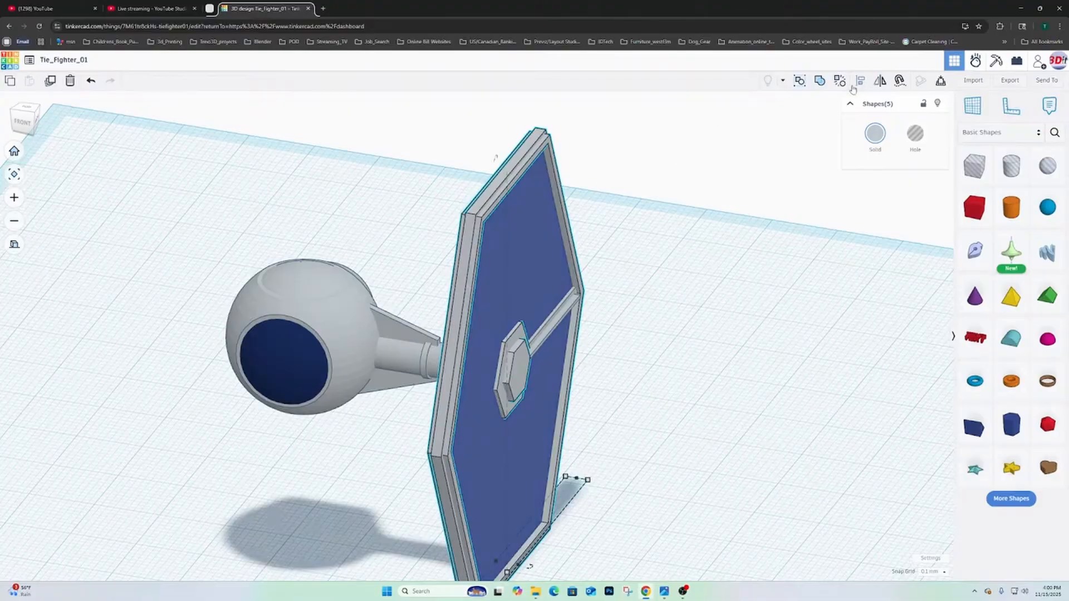
{"action": "right_click_drag", "start_coordinate": [713, 369], "coordinate": [639, 504]}
{"action": "right_click_drag", "start_coordinate": [655, 415], "coordinate": [586, 339]}
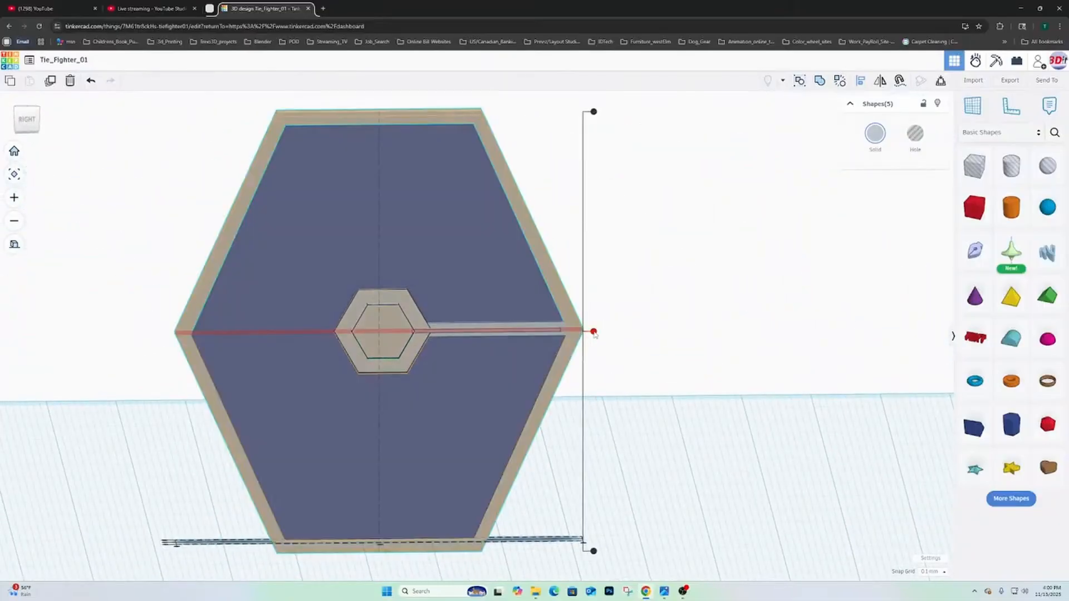
{"action": "right_click_drag", "start_coordinate": [680, 352], "coordinate": [668, 332]}
{"action": "left_click", "coordinate": [587, 318]}
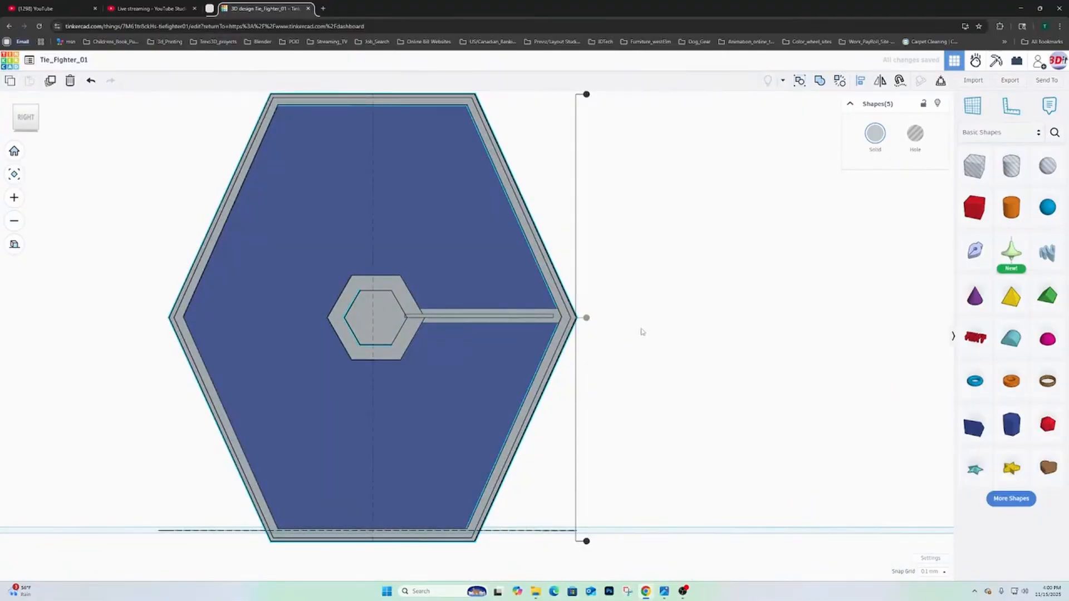
- Add the spoke's wide bar and narrow strip to the selection and align all seven shapes on their vertical centre
{"action": "right_click_drag", "start_coordinate": [668, 313], "coordinate": [706, 377]}
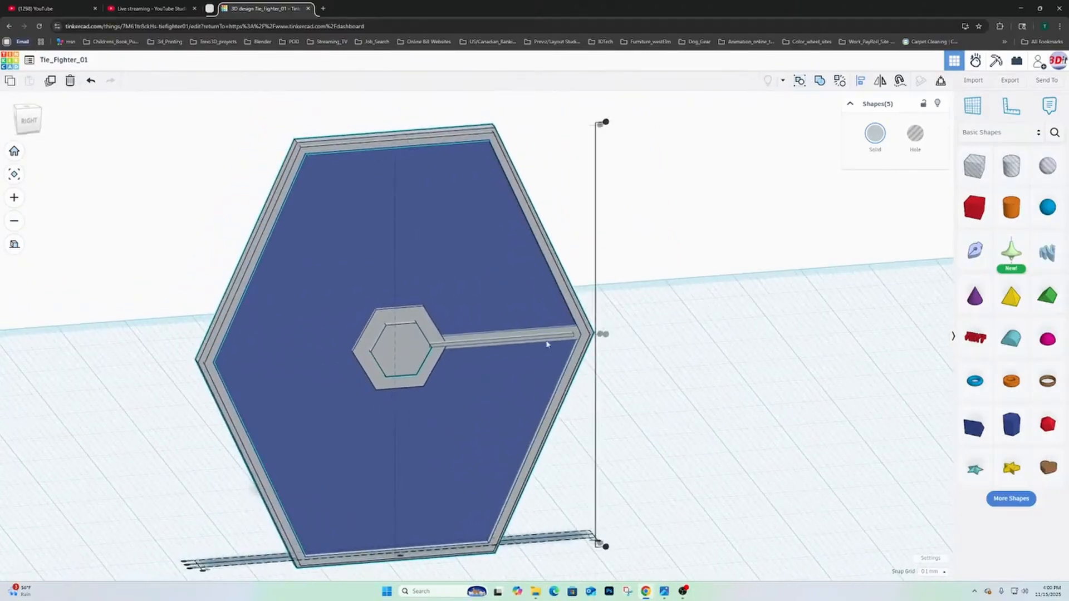
{"action": "scroll", "coordinate": [546, 344], "scroll_direction": "up", "scroll_amount": 5}
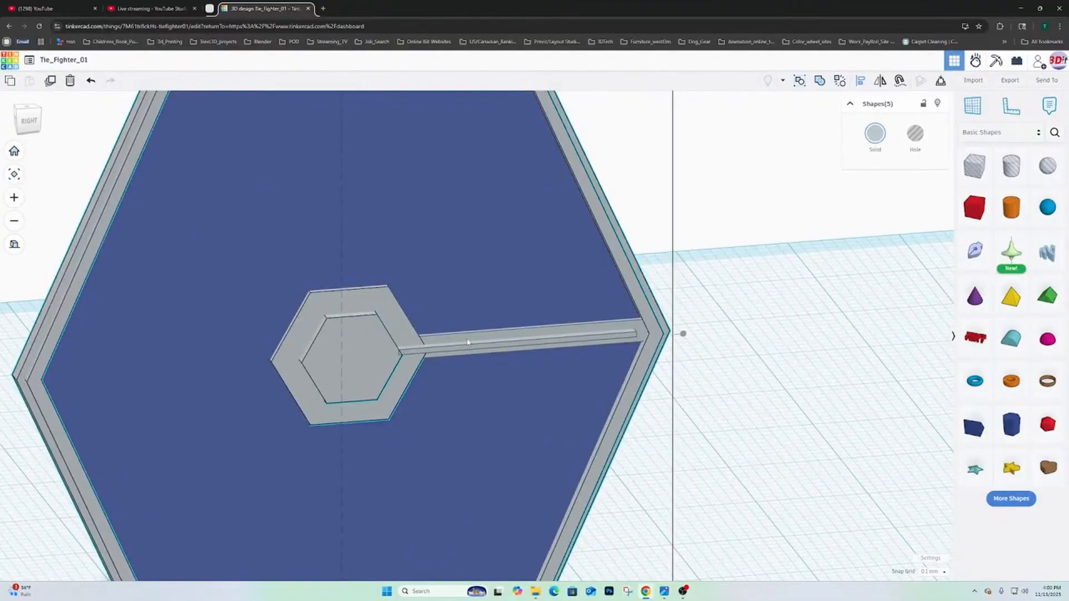
{"action": "left_click", "coordinate": [468, 348], "text": "shift"}
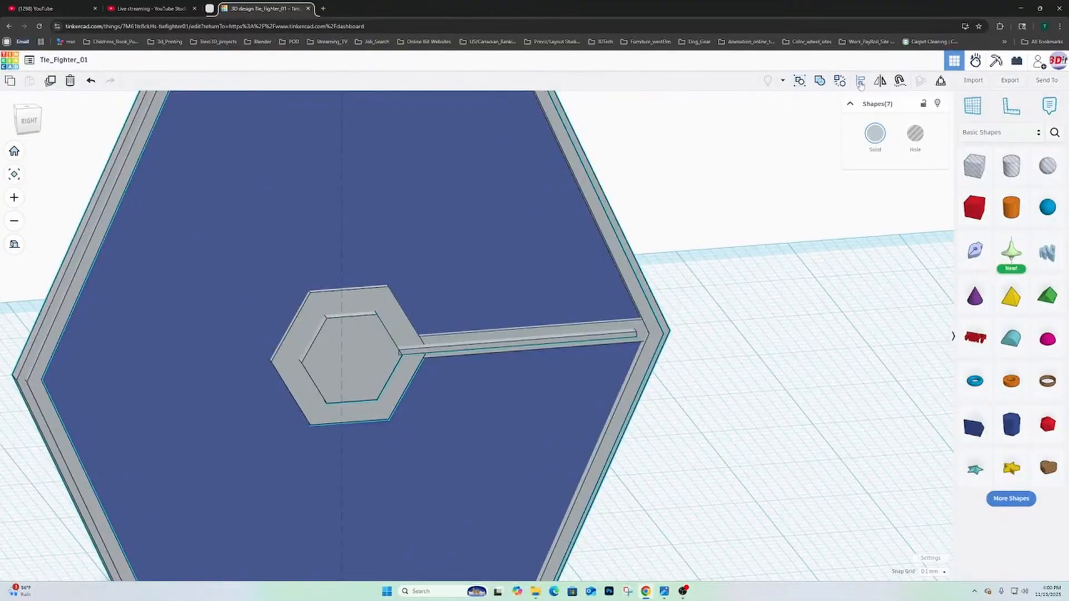
{"action": "left_click", "coordinate": [683, 335]}
{"action": "right_click_drag", "start_coordinate": [684, 369], "coordinate": [757, 384]}
{"action": "scroll", "coordinate": [638, 351], "scroll_direction": "down", "scroll_amount": 6}
{"action": "scroll", "coordinate": [622, 382], "scroll_direction": "up", "scroll_amount": 5}
{"action": "right_click_drag", "start_coordinate": [623, 382], "coordinate": [627, 353]}
{"action": "left_click", "coordinate": [638, 355]}
- Combine the spoke's wide bar and narrow strip into one Union group
{"action": "right_click_drag", "start_coordinate": [541, 336], "coordinate": [529, 317]}
{"action": "left_click", "coordinate": [437, 323]}
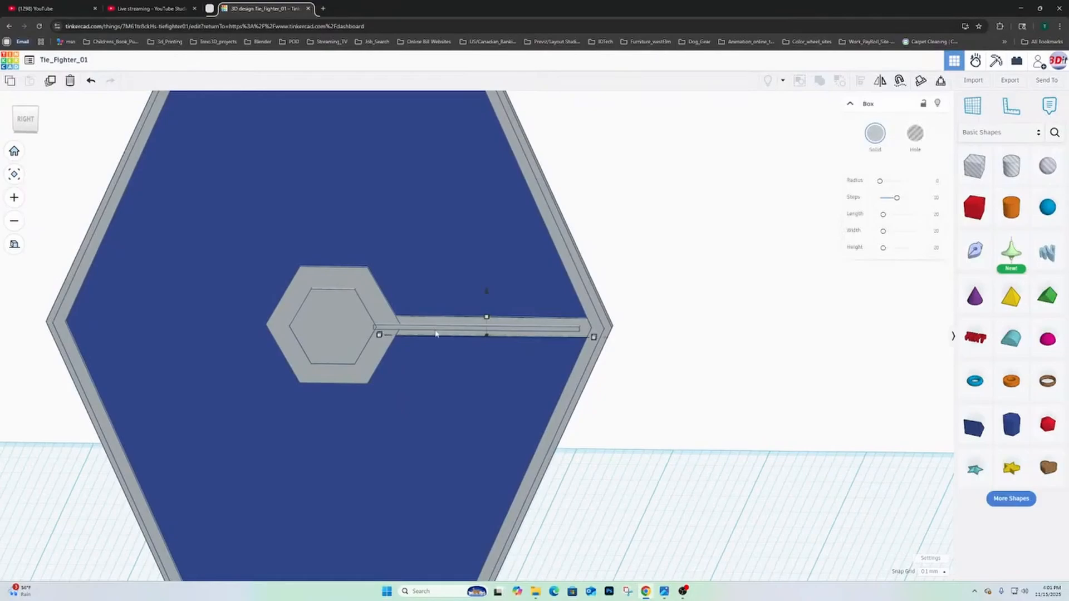
{"action": "scroll", "coordinate": [436, 334], "scroll_direction": "up", "scroll_amount": 3}
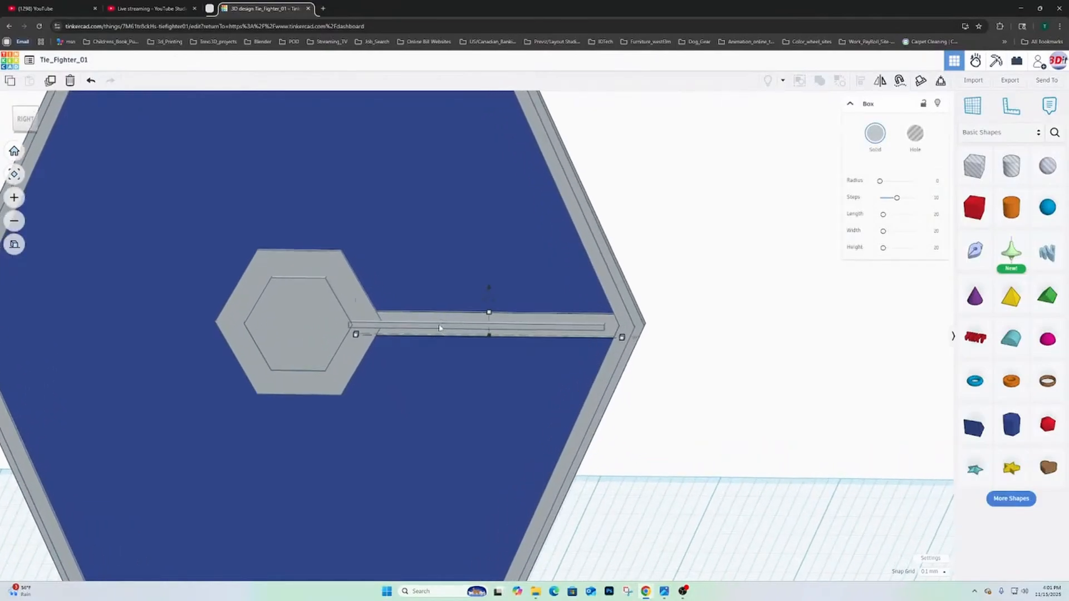
{"action": "left_click", "coordinate": [439, 327], "text": "shift"}
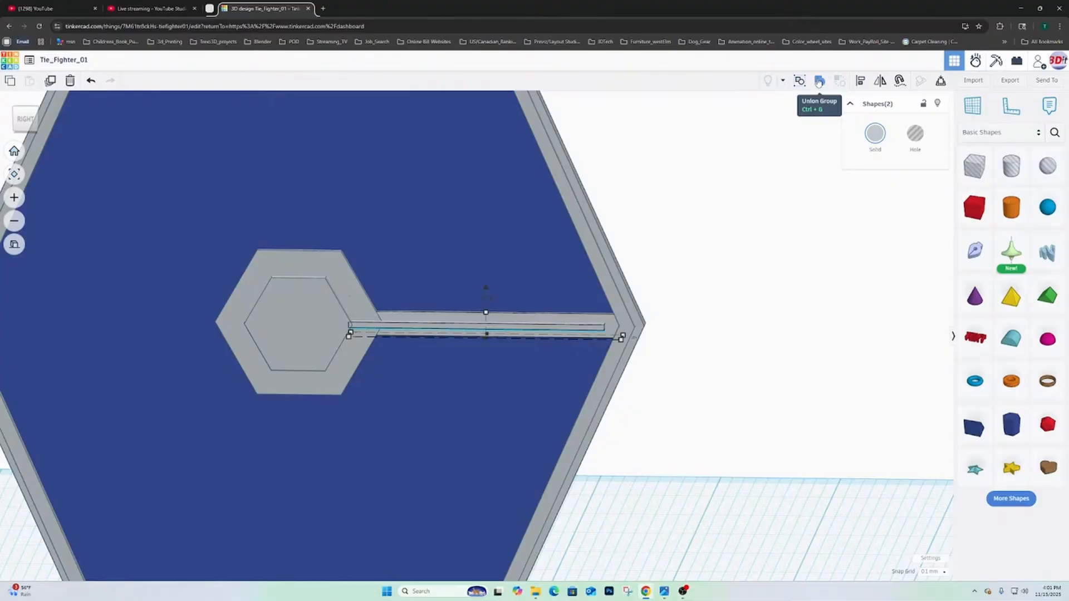
{"action": "left_click", "coordinate": [819, 82]}
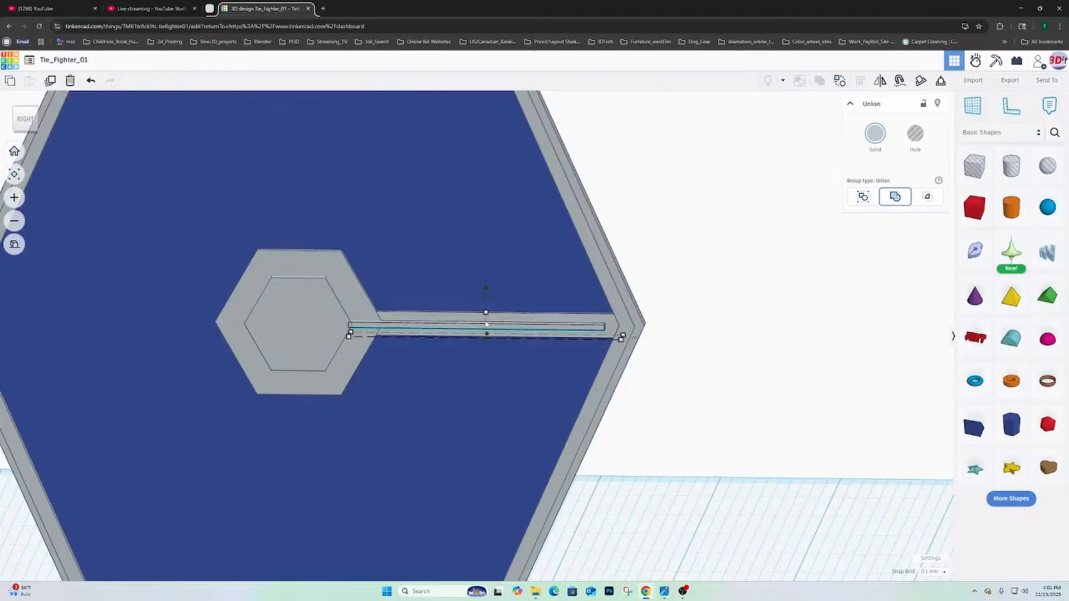
- Duplicate the grouped spoke and move the copy straight across the hub to the opposite side of the wing panel
{"action": "left_click", "coordinate": [50, 82]}
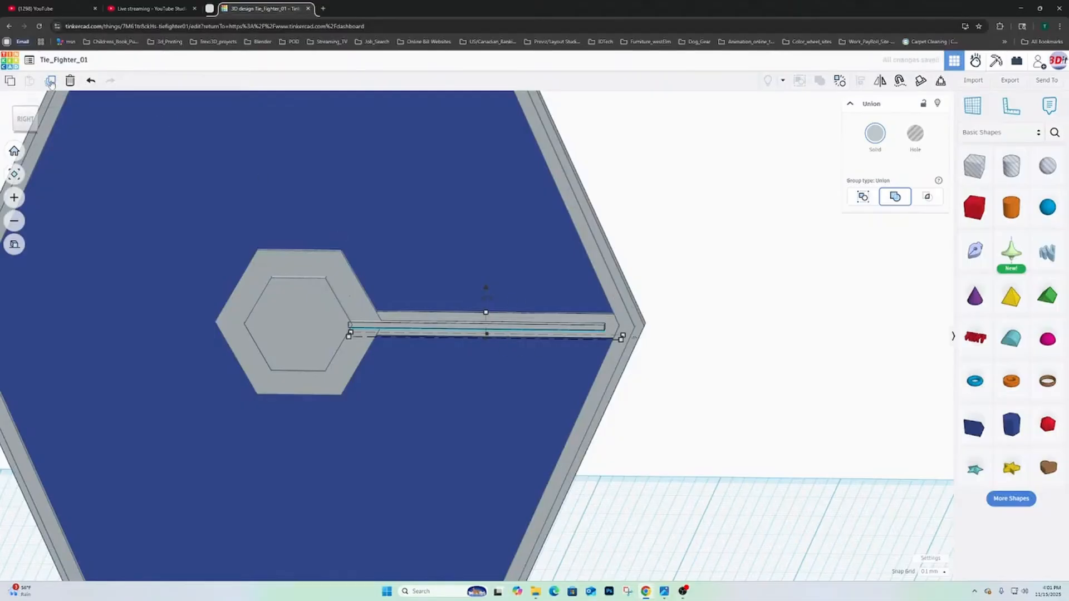
{"action": "left_click", "coordinate": [24, 119]}
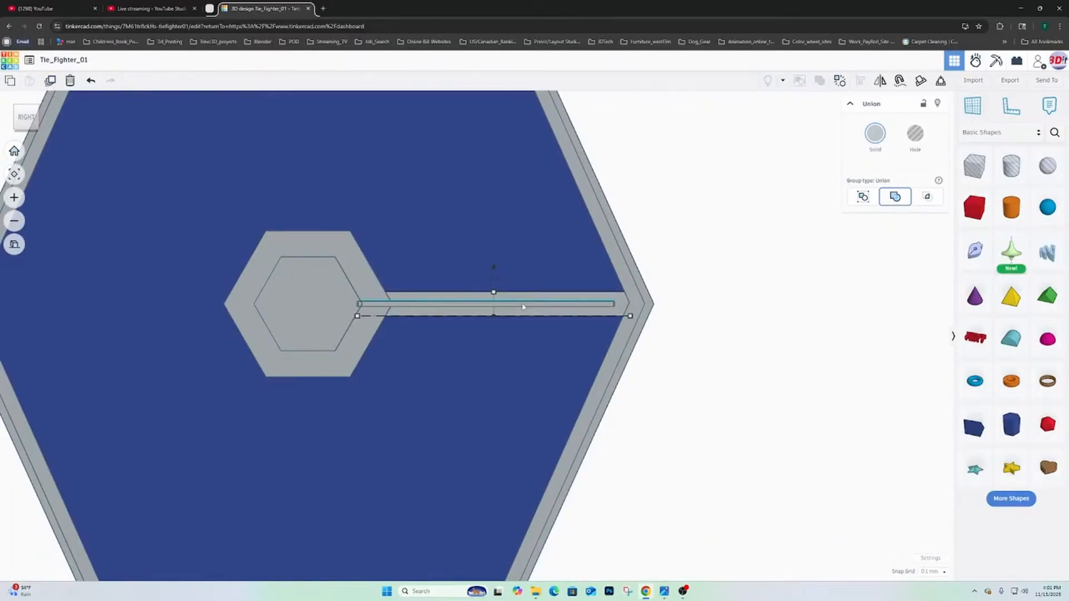
{"action": "key", "text": "Left"}
{"action": "key", "text": "Left"}
{"action": "key", "text": "Left"}
{"action": "key", "text": "Left"}
{"action": "key", "text": "Left"}
{"action": "key", "text": "Left"}
{"action": "key", "text": "Left"}
{"action": "key", "text": "Left"}
{"action": "key", "text": "Left"}
{"action": "key", "text": "Left"}
{"action": "key", "text": "Left"}
{"action": "key", "text": "Left"}
{"action": "key", "text": "Left"}
{"action": "key", "text": "Left"}
{"action": "key", "text": "Left"}
{"action": "key", "text": "Left"}
{"action": "key", "text": "Left"}
{"action": "key", "text": "Left"}
{"action": "key", "text": "Left"}
{"action": "key", "text": "Left"}
{"action": "key", "text": "Left"}
{"action": "key", "text": "Left"}
{"action": "key", "text": "Left"}
{"action": "key", "text": "Left"}
{"action": "key", "text": "Left"}
{"action": "key", "text": "Left"}
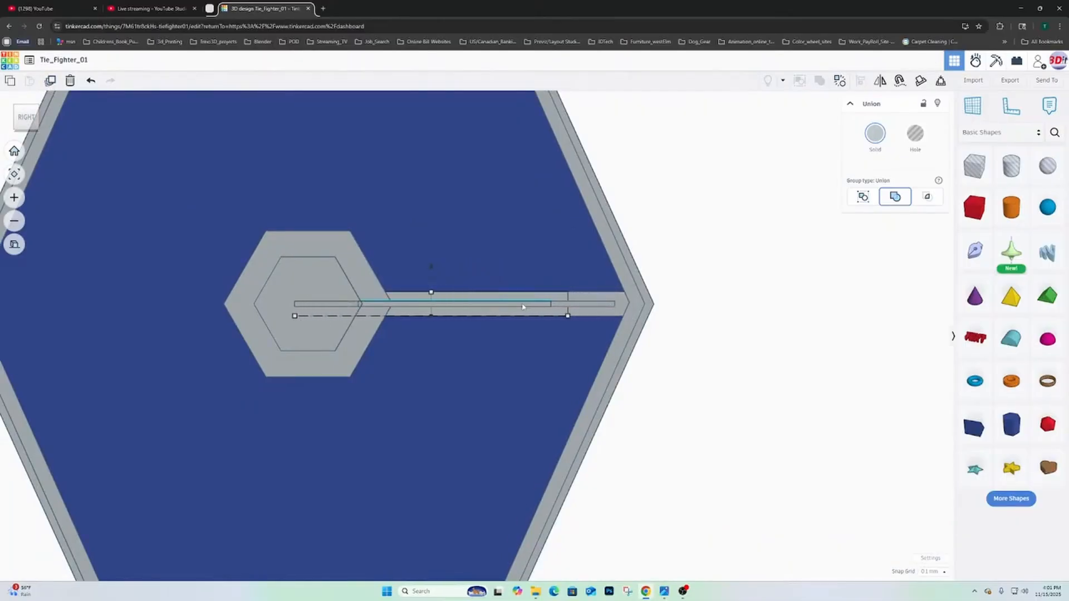
{"action": "key", "text": "Left"}
{"action": "key", "text": "Left"}
{"action": "key", "text": "Left"}
{"action": "key", "text": "Left"}
{"action": "key", "text": "Left"}
{"action": "key", "text": "Left"}
{"action": "key", "text": "Left"}
{"action": "key", "text": "Left"}
{"action": "key", "text": "Left"}
{"action": "key", "text": "Left"}
{"action": "key", "text": "Left"}
{"action": "key", "text": "Left"}
{"action": "key", "text": "Left"}
{"action": "key", "text": "Left"}
{"action": "key", "text": "Left"}
{"action": "key", "text": "Left"}
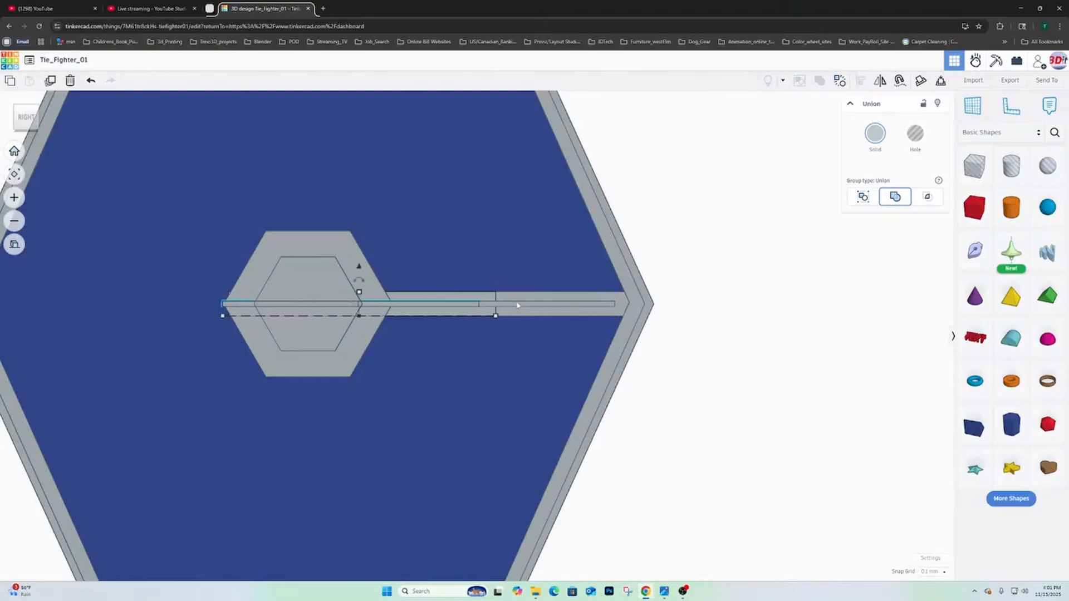
{"action": "scroll", "coordinate": [516, 305], "scroll_direction": "down", "scroll_amount": 2}
{"action": "key", "text": "Left"}
{"action": "key", "text": "Left"}
{"action": "key", "text": "Left"}
{"action": "key", "text": "Left"}
{"action": "key", "text": "Left"}
{"action": "key", "text": "Left"}
{"action": "key", "text": "Left"}
{"action": "key", "text": "Left"}
{"action": "key", "text": "Left"}
{"action": "key", "text": "Left"}
{"action": "key", "text": "Left"}
{"action": "key", "text": "Left"}
{"action": "key", "text": "Left"}
{"action": "key", "text": "Left"}
{"action": "key", "text": "Left"}
{"action": "key", "text": "Left"}
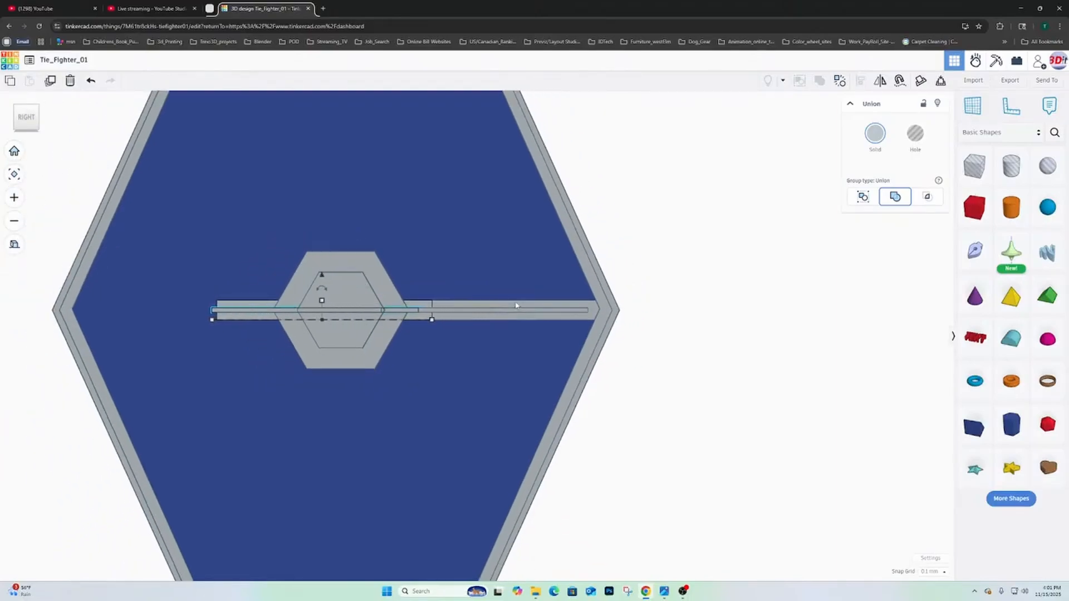
{"action": "key", "text": "Left"}
{"action": "key", "text": "Left"}
{"action": "key", "text": "Left"}
{"action": "key", "text": "Left"}
{"action": "key", "text": "Left"}
{"action": "key", "text": "Left"}
{"action": "key", "text": "Left"}
{"action": "key", "text": "Left"}
{"action": "key", "text": "Left"}
{"action": "key", "text": "Left"}
{"action": "key", "text": "Left"}
{"action": "key", "text": "Left"}
{"action": "key", "text": "Left"}
{"action": "key", "text": "Left"}
{"action": "key", "text": "Left"}
{"action": "key", "text": "Left"}
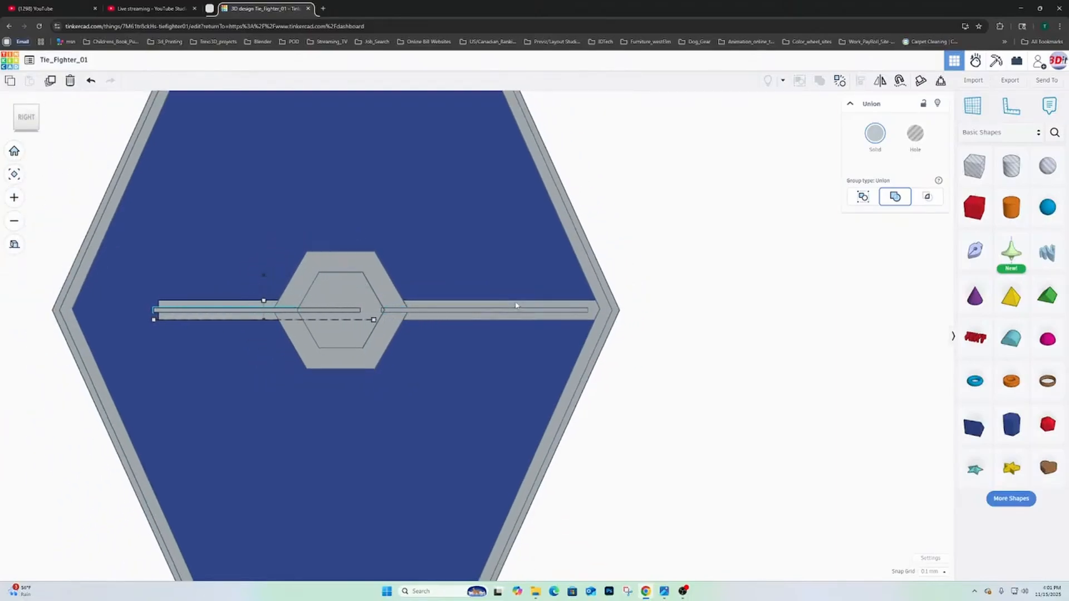
{"action": "key", "text": "Left"}
{"action": "key", "text": "Left"}
{"action": "key", "text": "Left"}
{"action": "key", "text": "Left"}
{"action": "key", "text": "Left"}
{"action": "key", "text": "Left"}
{"action": "key", "text": "Left"}
{"action": "key", "text": "Left"}
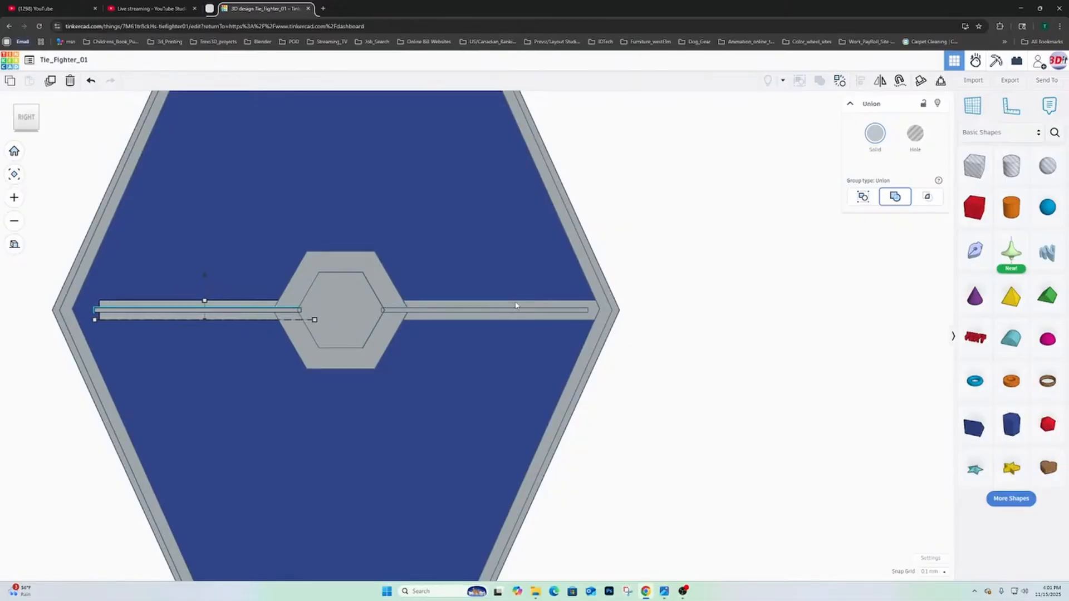
{"action": "key", "text": "Left"}
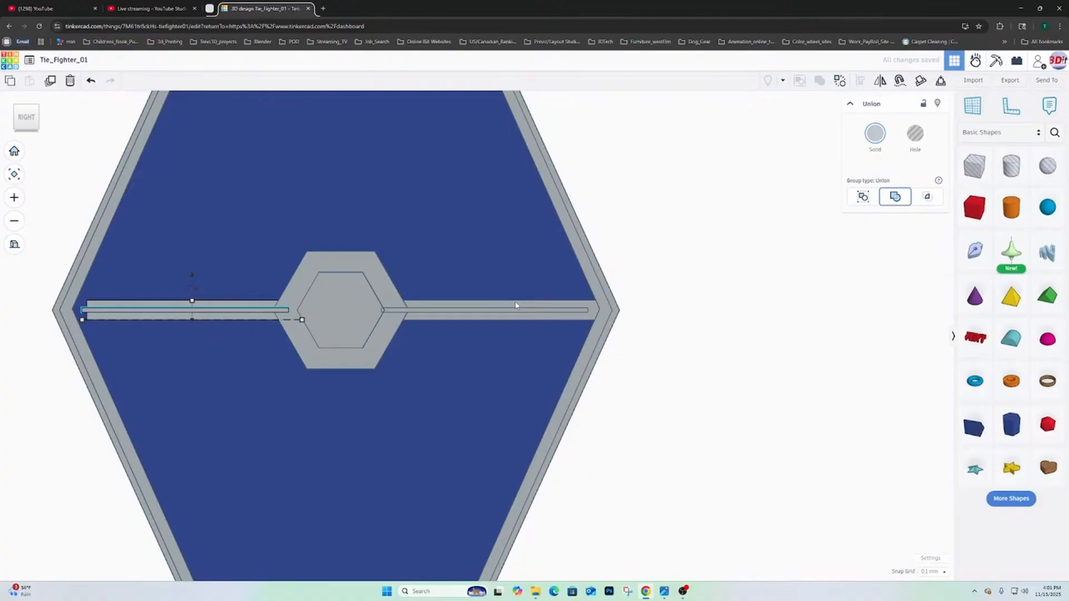
- Rotate the duplicated spoke half a turn in the wing's plane and nudge it outward until its end meets the hexagonal frame
{"action": "mouse_move", "coordinate": [196, 293]}
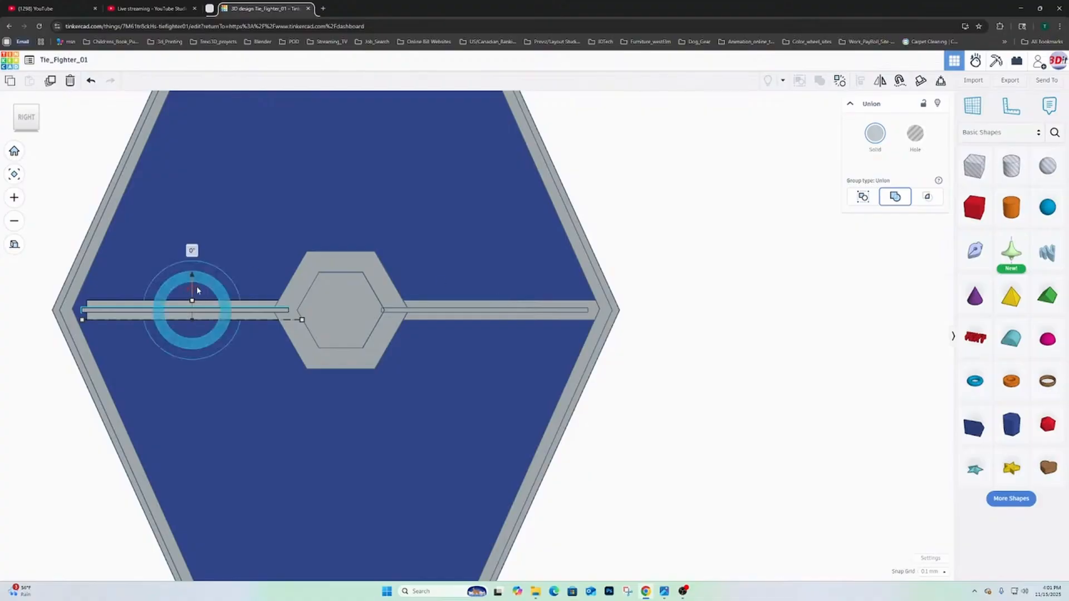
{"action": "left_click_drag", "start_coordinate": [197, 288], "coordinate": [196, 347]}
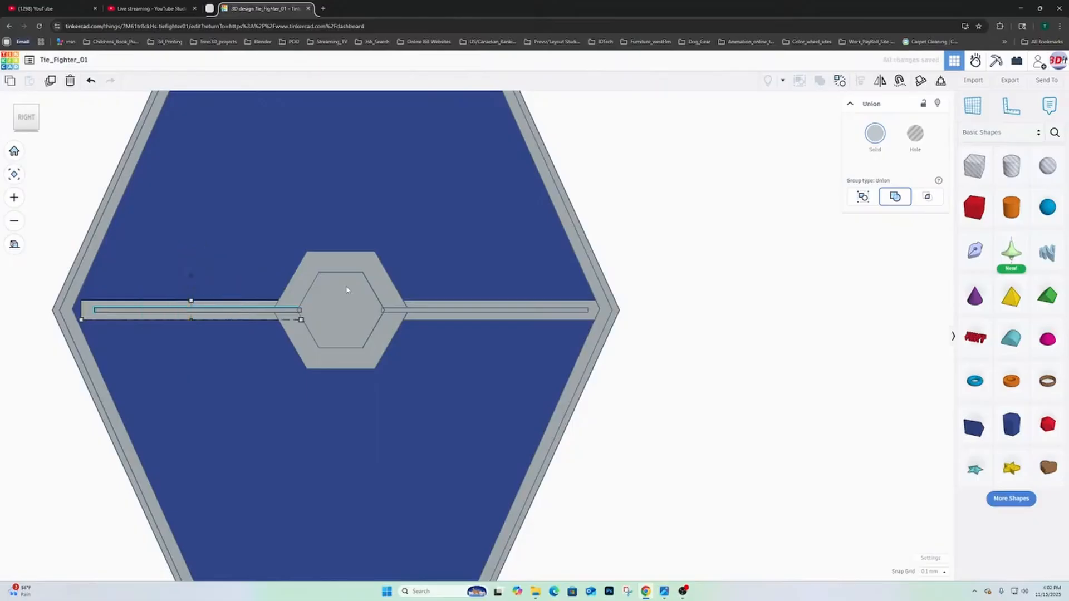
{"action": "key", "text": "Left"}
{"action": "key", "text": "Left"}
{"action": "key", "text": "Left"}
{"action": "key", "text": "Left"}
{"action": "key", "text": "Left"}
{"action": "key", "text": "Left"}
{"action": "key", "text": "Left"}
{"action": "key", "text": "Left"}
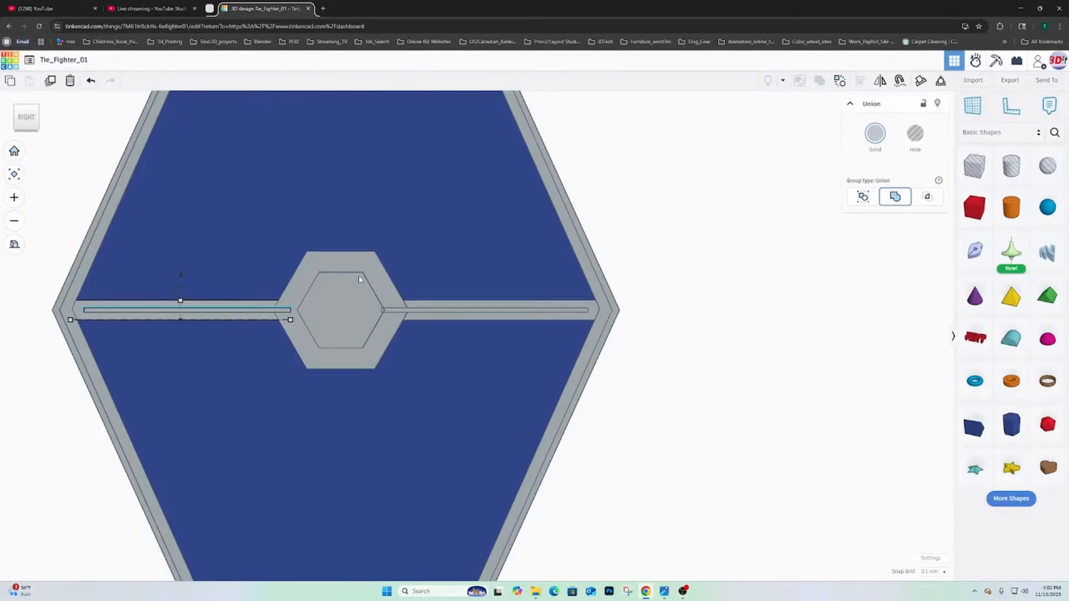
- Select all twelve shapes of the hexagonal wing and its connecting arm, leaving out the round cockpit
{"action": "scroll", "coordinate": [529, 252], "scroll_direction": "down", "scroll_amount": 3}
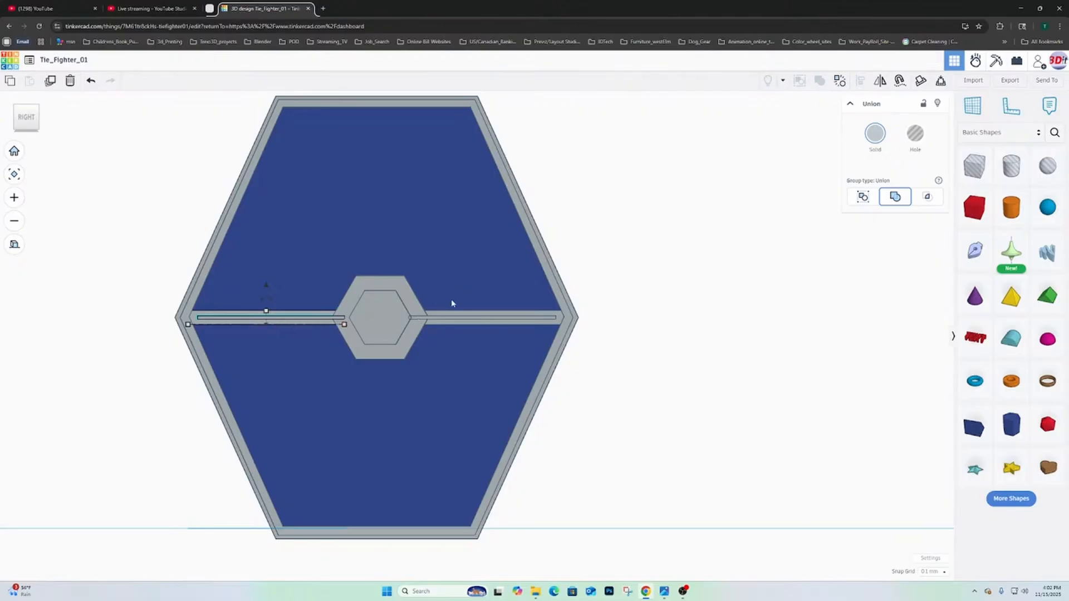
{"action": "scroll", "coordinate": [434, 279], "scroll_direction": "down", "scroll_amount": 2}
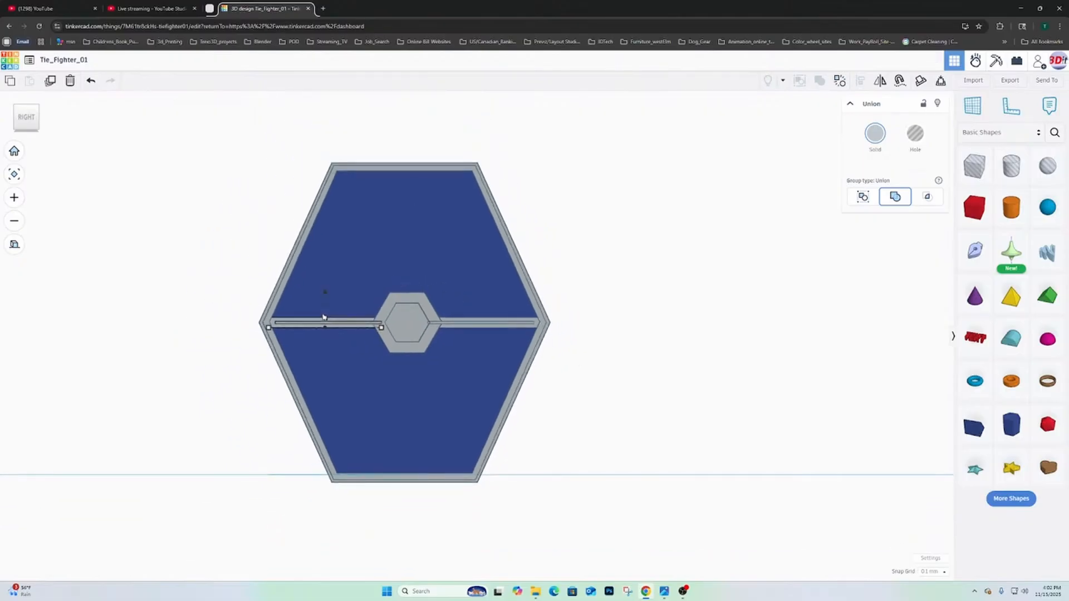
{"action": "scroll", "coordinate": [442, 356], "scroll_direction": "up", "scroll_amount": 4}
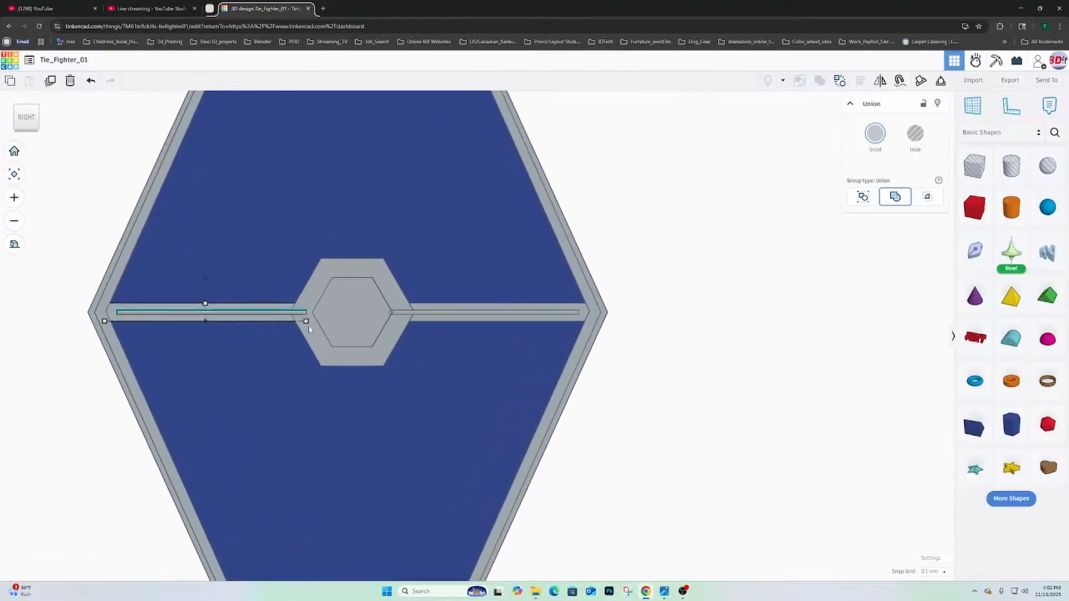
{"action": "scroll", "coordinate": [396, 328], "scroll_direction": "down", "scroll_amount": 3}
{"action": "right_click_drag", "start_coordinate": [341, 332], "coordinate": [487, 268]}
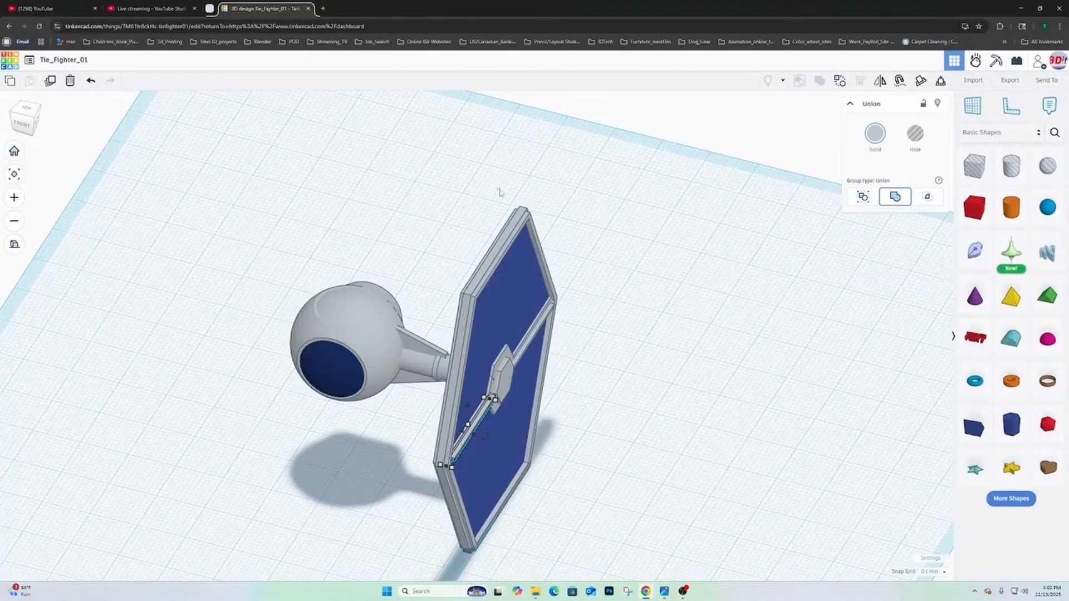
{"action": "left_click_drag", "start_coordinate": [497, 188], "coordinate": [667, 336]}
{"action": "right_click_drag", "start_coordinate": [651, 434], "coordinate": [736, 514]}
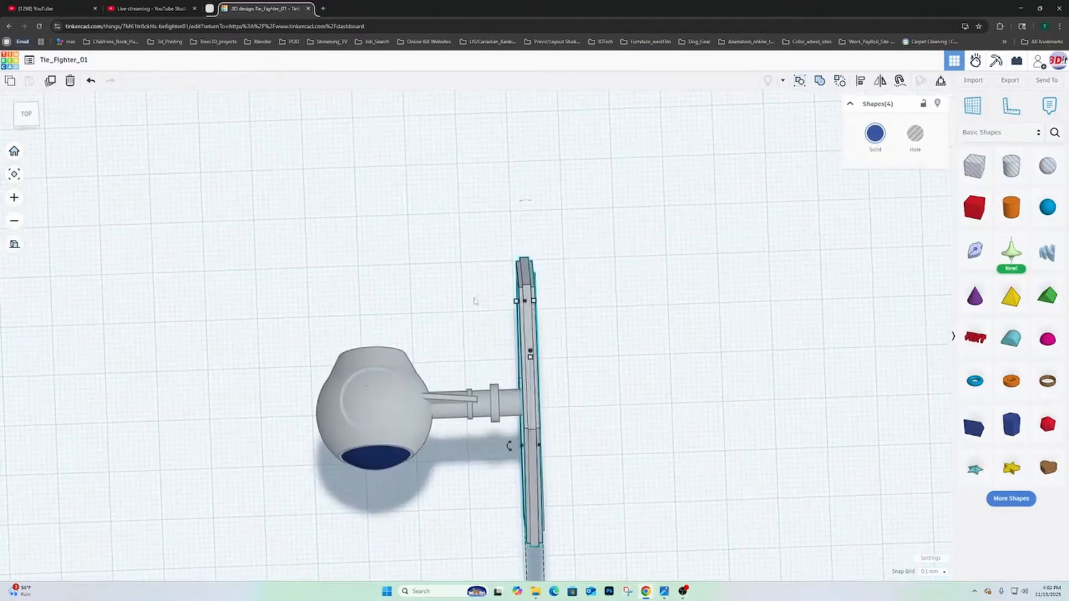
{"action": "left_click_drag", "start_coordinate": [482, 236], "coordinate": [620, 544]}
{"action": "right_click_drag", "start_coordinate": [620, 543], "coordinate": [560, 399]}
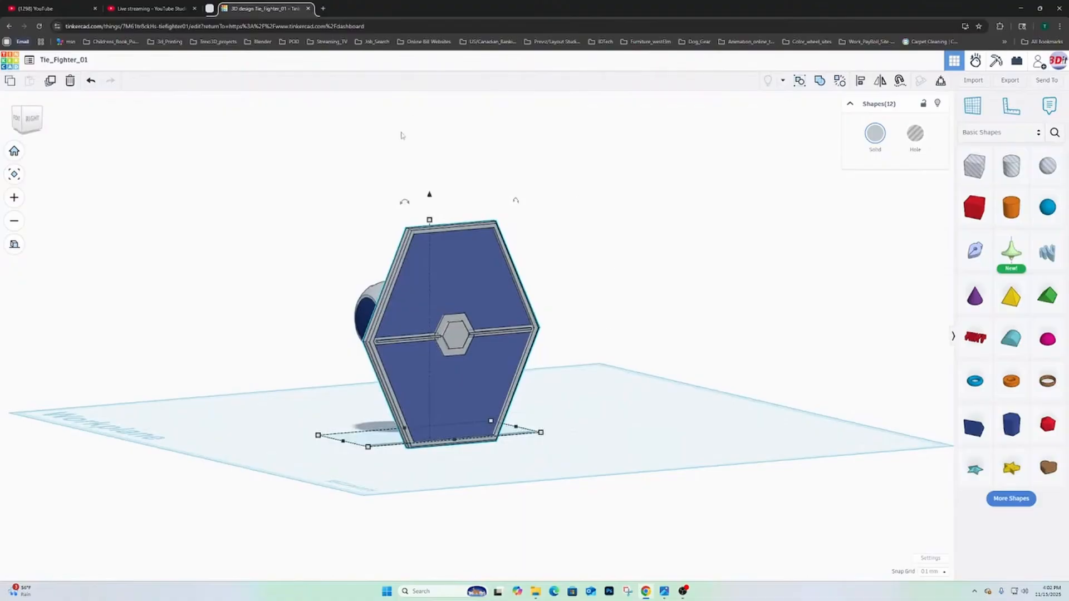
- Try aligning the twelve selected shapes on their vertical centre, and undo that alignment
{"action": "left_click", "coordinate": [862, 83]}
{"action": "right_click_drag", "start_coordinate": [601, 298], "coordinate": [549, 317]}
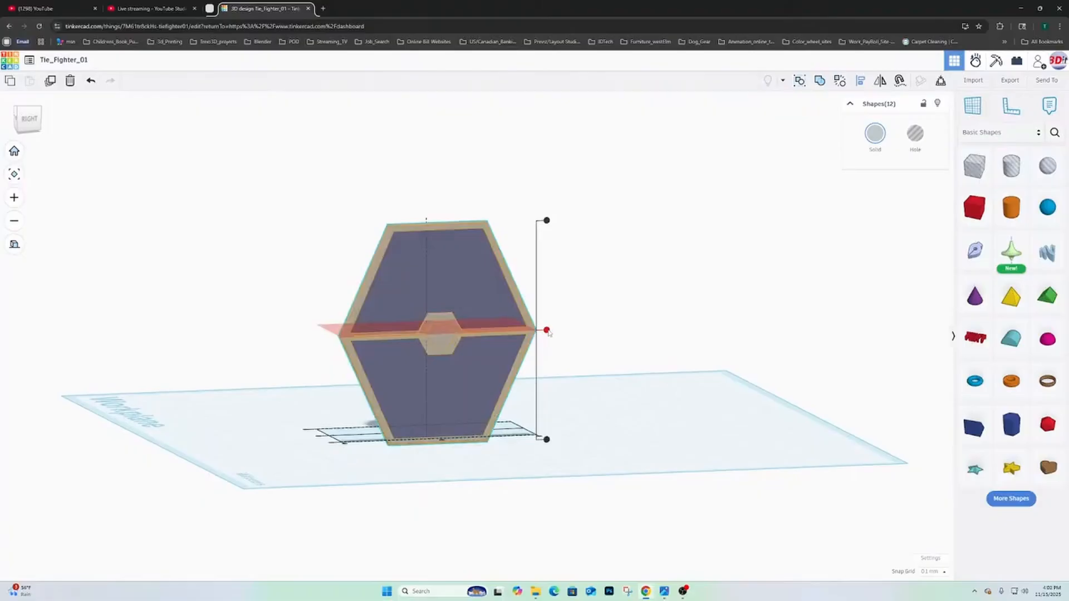
{"action": "left_click", "coordinate": [547, 330]}
{"action": "right_click_drag", "start_coordinate": [608, 301], "coordinate": [620, 329]}
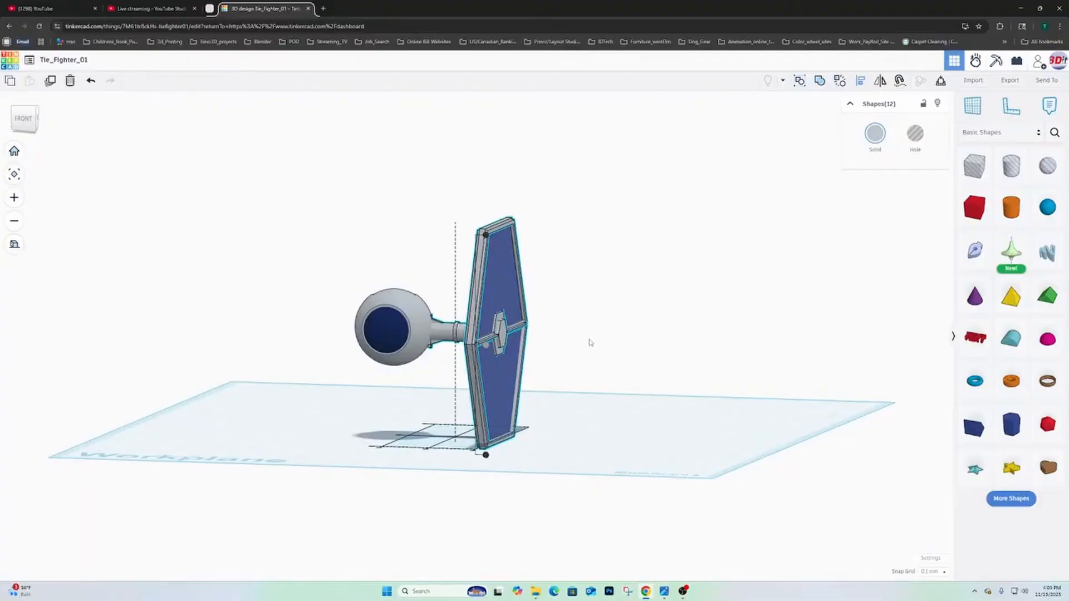
{"action": "key", "text": "ctrl+z"}
- Try aligning all twelve shapes, spokes included, on their front-to-back centre, and undo the alignment
{"action": "right_click_drag", "start_coordinate": [516, 355], "coordinate": [501, 466]}
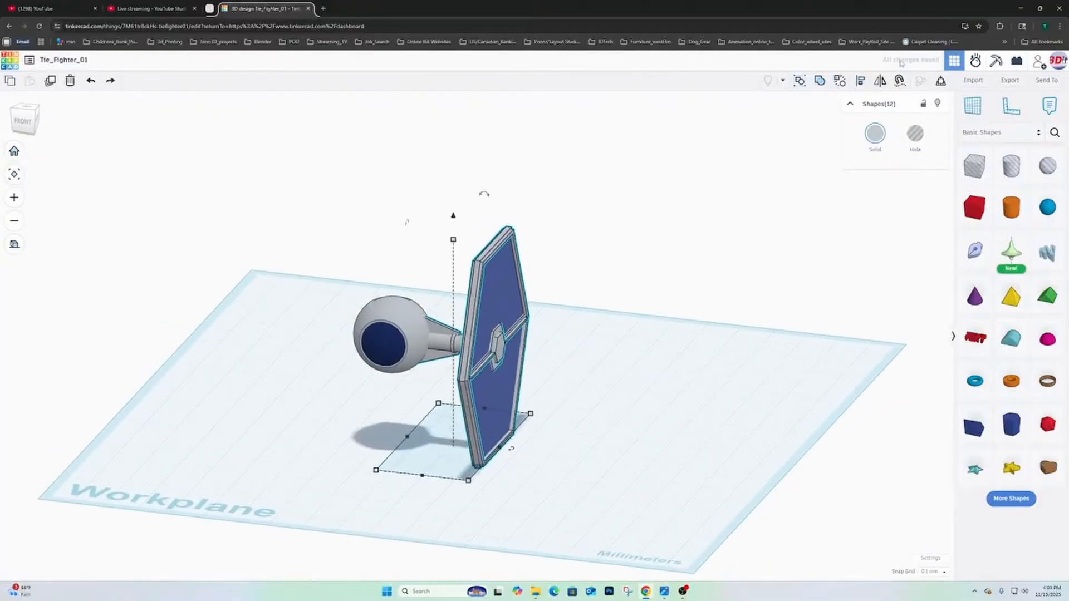
{"action": "left_click", "coordinate": [860, 81]}
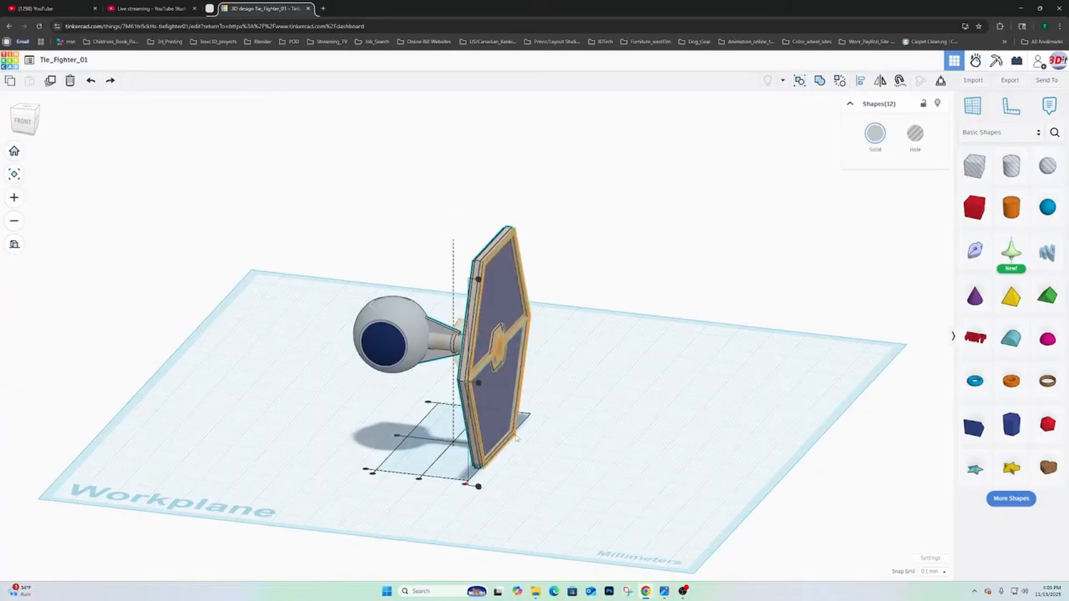
{"action": "right_click_drag", "start_coordinate": [553, 435], "coordinate": [572, 462]}
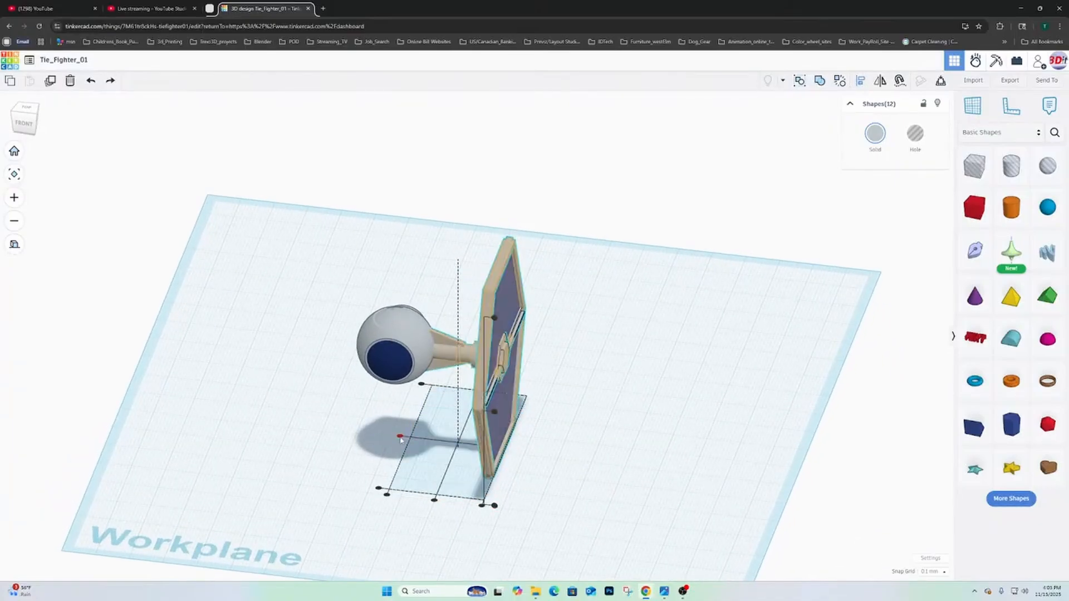
{"action": "left_click", "coordinate": [400, 437]}
{"action": "right_click_drag", "start_coordinate": [399, 437], "coordinate": [491, 368]}
{"action": "left_click", "coordinate": [491, 368]}
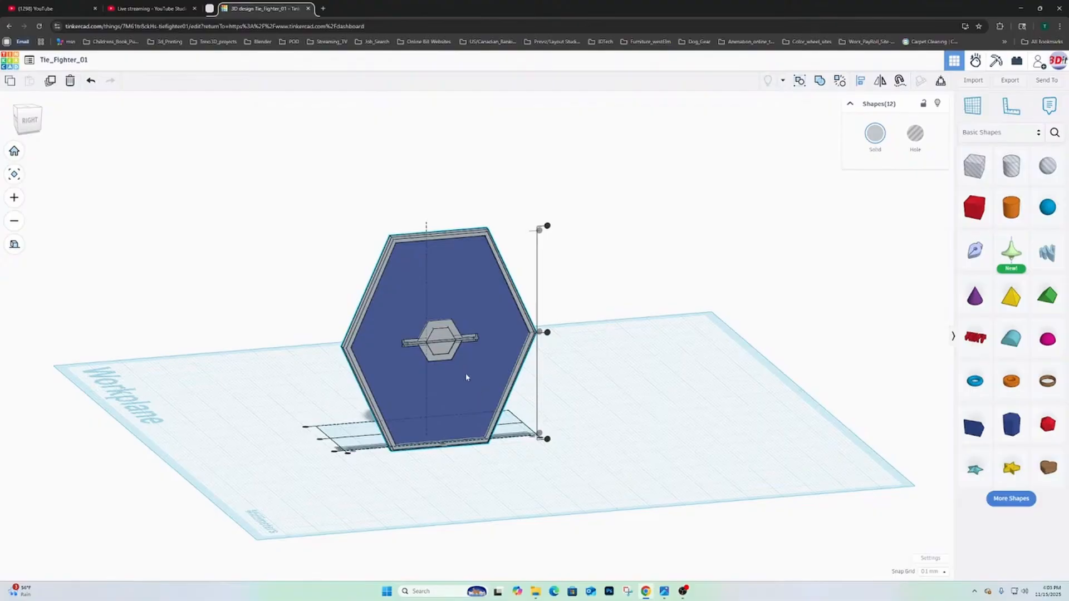
{"action": "left_click", "coordinate": [91, 80]}
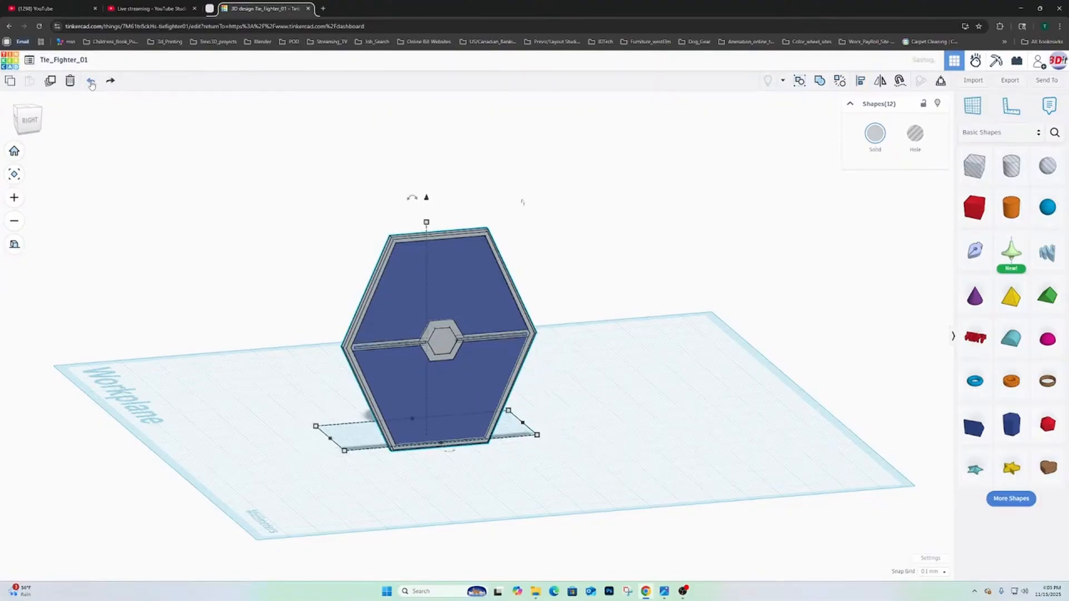
- Remove the two spokes from the selection, align the remaining ten shapes on their front-to-back centre, and clear the selection
{"action": "scroll", "coordinate": [448, 308], "scroll_direction": "up", "scroll_amount": 1}
{"action": "scroll", "coordinate": [448, 307], "scroll_direction": "up", "scroll_amount": 6}
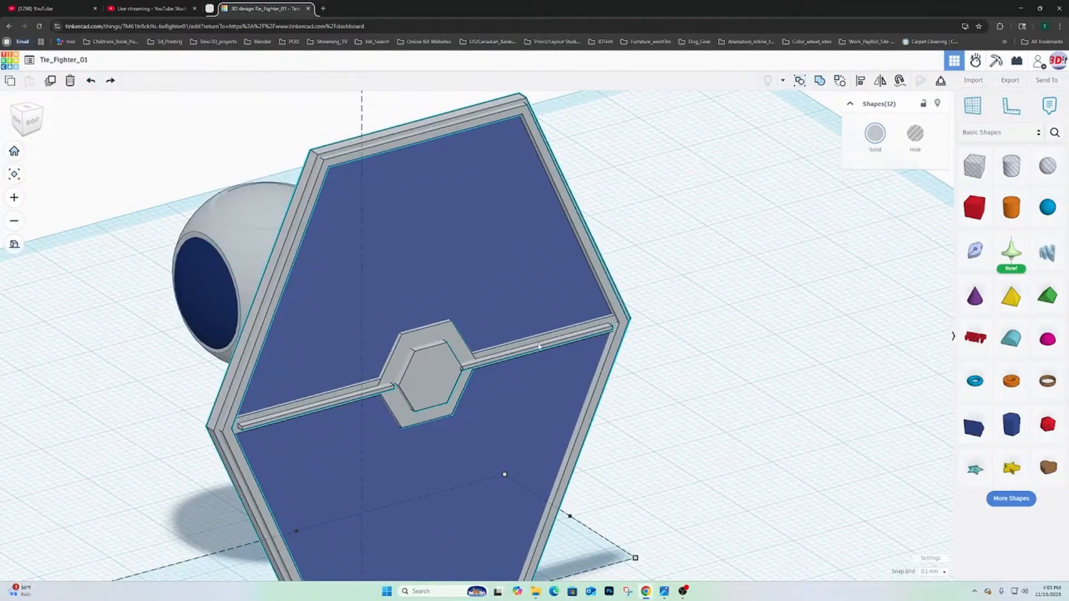
{"action": "left_click", "coordinate": [538, 346], "text": "shift"}
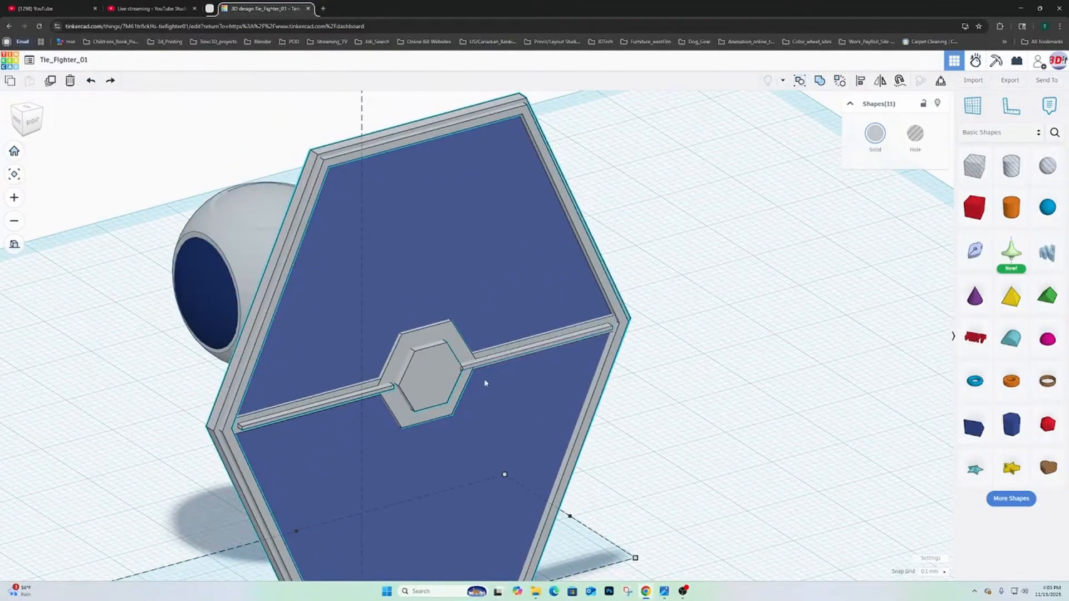
{"action": "left_click", "coordinate": [334, 399], "text": "shift"}
{"action": "scroll", "coordinate": [419, 405], "scroll_direction": "down", "scroll_amount": 5}
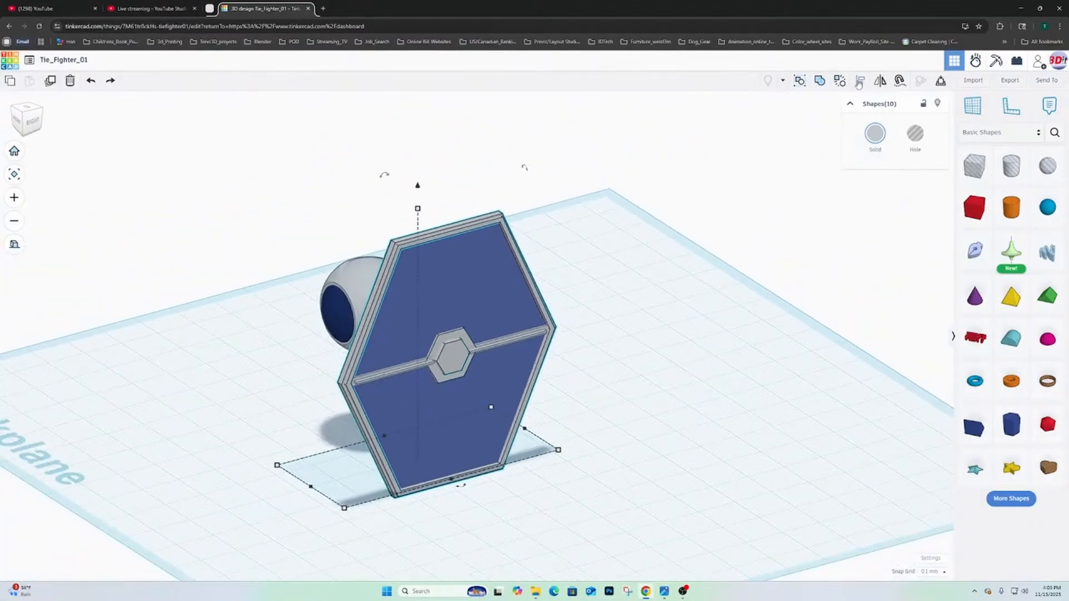
{"action": "left_click", "coordinate": [860, 80]}
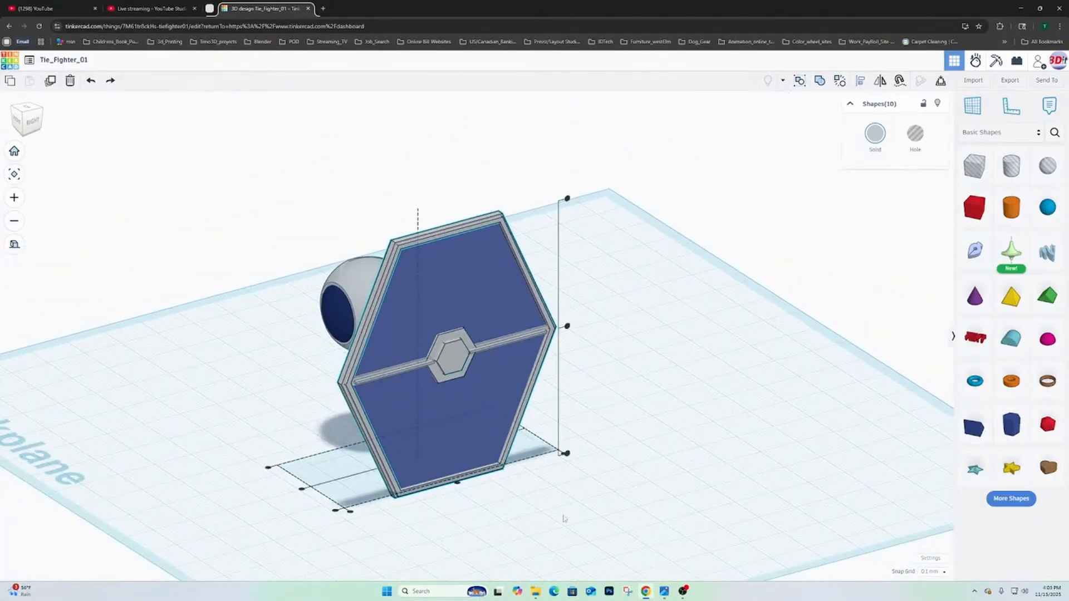
{"action": "left_click", "coordinate": [457, 485]}
{"action": "right_click_drag", "start_coordinate": [456, 485], "coordinate": [363, 420]}
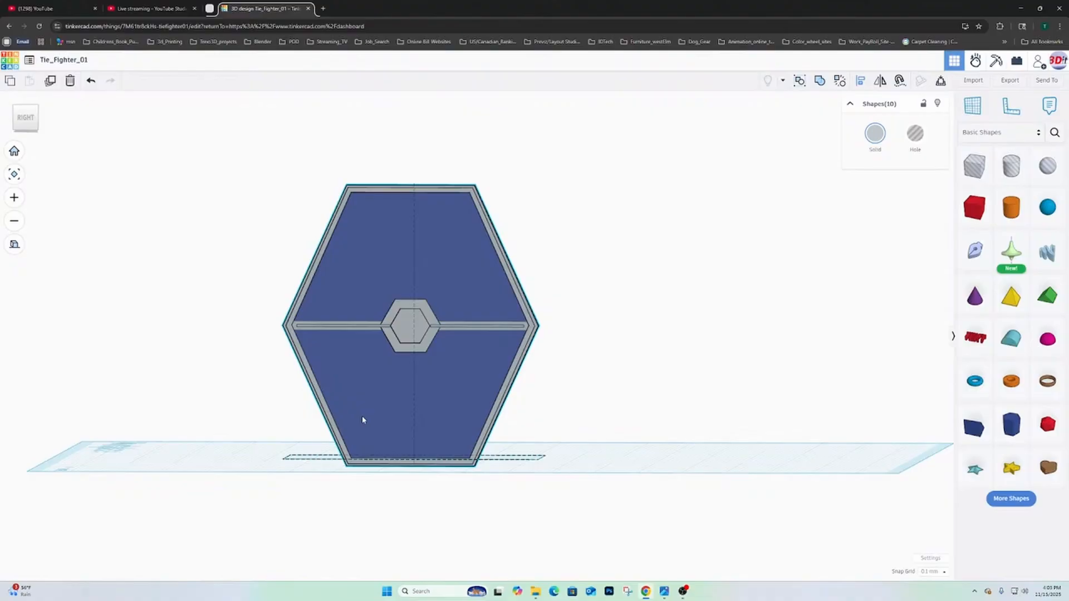
{"action": "right_click_drag", "start_coordinate": [492, 423], "coordinate": [703, 415]}
{"action": "left_click", "coordinate": [720, 267]}
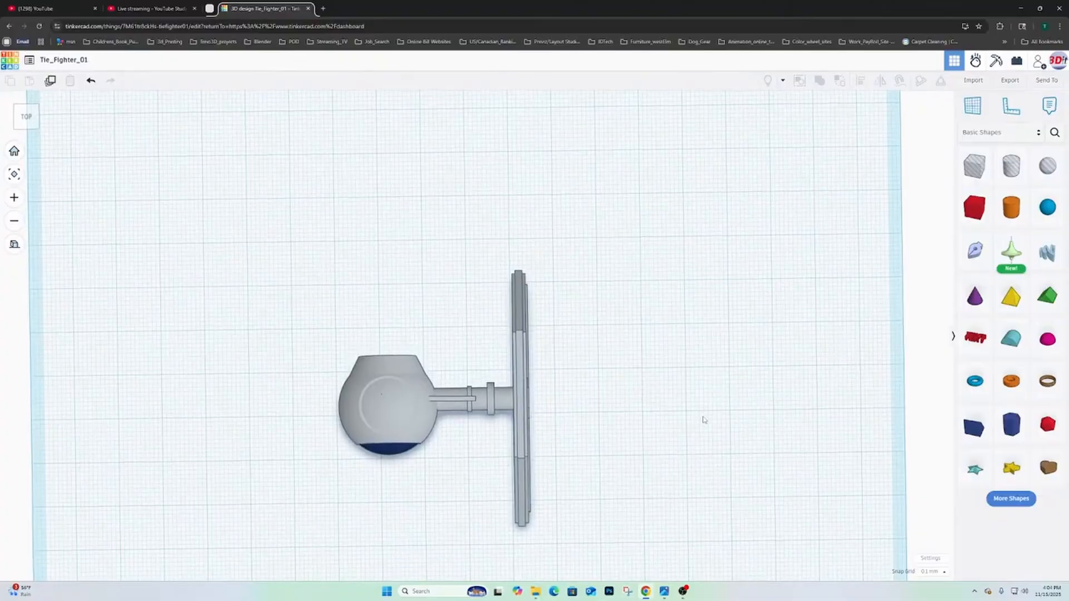
- Duplicate the horizontal spoke on the rear side of the hub and raise the copy 9.6 mm
{"action": "right_click_drag", "start_coordinate": [703, 415], "coordinate": [492, 264]}
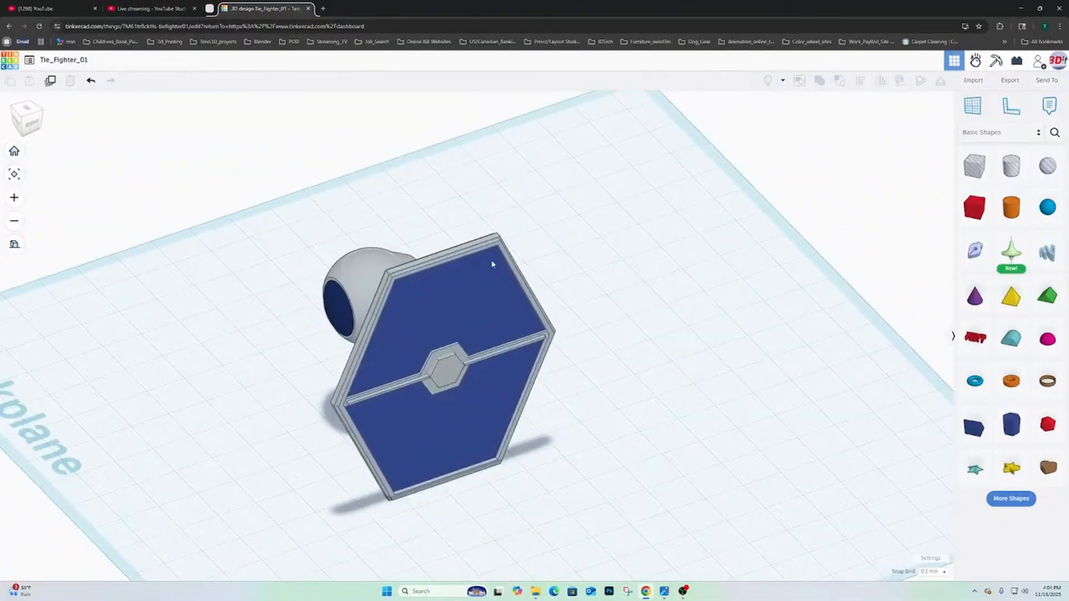
{"action": "right_click_drag", "start_coordinate": [588, 353], "coordinate": [476, 307]}
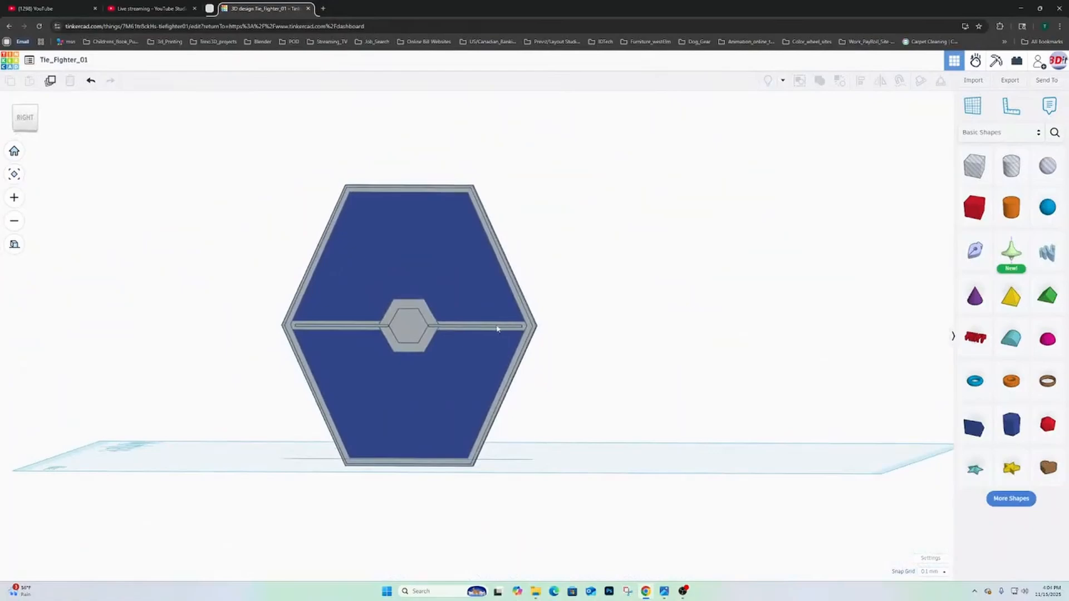
{"action": "scroll", "coordinate": [489, 329], "scroll_direction": "up", "scroll_amount": 5}
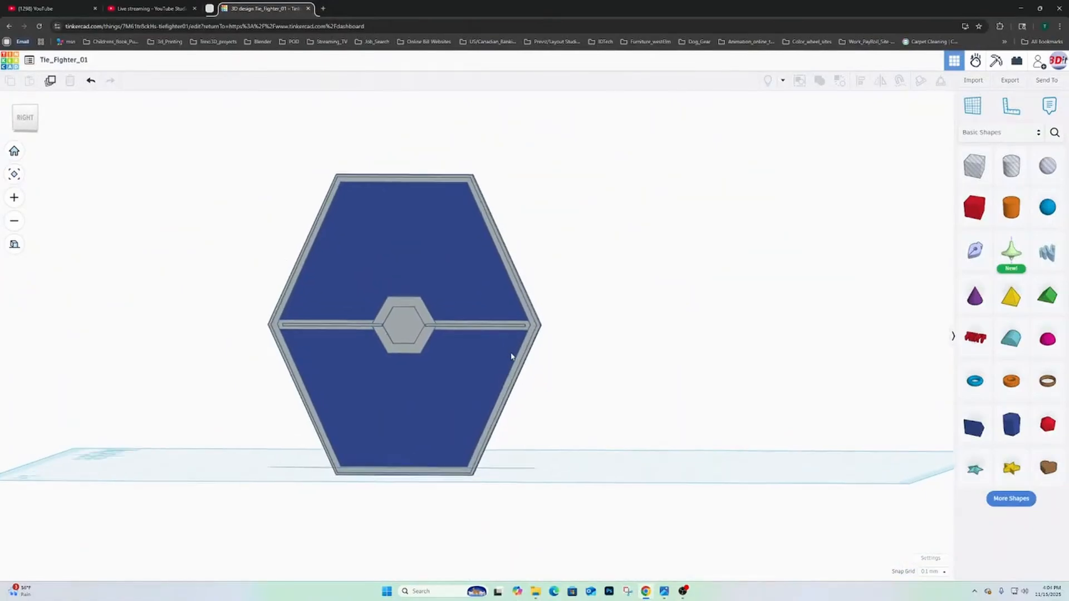
{"action": "left_click", "coordinate": [481, 329]}
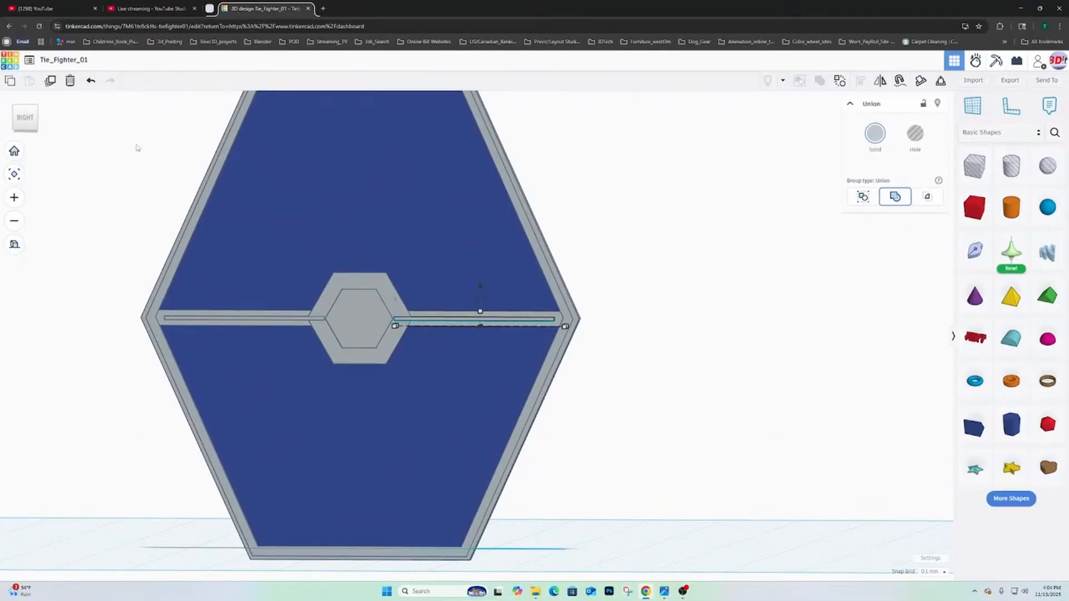
{"action": "left_click", "coordinate": [50, 82]}
{"action": "left_click_drag", "start_coordinate": [480, 290], "coordinate": [479, 219]}
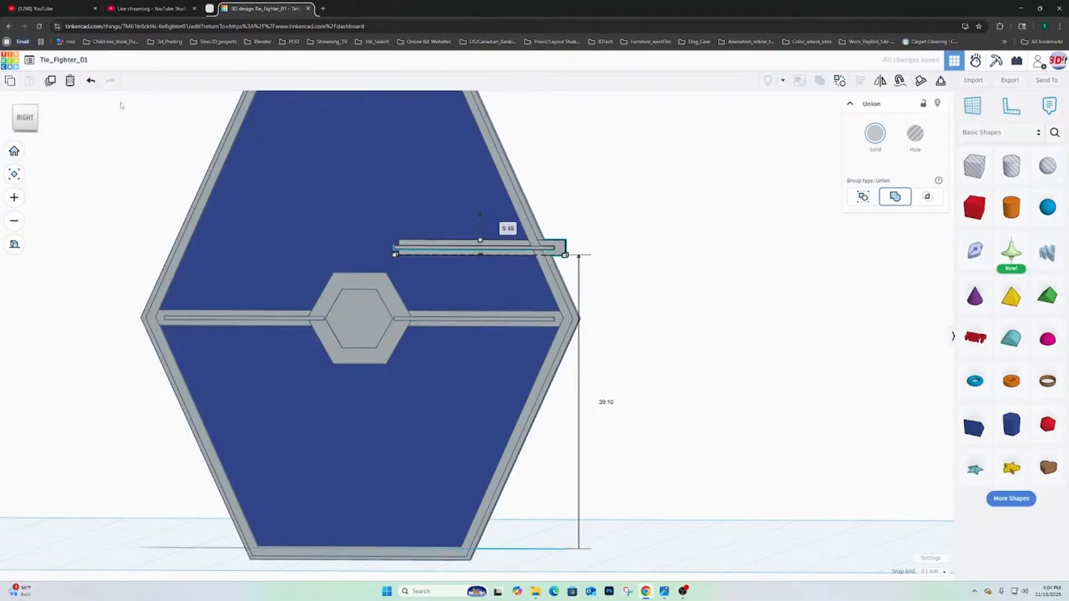
- Lengthen the raised spoke copy from its hub-side end and rotate it in the wing's plane into a steep diagonal
{"action": "right_click_drag", "start_coordinate": [613, 195], "coordinate": [637, 269]}
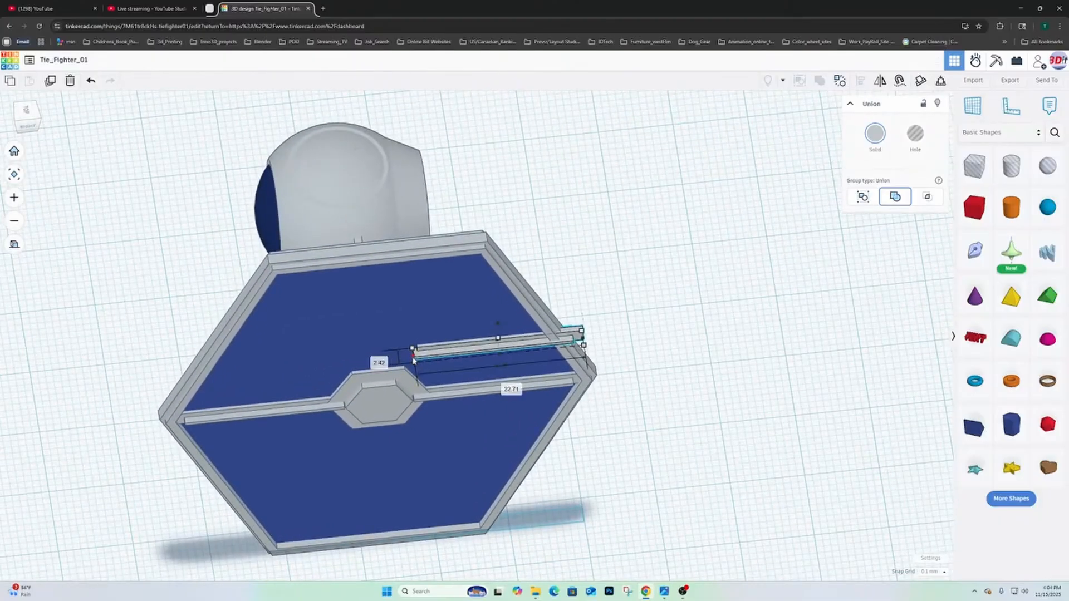
{"action": "left_click_drag", "start_coordinate": [414, 360], "coordinate": [347, 376]}
{"action": "right_click_drag", "start_coordinate": [651, 331], "coordinate": [584, 262]}
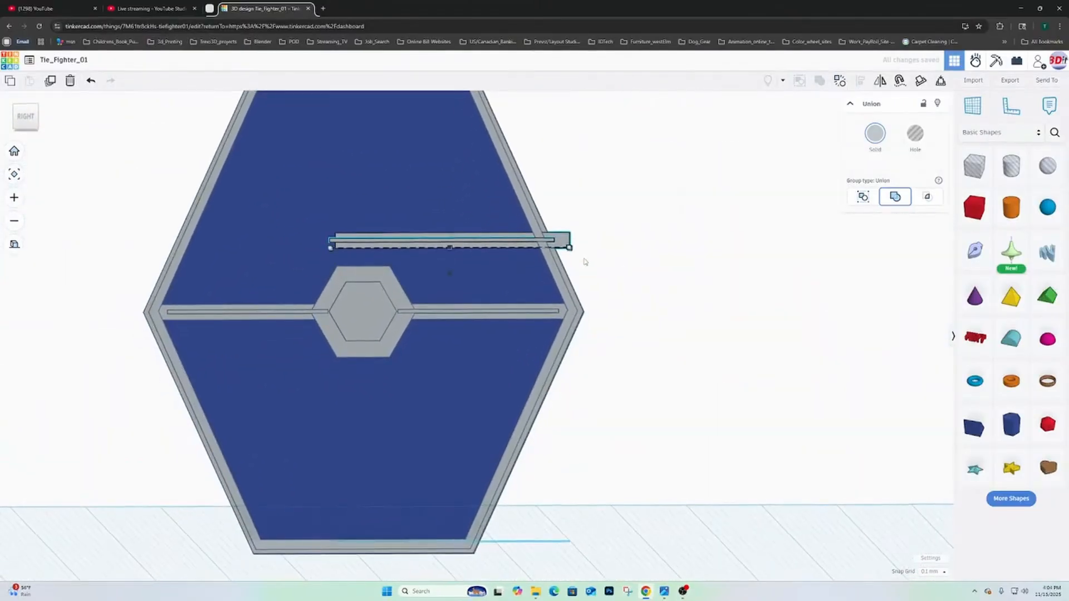
{"action": "scroll", "coordinate": [585, 261], "scroll_direction": "down", "scroll_amount": 3}
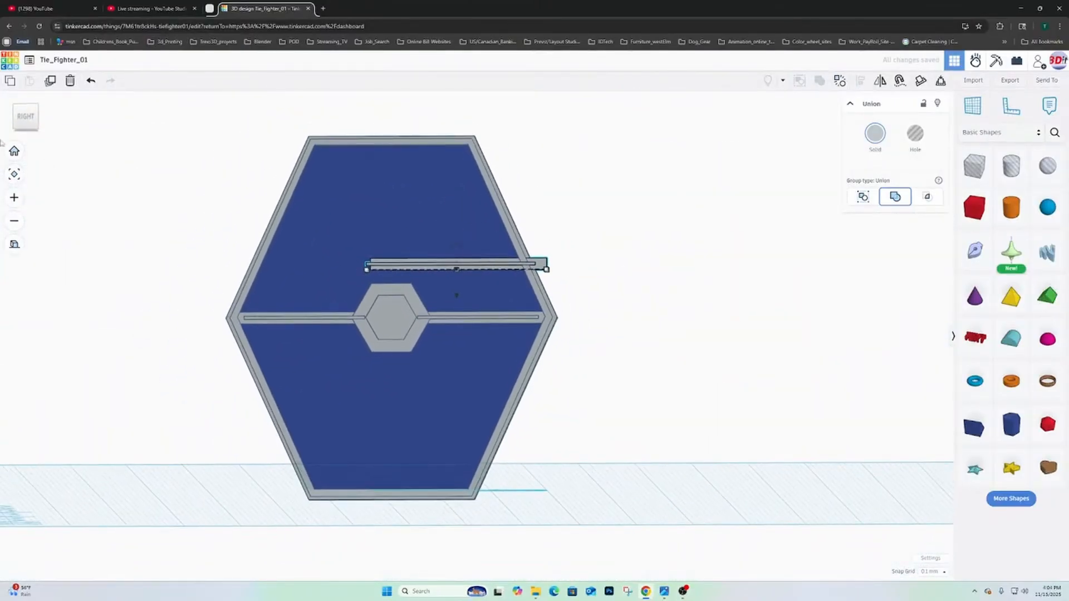
{"action": "left_click", "coordinate": [26, 116]}
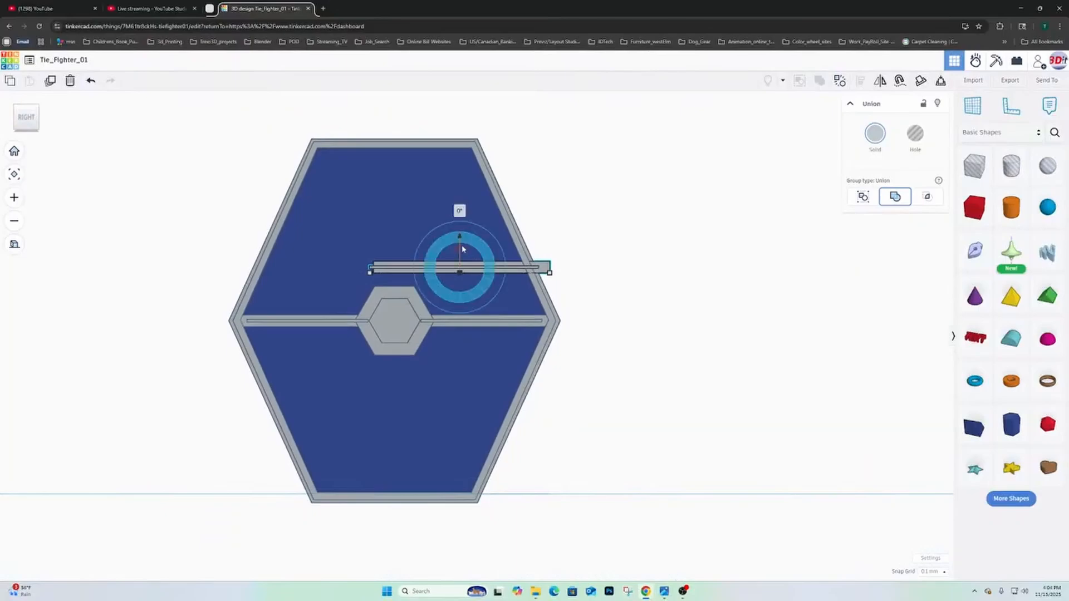
{"action": "left_click_drag", "start_coordinate": [462, 248], "coordinate": [439, 253]}
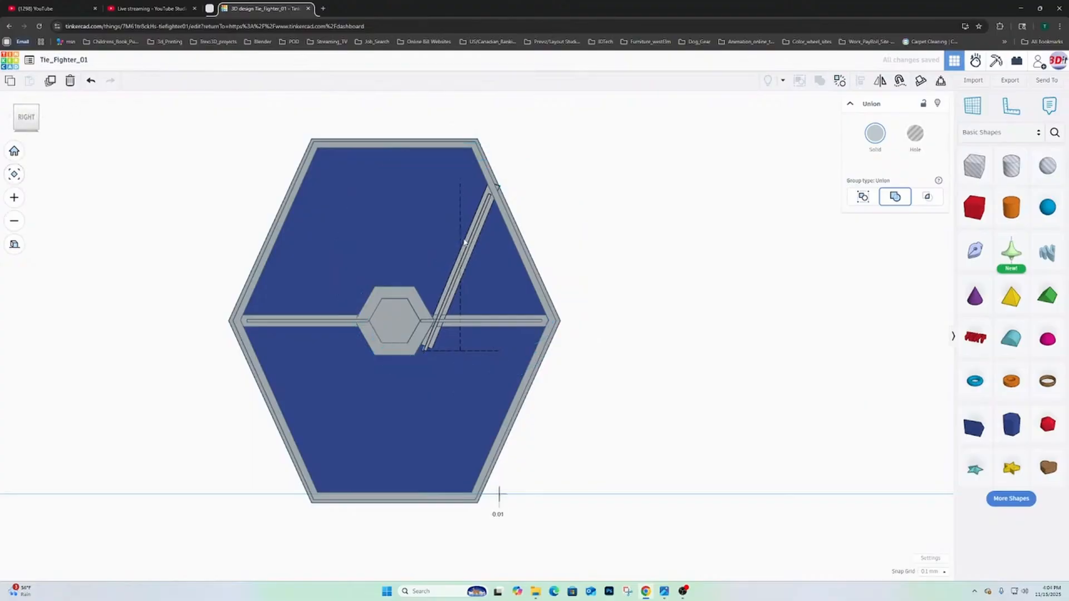
- Raise the diagonal spoke about 10 mm and nudge it sideways toward the line between the hub and the frame's upper rear corner
{"action": "left_click_drag", "start_coordinate": [463, 161], "coordinate": [460, 99]}
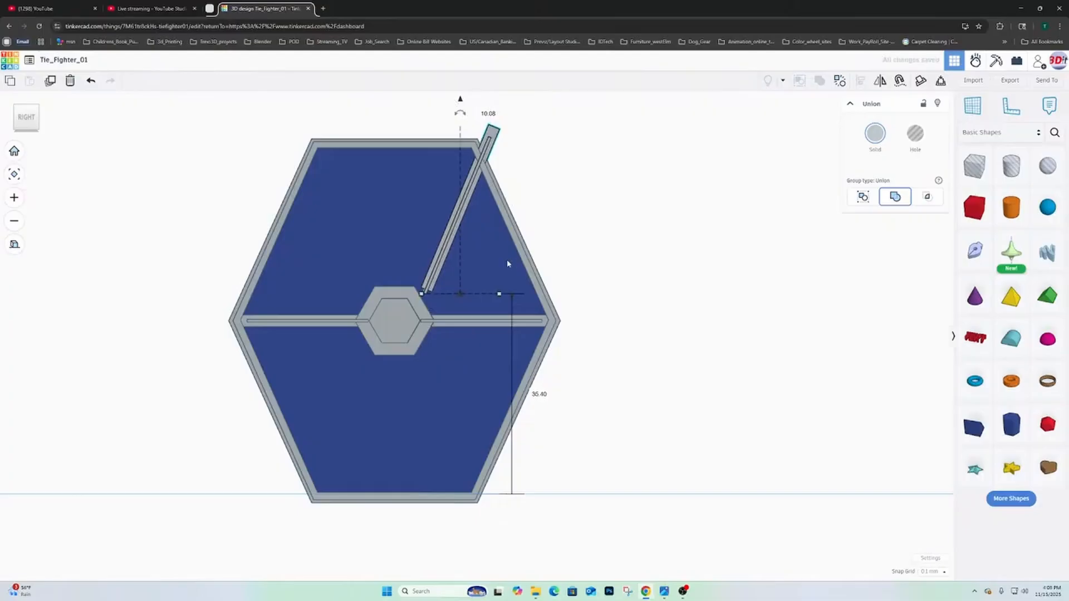
{"action": "key", "text": "Left"}
{"action": "key", "text": "Left"}
{"action": "key", "text": "Left"}
{"action": "key", "text": "Left"}
{"action": "key", "text": "Left"}
{"action": "key", "text": "Left"}
{"action": "key", "text": "Left"}
{"action": "key", "text": "Left"}
{"action": "key", "text": "Left"}
{"action": "key", "text": "Left"}
{"action": "key", "text": "Left"}
{"action": "key", "text": "Left"}
{"action": "key", "text": "Left"}
{"action": "key", "text": "Left"}
{"action": "key", "text": "Left"}
{"action": "key", "text": "Left"}
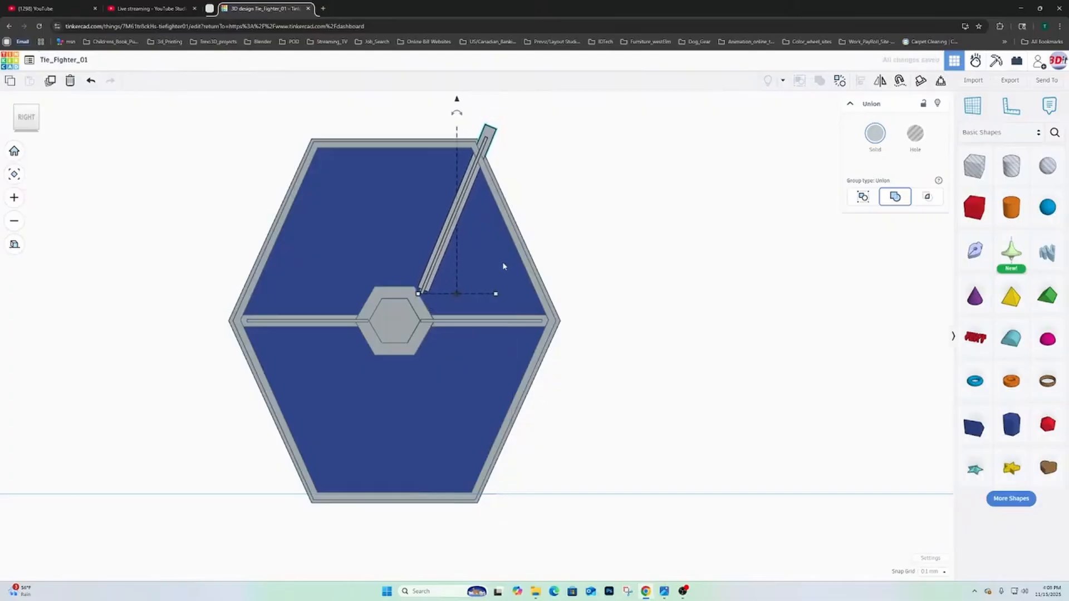
{"action": "key", "text": "Left"}
{"action": "key", "text": "Left"}
{"action": "key", "text": "Left"}
{"action": "key", "text": "Left"}
{"action": "key", "text": "Left"}
{"action": "key", "text": "Left"}
{"action": "key", "text": "Left"}
{"action": "key", "text": "Left"}
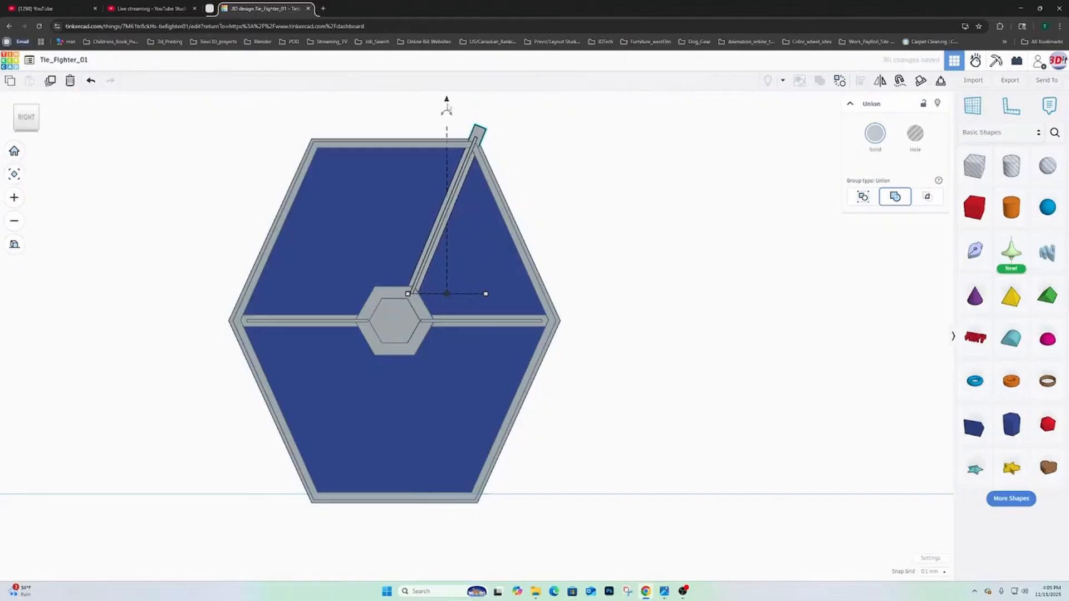
- Fine-tune the diagonal spoke by lowering it 1.2 mm, nudging it toward the hub's centre, and lowering it another 1.8 mm
{"action": "left_click_drag", "start_coordinate": [446, 101], "coordinate": [446, 107]}
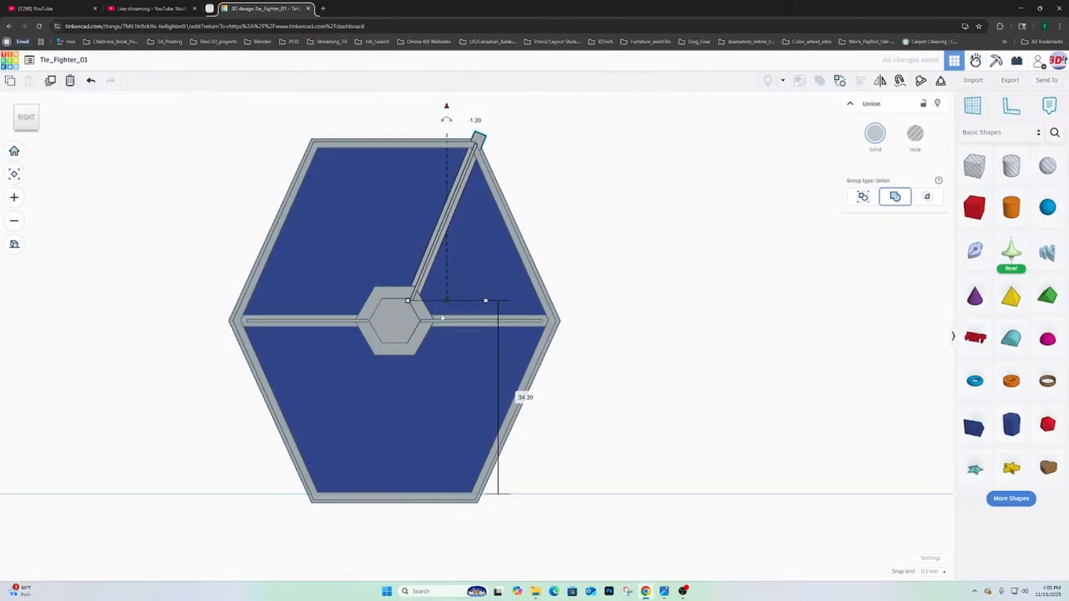
{"action": "key", "text": "Left"}
{"action": "key", "text": "Left"}
{"action": "key", "text": "Left"}
{"action": "key", "text": "Left"}
{"action": "key", "text": "Left"}
{"action": "key", "text": "Left"}
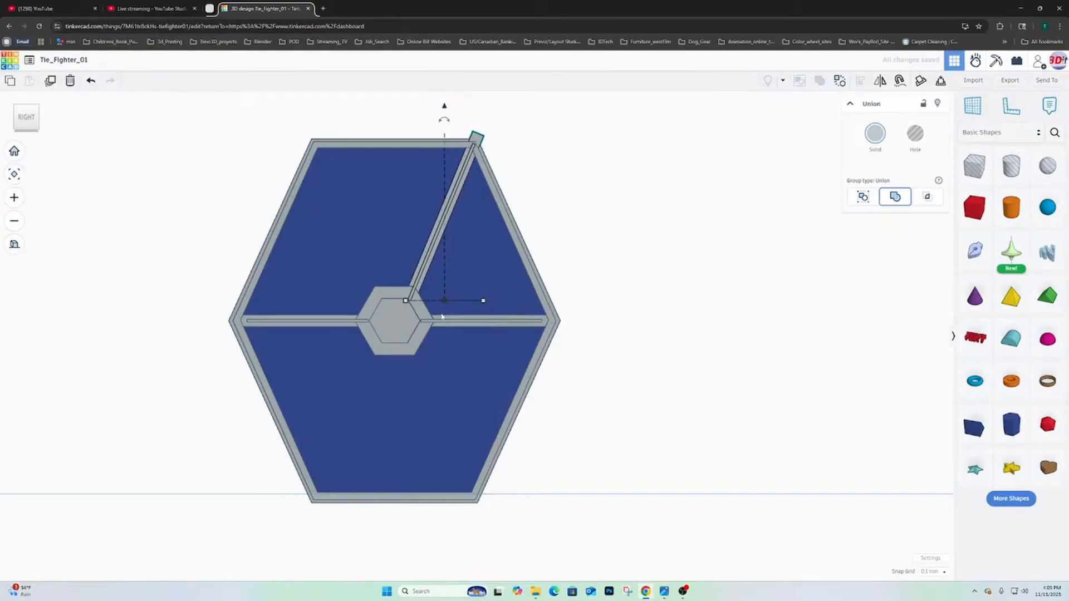
{"action": "key", "text": "Left"}
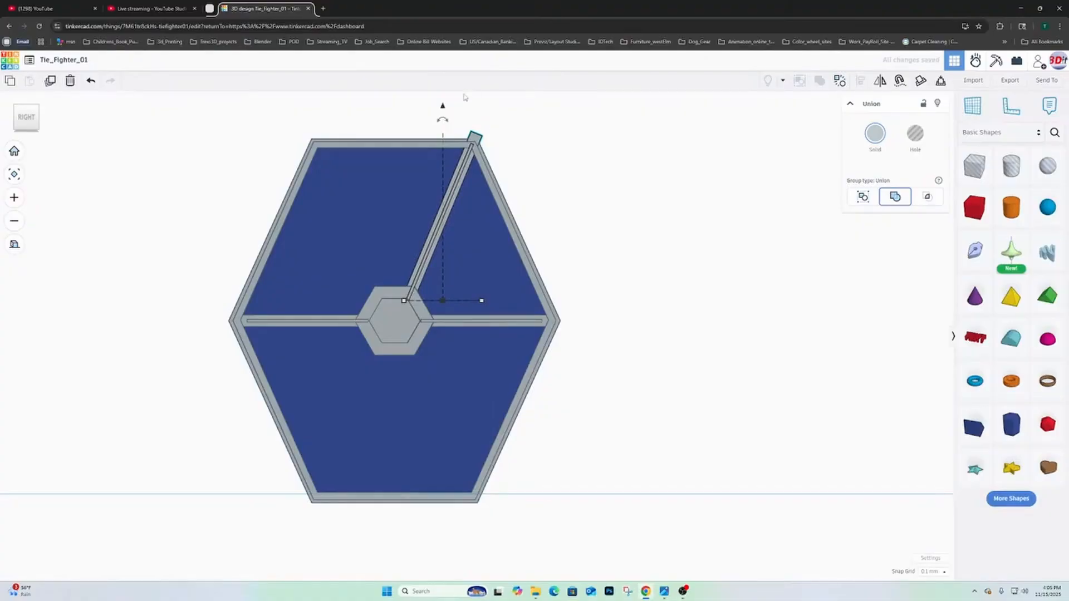
{"action": "left_click_drag", "start_coordinate": [443, 107], "coordinate": [443, 116]}
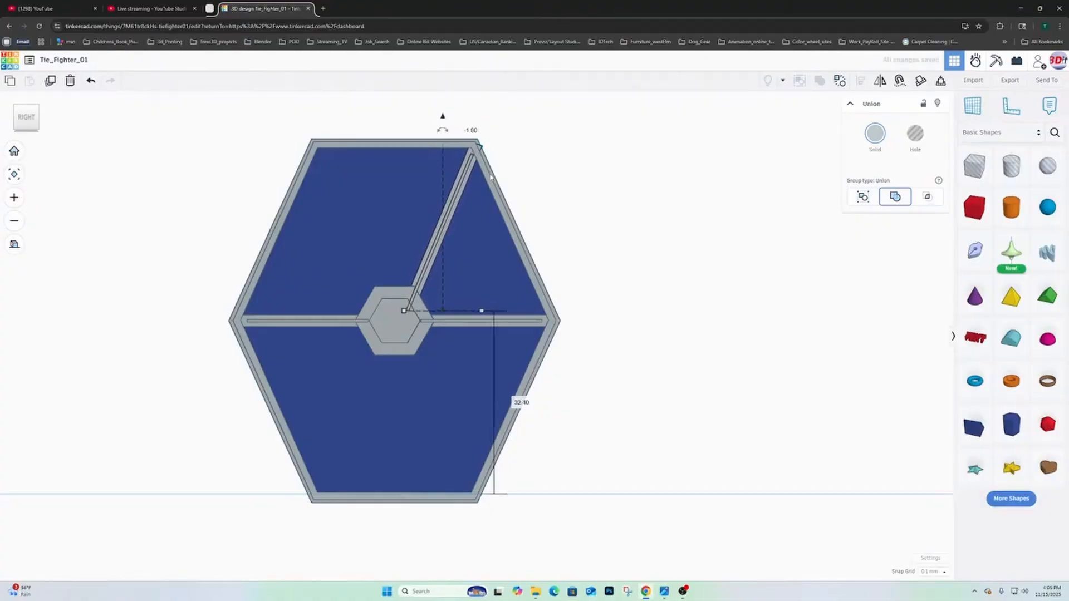
- Nudge the diagonal spoke slightly toward the front so it lines up between the hub and the frame's upper rear corner
{"action": "key", "text": "Left"}
{"action": "key", "text": "Left"}
{"action": "key", "text": "Left"}
{"action": "key", "text": "Left"}
{"action": "key", "text": "Left"}
{"action": "key", "text": "Left"}
{"action": "key", "text": "Left"}
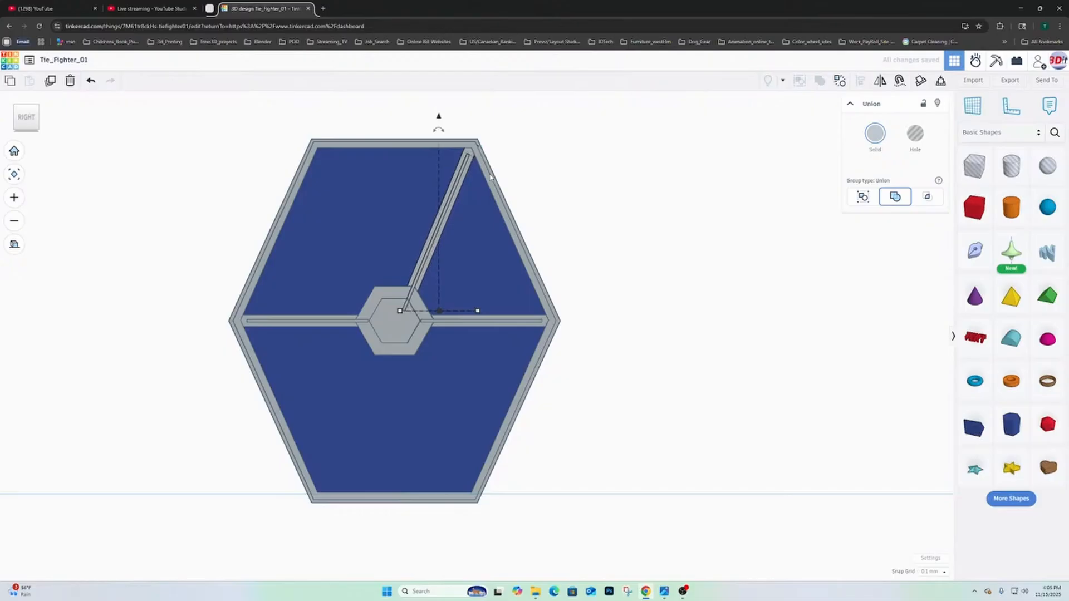
{"action": "key", "text": "Left"}
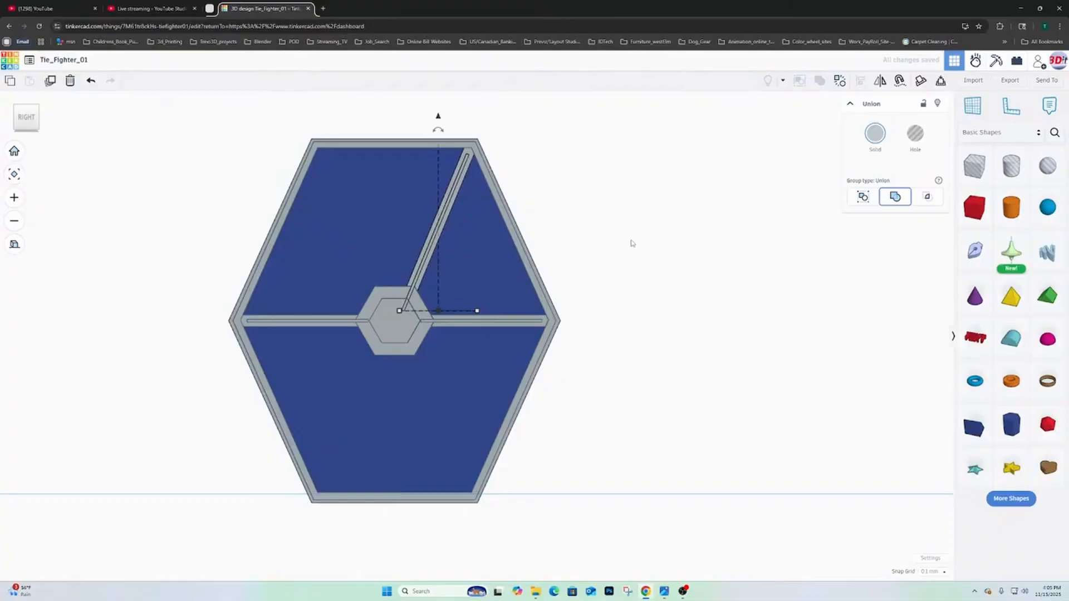
{"action": "right_click_drag", "start_coordinate": [643, 245], "coordinate": [376, 298]}
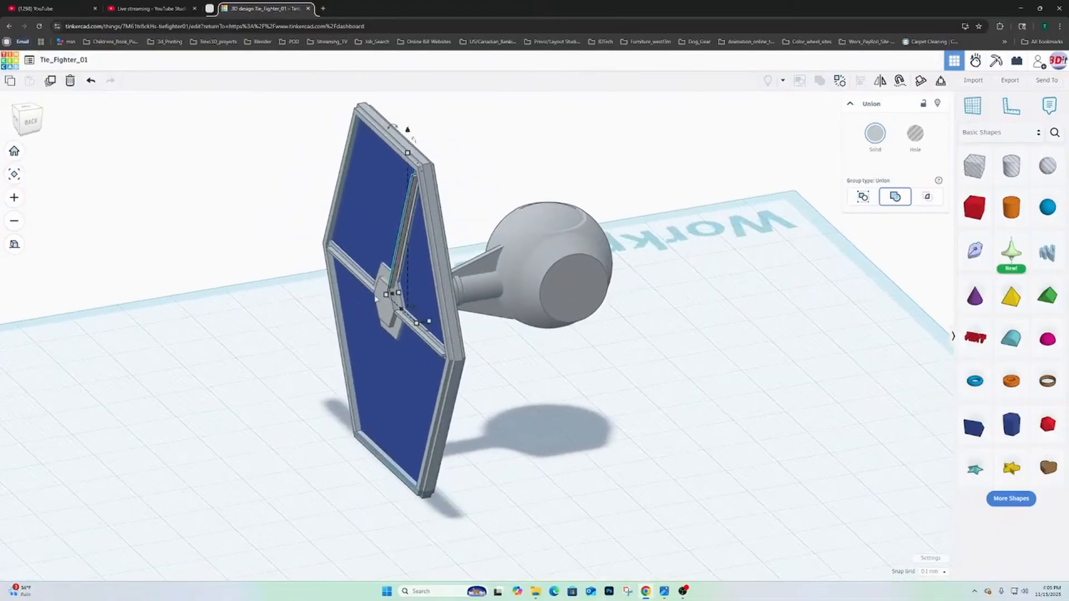
{"action": "scroll", "coordinate": [378, 298], "scroll_direction": "up", "scroll_amount": 4}
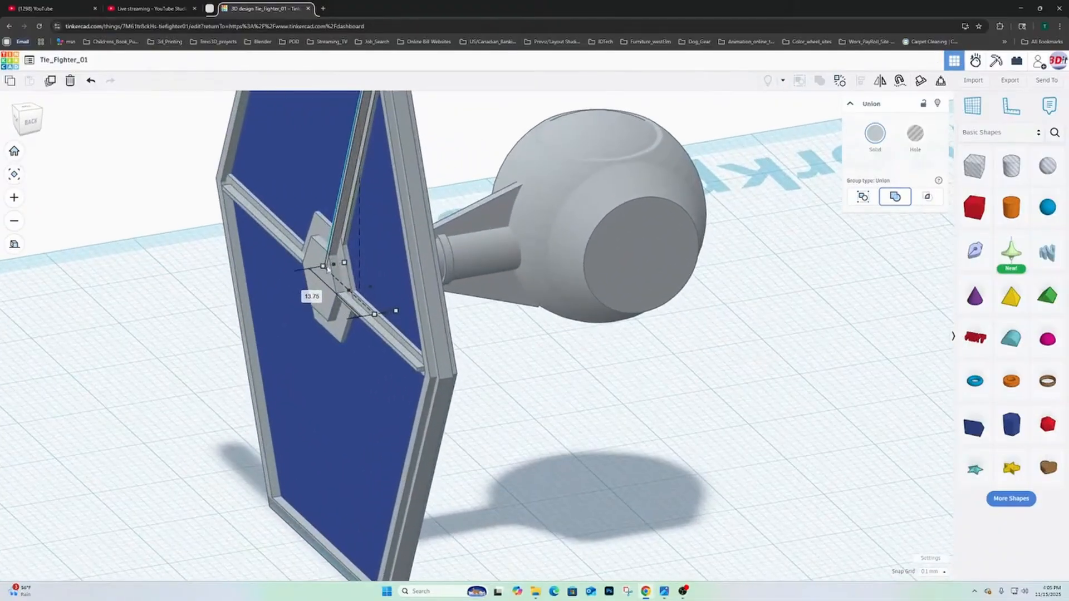
{"action": "right_click_drag", "start_coordinate": [320, 273], "coordinate": [532, 244]}
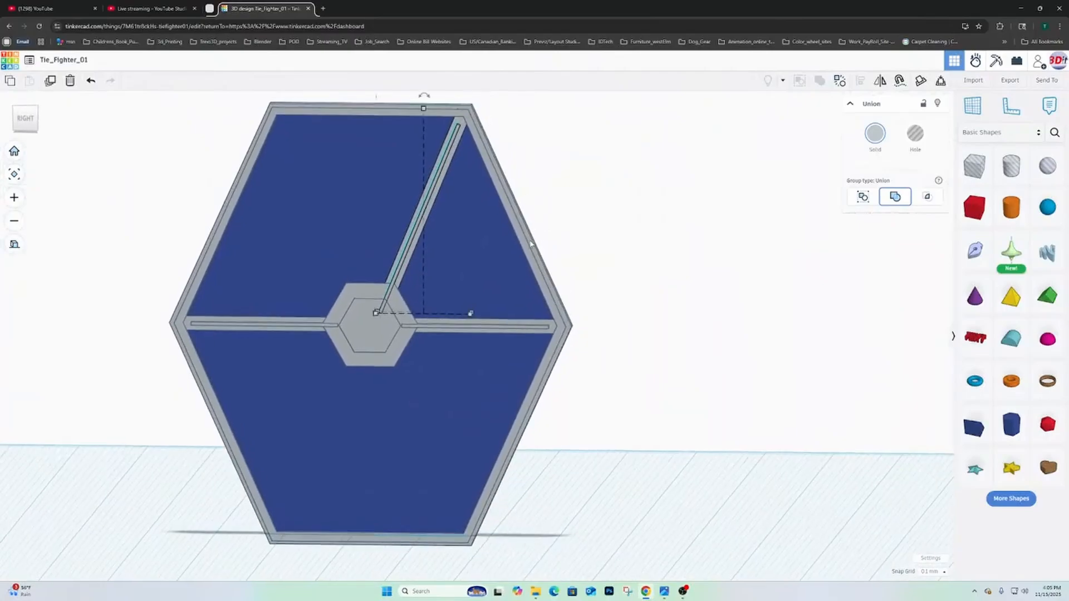
{"action": "scroll", "coordinate": [494, 219], "scroll_direction": "down", "scroll_amount": 2}
{"action": "mouse_move", "coordinate": [507, 209]}
{"action": "right_mouse_down"}
{"action": "mouse_move", "coordinate": [495, 220]}
{"action": "mouse_move", "coordinate": [511, 217]}
{"action": "right_mouse_up"}
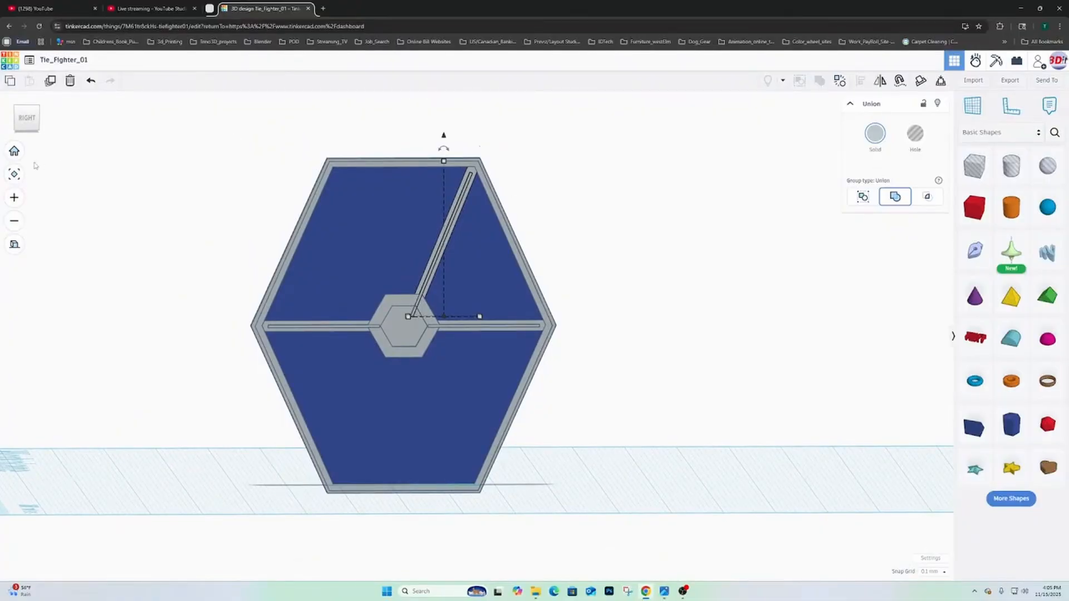
{"action": "left_click", "coordinate": [28, 118]}
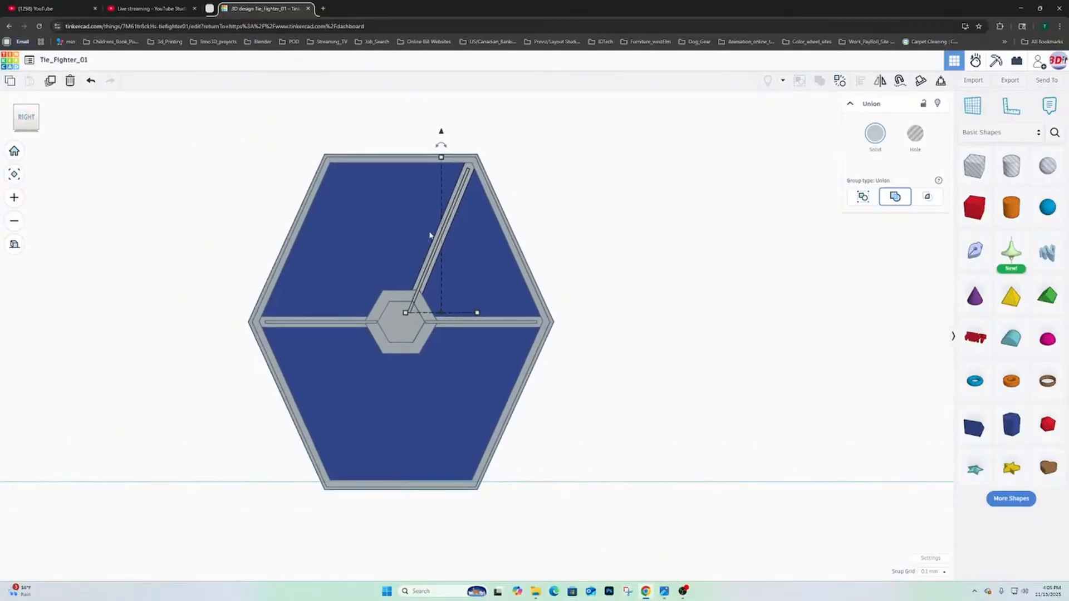
{"action": "left_click", "coordinate": [51, 81]}
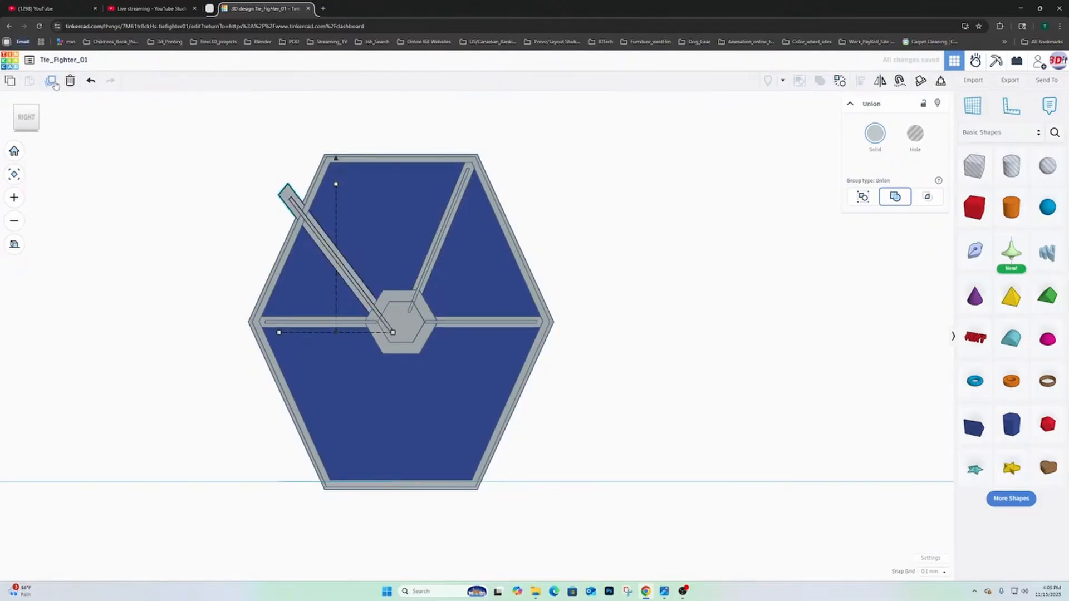
{"action": "key", "text": "Delete"}
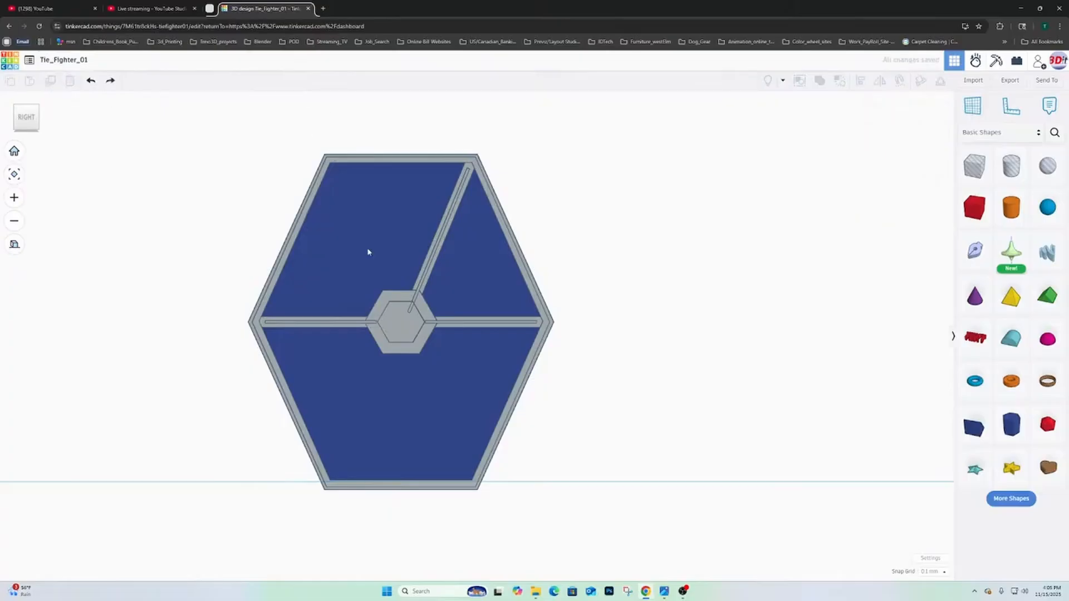
- Duplicate the upper rear diagonal spoke and lower the copy 32.9 mm
{"action": "left_click", "coordinate": [457, 208]}
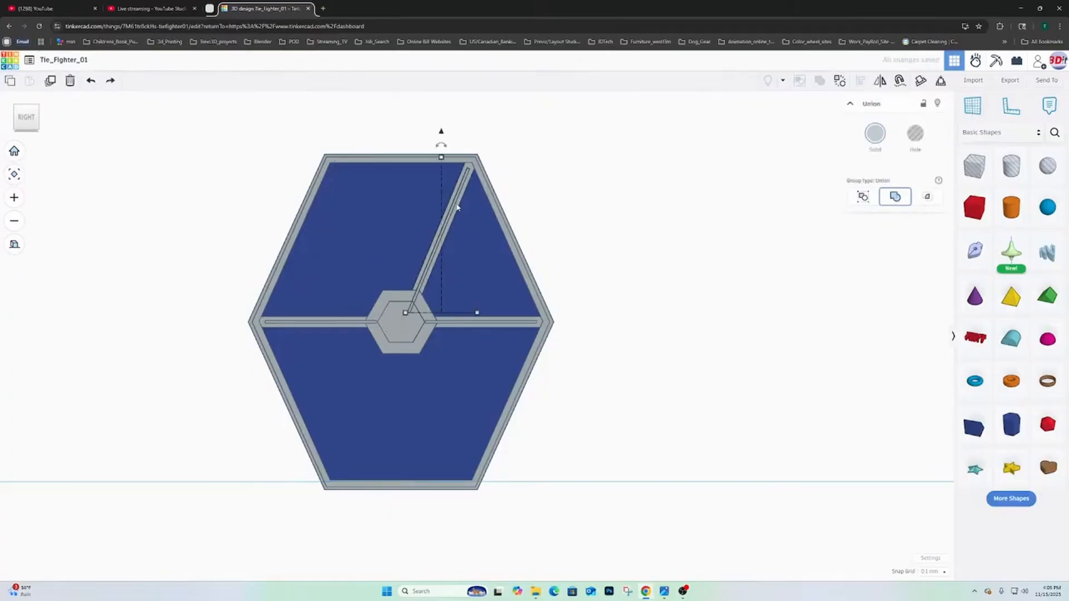
{"action": "left_click", "coordinate": [50, 81]}
{"action": "left_click_drag", "start_coordinate": [442, 133], "coordinate": [467, 306]}
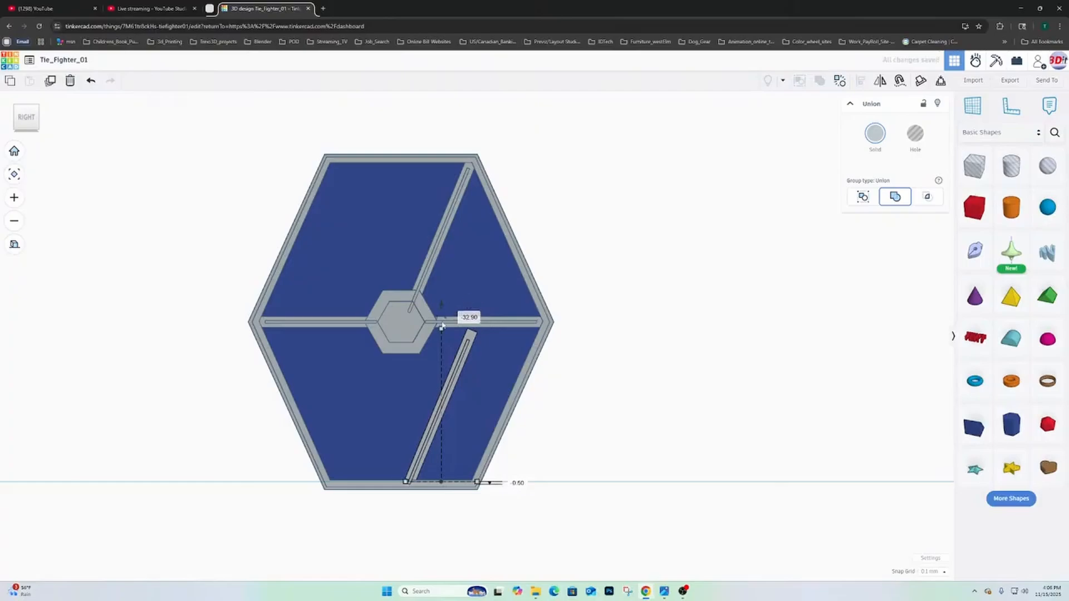
- Rotate the lowered spoke copy half a turn in the wing's plane
{"action": "mouse_move", "coordinate": [445, 321]}
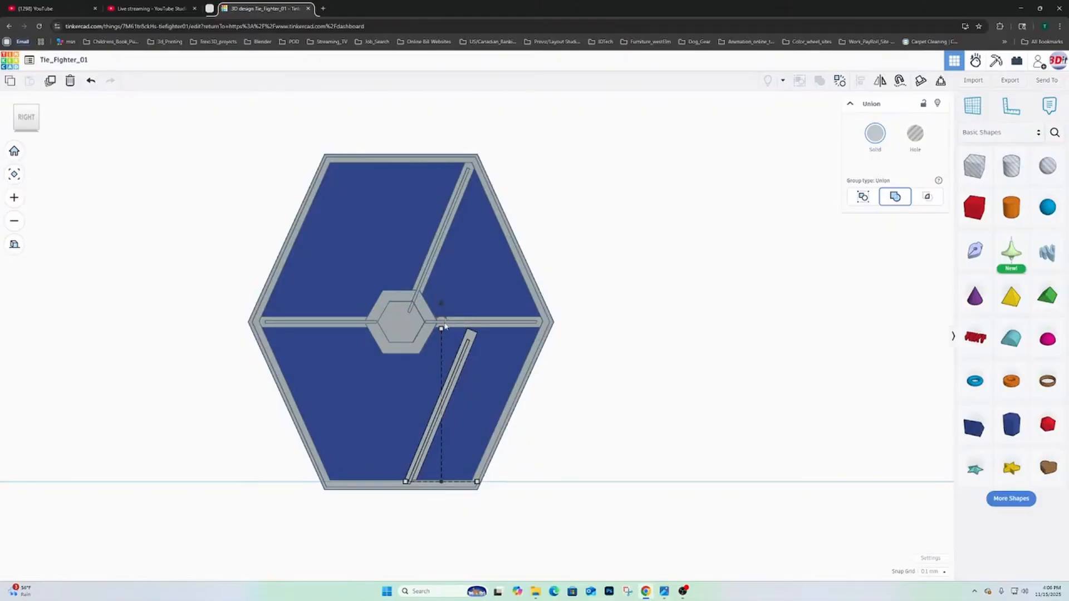
{"action": "left_click_drag", "start_coordinate": [445, 321], "coordinate": [393, 435]}
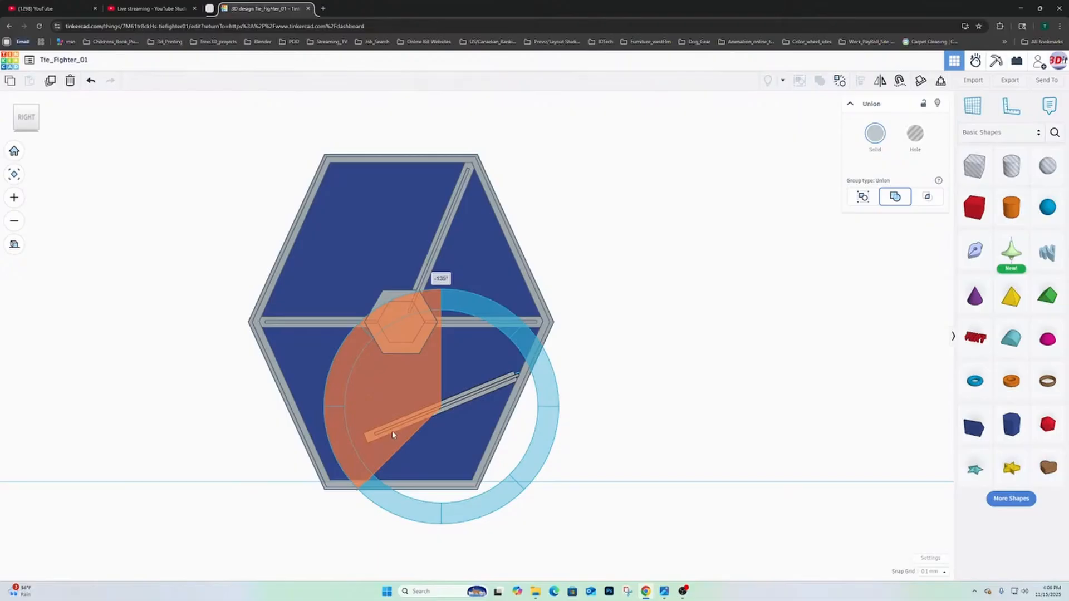
{"action": "left_click_drag", "start_coordinate": [392, 435], "coordinate": [404, 441]}
{"action": "left_click_drag", "start_coordinate": [390, 477], "coordinate": [435, 496]}
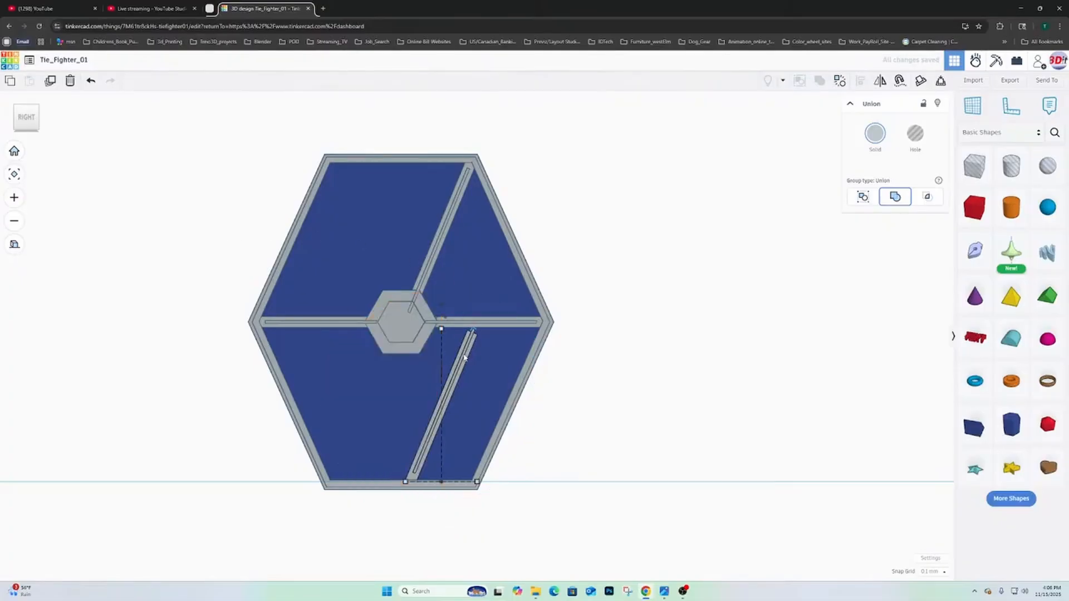
- Shift the lowered spoke toward the front to span from the hub to the frame's lower front corner, and lower it slightly
{"action": "key", "text": "Left"}
{"action": "key", "text": "Left"}
{"action": "key", "text": "Left"}
{"action": "key", "text": "Left"}
{"action": "key", "text": "Left"}
{"action": "key", "text": "Left"}
{"action": "key", "text": "Left"}
{"action": "key", "text": "Left"}
{"action": "key", "text": "Left"}
{"action": "key", "text": "Left"}
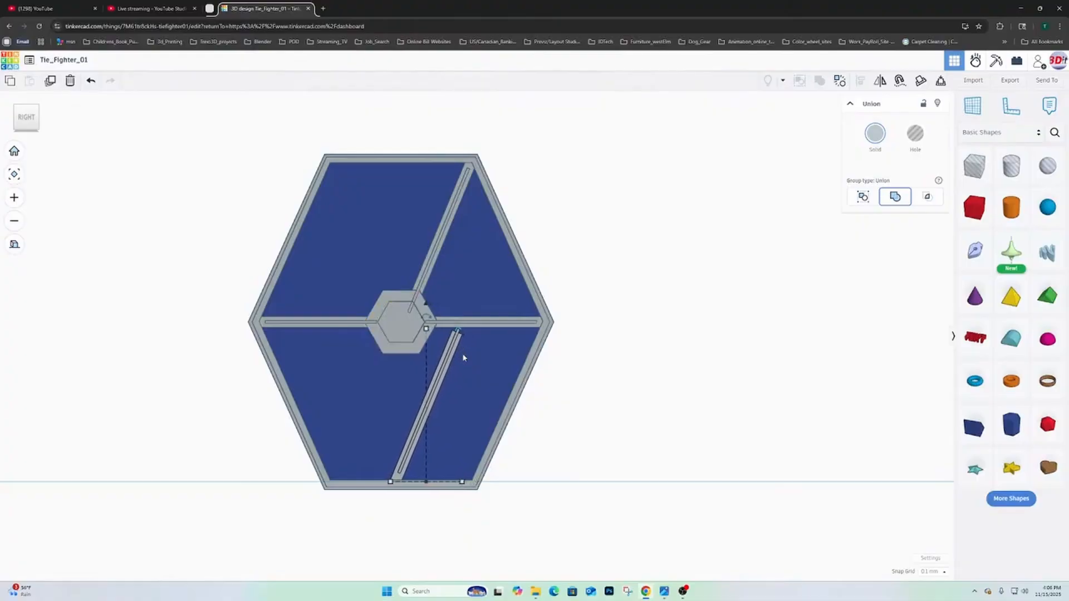
{"action": "key", "text": "Left"}
{"action": "key", "text": "Left"}
{"action": "key", "text": "Left"}
{"action": "key", "text": "Left"}
{"action": "key", "text": "Left"}
{"action": "key", "text": "Left"}
{"action": "key", "text": "Left"}
{"action": "key", "text": "Left"}
{"action": "key", "text": "Left"}
{"action": "key", "text": "Left"}
{"action": "key", "text": "Left"}
{"action": "key", "text": "Left"}
{"action": "key", "text": "Left"}
{"action": "key", "text": "Left"}
{"action": "key", "text": "Left"}
{"action": "key", "text": "Left"}
{"action": "key", "text": "Left"}
{"action": "key", "text": "Left"}
{"action": "key", "text": "Left"}
{"action": "key", "text": "Left"}
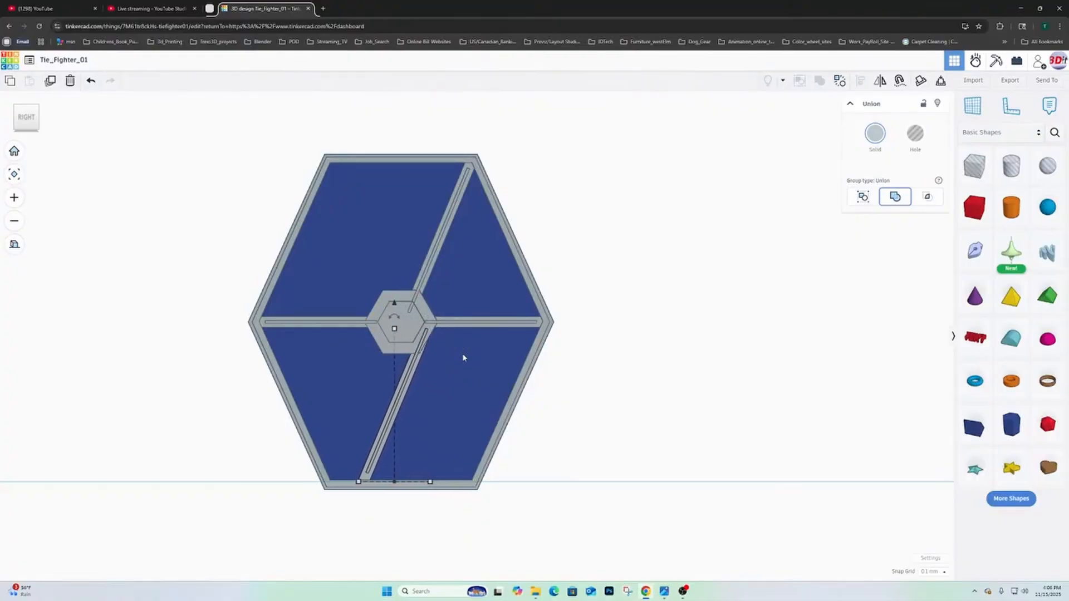
{"action": "key", "text": "Left"}
{"action": "key", "text": "Left"}
{"action": "key", "text": "Left"}
{"action": "key", "text": "Left"}
{"action": "key", "text": "Left"}
{"action": "key", "text": "Left"}
{"action": "key", "text": "Left"}
{"action": "key", "text": "Left"}
{"action": "key", "text": "Left"}
{"action": "key", "text": "Left"}
{"action": "key", "text": "Left"}
{"action": "key", "text": "Left"}
{"action": "key", "text": "Left"}
{"action": "key", "text": "Left"}
{"action": "key", "text": "Left"}
{"action": "key", "text": "Left"}
{"action": "key", "text": "Left"}
{"action": "key", "text": "Left"}
{"action": "key", "text": "Left"}
{"action": "key", "text": "Left"}
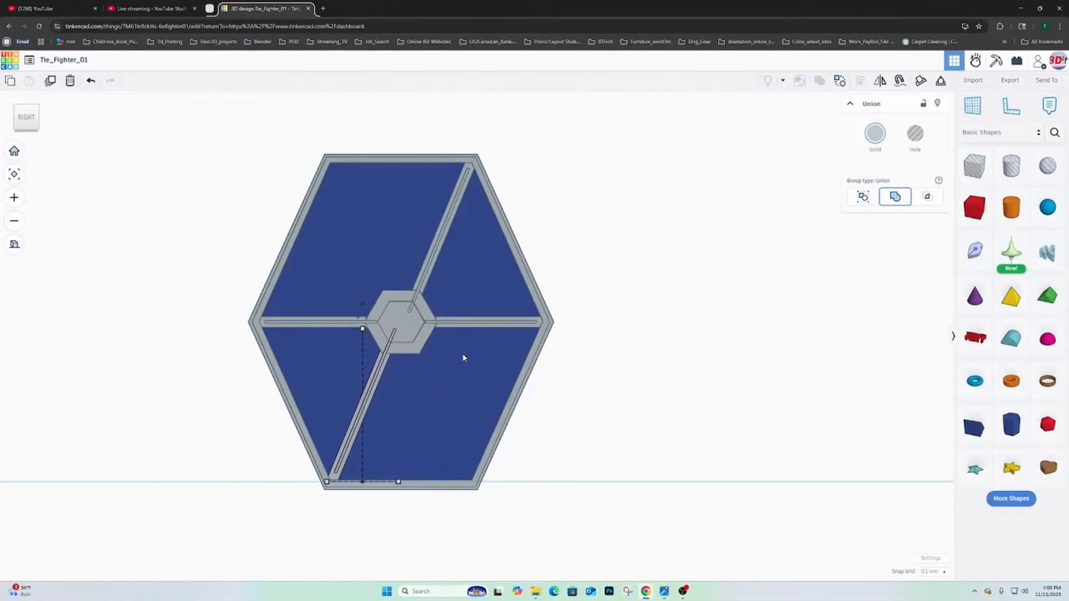
{"action": "key", "text": "Left"}
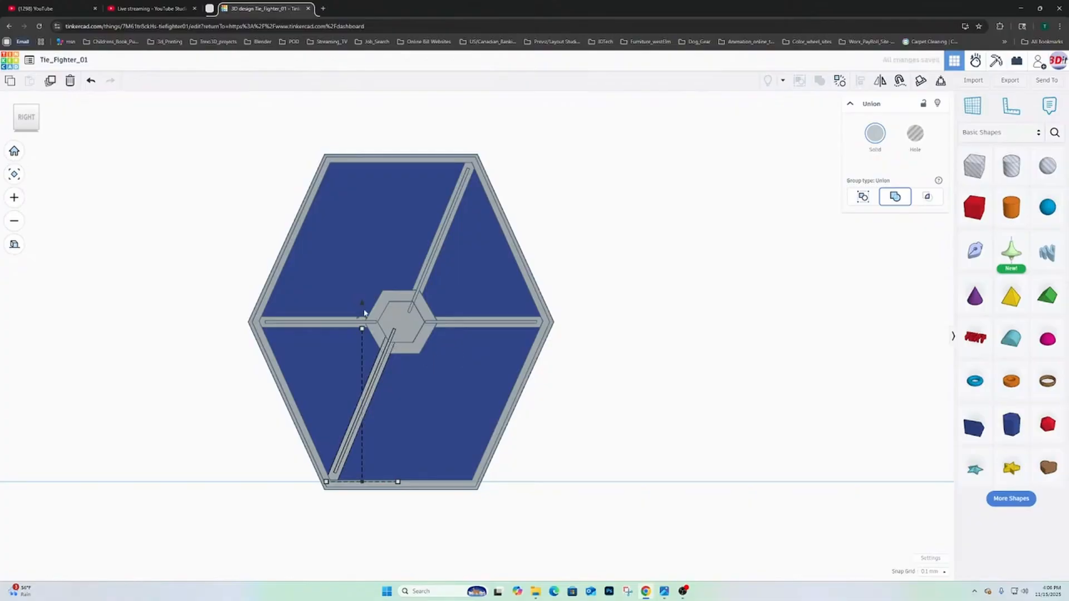
{"action": "left_click_drag", "start_coordinate": [362, 306], "coordinate": [362, 310]}
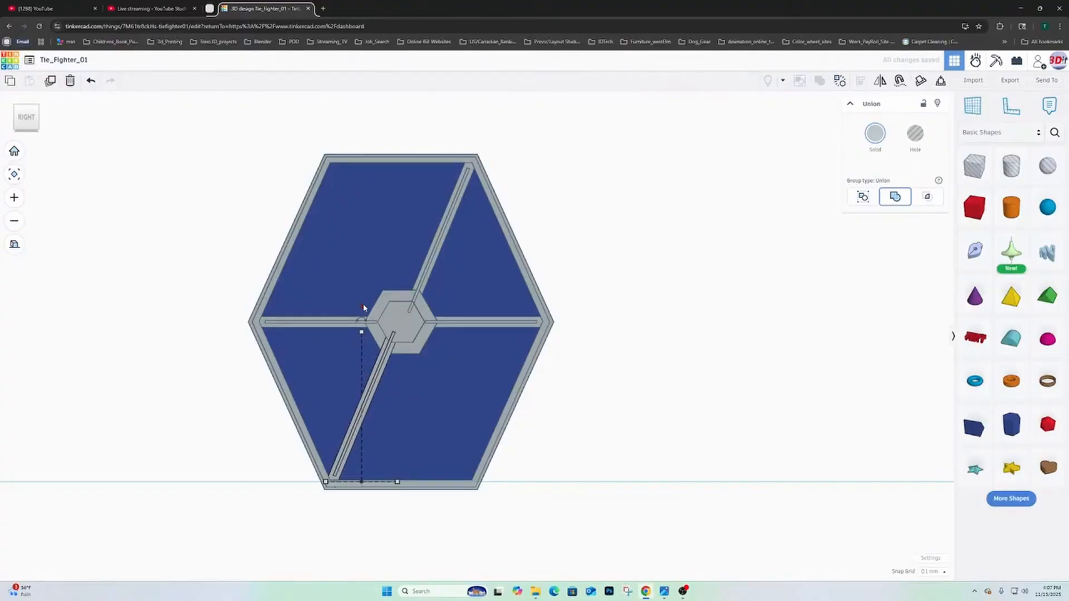
- Duplicate the upper rear diagonal spoke and rotate the copy -45° in the wing's plane
{"action": "left_click", "coordinate": [436, 257]}
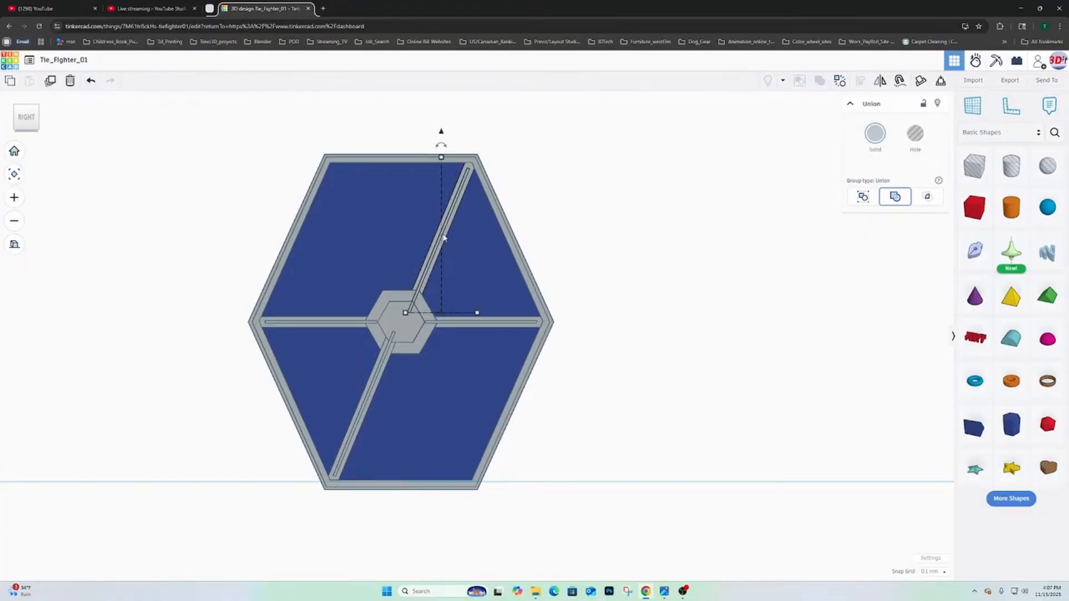
{"action": "left_click", "coordinate": [50, 82]}
{"action": "mouse_move", "coordinate": [443, 147]}
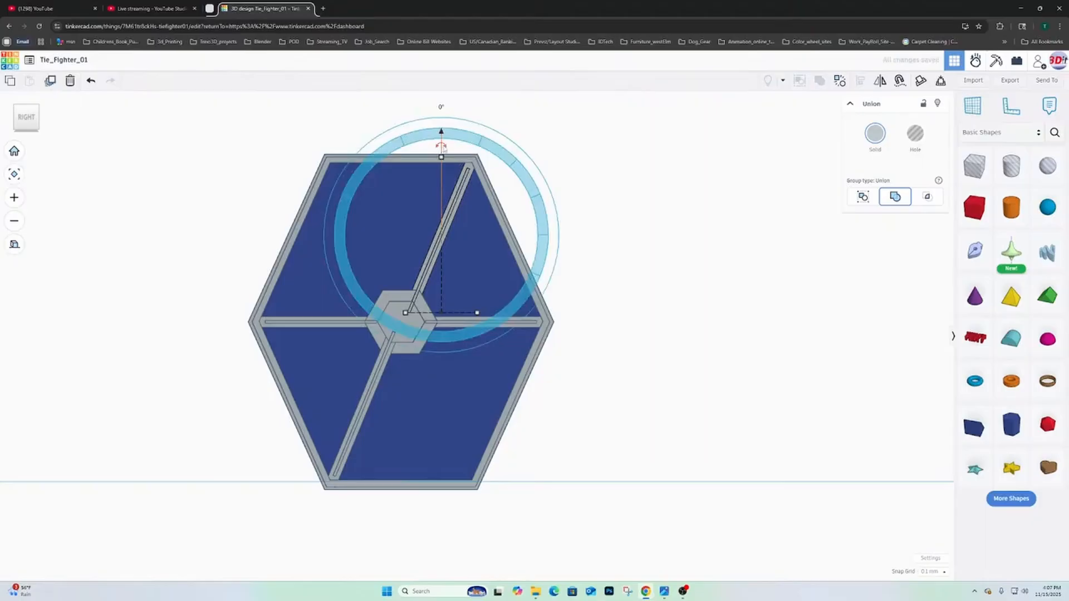
{"action": "left_click_drag", "start_coordinate": [443, 148], "coordinate": [441, 148]}
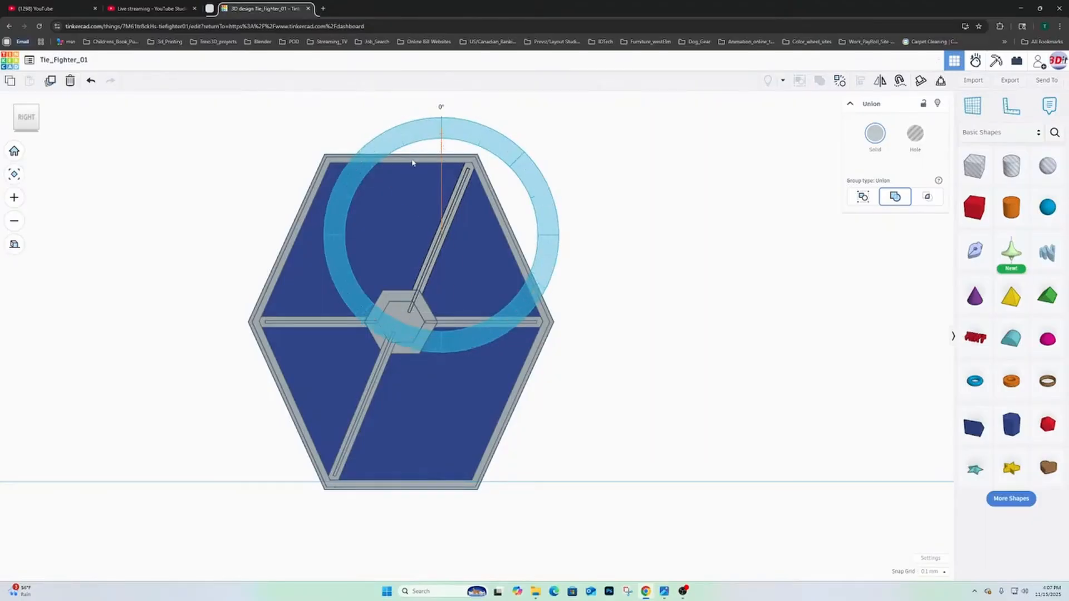
{"action": "left_click_drag", "start_coordinate": [412, 162], "coordinate": [403, 170]}
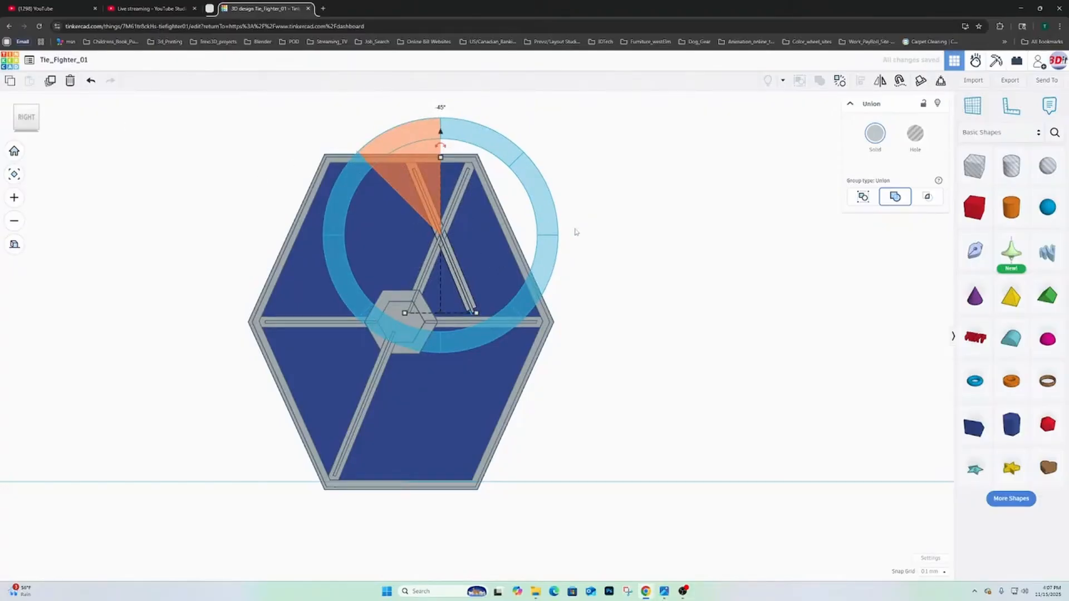
{"action": "left_click", "coordinate": [629, 220]}
{"action": "left_click", "coordinate": [430, 203]}
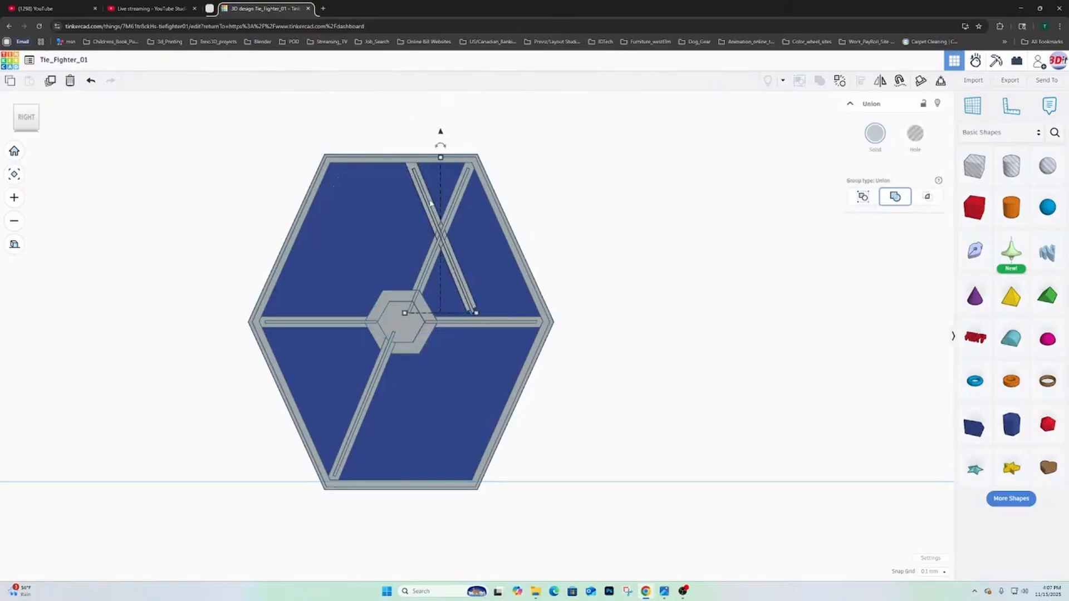
- Move the rotated copy toward the front until it runs from the hub to the frame's upper front corner
{"action": "key", "text": "Left"}
{"action": "key", "text": "Left"}
{"action": "key", "text": "Left"}
{"action": "key", "text": "Left"}
{"action": "key", "text": "Left"}
{"action": "key", "text": "Left"}
{"action": "key", "text": "Left"}
{"action": "key", "text": "Left"}
{"action": "key", "text": "Left"}
{"action": "key", "text": "Left"}
{"action": "key", "text": "Left"}
{"action": "key", "text": "Left"}
{"action": "key", "text": "Left"}
{"action": "key", "text": "Left"}
{"action": "key", "text": "Left"}
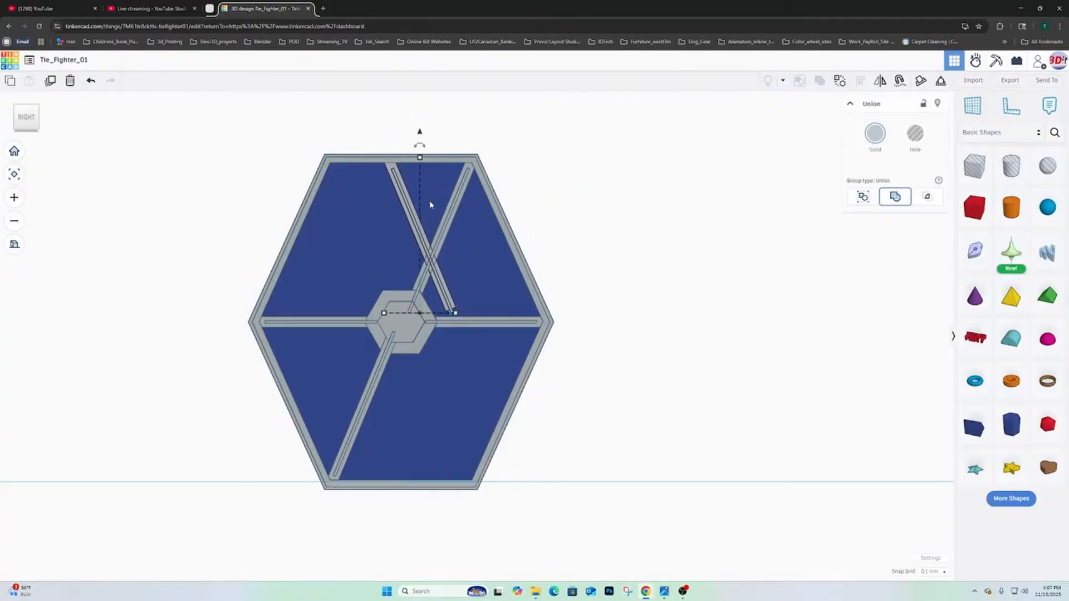
{"action": "key", "text": "Left"}
{"action": "key", "text": "Left"}
{"action": "key", "text": "Left"}
{"action": "key", "text": "Left"}
{"action": "key", "text": "Left"}
{"action": "key", "text": "Left"}
{"action": "key", "text": "Left"}
{"action": "key", "text": "Left"}
{"action": "key", "text": "Left"}
{"action": "key", "text": "Left"}
{"action": "key", "text": "Left"}
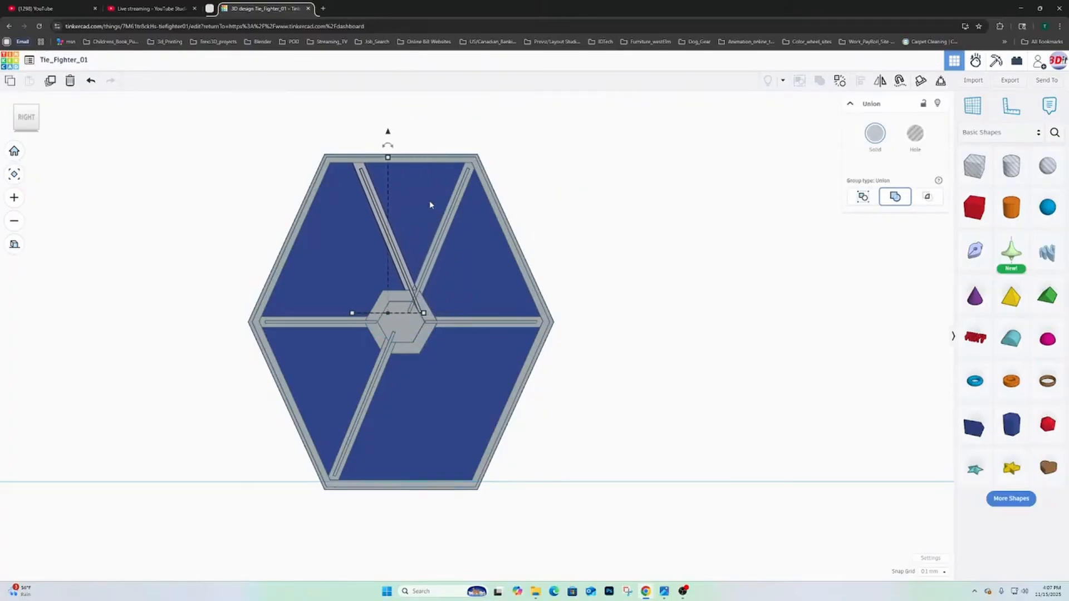
{"action": "key", "text": "Left"}
{"action": "key", "text": "Left"}
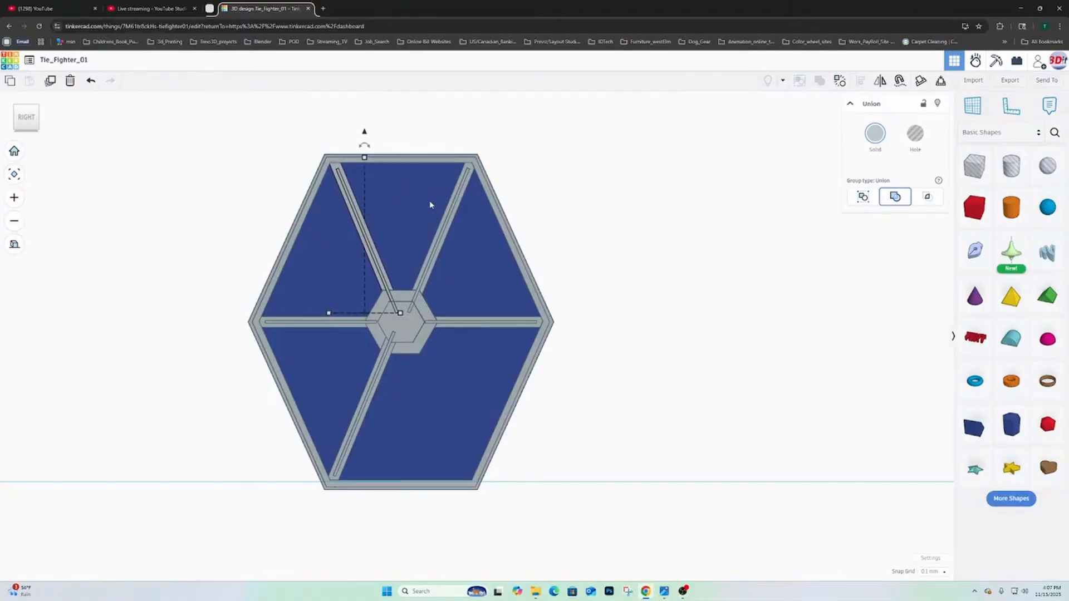
{"action": "key", "text": "Left"}
{"action": "key", "text": "Left"}
{"action": "key", "text": "Left"}
{"action": "key", "text": "Left"}
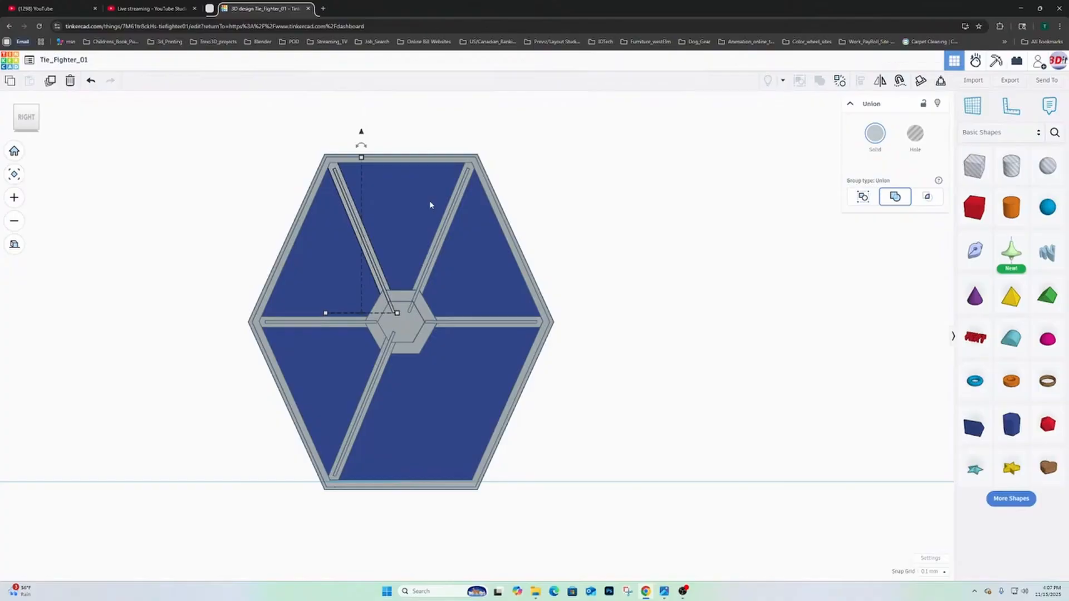
- Duplicate the lower front diagonal spoke and rotate the copy -45° in the wing's plane
{"action": "left_click", "coordinate": [380, 382]}
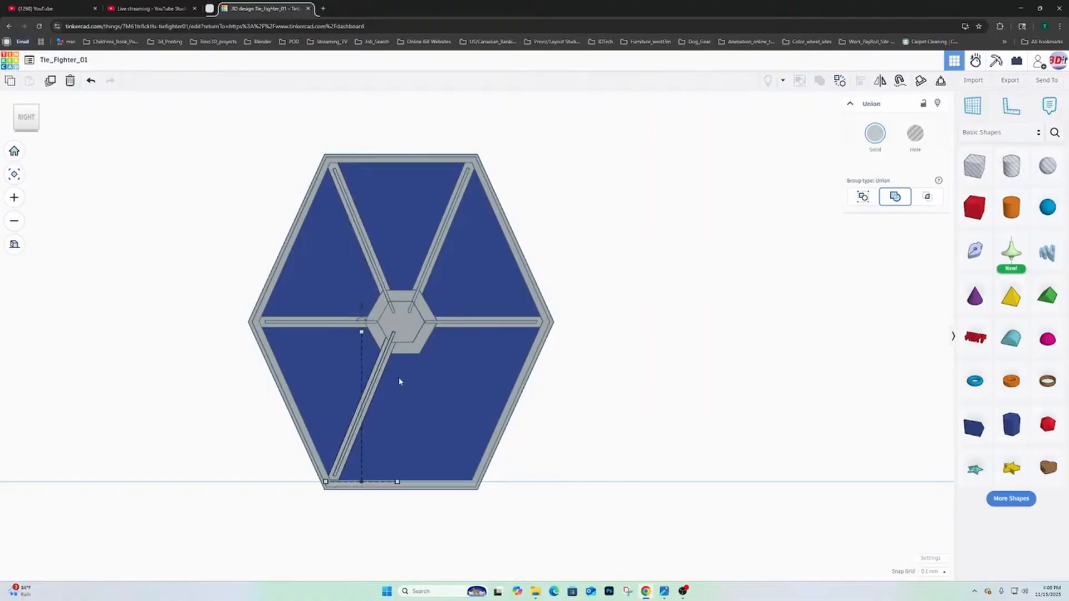
{"action": "left_click", "coordinate": [50, 84]}
{"action": "left_click_drag", "start_coordinate": [369, 325], "coordinate": [369, 325]}
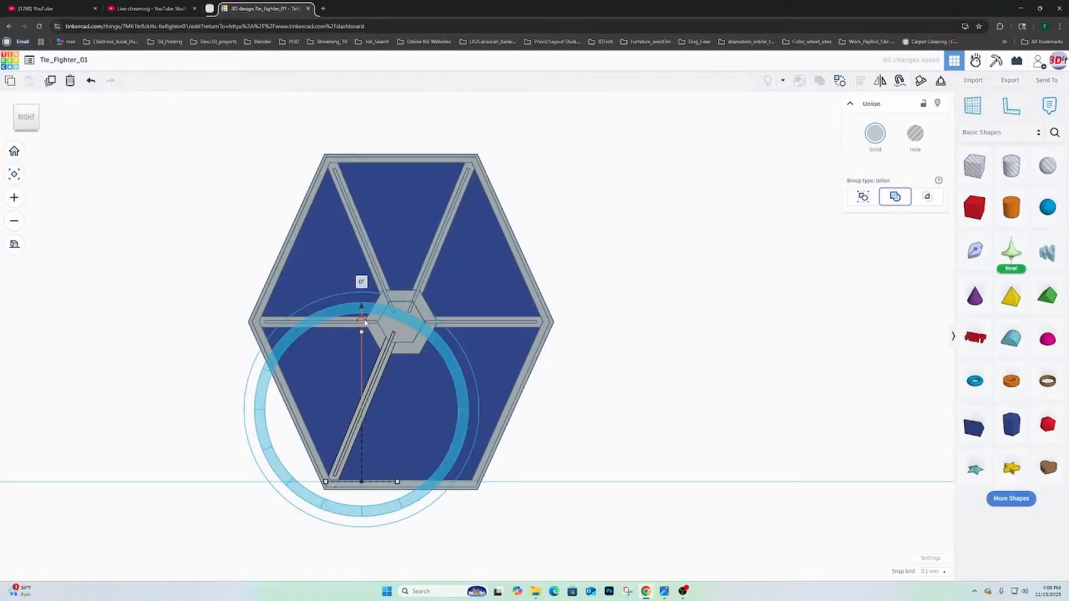
{"action": "left_click_drag", "start_coordinate": [363, 322], "coordinate": [327, 343], "text": "shift"}
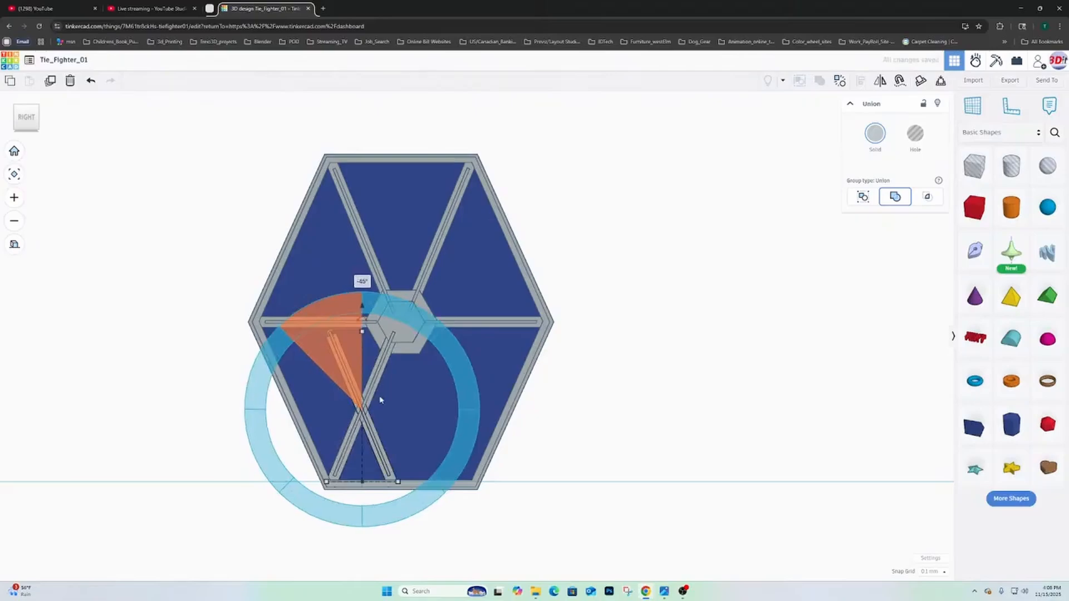
- Move the new lower spoke toward the rear until it runs from the hub to the frame's lower rear corner
{"action": "key", "text": "Right"}
{"action": "key", "text": "Right"}
{"action": "key", "text": "Right"}
{"action": "key", "text": "Right"}
{"action": "key", "text": "Right"}
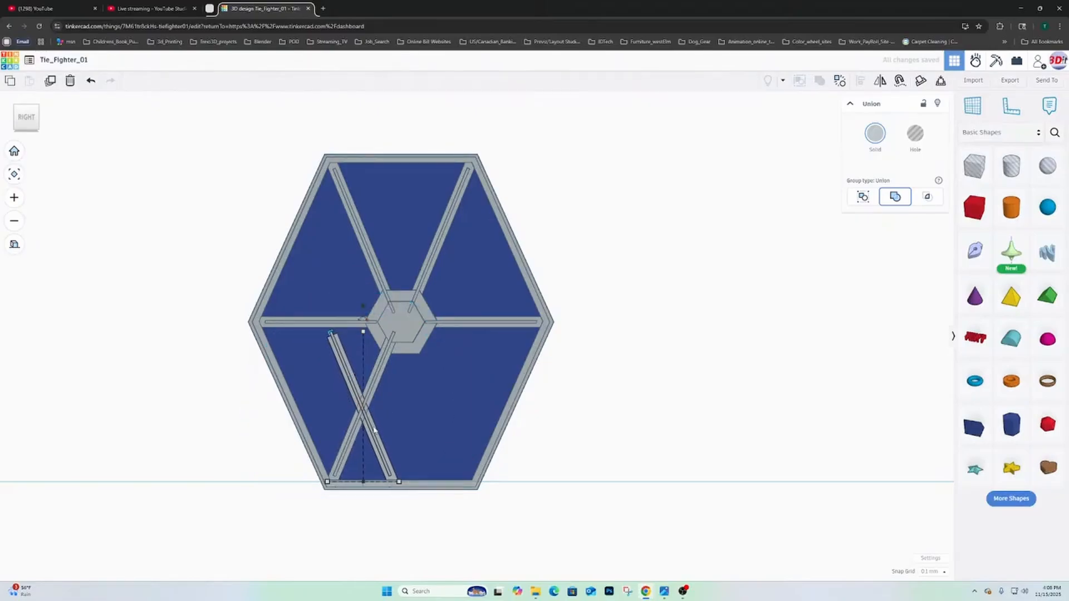
{"action": "key", "text": "Right"}
{"action": "key", "text": "Right"}
{"action": "key", "text": "Right"}
{"action": "key", "text": "Right"}
{"action": "key", "text": "Right"}
{"action": "key", "text": "Right"}
{"action": "key", "text": "Right"}
{"action": "key", "text": "Right"}
{"action": "key", "text": "Right"}
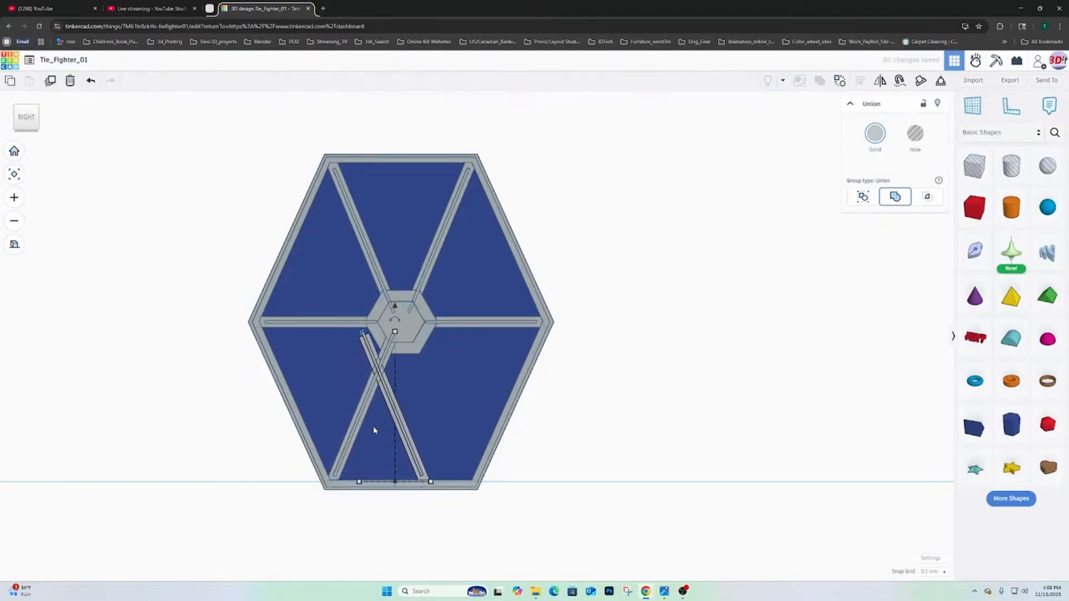
{"action": "key", "text": "Right"}
{"action": "key", "text": "Right"}
{"action": "key", "text": "Right"}
{"action": "key", "text": "Right"}
{"action": "key", "text": "Right"}
{"action": "key", "text": "Right"}
{"action": "key", "text": "Right"}
{"action": "key", "text": "Right"}
{"action": "key", "text": "Right"}
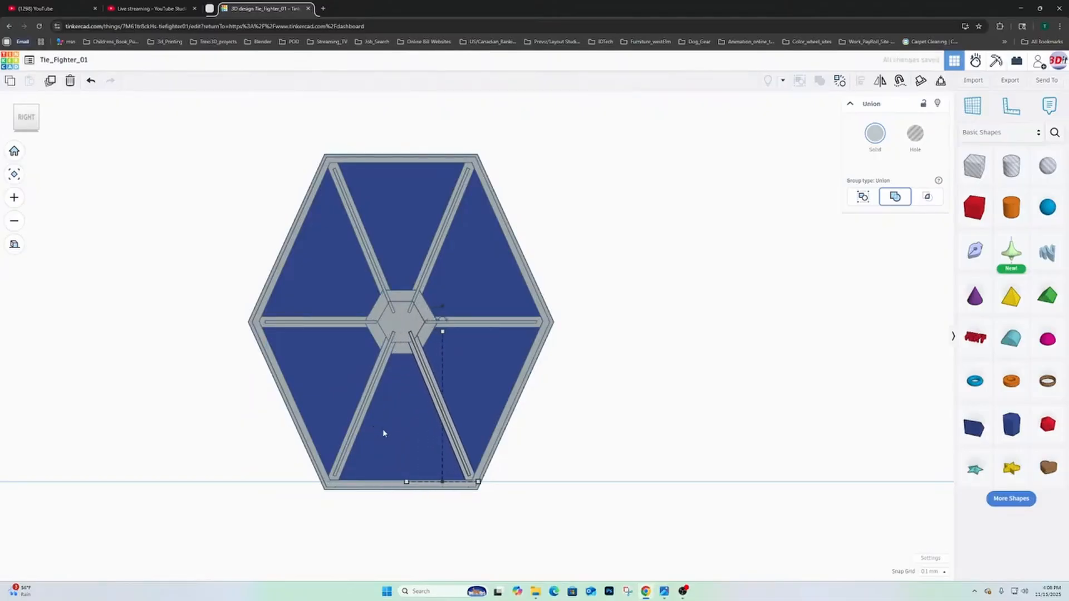
- Examine up close how the inner ends of the spokes meet the layered hub
{"action": "right_click_drag", "start_coordinate": [421, 414], "coordinate": [434, 389]}
{"action": "scroll", "coordinate": [658, 413], "scroll_direction": "up", "scroll_amount": 4}
{"action": "scroll", "coordinate": [460, 391], "scroll_direction": "down", "scroll_amount": 6}
{"action": "scroll", "coordinate": [434, 392], "scroll_direction": "up", "scroll_amount": 2}
{"action": "scroll", "coordinate": [434, 394], "scroll_direction": "up", "scroll_amount": 4}
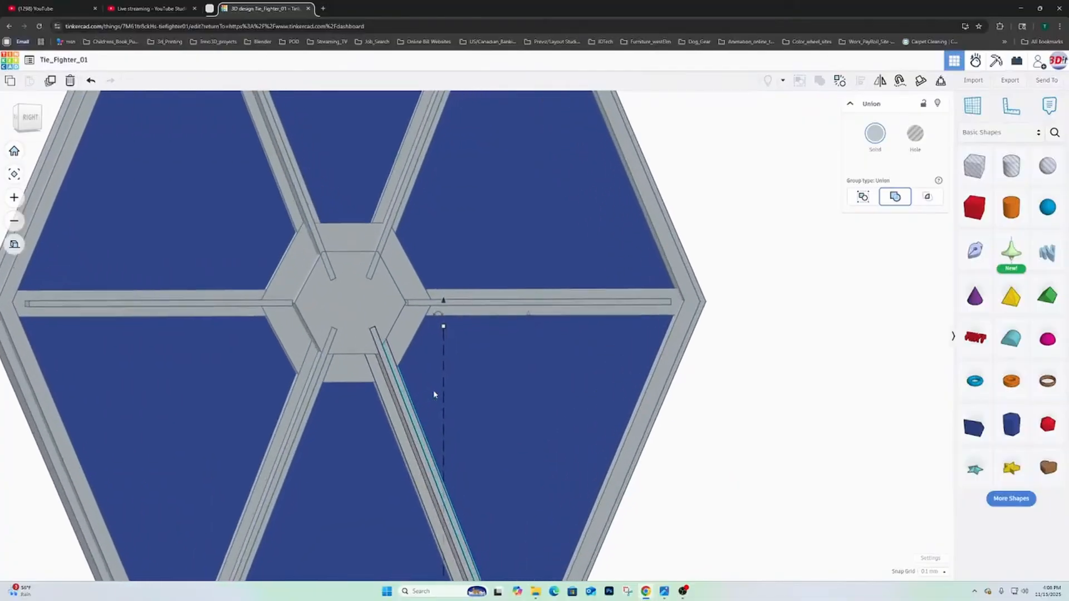
- Nudge the lower rear diagonal spoke inward toward the wing panel, checking its depth against the frame and hub
{"action": "right_click_drag", "start_coordinate": [391, 357], "coordinate": [103, 382]}
{"action": "scroll", "coordinate": [298, 334], "scroll_direction": "down", "scroll_amount": 2}
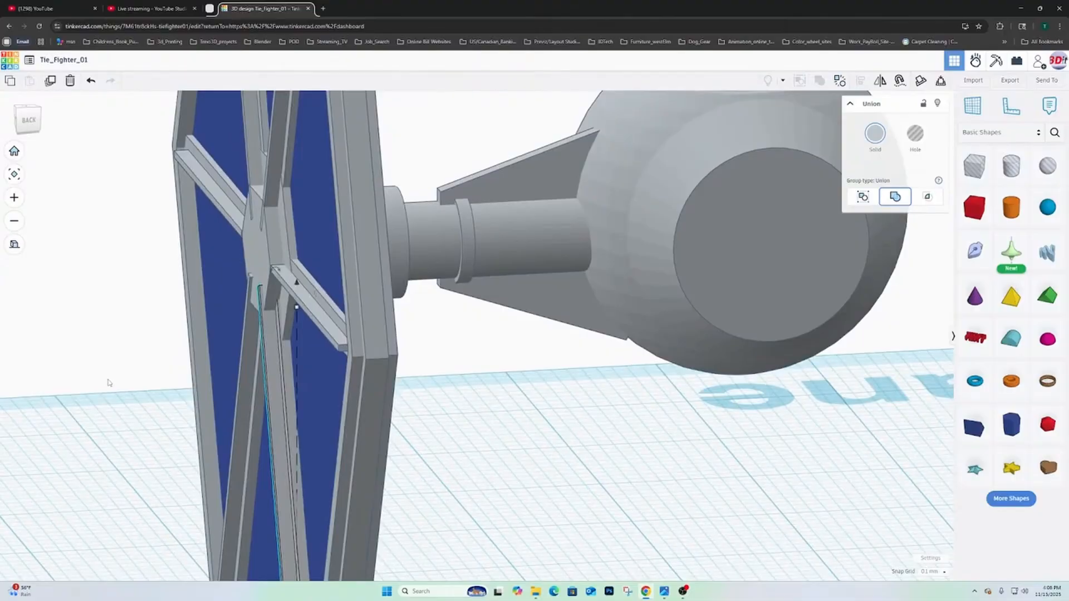
{"action": "scroll", "coordinate": [246, 412], "scroll_direction": "up", "scroll_amount": 5}
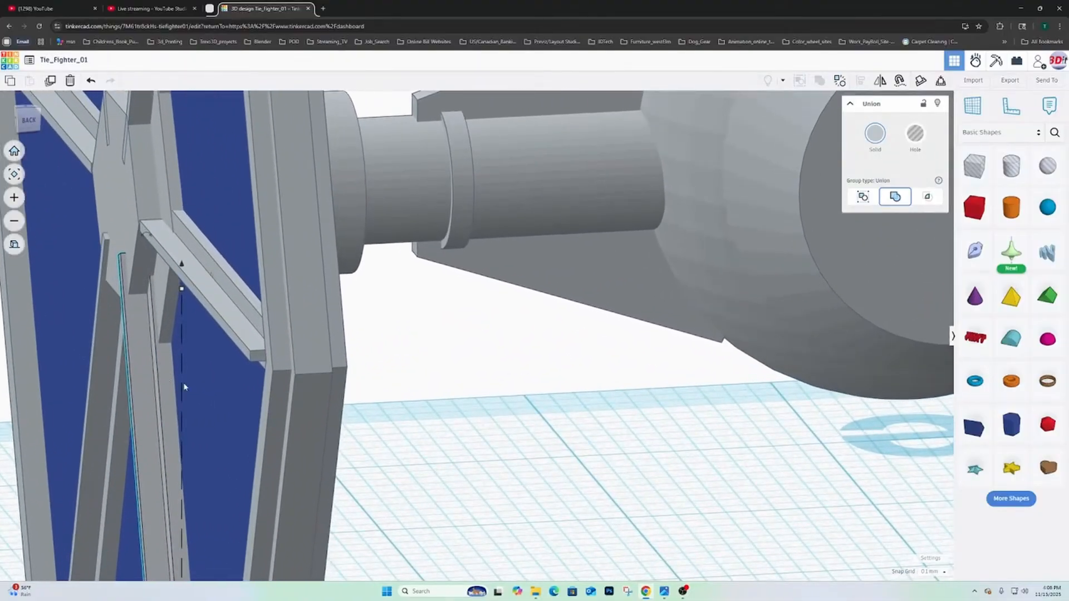
{"action": "right_click_drag", "start_coordinate": [184, 387], "coordinate": [333, 297]}
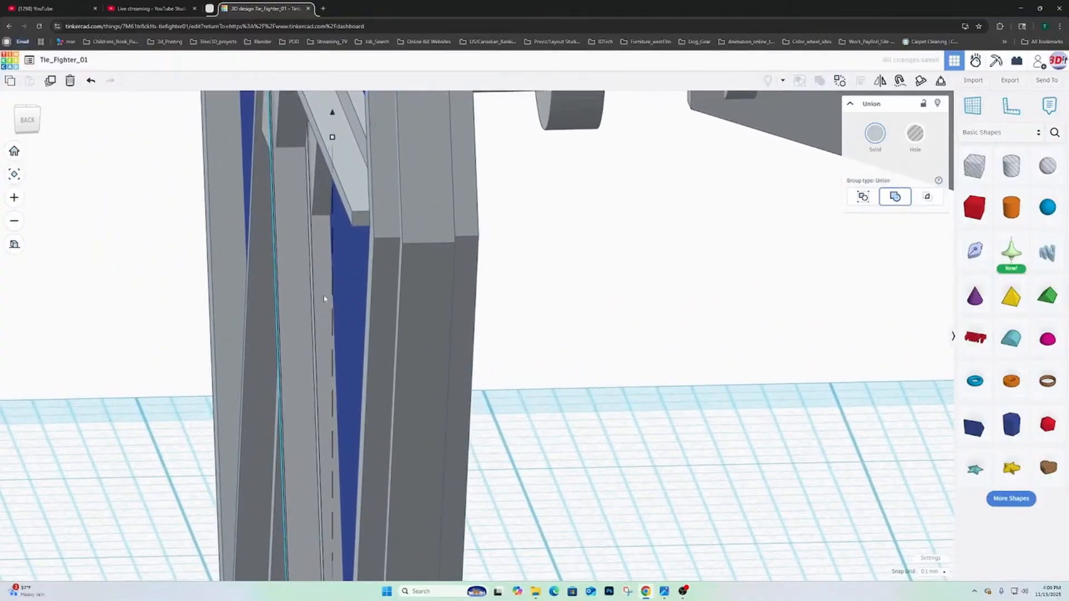
{"action": "mouse_move", "coordinate": [327, 297]}
{"action": "right_mouse_down"}
{"action": "mouse_move", "coordinate": [308, 300]}
{"action": "mouse_move", "coordinate": [360, 289]}
{"action": "mouse_move", "coordinate": [320, 293]}
{"action": "right_mouse_up"}
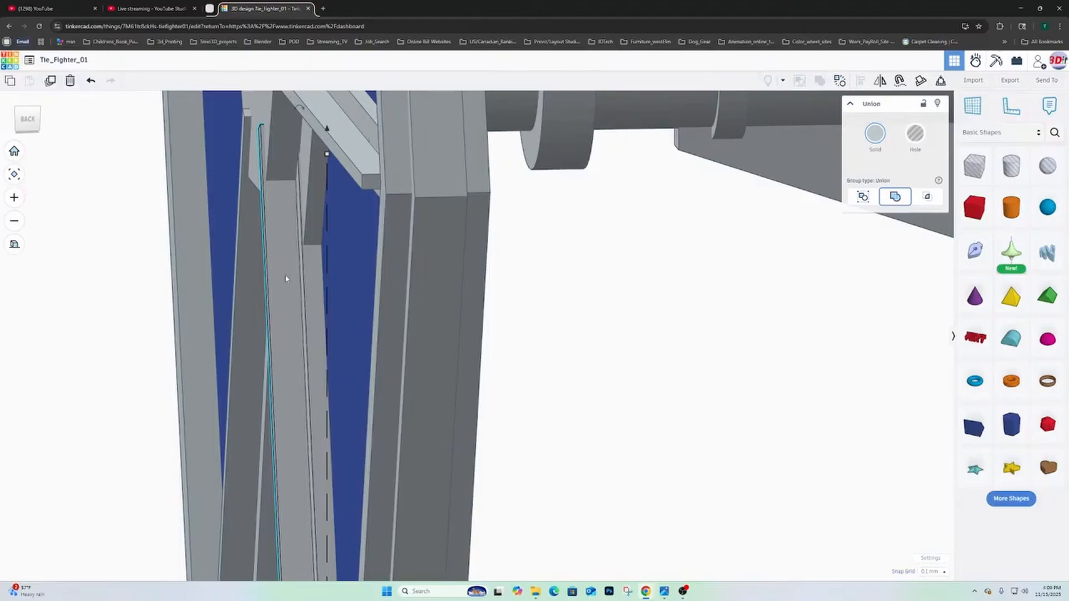
{"action": "key", "text": "Right"}
{"action": "right_click_drag", "start_coordinate": [247, 292], "coordinate": [335, 287]}
{"action": "scroll", "coordinate": [313, 294], "scroll_direction": "down", "scroll_amount": 3}
{"action": "scroll", "coordinate": [310, 281], "scroll_direction": "down", "scroll_amount": 2}
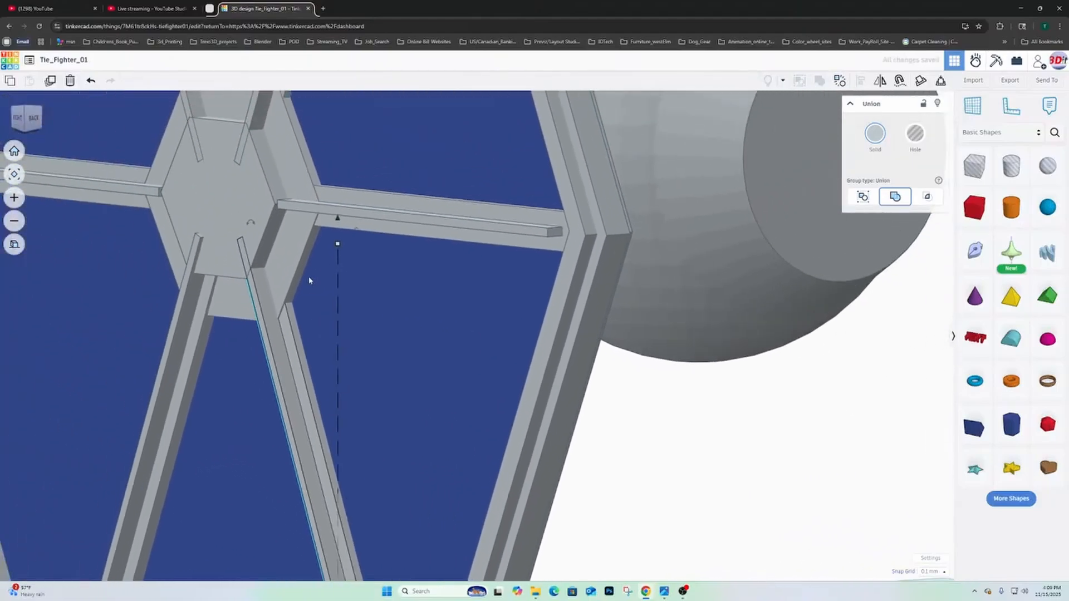
{"action": "scroll", "coordinate": [322, 320], "scroll_direction": "up", "scroll_amount": 3}
{"action": "scroll", "coordinate": [317, 308], "scroll_direction": "down", "scroll_amount": 2}
{"action": "right_click_drag", "start_coordinate": [317, 308], "coordinate": [316, 312]}
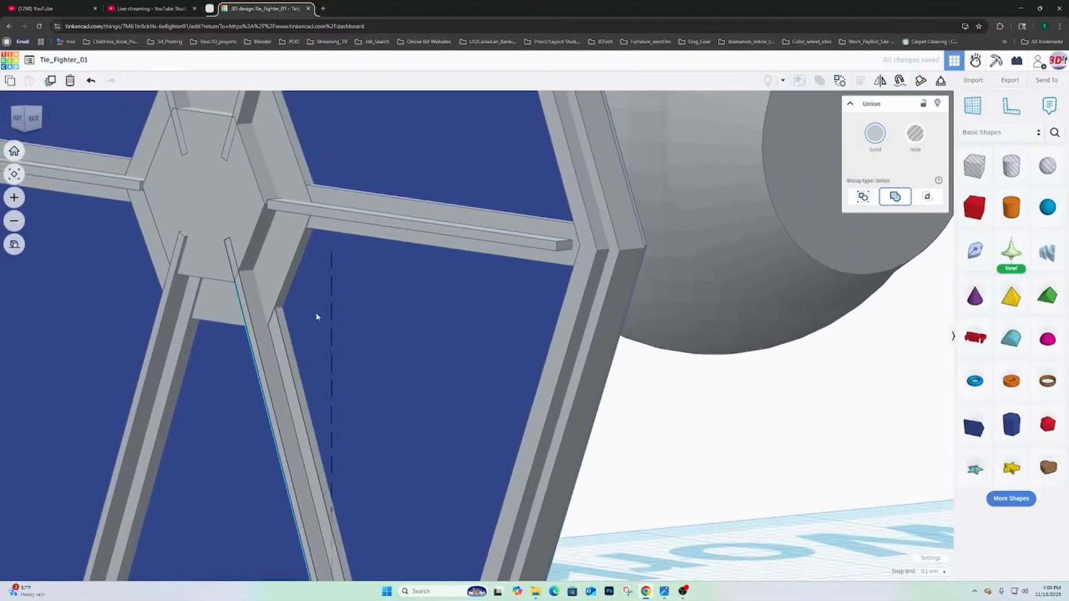
- Nudge the lower front diagonal spoke inward toward the wing panel
{"action": "middle_click_drag", "start_coordinate": [316, 312], "coordinate": [352, 544]}
{"action": "right_click_drag", "start_coordinate": [365, 450], "coordinate": [462, 365]}
{"action": "scroll", "coordinate": [365, 418], "scroll_direction": "down", "scroll_amount": 5}
{"action": "scroll", "coordinate": [462, 365], "scroll_direction": "up", "scroll_amount": 3}
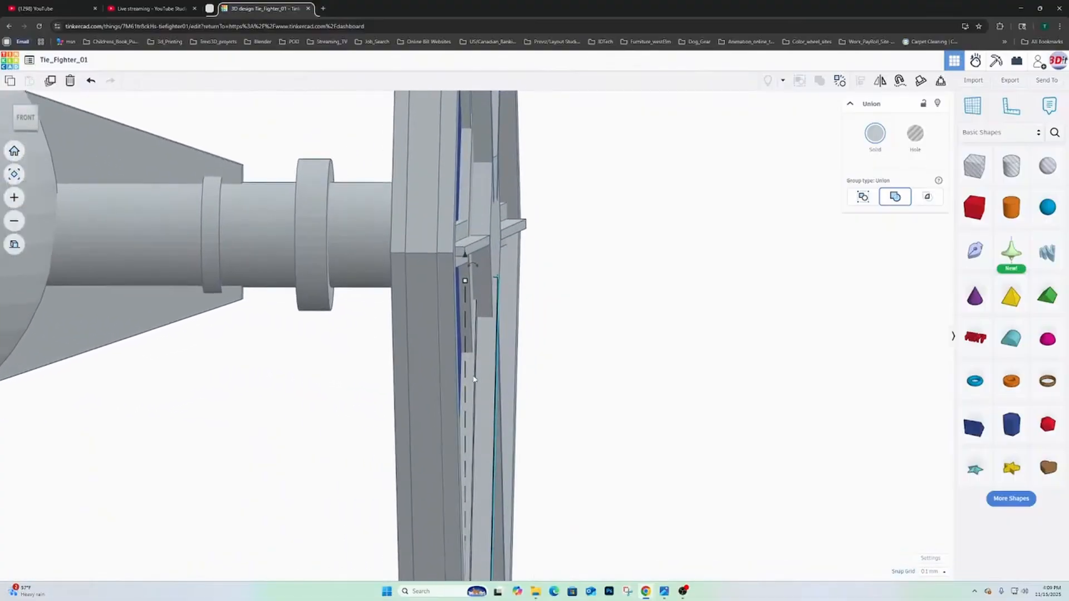
{"action": "key", "text": "Left"}
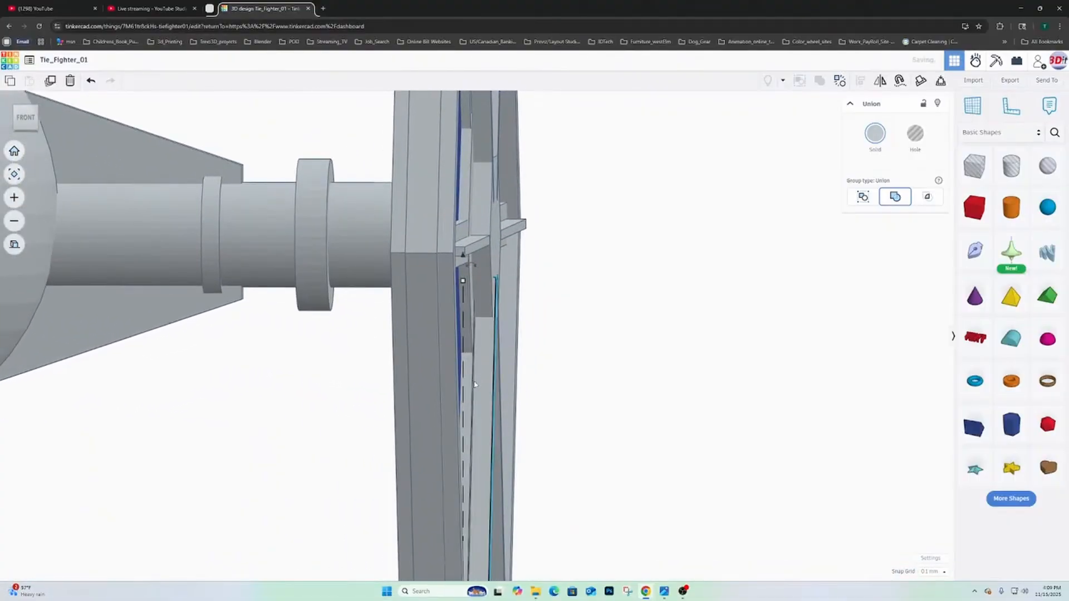
{"action": "right_click_drag", "start_coordinate": [475, 384], "coordinate": [227, 374]}
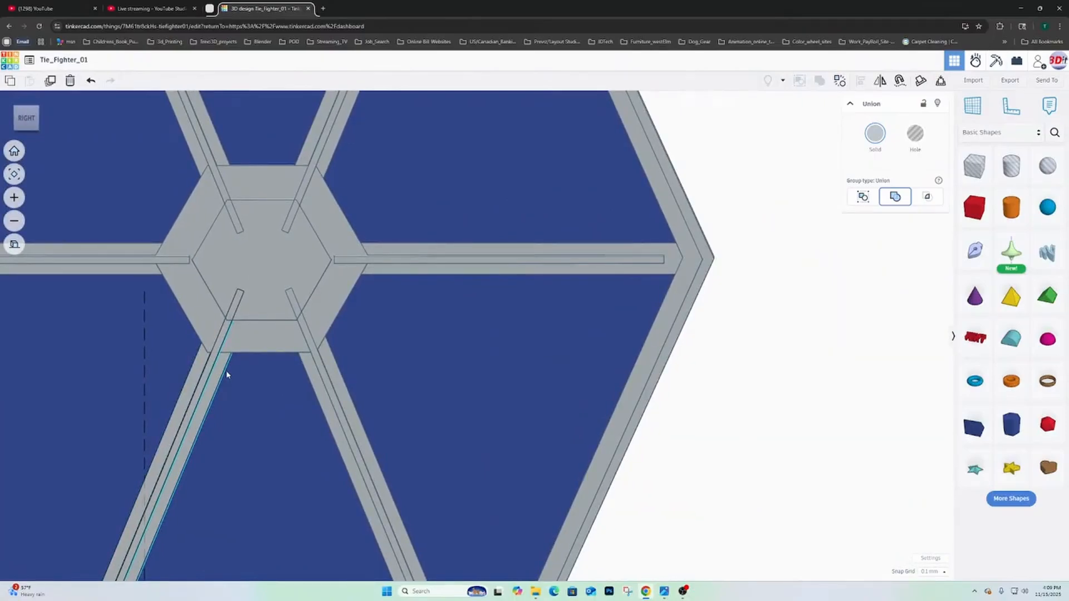
- Duplicate the hub's raised inner hexagon and turn the copy into a hole
{"action": "right_click_drag", "start_coordinate": [244, 277], "coordinate": [372, 284]}
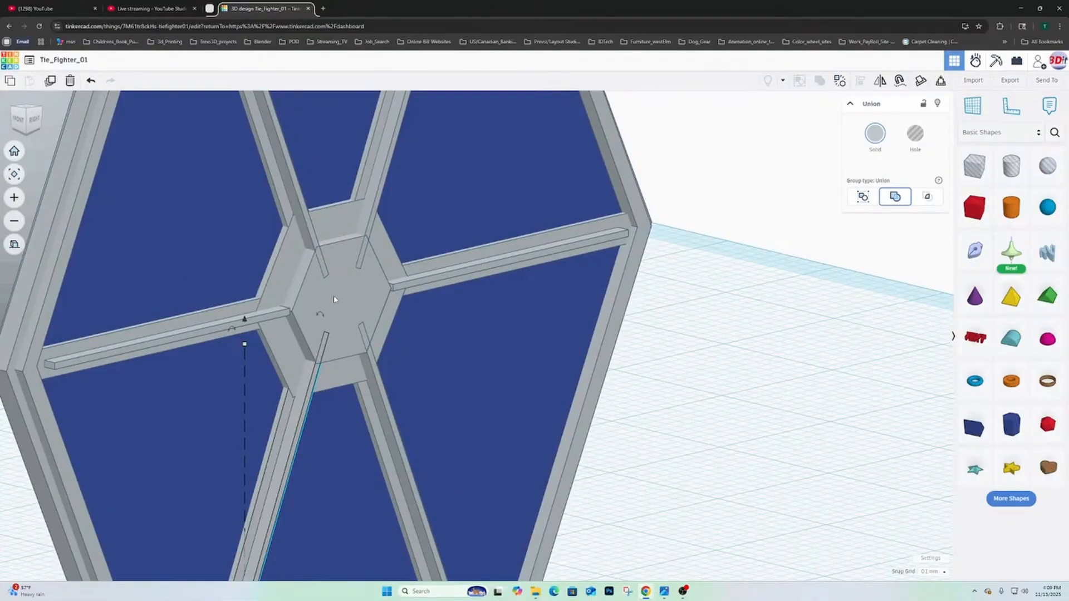
{"action": "right_click_drag", "start_coordinate": [334, 300], "coordinate": [206, 289]}
{"action": "scroll", "coordinate": [376, 287], "scroll_direction": "down", "scroll_amount": 3}
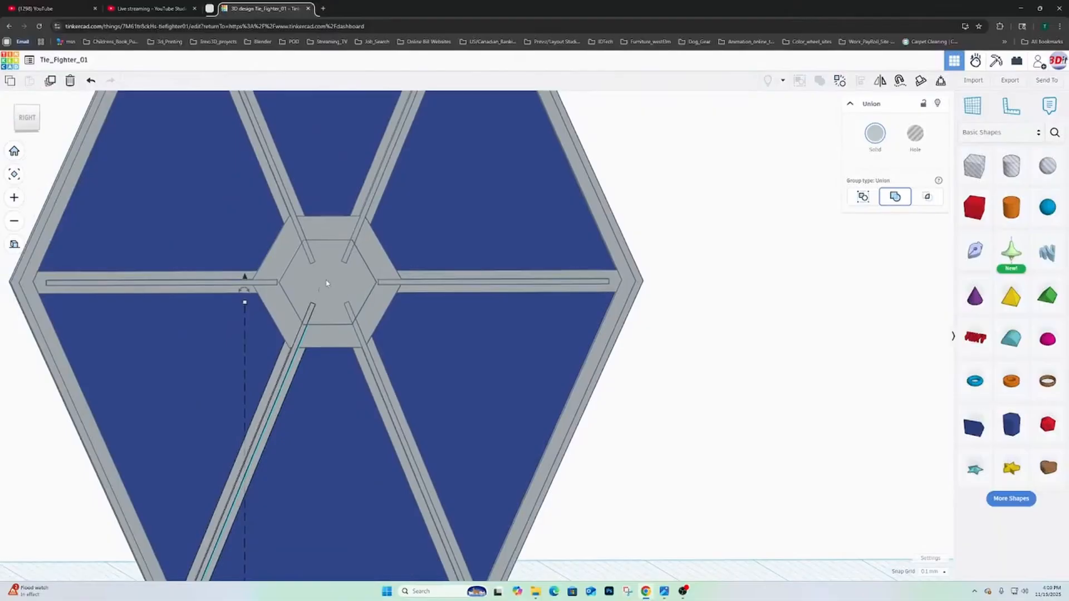
{"action": "scroll", "coordinate": [297, 265], "scroll_direction": "up", "scroll_amount": 2}
{"action": "right_click_drag", "start_coordinate": [297, 265], "coordinate": [376, 293]}
{"action": "left_click", "coordinate": [364, 269]}
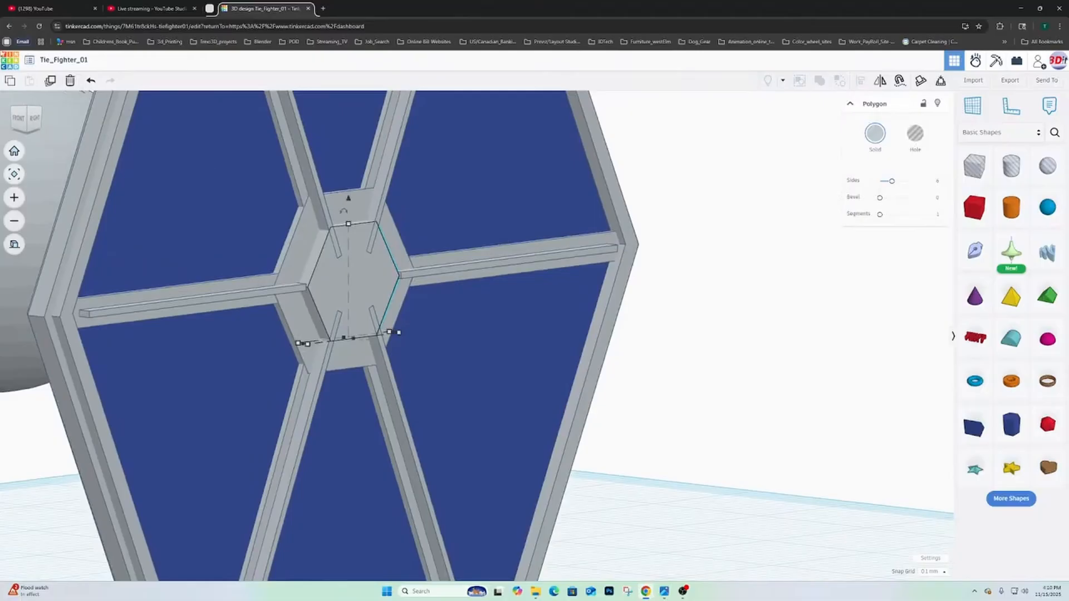
{"action": "left_click", "coordinate": [49, 82]}
{"action": "left_click", "coordinate": [914, 140]}
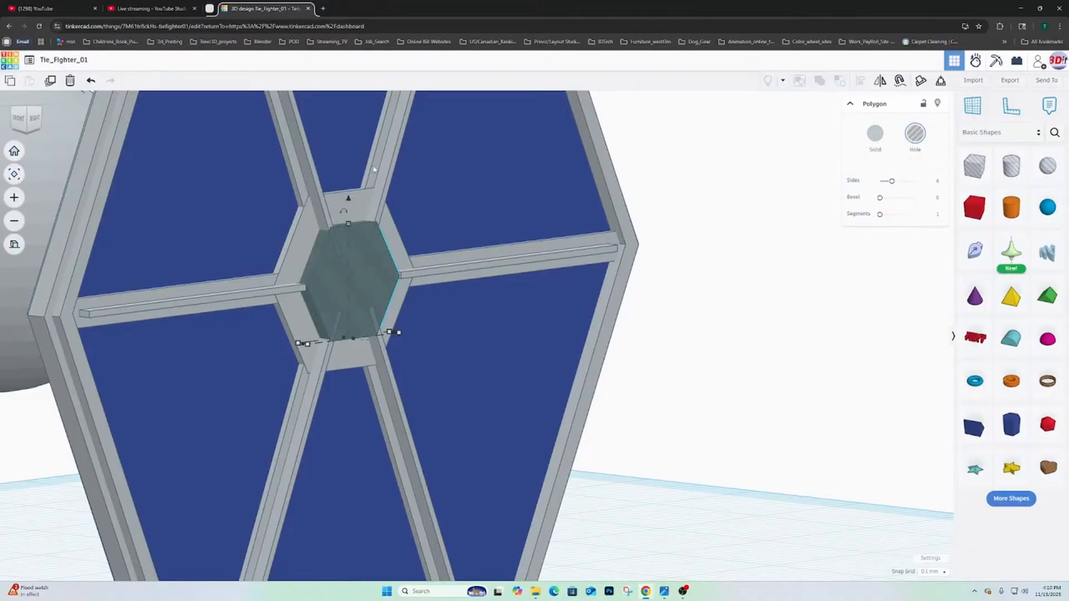
- Try to trim the inner ends of all four diagonal spokes by grouping them with the hexagonal hole
{"action": "left_click", "coordinate": [320, 170], "text": "shift"}
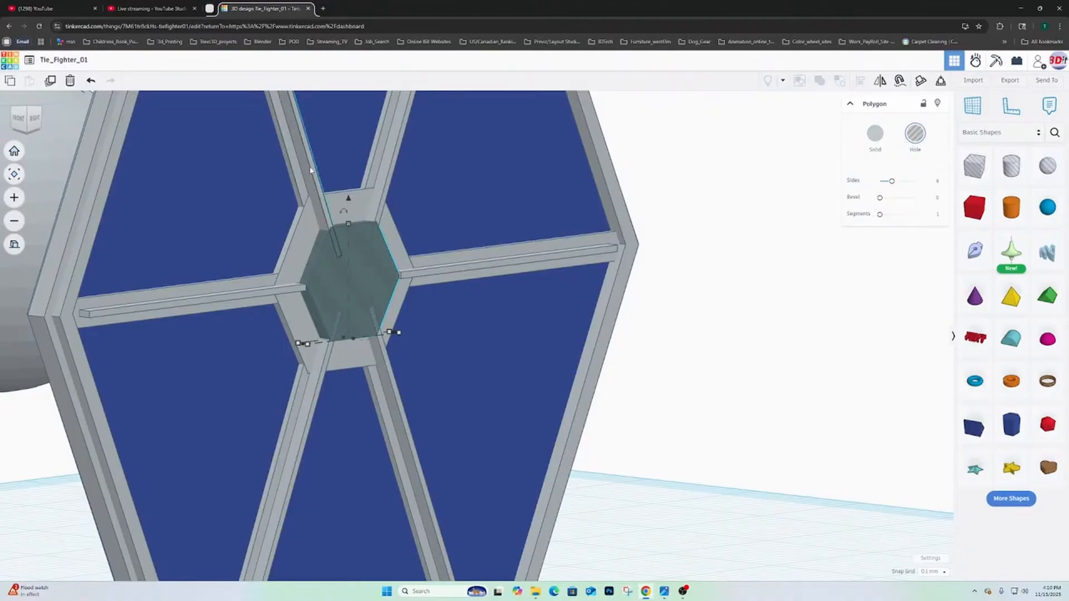
{"action": "left_click", "coordinate": [384, 168], "text": "shift"}
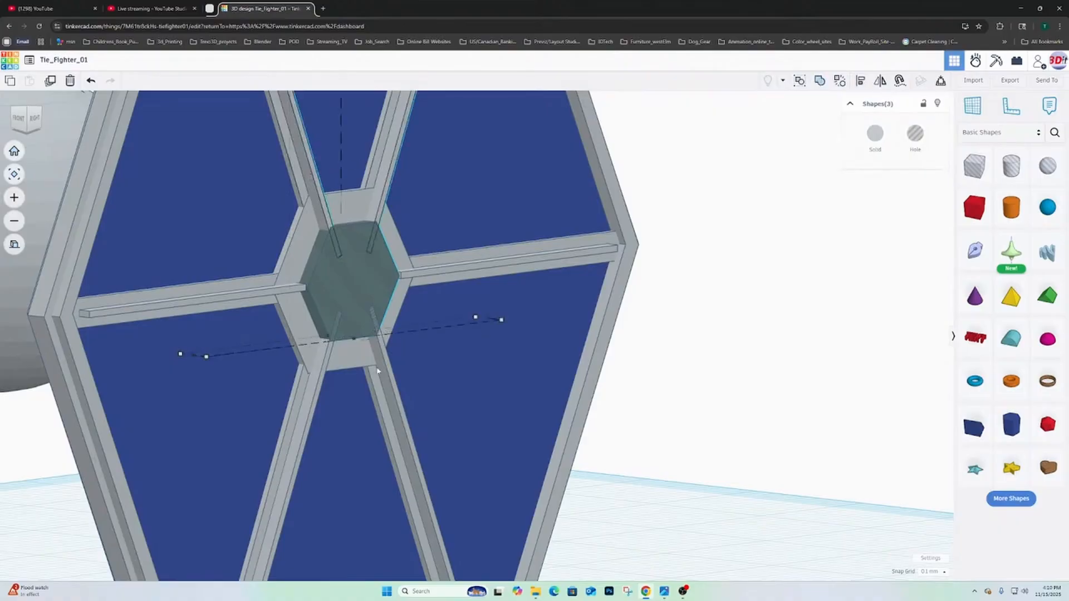
{"action": "left_click", "coordinate": [391, 401], "text": "shift"}
{"action": "left_click", "coordinate": [300, 424], "text": "shift"}
{"action": "left_click", "coordinate": [821, 81]}
- Examine the trimmed spoke ends around the hub and undo the grouping with the hexagonal hole
{"action": "scroll", "coordinate": [633, 306], "scroll_direction": "up", "scroll_amount": 2}
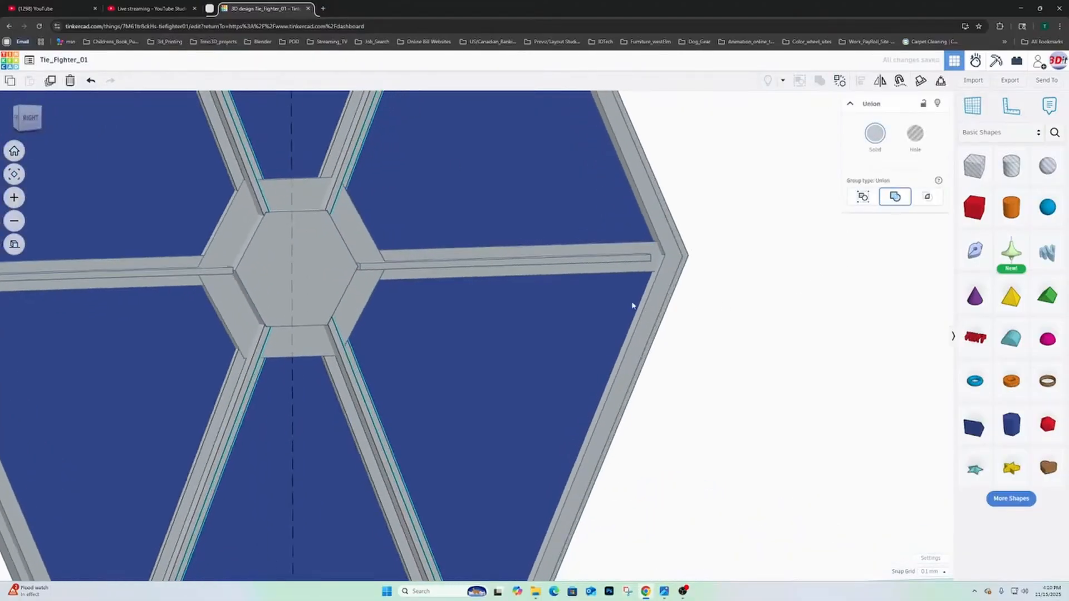
{"action": "right_click_drag", "start_coordinate": [633, 306], "coordinate": [592, 310]}
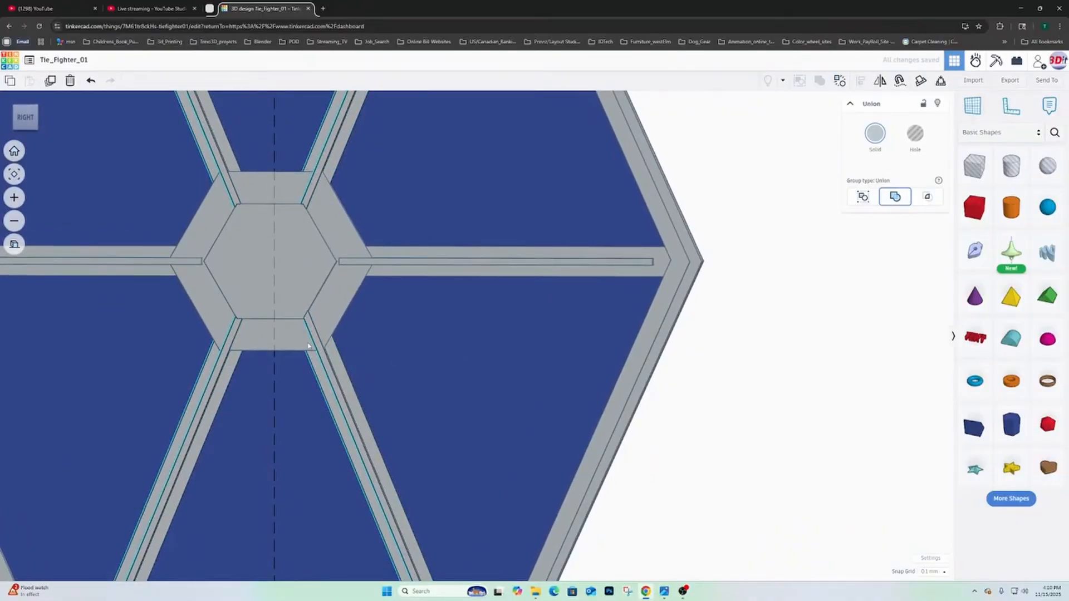
{"action": "scroll", "coordinate": [302, 322], "scroll_direction": "down", "scroll_amount": 4}
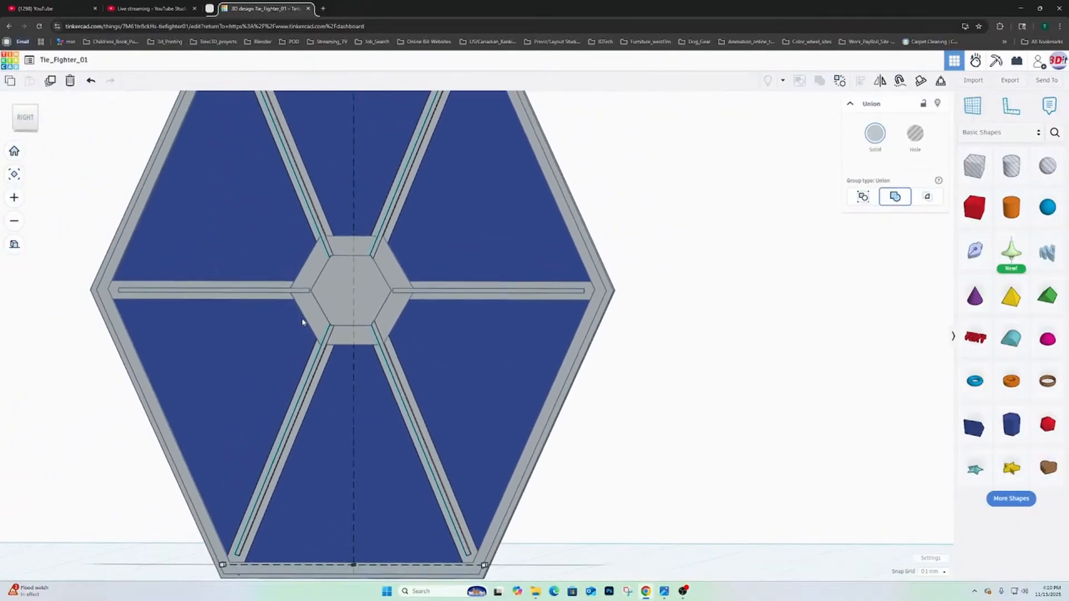
{"action": "scroll", "coordinate": [302, 322], "scroll_direction": "up", "scroll_amount": 5}
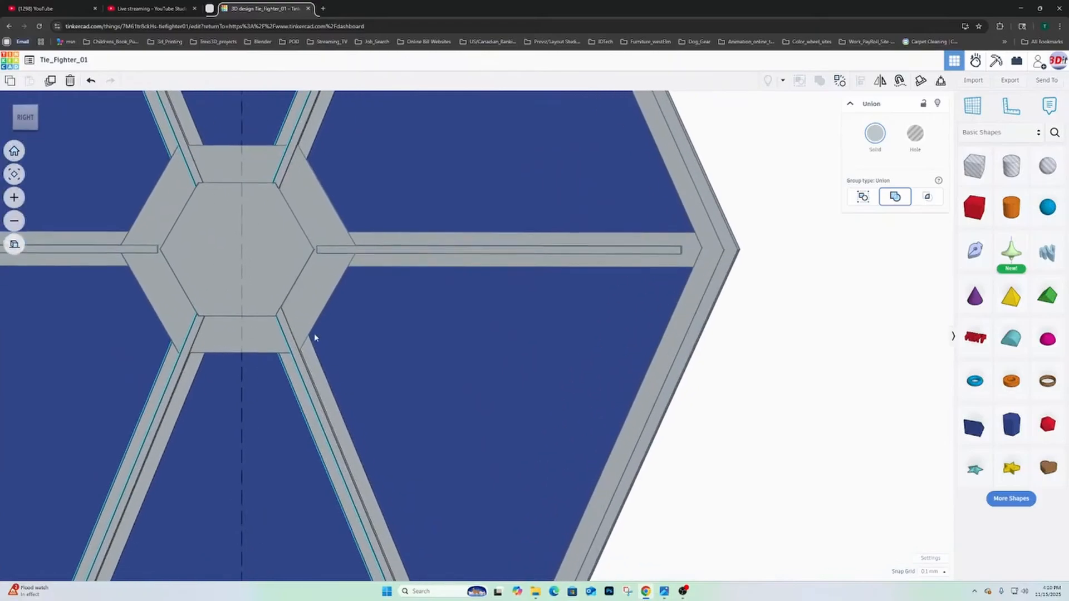
{"action": "scroll", "coordinate": [314, 338], "scroll_direction": "down", "scroll_amount": 3}
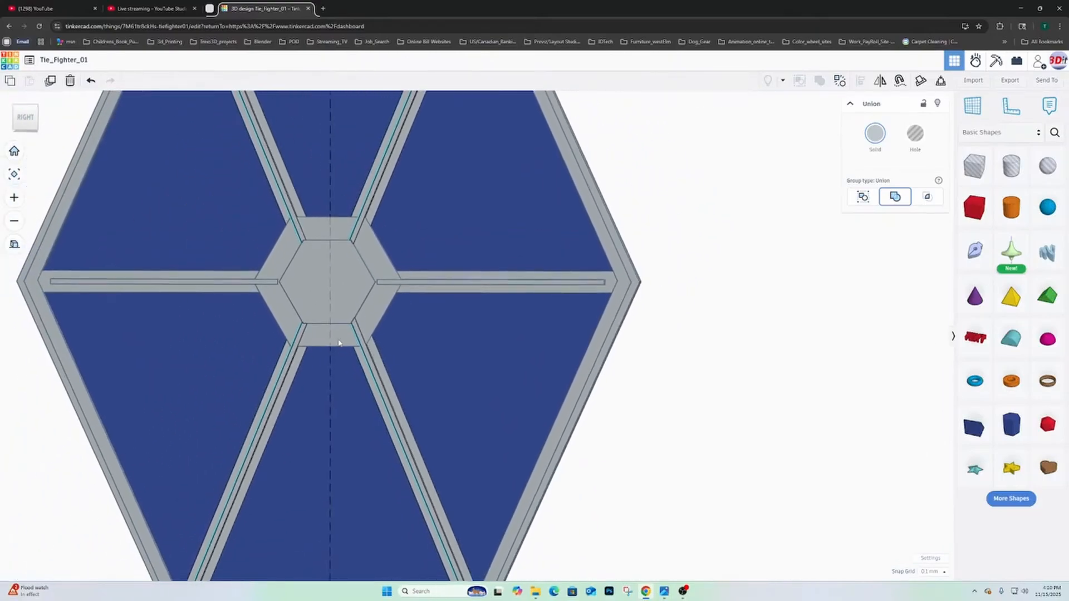
{"action": "scroll", "coordinate": [346, 337], "scroll_direction": "up", "scroll_amount": 2}
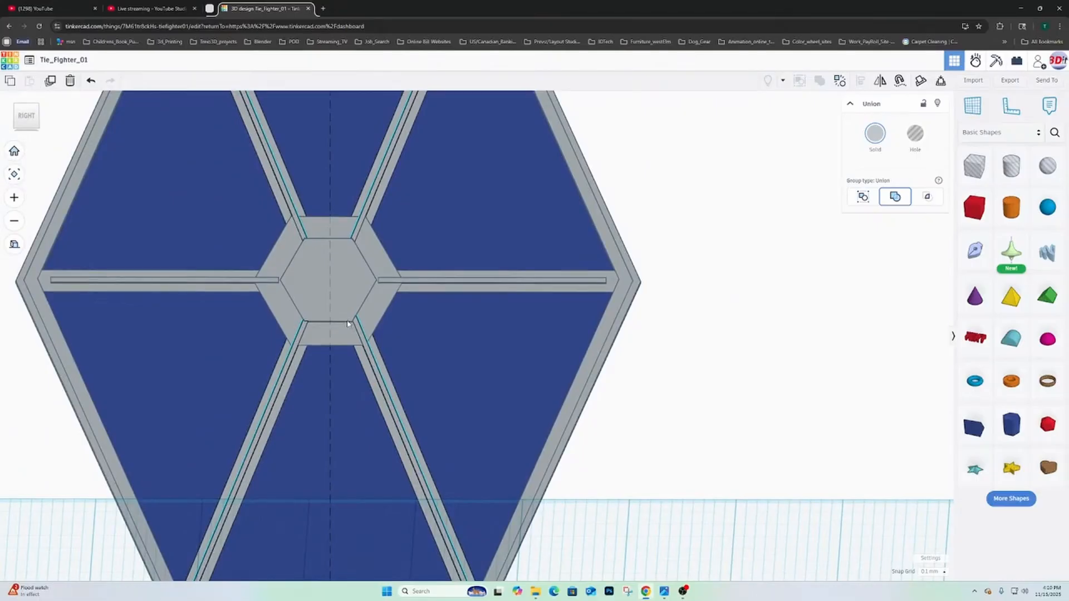
{"action": "key", "text": "ctrl+z"}
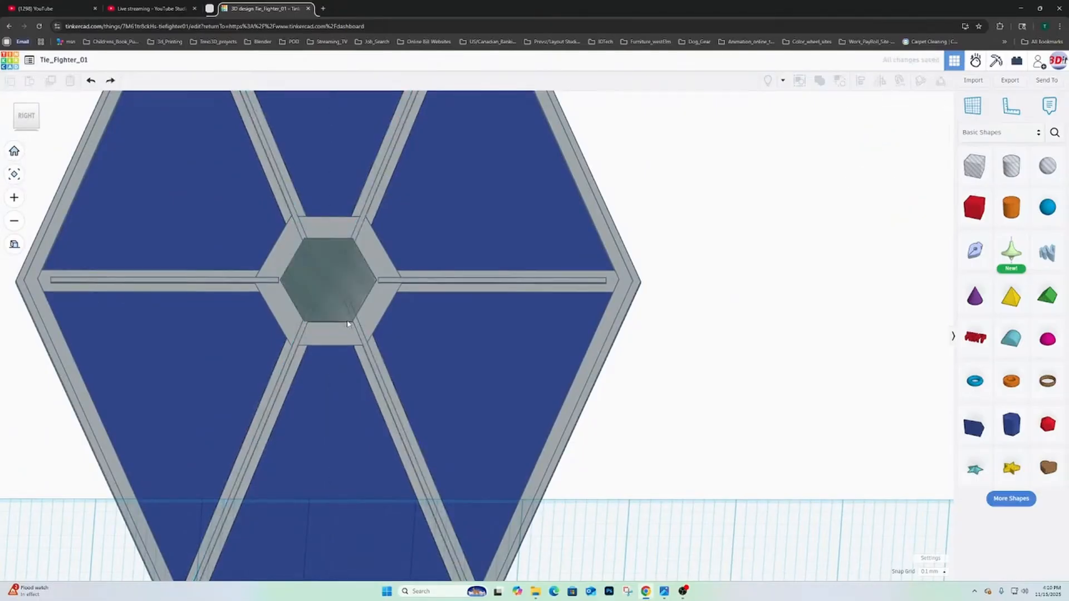
- Shift the lower rear diagonal spoke 0.3 mm toward the front to centre it along its backing beam
{"action": "left_click", "coordinate": [379, 369]}
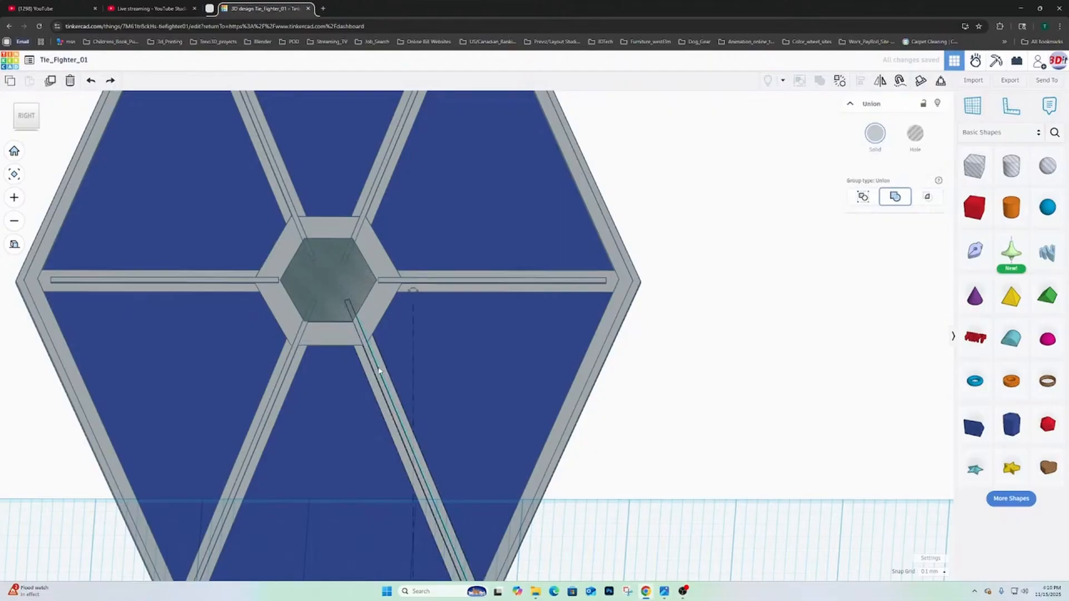
{"action": "scroll", "coordinate": [378, 370], "scroll_direction": "down", "scroll_amount": 3}
{"action": "scroll", "coordinate": [382, 359], "scroll_direction": "up", "scroll_amount": 2}
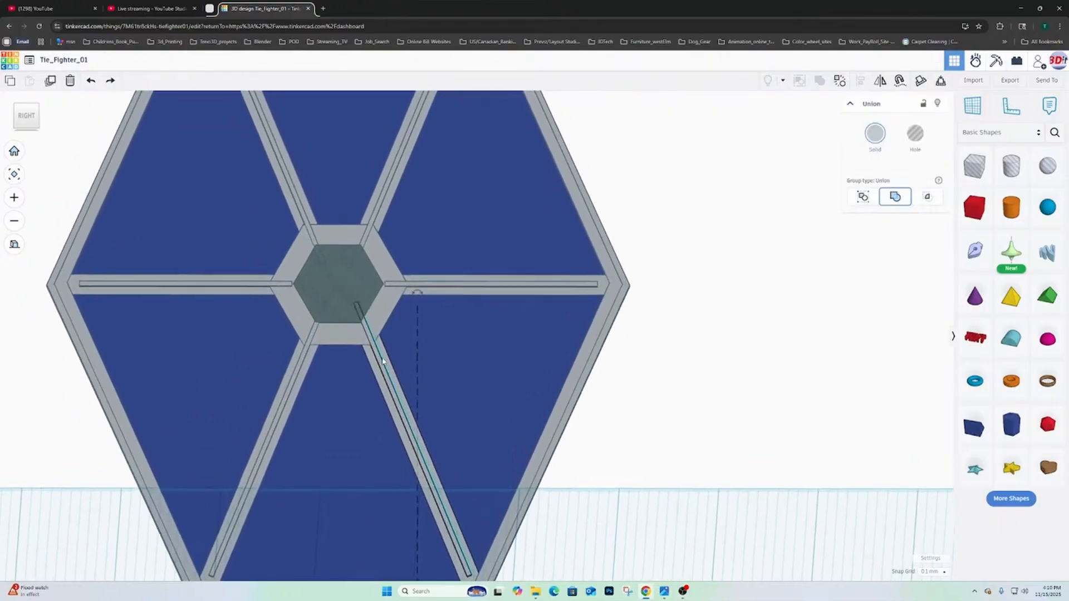
{"action": "scroll", "coordinate": [382, 362], "scroll_direction": "down", "scroll_amount": 2}
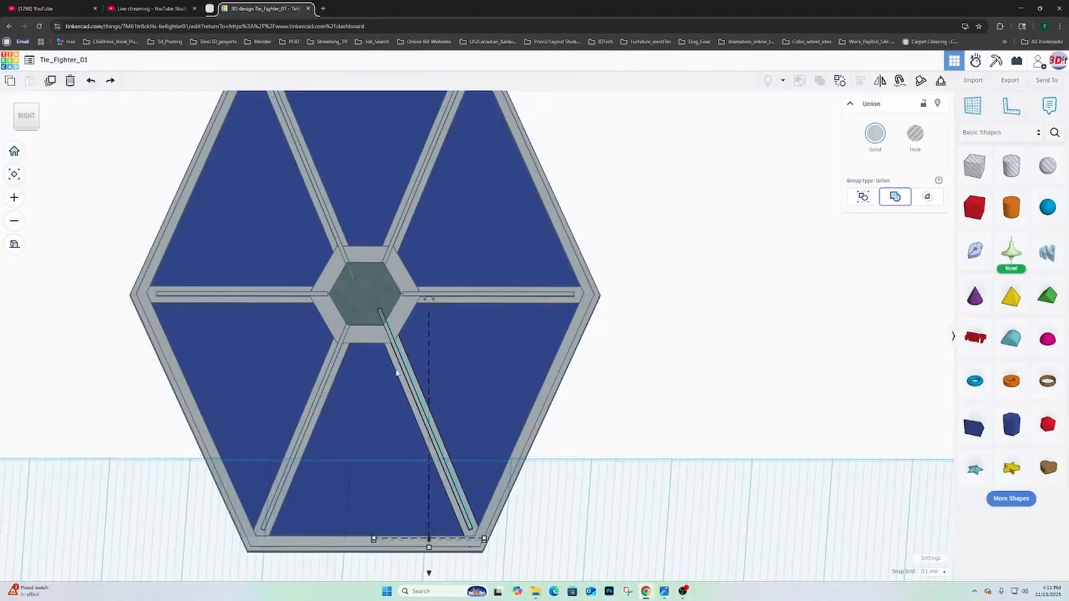
{"action": "key", "text": "Left"}
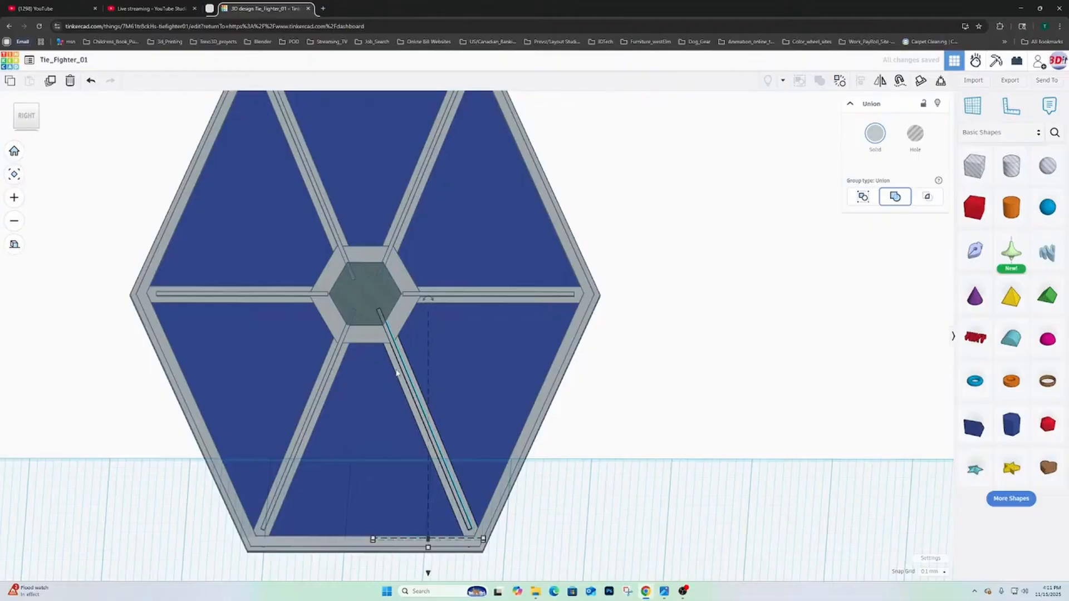
{"action": "key", "text": "Left"}
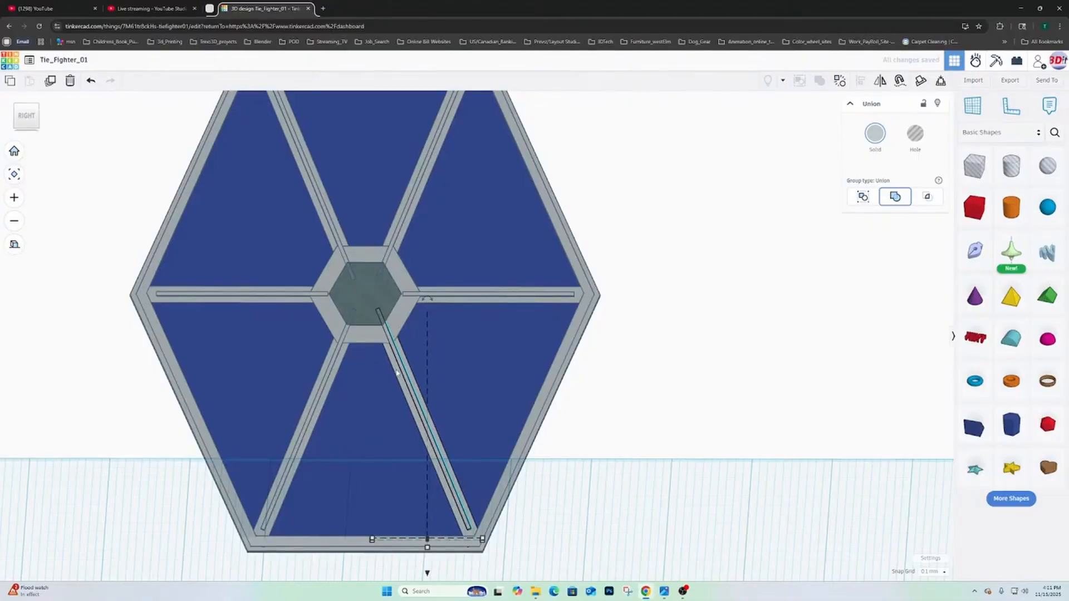
{"action": "key", "text": "Left"}
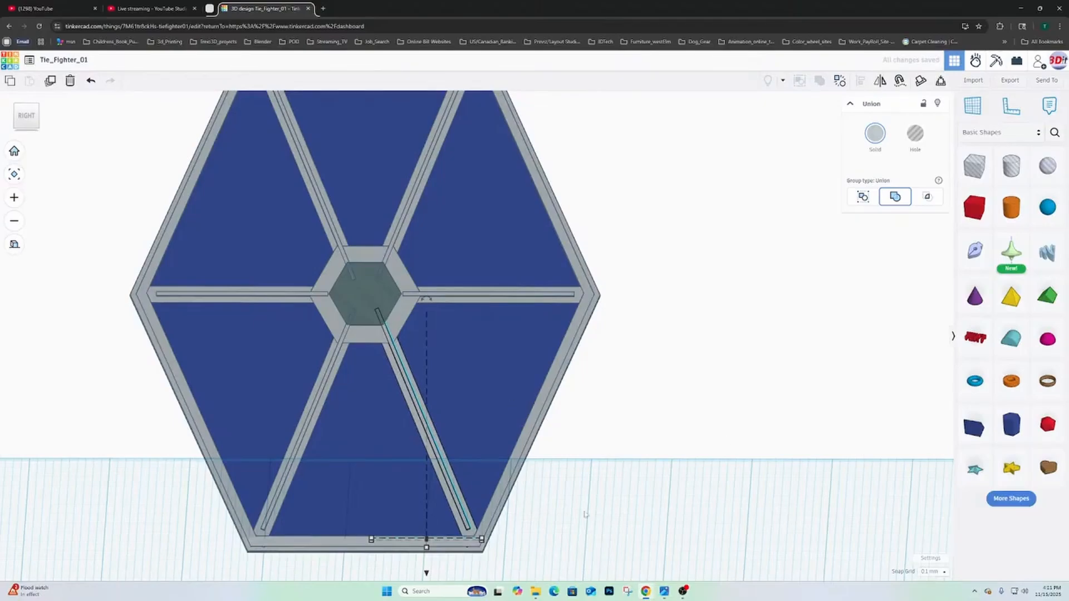
{"action": "key", "text": "Left"}
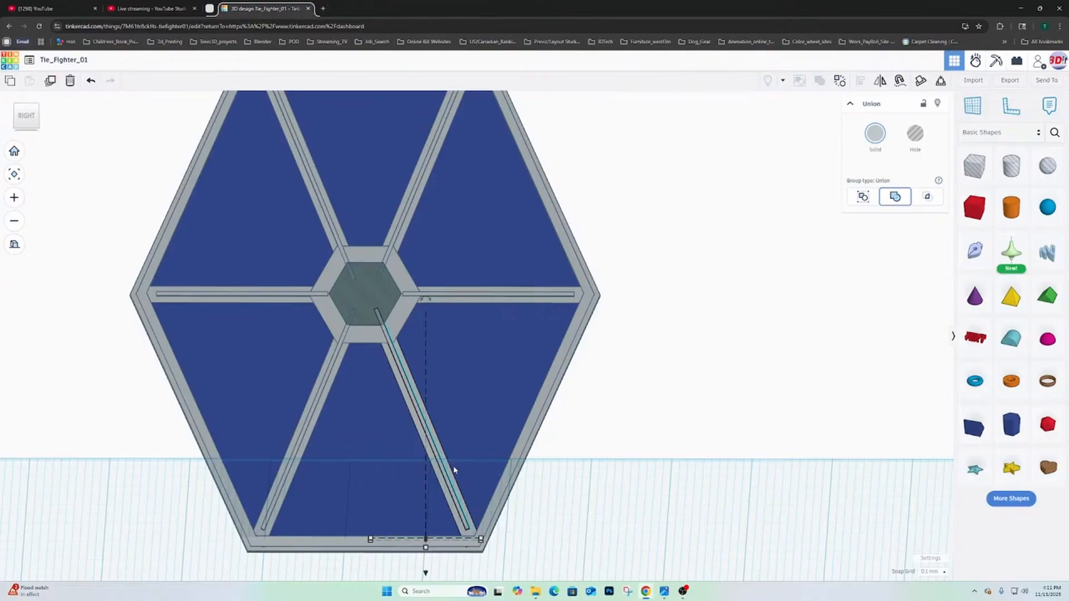
{"action": "key", "text": "Right"}
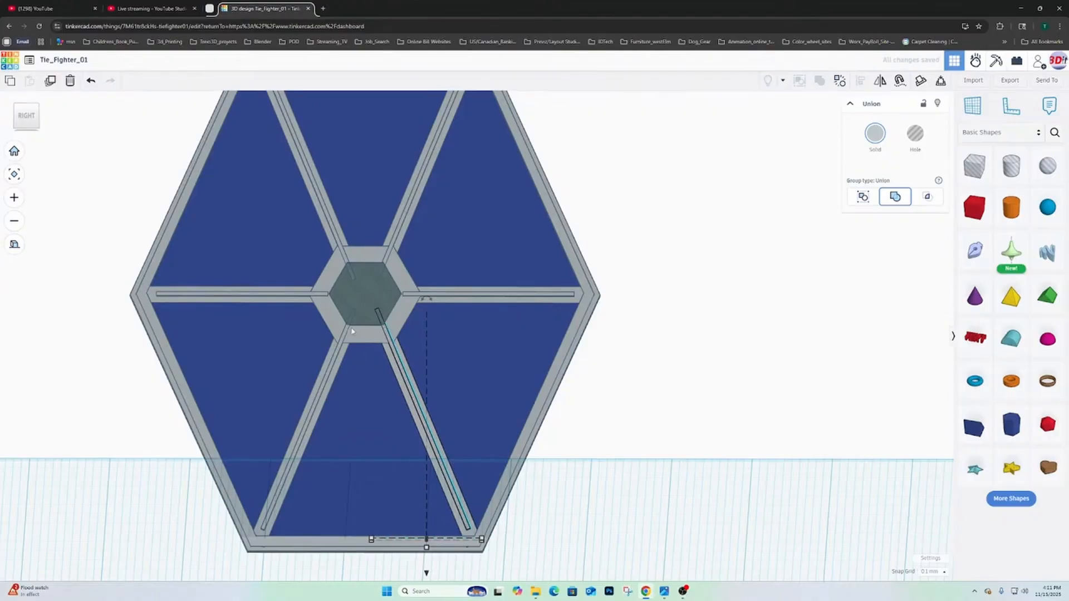
- Try to shift the front horizontal spoke toward the hub, and undo the move
{"action": "scroll", "coordinate": [347, 349], "scroll_direction": "up", "scroll_amount": 4}
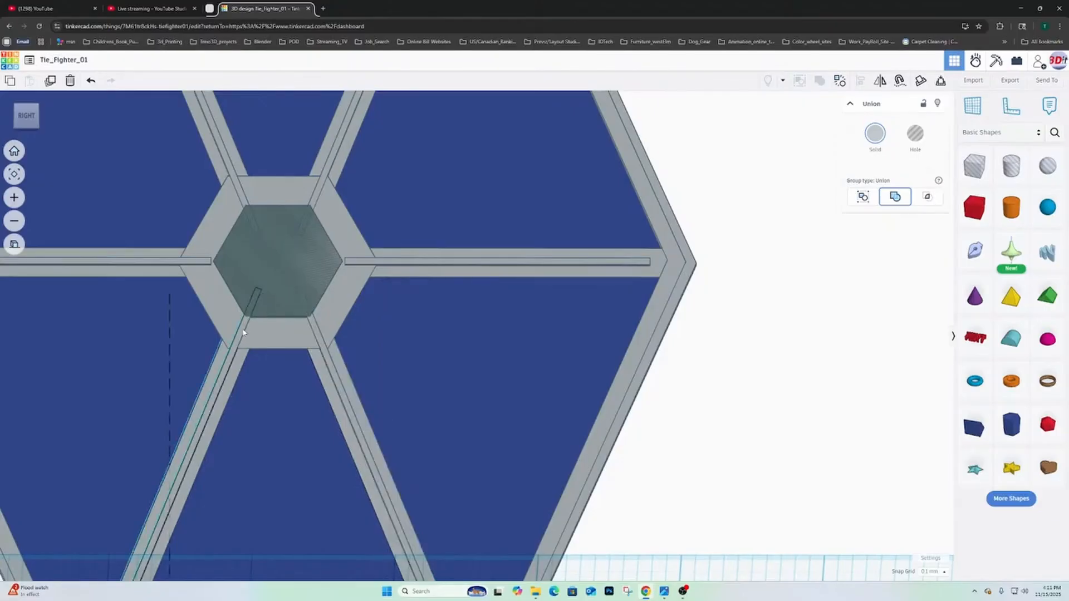
{"action": "scroll", "coordinate": [210, 296], "scroll_direction": "down", "scroll_amount": 3}
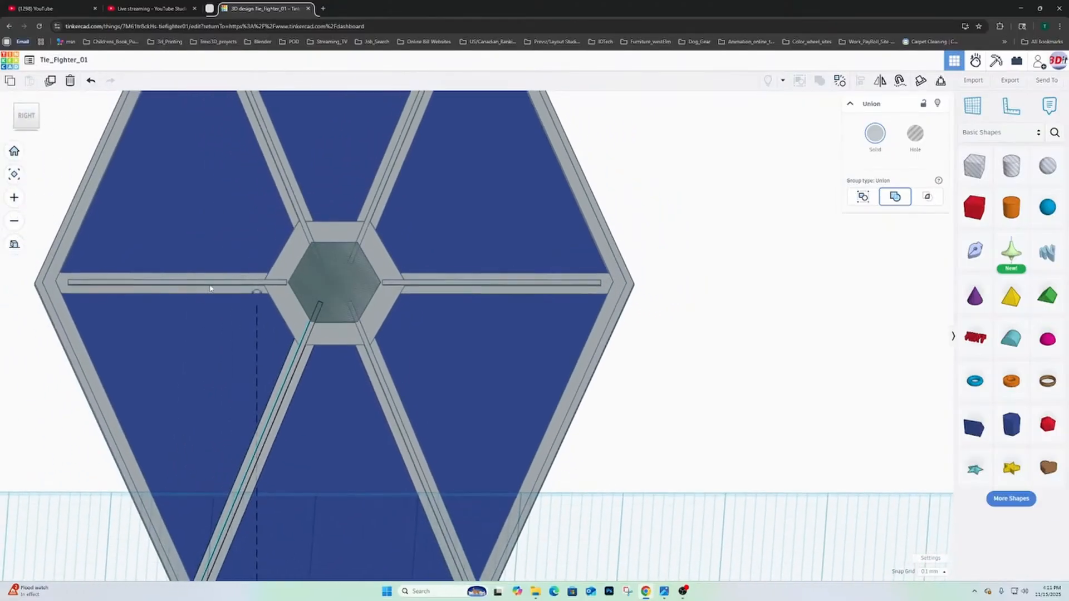
{"action": "left_click", "coordinate": [210, 288]}
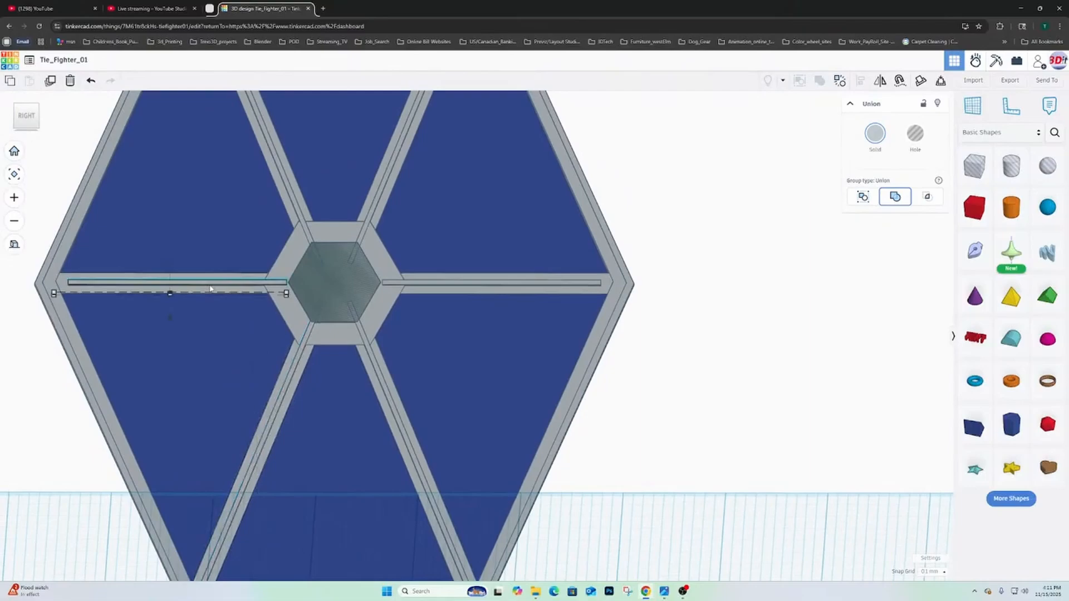
{"action": "left_click", "coordinate": [285, 294]}
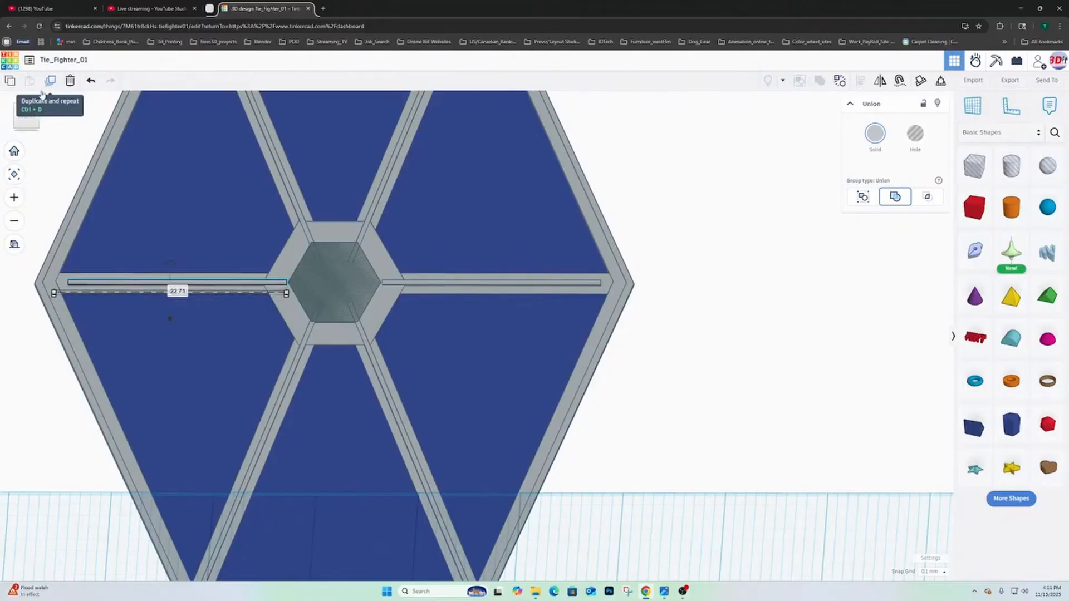
{"action": "left_click", "coordinate": [27, 118]}
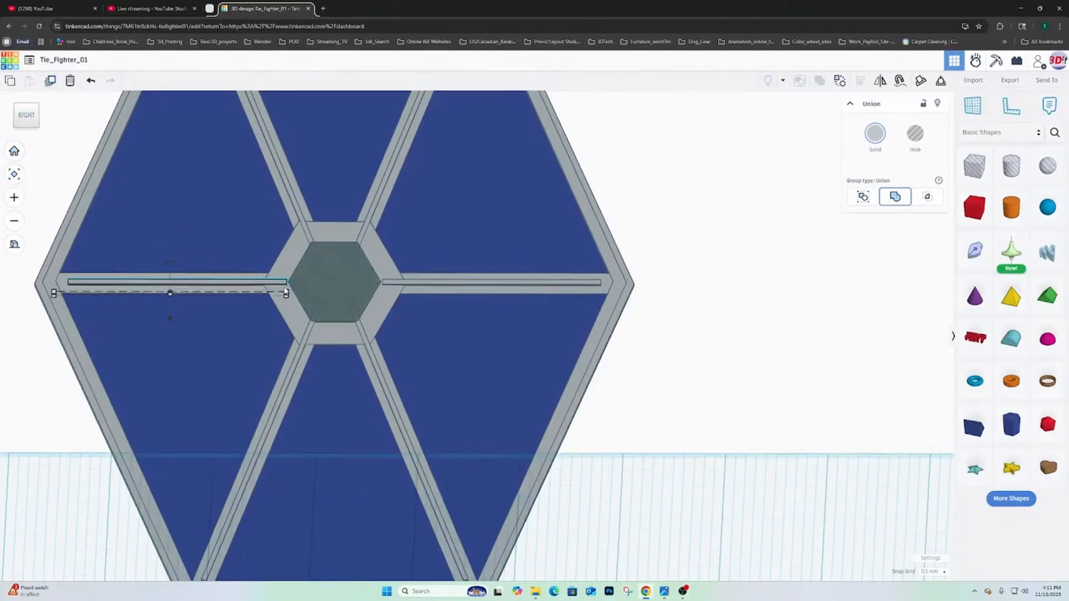
{"action": "key", "text": "Right"}
{"action": "key", "text": "Right"}
{"action": "key", "text": "Right"}
{"action": "key", "text": "ctrl+z"}
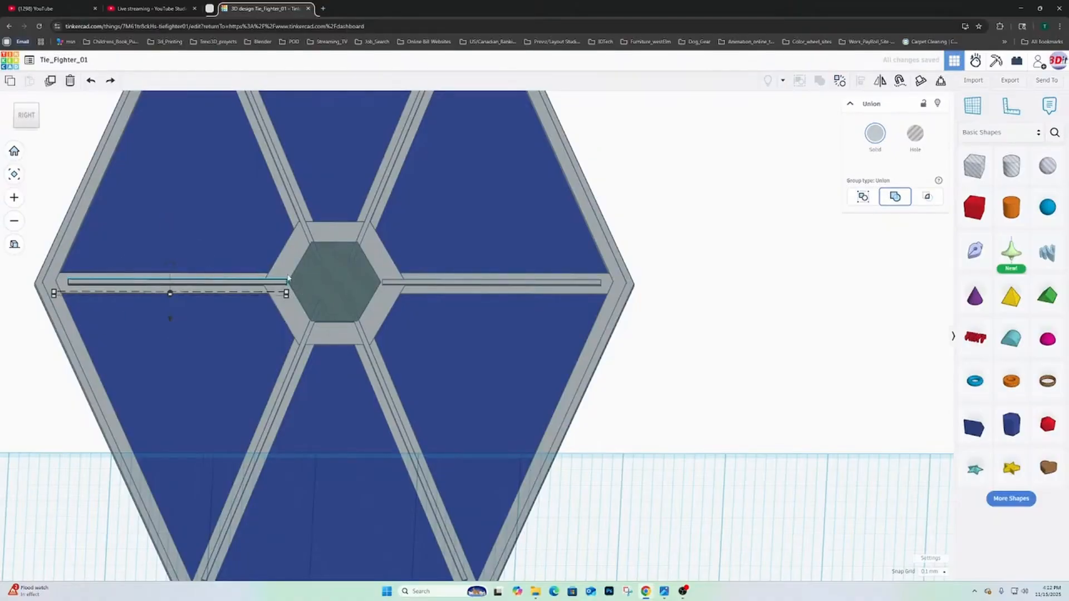
- Stretch the inner end of the front horizontal spoke to the hub's inner hexagon, making the spoke 23.20 mm long
{"action": "right_click_drag", "start_coordinate": [266, 288], "coordinate": [284, 311]}
{"action": "mouse_move", "coordinate": [225, 287]}
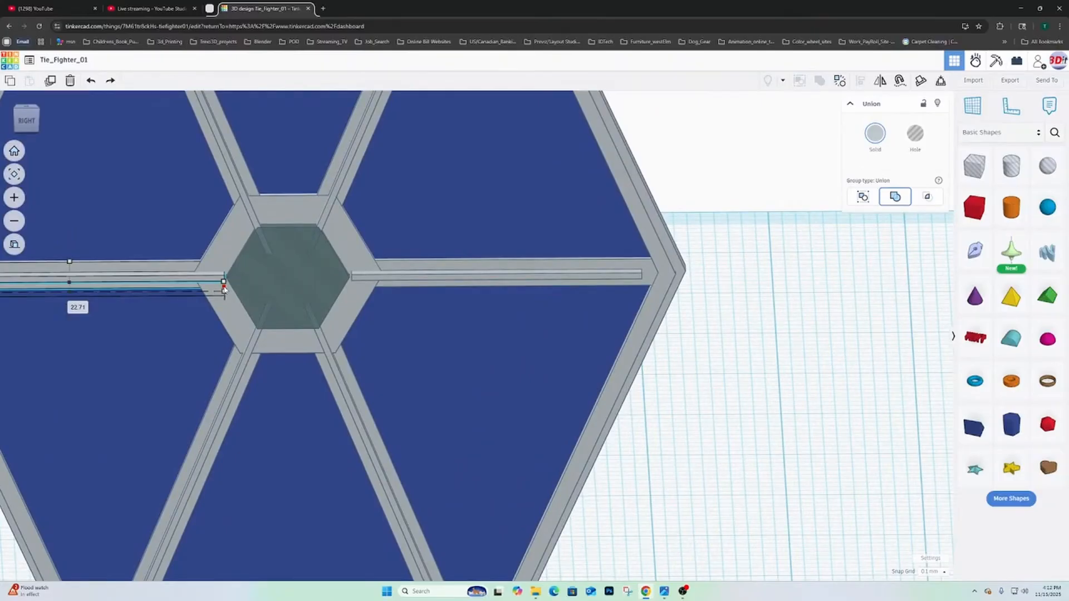
{"action": "left_click_drag", "start_coordinate": [224, 287], "coordinate": [231, 291]}
{"action": "right_click_drag", "start_coordinate": [337, 304], "coordinate": [292, 286]}
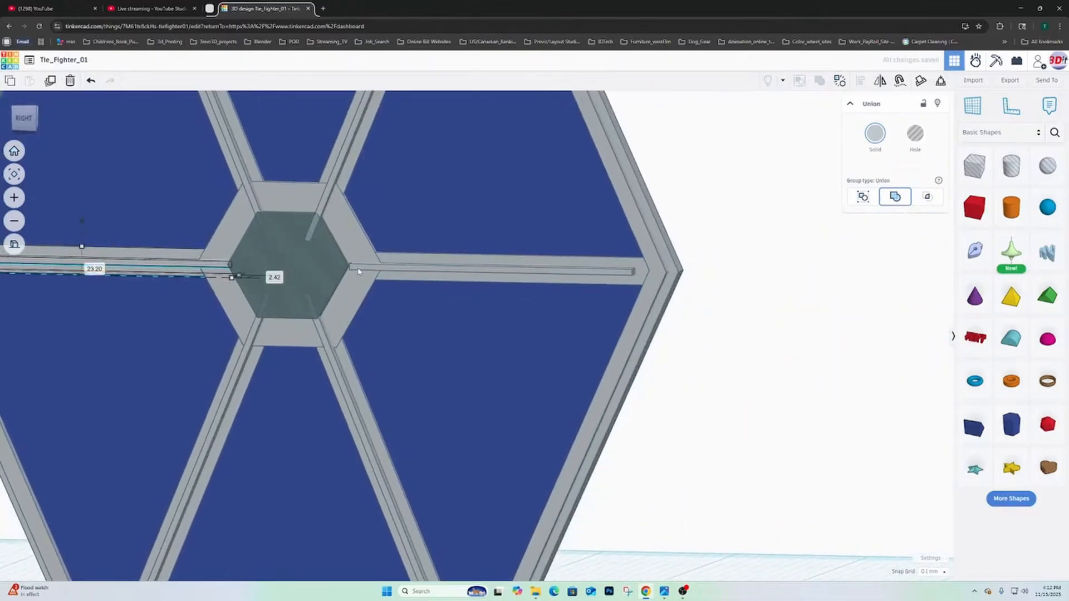
{"action": "left_click", "coordinate": [14, 120]}
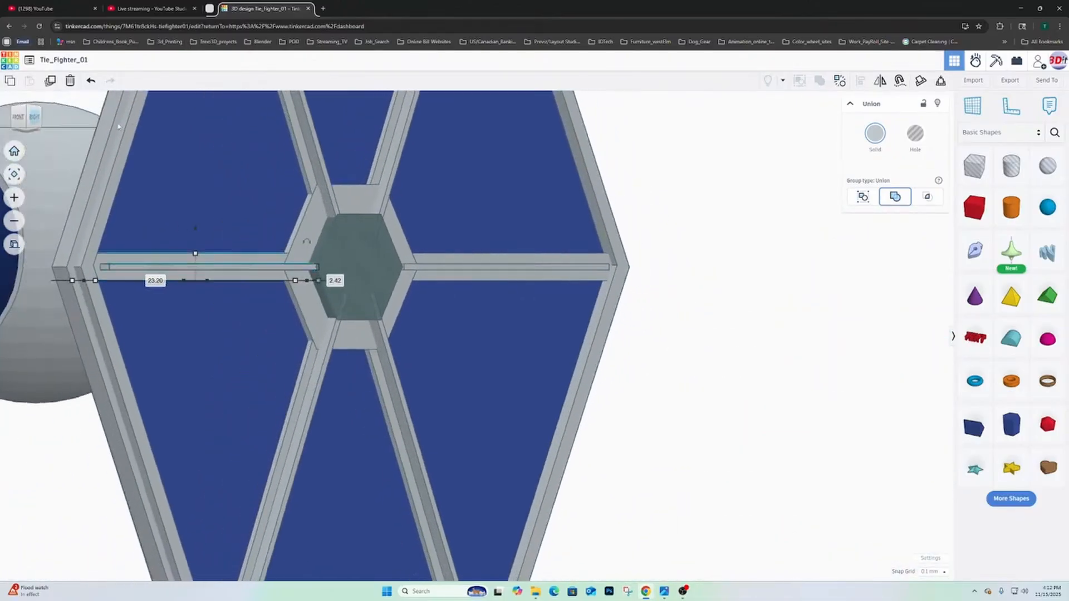
{"action": "left_click", "coordinate": [35, 117]}
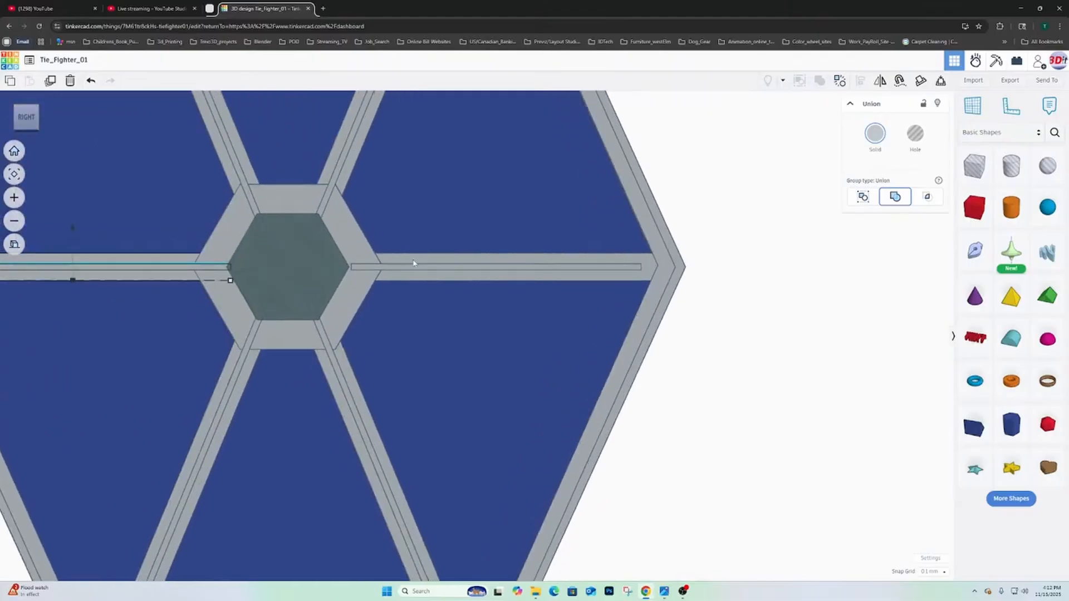
- Stretch the inner end of the rear horizontal spoke to the inner hexagon, making the spoke about 23 mm long
{"action": "left_click", "coordinate": [413, 265]}
{"action": "right_click_drag", "start_coordinate": [374, 283], "coordinate": [390, 324]}
{"action": "left_click_drag", "start_coordinate": [354, 301], "coordinate": [349, 301]}
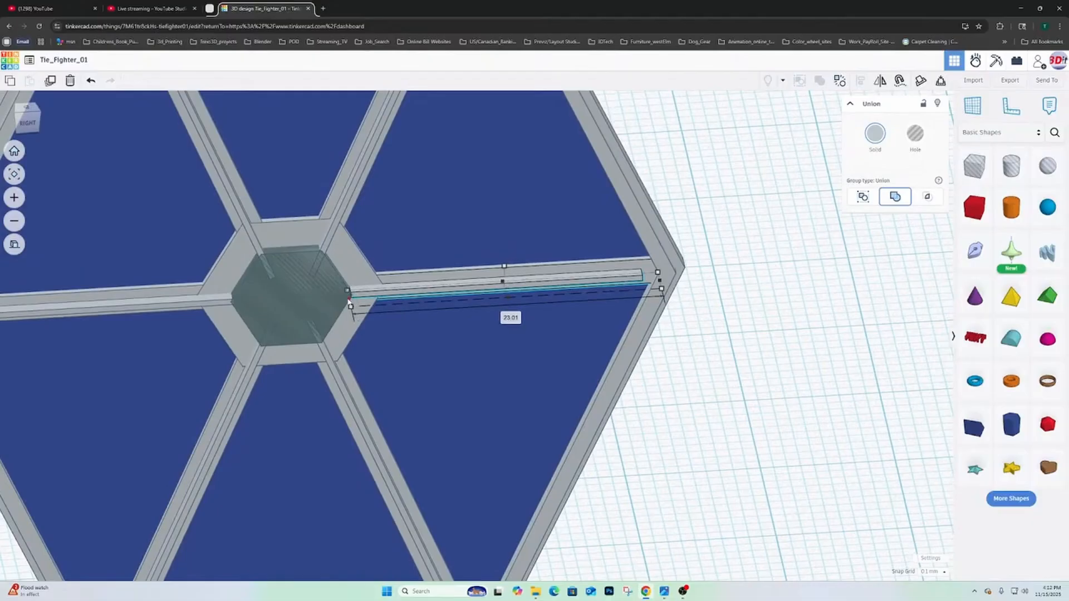
{"action": "right_click_drag", "start_coordinate": [403, 312], "coordinate": [358, 267]}
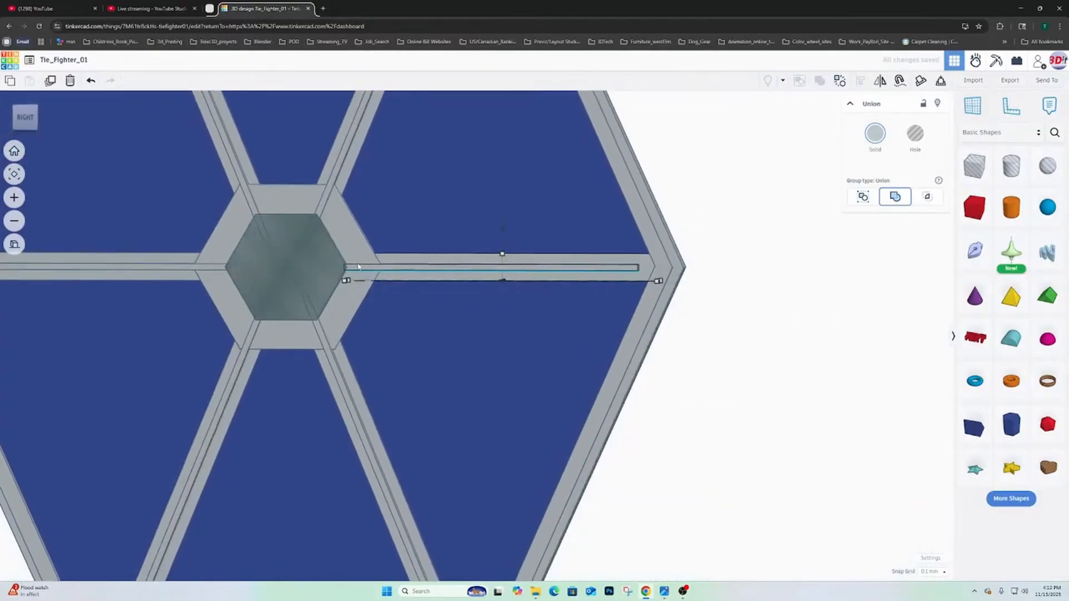
{"action": "right_click_drag", "start_coordinate": [264, 289], "coordinate": [330, 274]}
- Try raising the hexagonal hole on the hub, and undo the move
{"action": "left_click", "coordinate": [341, 274]}
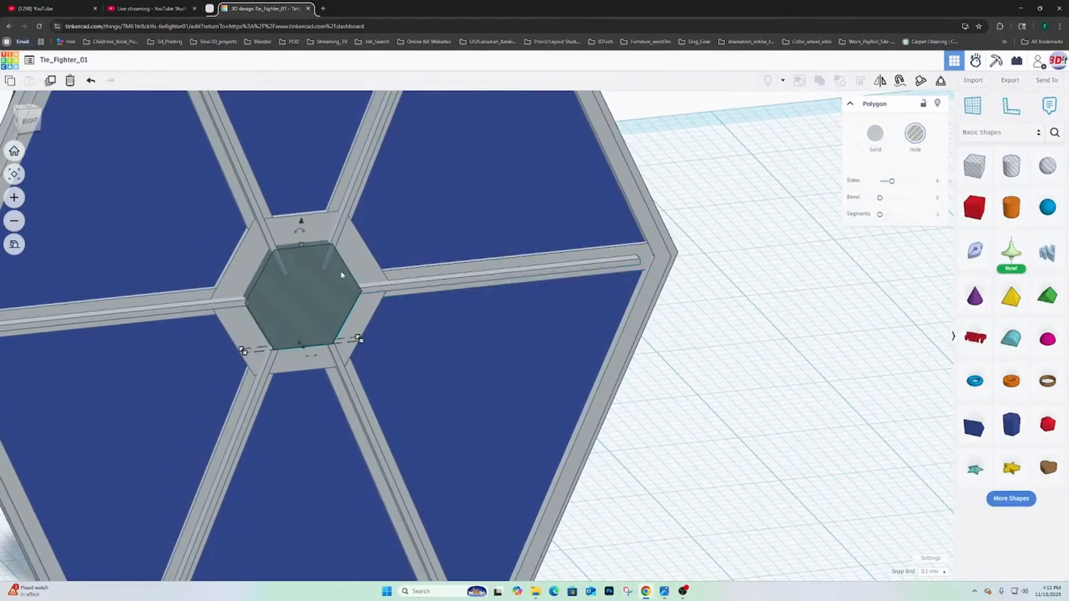
{"action": "right_click_drag", "start_coordinate": [299, 227], "coordinate": [339, 228]}
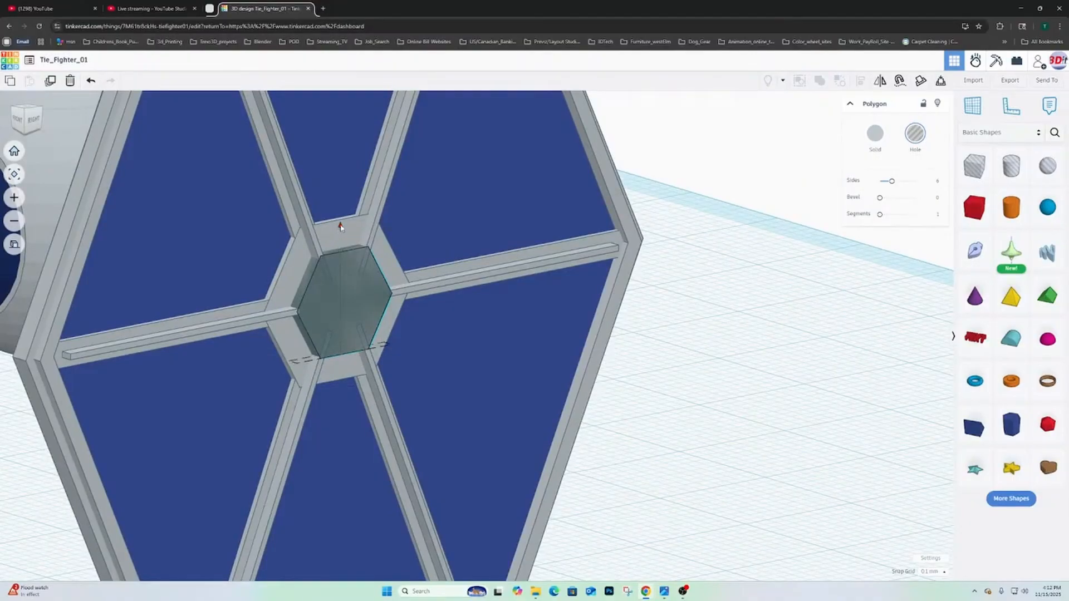
{"action": "left_click_drag", "start_coordinate": [338, 228], "coordinate": [341, 199]}
{"action": "key", "text": "ctrl+z"}
- Try to trim the four diagonal spokes and the front horizontal spoke by grouping them with the hexagonal hole
{"action": "left_click", "coordinate": [384, 179], "text": "shift"}
{"action": "left_click", "coordinate": [293, 187], "text": "shift"}
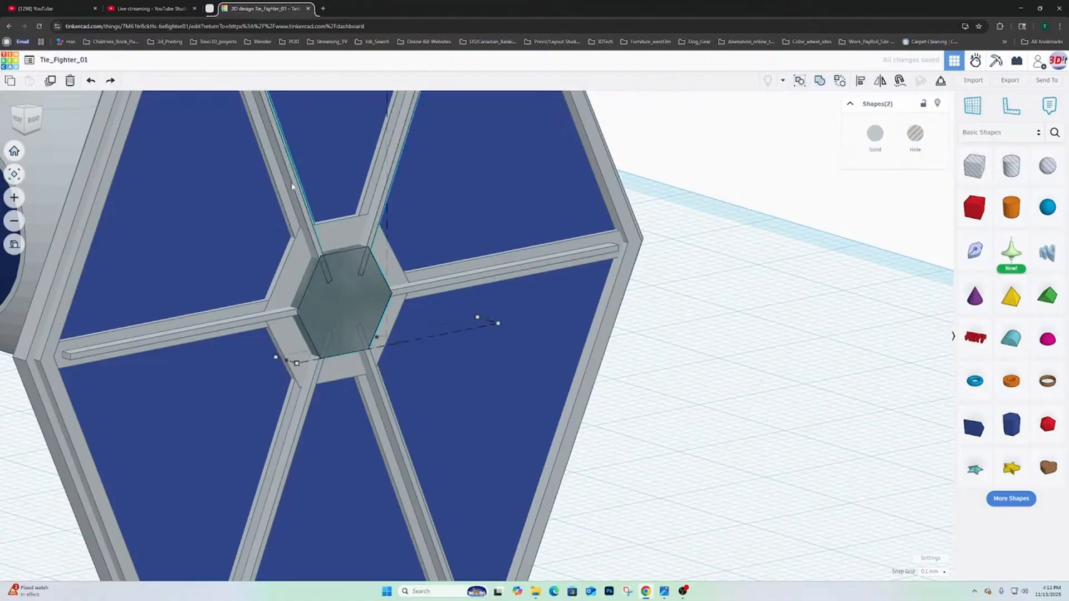
{"action": "left_click", "coordinate": [237, 325], "text": "shift"}
{"action": "left_click", "coordinate": [293, 414], "text": "shift"}
{"action": "left_click", "coordinate": [376, 414], "text": "shift"}
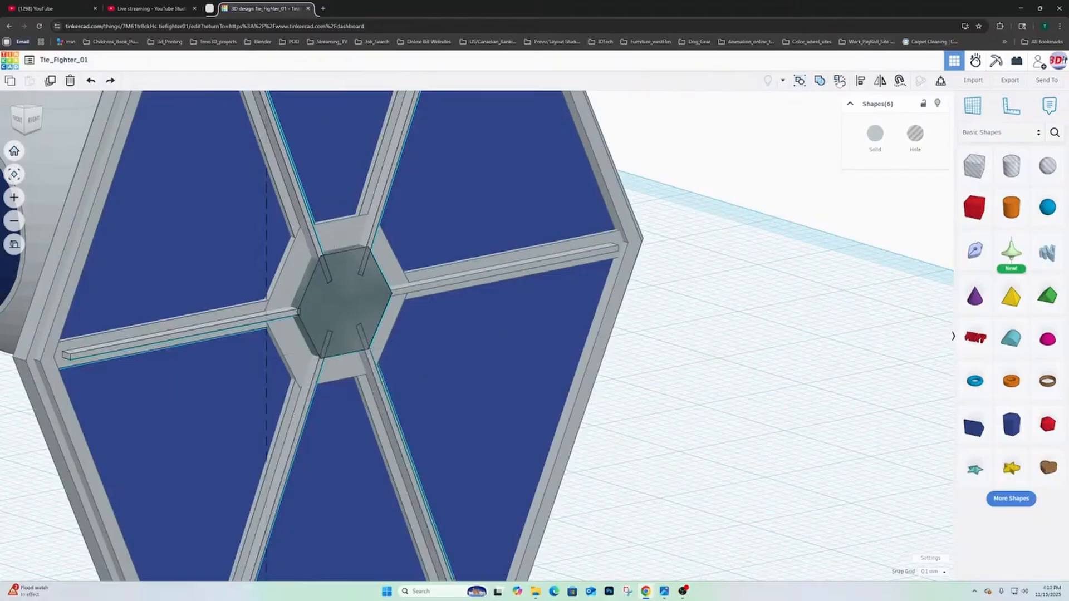
{"action": "left_click", "coordinate": [821, 82]}
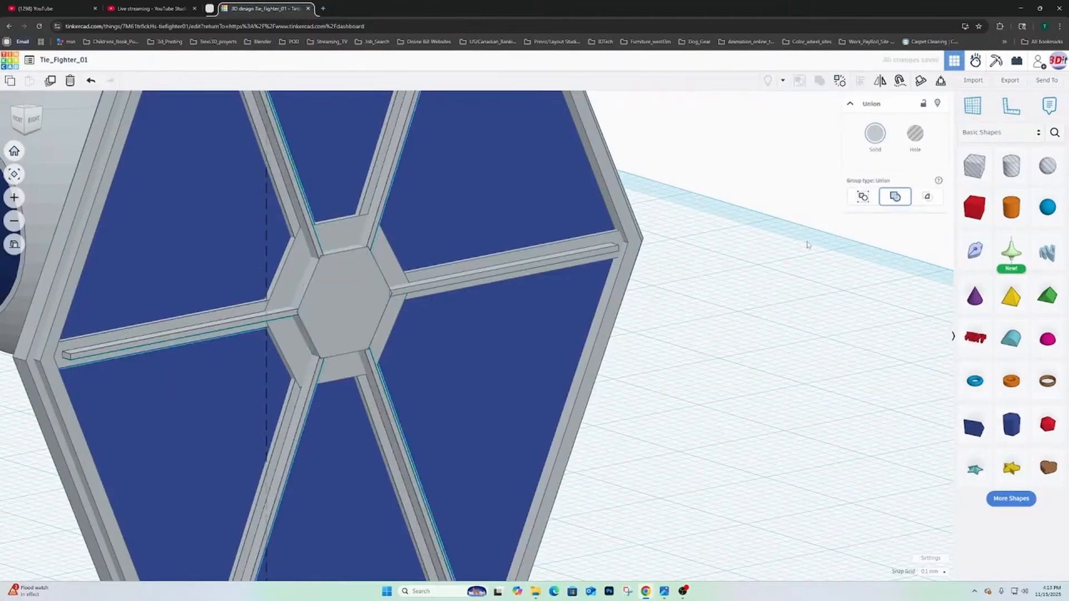
- Check the spoke ends around the hub and undo the grouping that left out the rear horizontal spoke
{"action": "right_click_drag", "start_coordinate": [697, 300], "coordinate": [565, 310]}
{"action": "scroll", "coordinate": [589, 283], "scroll_direction": "down", "scroll_amount": 3}
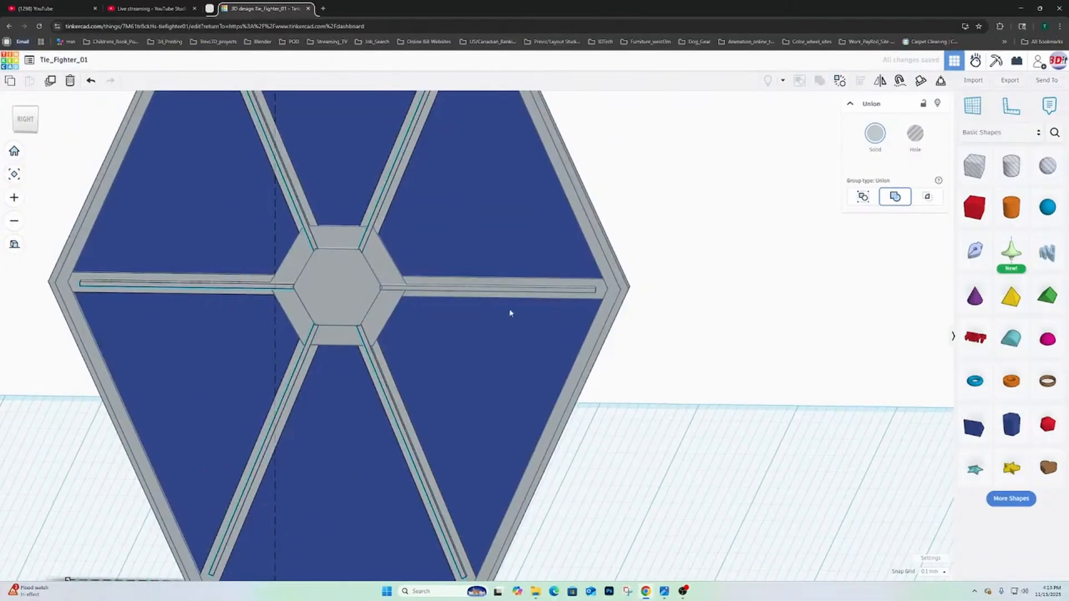
{"action": "scroll", "coordinate": [493, 320], "scroll_direction": "up", "scroll_amount": 2}
{"action": "scroll", "coordinate": [493, 320], "scroll_direction": "up", "scroll_amount": 3}
{"action": "right_click_drag", "start_coordinate": [393, 311], "coordinate": [361, 295]}
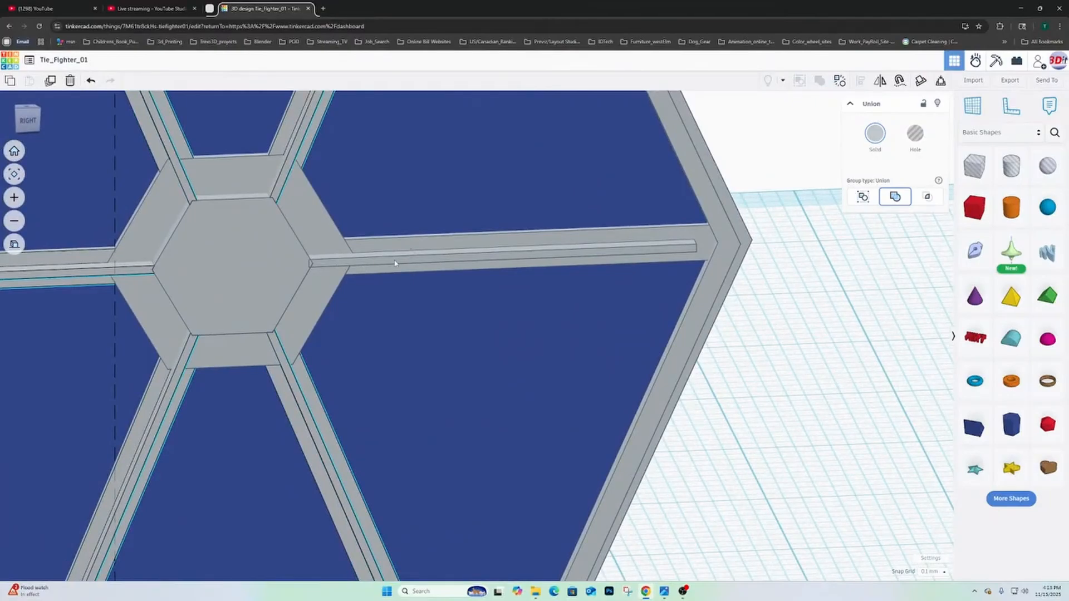
{"action": "key", "text": "ctrl+z"}
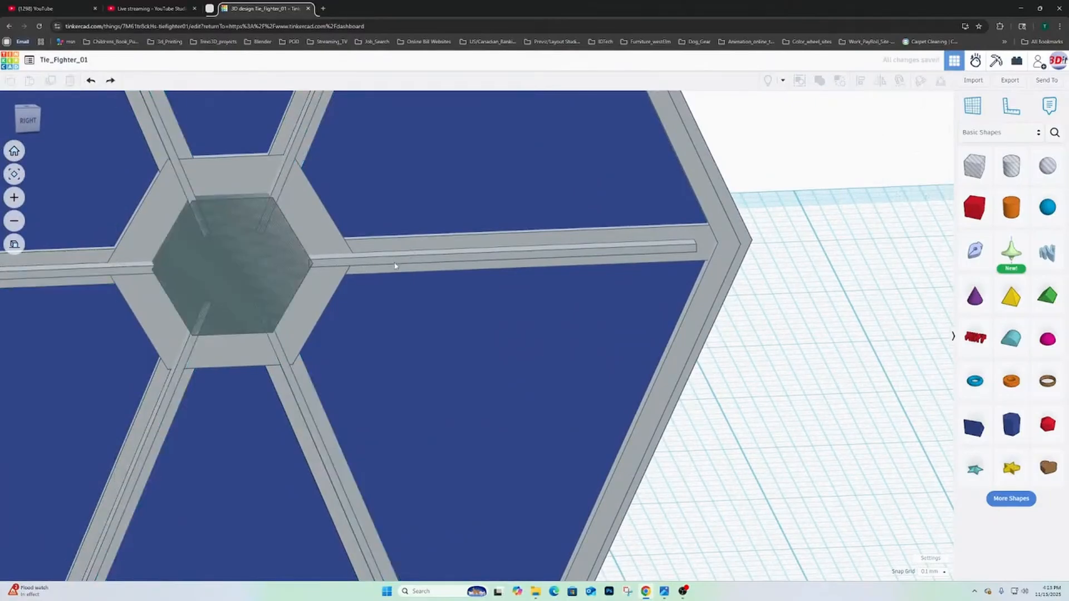
- Trim the inner ends of all six spokes by grouping them with the hexagonal hole as a union
{"action": "scroll", "coordinate": [235, 183], "scroll_direction": "down", "scroll_amount": 2}
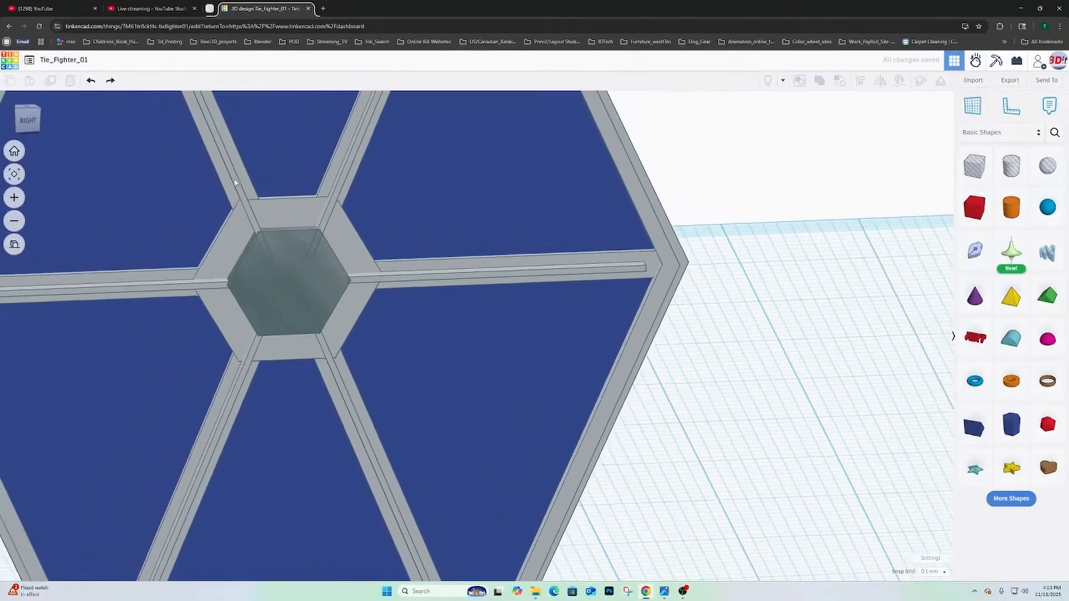
{"action": "left_click", "coordinate": [290, 237]}
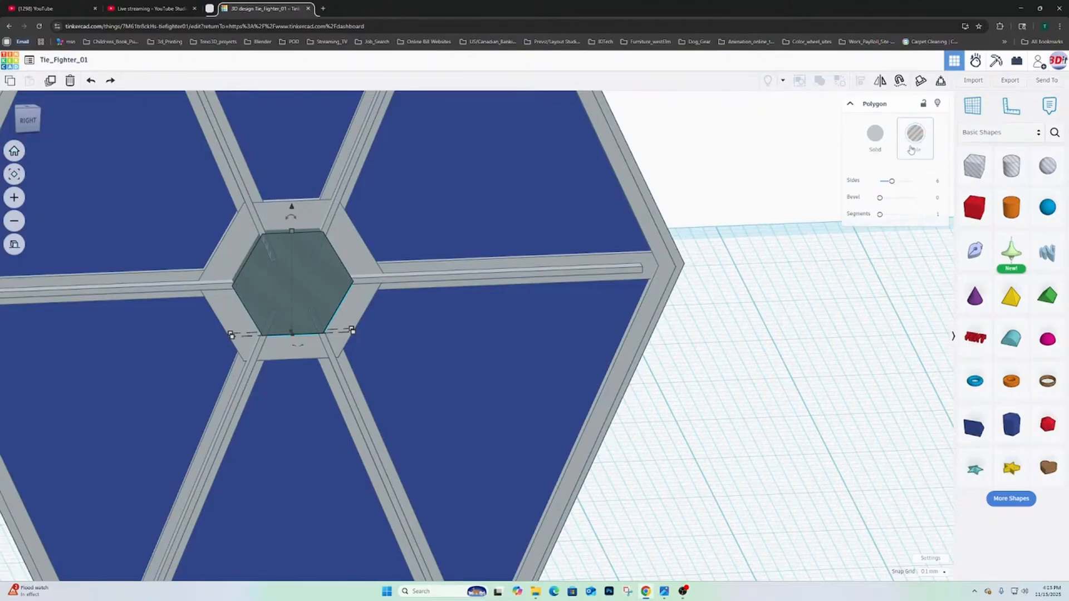
{"action": "left_click", "coordinate": [230, 160], "text": "shift"}
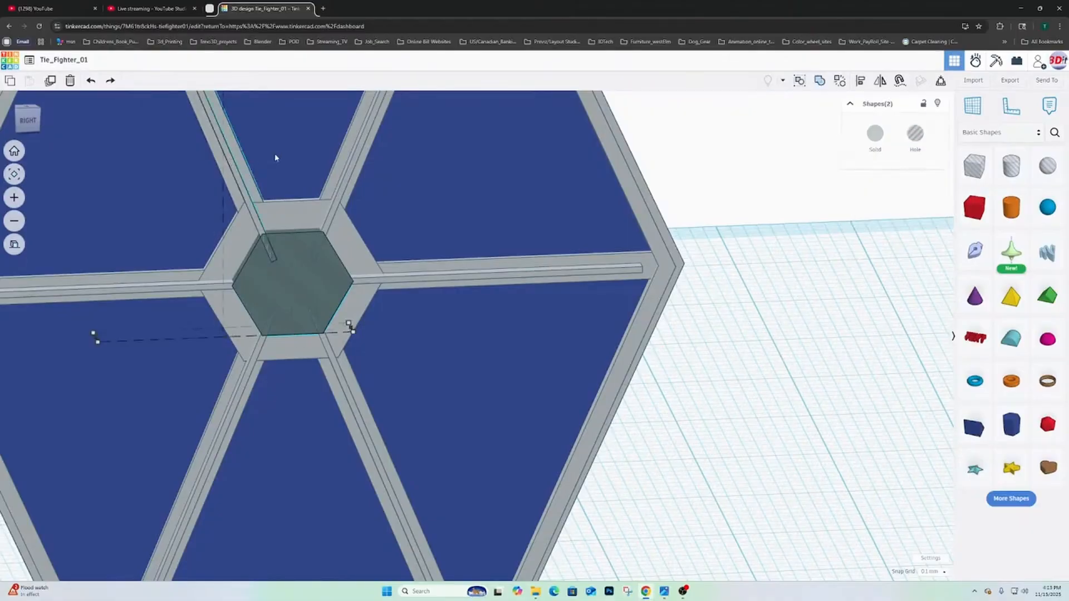
{"action": "left_click", "coordinate": [354, 165], "text": "shift"}
{"action": "left_click", "coordinate": [415, 281], "text": "shift"}
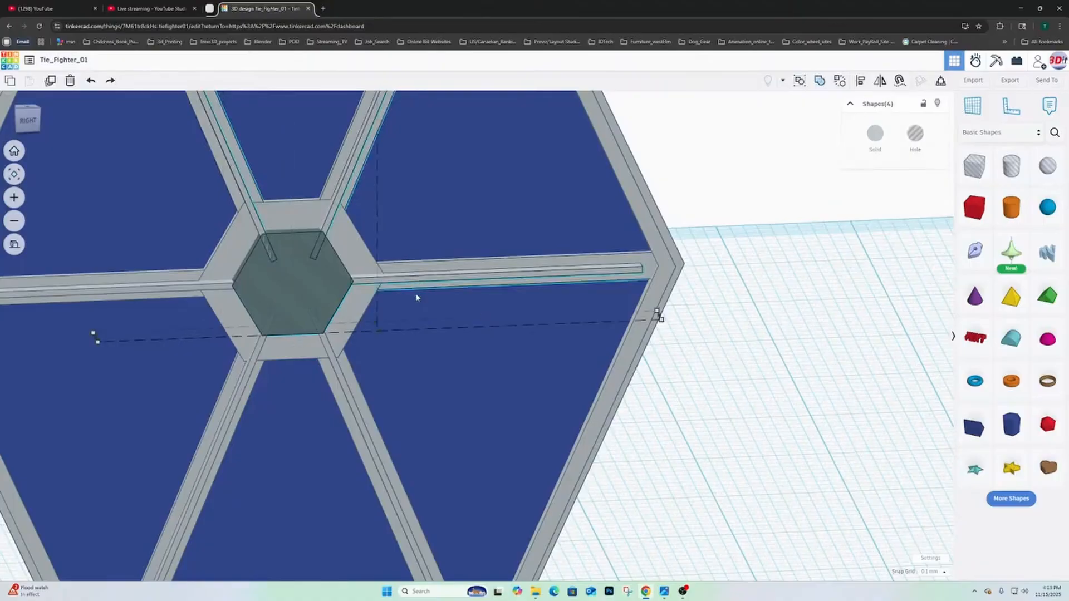
{"action": "left_click", "coordinate": [346, 393], "text": "shift"}
{"action": "left_click", "coordinate": [237, 401], "text": "shift"}
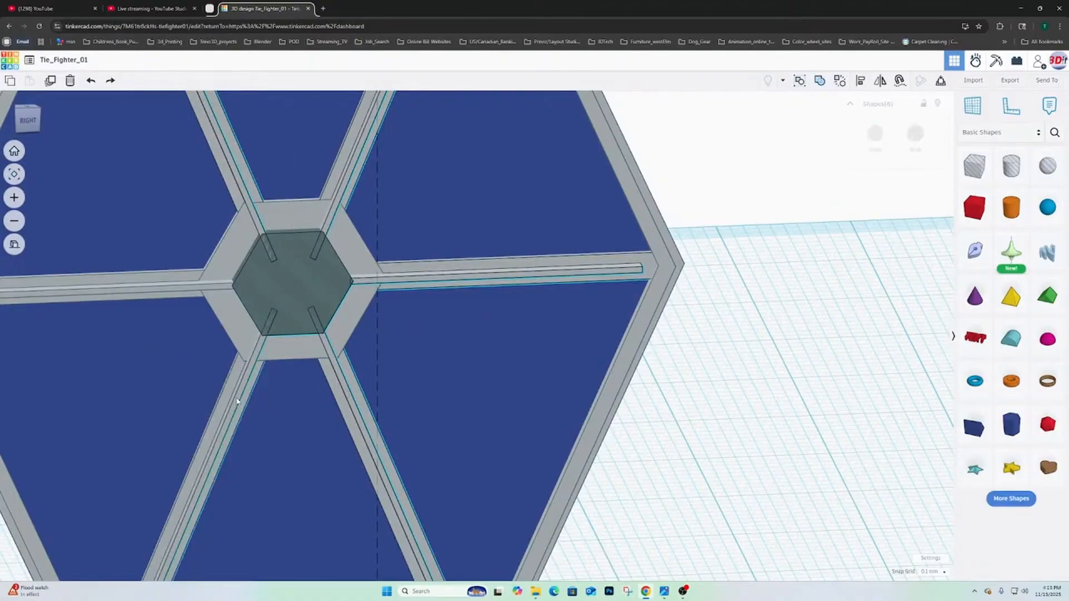
{"action": "left_click", "coordinate": [142, 289], "text": "shift"}
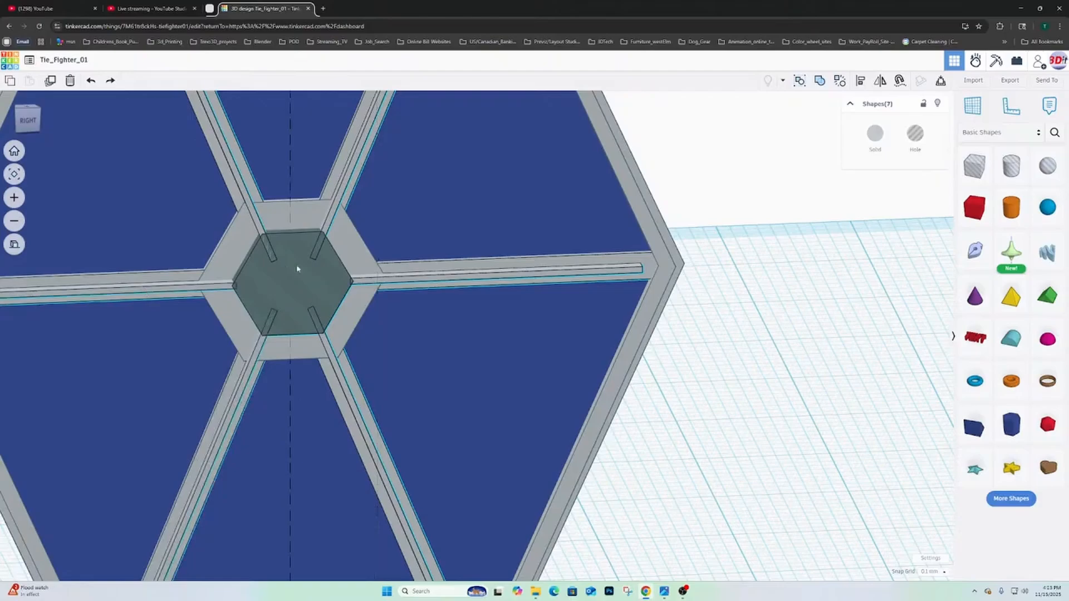
{"action": "left_click", "coordinate": [820, 82]}
- Examine the trimmed spoke ends around the hub and the whole wing from several angles
{"action": "right_click_drag", "start_coordinate": [570, 315], "coordinate": [448, 290]}
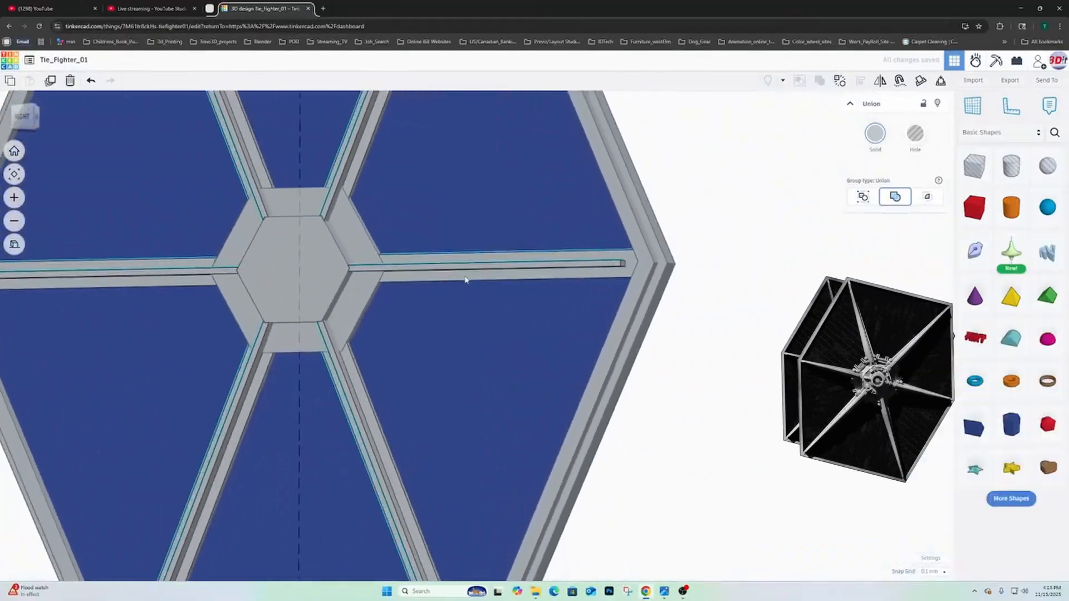
{"action": "scroll", "coordinate": [466, 280], "scroll_direction": "down", "scroll_amount": 5}
{"action": "right_click_drag", "start_coordinate": [465, 280], "coordinate": [424, 332]}
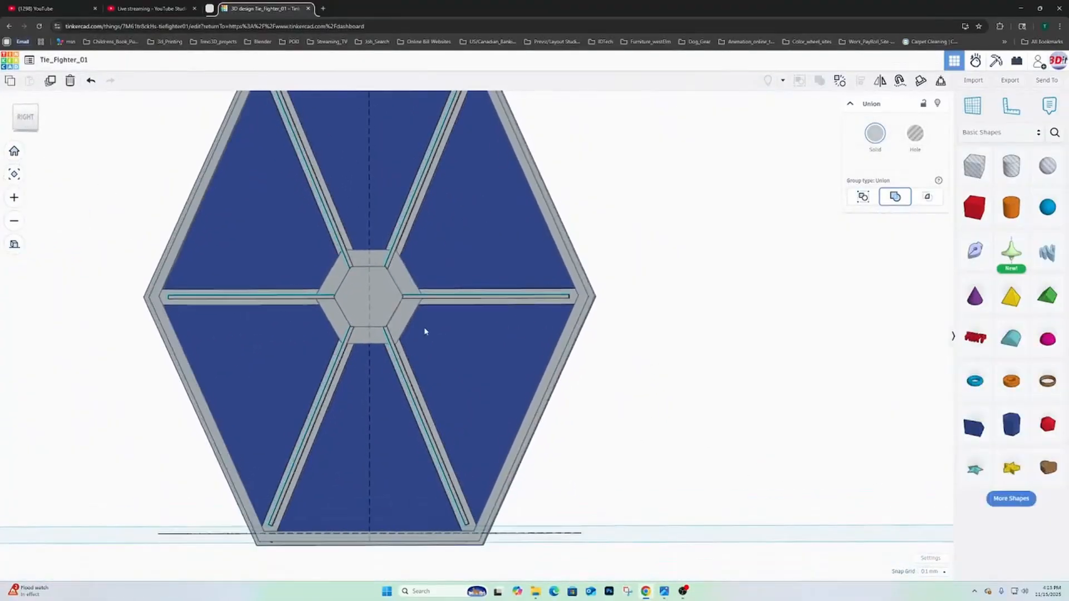
{"action": "left_click", "coordinate": [709, 316]}
{"action": "scroll", "coordinate": [437, 346], "scroll_direction": "down", "scroll_amount": 4}
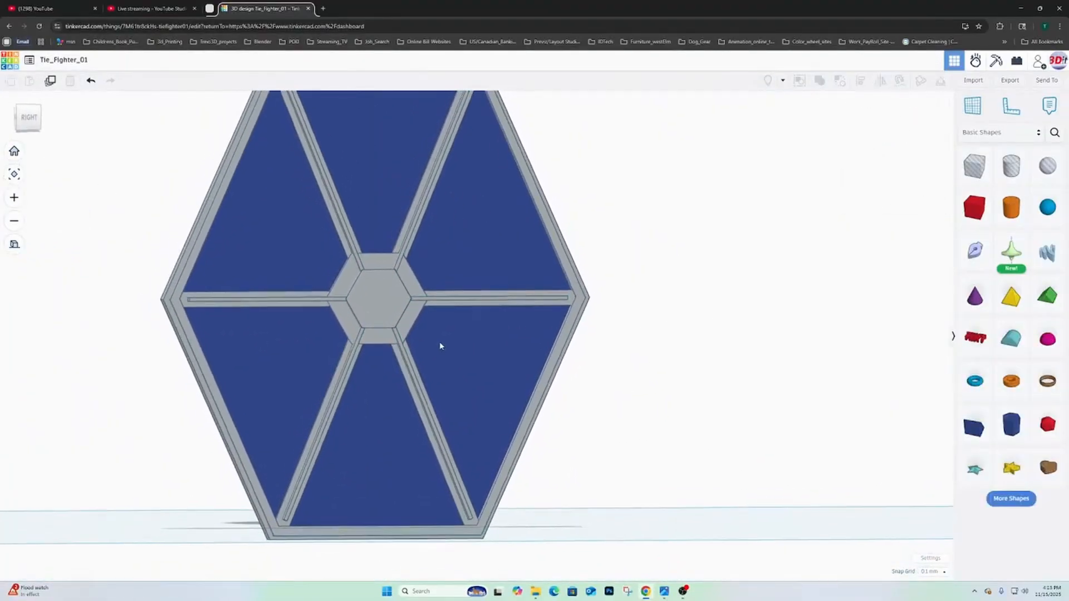
{"action": "right_click_drag", "start_coordinate": [408, 345], "coordinate": [551, 326]}
{"action": "scroll", "coordinate": [513, 289], "scroll_direction": "up", "scroll_amount": 3}
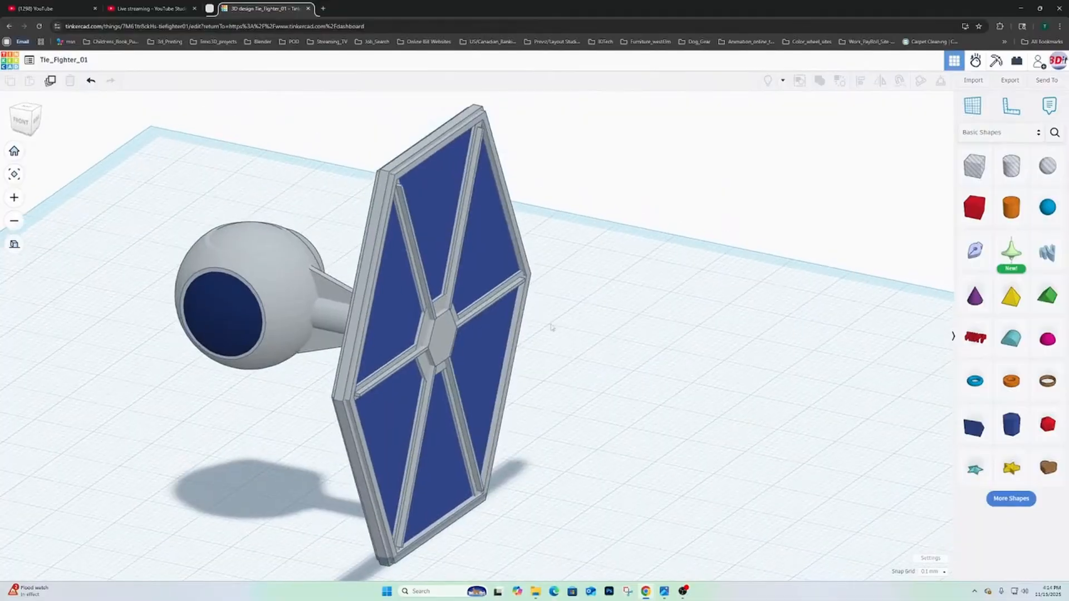
{"action": "middle_click_drag", "start_coordinate": [551, 327], "coordinate": [592, 271]}
{"action": "right_click_drag", "start_coordinate": [592, 277], "coordinate": [428, 272]}
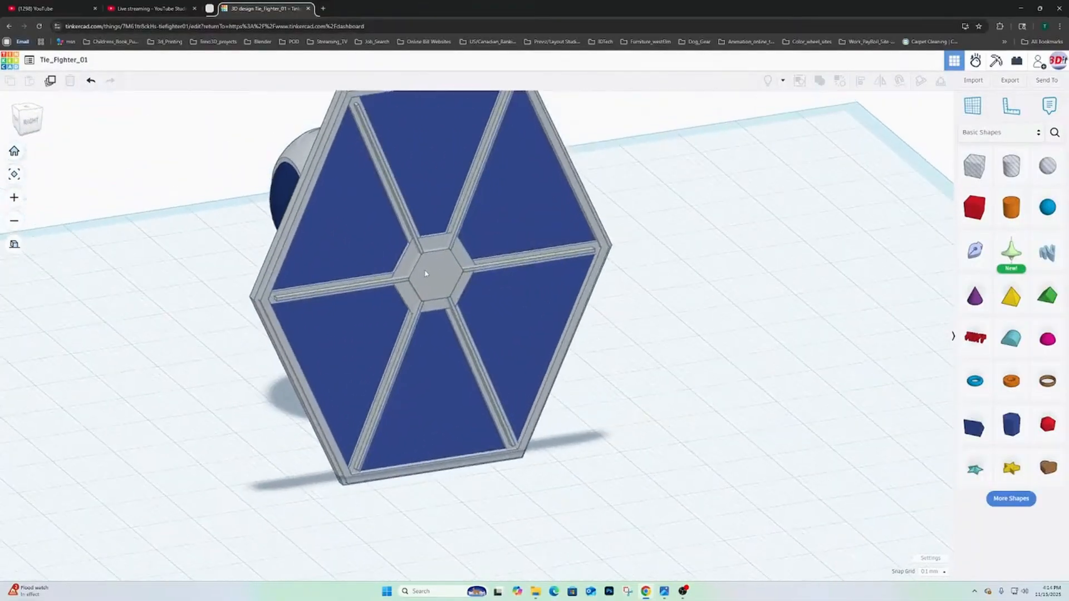
{"action": "left_click", "coordinate": [426, 273]}
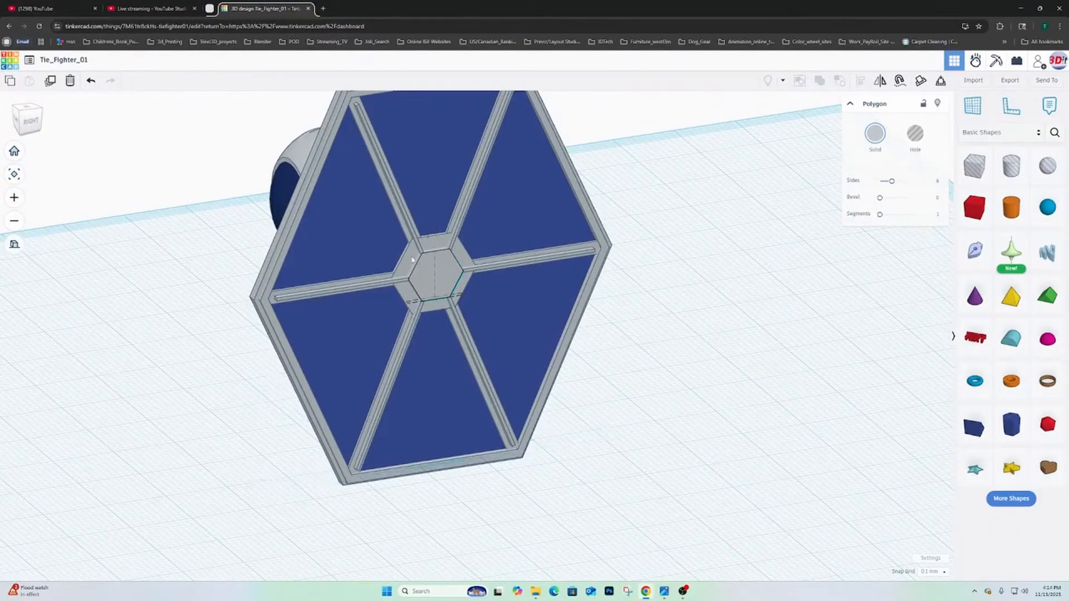
{"action": "left_click", "coordinate": [412, 259], "text": "shift"}
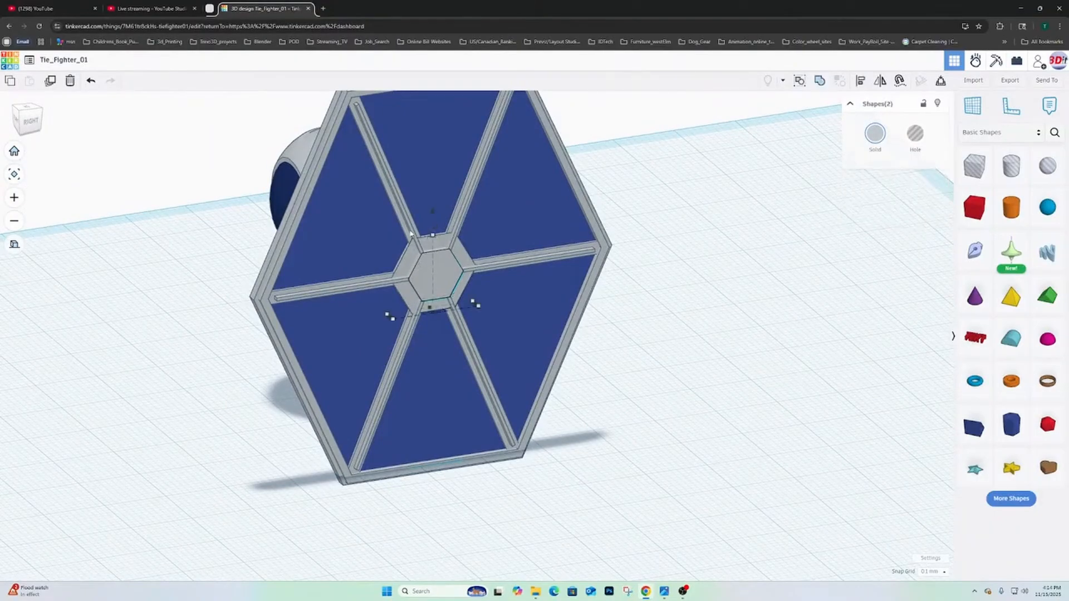
{"action": "left_click", "coordinate": [410, 232], "text": "shift"}
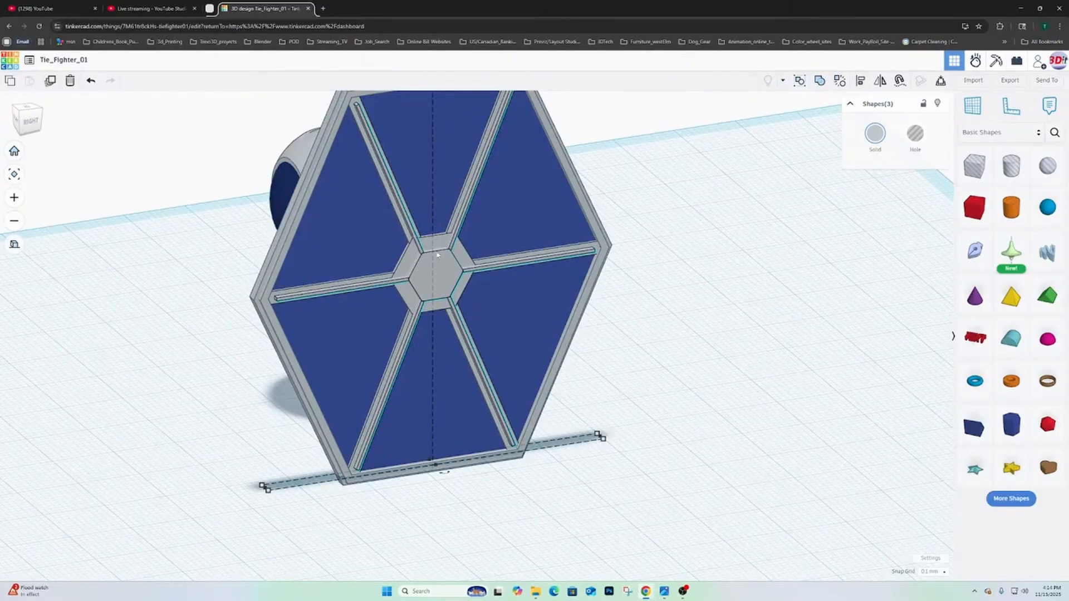
{"action": "right_click_drag", "start_coordinate": [436, 261], "coordinate": [493, 260]}
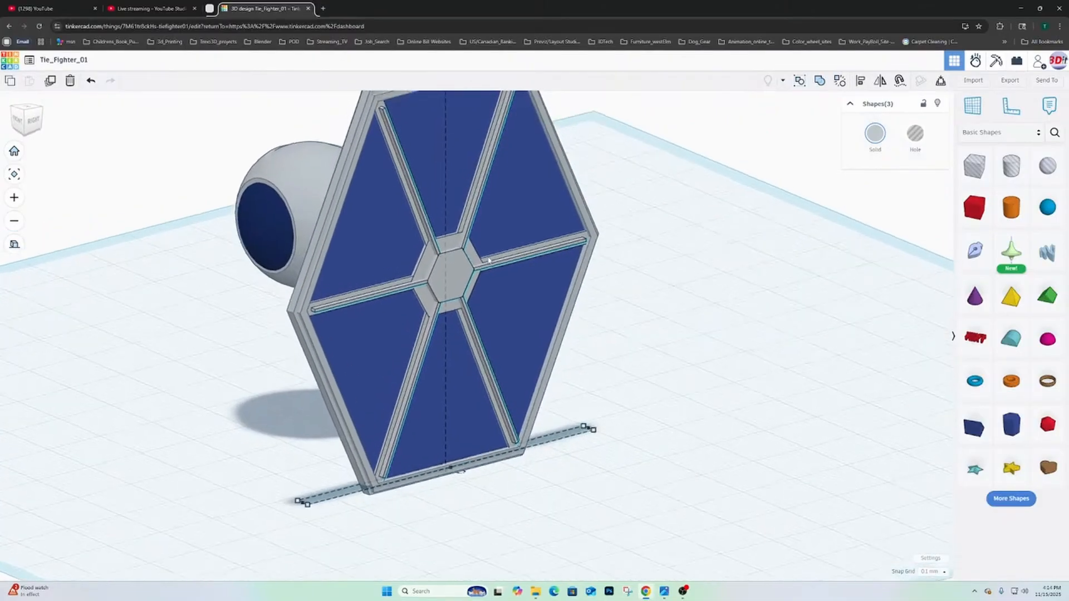
{"action": "scroll", "coordinate": [492, 260], "scroll_direction": "up", "scroll_amount": 3}
{"action": "scroll", "coordinate": [492, 260], "scroll_direction": "up", "scroll_amount": 1}
{"action": "left_click", "coordinate": [761, 251]}
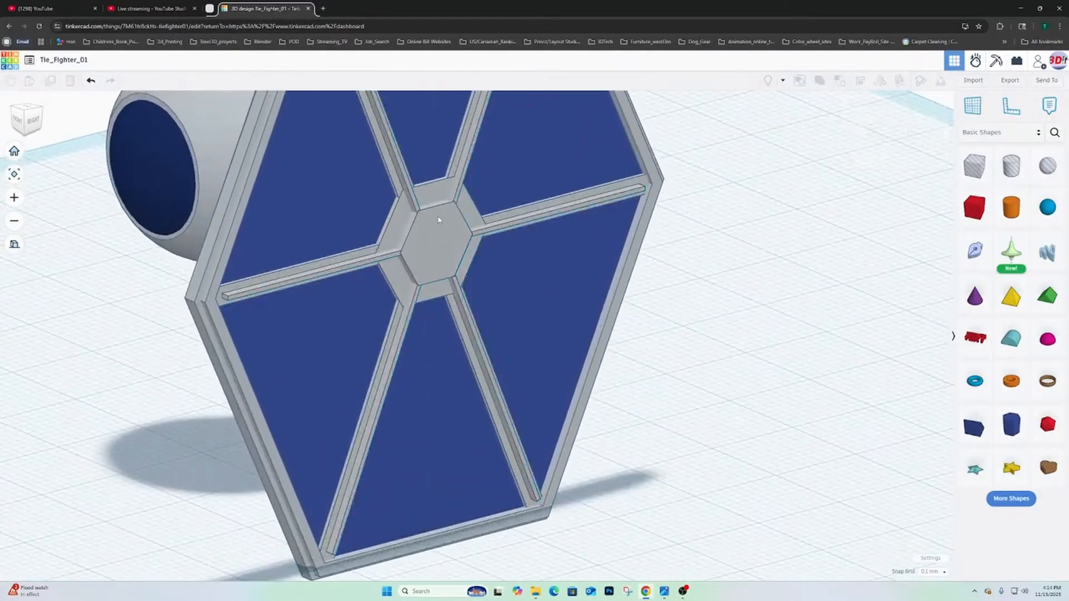
- Select the wing's outer hub and all its spokes together, test the selection by moving it off the wing, and undo that move
{"action": "left_click", "coordinate": [439, 220]}
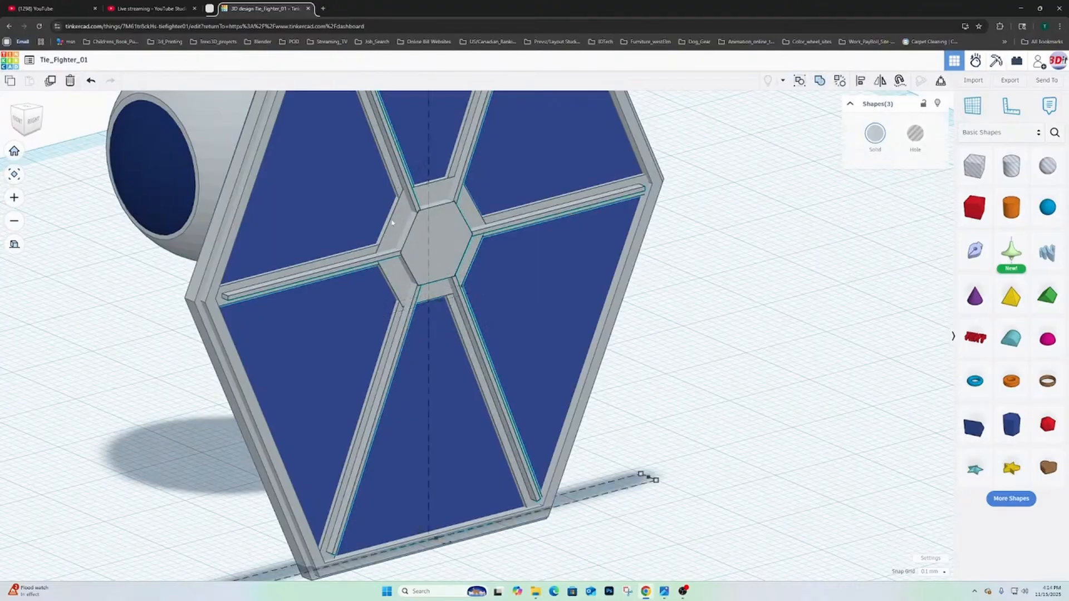
{"action": "left_click", "coordinate": [361, 255]}
{"action": "right_click_drag", "start_coordinate": [657, 326], "coordinate": [484, 489]}
{"action": "right_click_drag", "start_coordinate": [565, 303], "coordinate": [509, 307]}
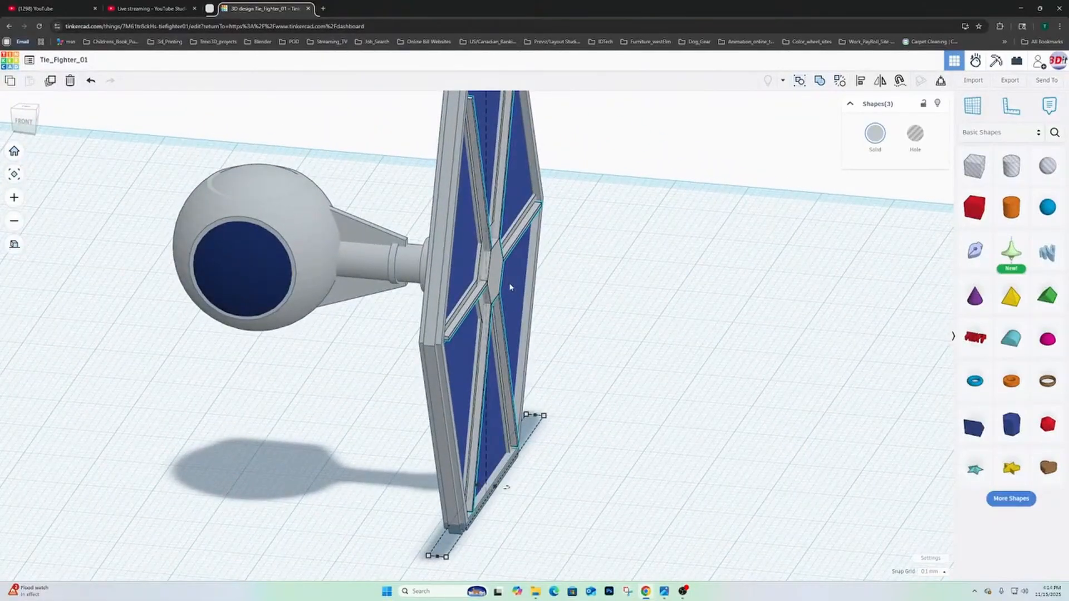
{"action": "left_click_drag", "start_coordinate": [509, 287], "coordinate": [575, 286]}
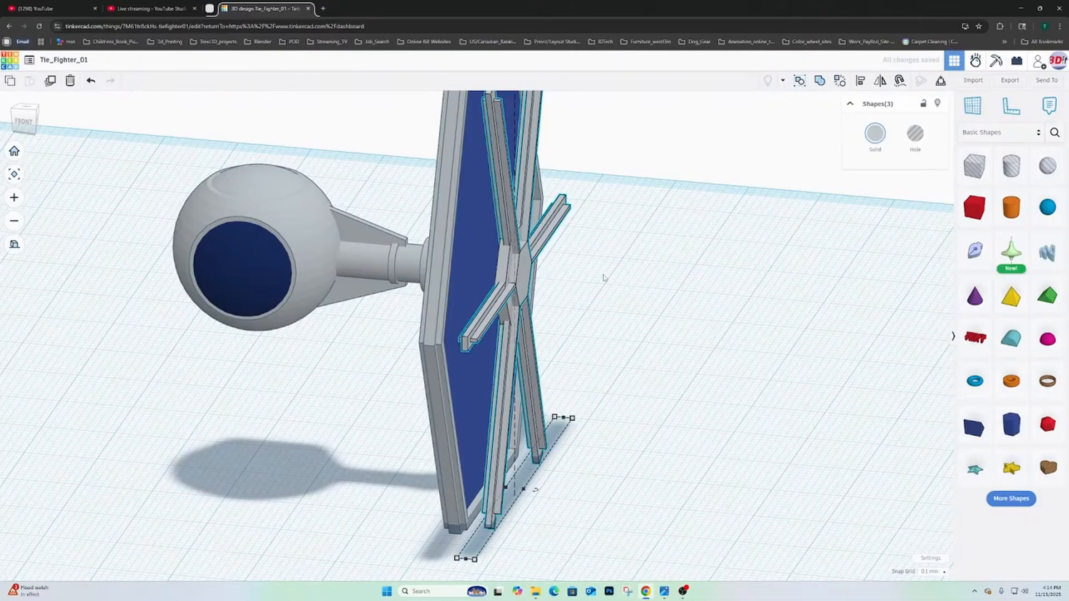
{"action": "key", "text": "ctrl+z"}
- Duplicate the selected hub and spokes in place and rotate the copy 180° about the vertical axis
{"action": "right_click_drag", "start_coordinate": [612, 257], "coordinate": [486, 286]}
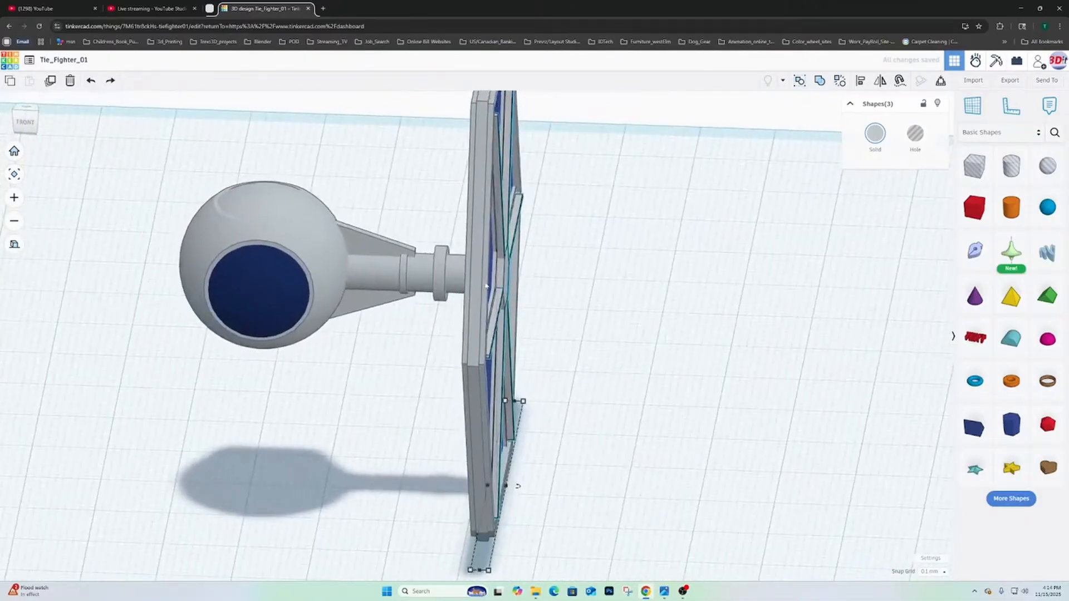
{"action": "left_click", "coordinate": [49, 82]}
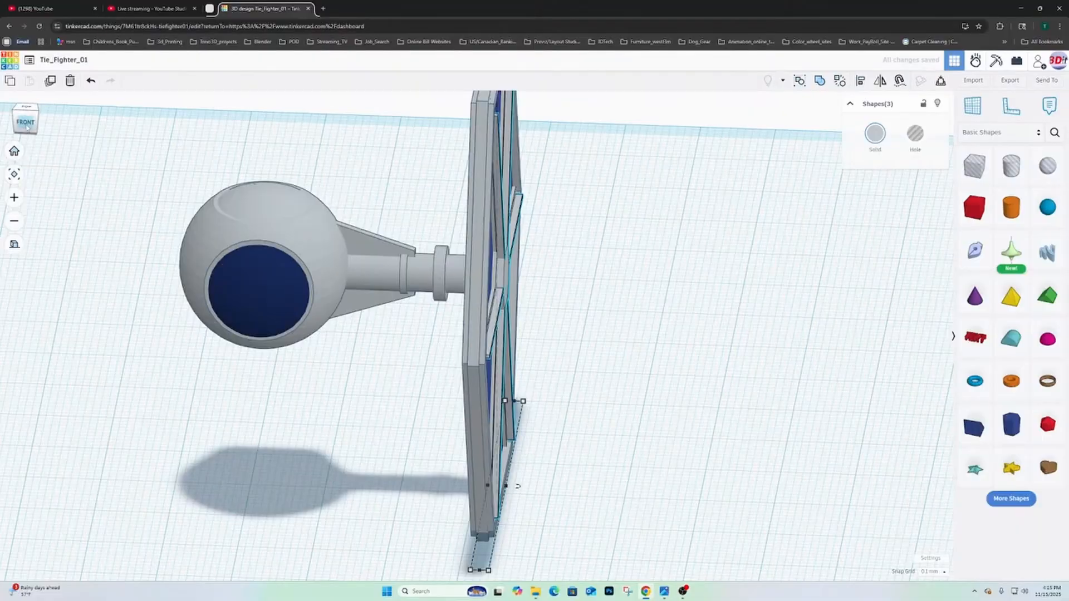
{"action": "left_click", "coordinate": [28, 107]}
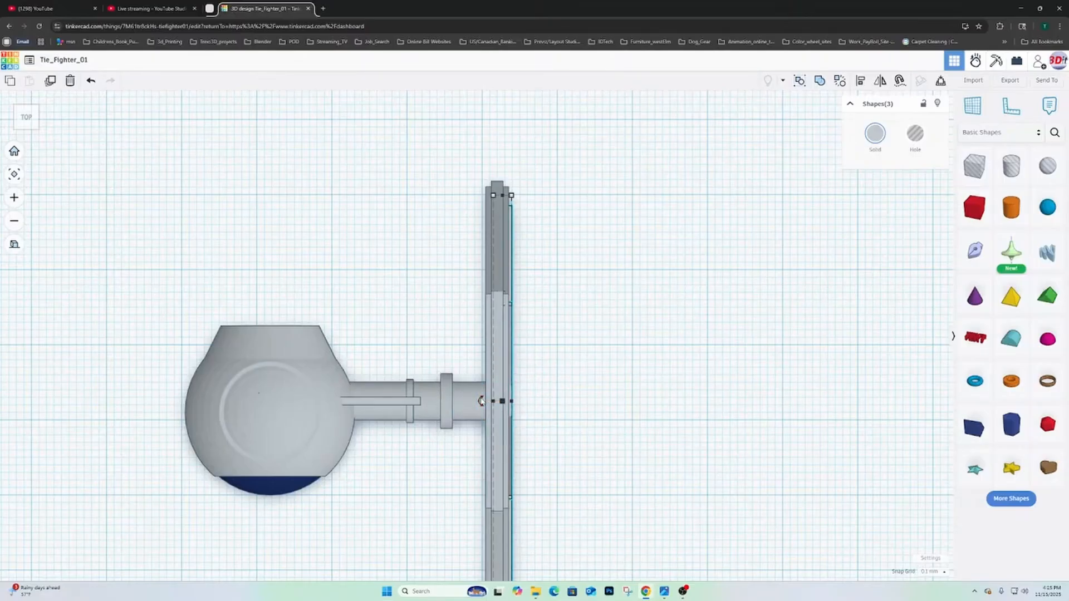
{"action": "left_click_drag", "start_coordinate": [481, 401], "coordinate": [616, 420]}
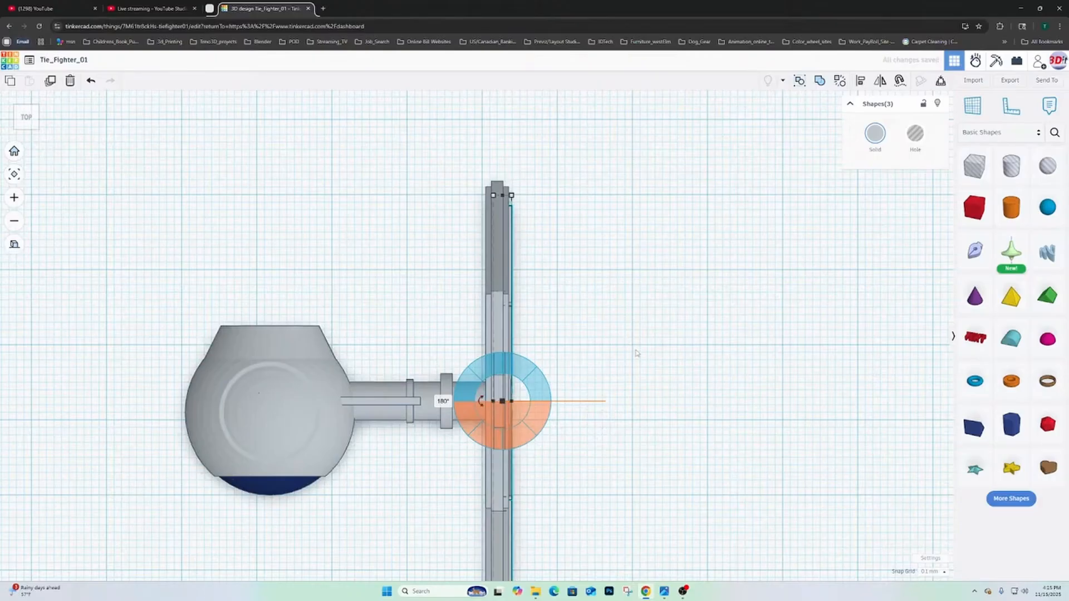
- Shift the rotated copy of the hub and spokes inward toward the wing's cockpit-side face, keeping it centred on the wing
{"action": "right_click_drag", "start_coordinate": [636, 352], "coordinate": [630, 331]}
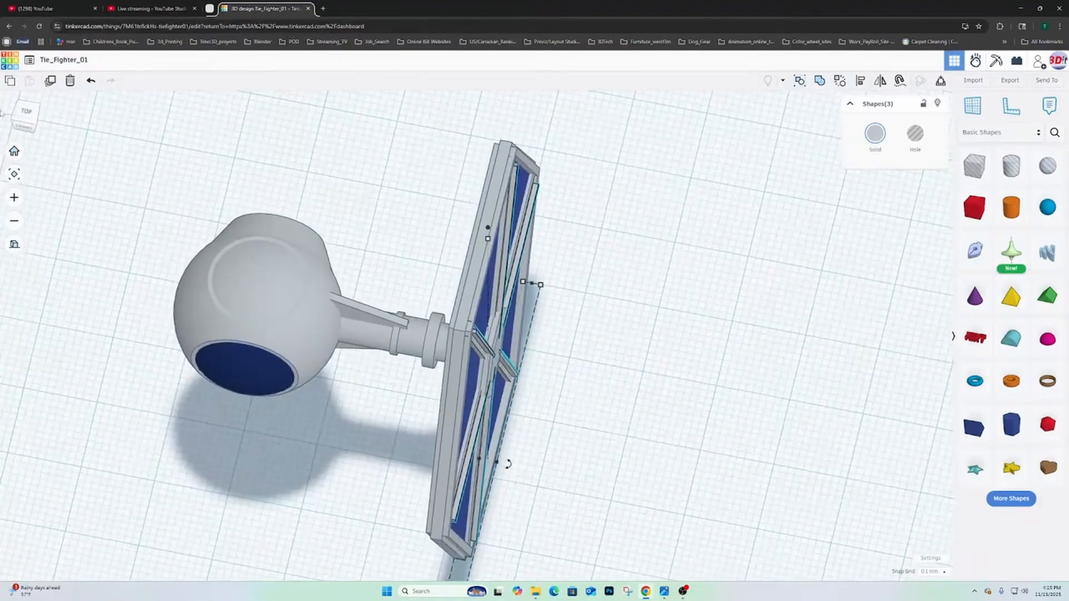
{"action": "left_click", "coordinate": [25, 114]}
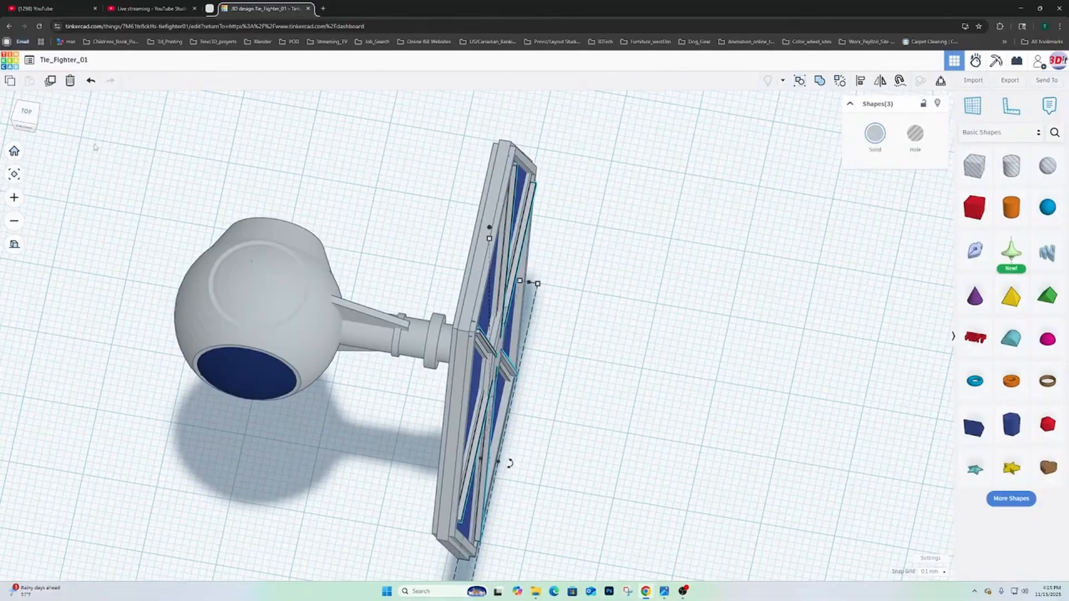
{"action": "left_click", "coordinate": [27, 115]}
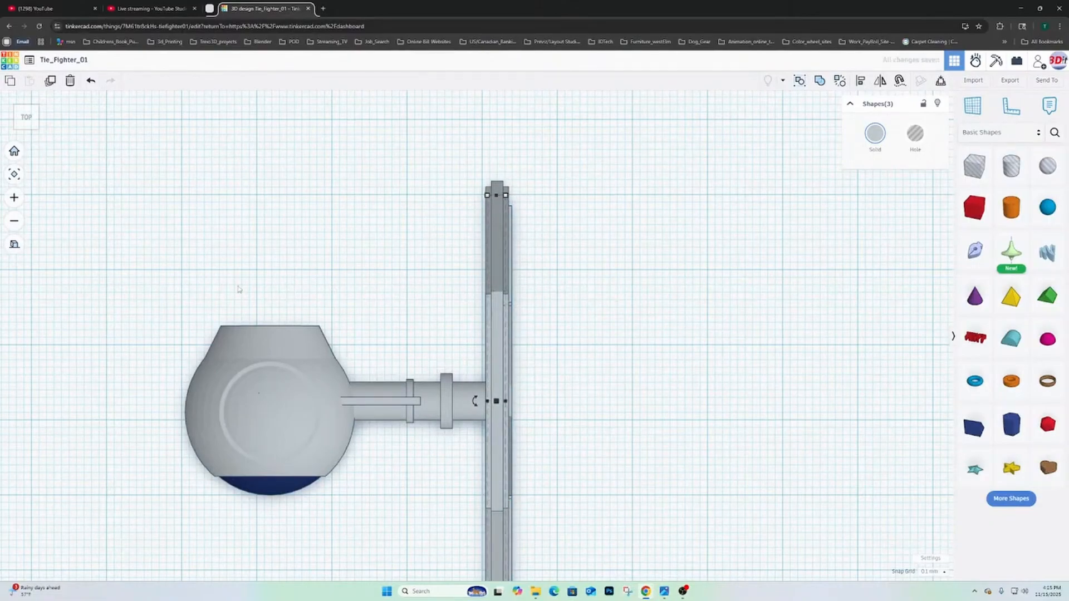
- Examine the hub and spoke details on both faces of the wing, including how the copy meets the connecting pylon
{"action": "right_click_drag", "start_coordinate": [238, 289], "coordinate": [471, 258]}
{"action": "scroll", "coordinate": [362, 219], "scroll_direction": "up", "scroll_amount": 5}
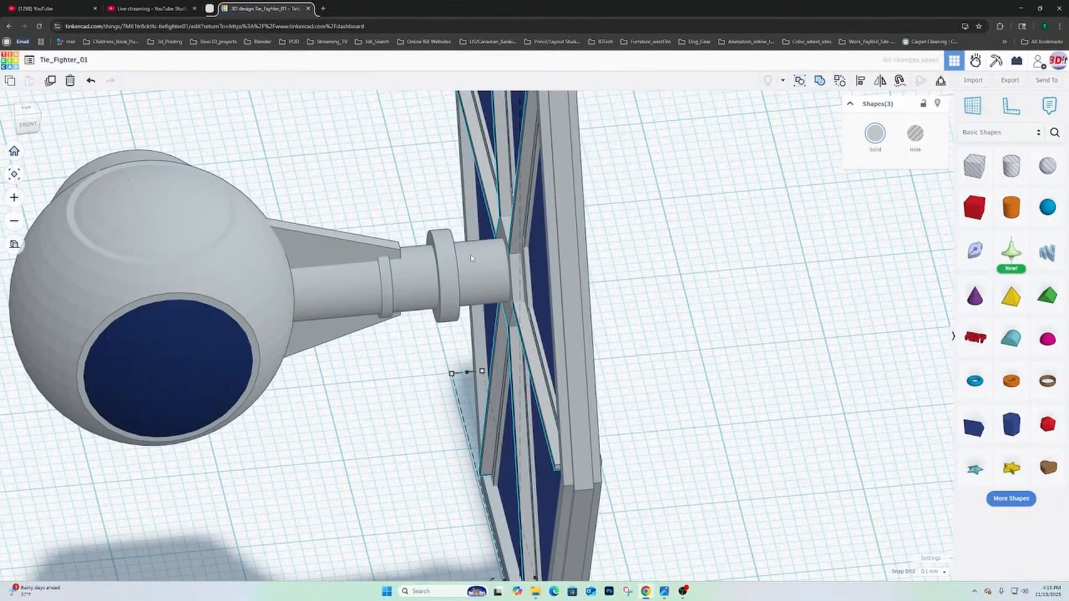
{"action": "right_click_drag", "start_coordinate": [470, 258], "coordinate": [624, 289]}
{"action": "scroll", "coordinate": [558, 305], "scroll_direction": "up", "scroll_amount": 4}
{"action": "right_click_drag", "start_coordinate": [484, 195], "coordinate": [506, 241]}
{"action": "scroll", "coordinate": [572, 245], "scroll_direction": "up", "scroll_amount": 5}
{"action": "right_click_drag", "start_coordinate": [572, 246], "coordinate": [405, 238]}
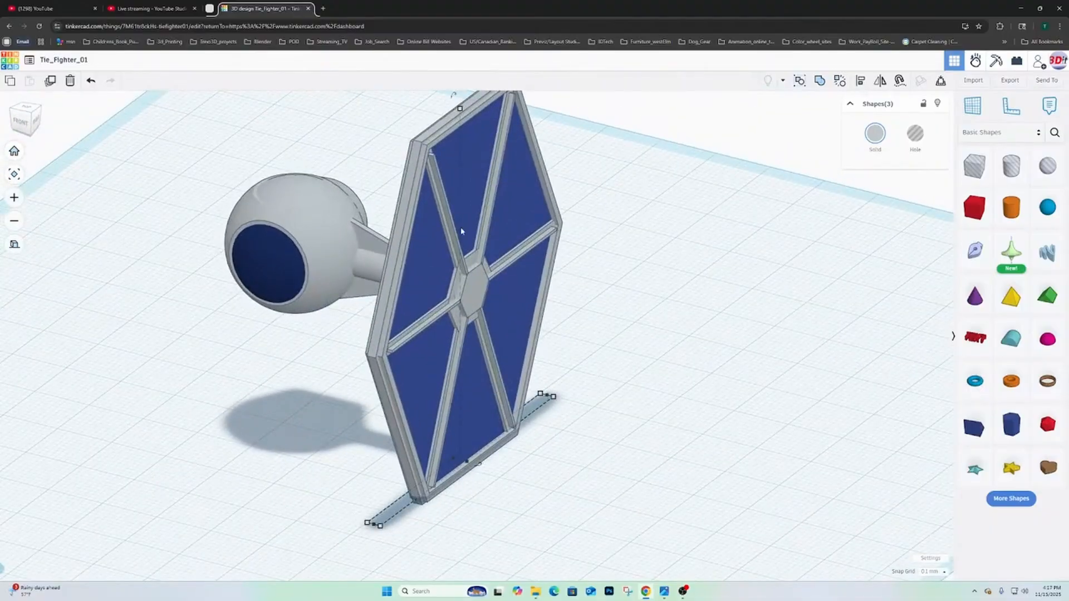
{"action": "scroll", "coordinate": [461, 228], "scroll_direction": "down", "scroll_amount": 2}
{"action": "middle_click_drag", "start_coordinate": [491, 218], "coordinate": [574, 242]}
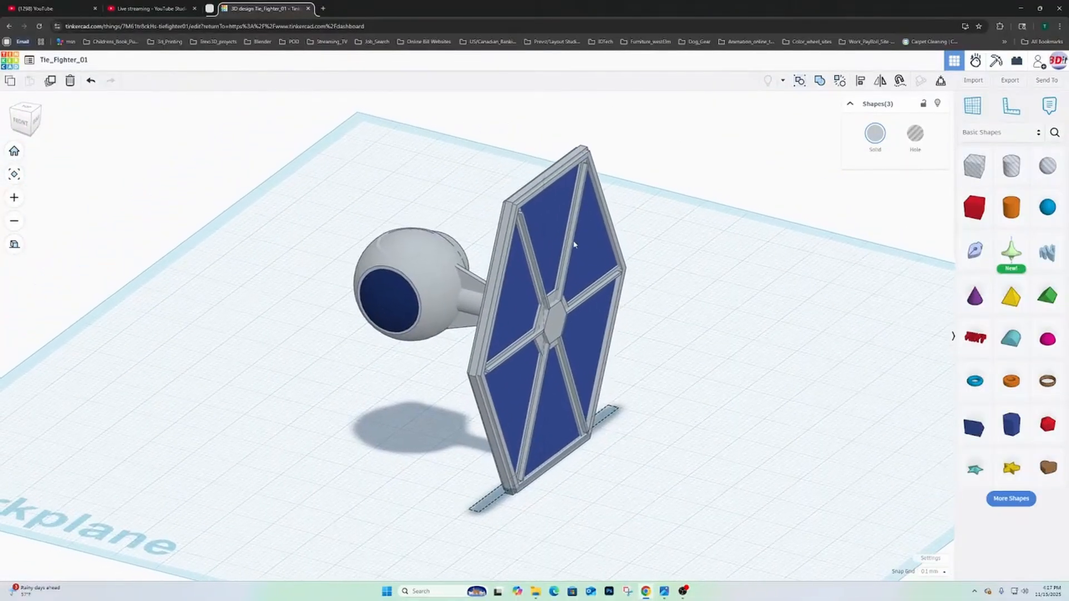
{"action": "right_click_drag", "start_coordinate": [664, 286], "coordinate": [765, 281]}
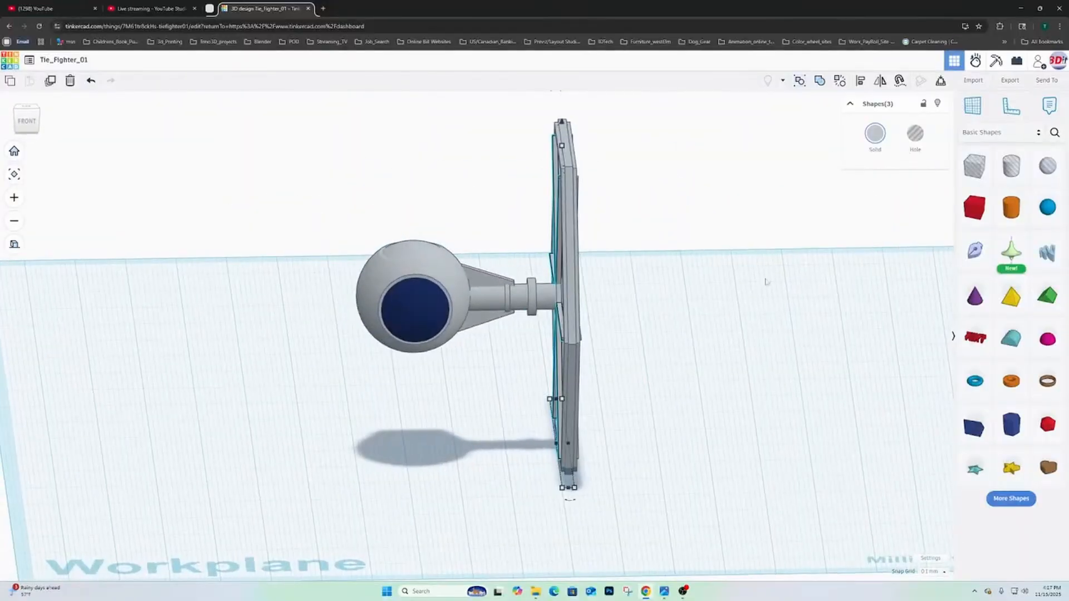
{"action": "right_click_drag", "start_coordinate": [609, 326], "coordinate": [726, 310]}
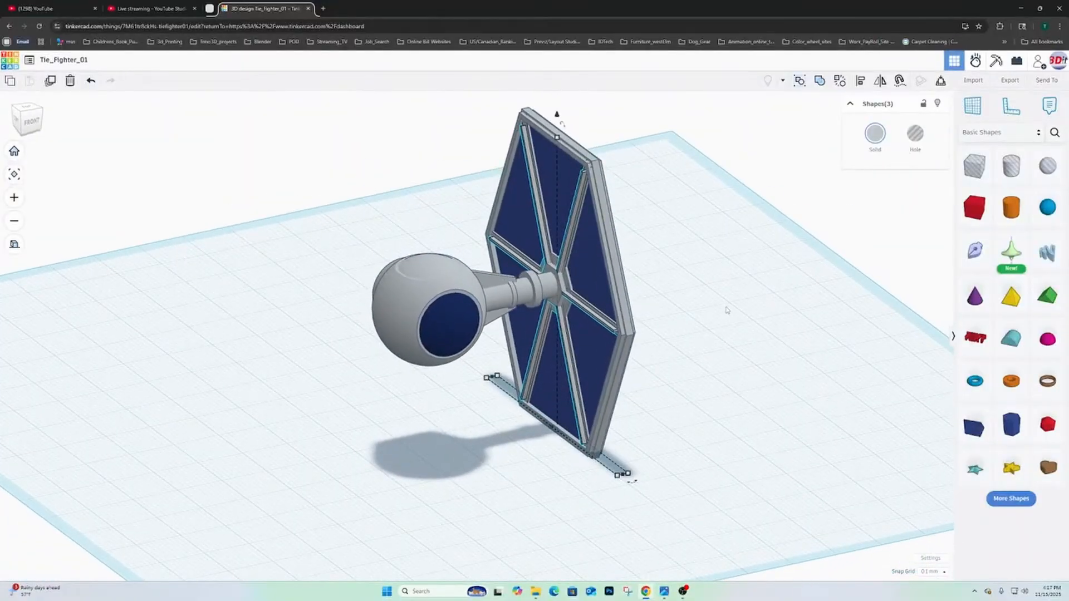